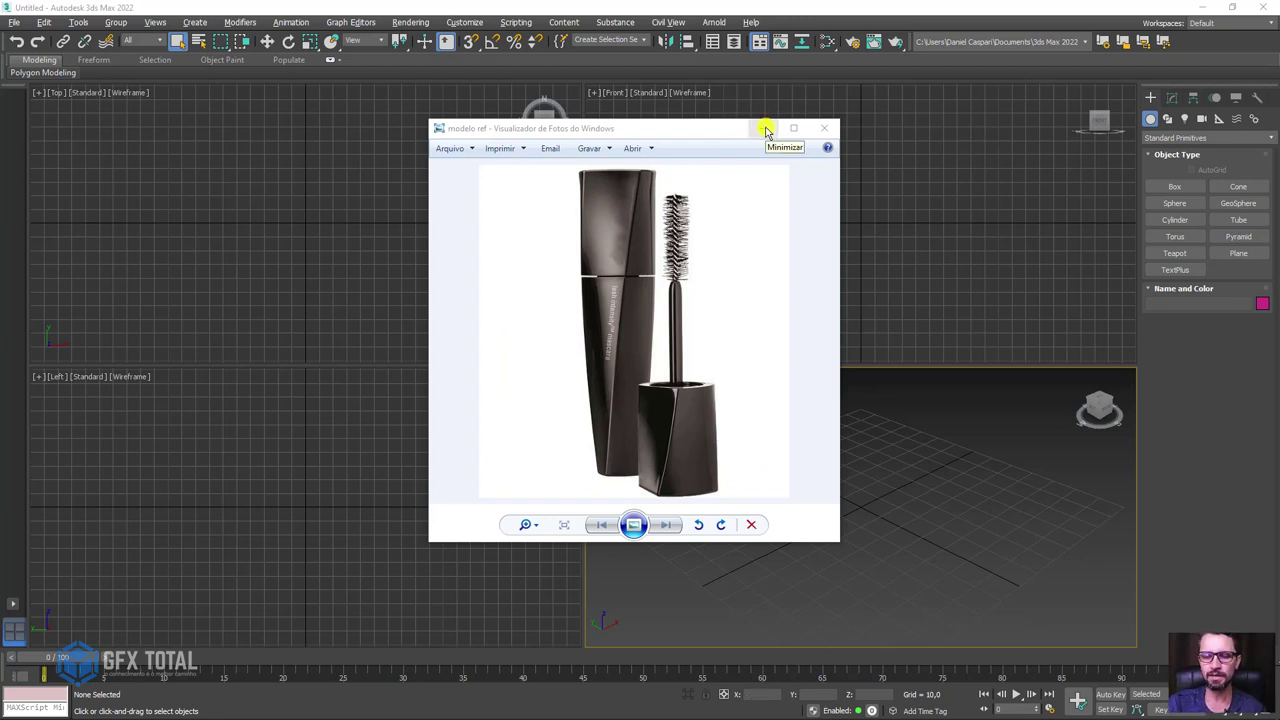
Mark the mascara cap base and brush stem on the reference photo, then close the viewer
click(766, 130)
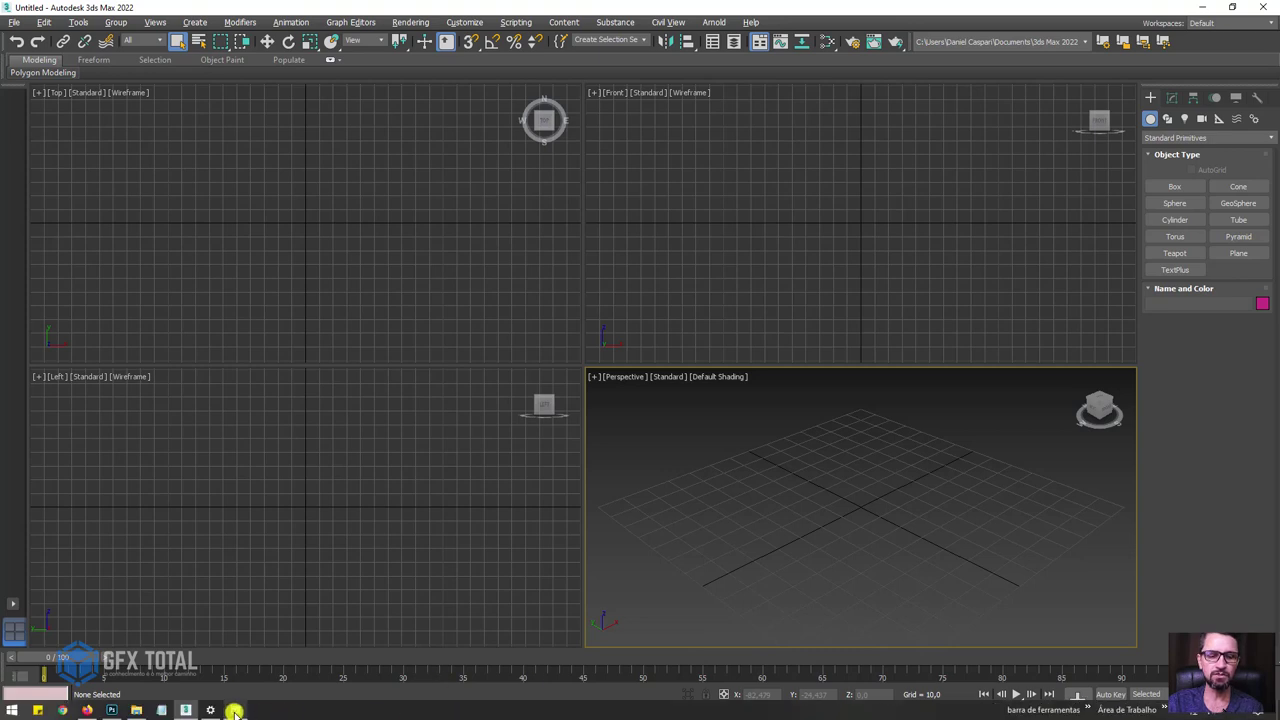
click(235, 710)
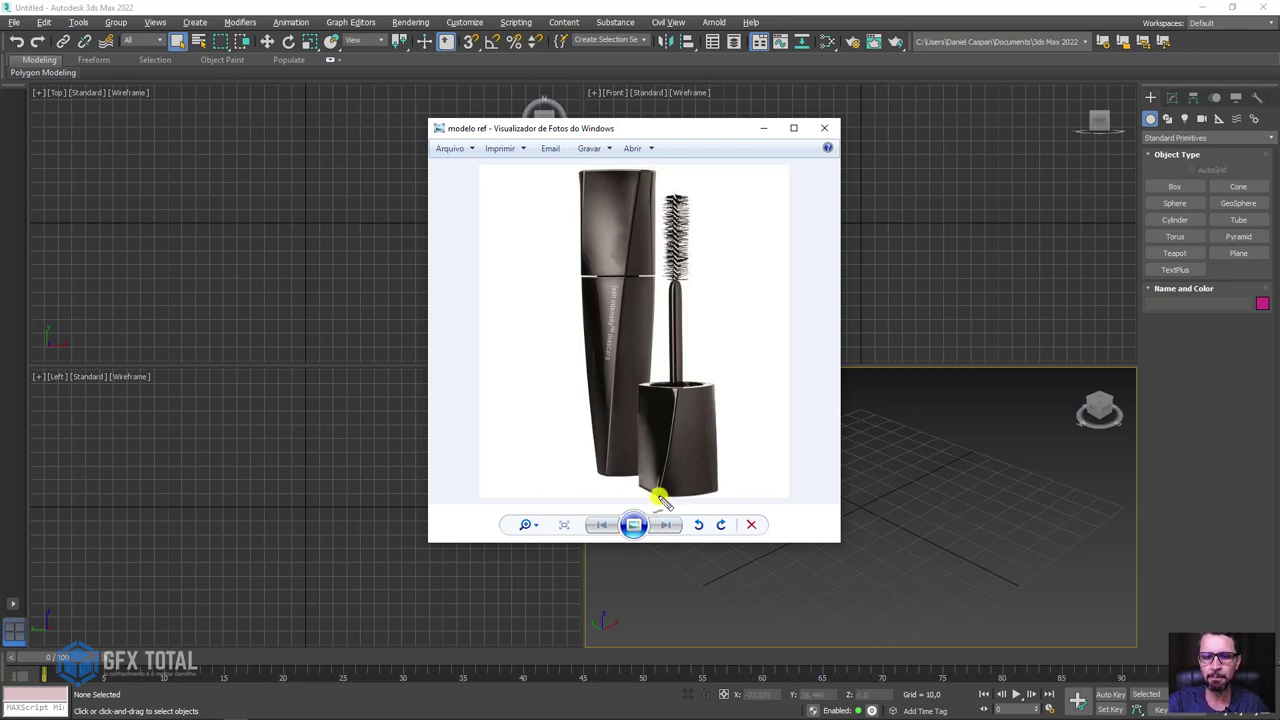
mouse_move(662, 498)
mouse_down()
mouse_move(718, 488)
mouse_move(720, 502)
mouse_move(640, 490)
mouse_up()
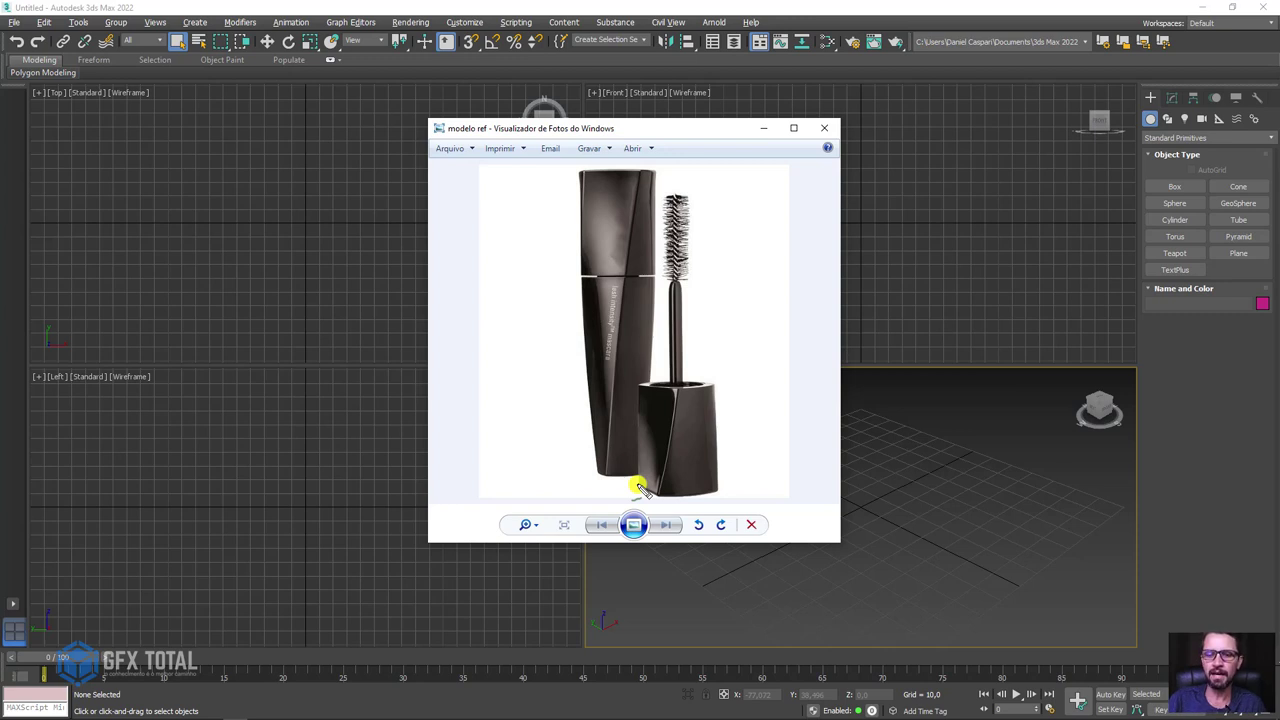
click(662, 386)
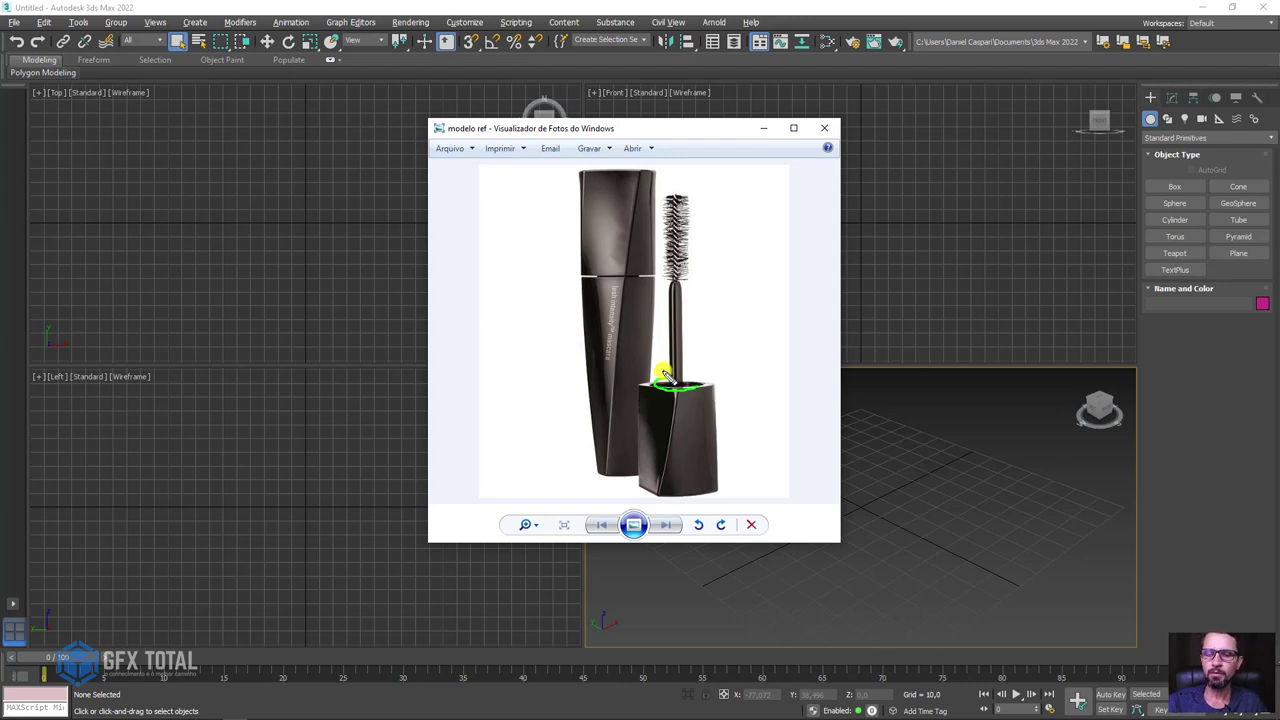
drag(674, 383, 678, 200)
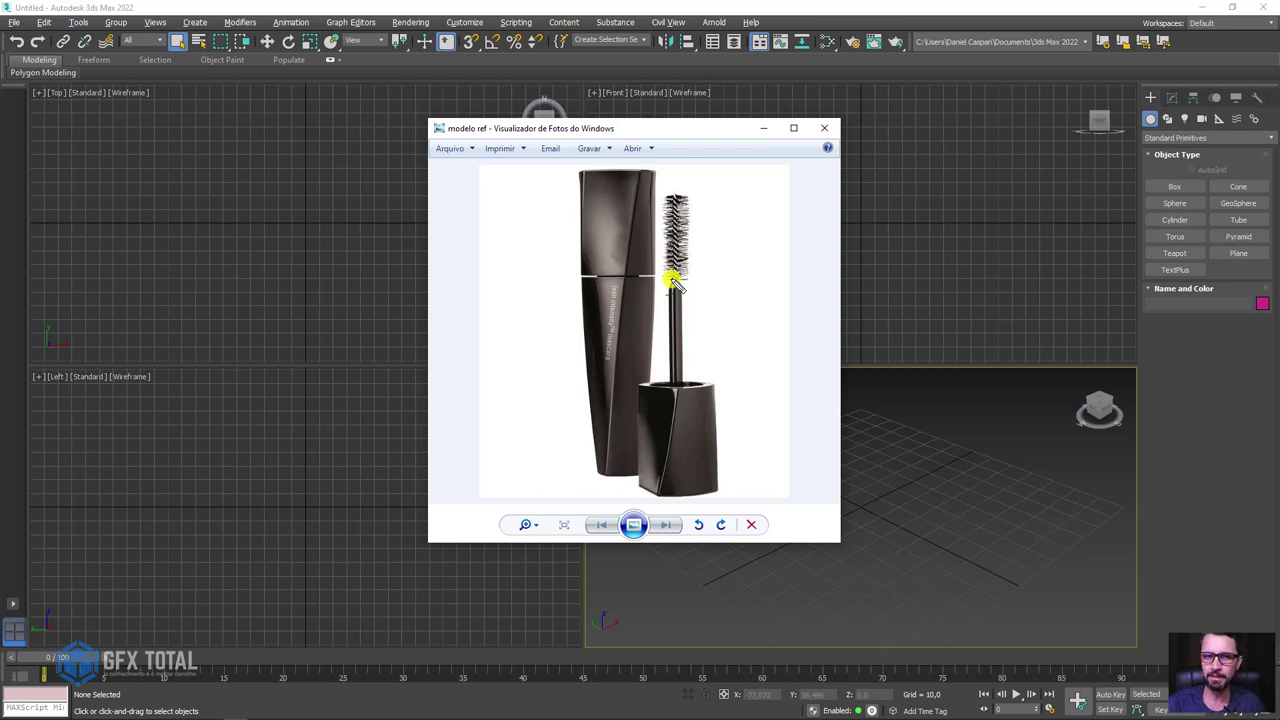
drag(700, 128, 670, 135)
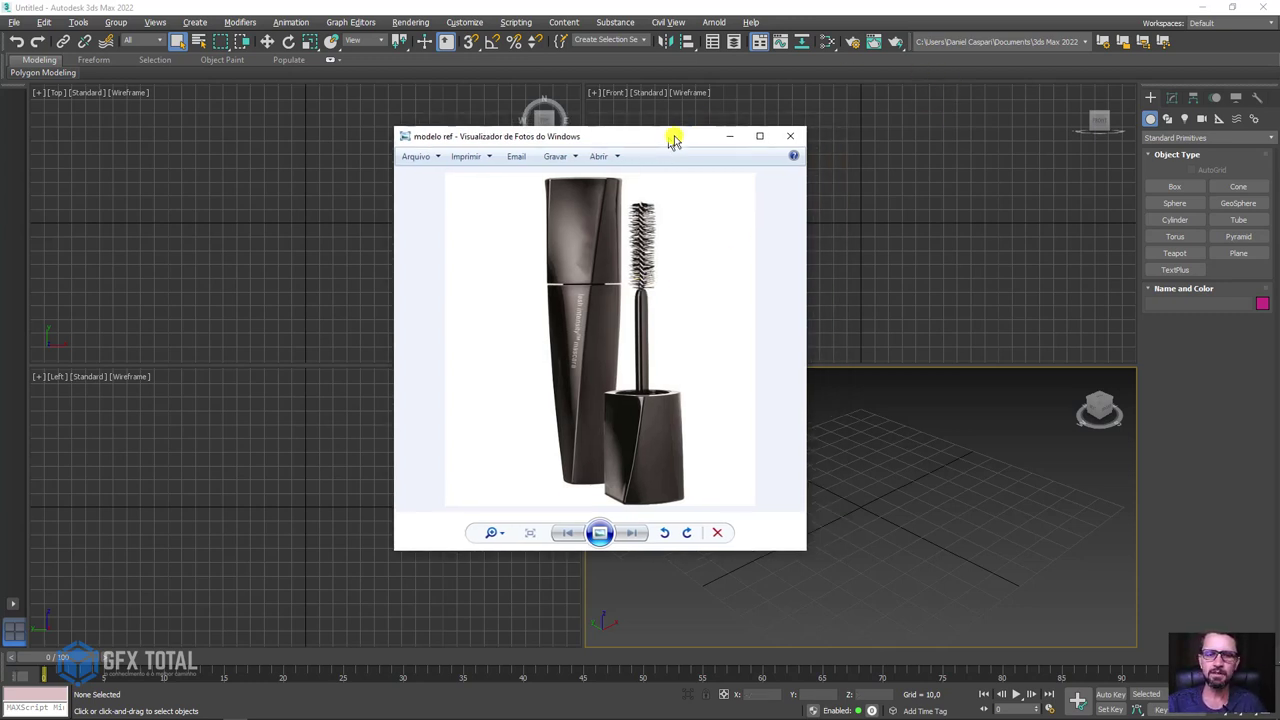
click(790, 135)
Draw a plane in the Front viewport with Length and Width Segs set to 1
click(946, 200)
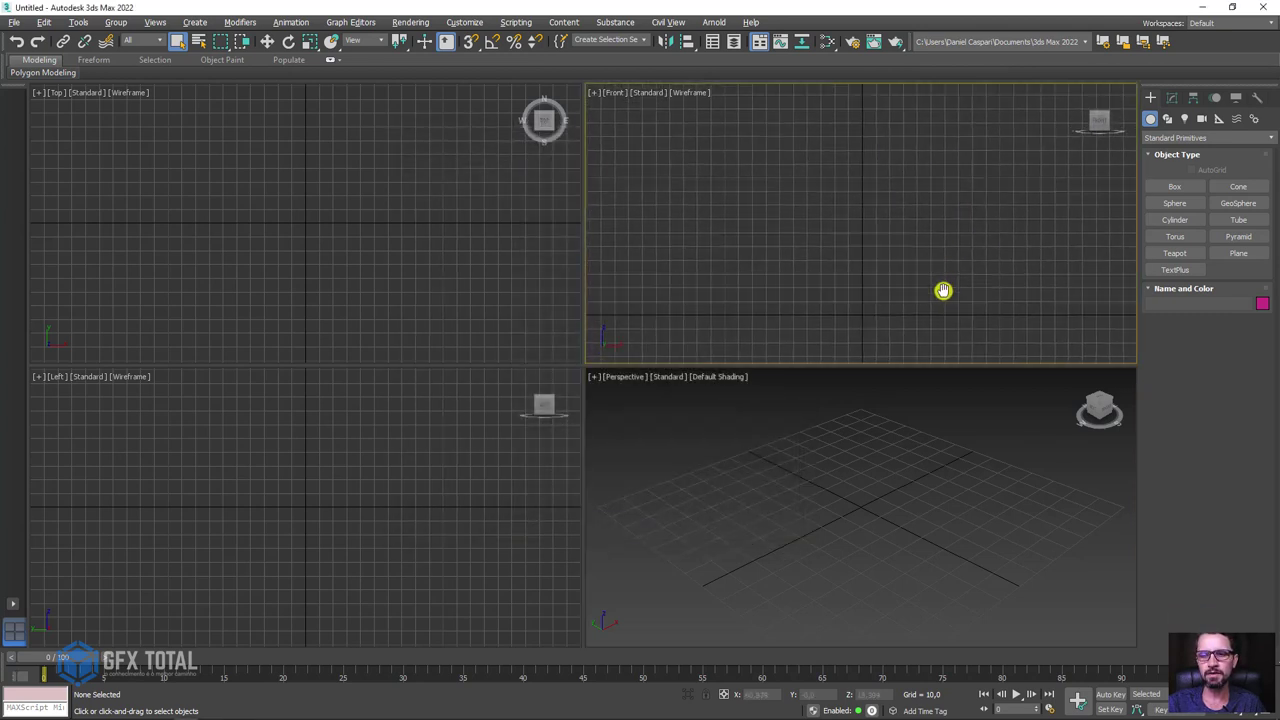
click(1238, 253)
drag(713, 125, 866, 310)
scroll(823, 443, down, 2)
scroll(823, 520, down, 3)
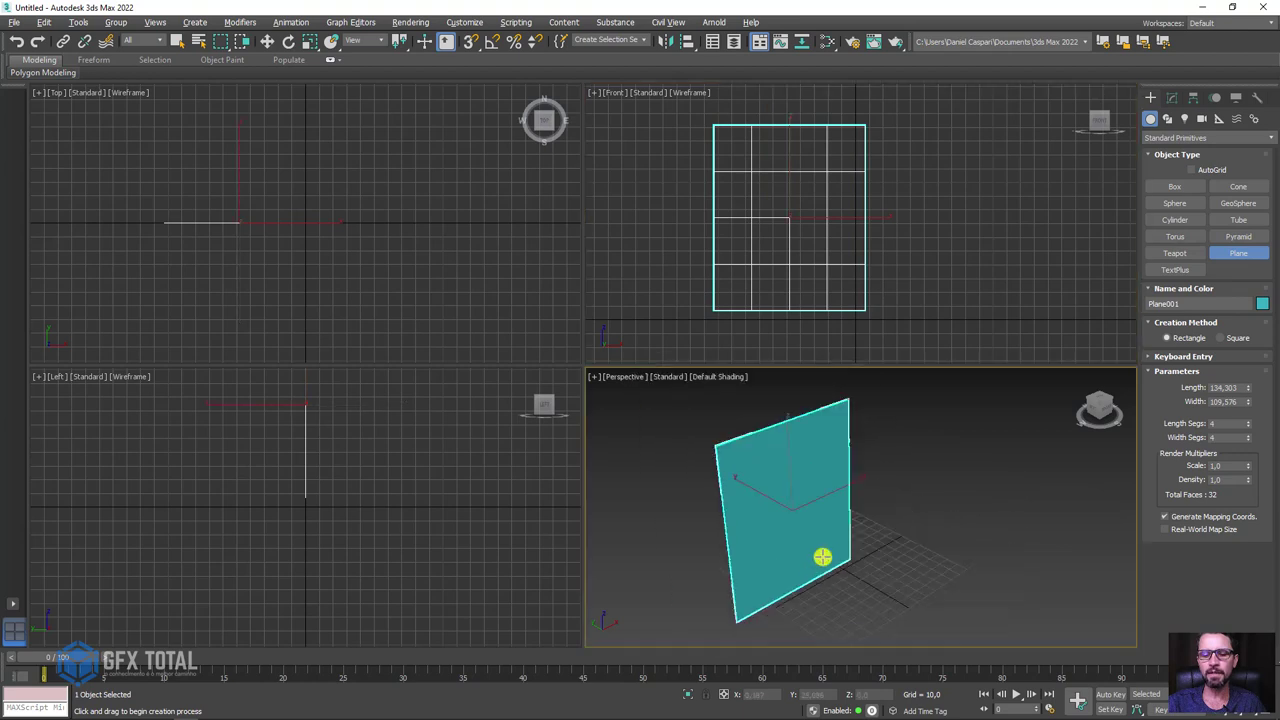
scroll(823, 557, down, 2)
key(F4)
alt+middle_drag(910, 530, 983, 551)
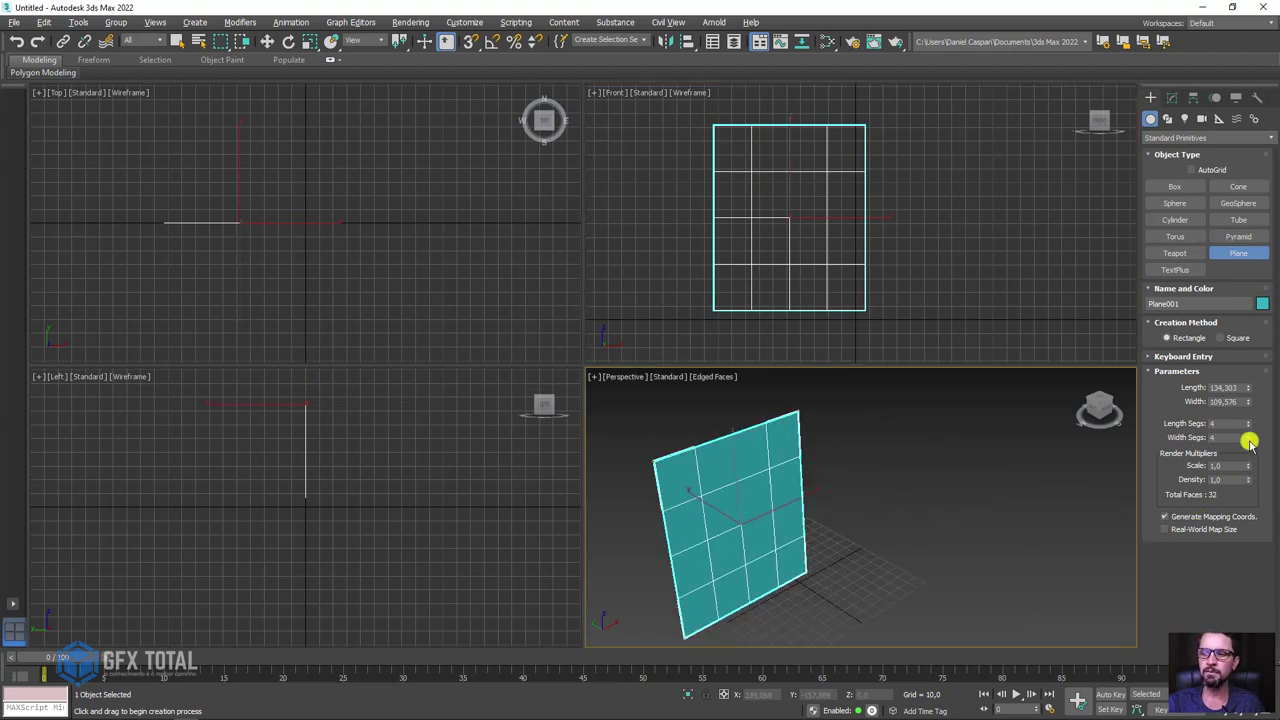
right_click(1248, 437)
right_click(1248, 423)
mouse_move(889, 486)
alt+middle_down()
mouse_move(906, 477)
mouse_move(846, 529)
alt+middle_up()
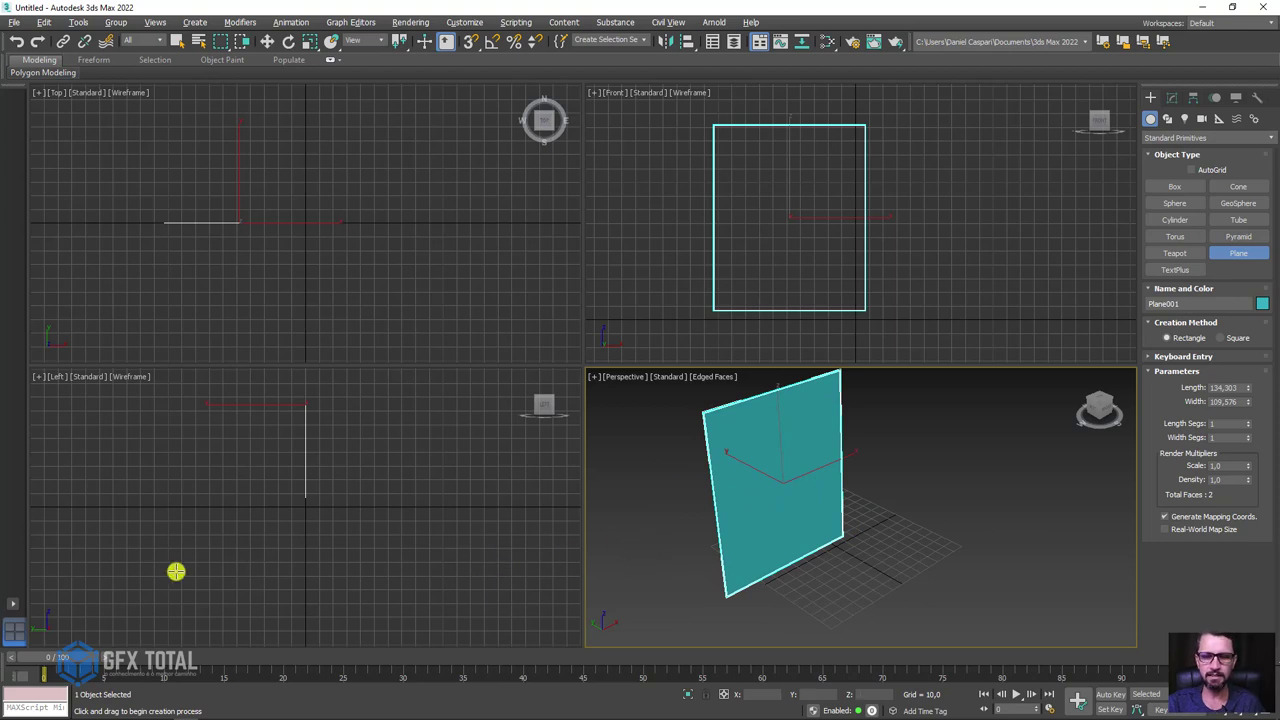
Drag the mascara photo from Explorer onto the plane and maximize the Perspective view
click(134, 711)
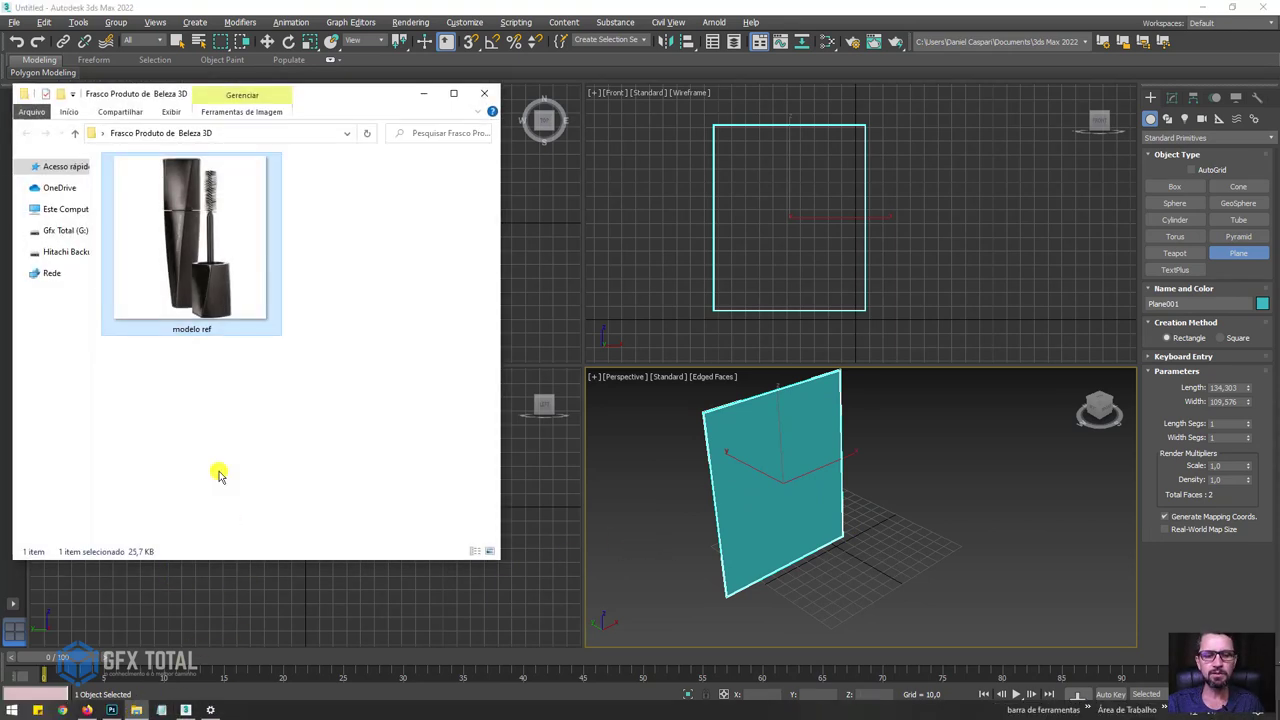
mouse_move(194, 232)
mouse_down()
mouse_move(797, 487)
mouse_move(788, 466)
mouse_up()
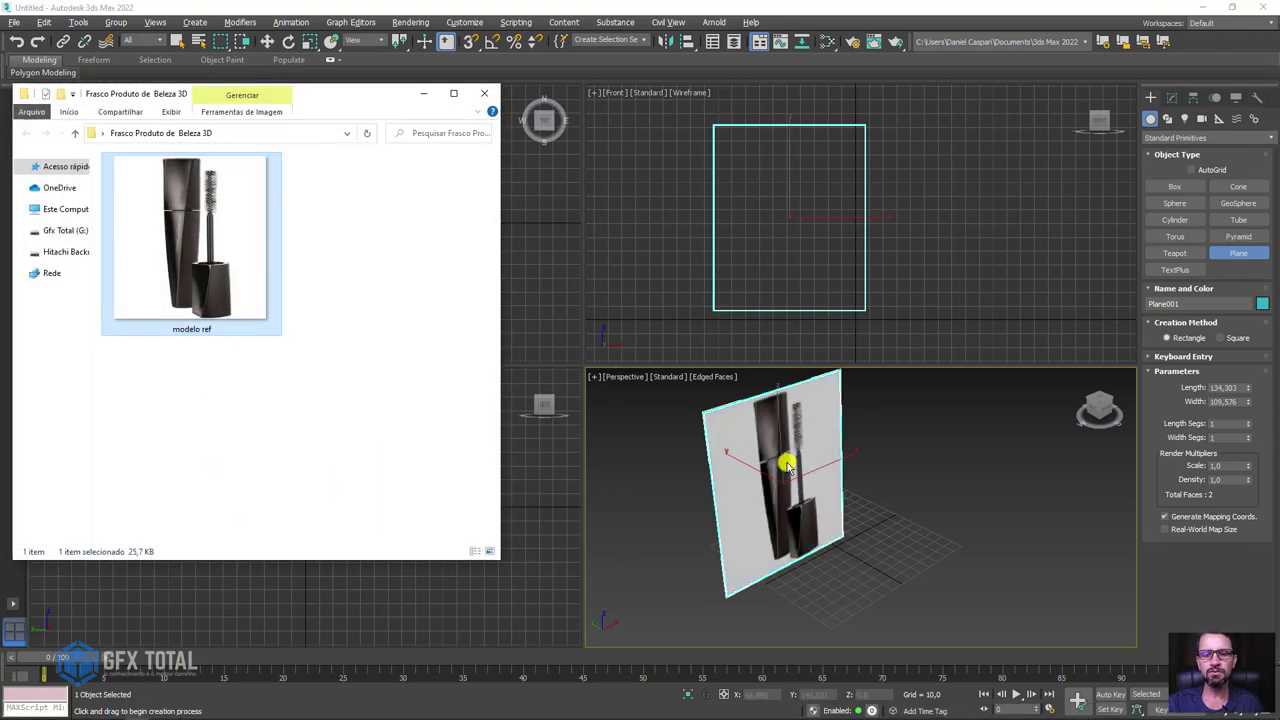
middle_drag(809, 248, 838, 241)
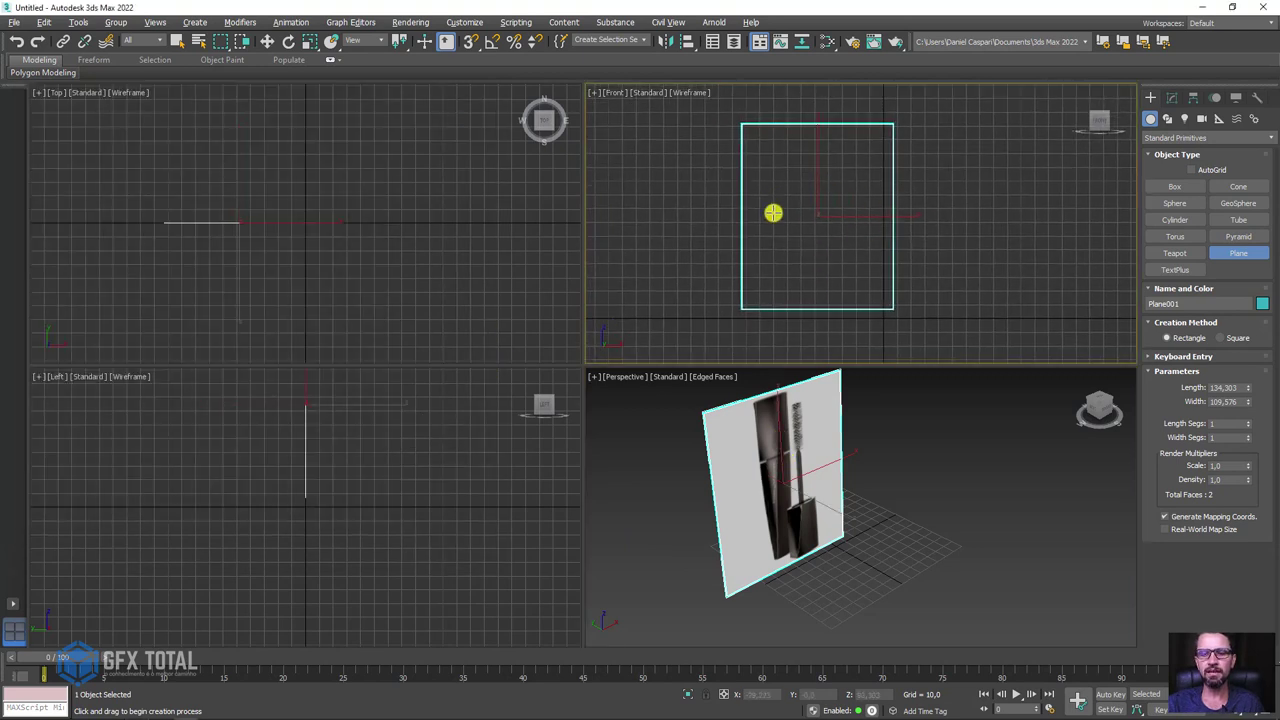
mouse_move(848, 457)
middle_down()
mouse_move(860, 451)
mouse_move(871, 474)
mouse_move(836, 578)
middle_up()
key(f)
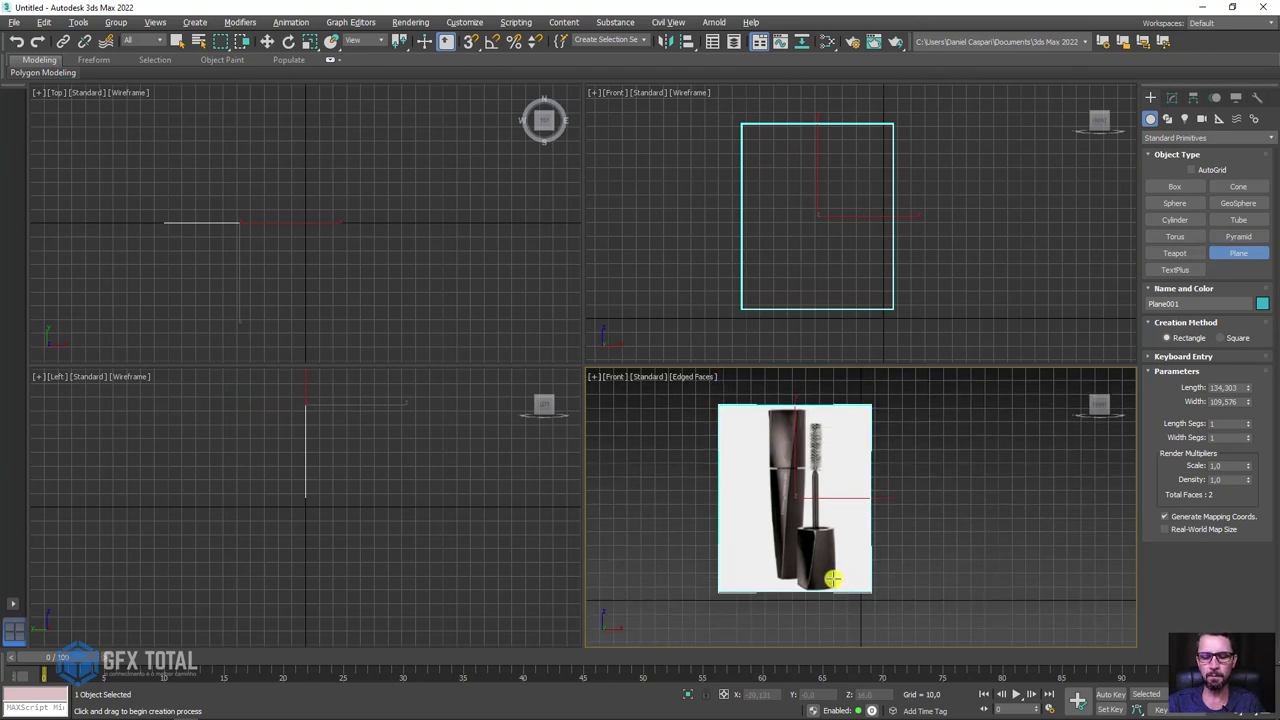
key(p)
scroll(830, 577, down, 2)
alt+middle_drag(830, 577, 870, 597)
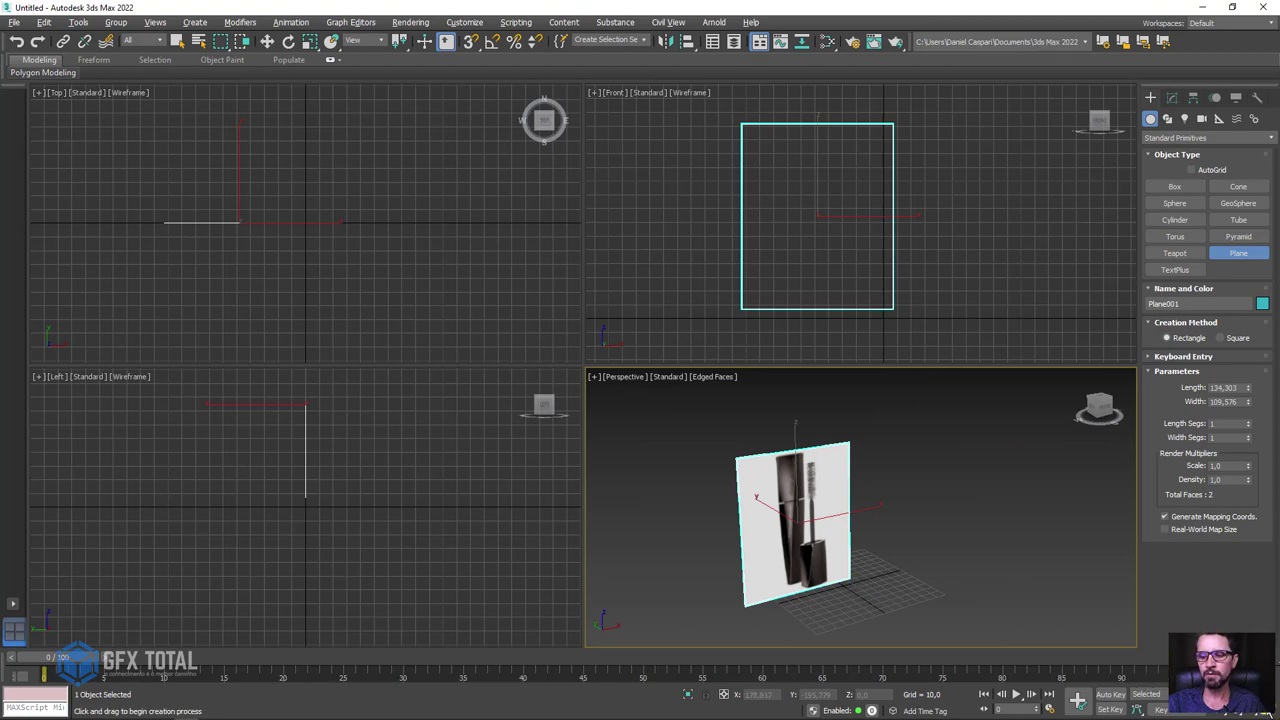
click(1077, 700)
mouse_move(752, 517)
alt+middle_down()
mouse_move(626, 457)
mouse_move(797, 460)
mouse_move(654, 554)
mouse_move(692, 398)
mouse_move(800, 517)
mouse_move(640, 497)
mouse_move(626, 449)
mouse_move(785, 494)
mouse_move(789, 514)
mouse_move(640, 486)
mouse_move(594, 289)
alt+middle_up()
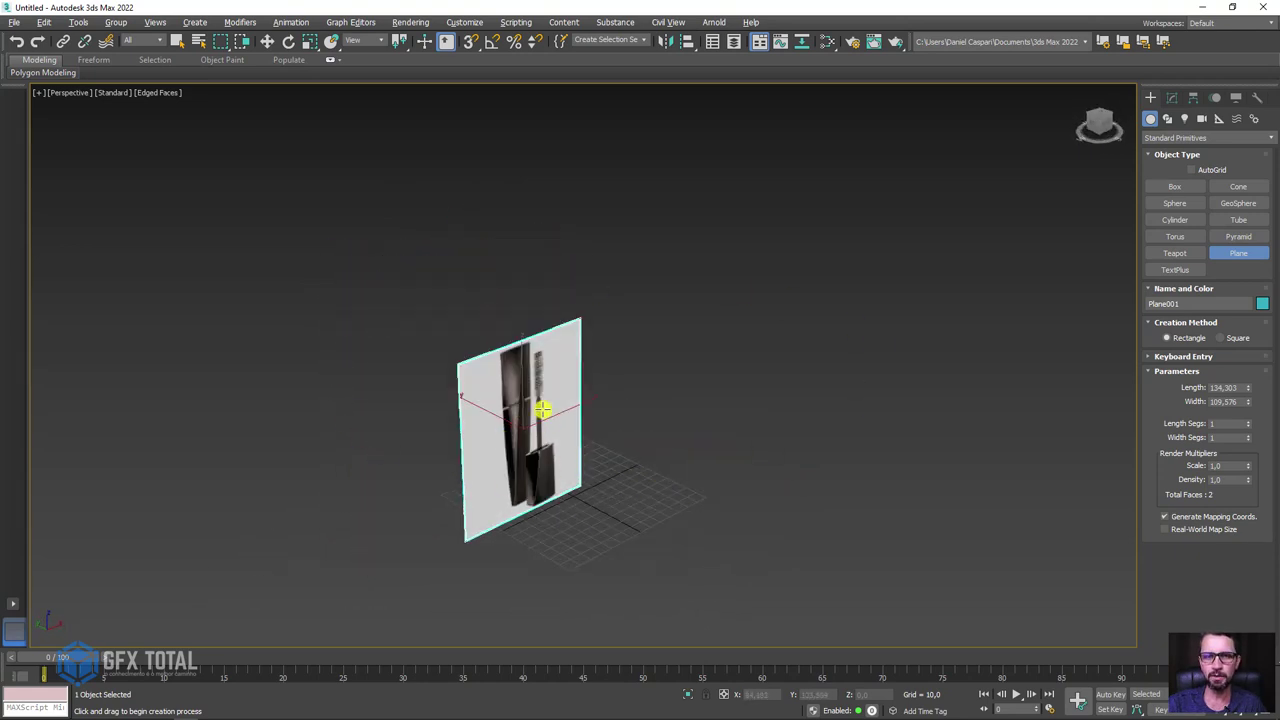
Move Plane001 back along its Y axis, away from the grid centre
key(w)
mouse_move(477, 451)
alt+middle_down()
mouse_move(514, 466)
mouse_move(477, 414)
alt+middle_up()
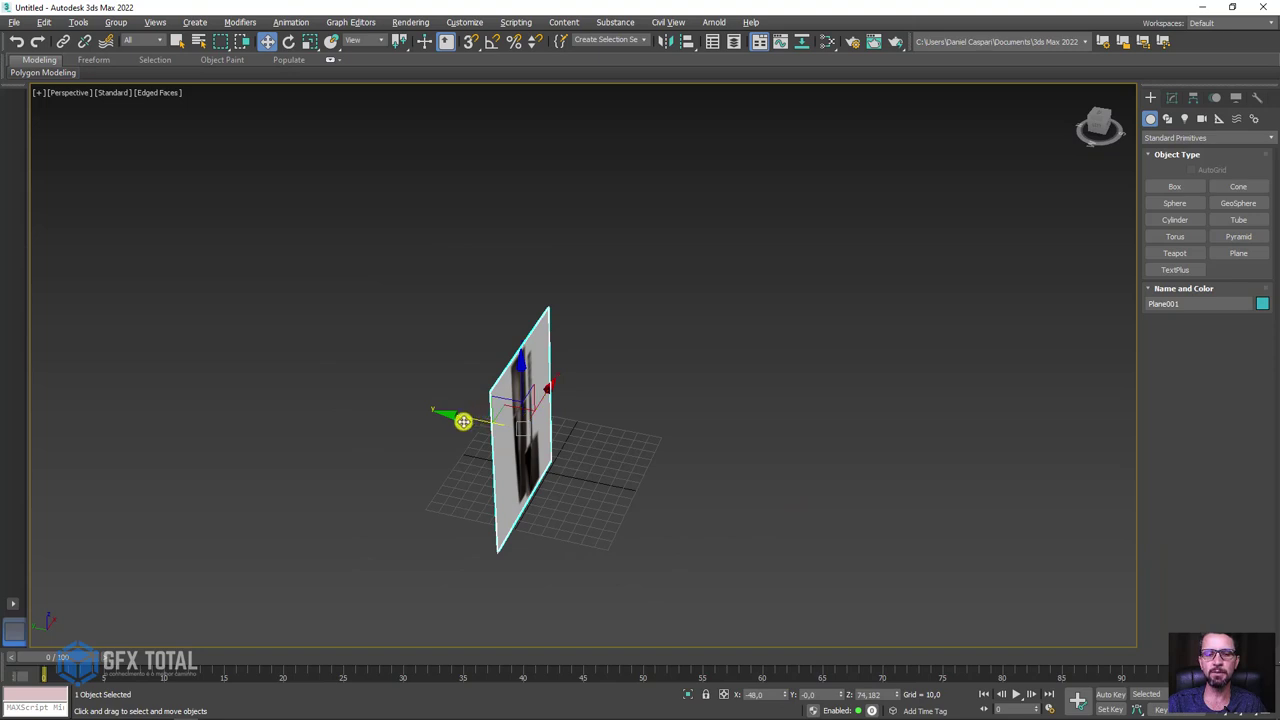
drag(463, 421, 354, 420)
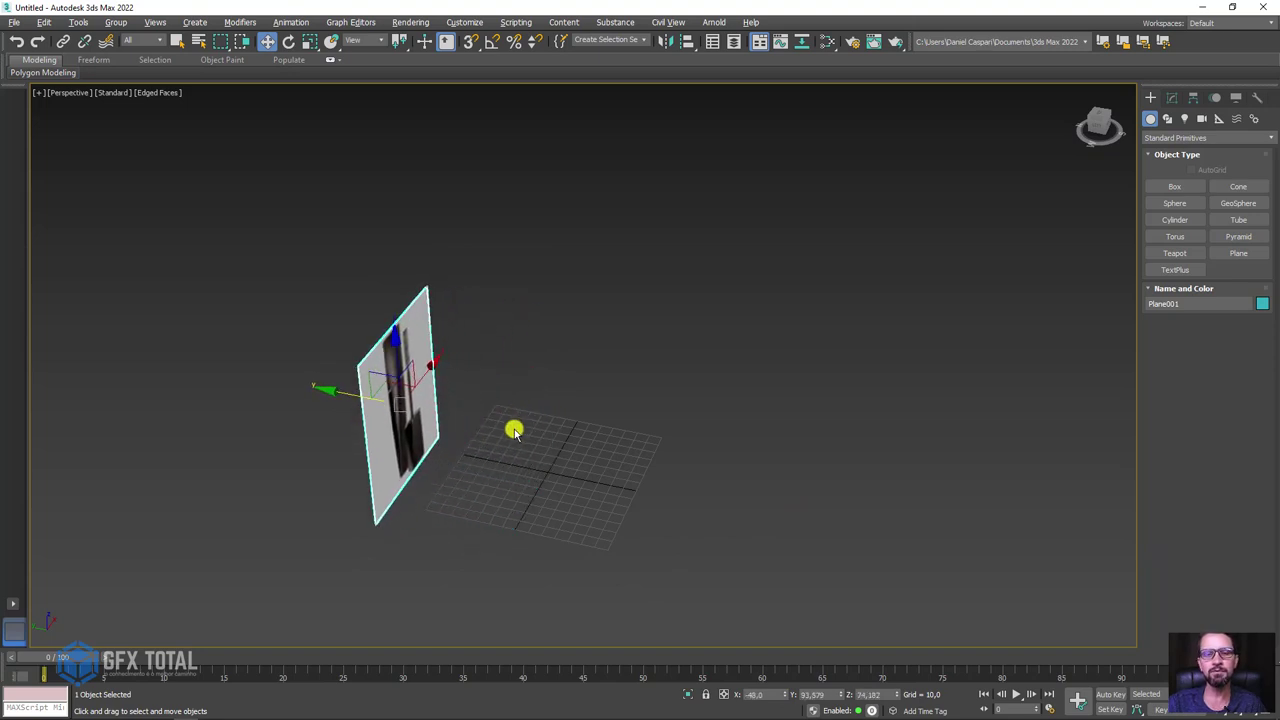
mouse_move(513, 430)
alt+middle_down()
mouse_move(443, 443)
mouse_move(452, 415)
mouse_move(726, 374)
alt+middle_up()
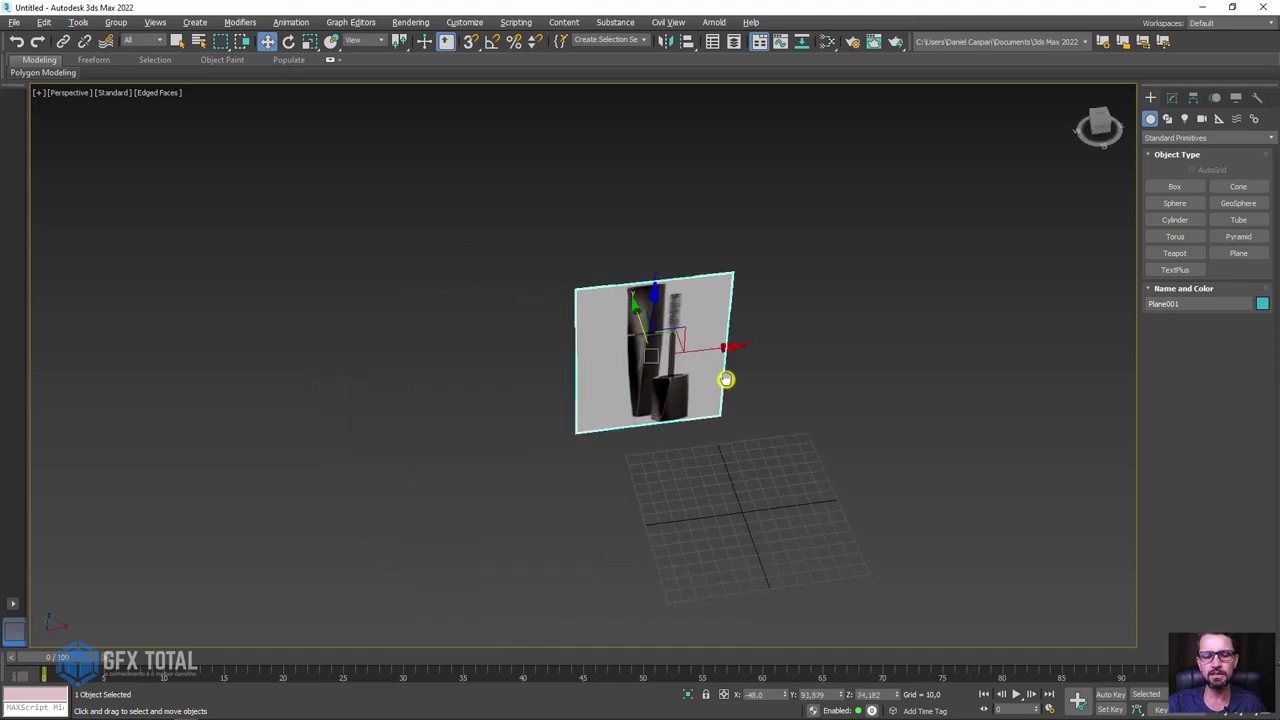
scroll(703, 348, up, 4)
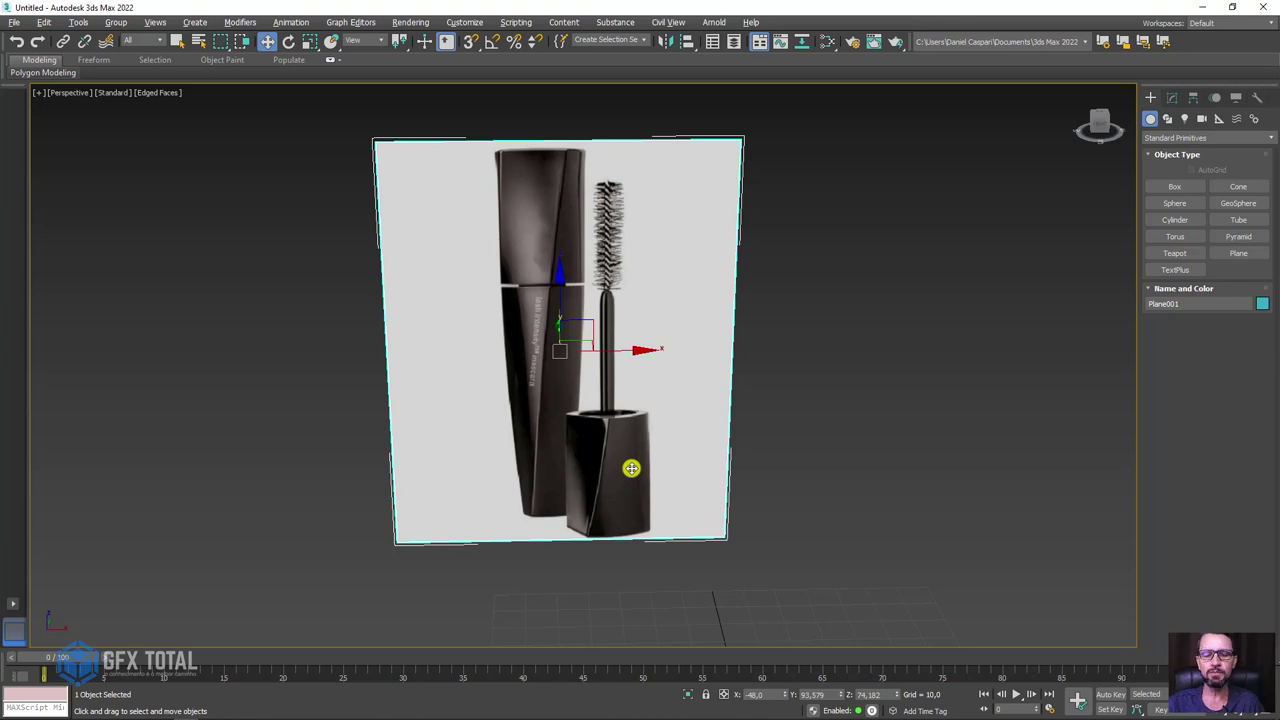
scroll(540, 391, down, 1)
scroll(491, 389, down, 3)
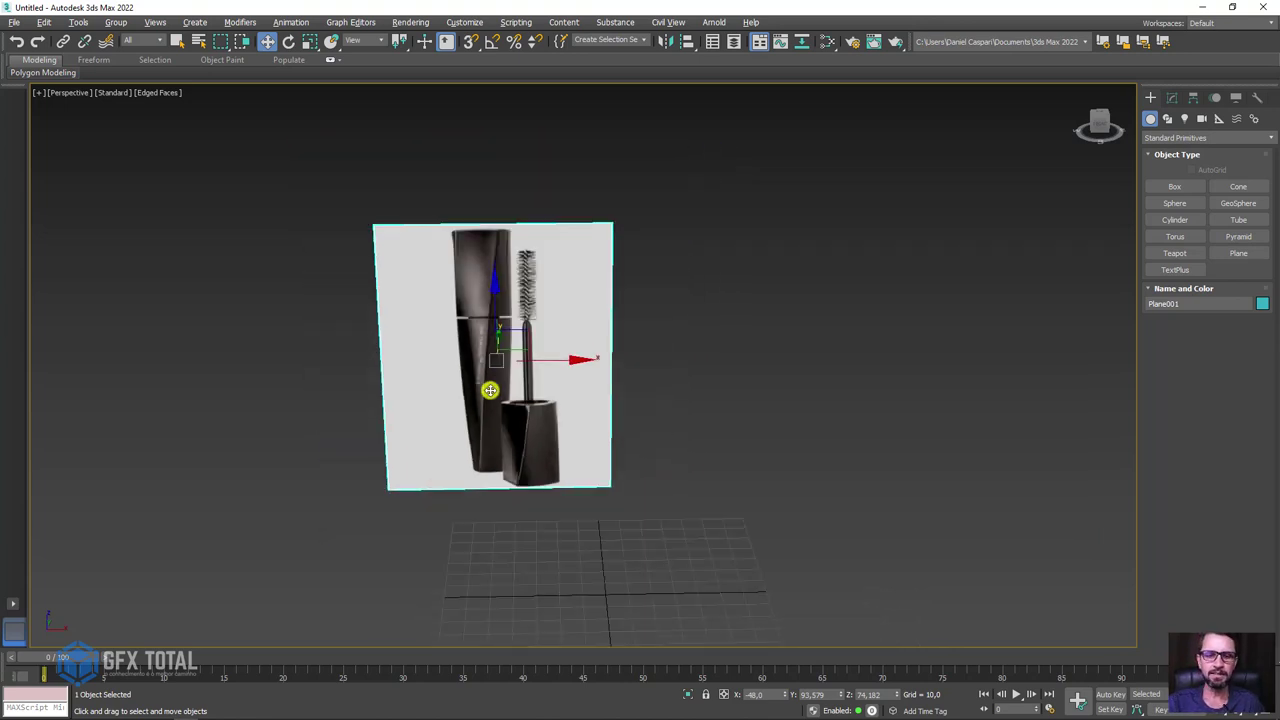
alt+middle_drag(533, 405, 651, 443)
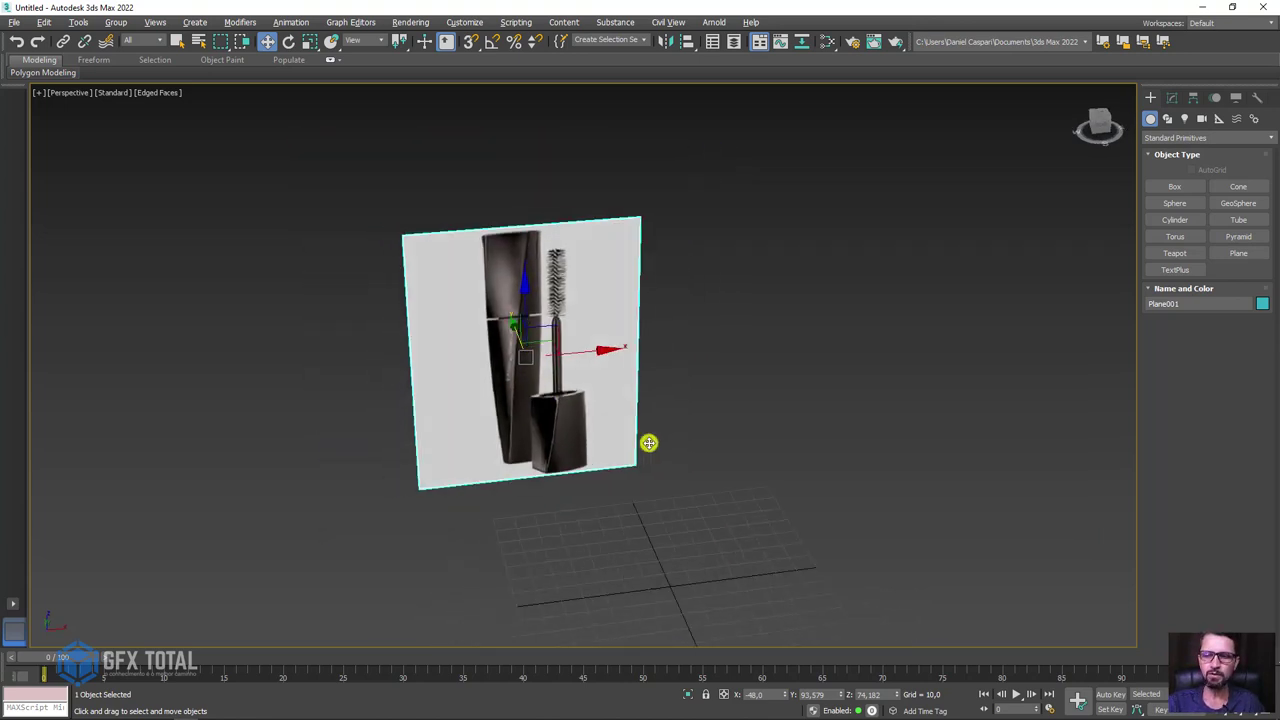
Create a tall Box001, about 28,4 × 28,4 × 131,4, and move it beside the reference bottle
click(1174, 187)
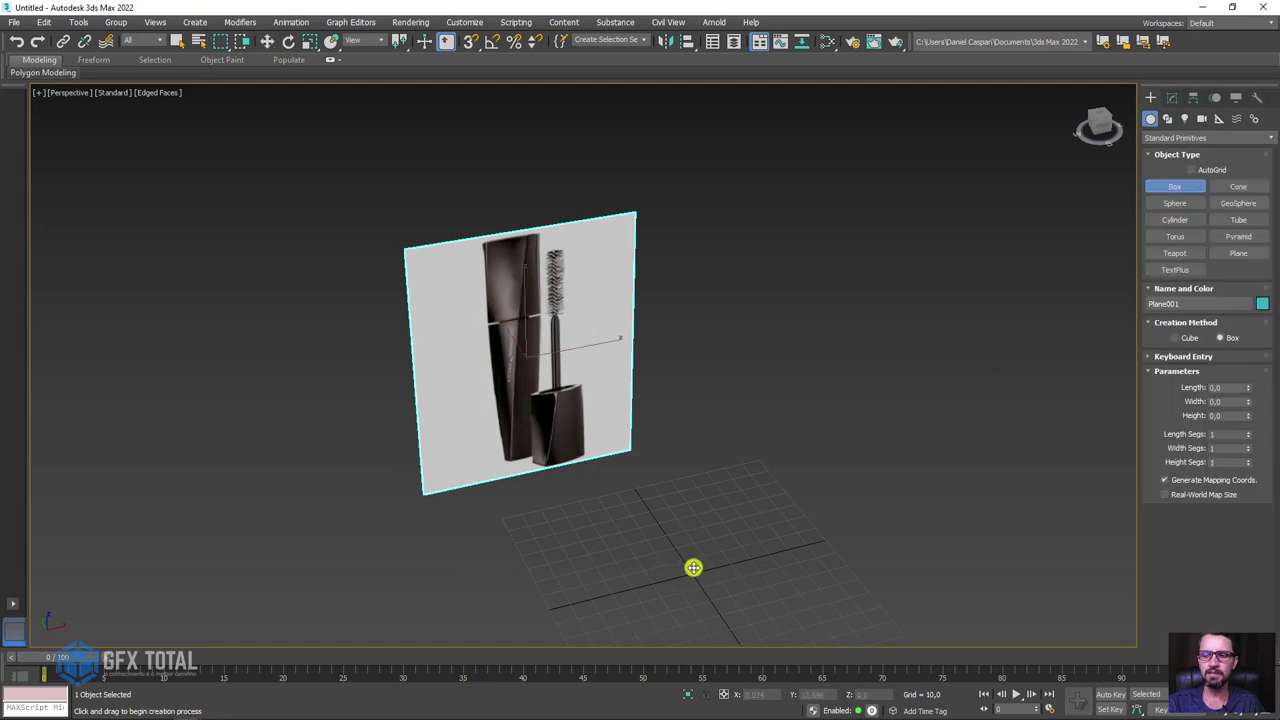
drag(692, 572, 732, 566)
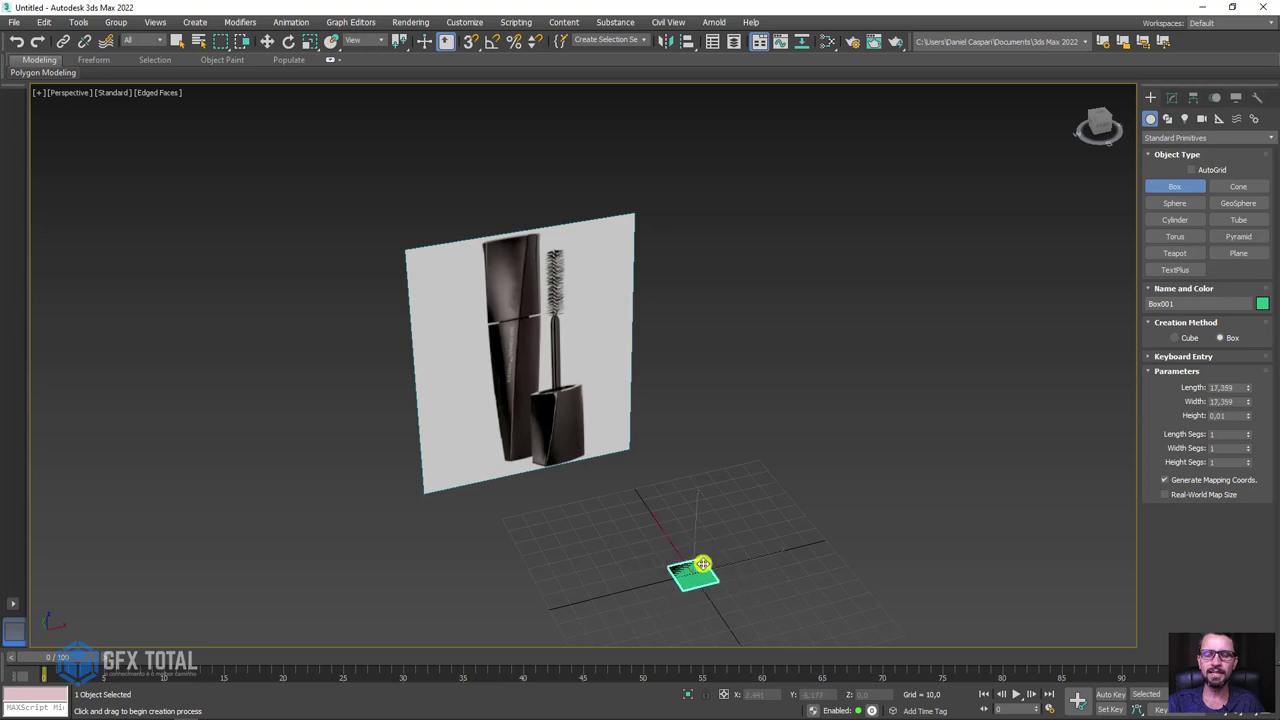
click(774, 293)
right_click(774, 293)
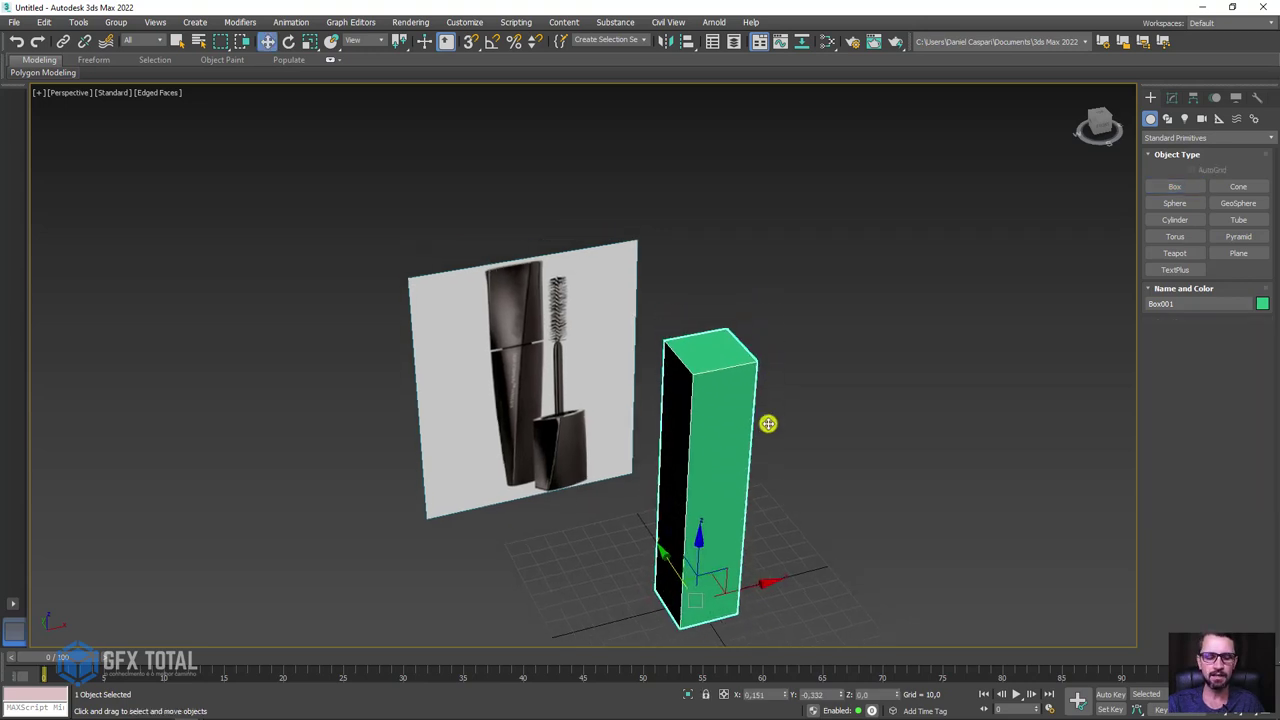
key(f)
mouse_move(686, 429)
middle_down()
mouse_move(722, 436)
mouse_move(700, 517)
middle_up()
key(F3)
mouse_move(700, 517)
mouse_down()
mouse_move(664, 498)
mouse_move(460, 470)
mouse_up()
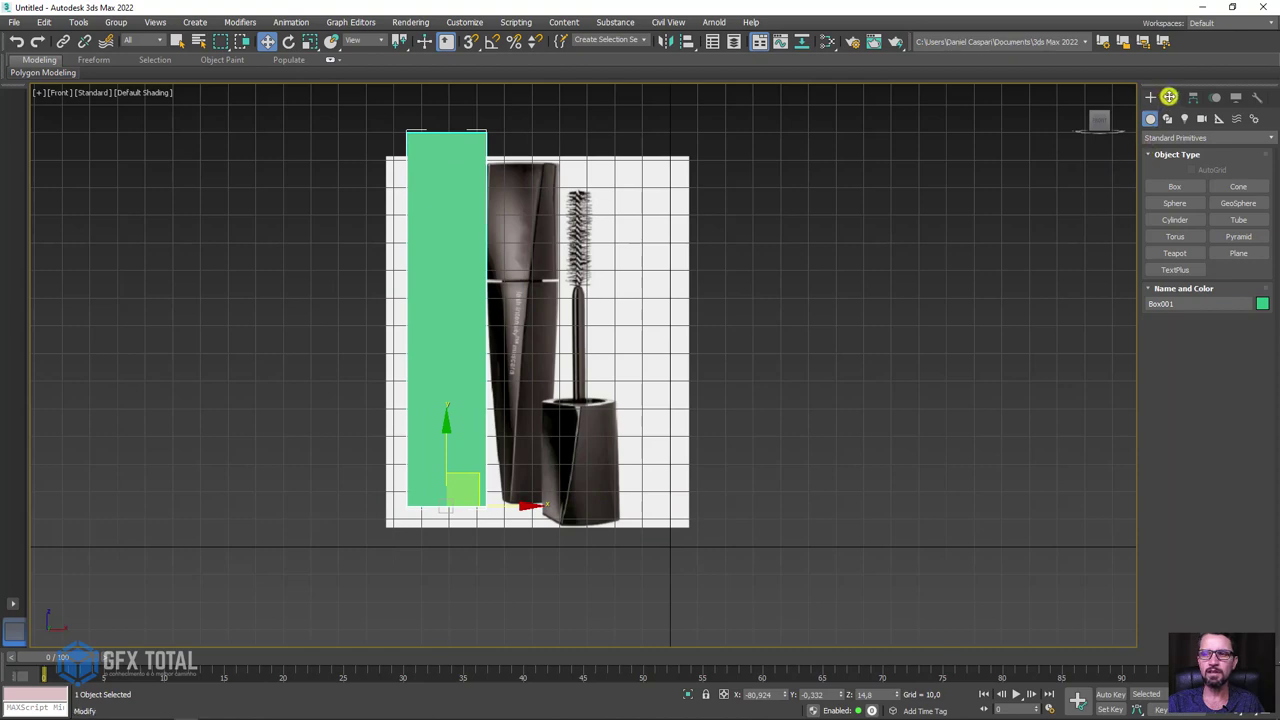
Lower Box001's height to the bottle top at 124,024 and scale it down slightly
click(1172, 97)
drag(1250, 324, 1237, 327)
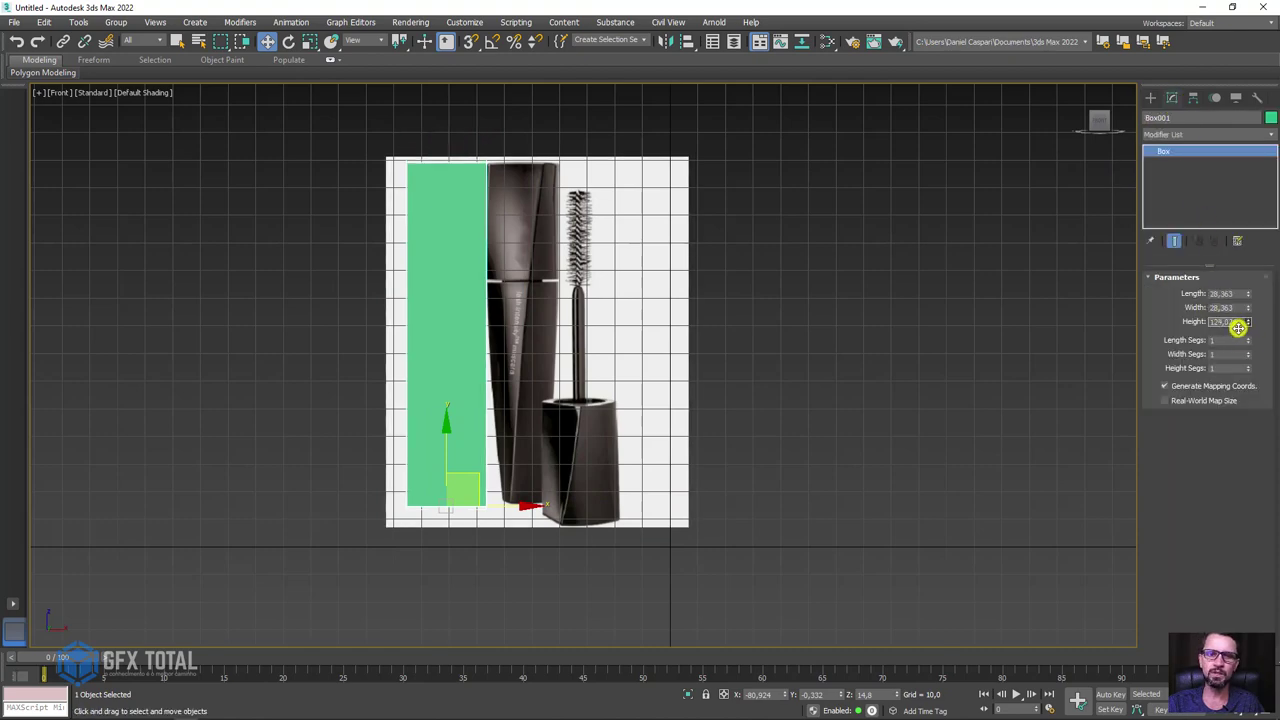
alt+middle_drag(480, 343, 486, 409)
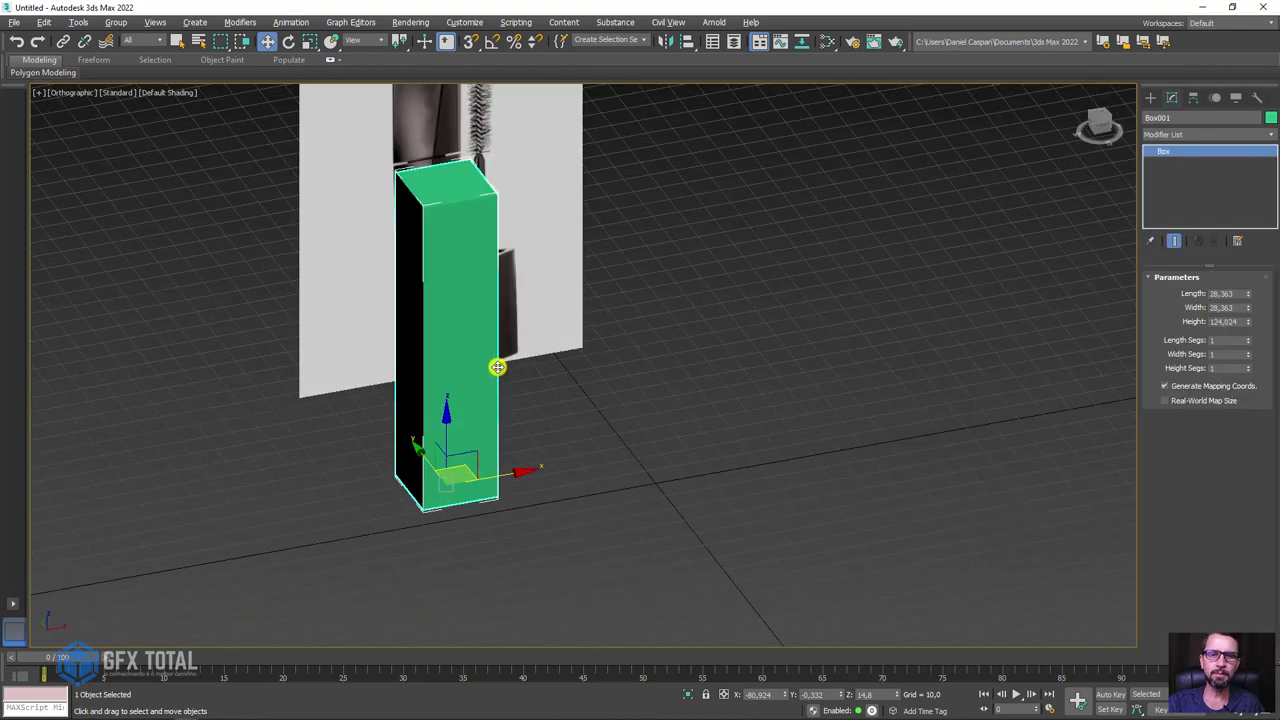
key(r)
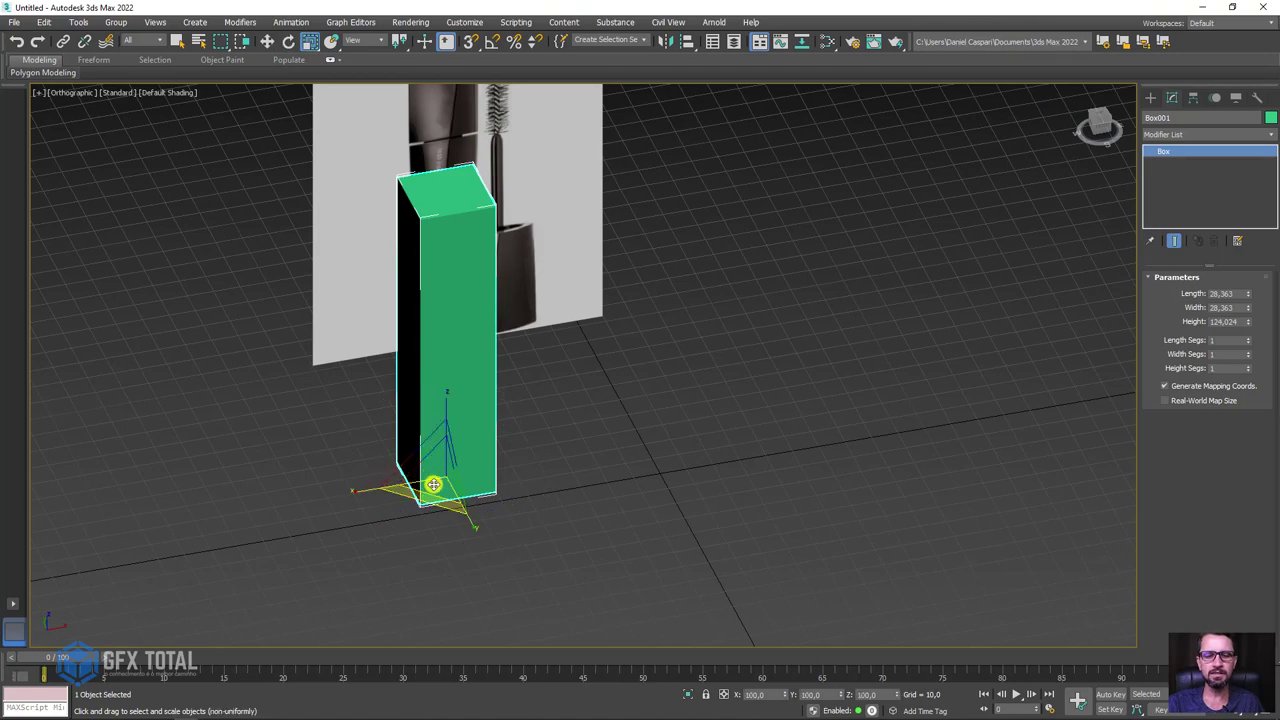
mouse_move(440, 486)
mouse_down()
mouse_move(445, 471)
mouse_move(443, 500)
mouse_move(640, 463)
mouse_up()
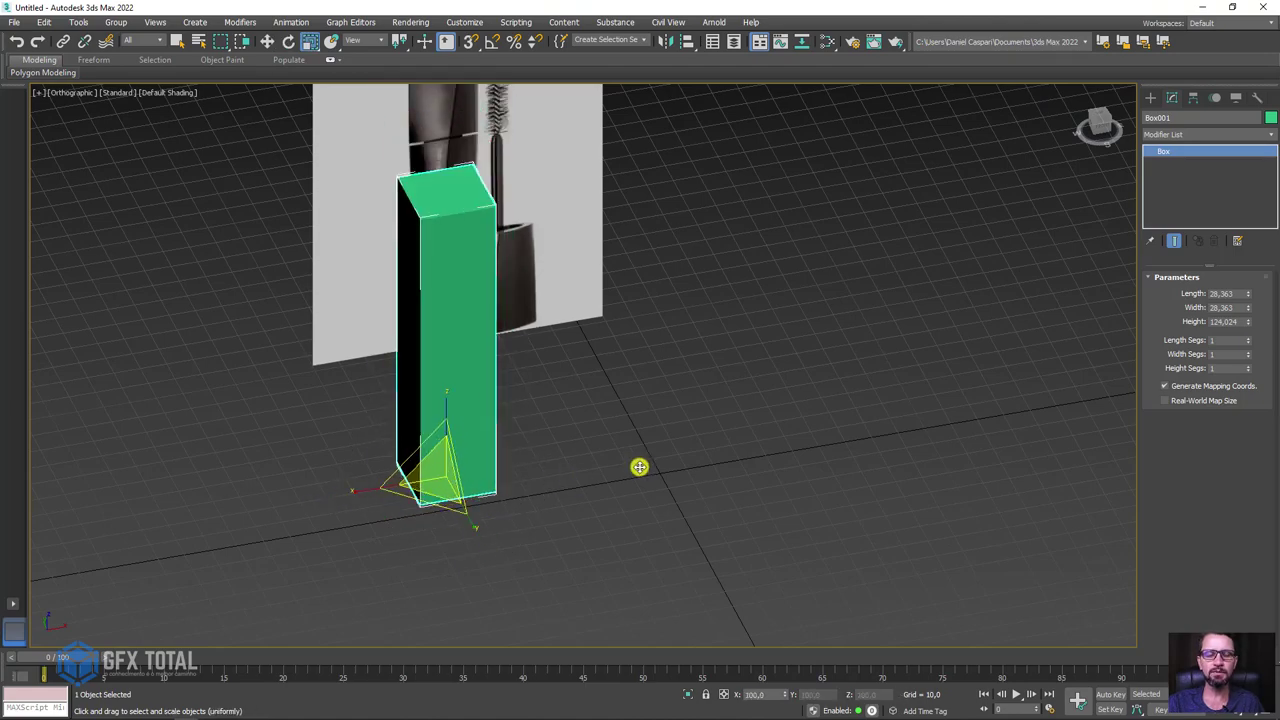
mouse_move(640, 463)
alt+middle_down()
mouse_move(608, 434)
mouse_move(636, 412)
mouse_move(600, 429)
alt+middle_up()
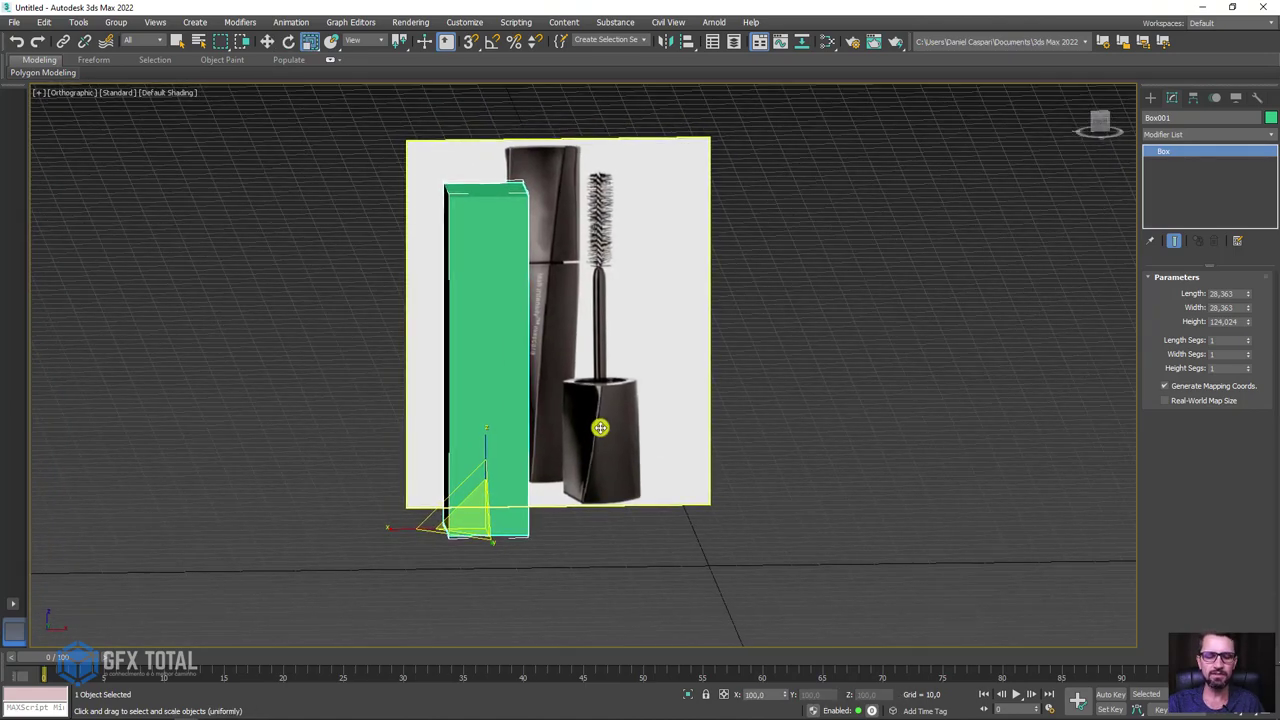
middle_drag(530, 379, 594, 426)
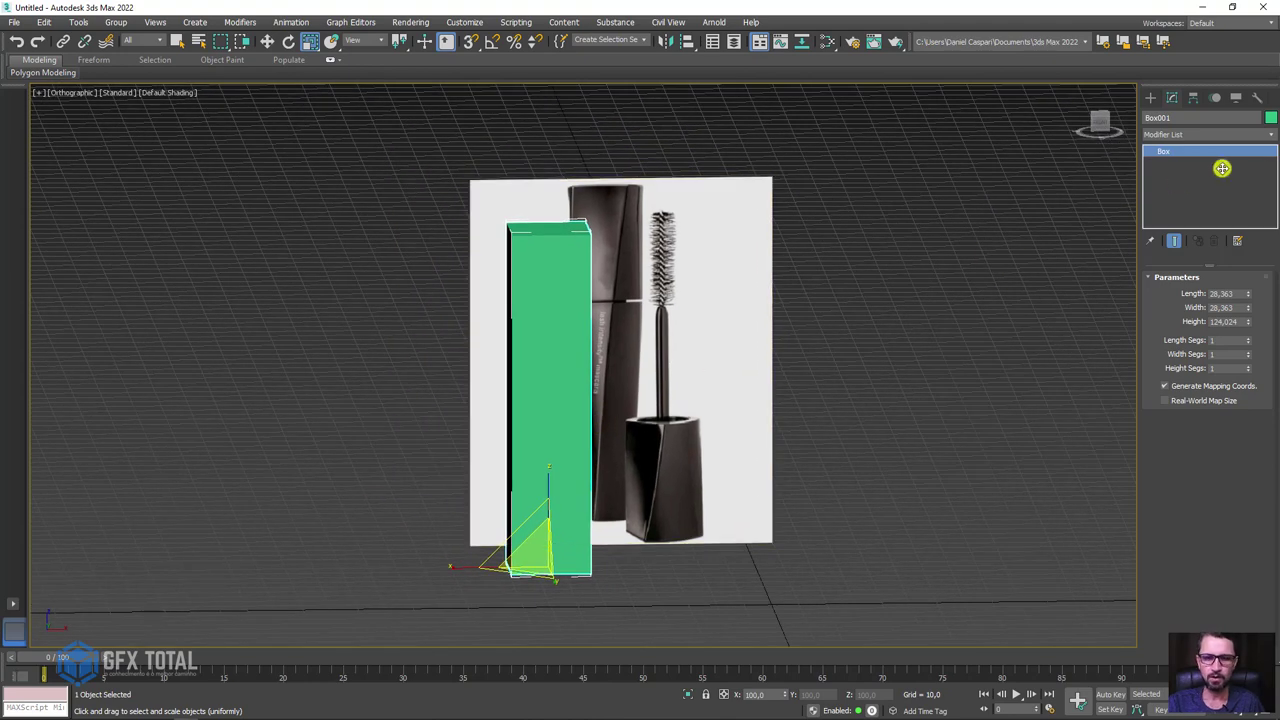
key(p)
mouse_move(700, 354)
alt+middle_down()
mouse_move(571, 477)
mouse_move(673, 420)
mouse_move(766, 391)
mouse_move(650, 530)
mouse_move(644, 566)
alt+middle_up()
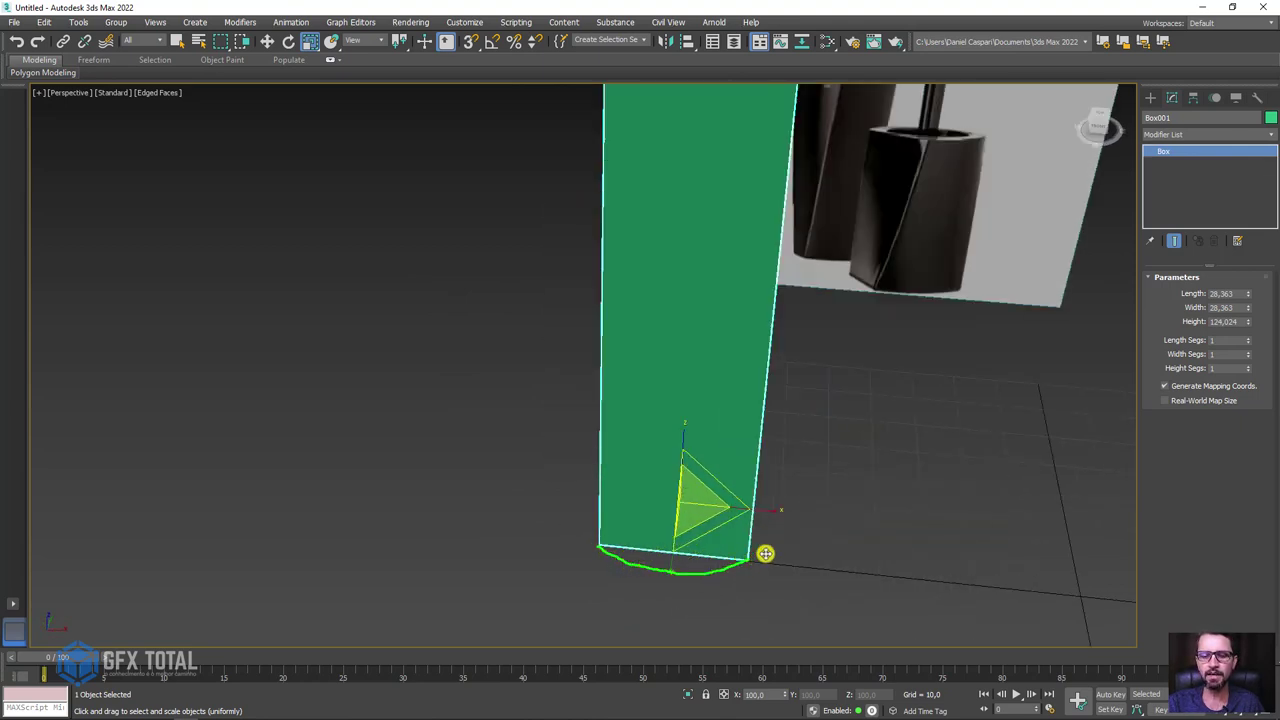
scroll(817, 521, down, 5)
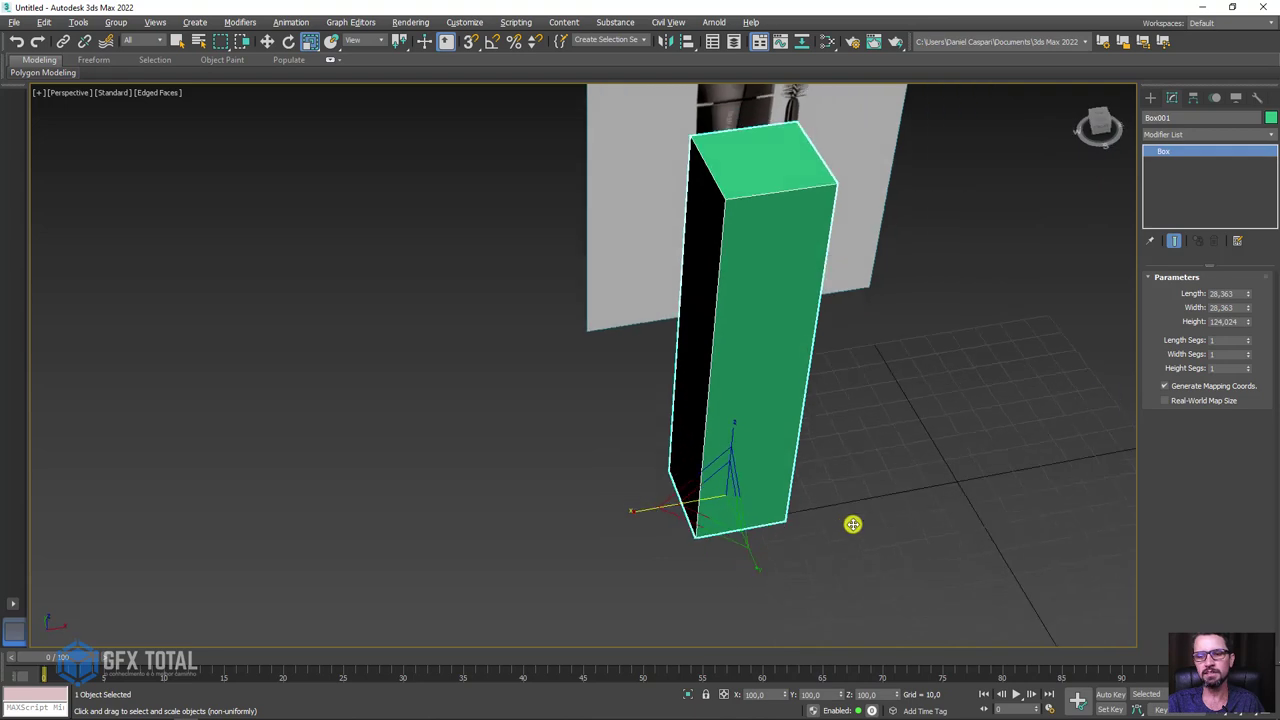
Set Box001 to 4 length, 4 width and 14 height segments
click(1249, 338)
click(1249, 338)
click(1249, 339)
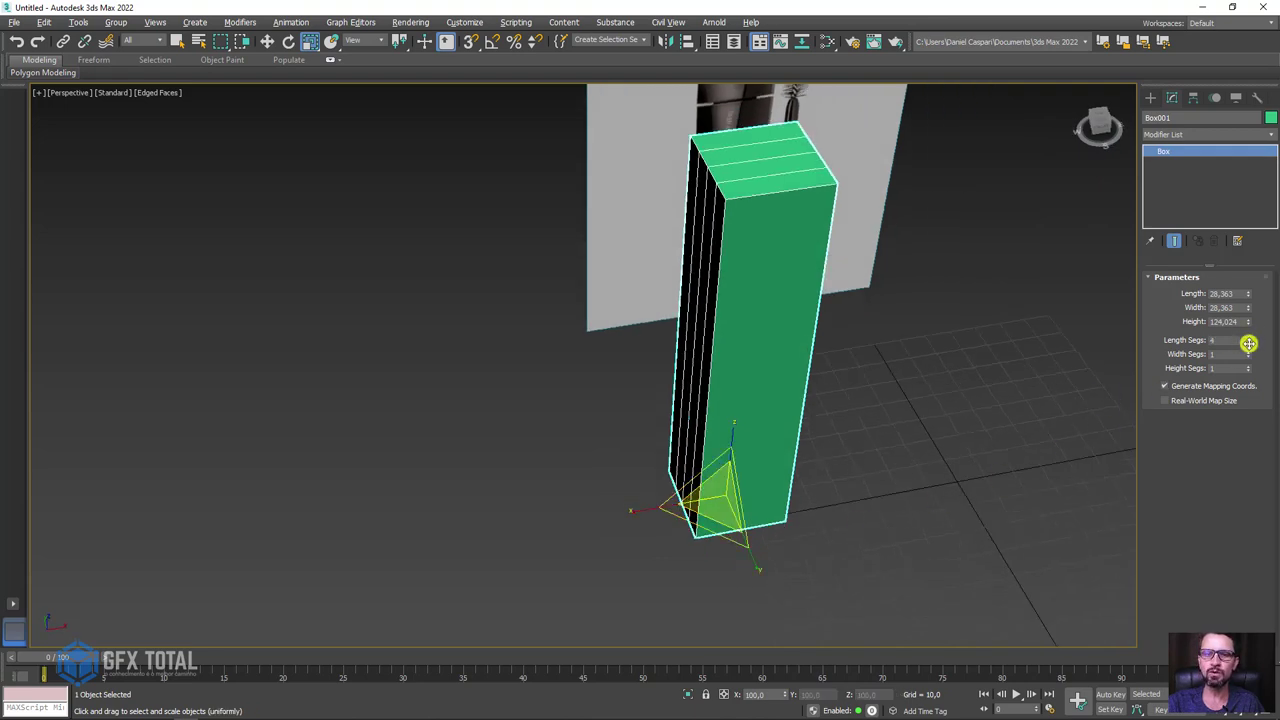
click(1249, 351)
click(1249, 351)
mouse_move(1024, 402)
alt+middle_down()
mouse_move(1011, 457)
mouse_move(1042, 443)
alt+middle_up()
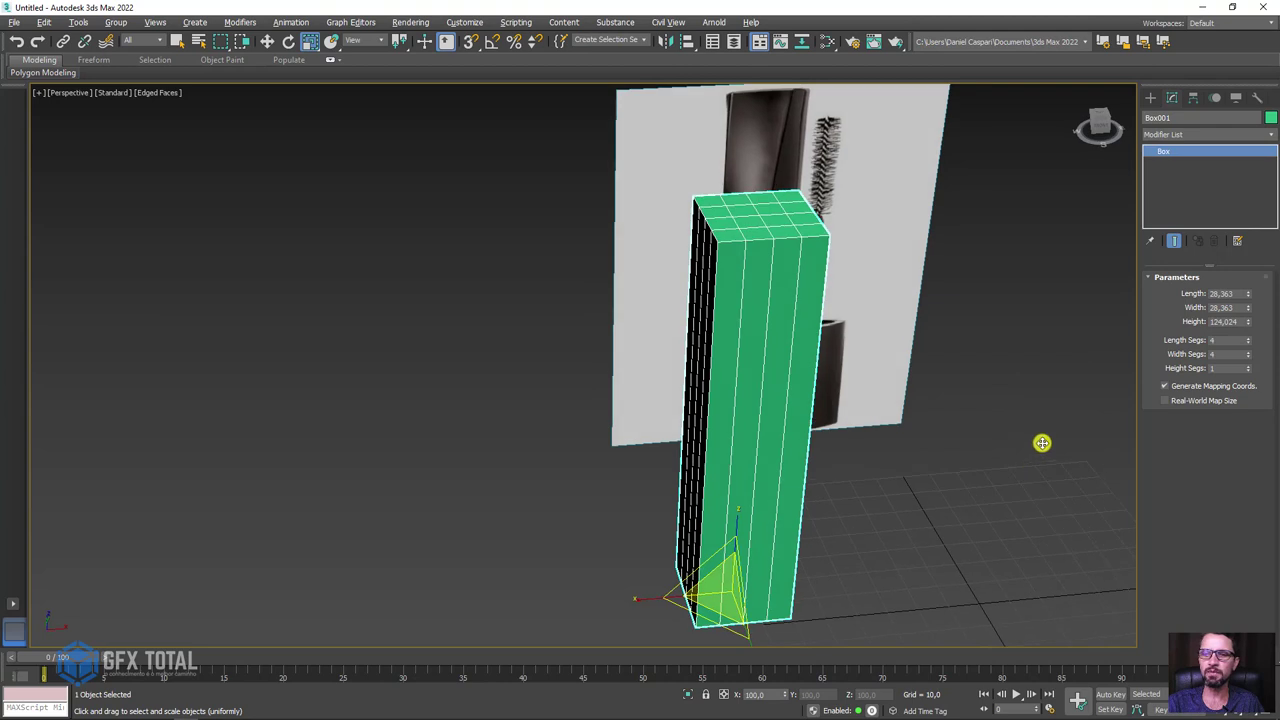
click(1248, 365)
click(1248, 365)
click(1248, 365)
click(1248, 365)
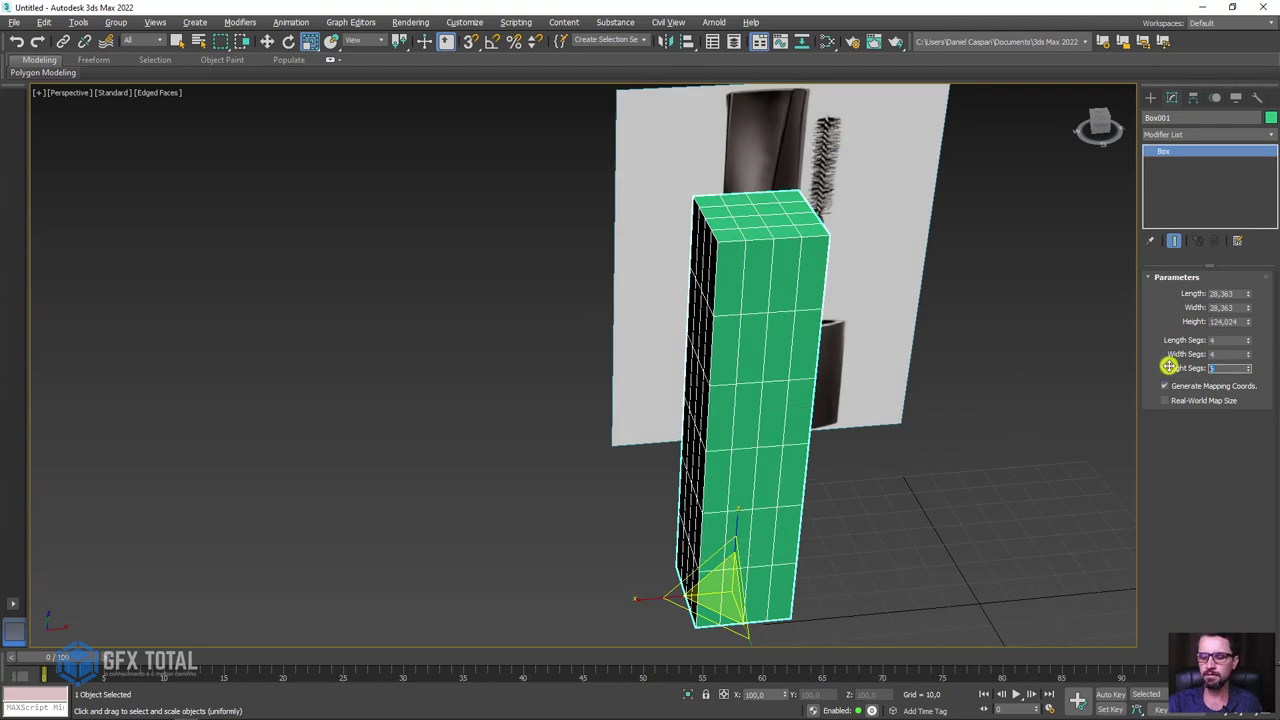
text(12)
key(Return)
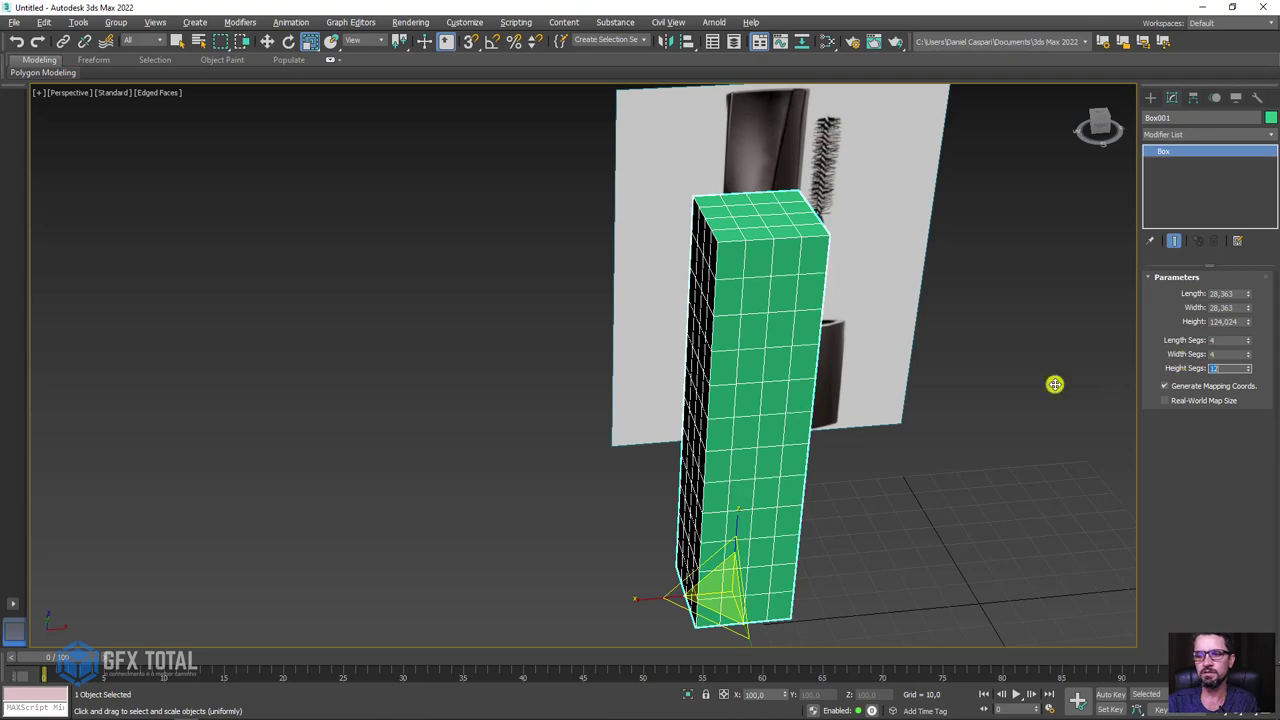
mouse_move(871, 441)
alt+middle_down()
mouse_move(806, 463)
mouse_move(763, 423)
mouse_move(1225, 338)
alt+middle_up()
text(14)
key(Return)
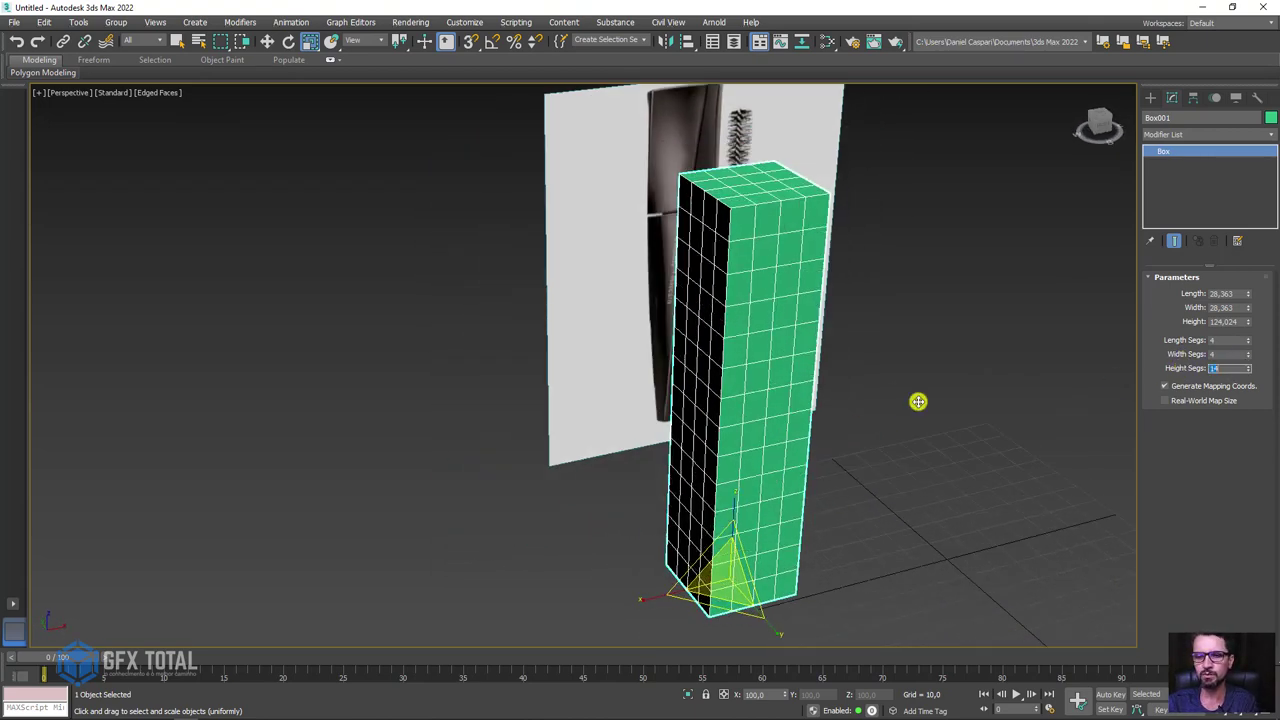
mouse_move(894, 408)
alt+middle_down()
mouse_move(836, 389)
mouse_move(923, 383)
mouse_move(894, 403)
mouse_move(854, 383)
mouse_move(820, 403)
mouse_move(851, 343)
alt+middle_up()
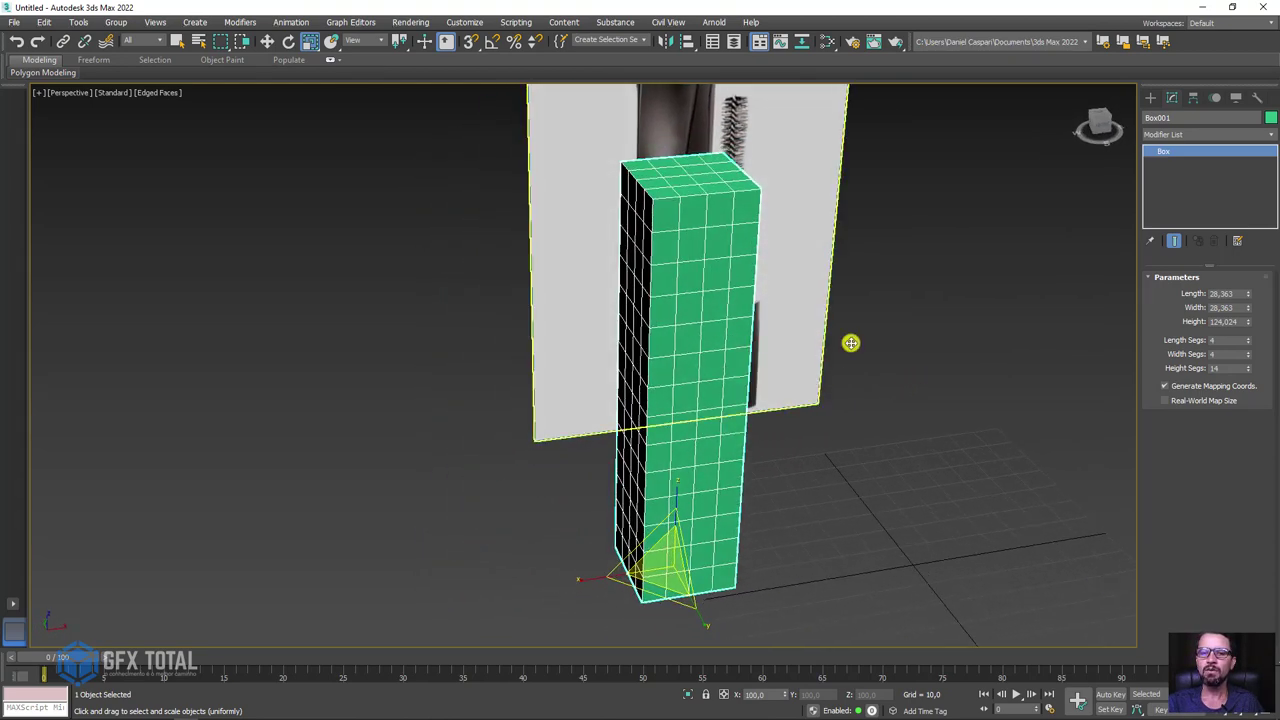
Add an FFD 3x3x3 modifier to Box001 and enter its Control Points level
click(1262, 134)
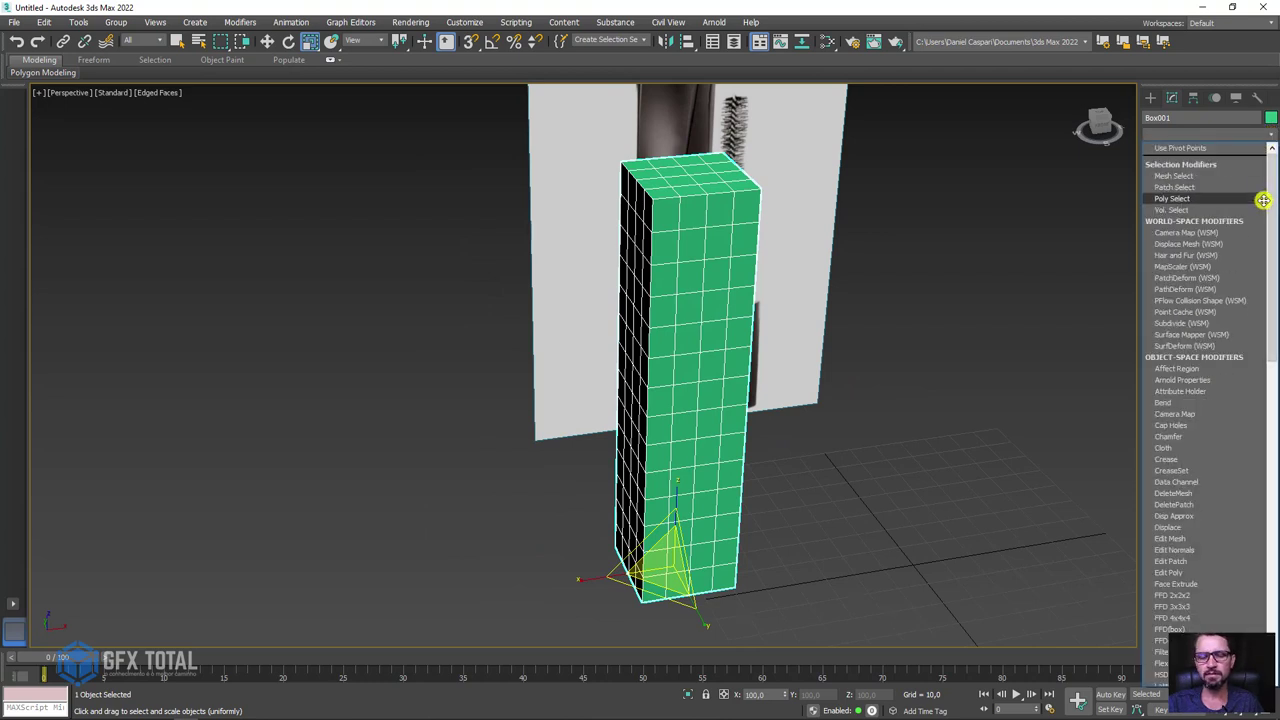
click(1183, 606)
alt+middle_drag(1123, 206, 911, 277)
click(1163, 151)
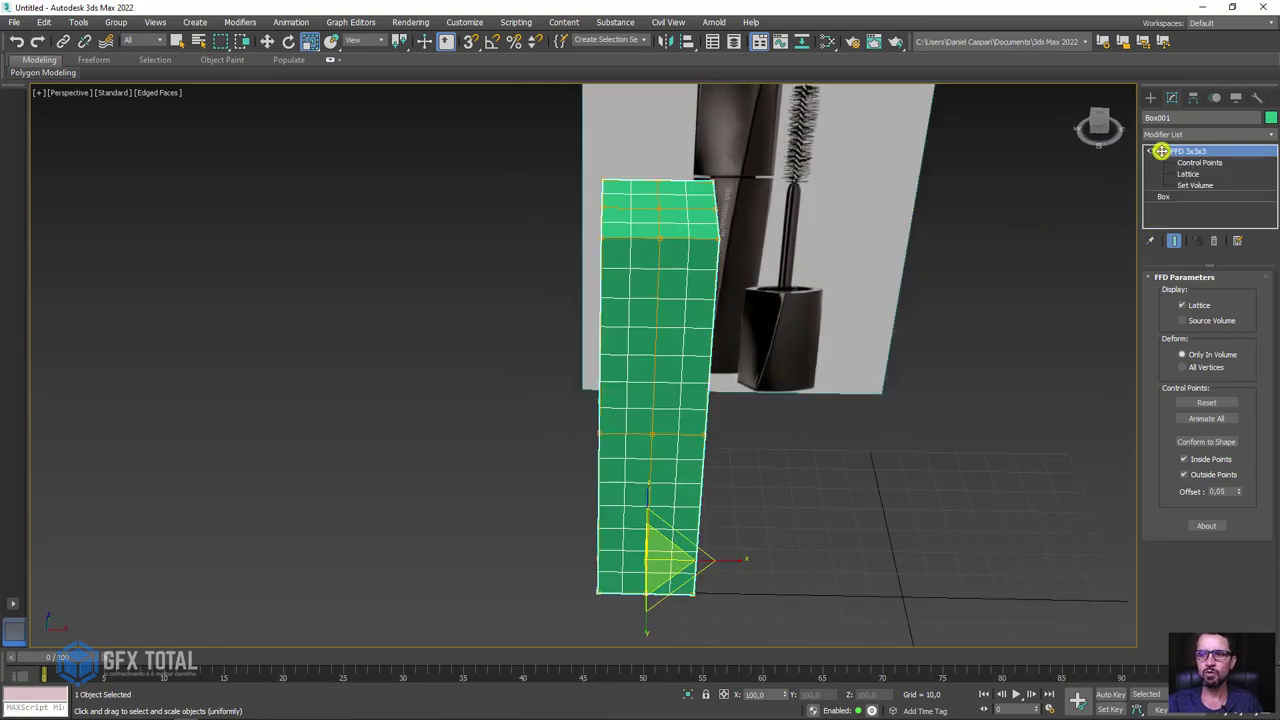
click(1190, 162)
alt+middle_drag(775, 290, 748, 193)
key(w)
click(748, 193)
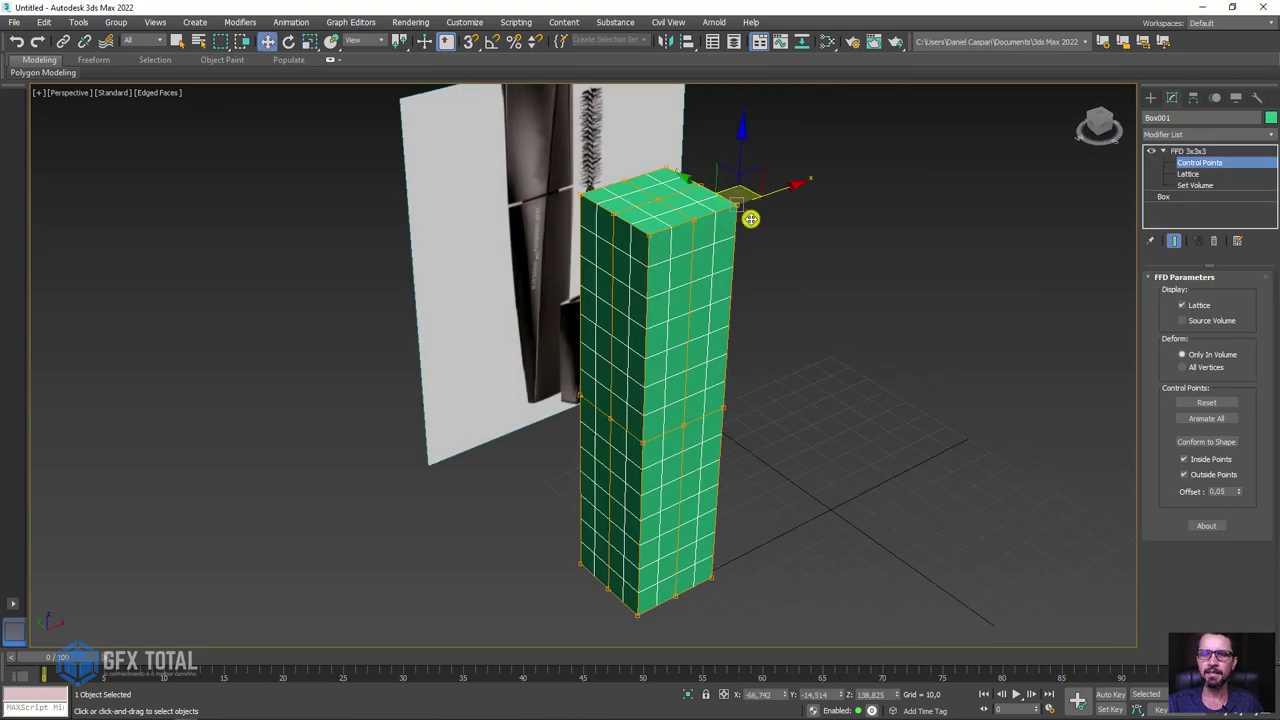
mouse_move(749, 186)
mouse_down()
mouse_move(883, 246)
mouse_move(903, 81)
mouse_move(797, 317)
mouse_move(1020, 226)
mouse_up()
right_click(849, 263)
alt+middle_drag(849, 263, 760, 250)
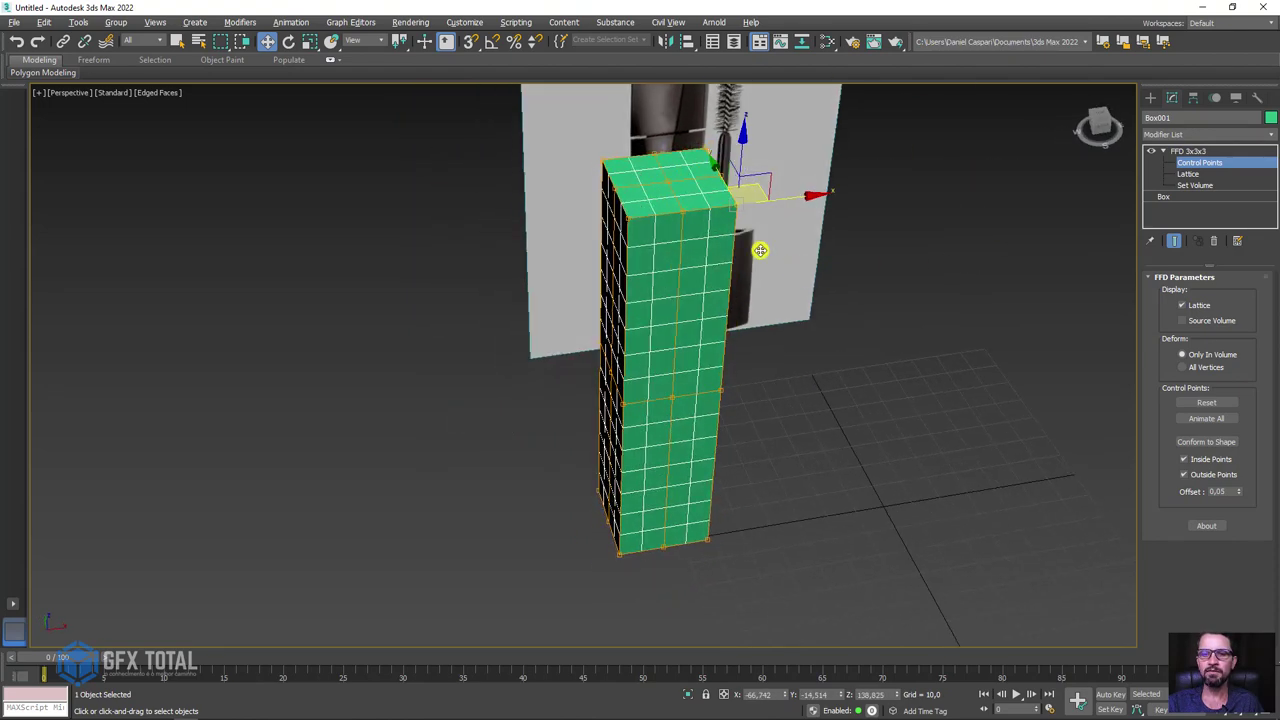
click(409, 243)
In Top view, select the middle control points and uniform-scale them outward into an octagon
click(80, 92)
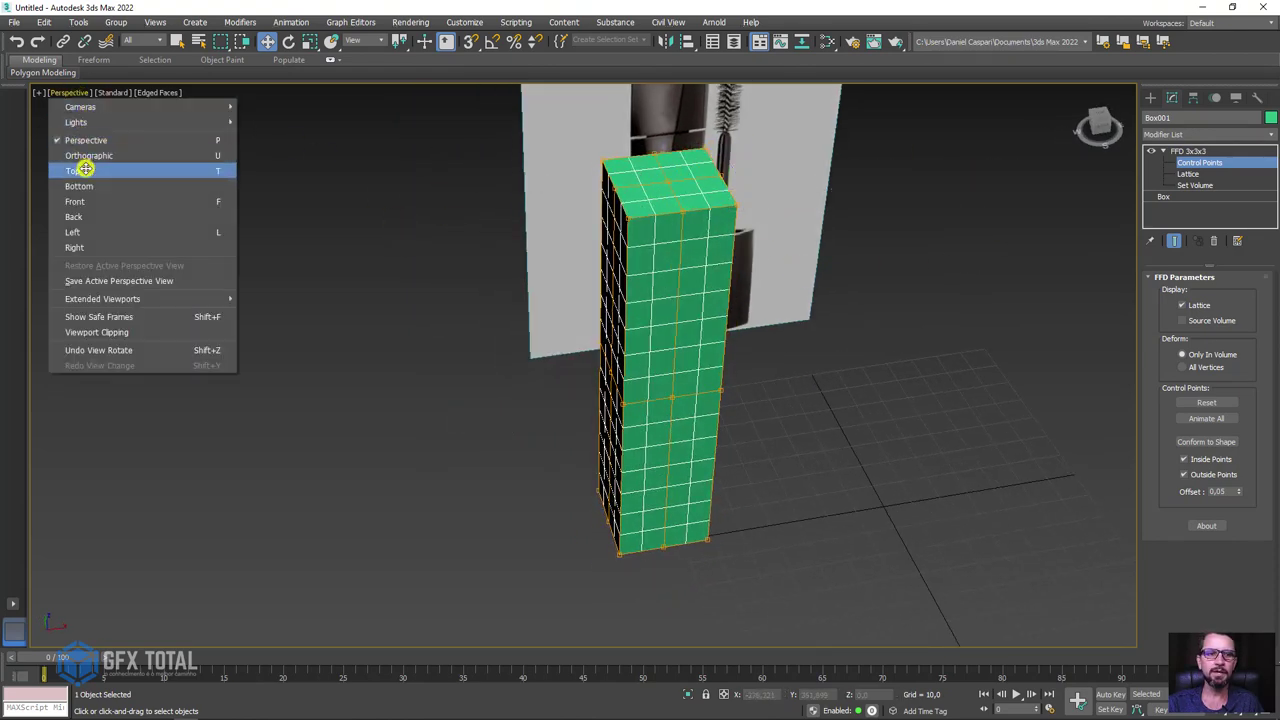
click(85, 170)
middle_drag(637, 249, 763, 220)
scroll(720, 205, up, 2)
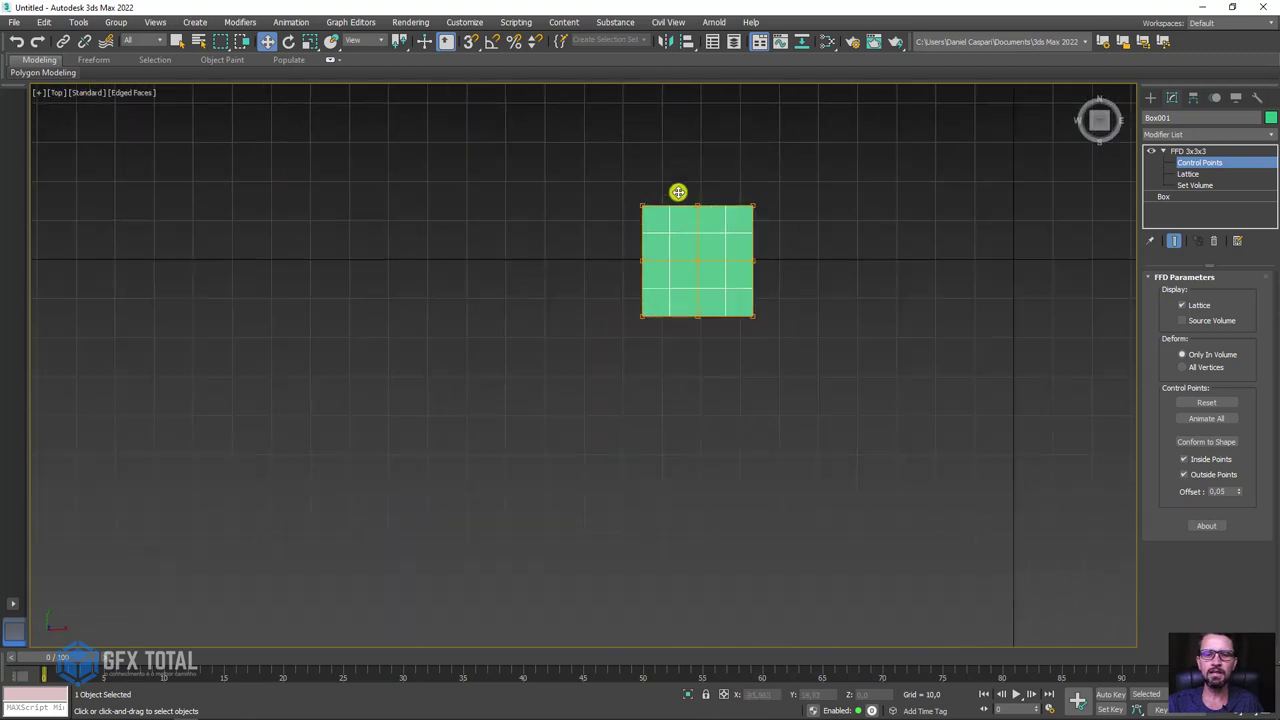
drag(708, 337, 706, 379)
drag(597, 246, 777, 277)
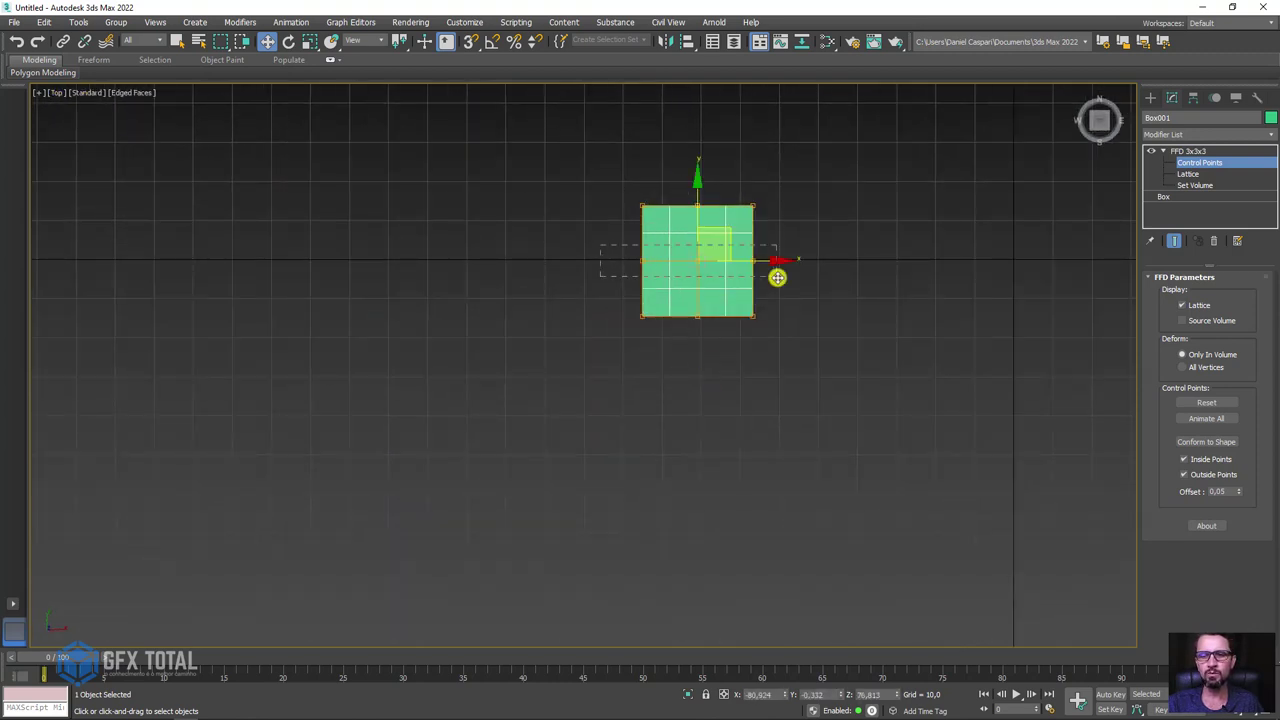
mouse_move(733, 228)
middle_down()
mouse_move(674, 291)
mouse_move(643, 244)
middle_up()
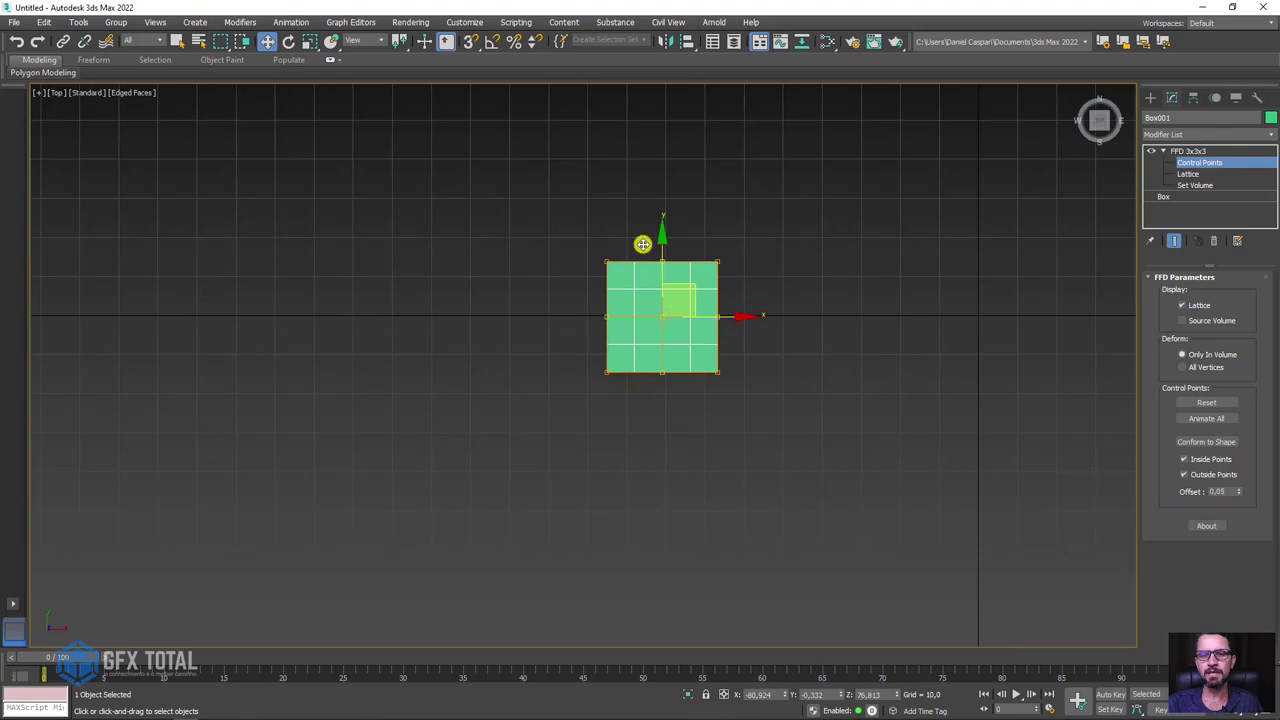
click(308, 41)
scroll(689, 286, up, 2)
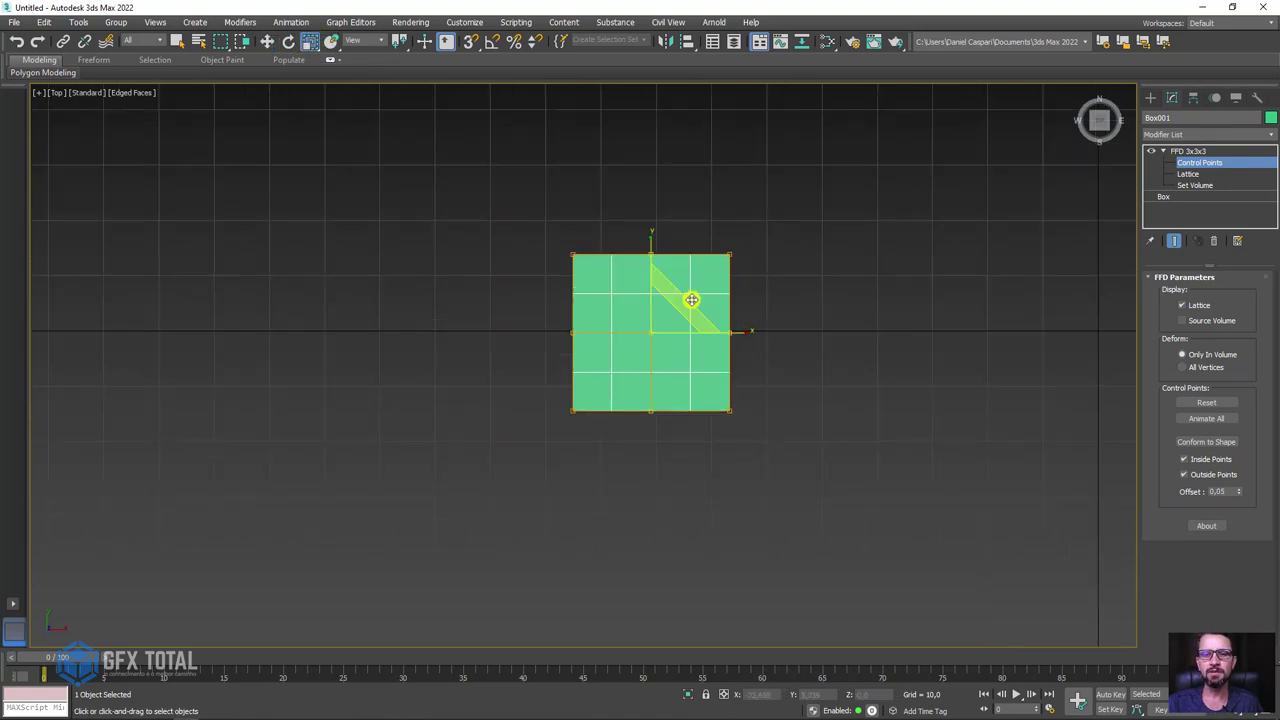
drag(697, 298, 717, 290)
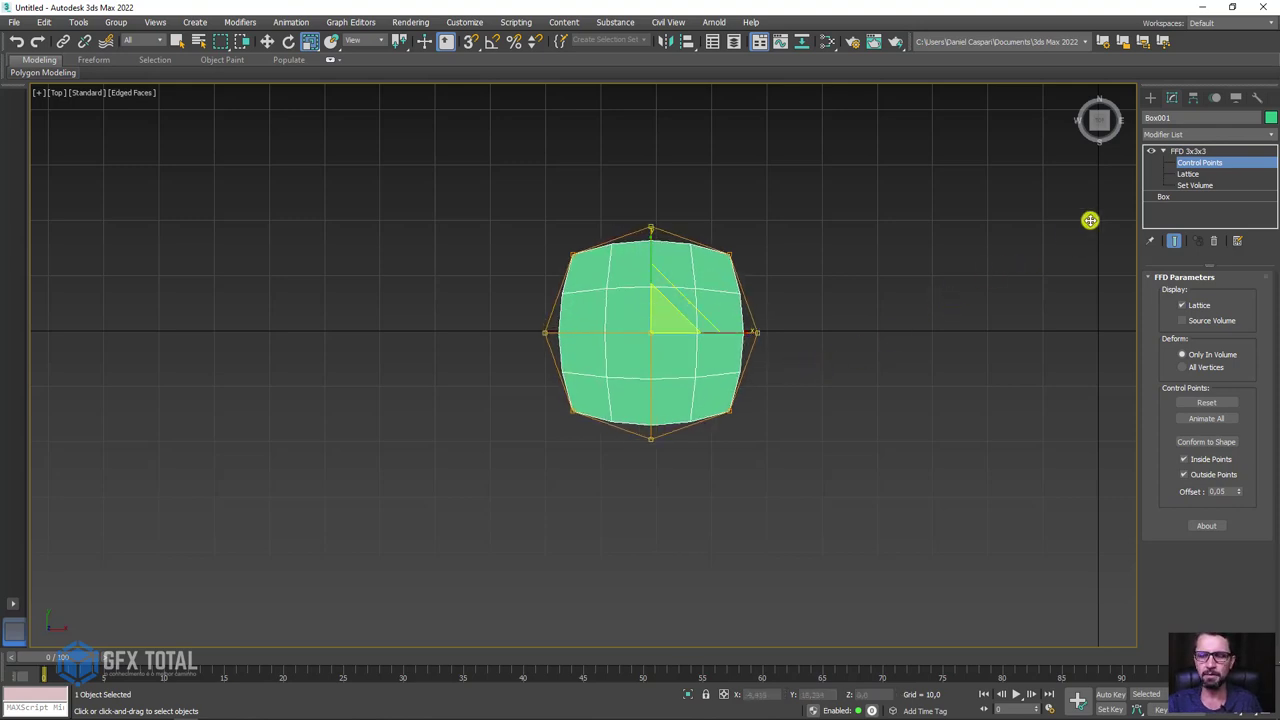
Return to Perspective and sketch two guide lines along the mascara tube's edges
click(1189, 150)
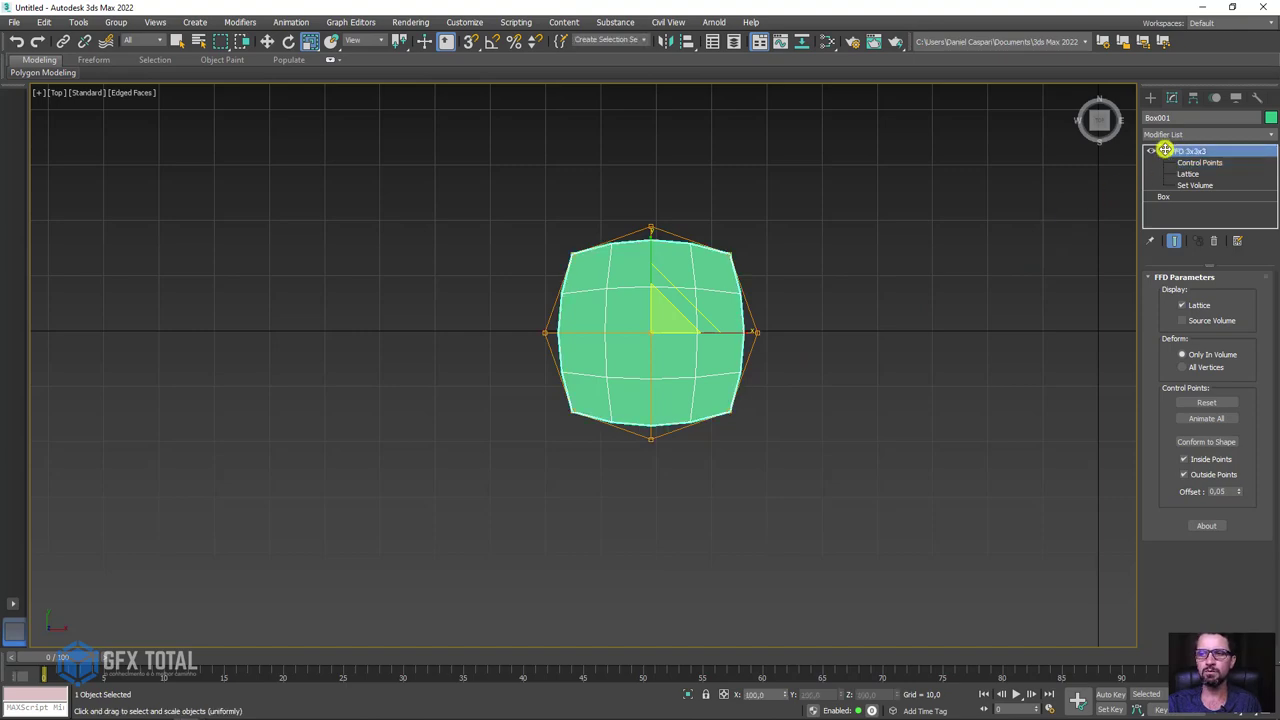
click(1163, 150)
key(p)
mouse_move(855, 391)
alt+middle_down()
mouse_move(911, 354)
mouse_move(822, 404)
mouse_move(850, 401)
mouse_move(766, 371)
mouse_move(766, 386)
alt+middle_up()
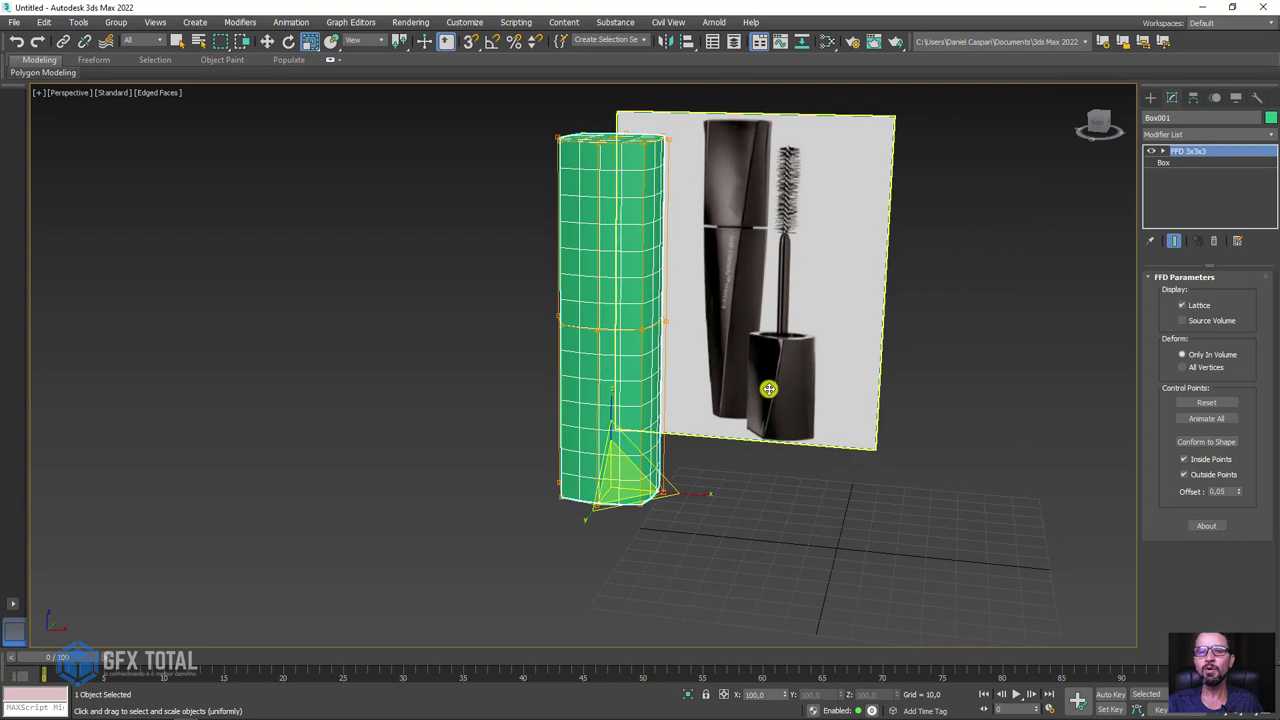
scroll(802, 313, up, 3)
alt+middle_drag(802, 313, 608, 374)
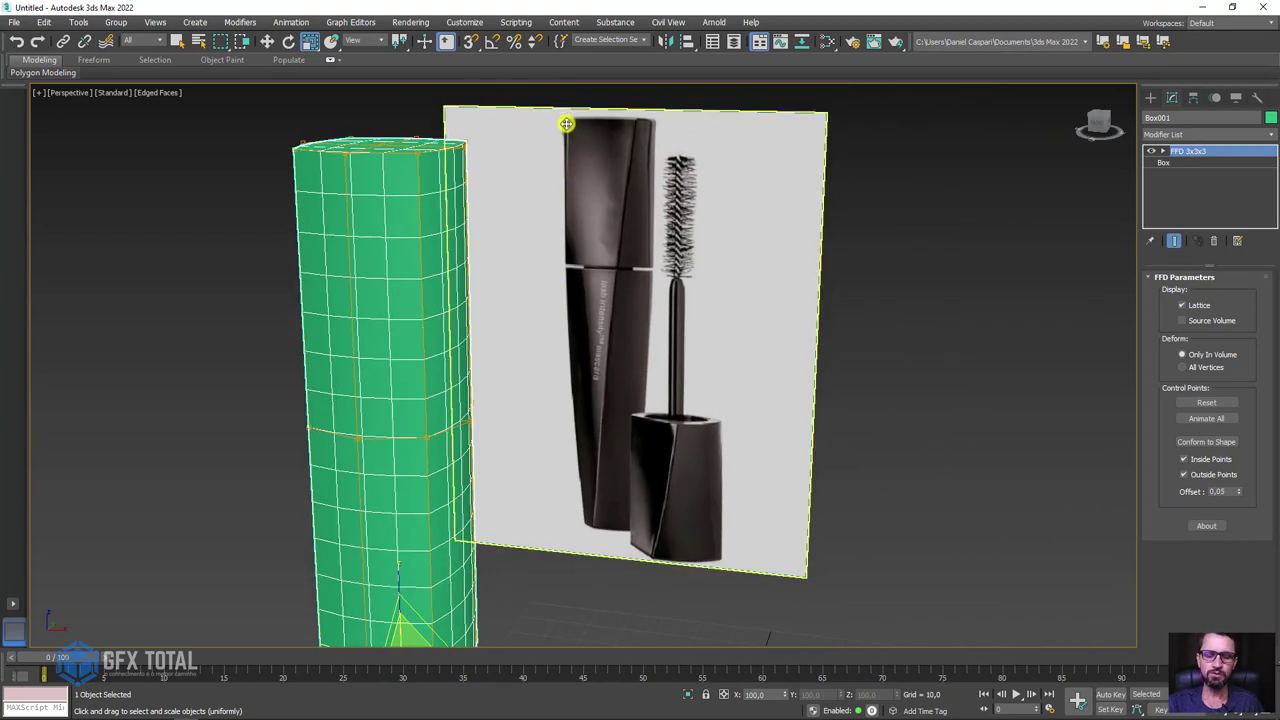
key(1)
middle_drag(566, 157, 563, 206)
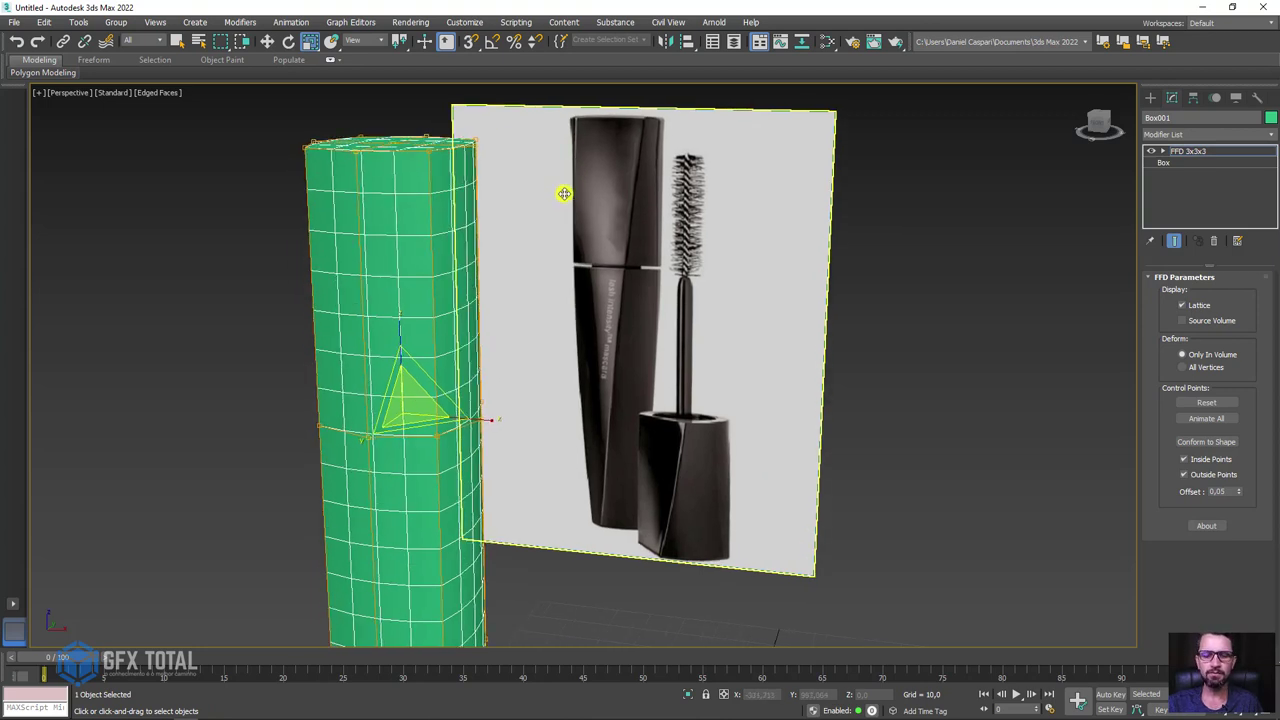
key(x)
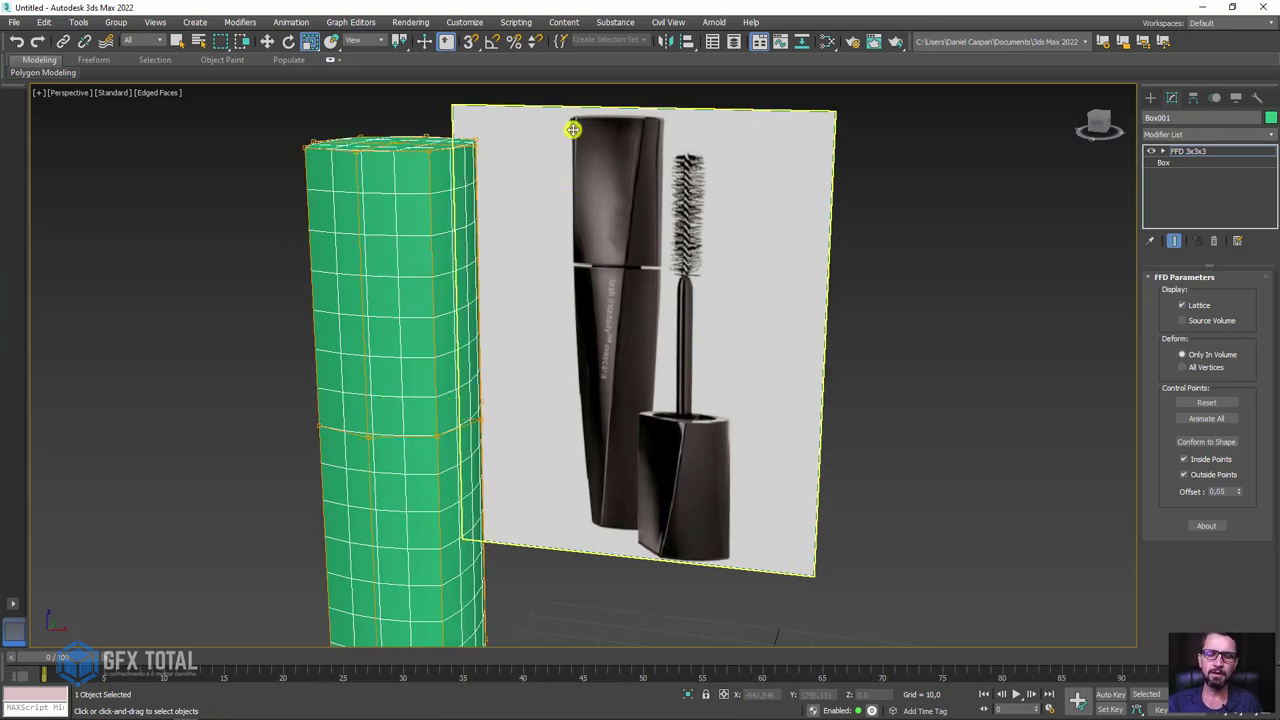
drag(568, 174, 594, 517)
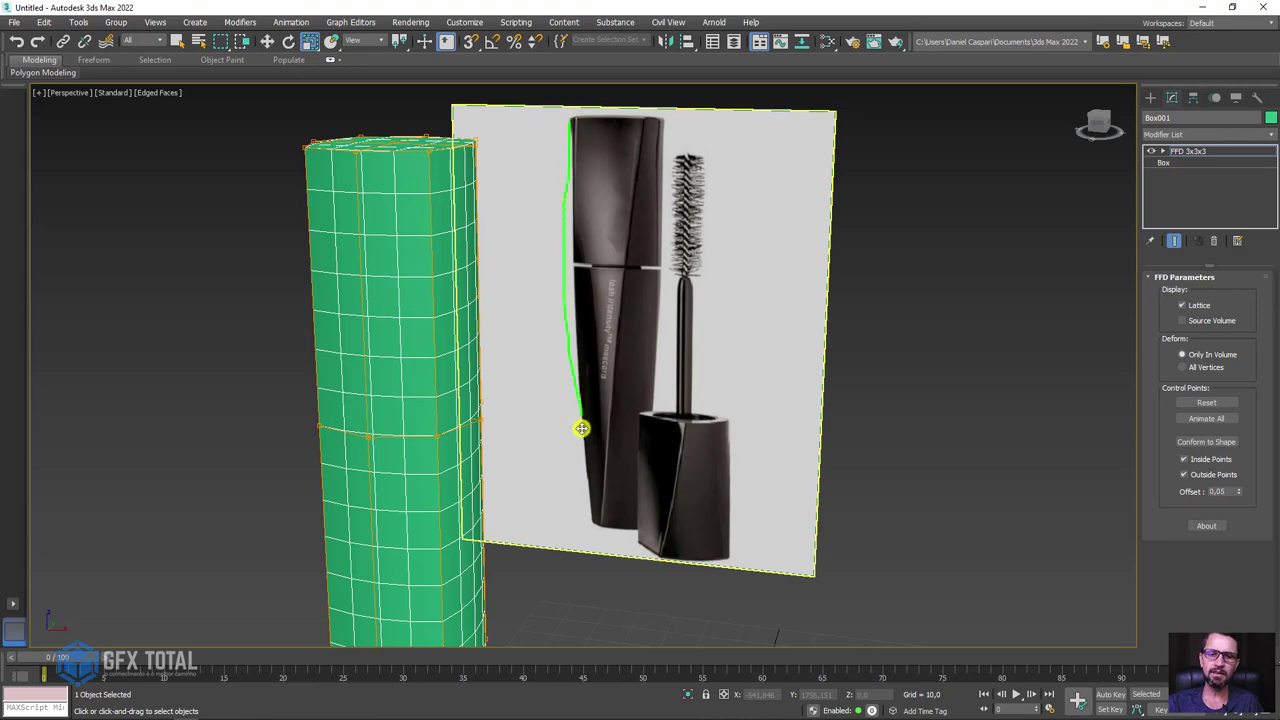
drag(662, 171, 603, 514)
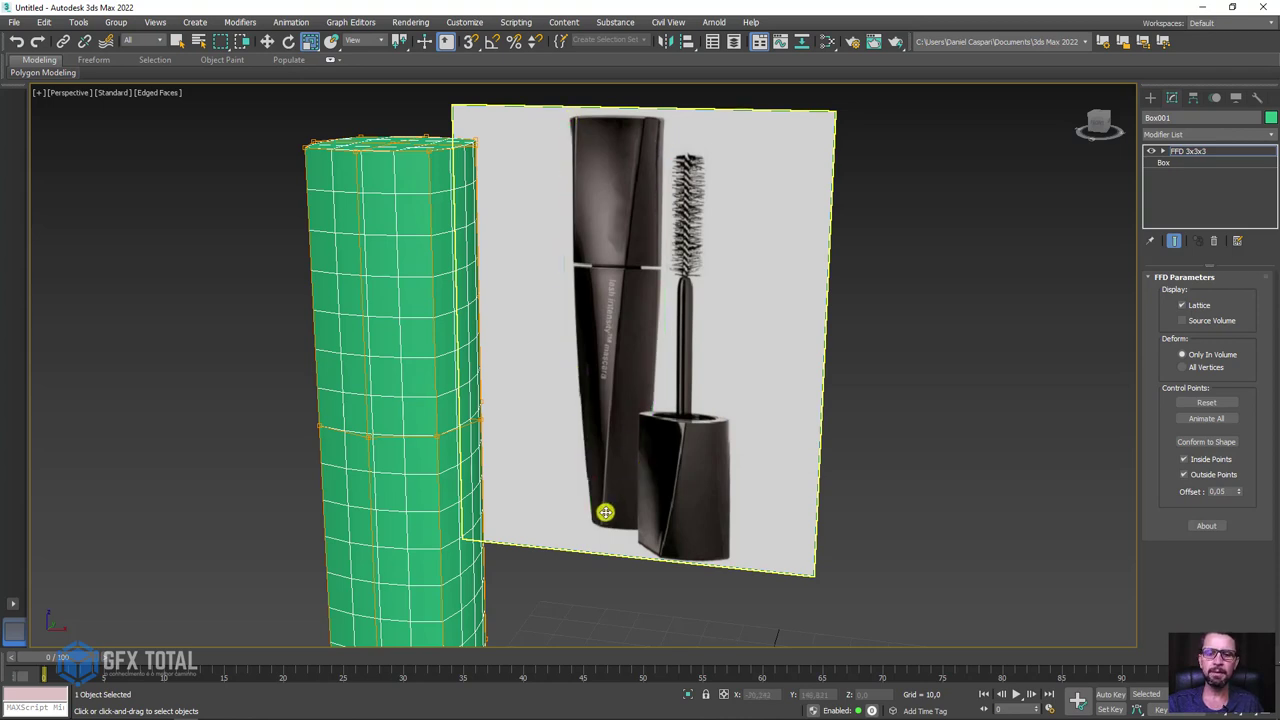
scroll(691, 429, down, 3)
alt+middle_drag(691, 429, 1103, 204)
Select the bottom FFD control points and scale them inward to taper the base
click(1153, 155)
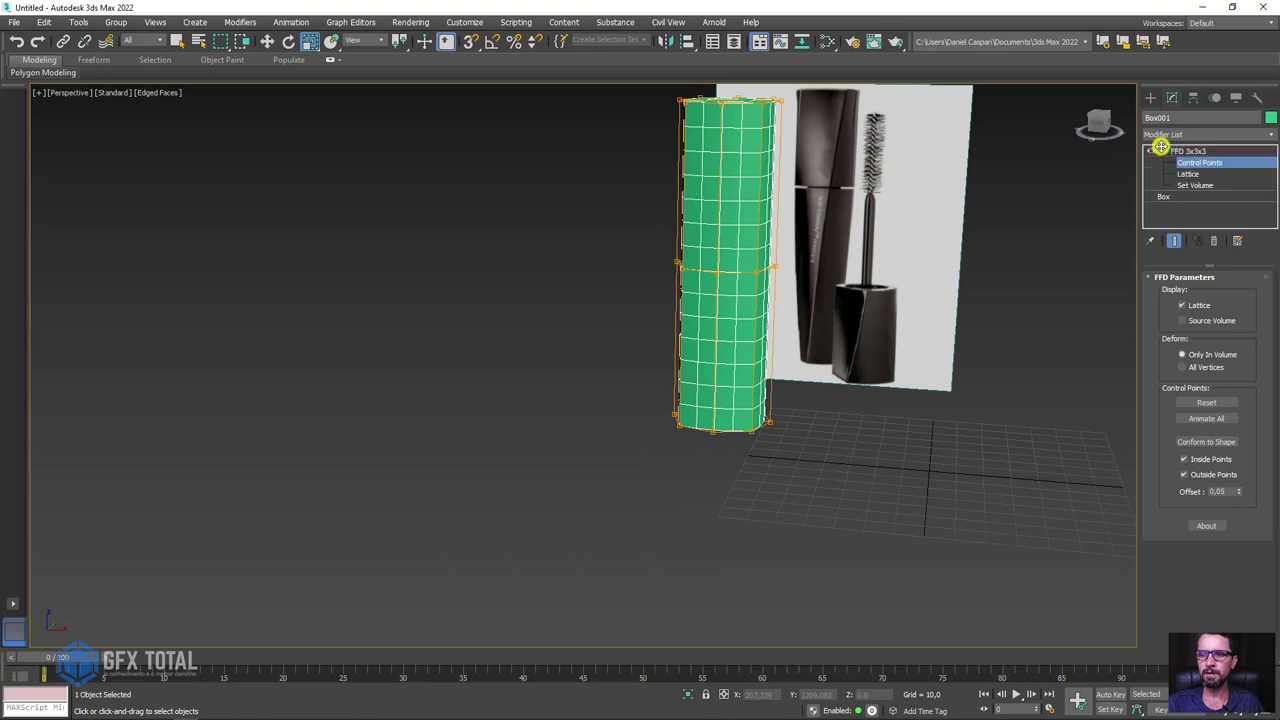
drag(777, 380, 586, 486)
scroll(737, 409, up, 3)
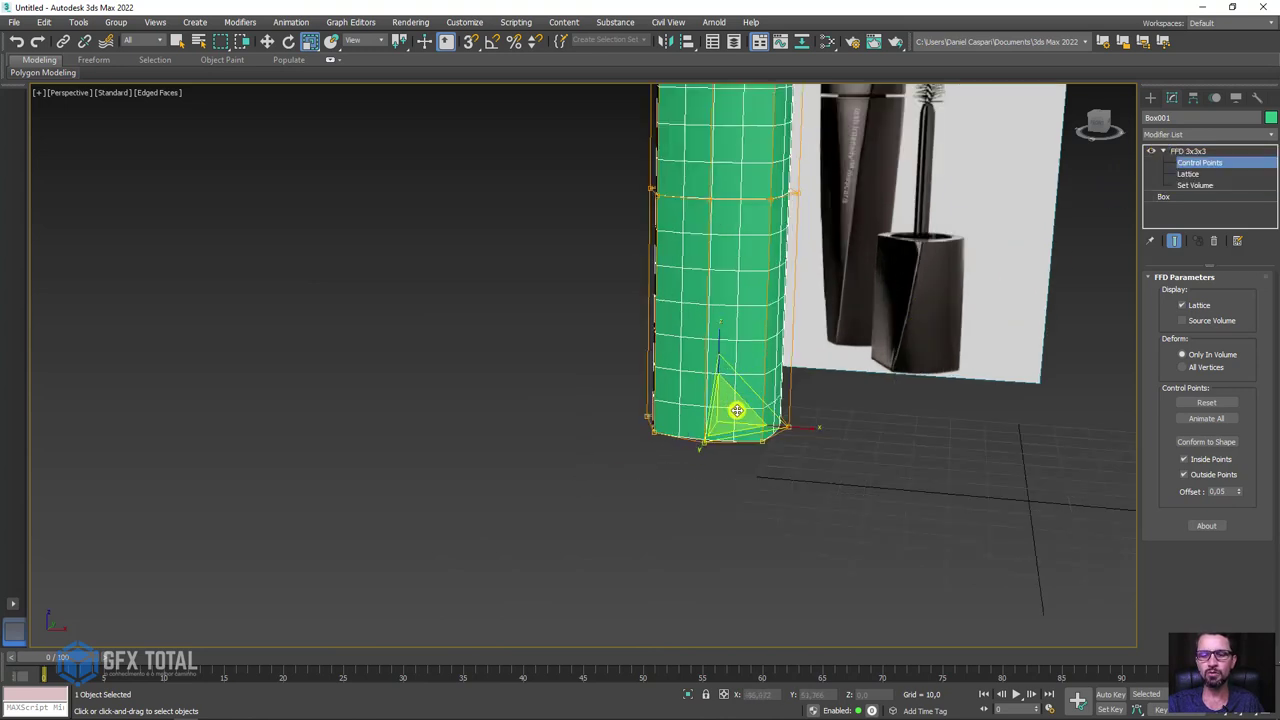
scroll(762, 437, up, 2)
middle_drag(762, 437, 634, 480)
drag(634, 480, 628, 496)
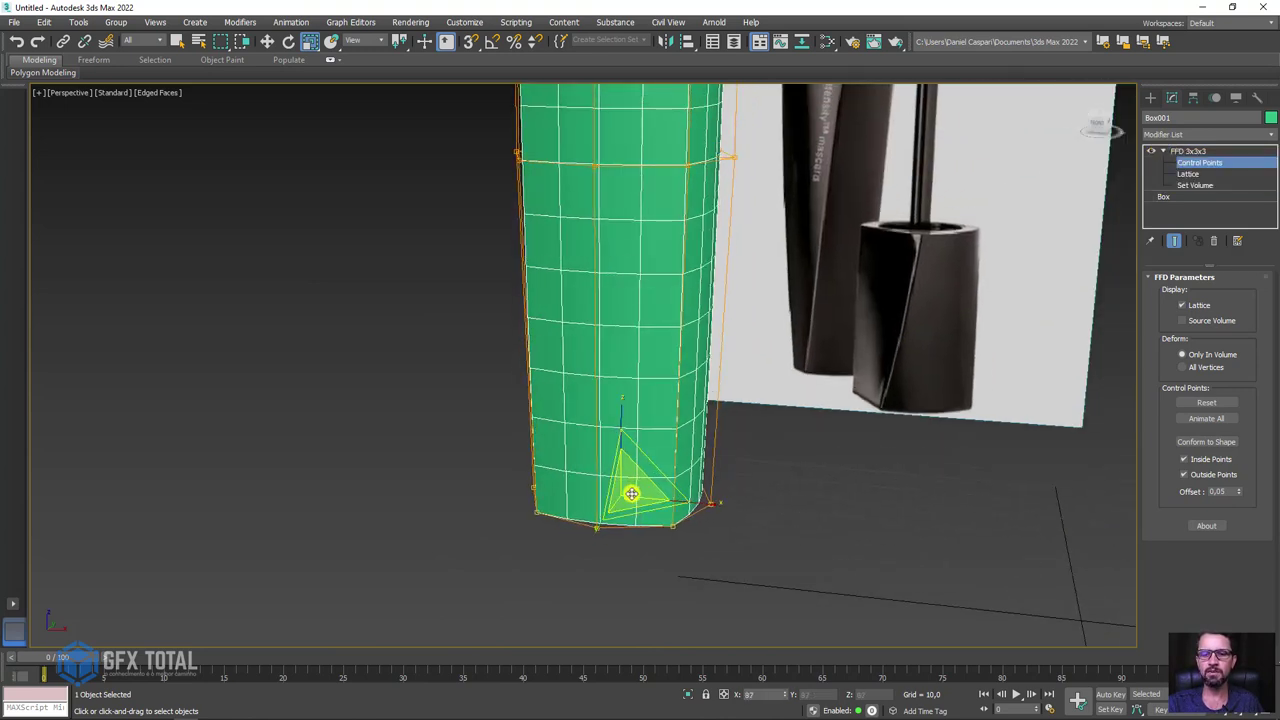
scroll(640, 470, down, 5)
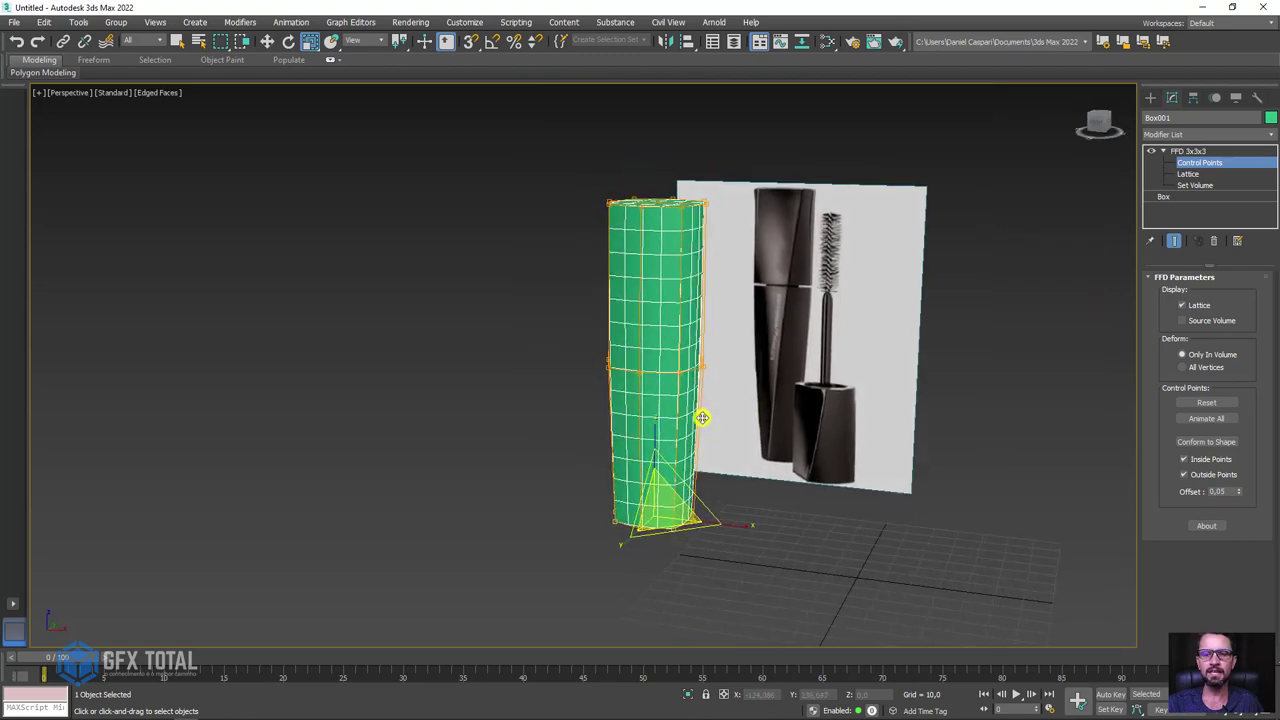
drag(669, 515, 654, 520)
alt+middle_drag(654, 520, 729, 446)
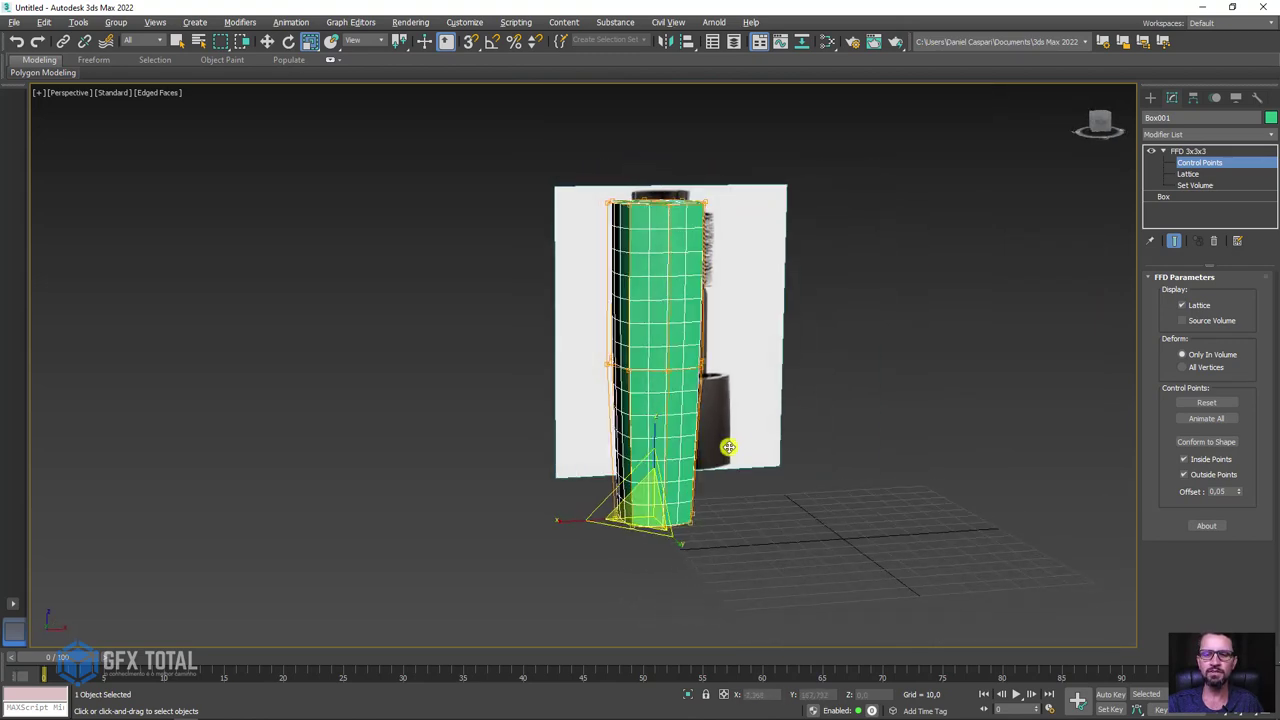
scroll(695, 368, up, 2)
alt+middle_drag(695, 368, 711, 405)
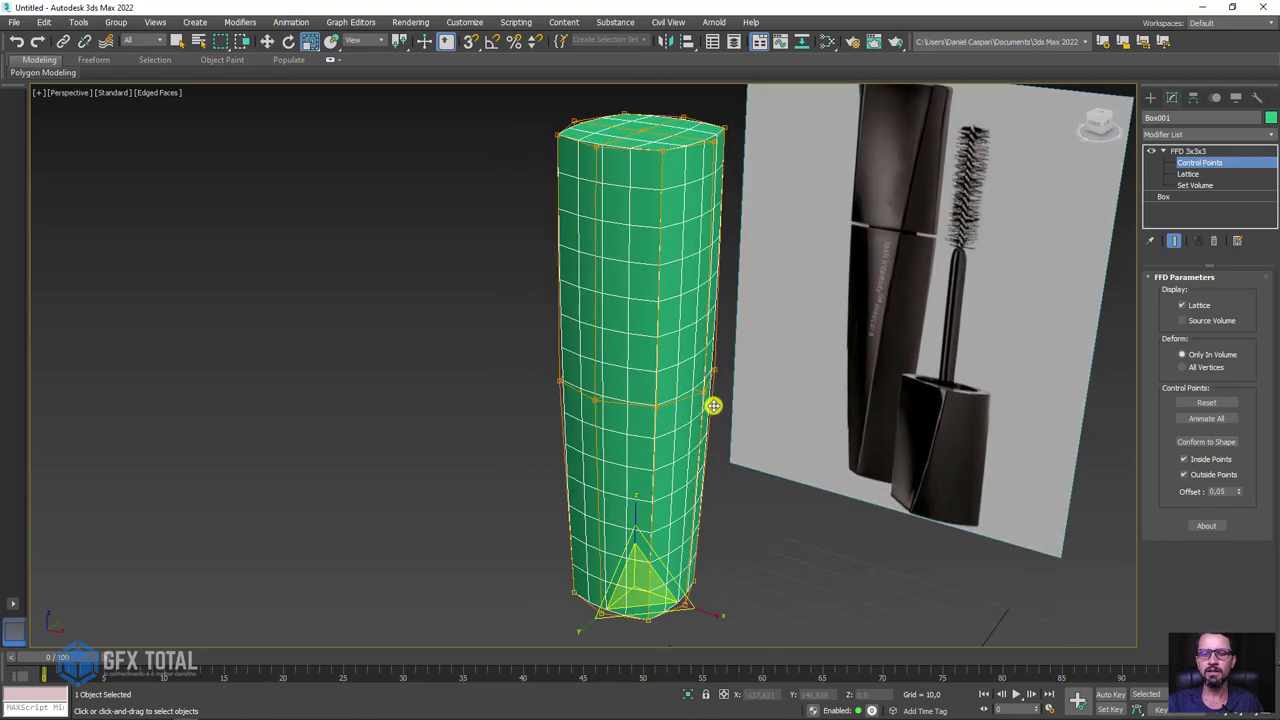
Exit control-point editing and collapse the FFD 3x3x3 stack entry
click(1180, 150)
click(1163, 150)
alt+middle_drag(763, 300, 647, 319)
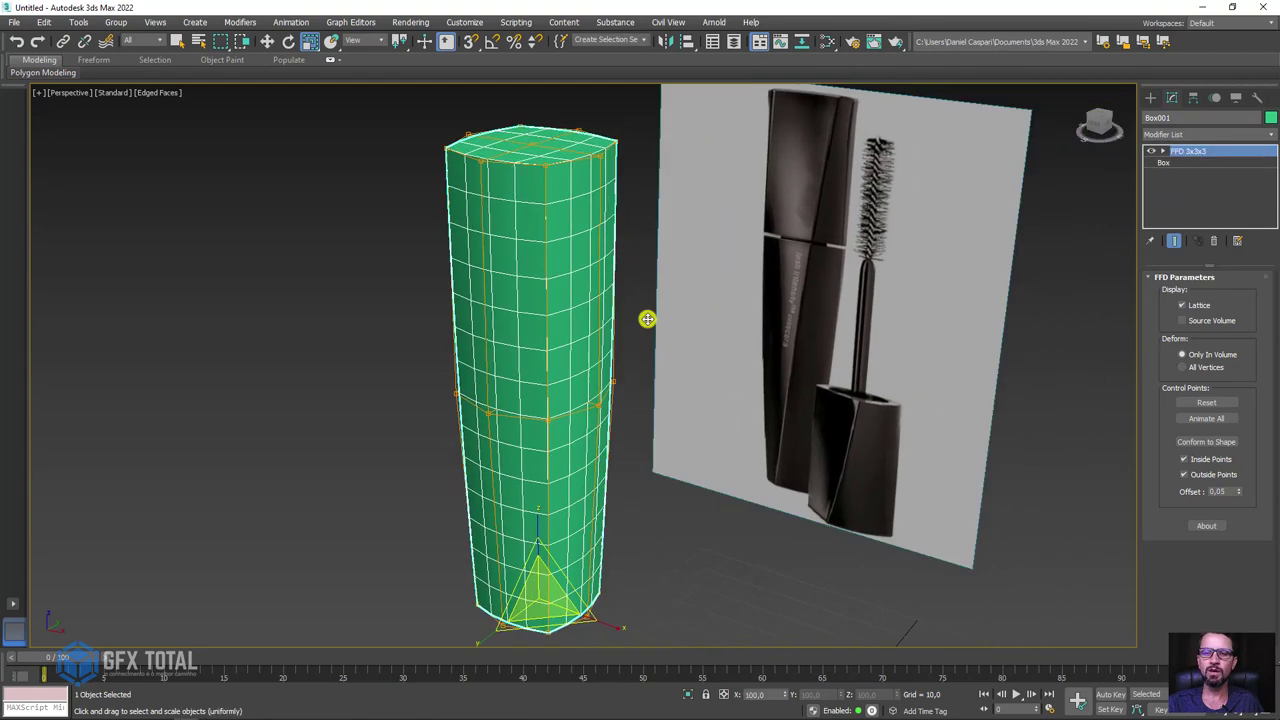
alt+middle_drag(820, 211, 803, 266)
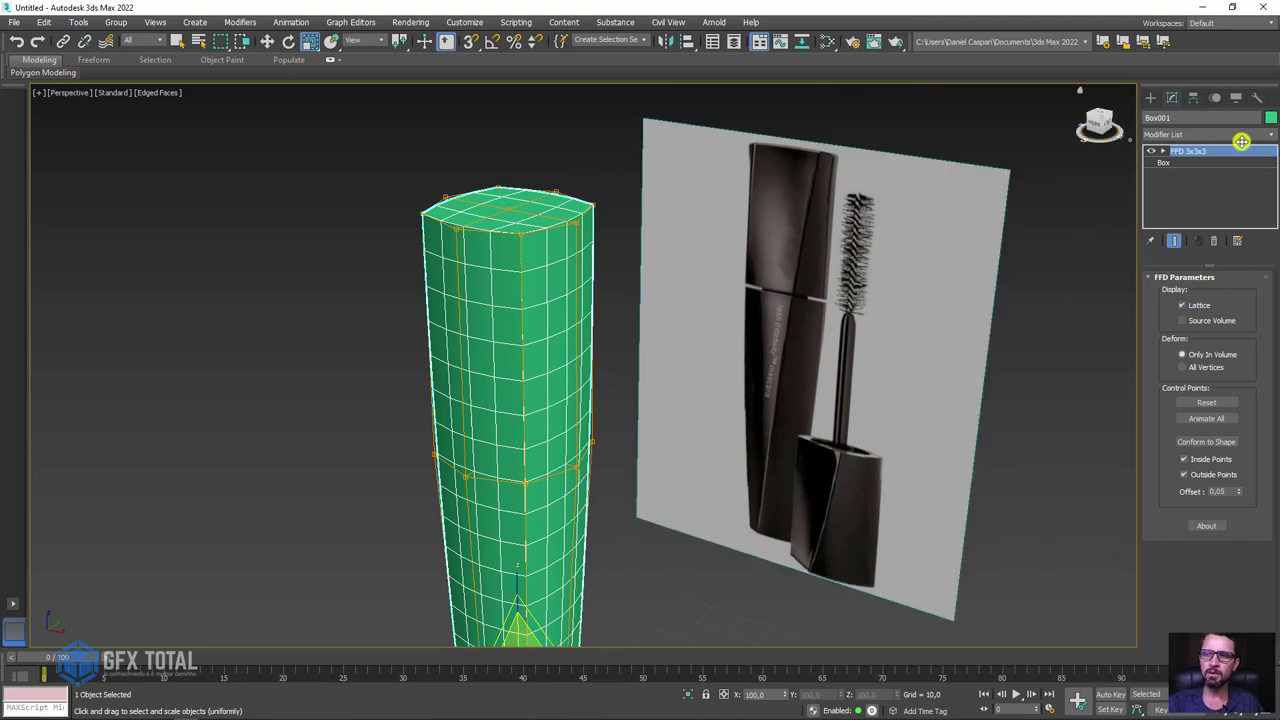
Add TurboSmooth with 2 iterations, disable it, and select FFD 3x3x3 in the stack
click(1274, 133)
drag(1270, 162, 1268, 514)
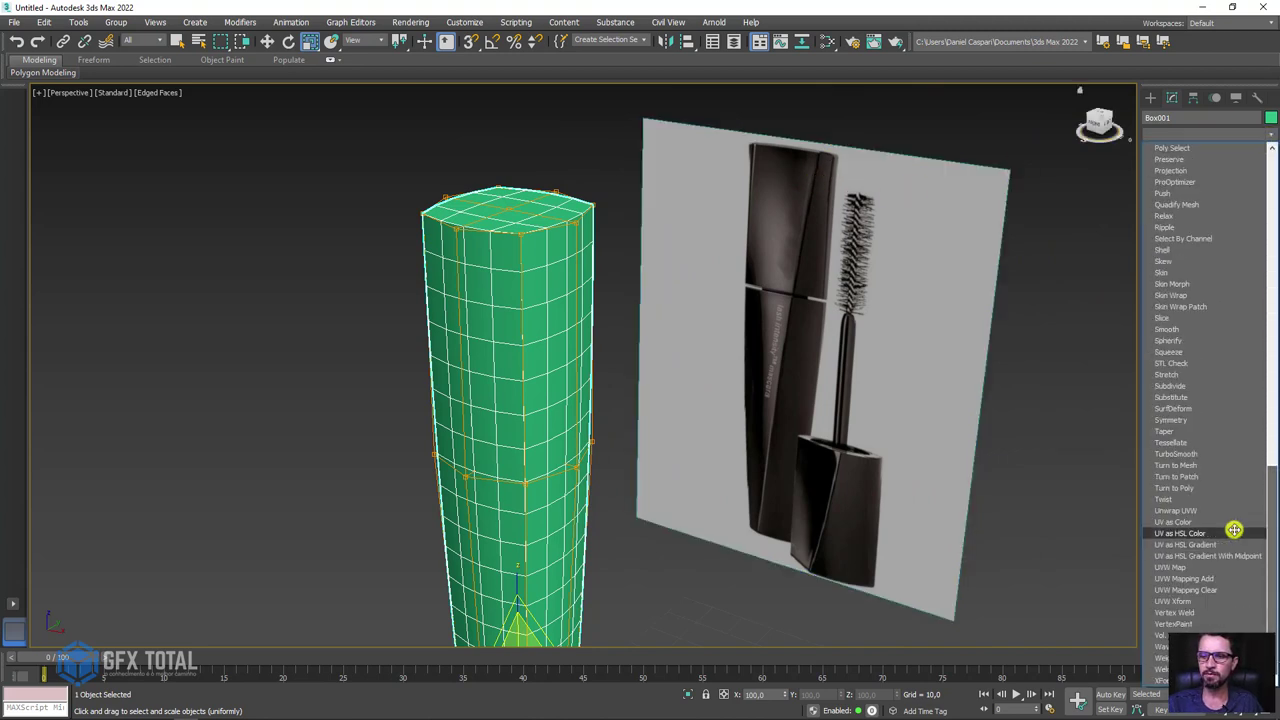
click(1195, 453)
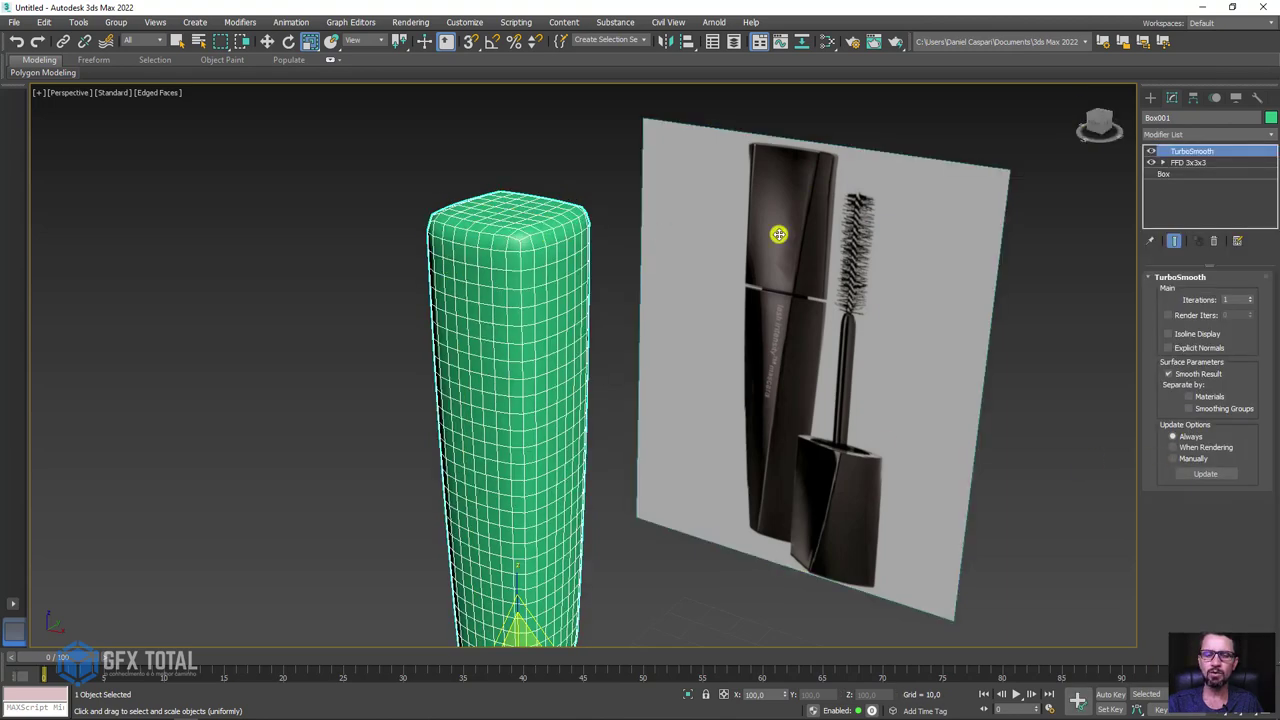
click(1248, 297)
scroll(522, 270, up, 2)
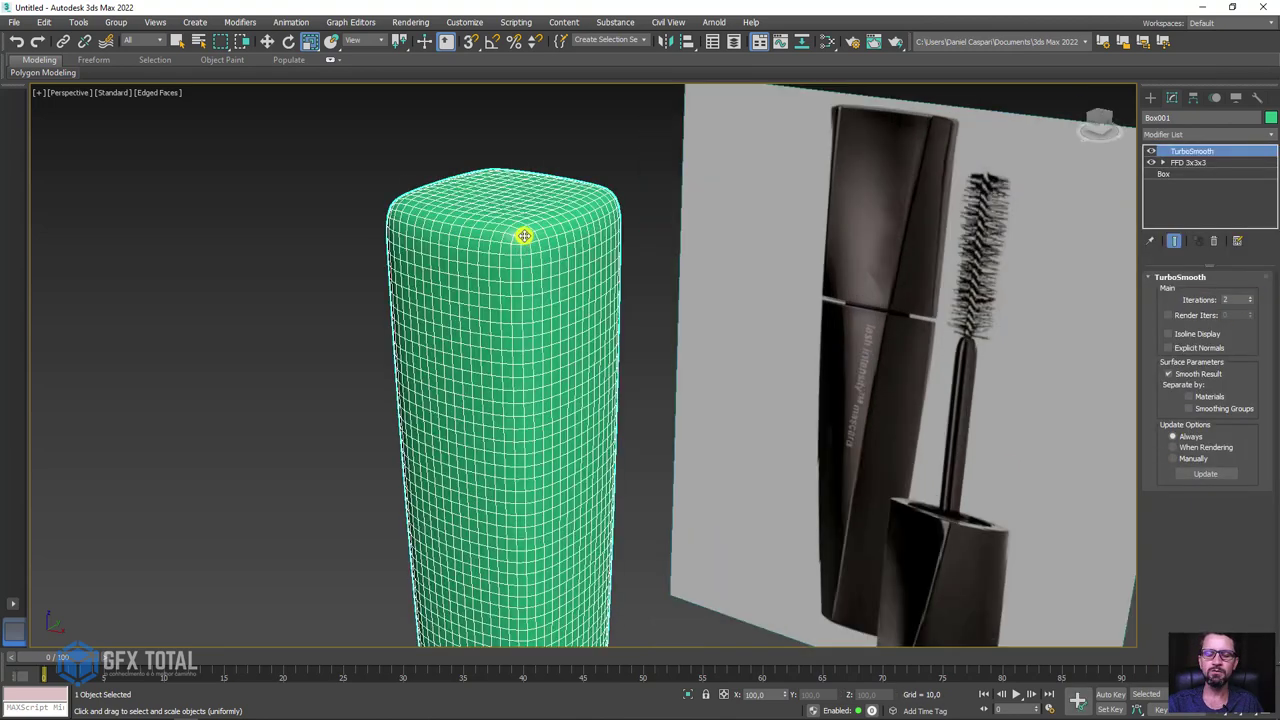
scroll(526, 245, up, 2)
scroll(640, 265, down, 4)
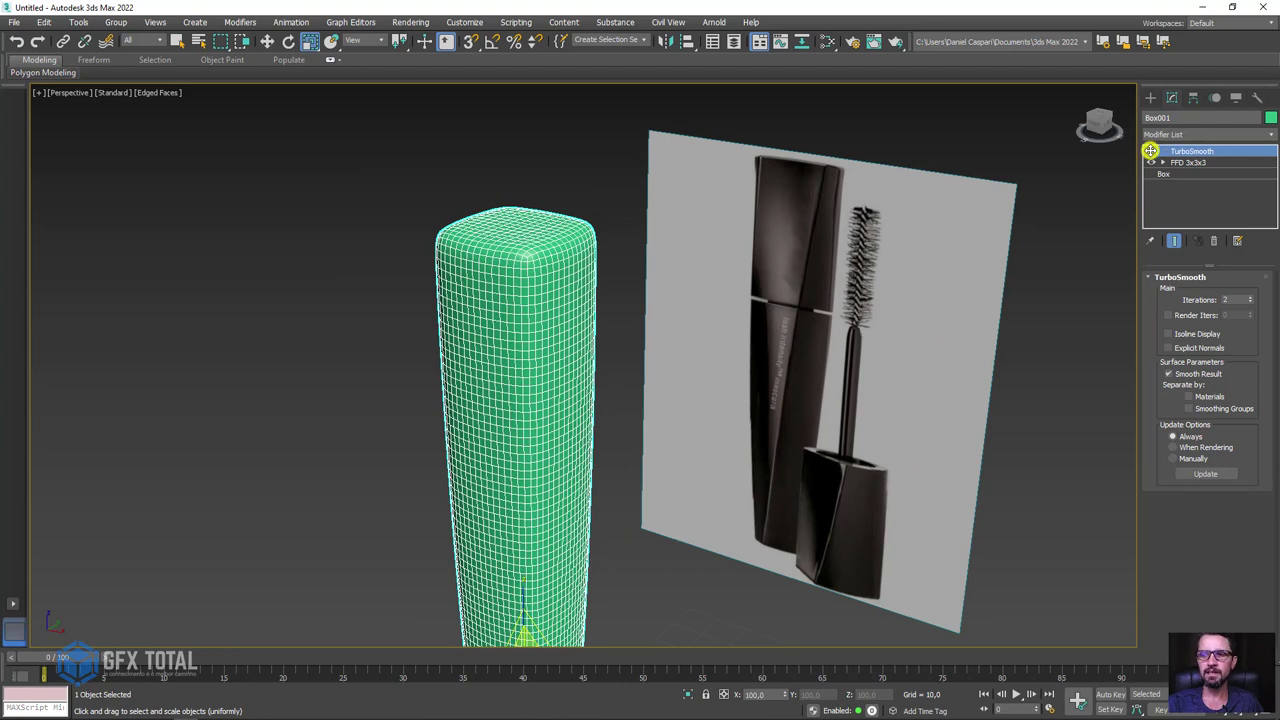
click(1151, 151)
click(1183, 161)
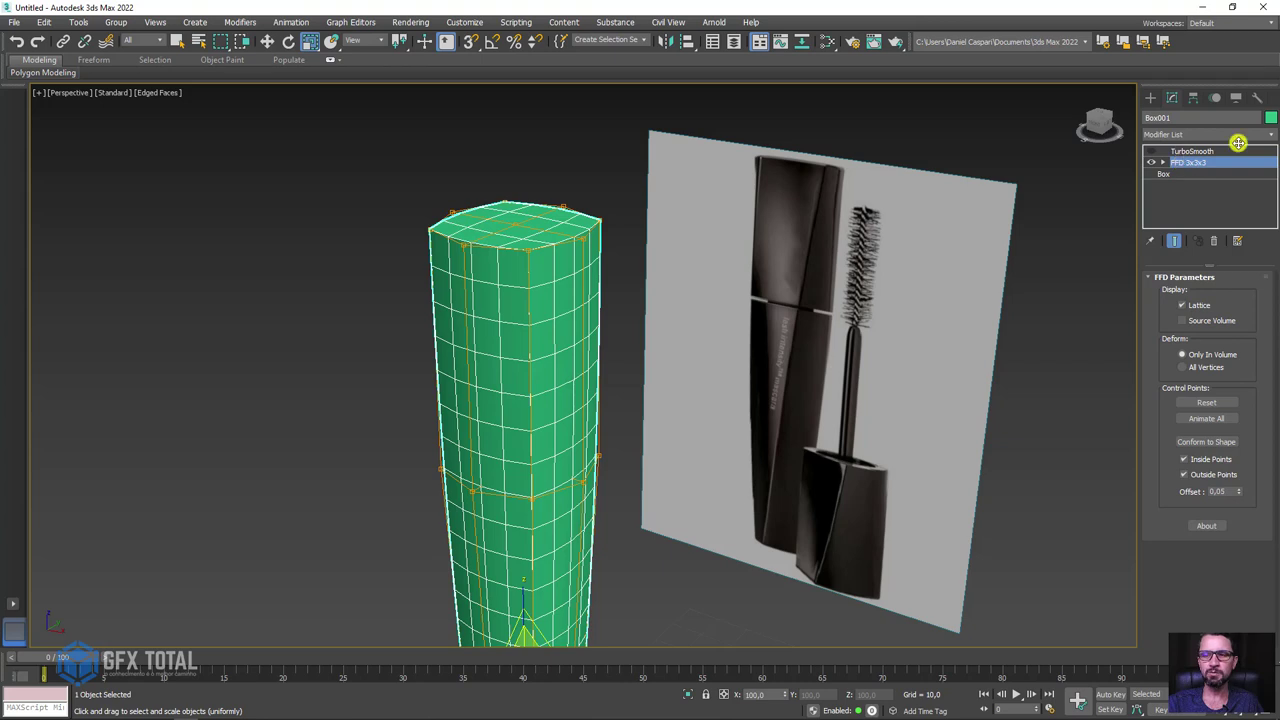
Add an Edit Poly modifier to Box001 above the FFD 3x3x3
click(1268, 131)
scroll(1266, 177, down, 5)
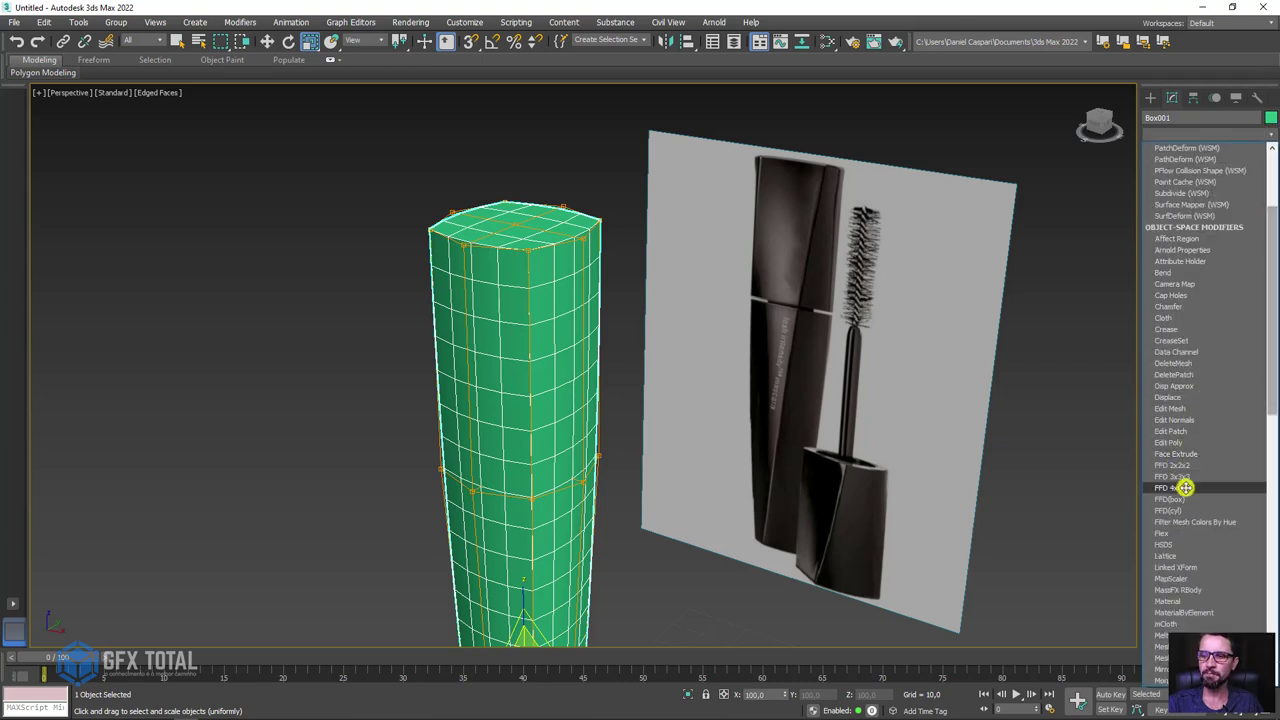
click(1172, 442)
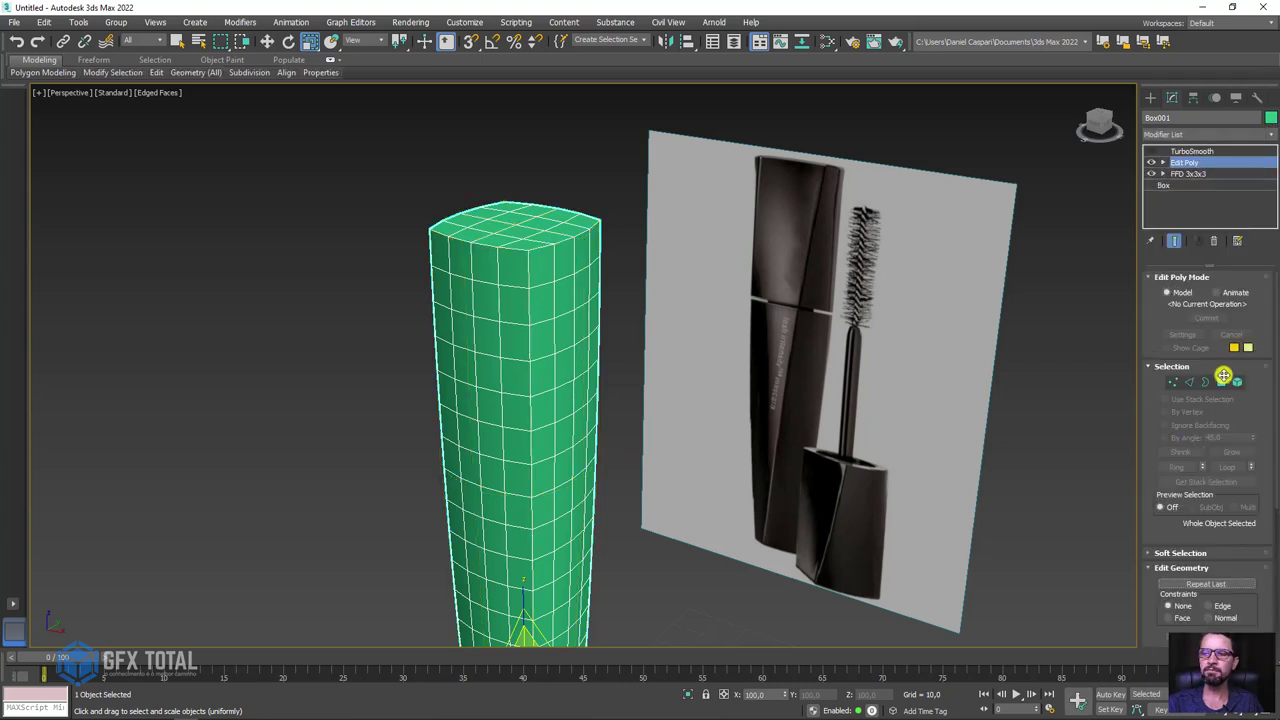
Select the box's top polygons, preview a 0,5 inset, then cancel it
click(1221, 381)
mouse_move(706, 334)
alt+middle_down()
mouse_move(415, 181)
mouse_move(357, 169)
alt+middle_up()
drag(357, 169, 657, 231)
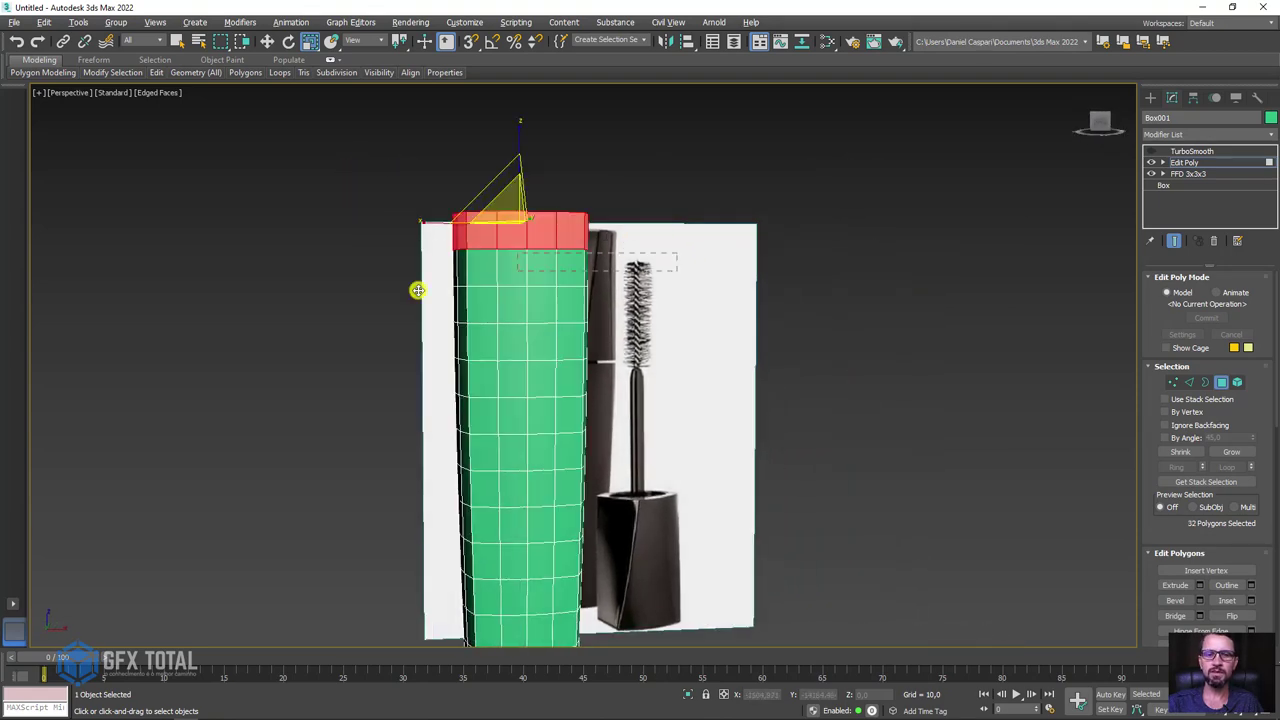
alt+middle_drag(263, 323, 637, 289)
scroll(557, 217, up, 3)
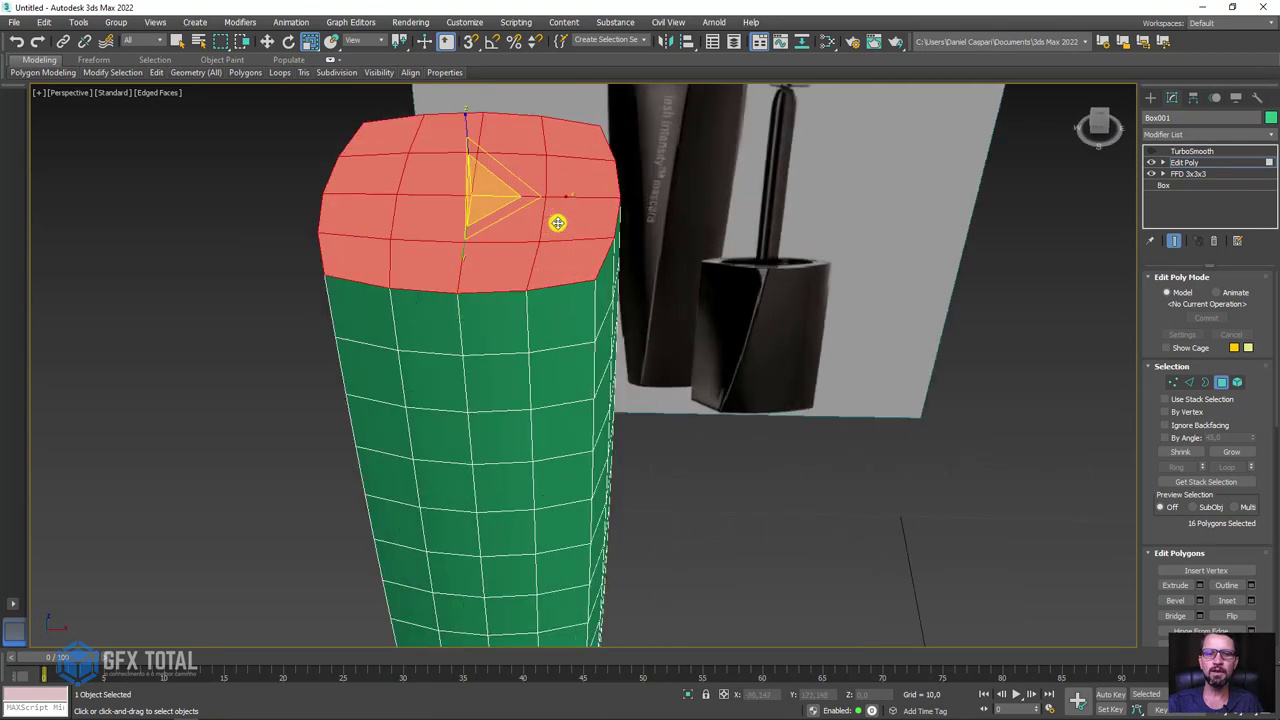
scroll(834, 414, up, 2)
scroll(1183, 544, down, 2)
scroll(1190, 540, down, 3)
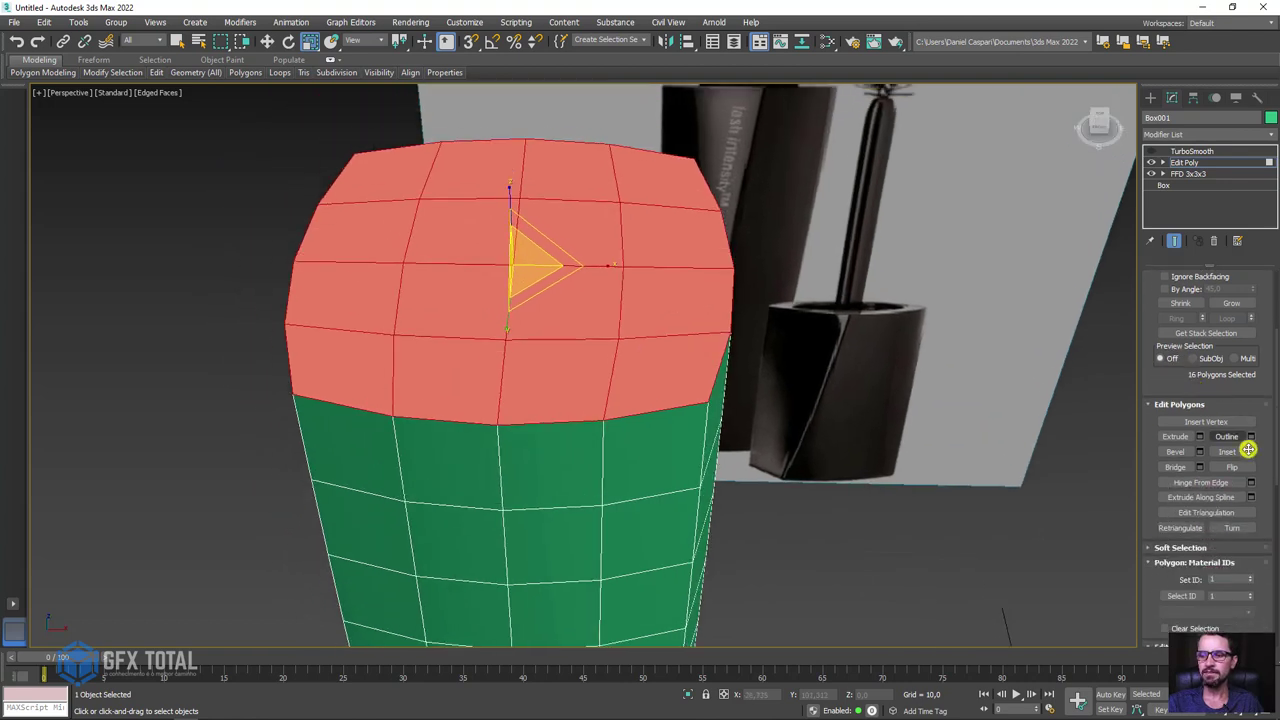
click(1250, 452)
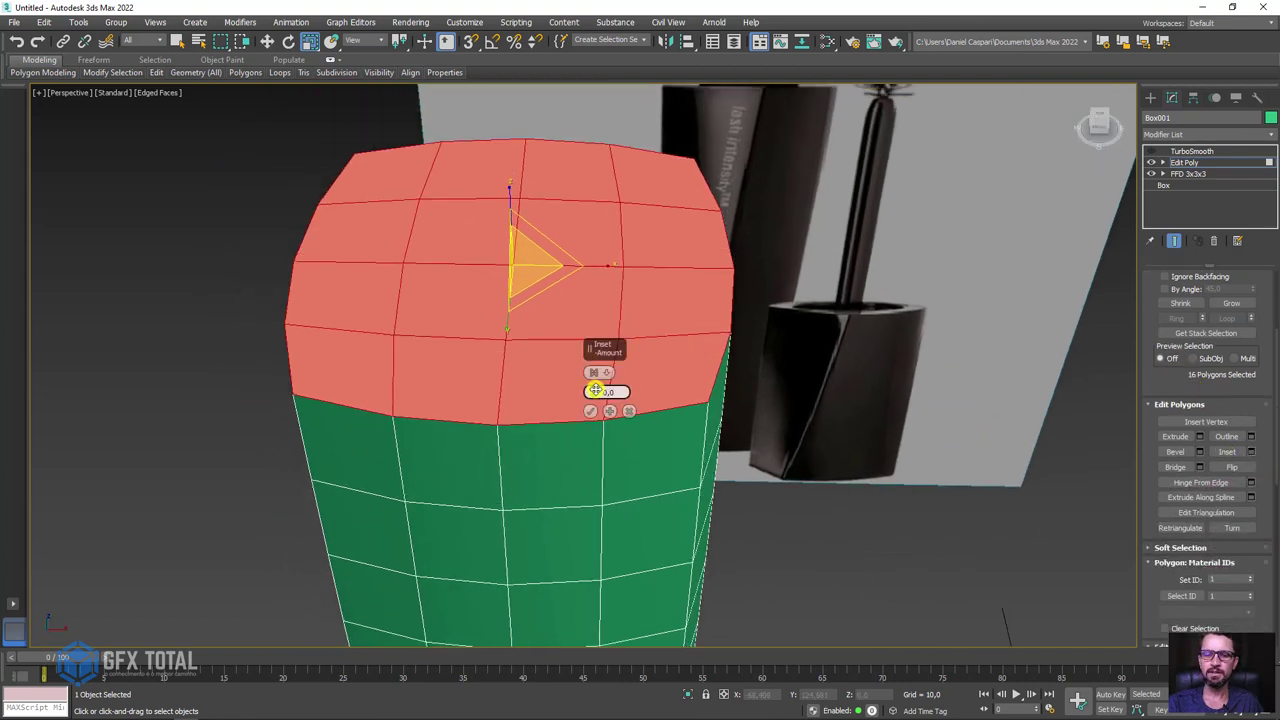
drag(594, 390, 597, 387)
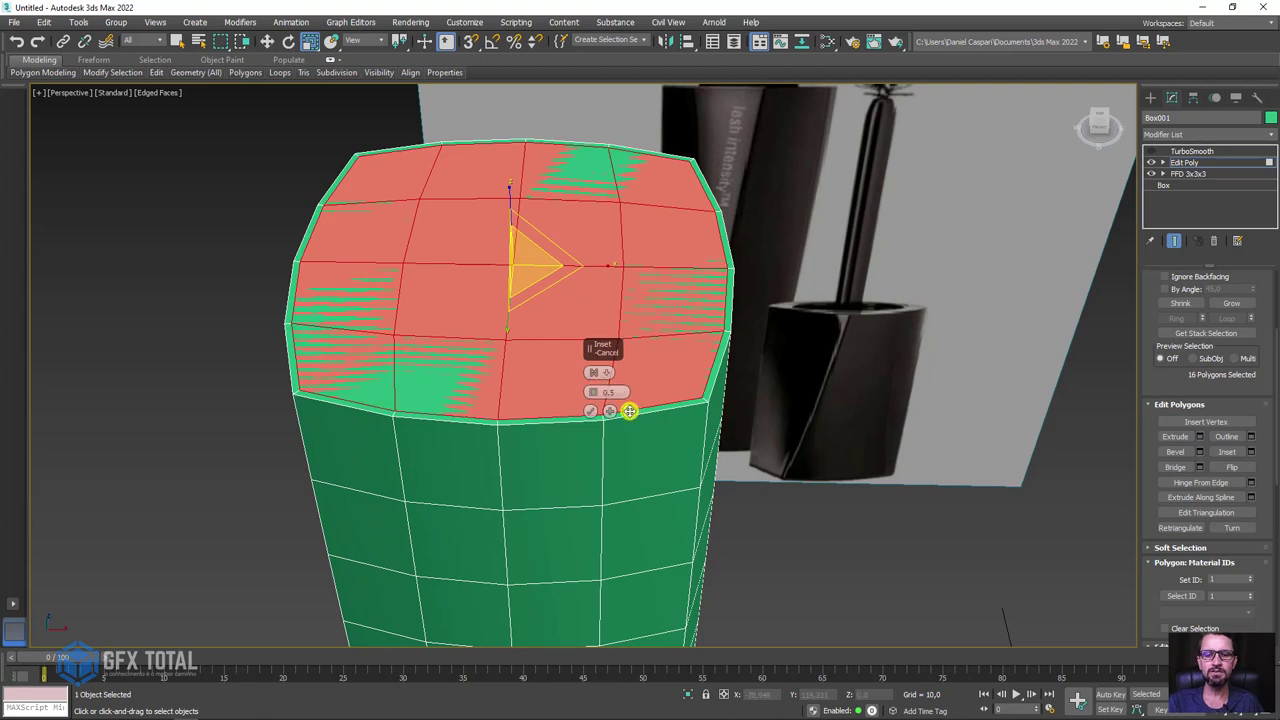
click(629, 411)
scroll(752, 402, down, 5)
Select the bottle body's vertical corner edges and extend them into full loops
click(1163, 163)
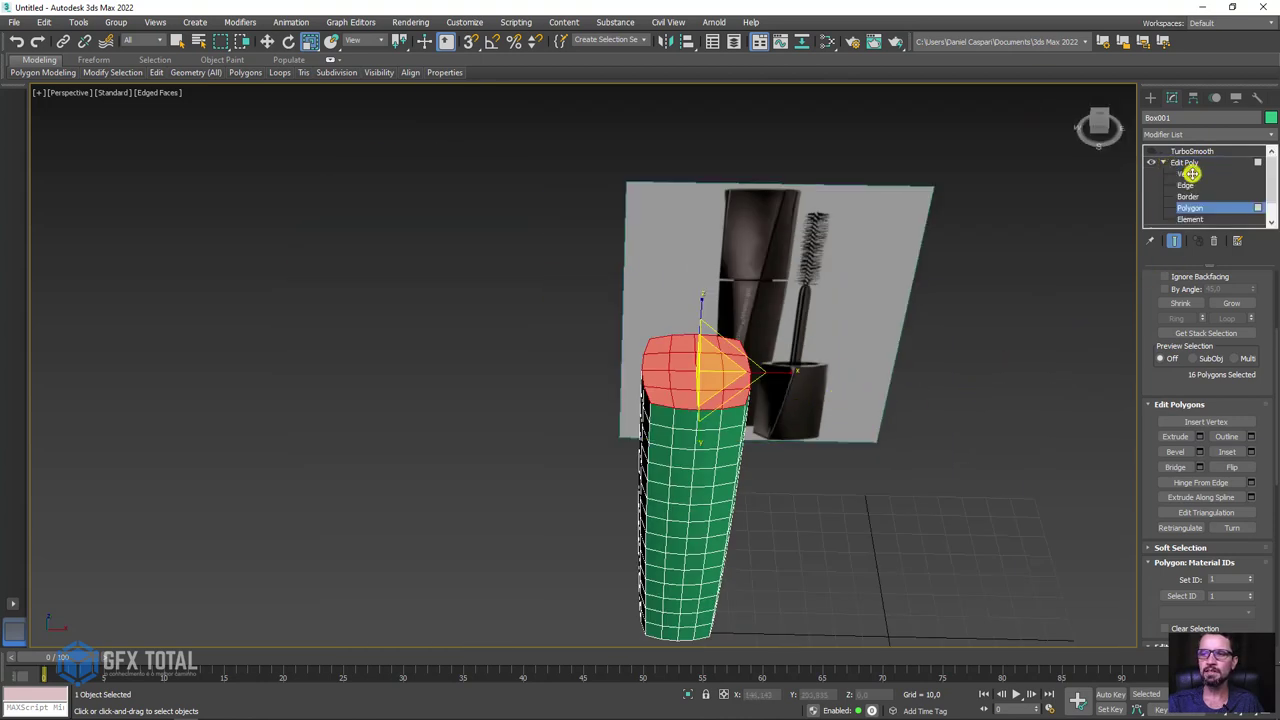
click(1186, 185)
mouse_move(1037, 306)
alt+middle_down()
mouse_move(746, 383)
mouse_move(533, 374)
alt+middle_up()
click(743, 363)
scroll(766, 343, up, 4)
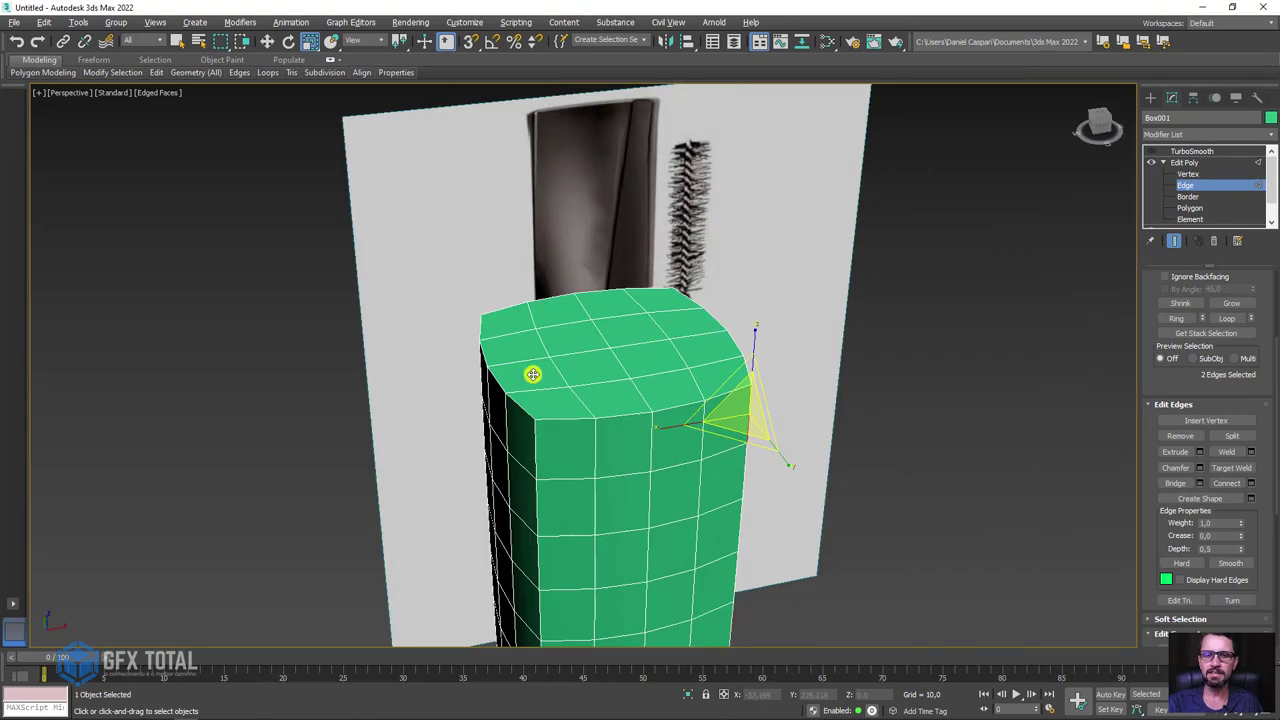
ctrl+click(537, 445)
mouse_move(537, 445)
alt+middle_down()
mouse_move(506, 458)
mouse_move(580, 394)
mouse_move(694, 406)
alt+middle_up()
ctrl+click(514, 454)
alt+middle_drag(992, 454, 940, 452)
click(1225, 317)
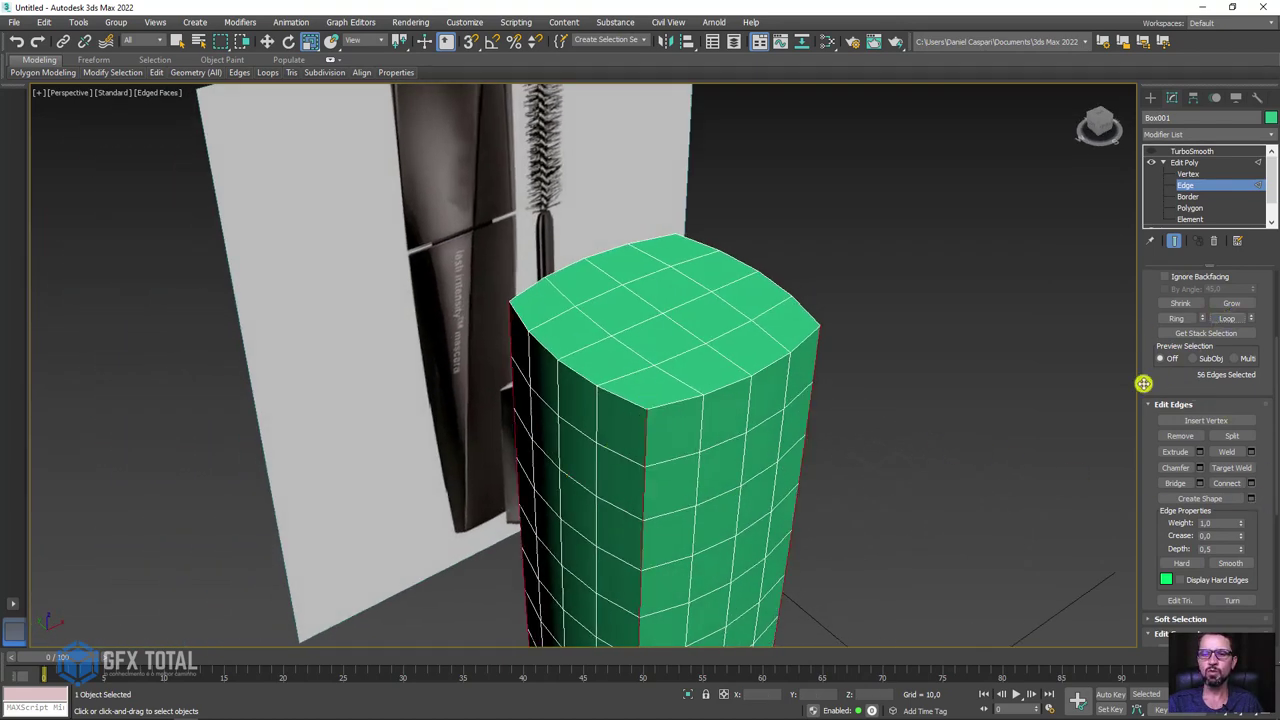
Chamfer the selected corner edge loops with an amount of 0,2
key(ctrl+shift+c)
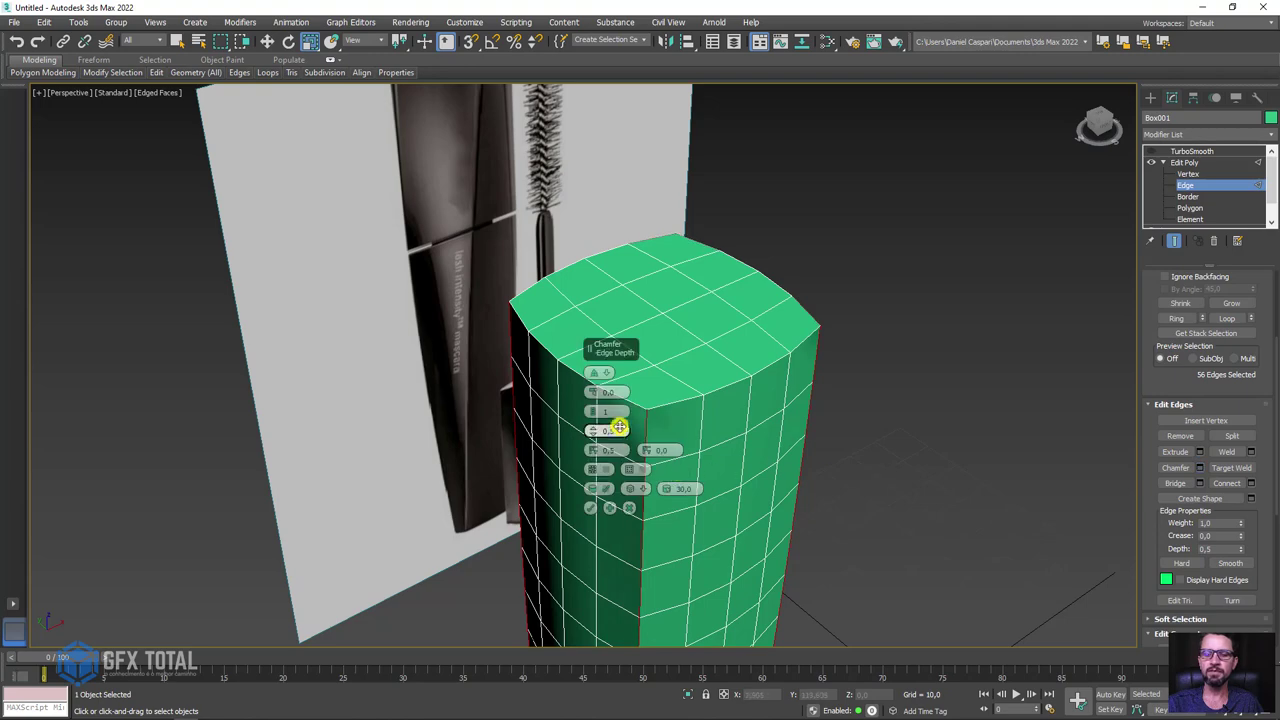
scroll(657, 420, up, 2)
scroll(660, 420, up, 5)
scroll(680, 405, up, 3)
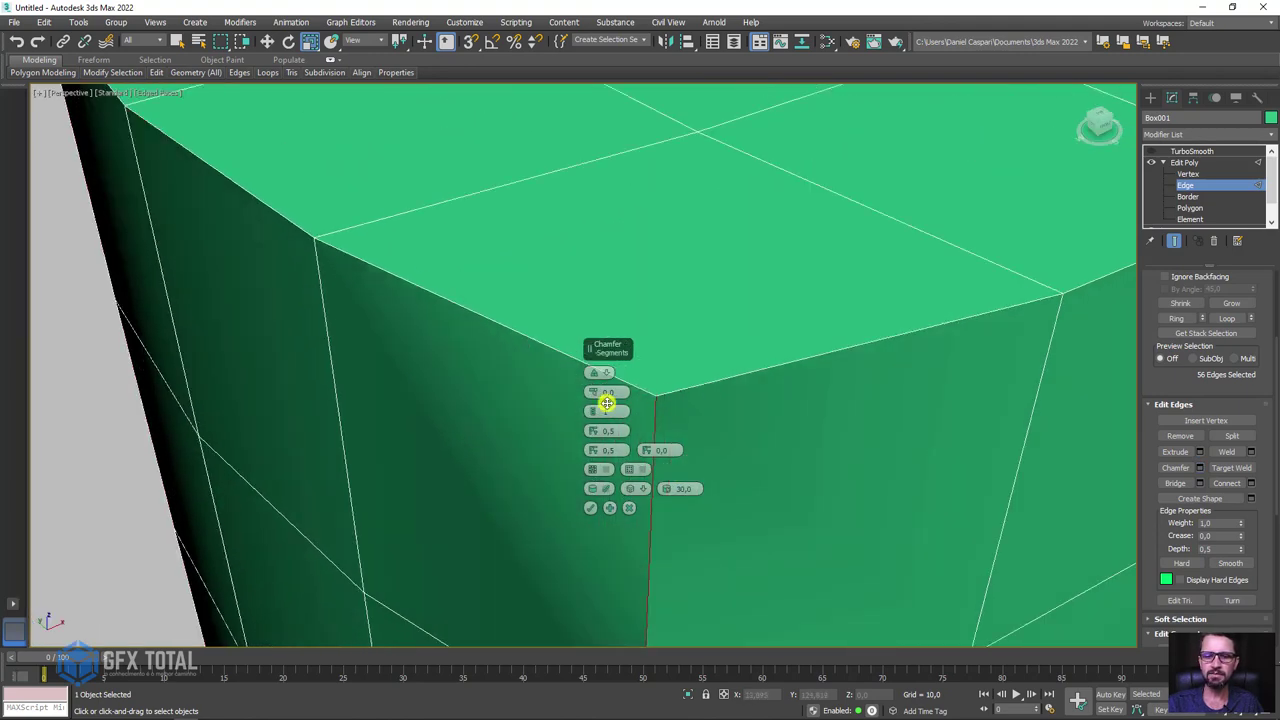
drag(603, 391, 598, 391)
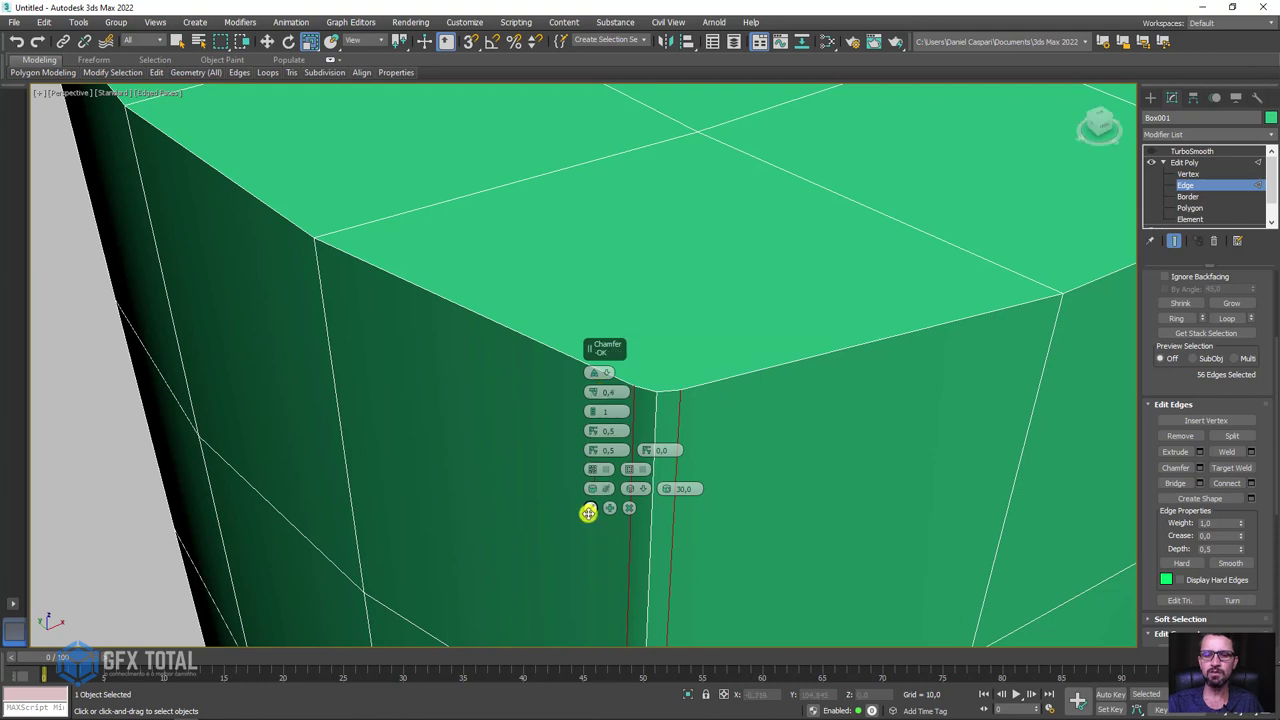
drag(588, 391, 598, 389)
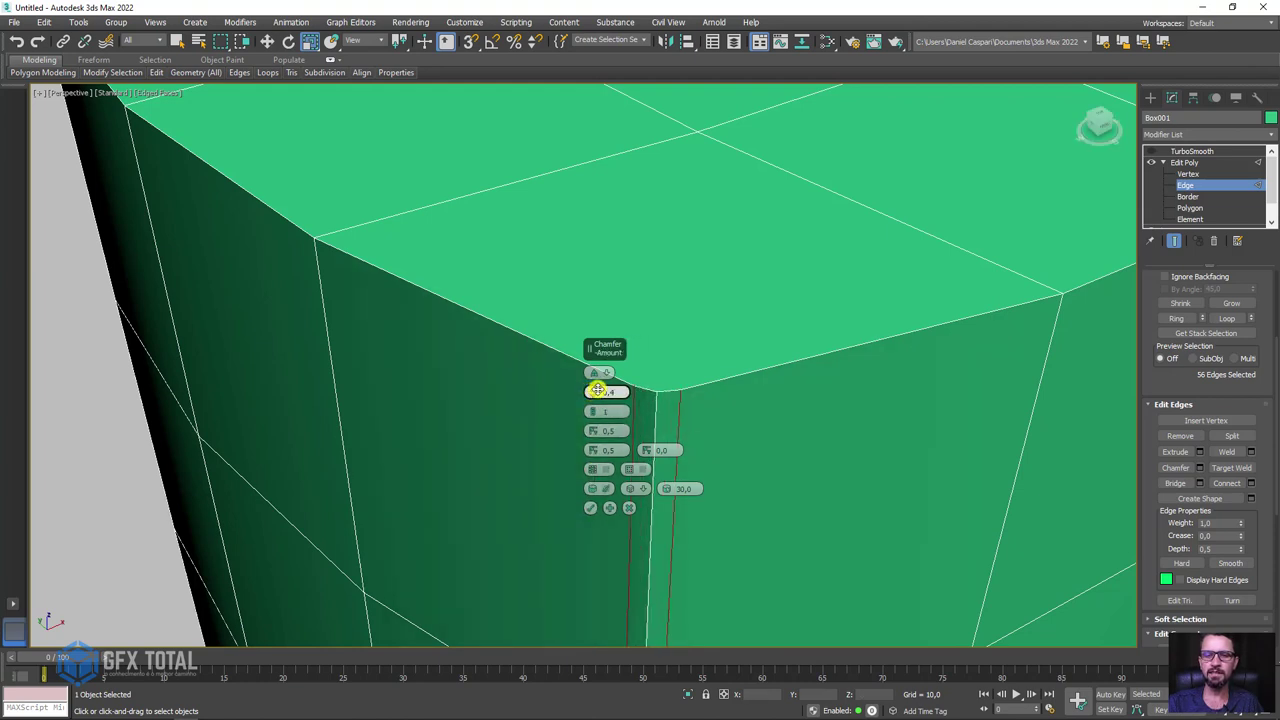
click(590, 510)
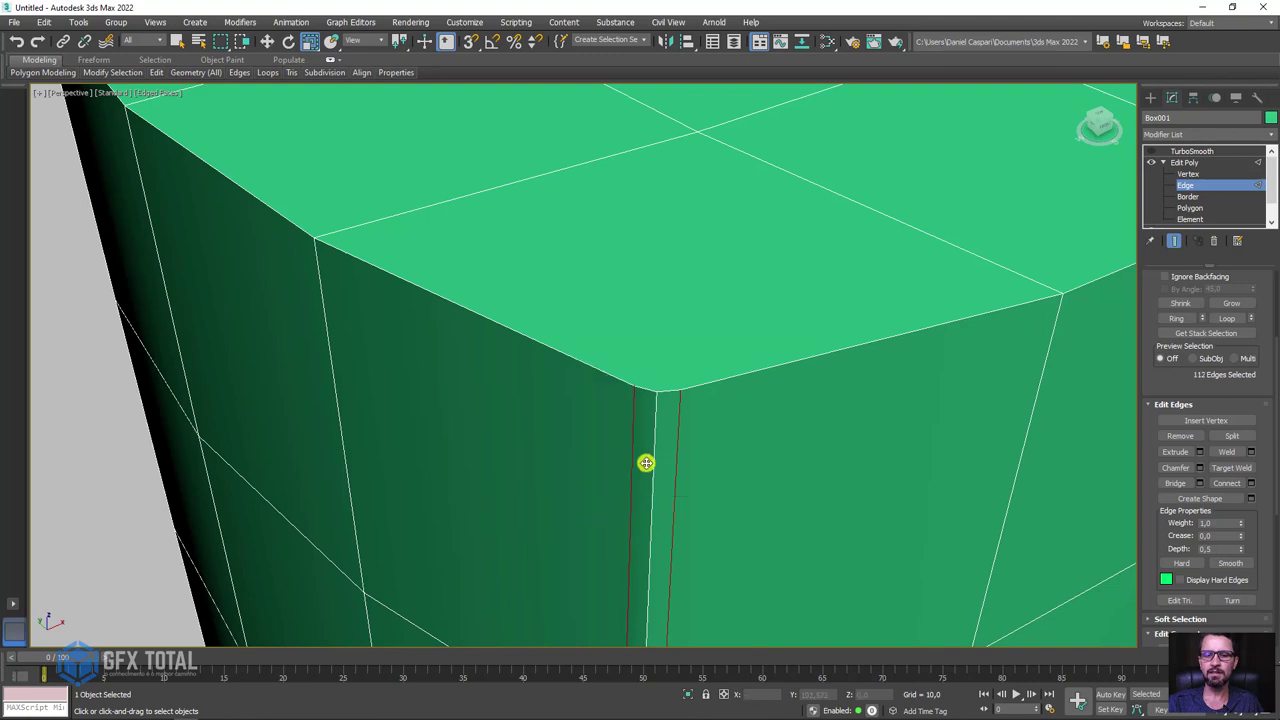
scroll(646, 463, down, 8)
click(1191, 206)
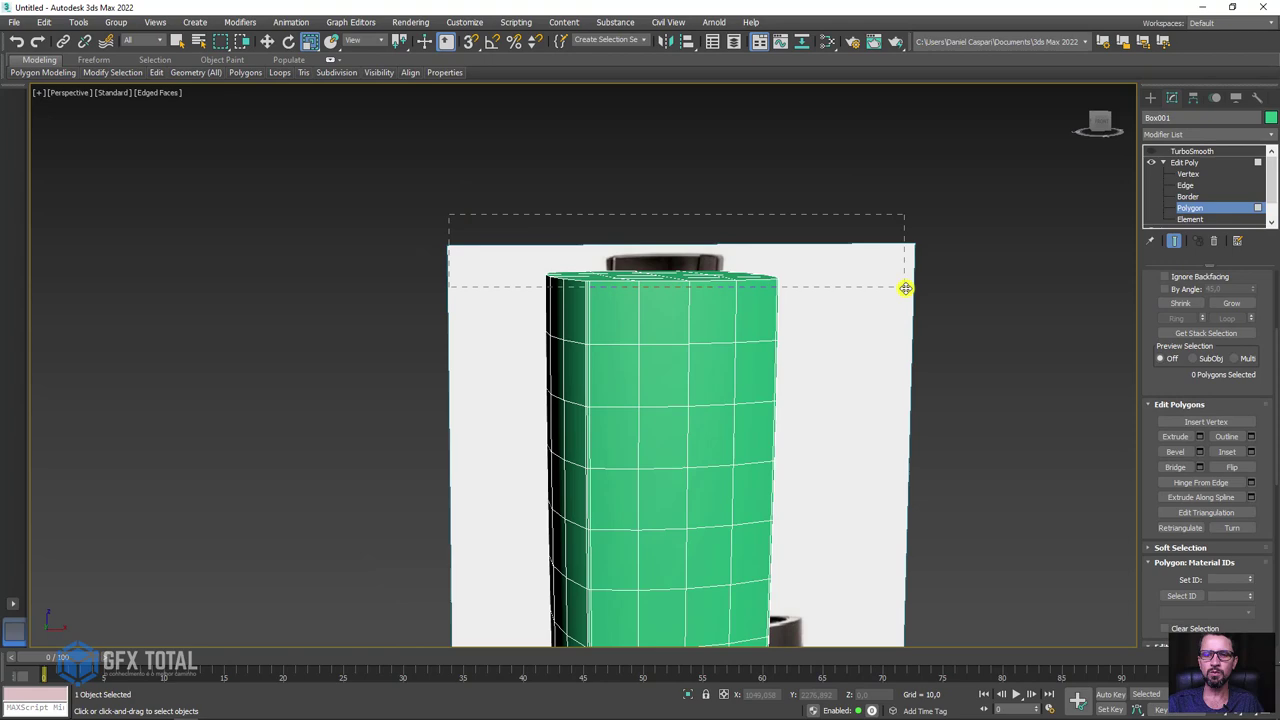
Inset Box001's 16 top polygons by 0,5 to form a narrow rim
drag(905, 288, 905, 288)
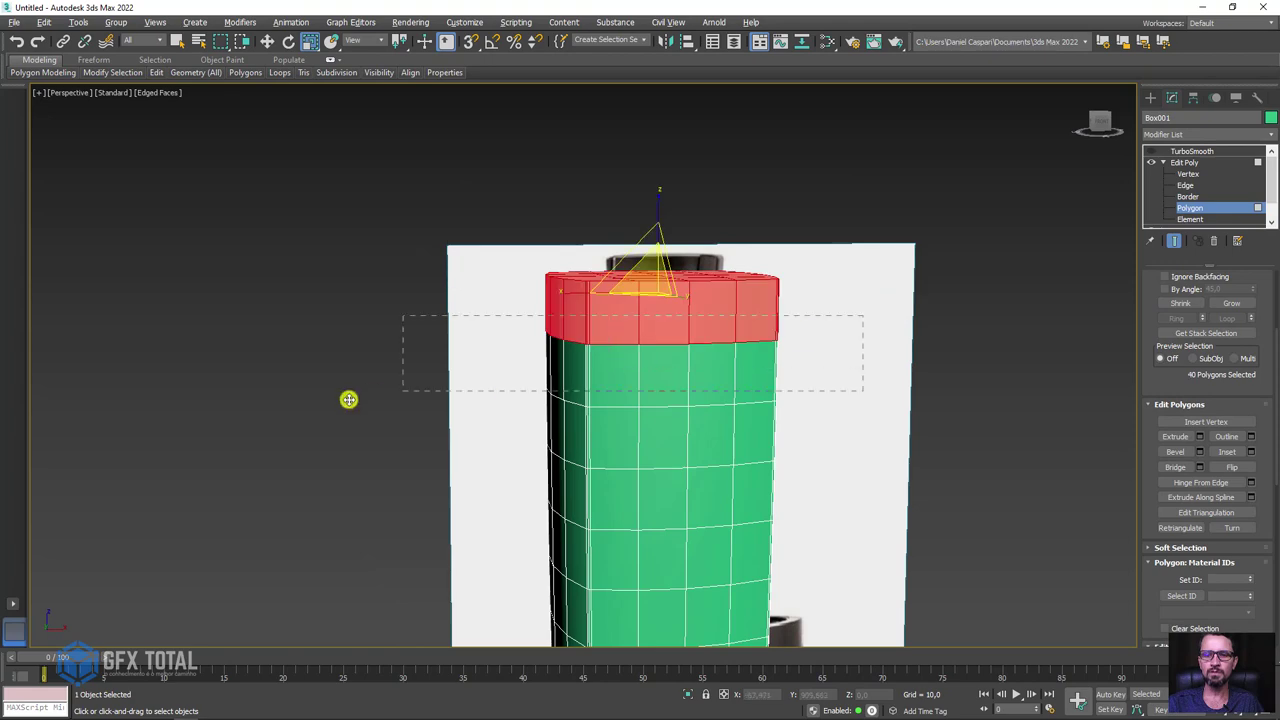
mouse_move(349, 400)
alt+middle_down()
mouse_move(694, 409)
mouse_move(891, 397)
mouse_move(903, 372)
mouse_move(634, 377)
alt+middle_up()
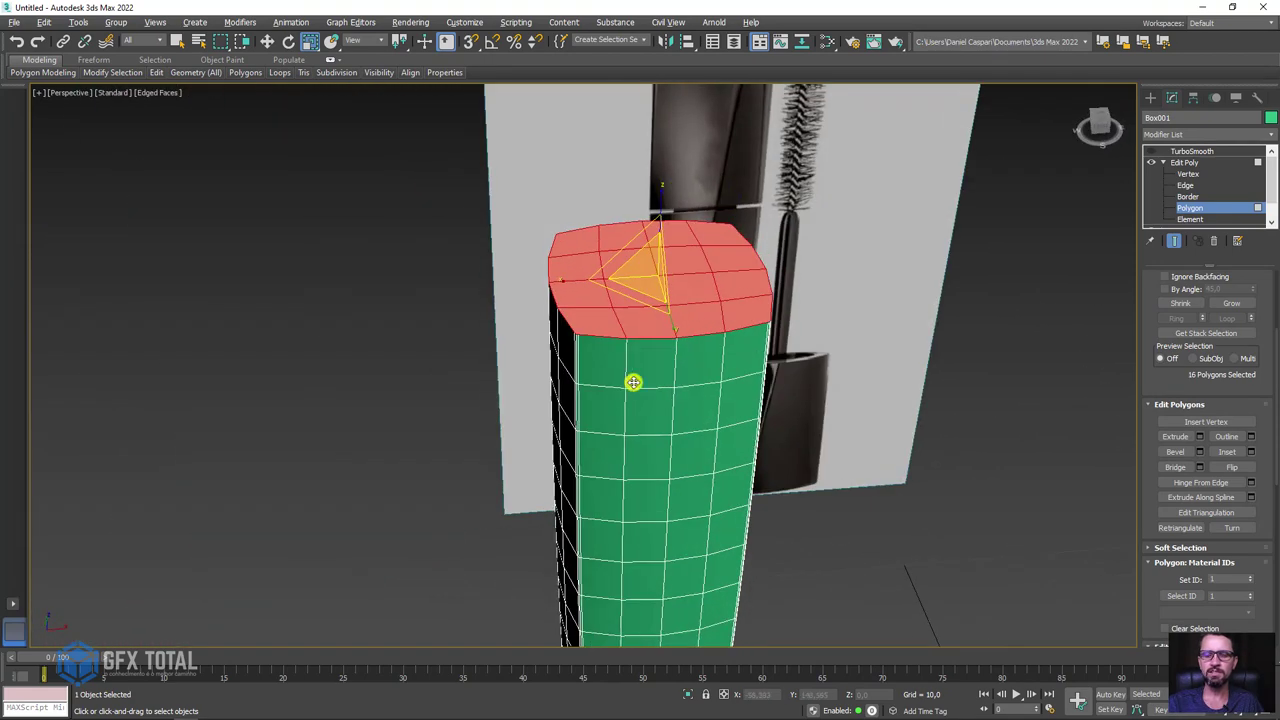
scroll(966, 380, up, 5)
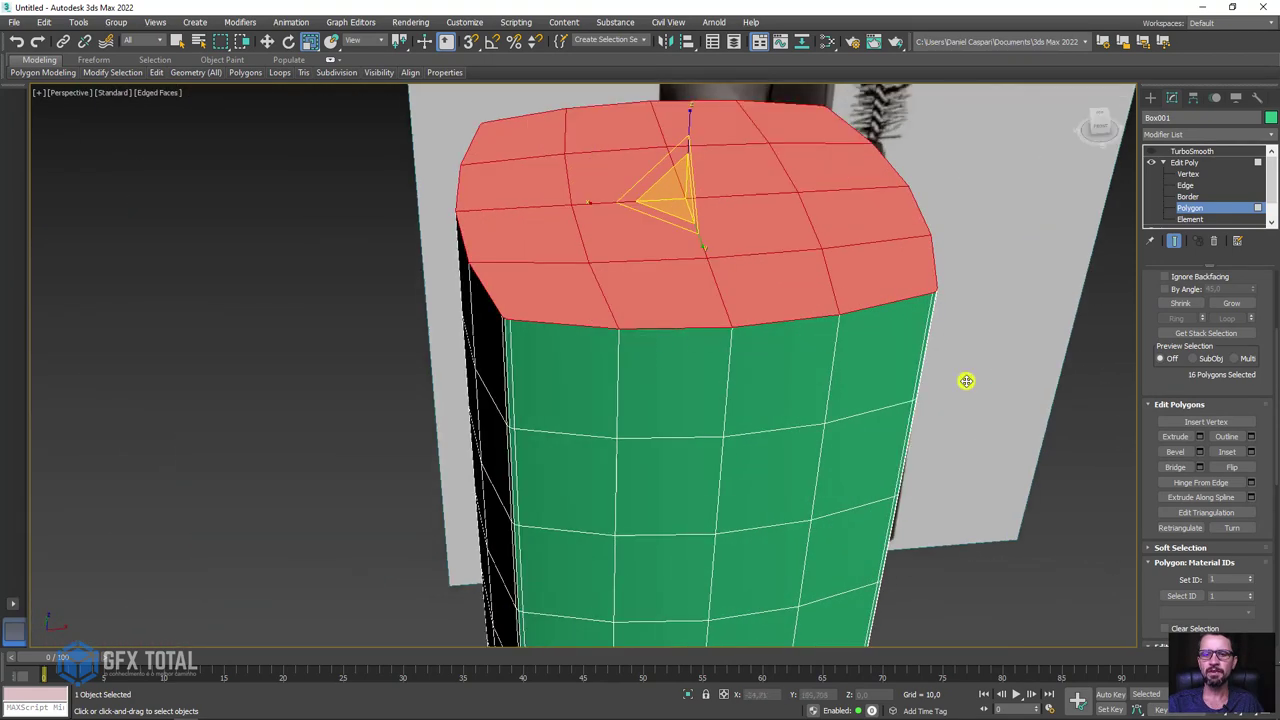
click(1250, 451)
alt+middle_drag(640, 371, 729, 469)
scroll(729, 469, up, 3)
scroll(586, 426, up, 3)
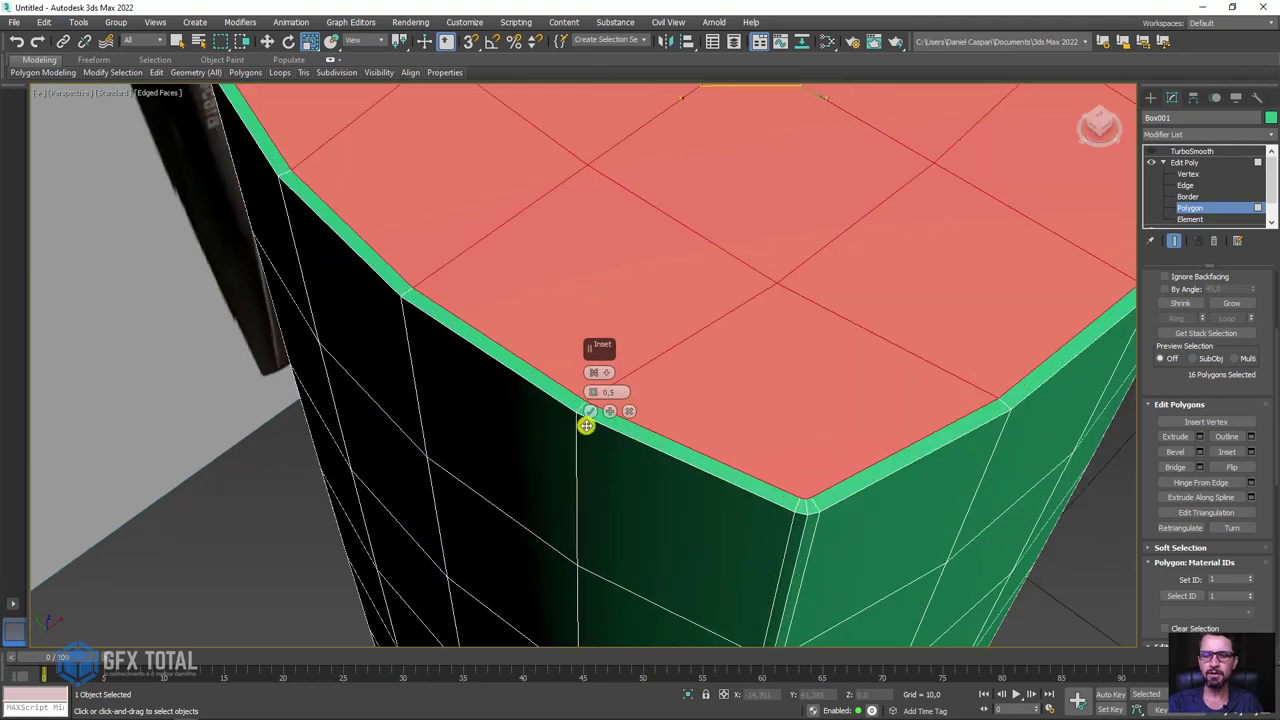
click(592, 411)
scroll(803, 423, down, 5)
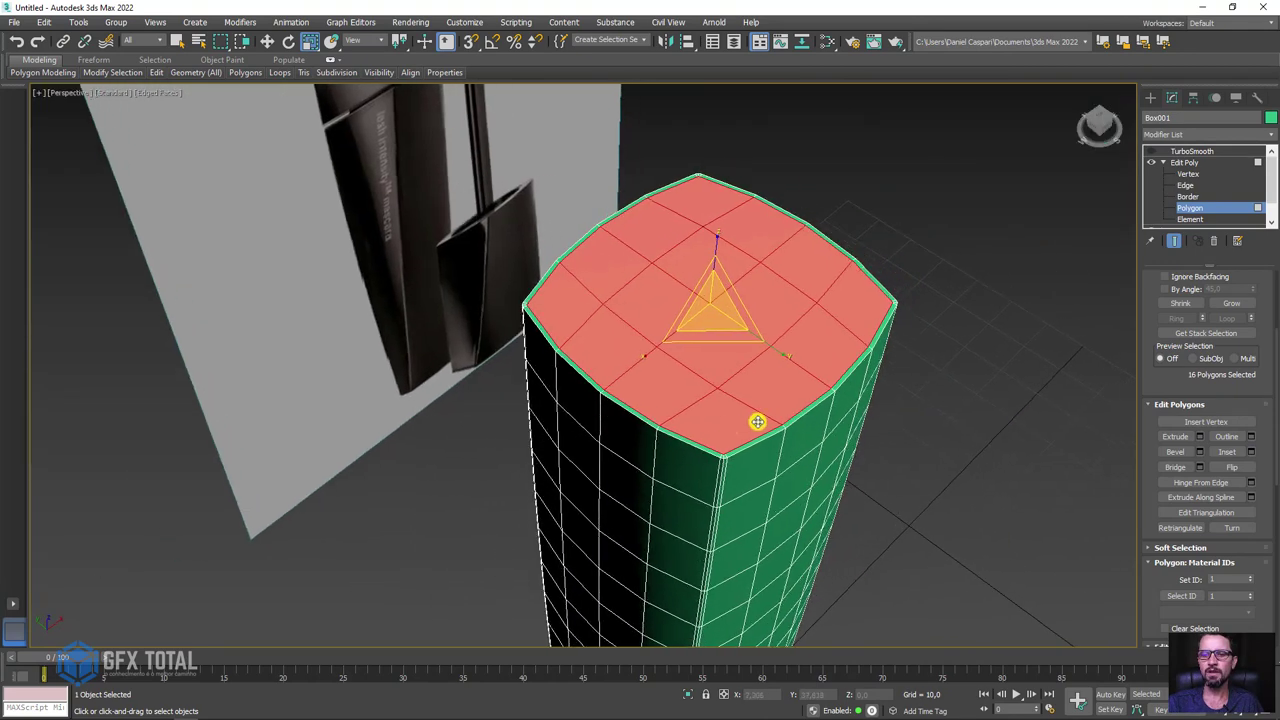
alt+middle_drag(801, 423, 1060, 368)
At Vertex level, select the clustered vertices at the box's top corners
scroll(1155, 340, up, 3)
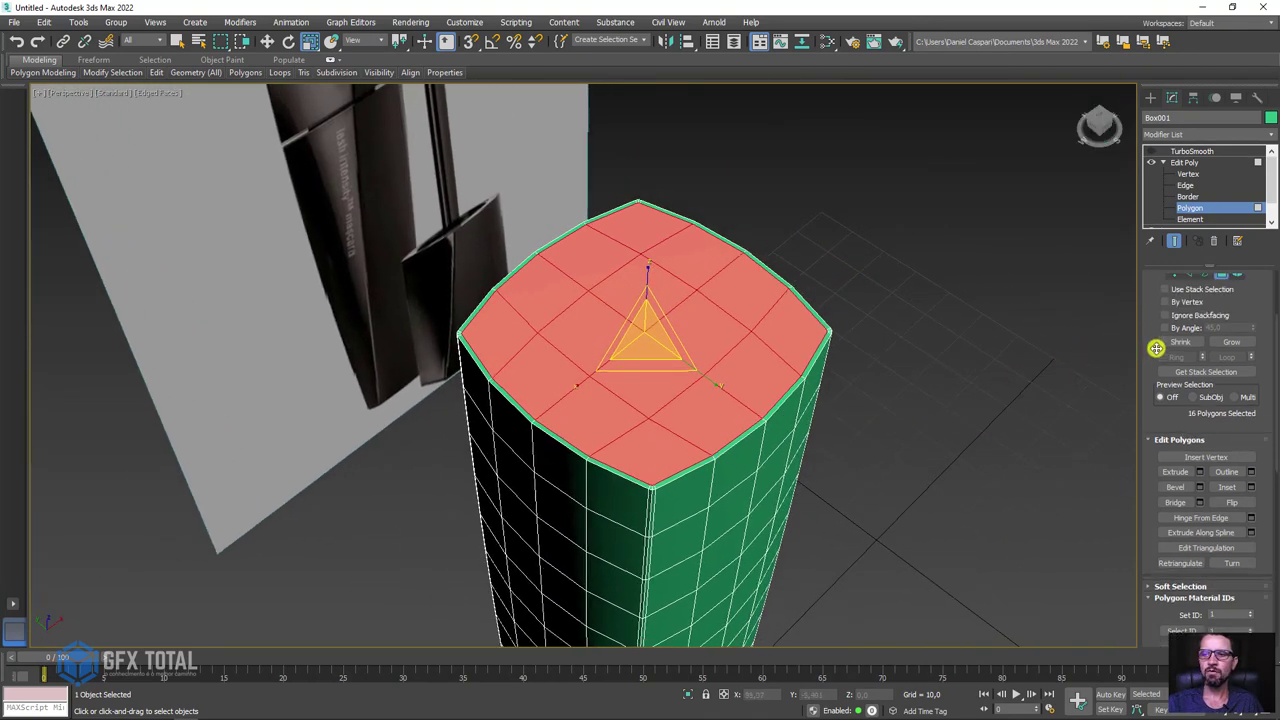
scroll(1152, 346, up, 3)
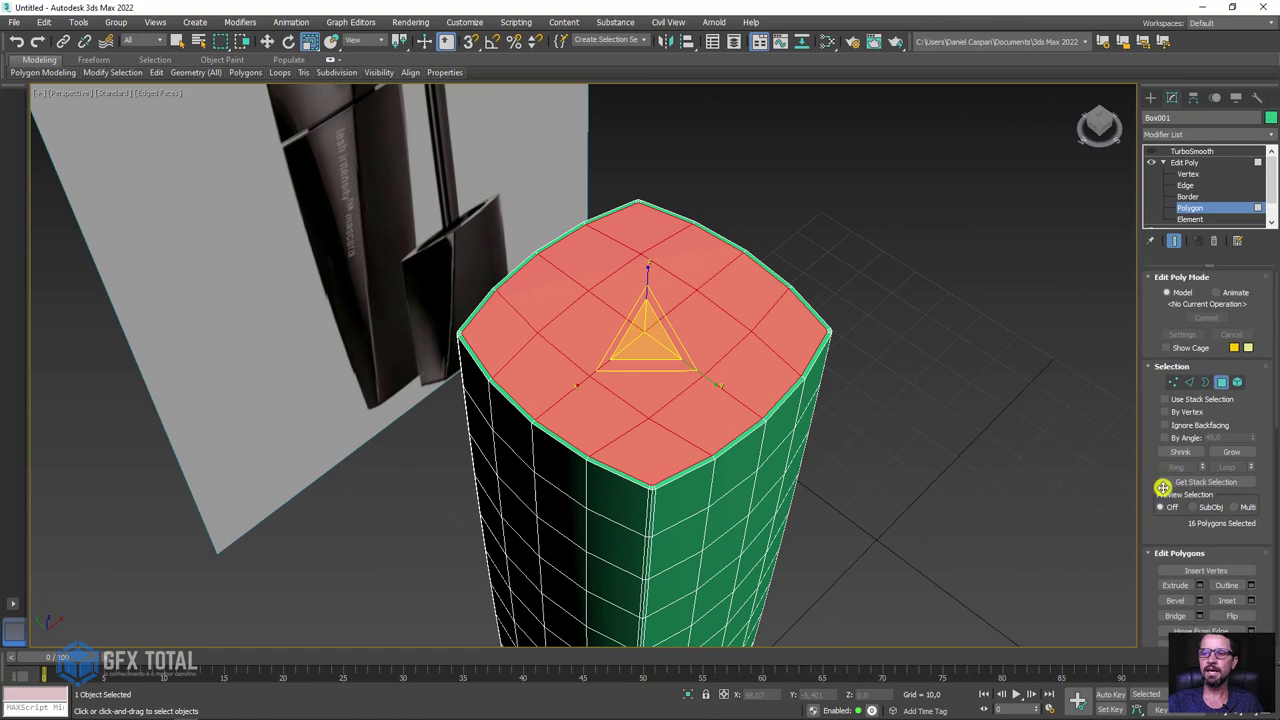
click(1172, 382)
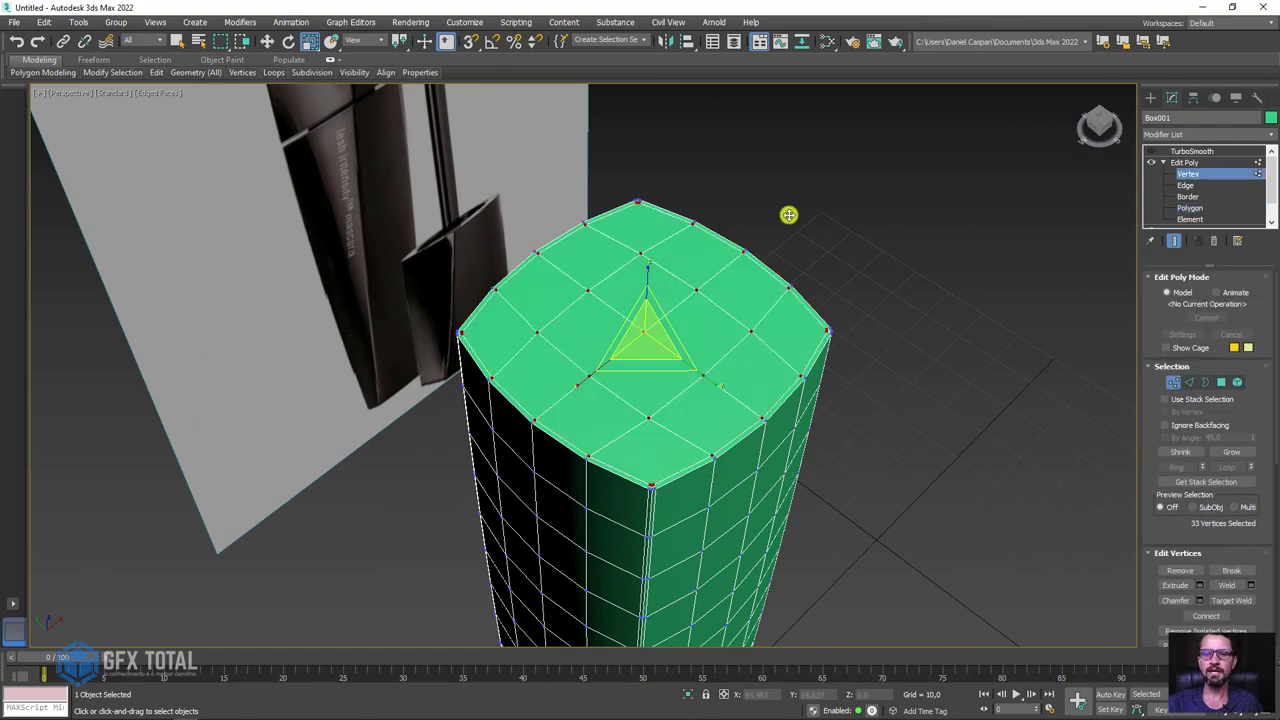
alt+middle_drag(579, 480, 637, 480)
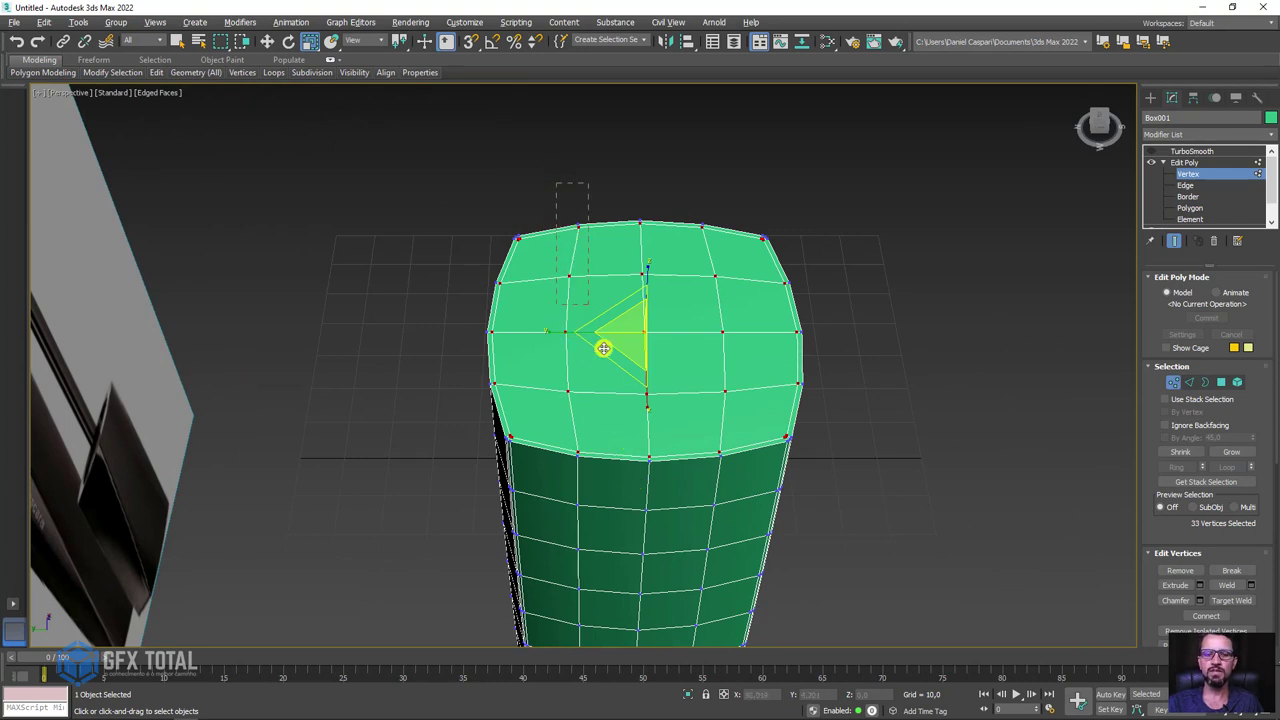
drag(717, 473, 732, 487)
mouse_move(568, 393)
alt+middle_down()
mouse_move(680, 394)
mouse_move(566, 224)
alt+middle_up()
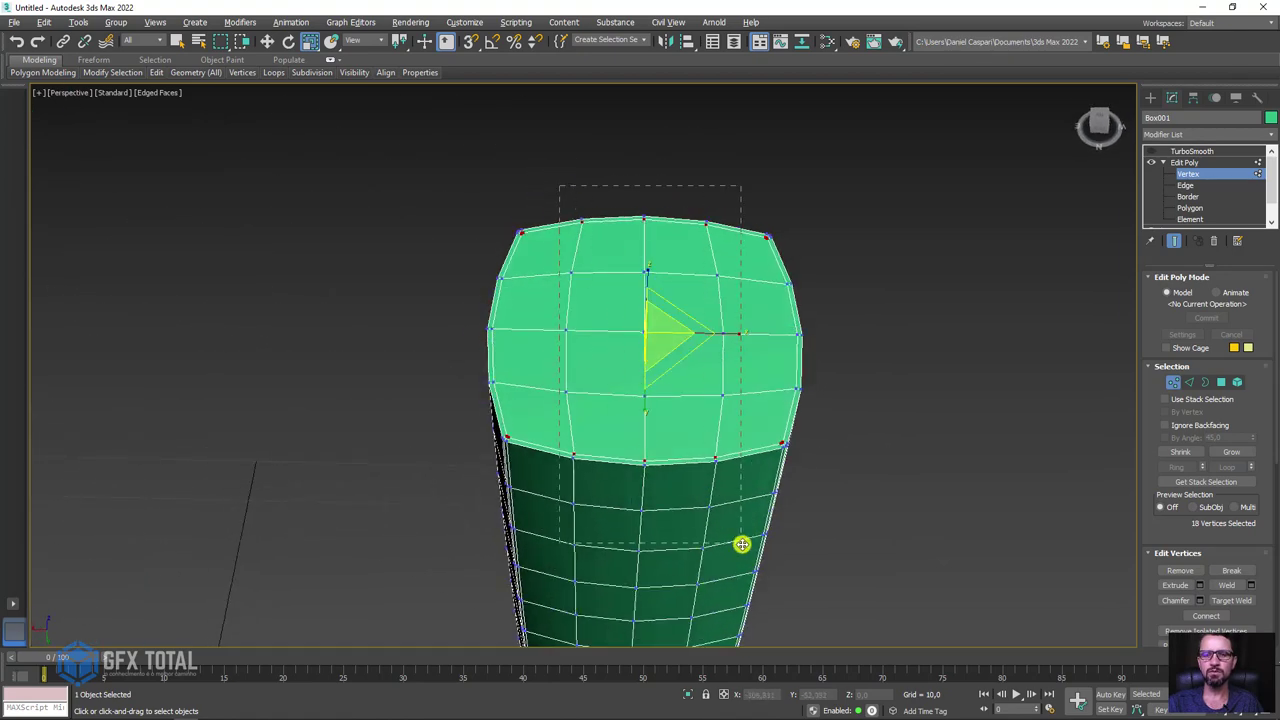
alt+drag(741, 544, 741, 544)
mouse_move(741, 544)
alt+middle_down()
mouse_move(723, 434)
mouse_move(777, 429)
mouse_move(714, 434)
mouse_move(698, 327)
mouse_move(814, 329)
alt+middle_up()
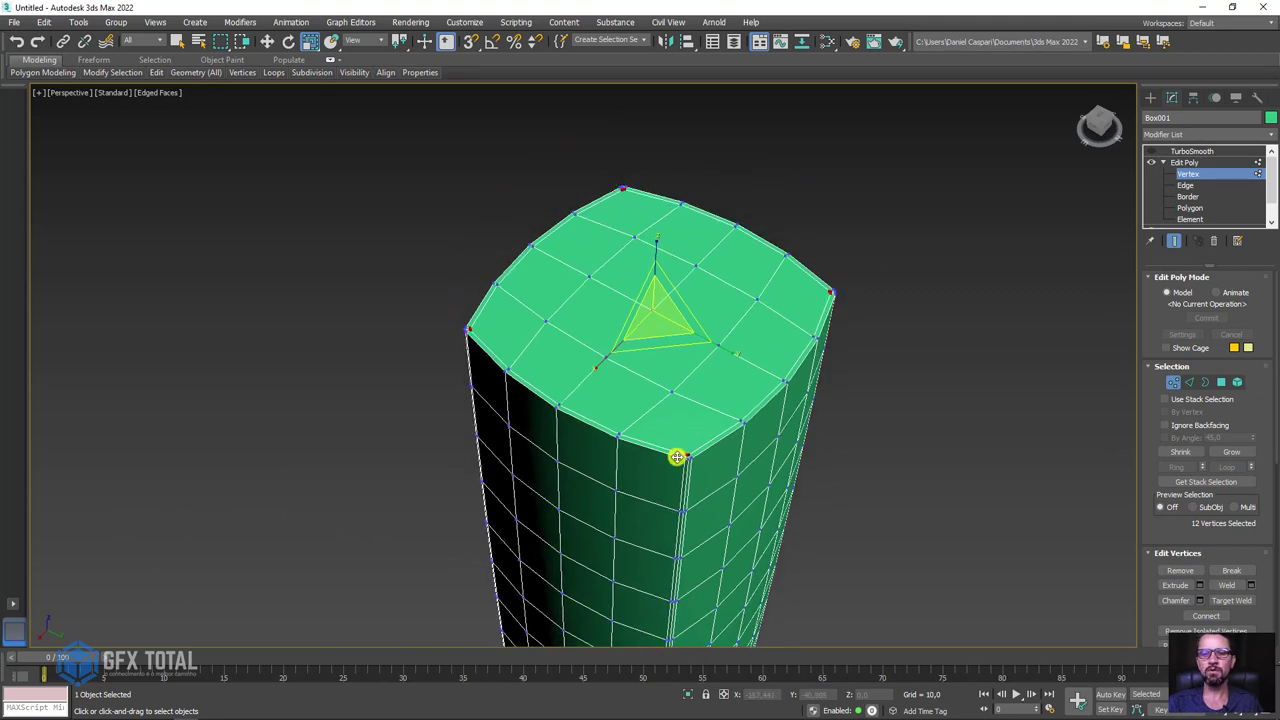
Collapse each top corner's vertex cluster into a single point
scroll(686, 451, up, 4)
scroll(694, 495, up, 3)
scroll(694, 495, up, 3)
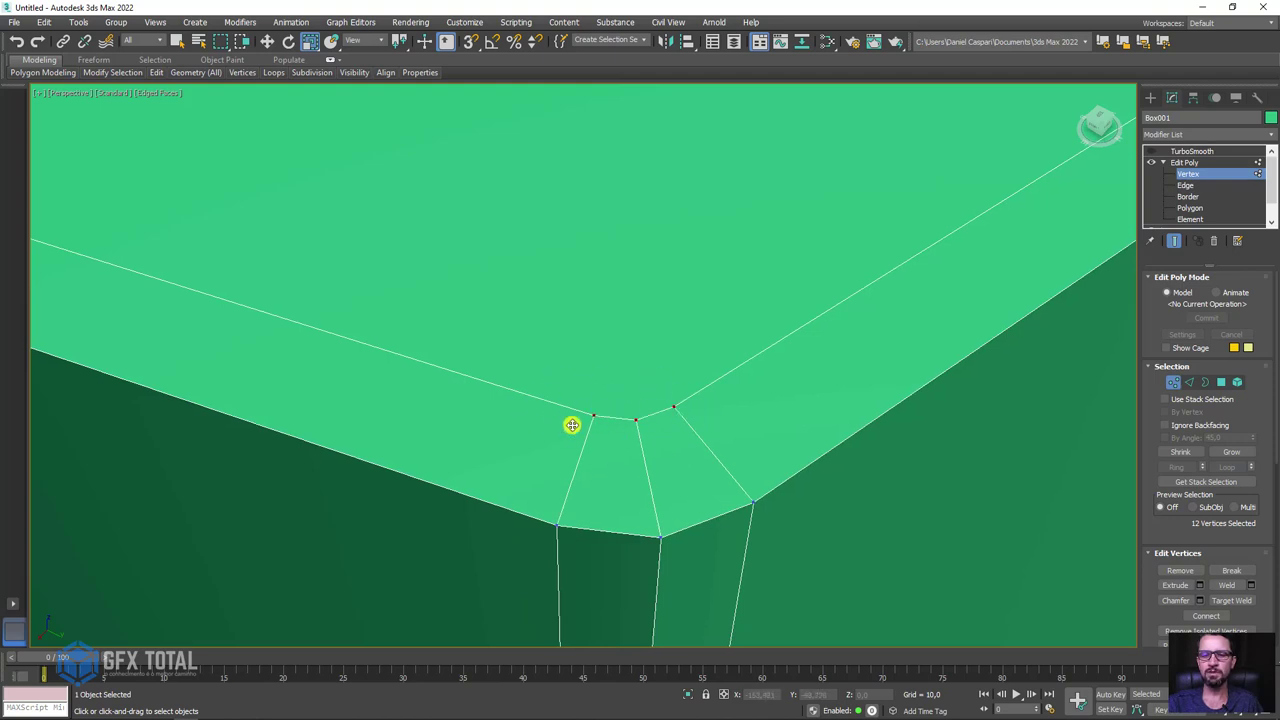
drag(1183, 529, 1183, 175)
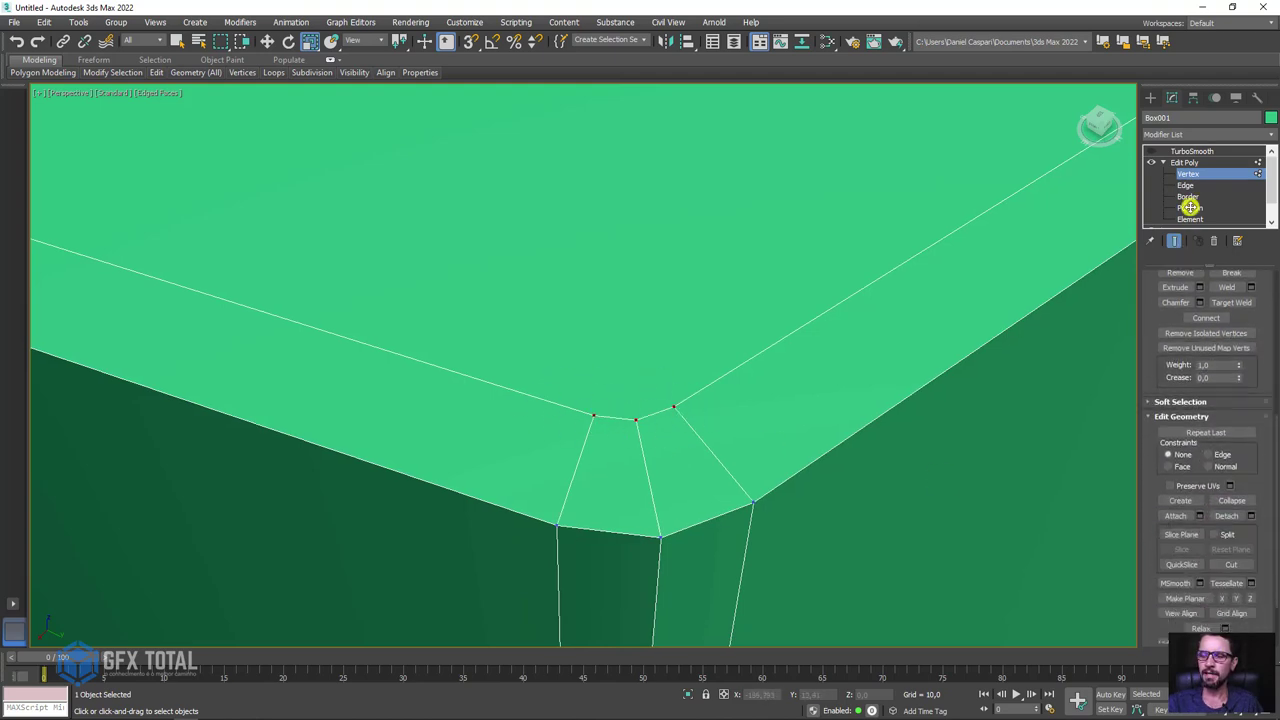
click(1240, 442)
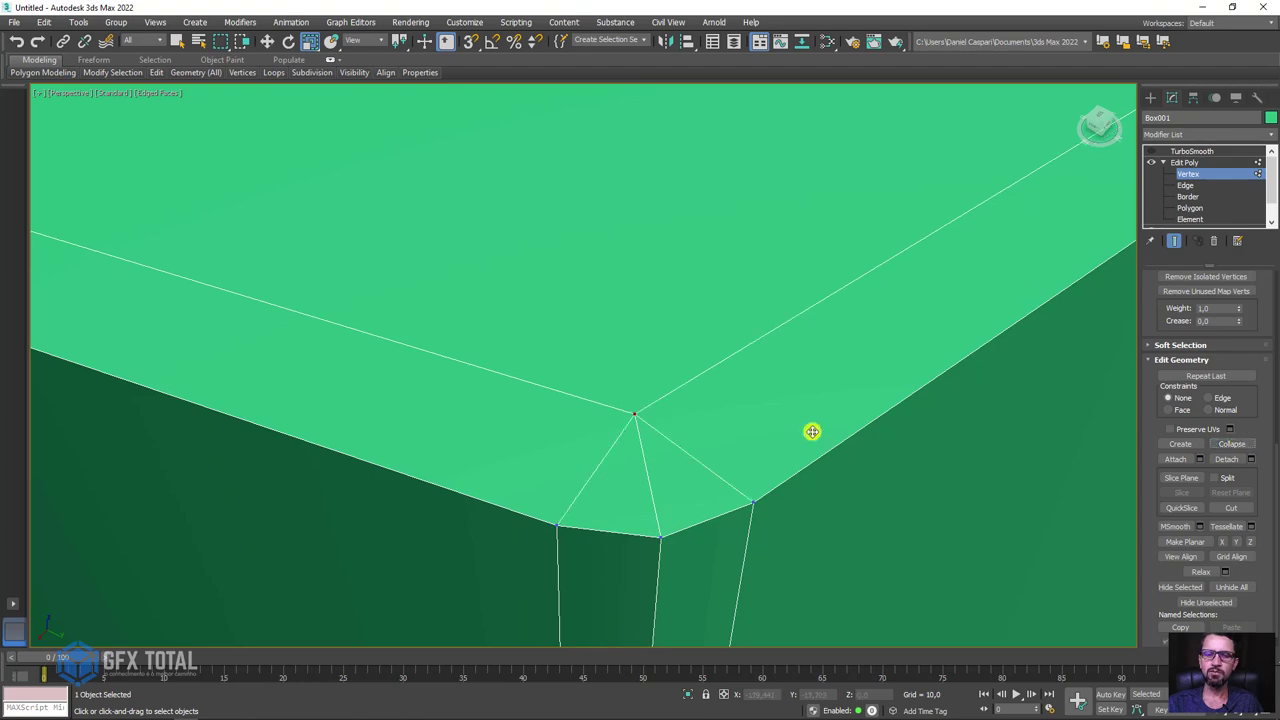
scroll(649, 420, down, 5)
scroll(649, 420, down, 3)
scroll(766, 500, down, 2)
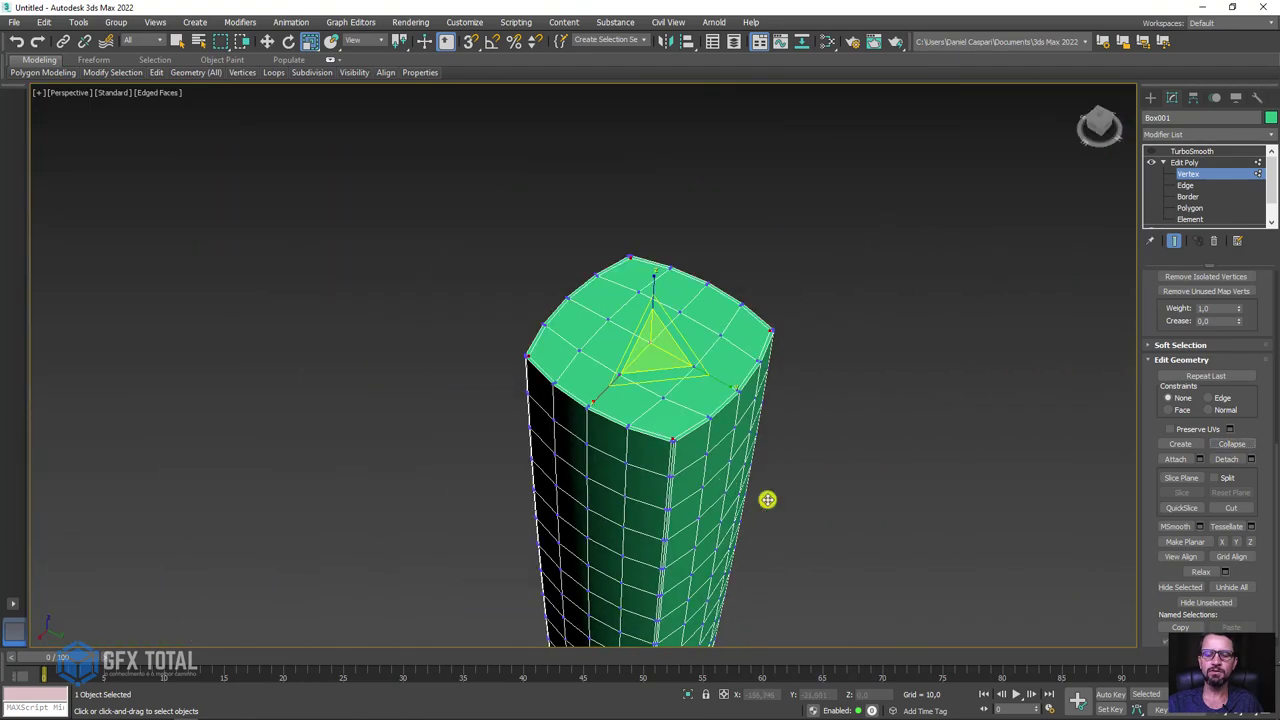
scroll(836, 367, down, 2)
mouse_move(836, 367)
alt+middle_down()
mouse_move(937, 431)
mouse_move(1016, 161)
alt+middle_up()
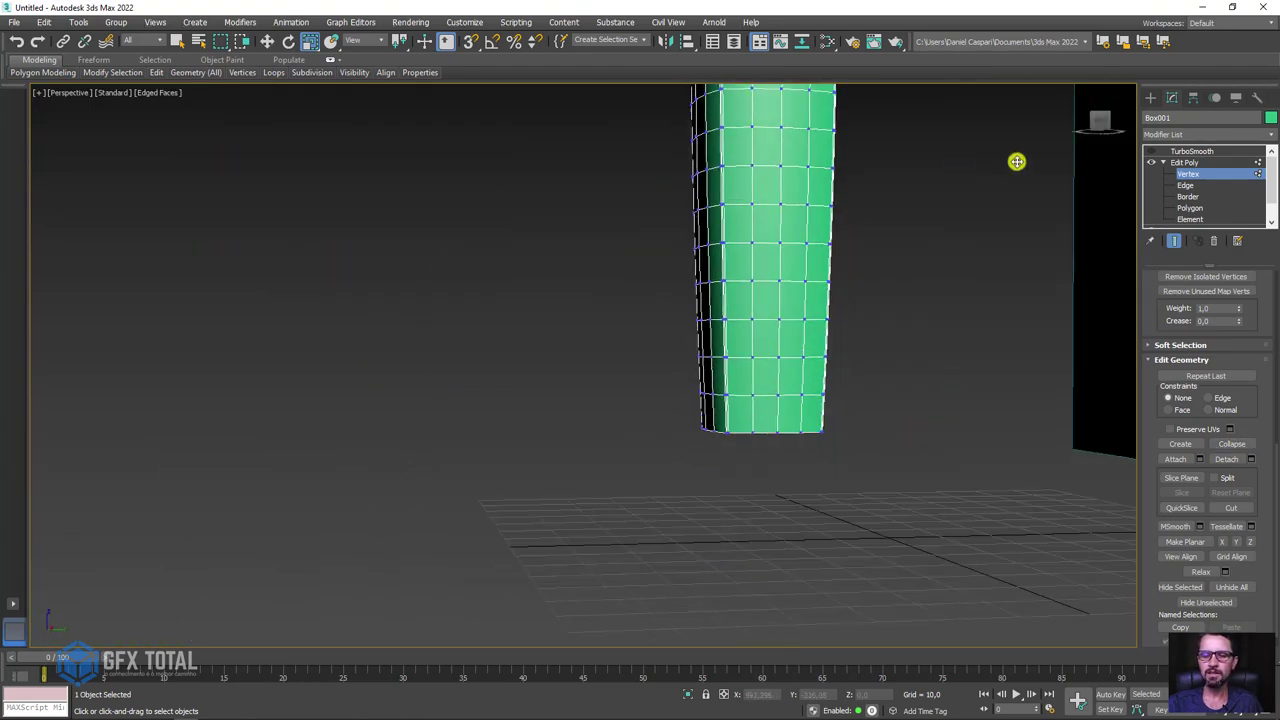
Inset the polygons on the box's bottom face
click(1187, 203)
drag(863, 423, 628, 421)
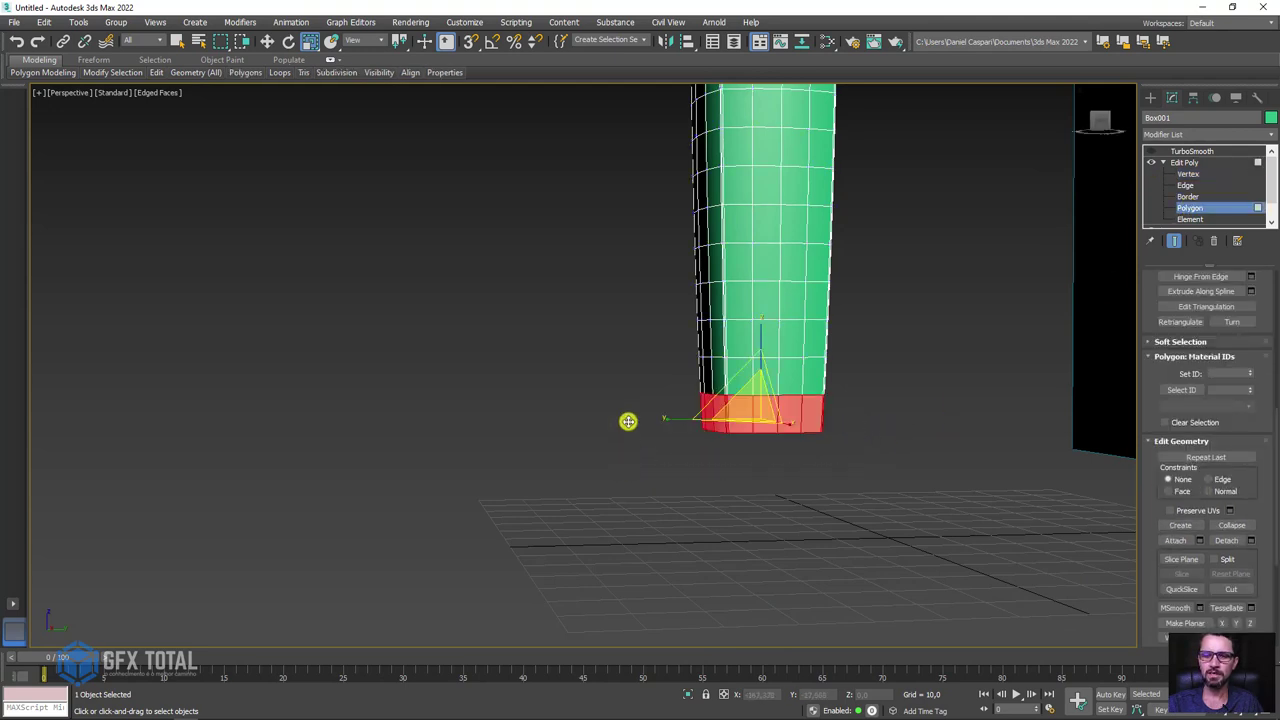
alt+middle_drag(905, 420, 886, 394)
scroll(791, 417, up, 5)
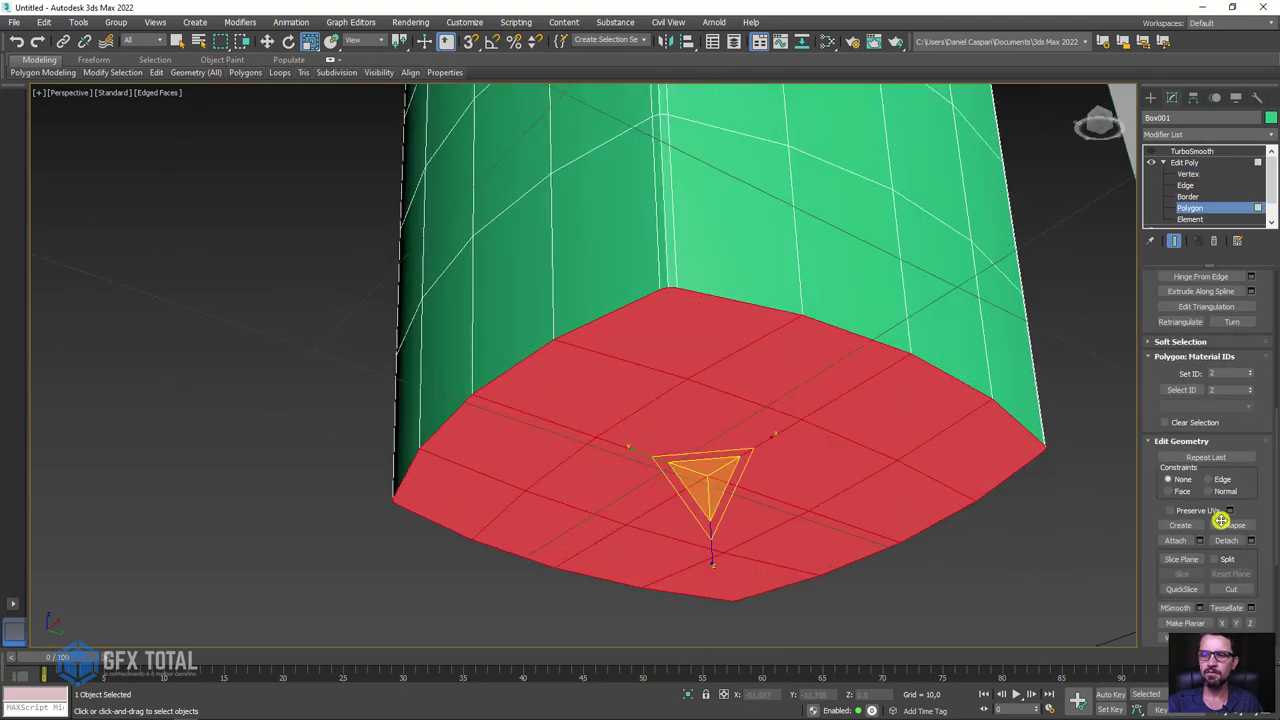
scroll(1261, 291, up, 3)
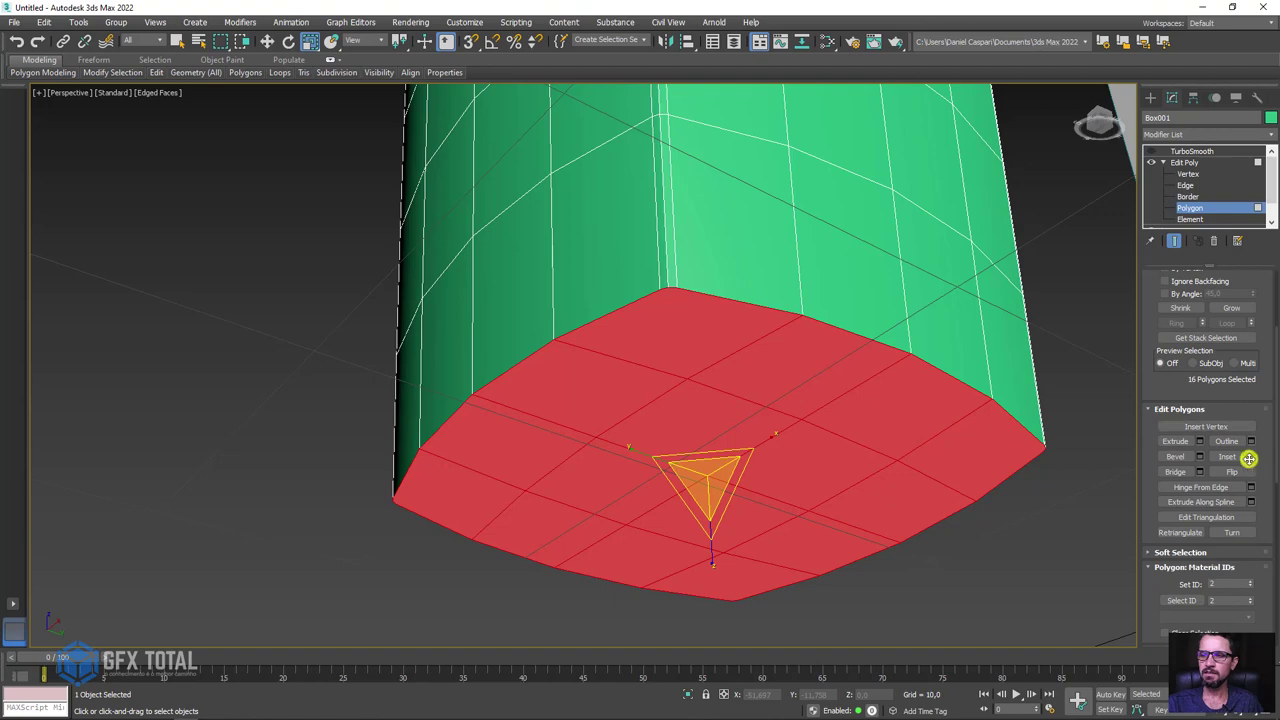
click(1250, 456)
click(585, 409)
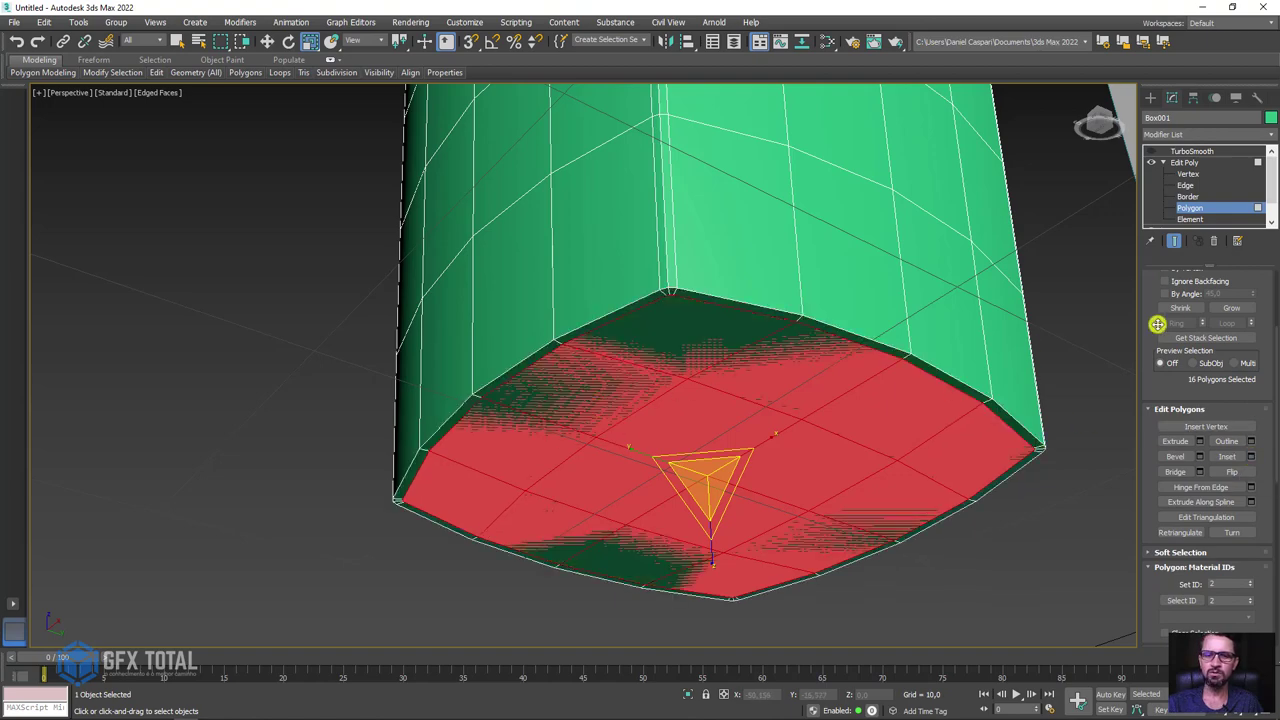
Select the clustered bottom-corner vertices and collapse them into single points
drag(1157, 277, 1151, 441)
ctrl+click(1169, 380)
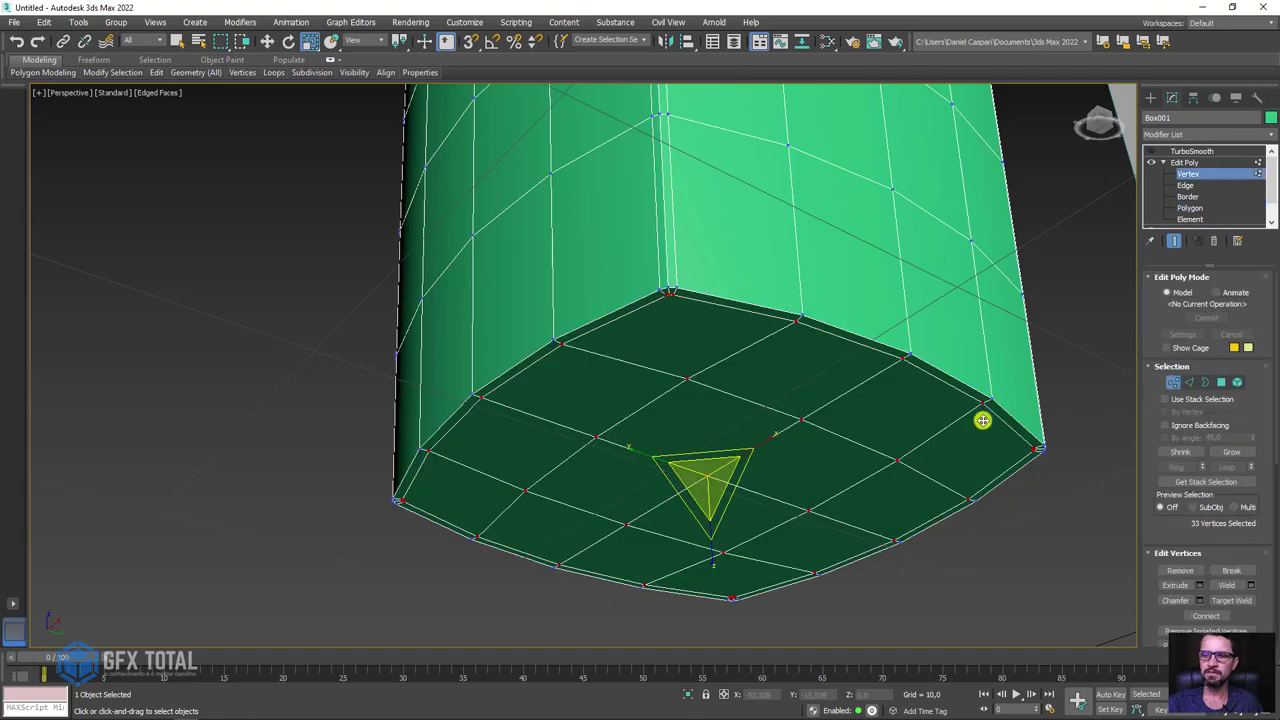
mouse_move(983, 420)
alt+middle_down()
mouse_move(917, 434)
mouse_move(943, 437)
mouse_move(893, 490)
mouse_move(877, 566)
mouse_move(792, 485)
alt+middle_up()
drag(541, 346, 537, 337)
mouse_move(516, 392)
alt+middle_down()
mouse_move(776, 423)
mouse_move(750, 425)
alt+middle_up()
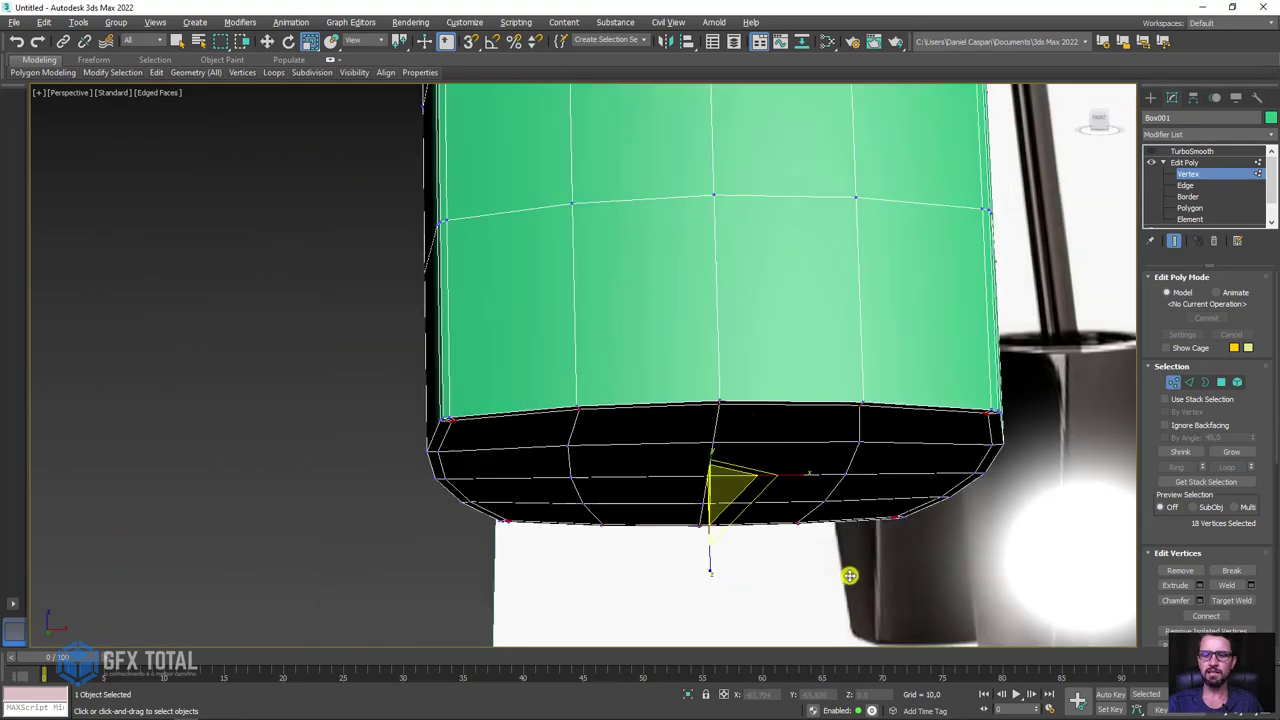
alt+drag(813, 352, 880, 470)
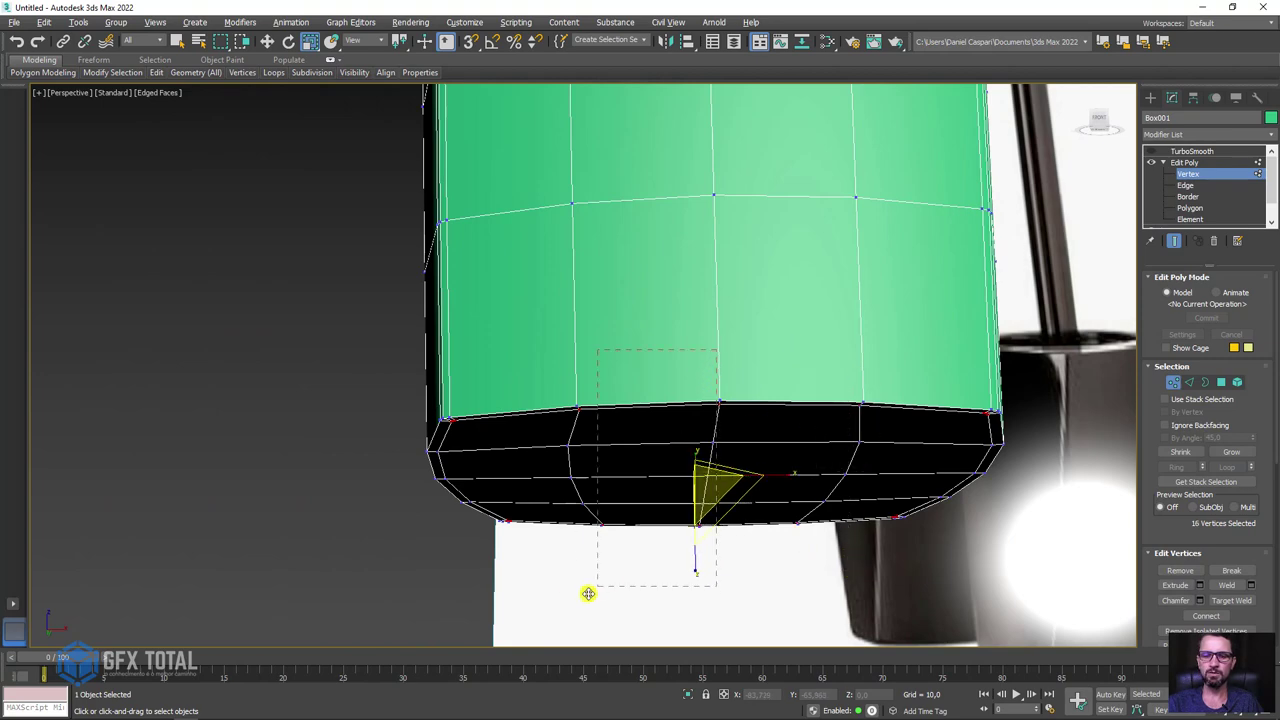
alt+drag(555, 582, 555, 582)
alt+middle_drag(674, 583, 726, 594)
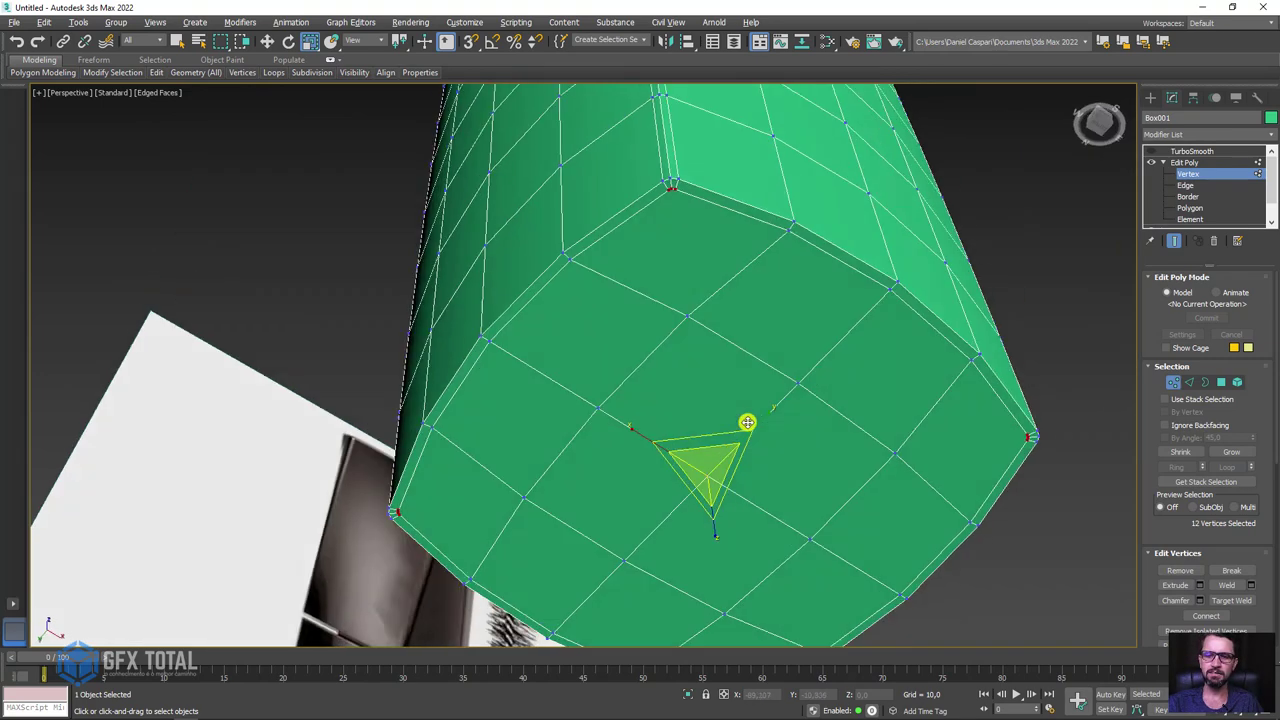
alt+middle_drag(641, 264, 748, 423)
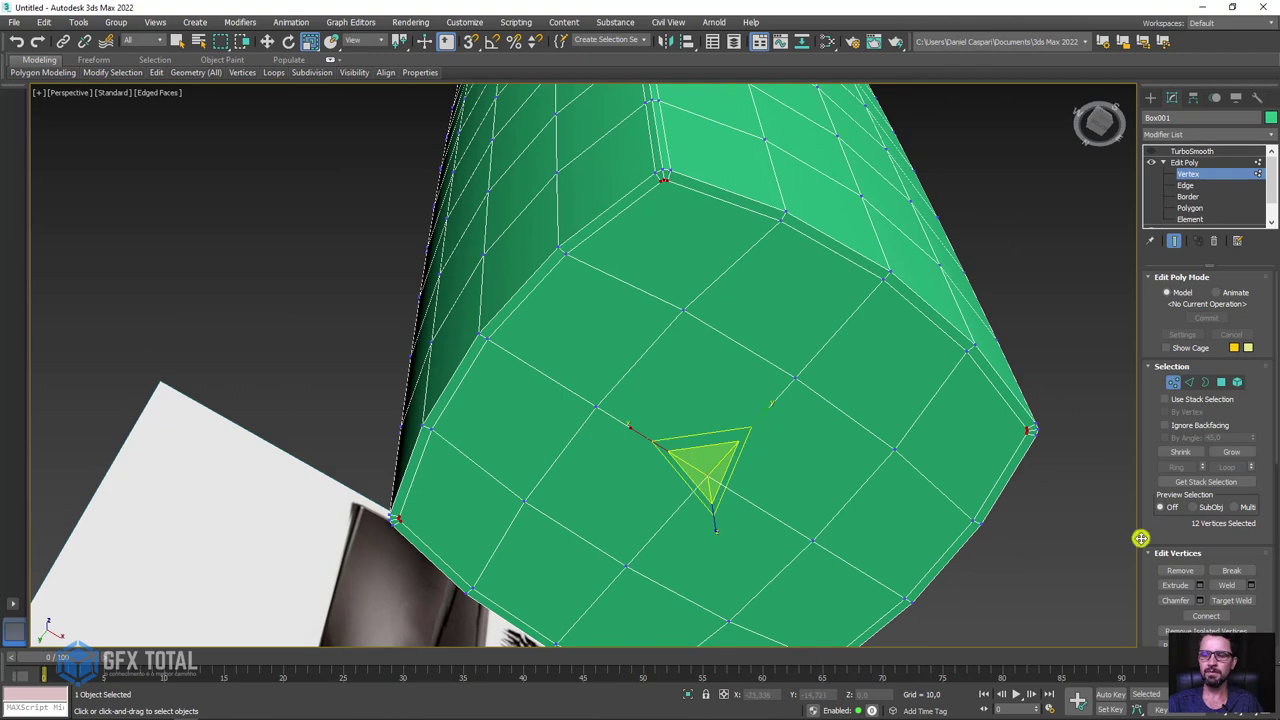
drag(1140, 495, 1150, 358)
scroll(1150, 358, down, 2)
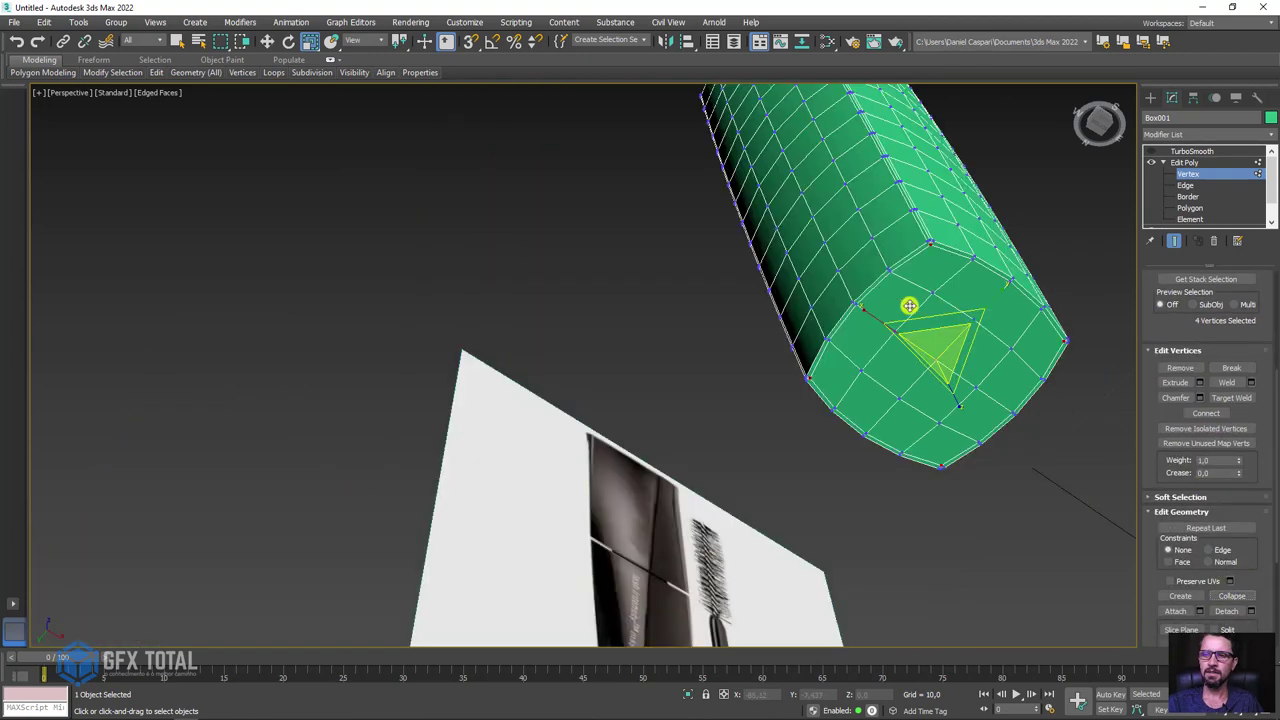
mouse_move(909, 305)
alt+middle_down()
mouse_move(814, 357)
mouse_move(823, 477)
mouse_move(914, 360)
mouse_move(839, 344)
mouse_move(835, 282)
alt+middle_up()
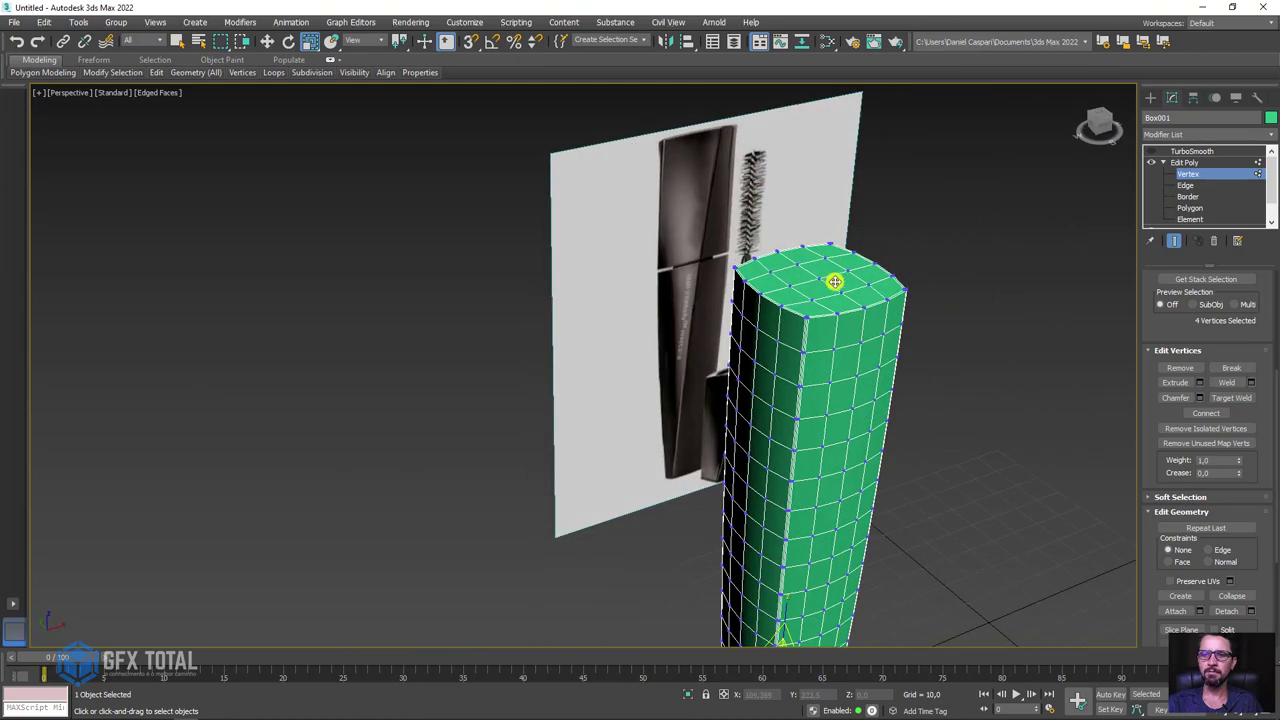
scroll(845, 290, up, 4)
Enable TurboSmooth to preview the box's smoothed top
click(1181, 162)
click(1149, 150)
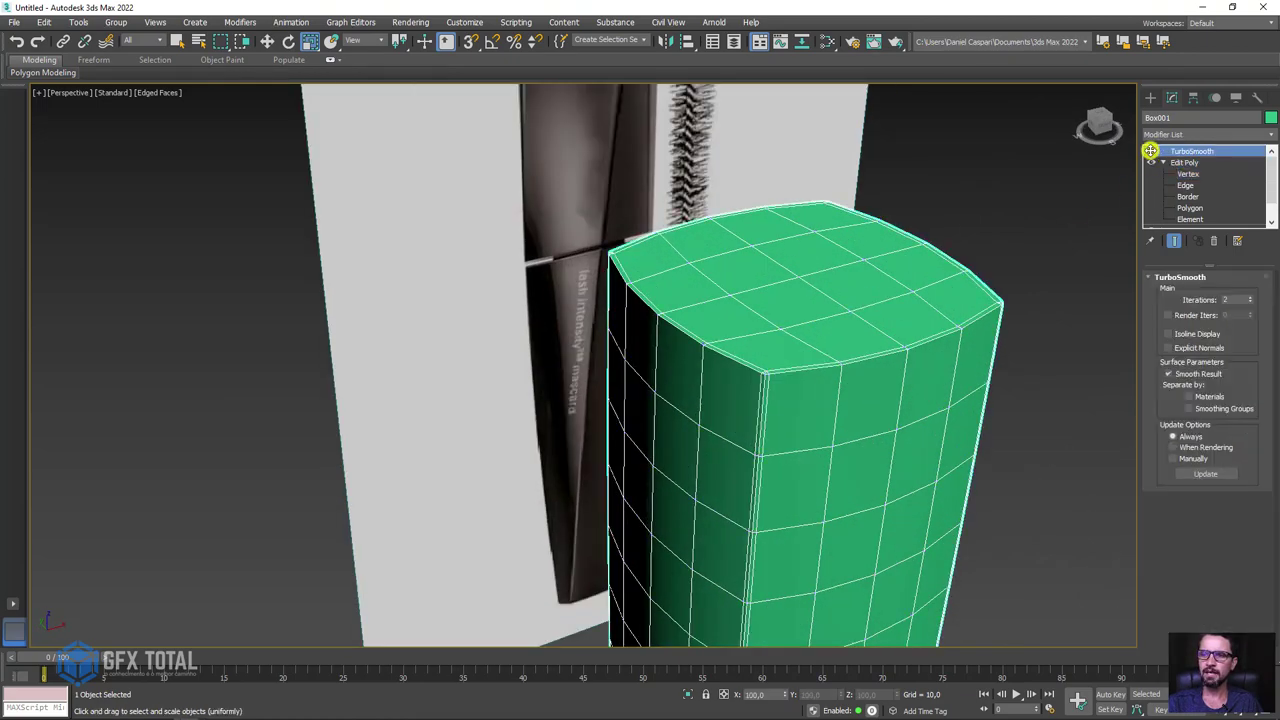
click(1150, 151)
mouse_move(911, 355)
alt+middle_down()
mouse_move(969, 360)
mouse_move(977, 383)
mouse_move(774, 470)
alt+middle_up()
scroll(783, 311, up, 3)
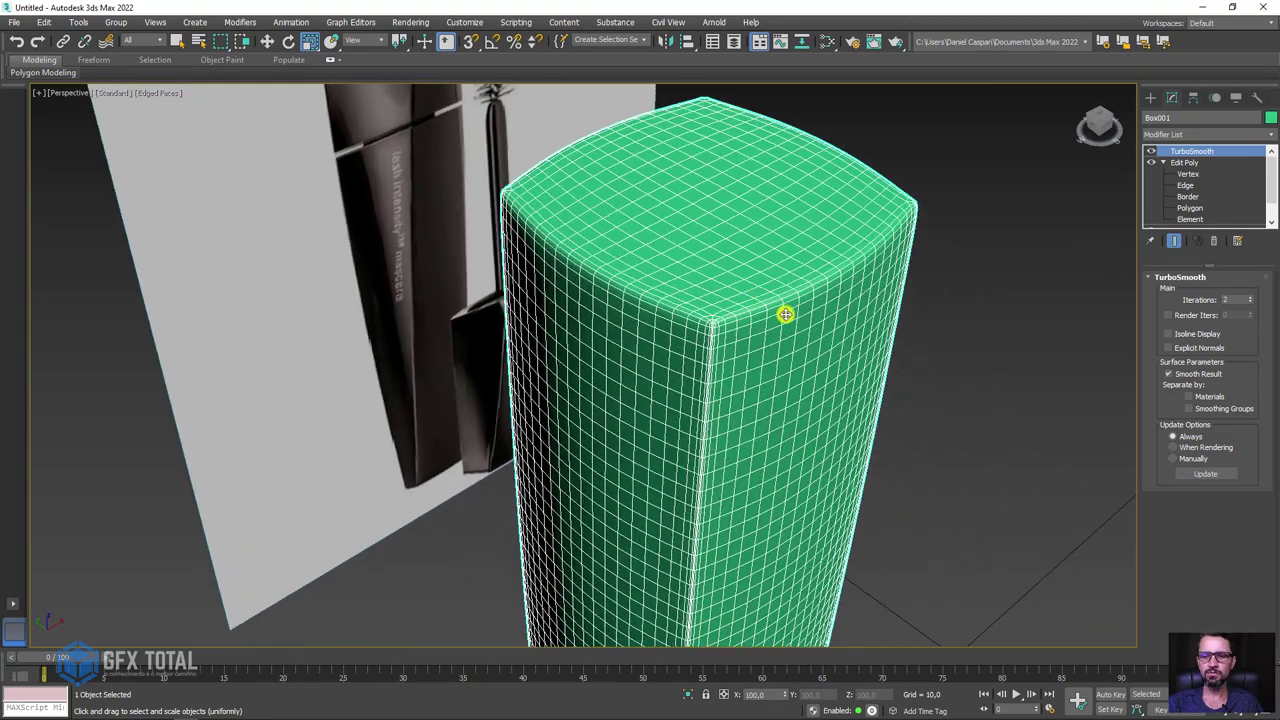
scroll(711, 309, up, 2)
scroll(711, 328, up, 2)
scroll(711, 328, down, 5)
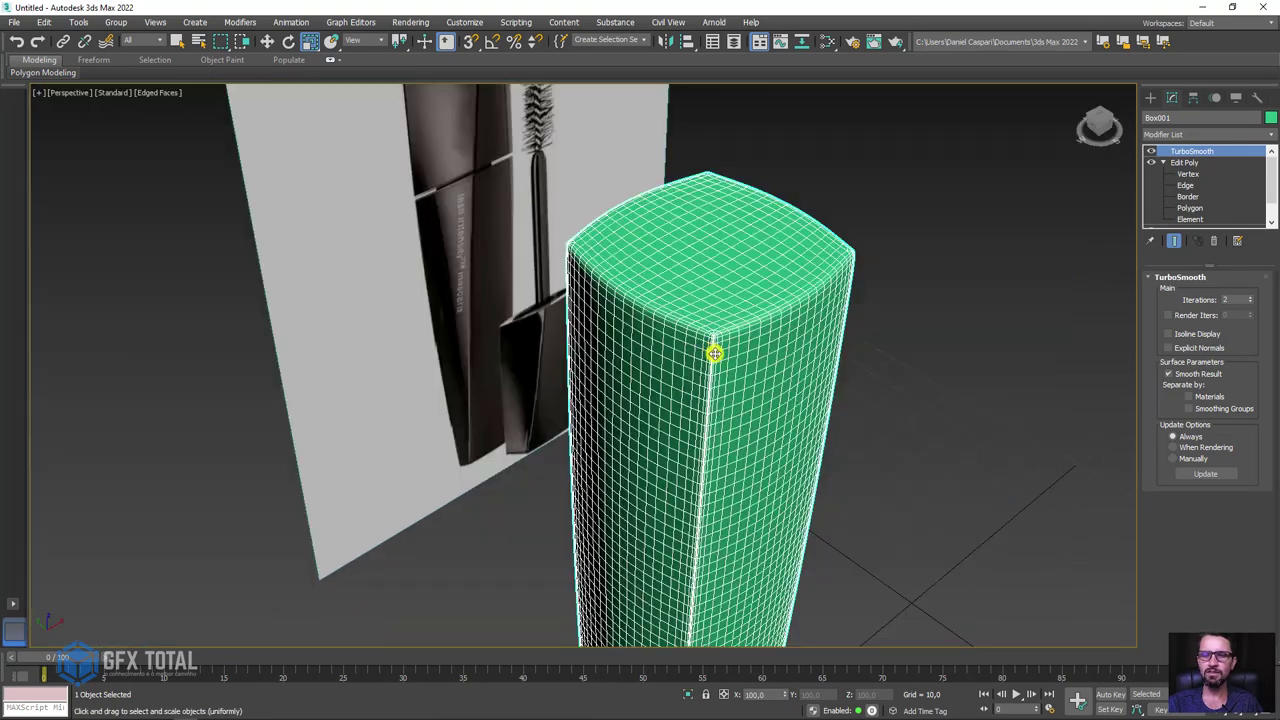
Turn TurboSmooth off again and go to Edit Poly's Edge level
click(1160, 152)
alt+middle_drag(804, 315, 800, 277)
scroll(677, 269, up, 1)
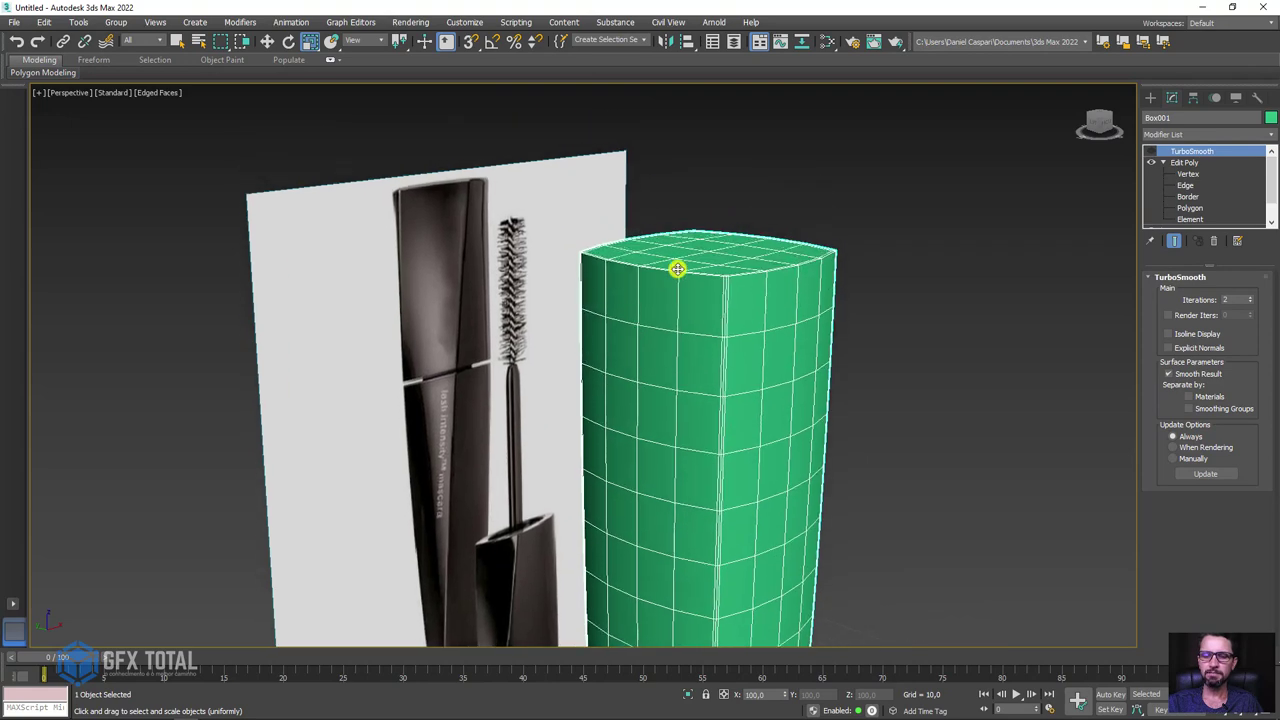
scroll(727, 274, up, 3)
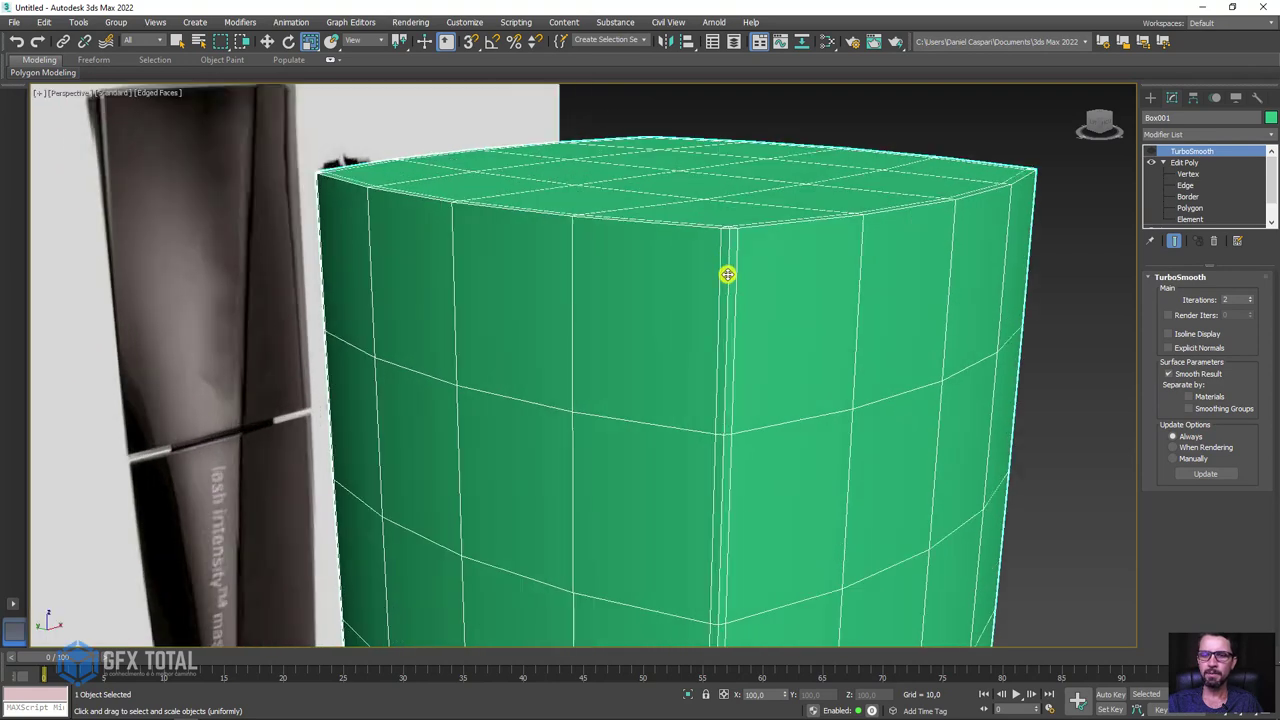
click(1196, 184)
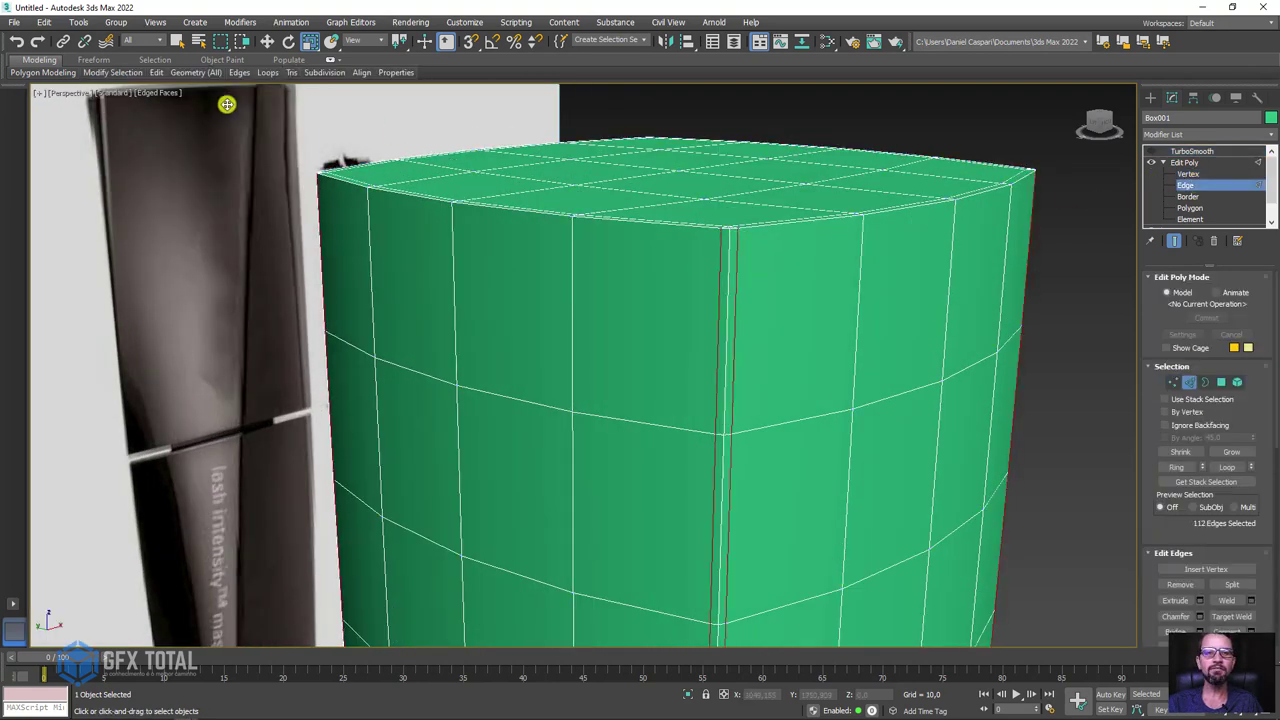
mouse_move(157, 73)
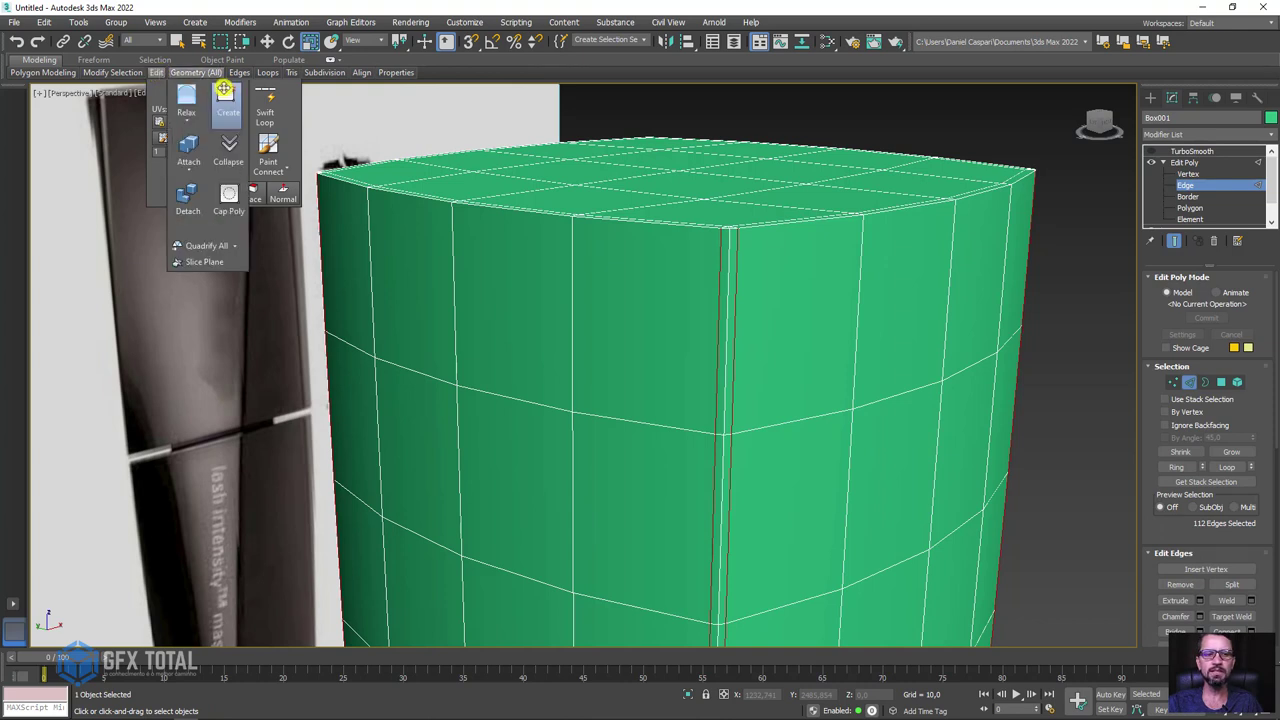
Add Swift Loop edge loops near the top rim and near the box bottom
click(264, 97)
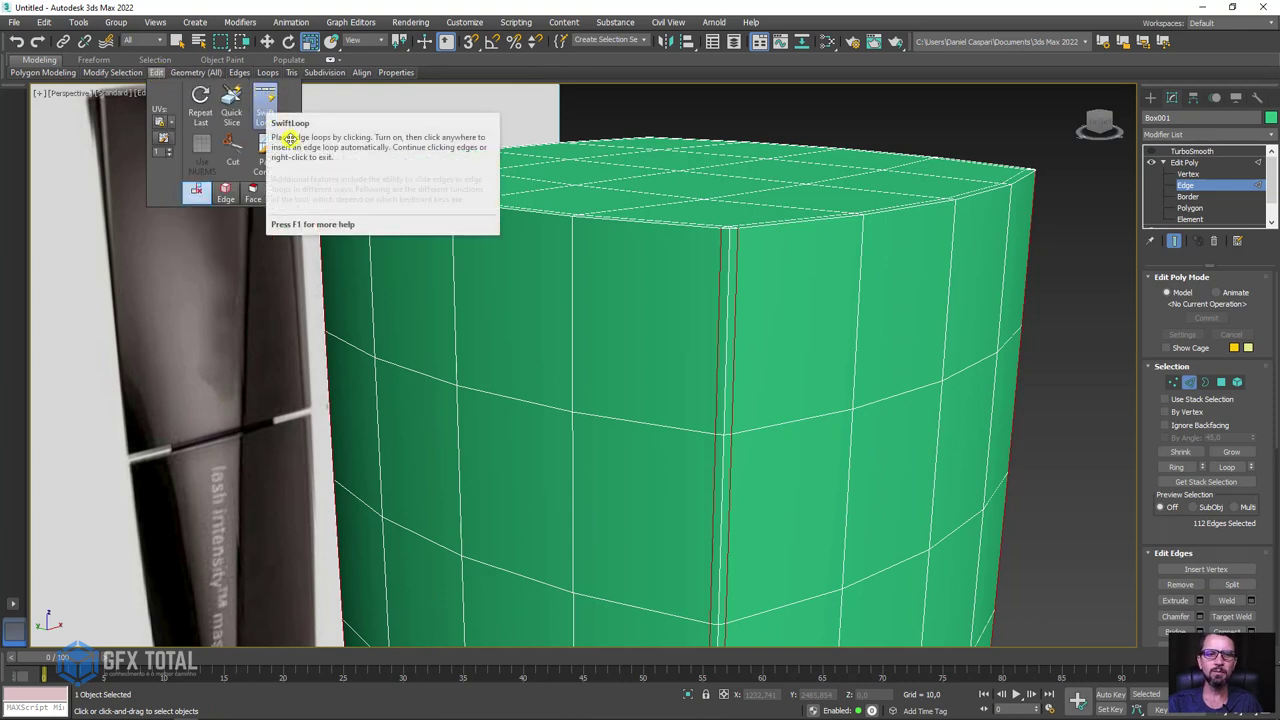
alt+middle_drag(1026, 174, 978, 313)
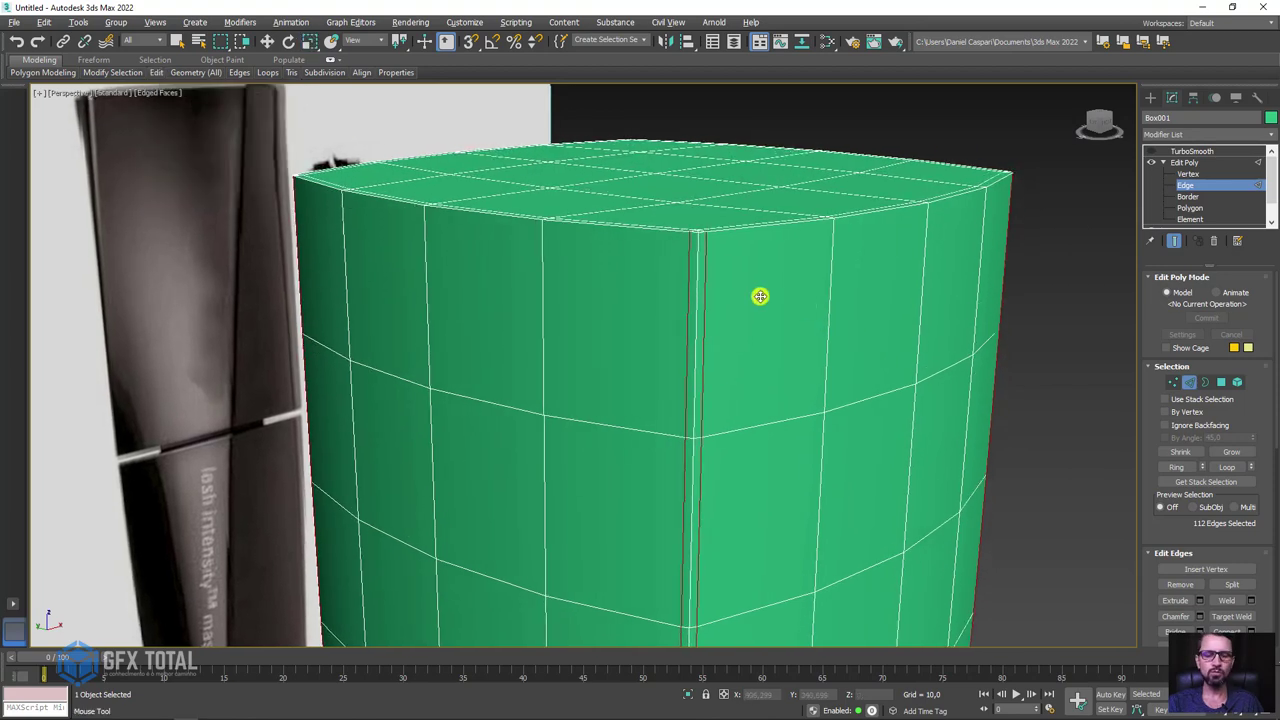
mouse_move(690, 250)
alt+middle_down()
mouse_move(700, 274)
mouse_move(708, 267)
alt+middle_up()
right_click(732, 268)
key(semicolon)
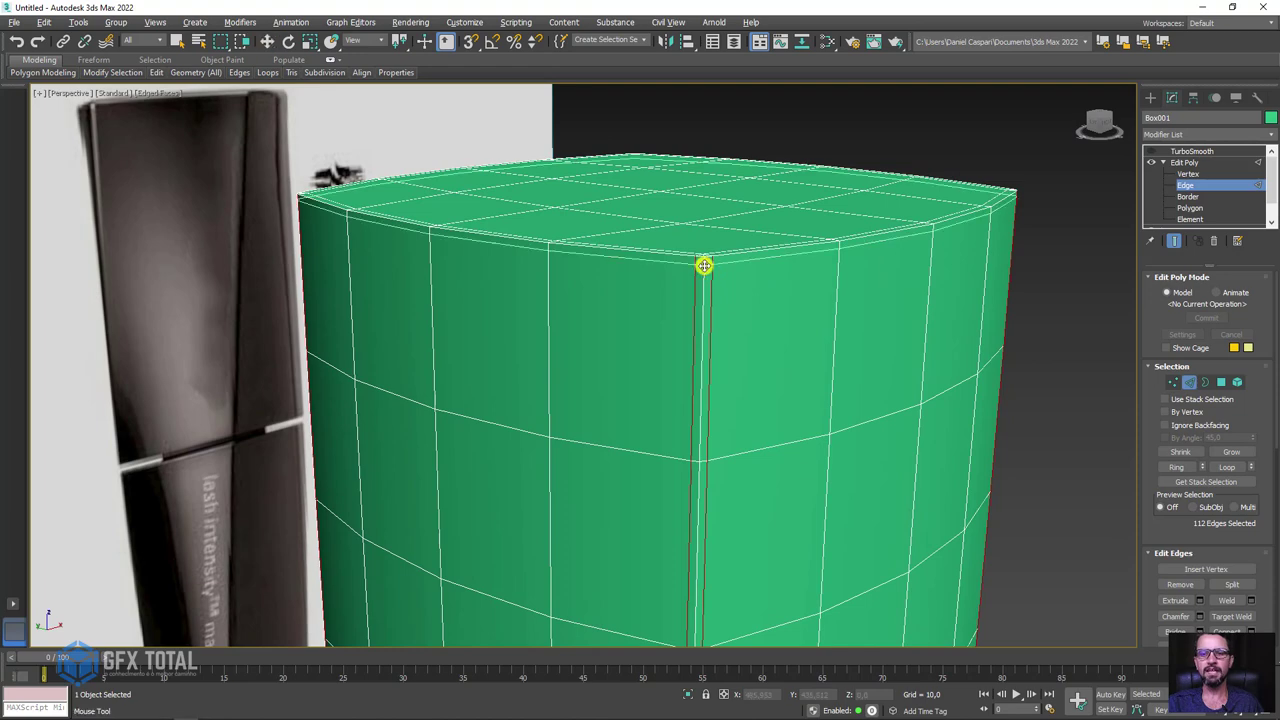
click(703, 264)
scroll(703, 274, down, 5)
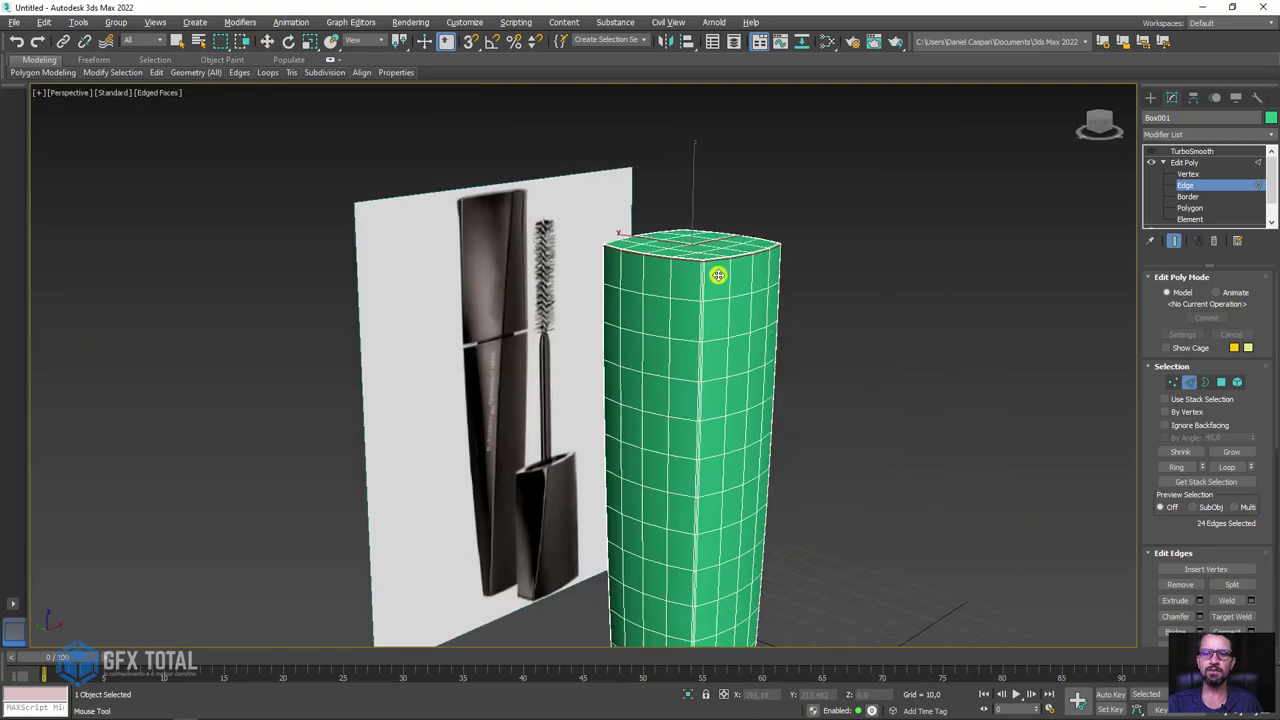
alt+middle_drag(720, 274, 746, 551)
scroll(669, 549, up, 5)
scroll(669, 549, up, 2)
click(684, 566)
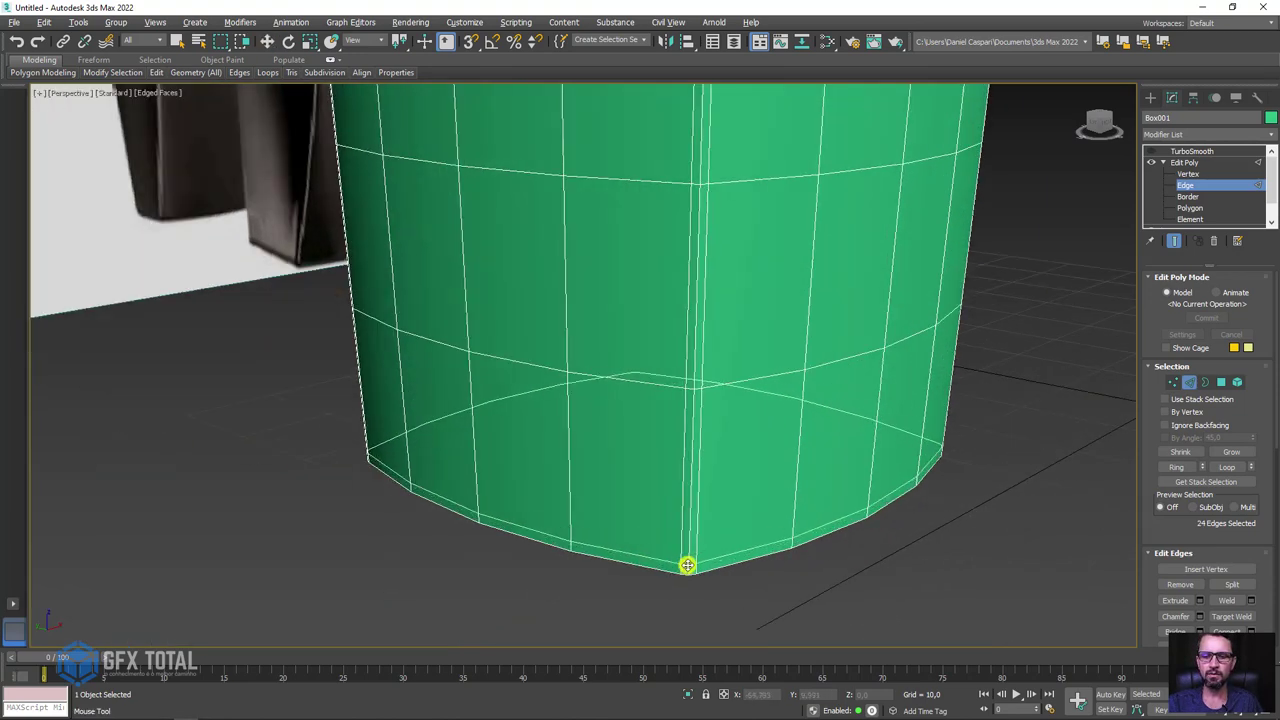
right_click(686, 566)
Re-enable TurboSmooth on Box001 to show the smoothed body at 2 iterations
scroll(726, 486, down, 4)
alt+middle_drag(775, 335, 1035, 274)
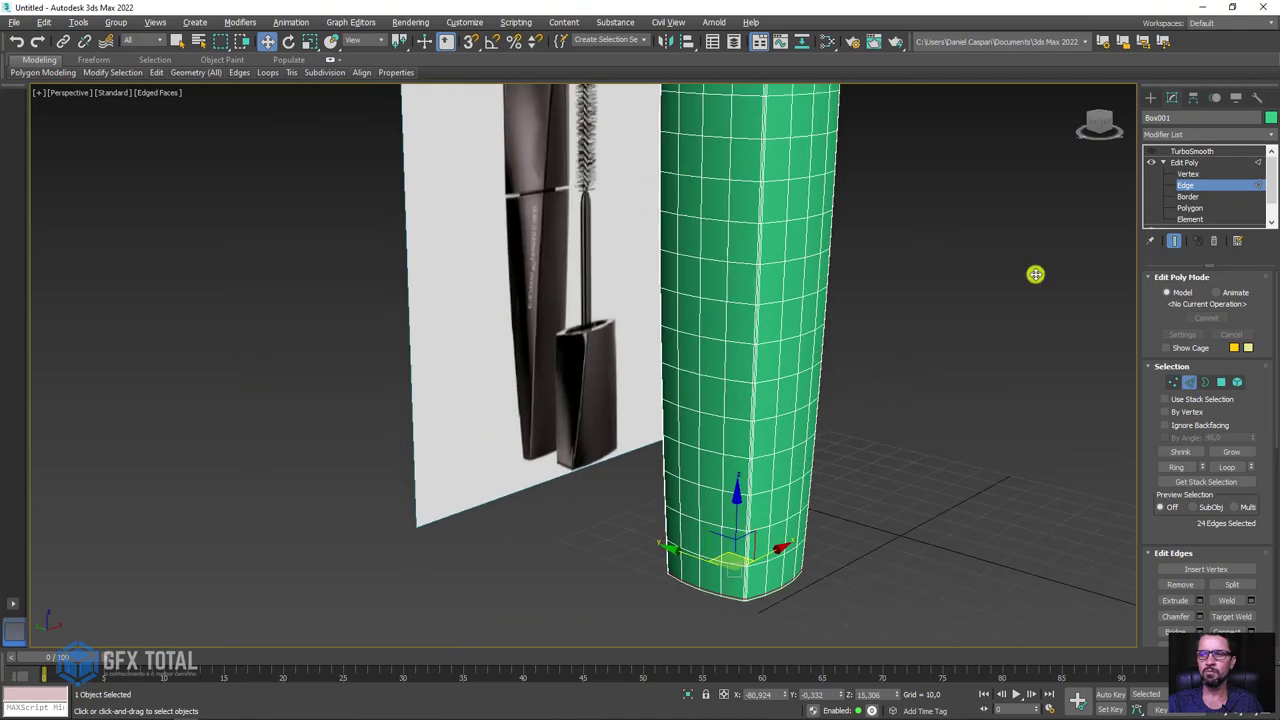
click(1184, 163)
click(1190, 151)
click(1151, 151)
mouse_move(857, 134)
alt+middle_down()
mouse_move(800, 303)
mouse_move(771, 520)
alt+middle_up()
Switch Box001's TurboSmooth off to reveal the coarse low-poly mesh
scroll(837, 371, up, 4)
scroll(780, 346, up, 2)
scroll(781, 351, down, 6)
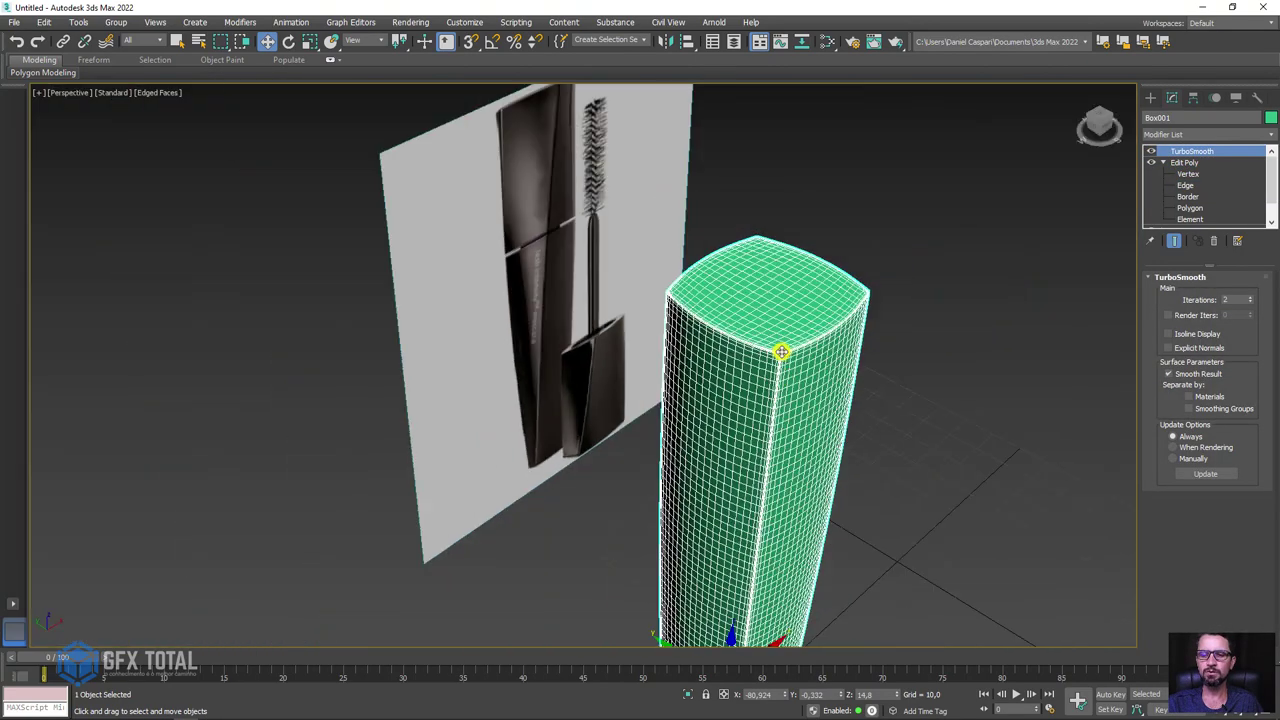
scroll(781, 351, down, 4)
alt+middle_drag(826, 380, 757, 349)
scroll(764, 331, up, 3)
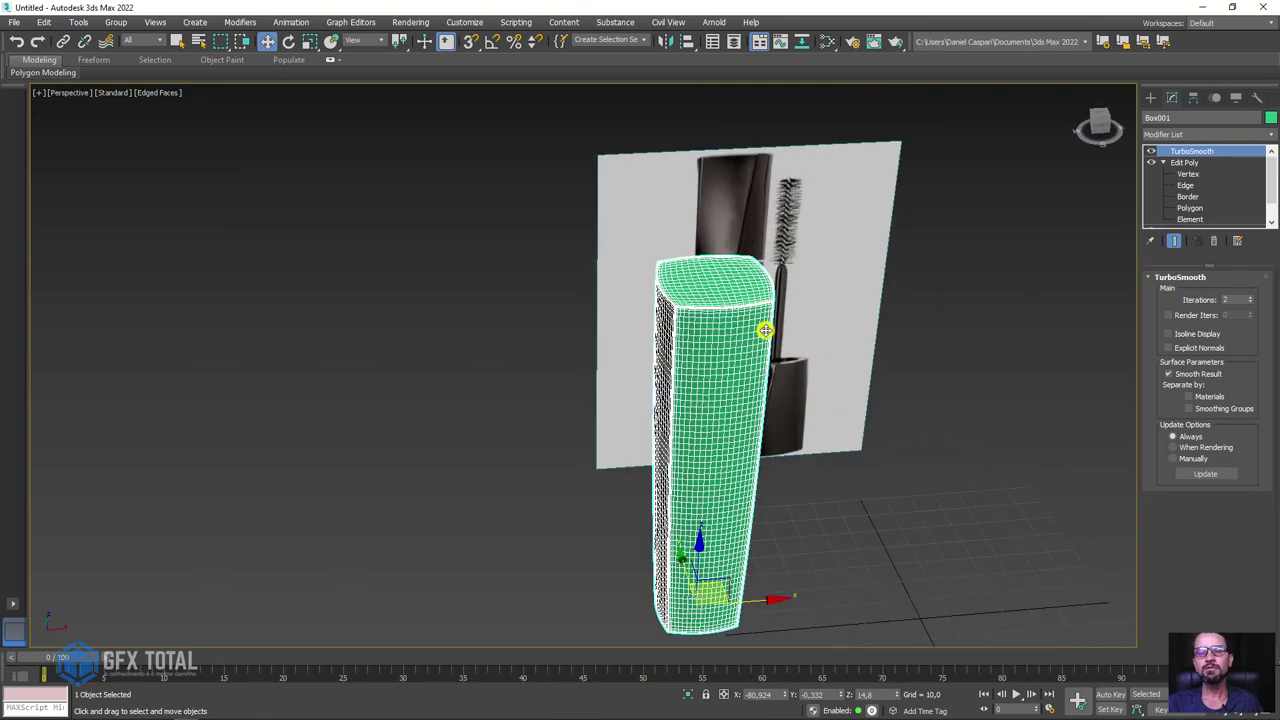
alt+middle_drag(703, 267, 564, 237)
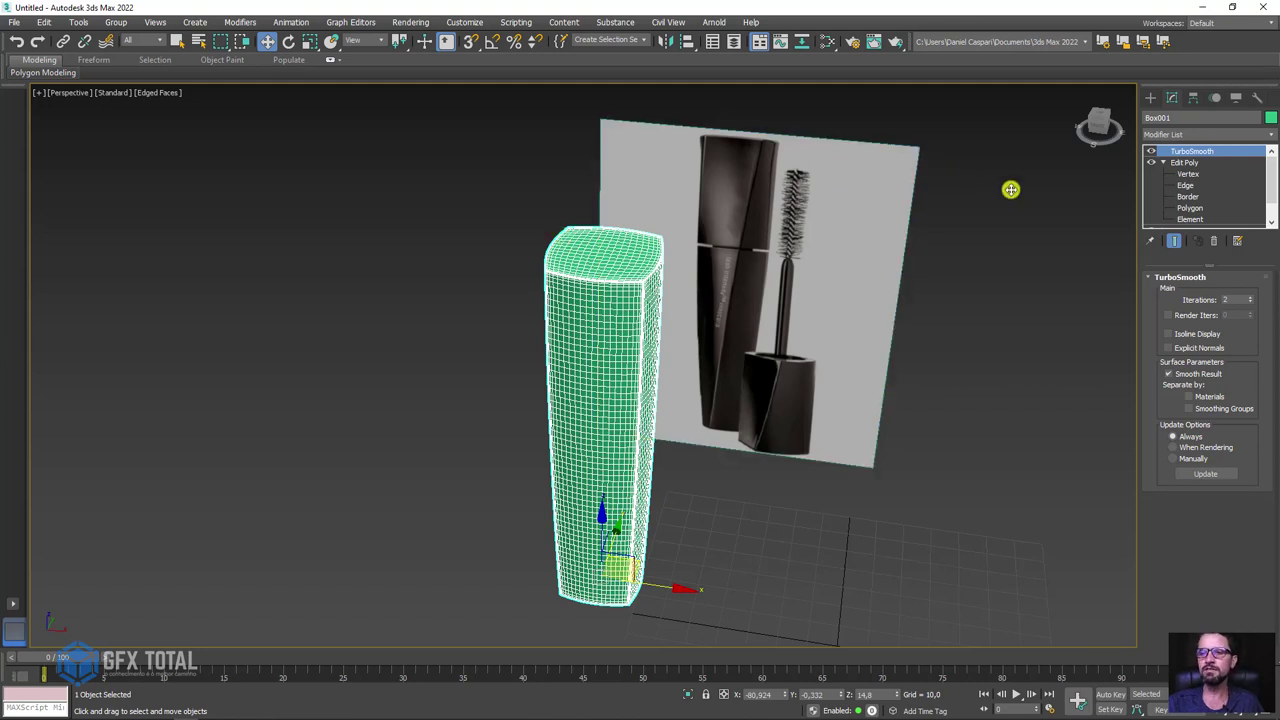
click(1151, 154)
Rotate the box slightly around its vertical Z axis
alt+middle_drag(603, 523, 571, 517)
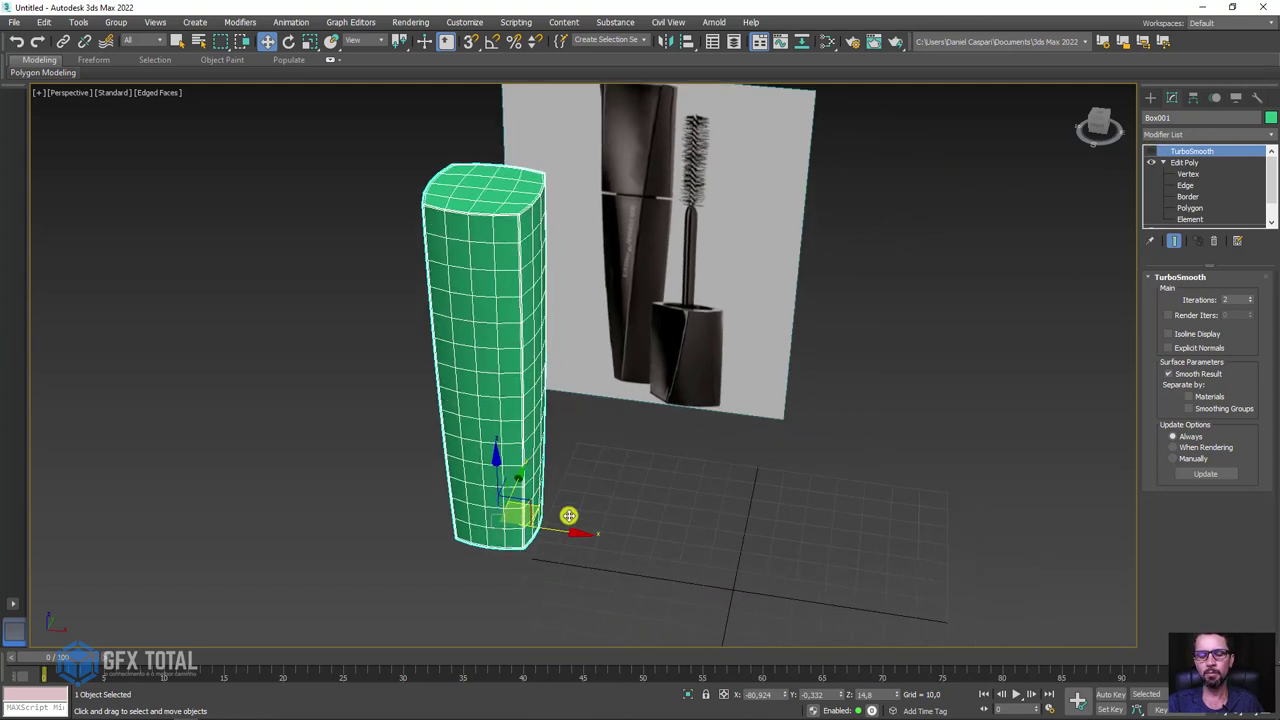
key(e)
mouse_move(491, 574)
mouse_down()
mouse_move(600, 557)
mouse_move(466, 566)
mouse_move(693, 521)
mouse_up()
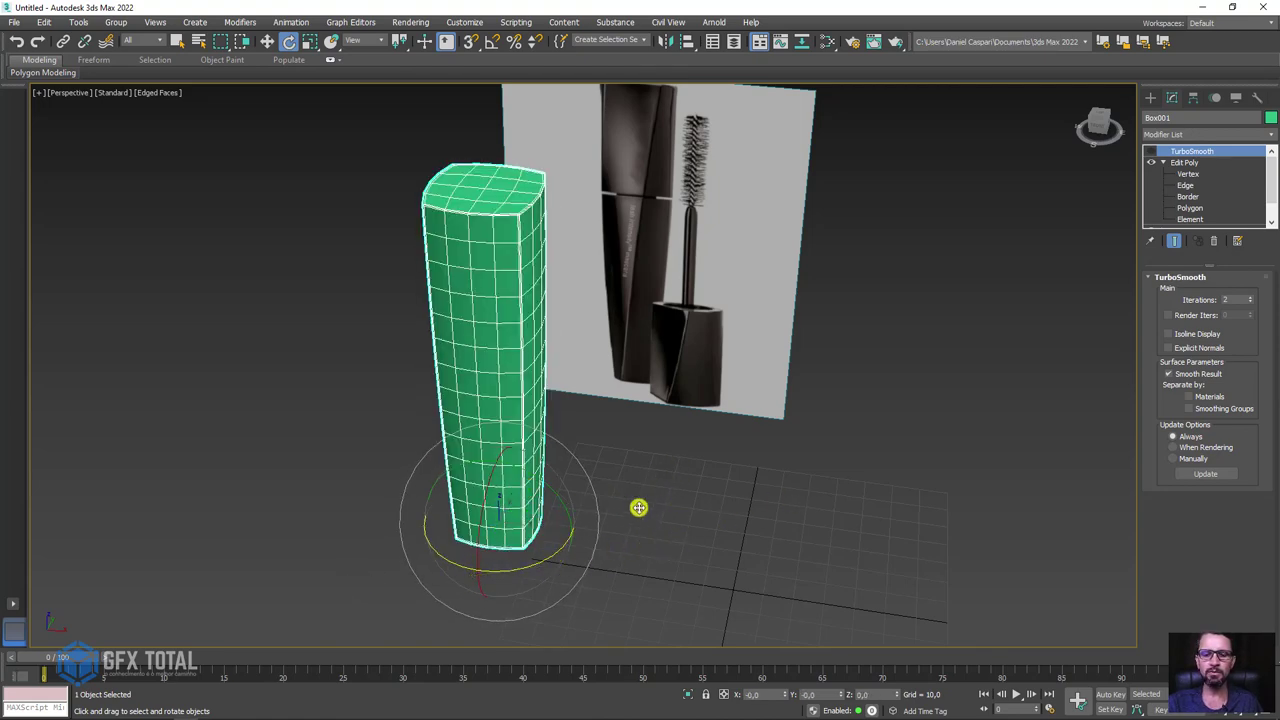
middle_drag(640, 506, 726, 485)
Add a Twist modifier above Edit Poly and set its angle to -60 about Z
click(1172, 162)
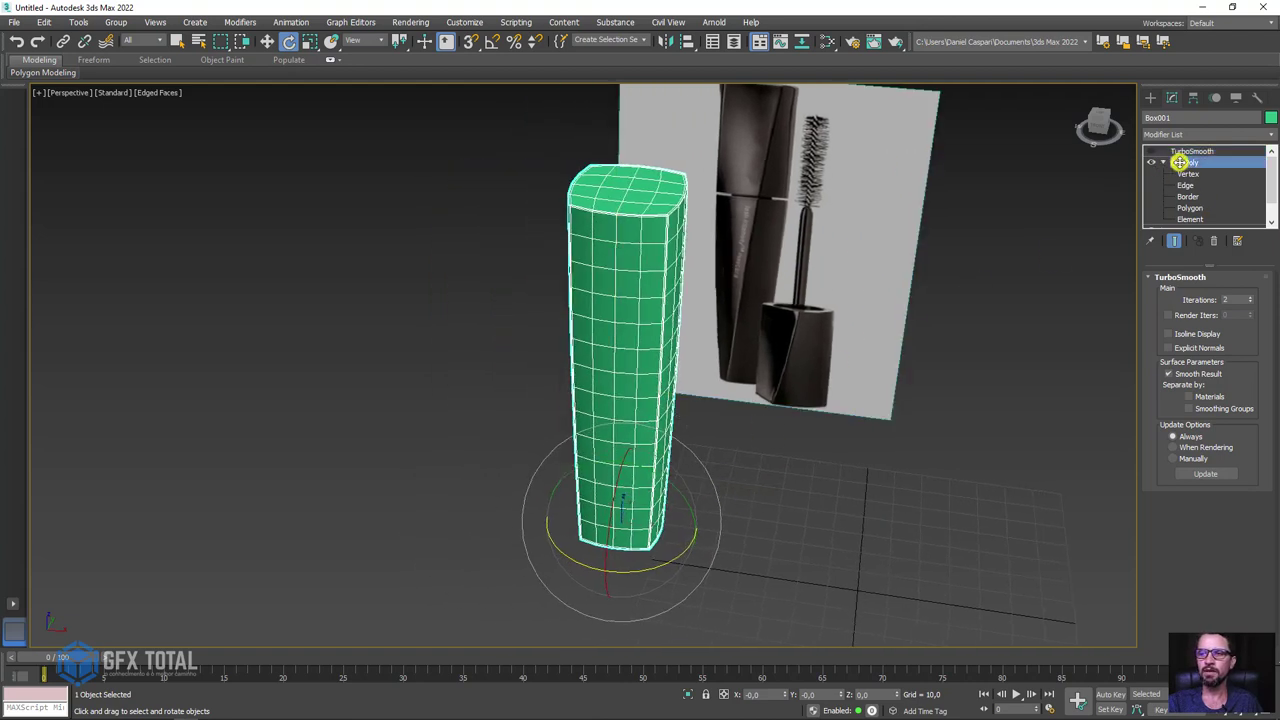
click(1161, 162)
click(1272, 133)
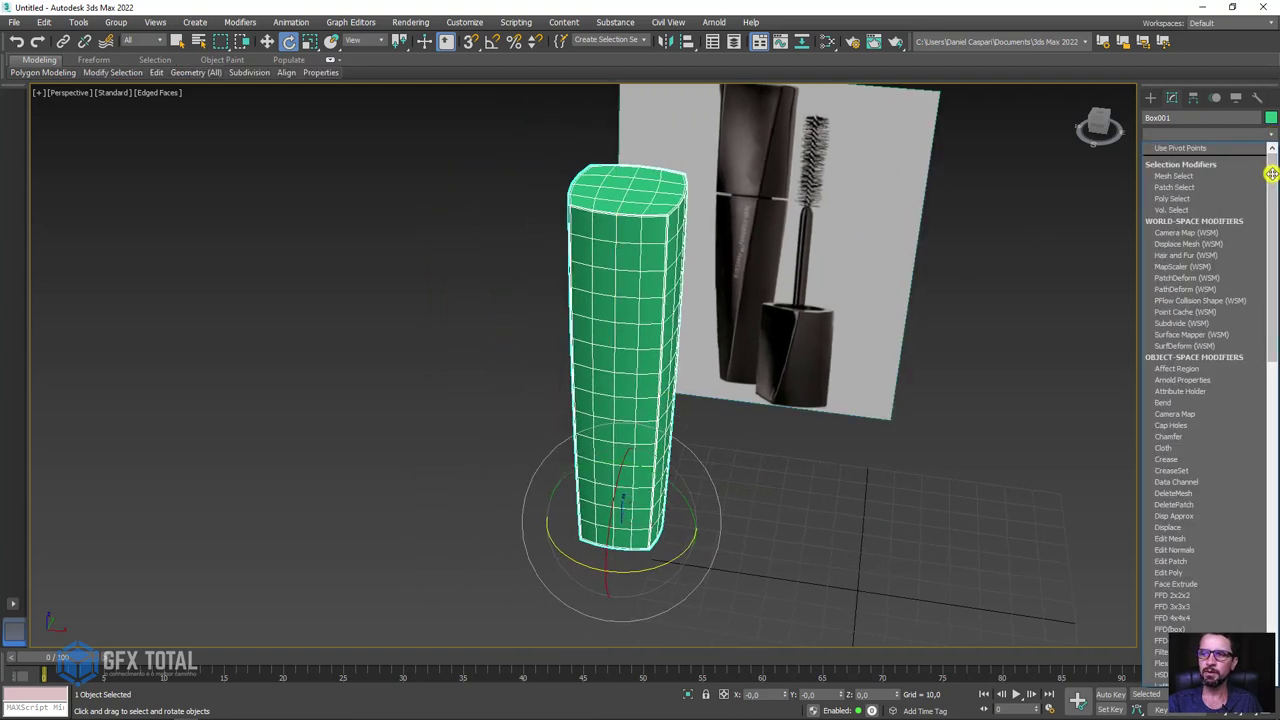
drag(1274, 180, 1274, 450)
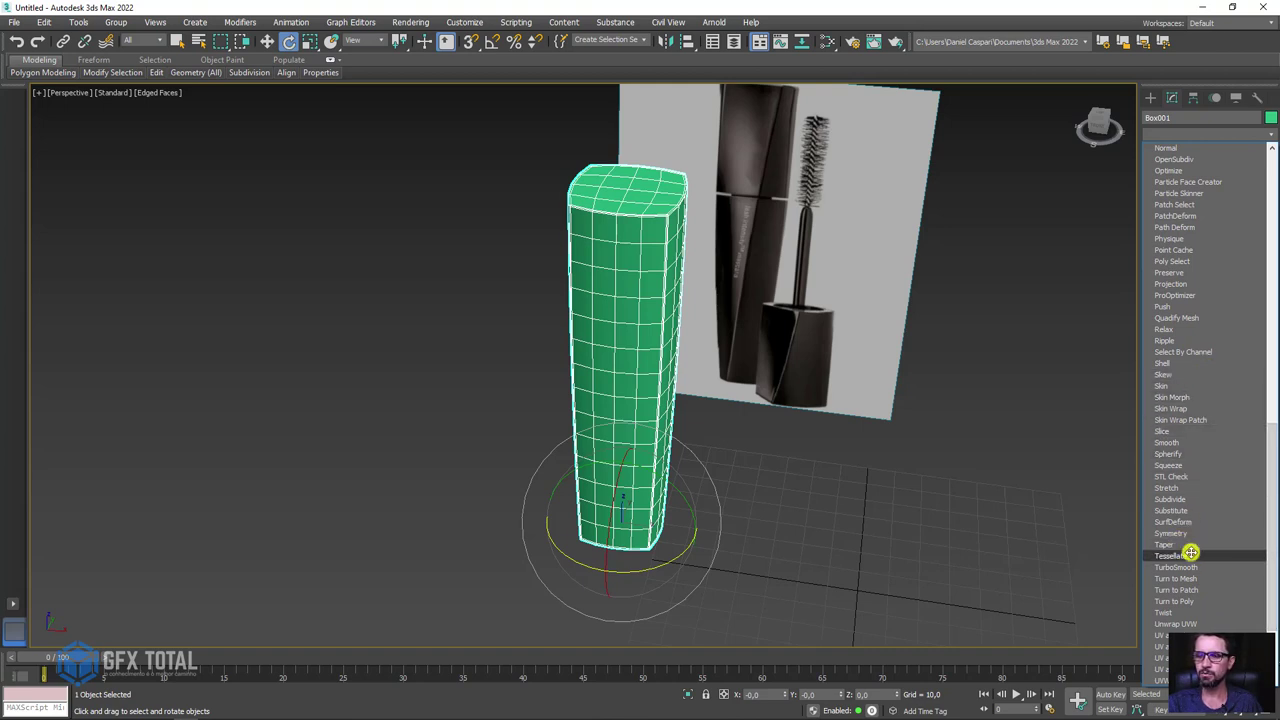
scroll(1178, 545, down, 2)
click(1177, 580)
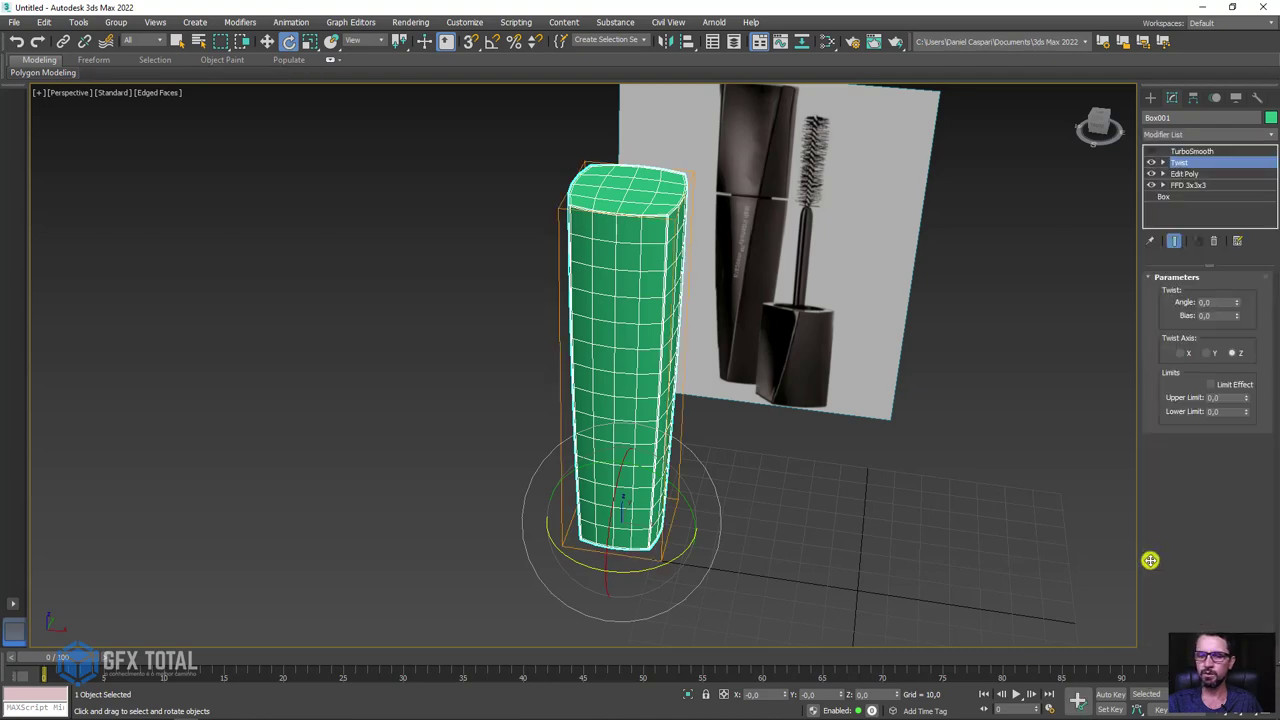
mouse_move(909, 560)
alt+middle_down()
mouse_move(843, 477)
mouse_move(984, 494)
mouse_move(1030, 460)
alt+middle_up()
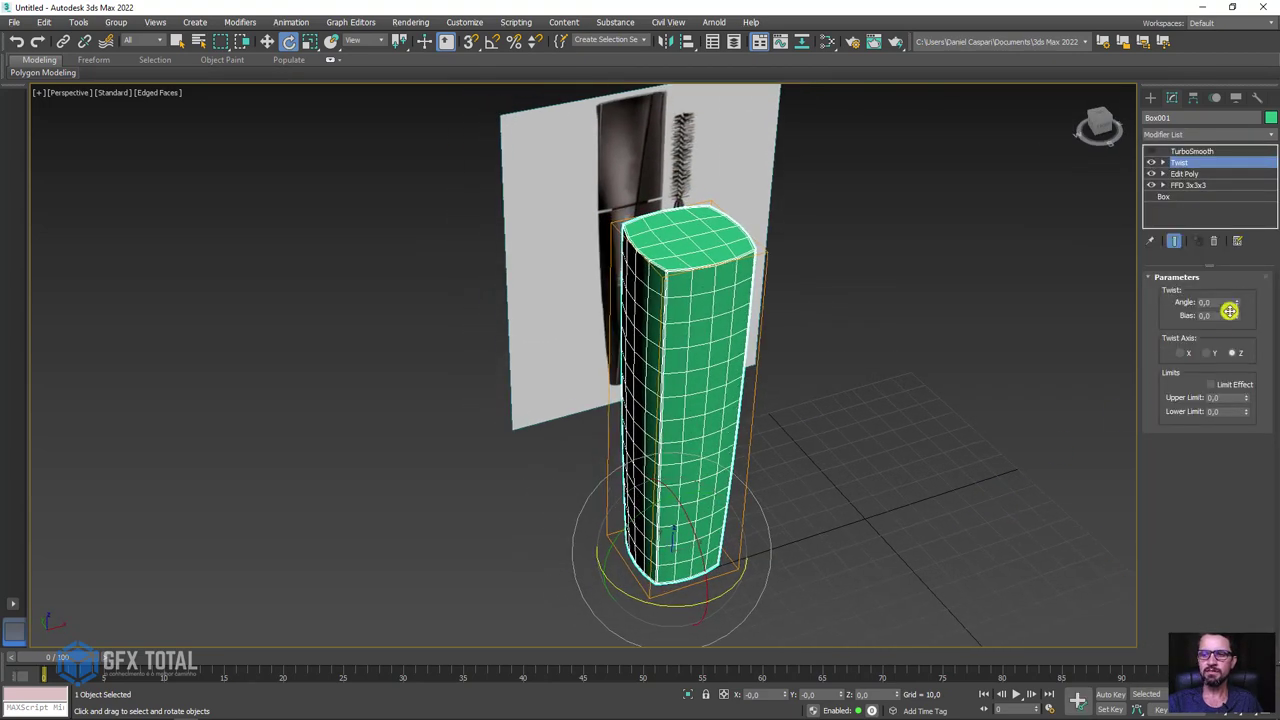
mouse_move(1238, 301)
mouse_down()
mouse_move(1237, 274)
mouse_move(1243, 349)
mouse_up()
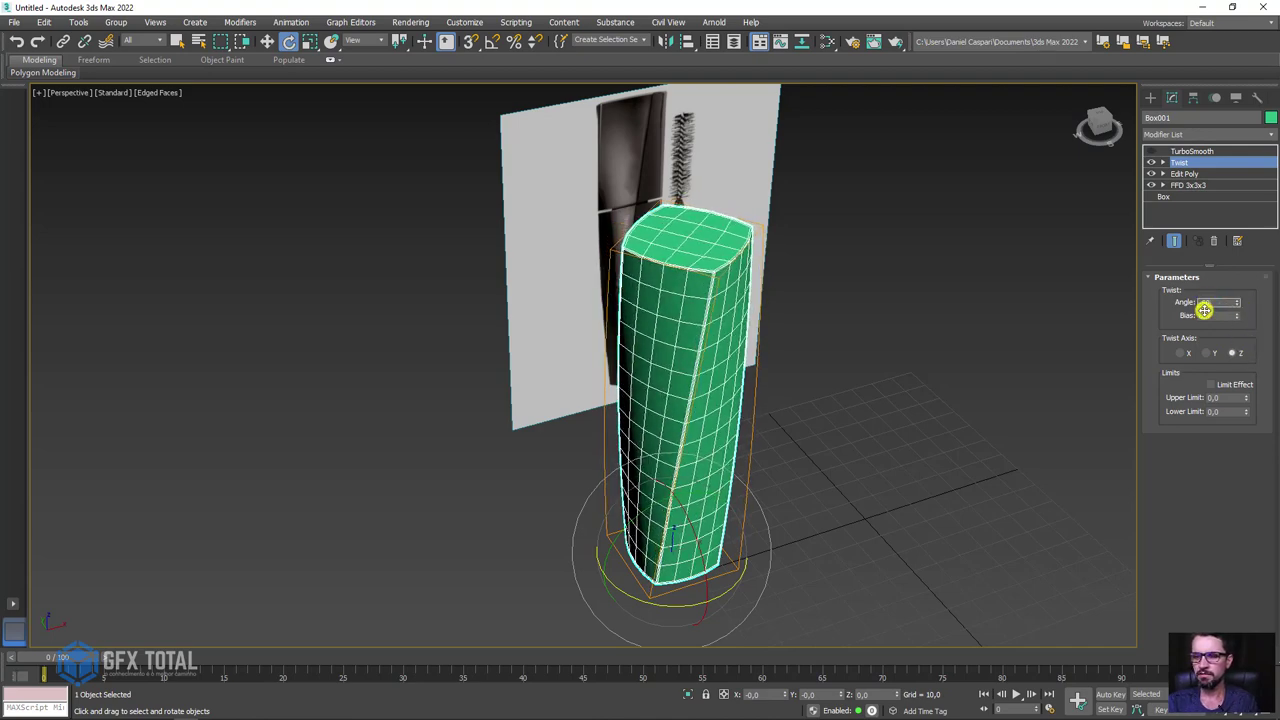
text(-60)
key(Return)
Inspect the twisted box from the Front view, nudging it slightly right
scroll(925, 390, down, 3)
alt+middle_drag(920, 397, 894, 411)
key(w)
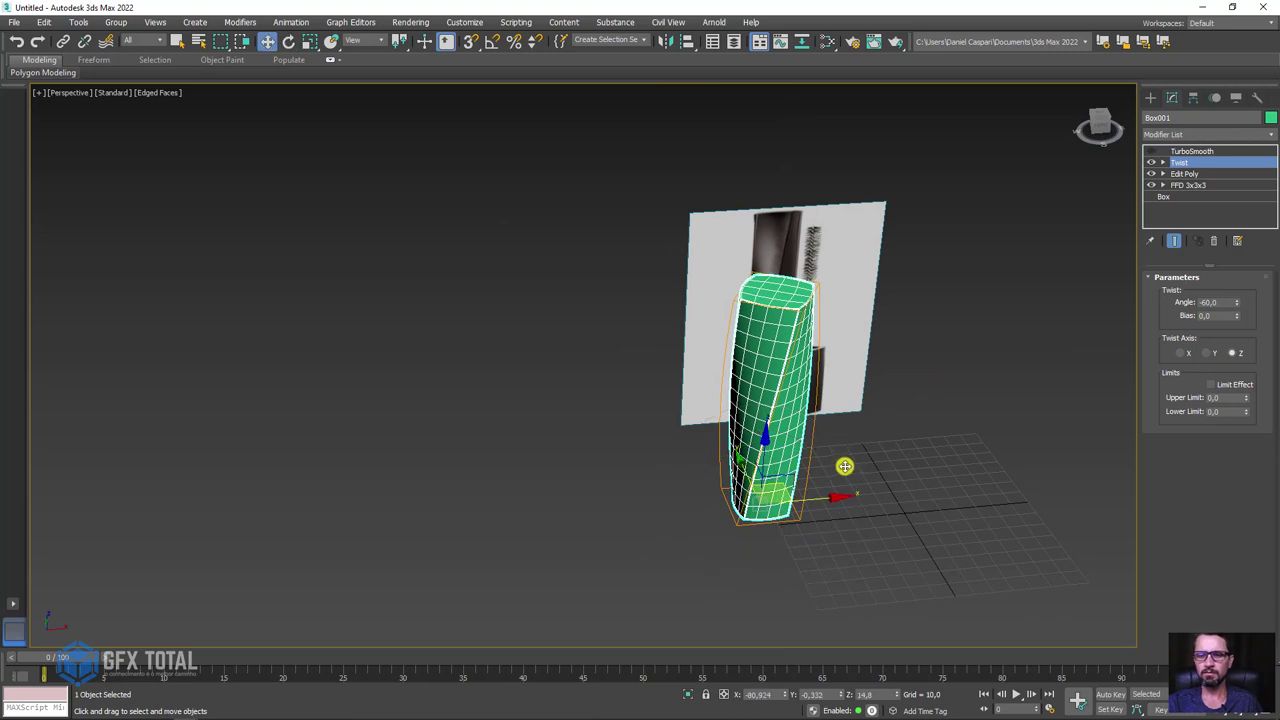
mouse_move(831, 500)
alt+middle_down()
mouse_move(877, 477)
mouse_move(854, 429)
mouse_move(935, 428)
alt+middle_up()
key(f)
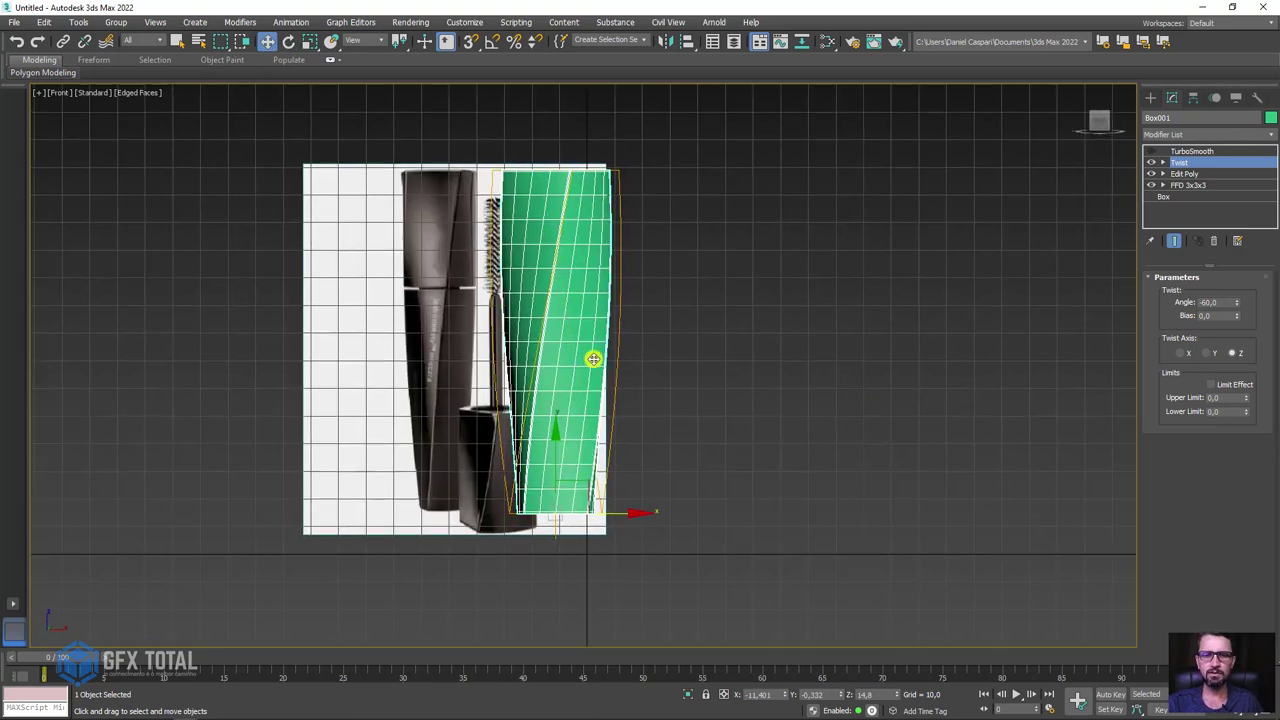
middle_drag(591, 357, 607, 361)
drag(632, 514, 642, 515)
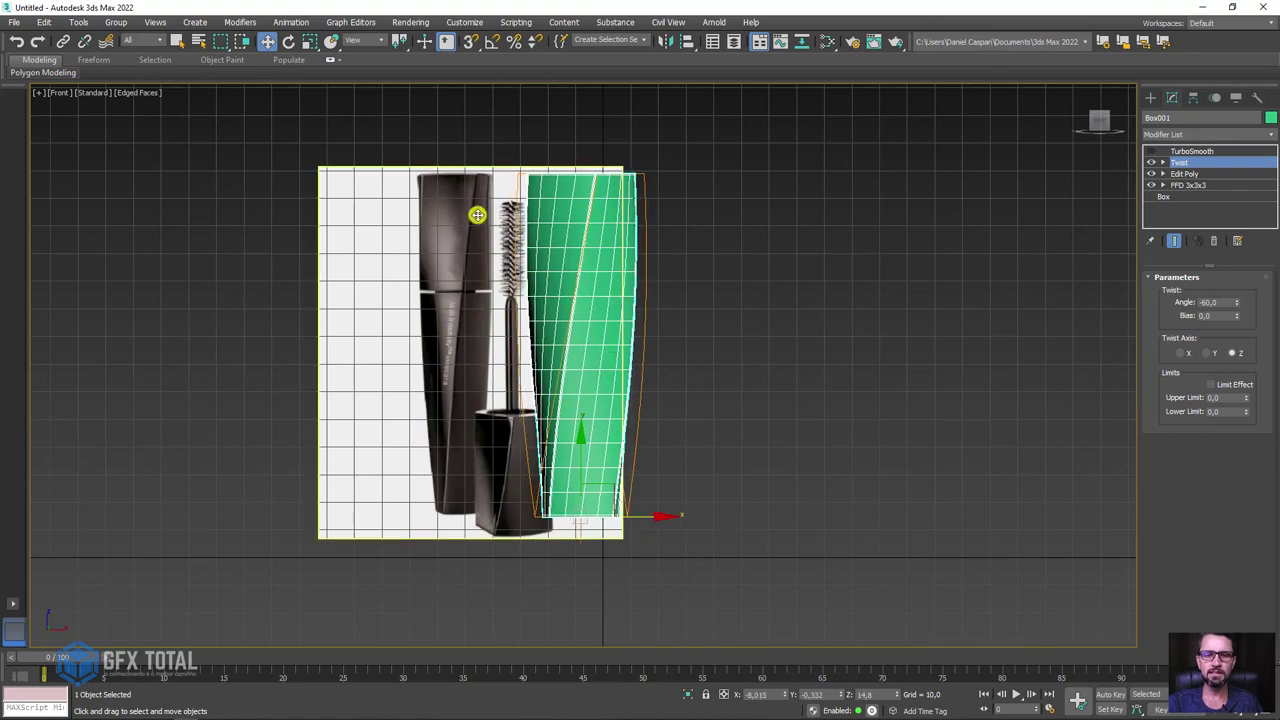
mouse_move(643, 266)
alt+middle_down()
mouse_move(651, 337)
mouse_move(634, 340)
mouse_move(674, 313)
alt+middle_up()
With Twist disabled, select the bottle element in Edit Poly, reshape it slightly, then re-enable Twist
click(1165, 162)
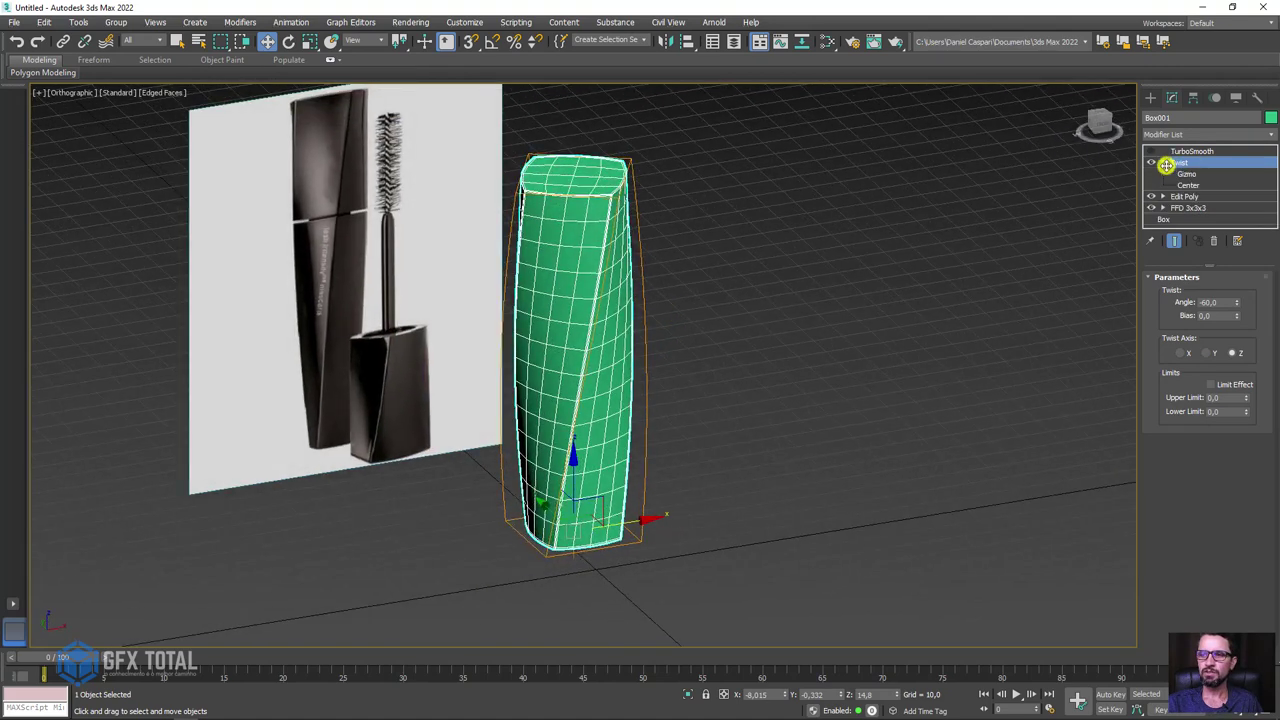
click(1166, 197)
click(1150, 162)
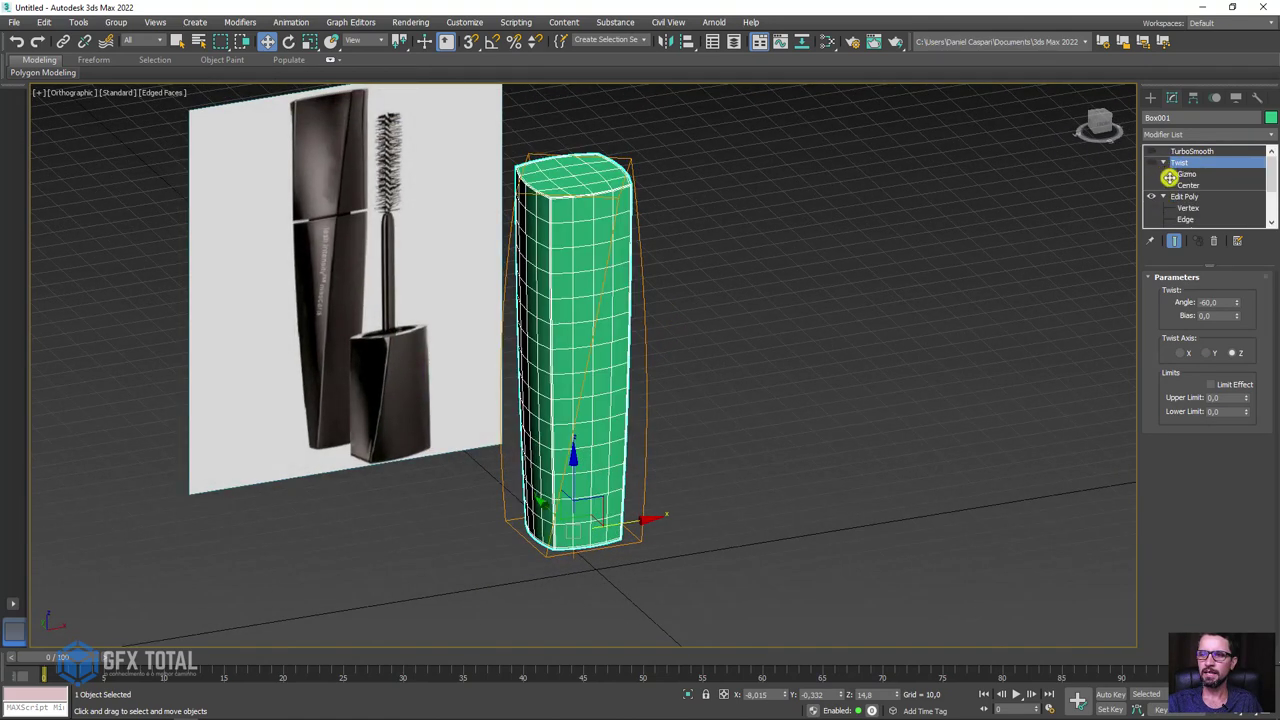
scroll(1185, 195, down, 3)
click(1190, 219)
click(586, 329)
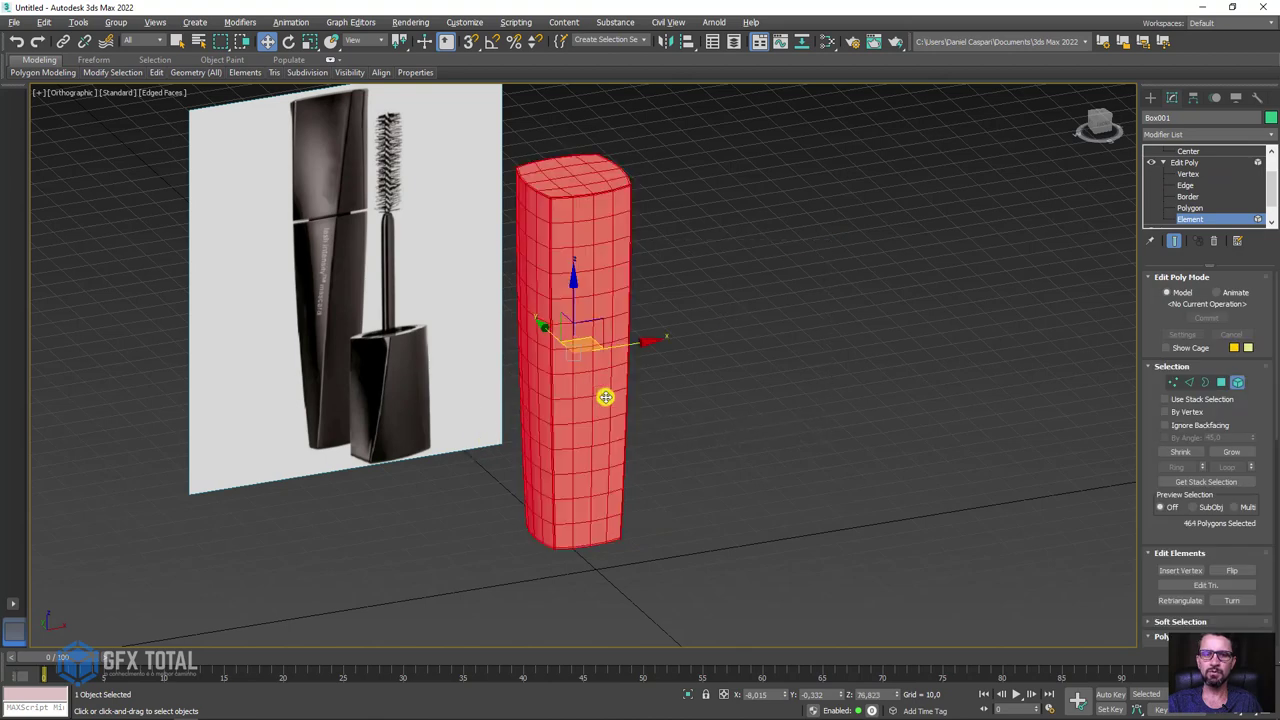
alt+middle_drag(586, 329, 580, 380)
scroll(575, 370, up, 2)
drag(542, 383, 557, 377)
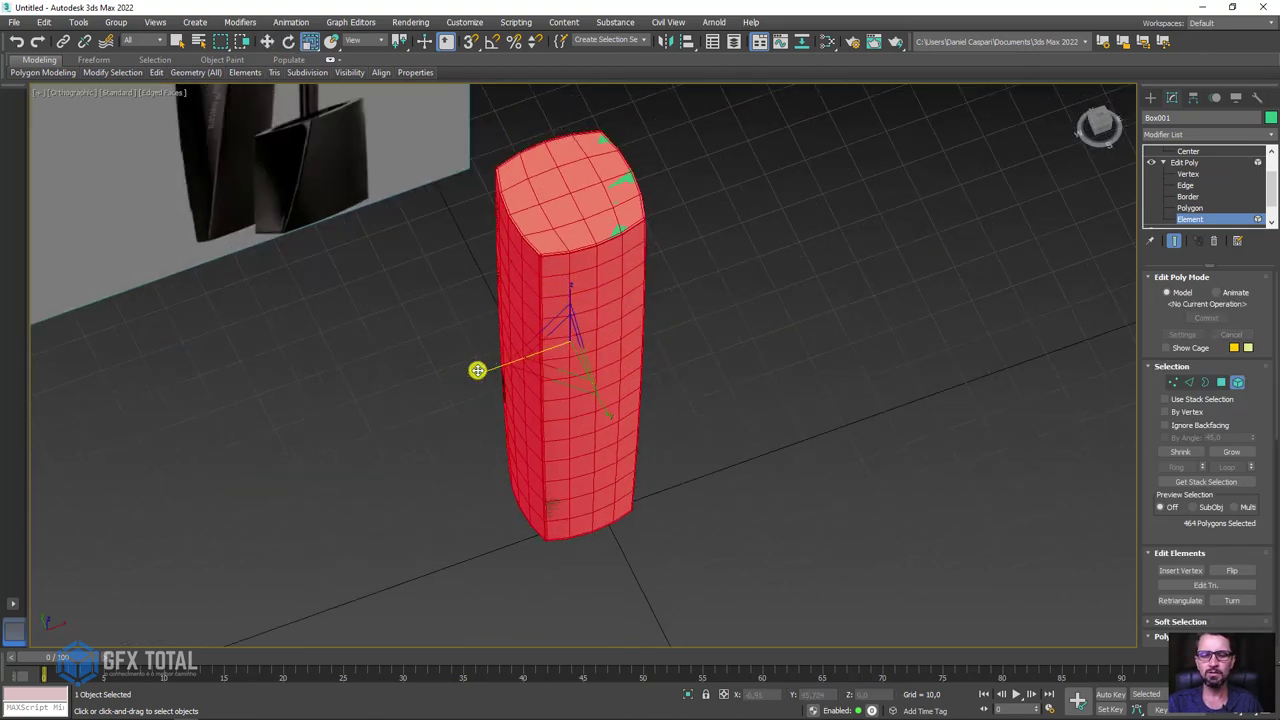
click(1188, 162)
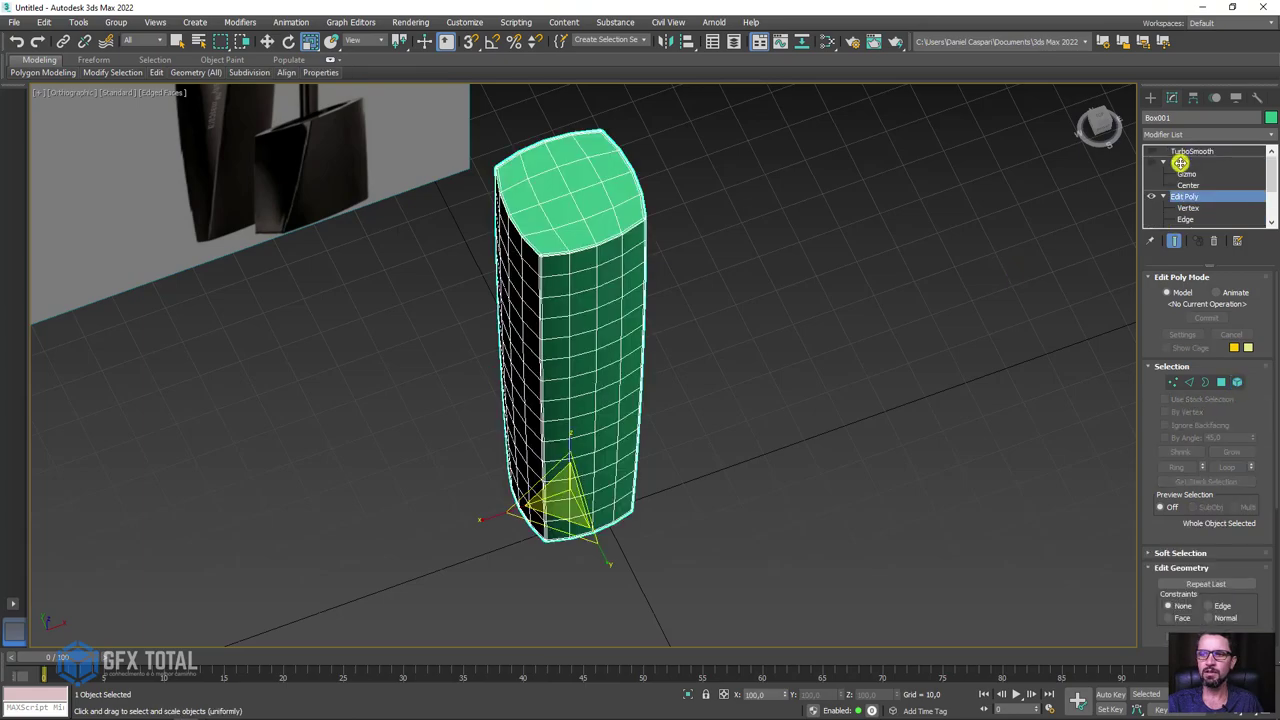
click(1182, 162)
click(1151, 162)
click(1163, 162)
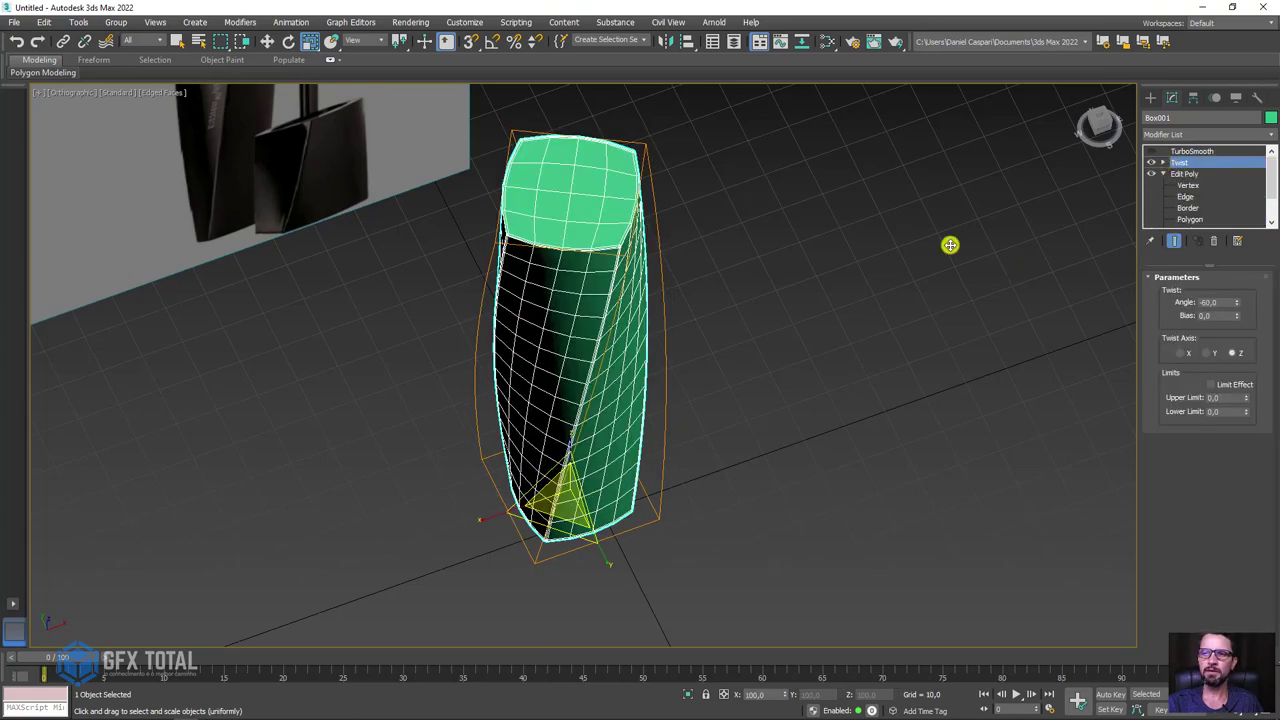
Return to the straight Front view and zoom to check the spiralled bottle
mouse_move(951, 243)
alt+middle_down()
mouse_move(770, 236)
mouse_move(736, 247)
alt+middle_up()
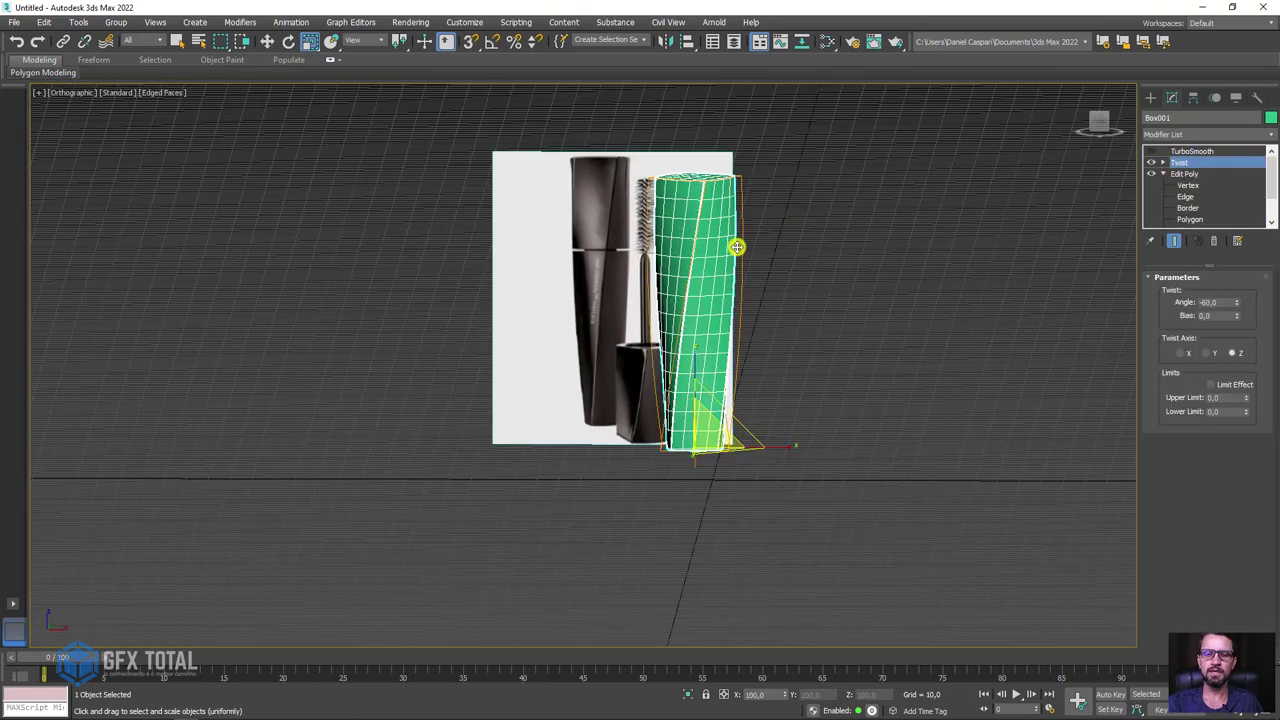
key(f)
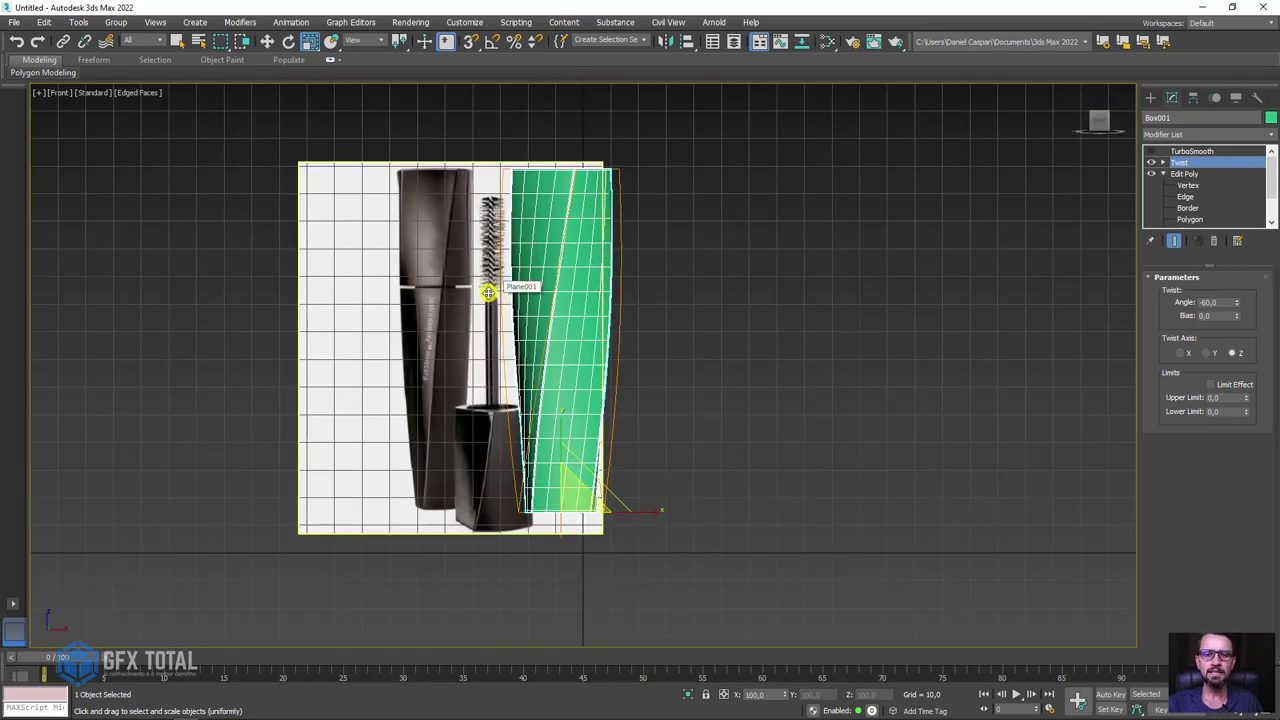
scroll(488, 292, up, 3)
scroll(524, 289, up, 3)
scroll(513, 294, down, 2)
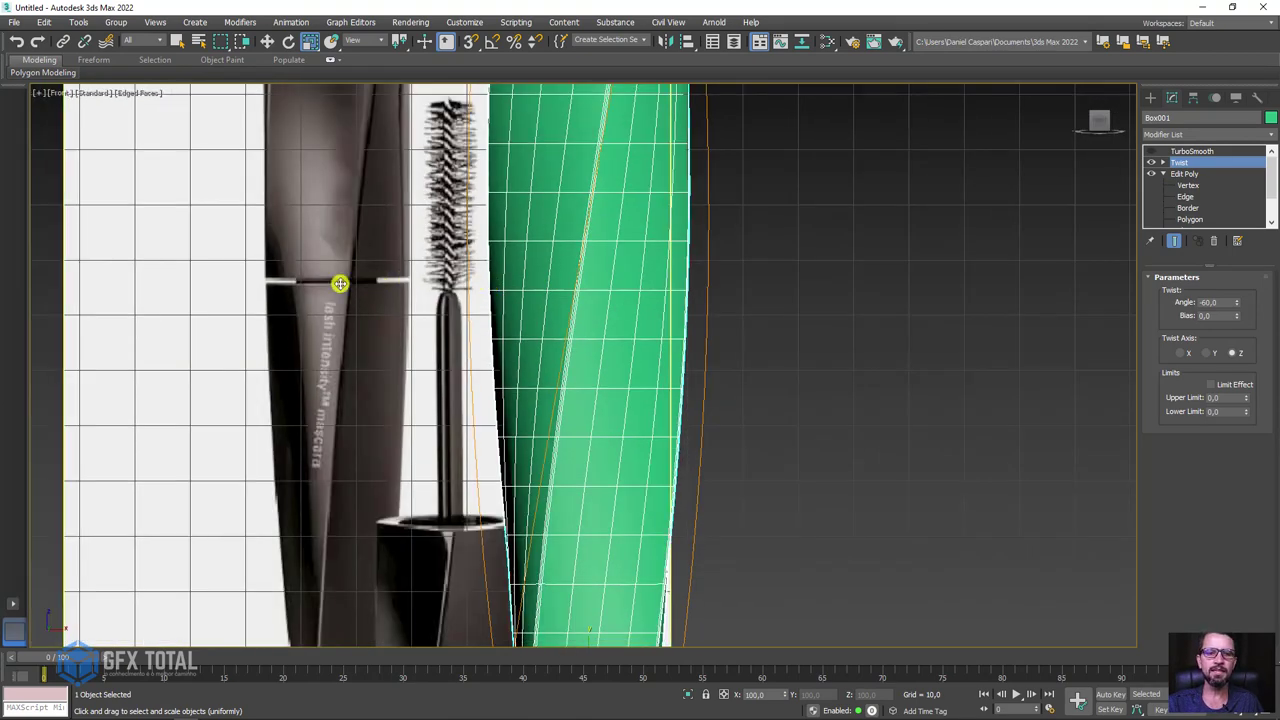
drag(494, 277, 782, 272)
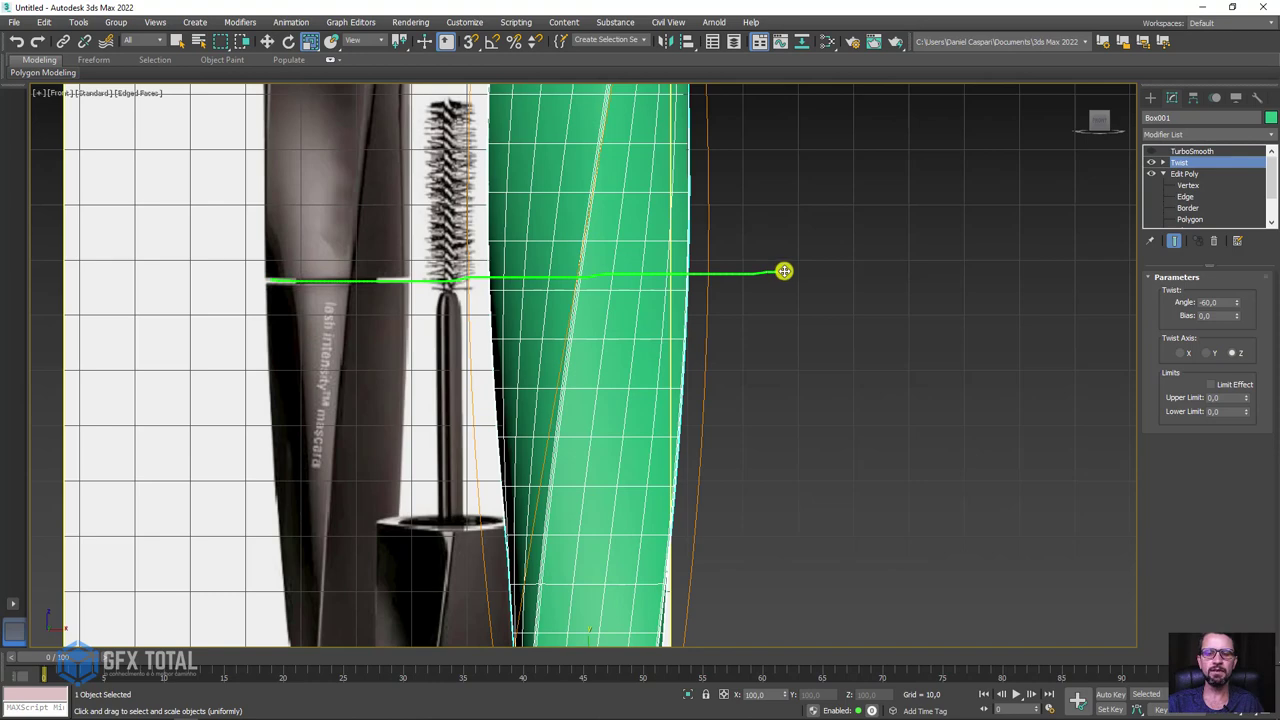
scroll(517, 283, up, 3)
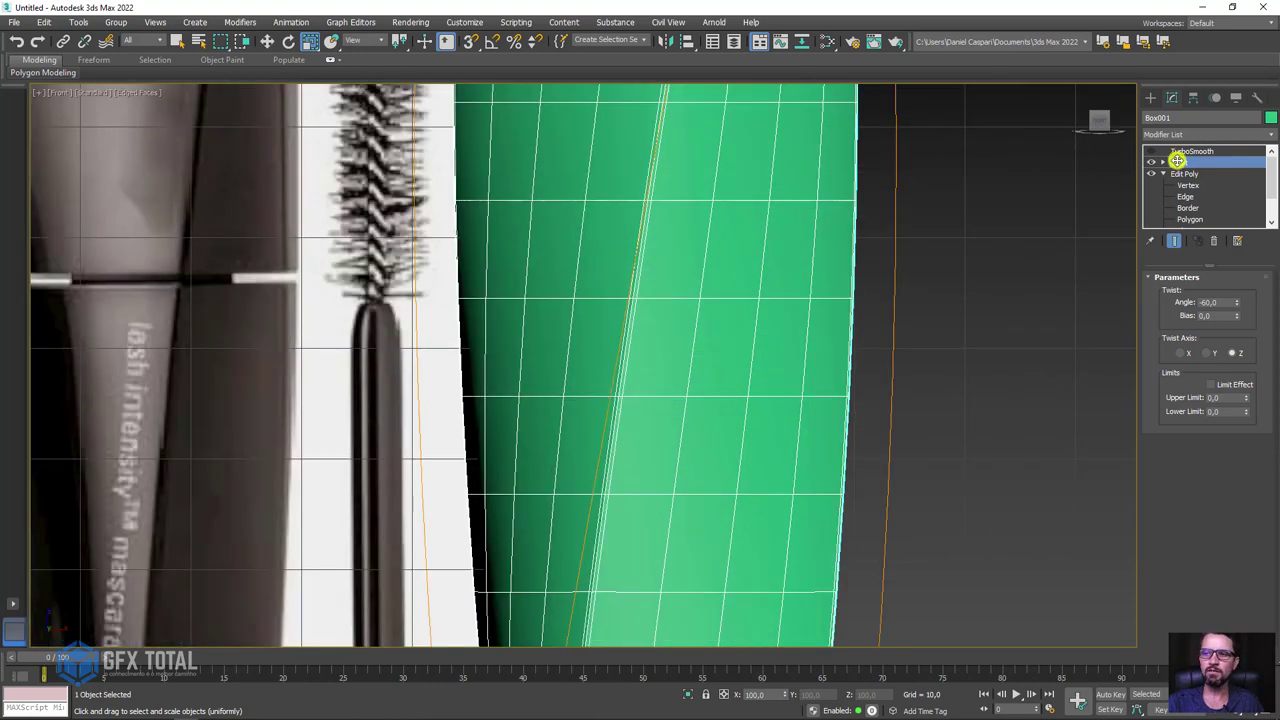
Add another Edit Poly above the Twist and insert an edge loop at the cap seam height
click(1255, 135)
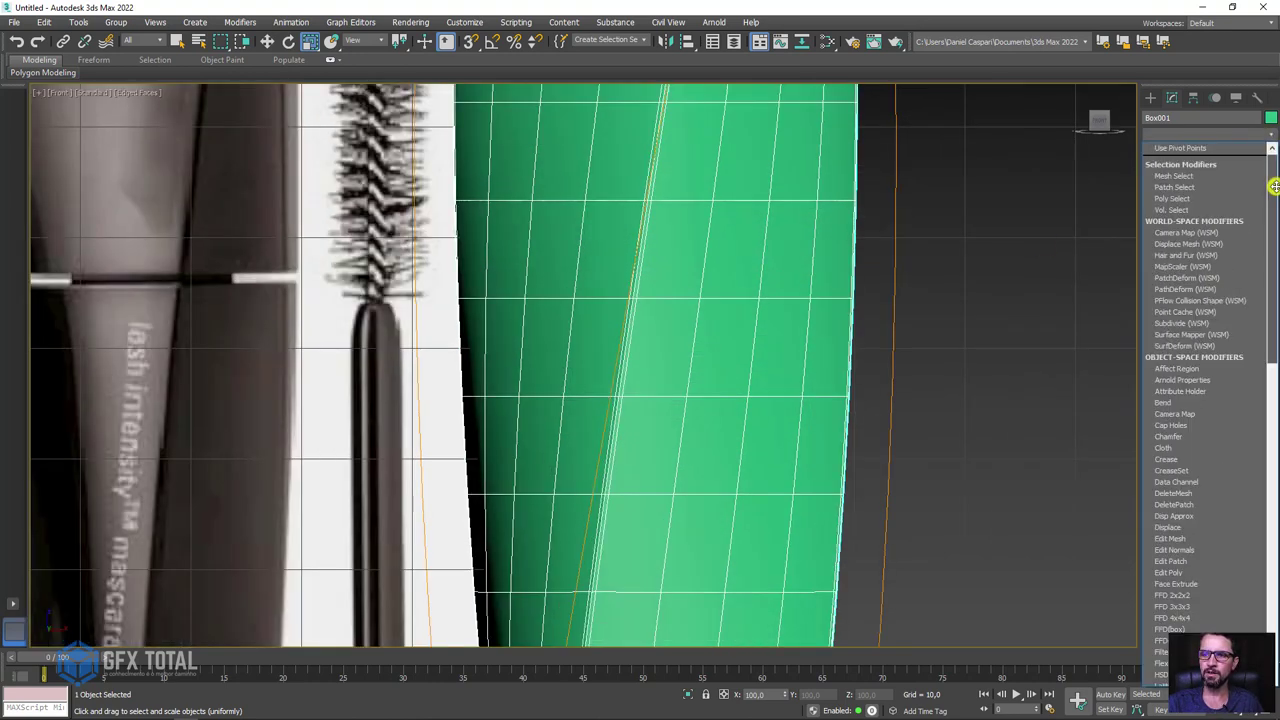
scroll(1180, 410, down, 5)
click(1182, 443)
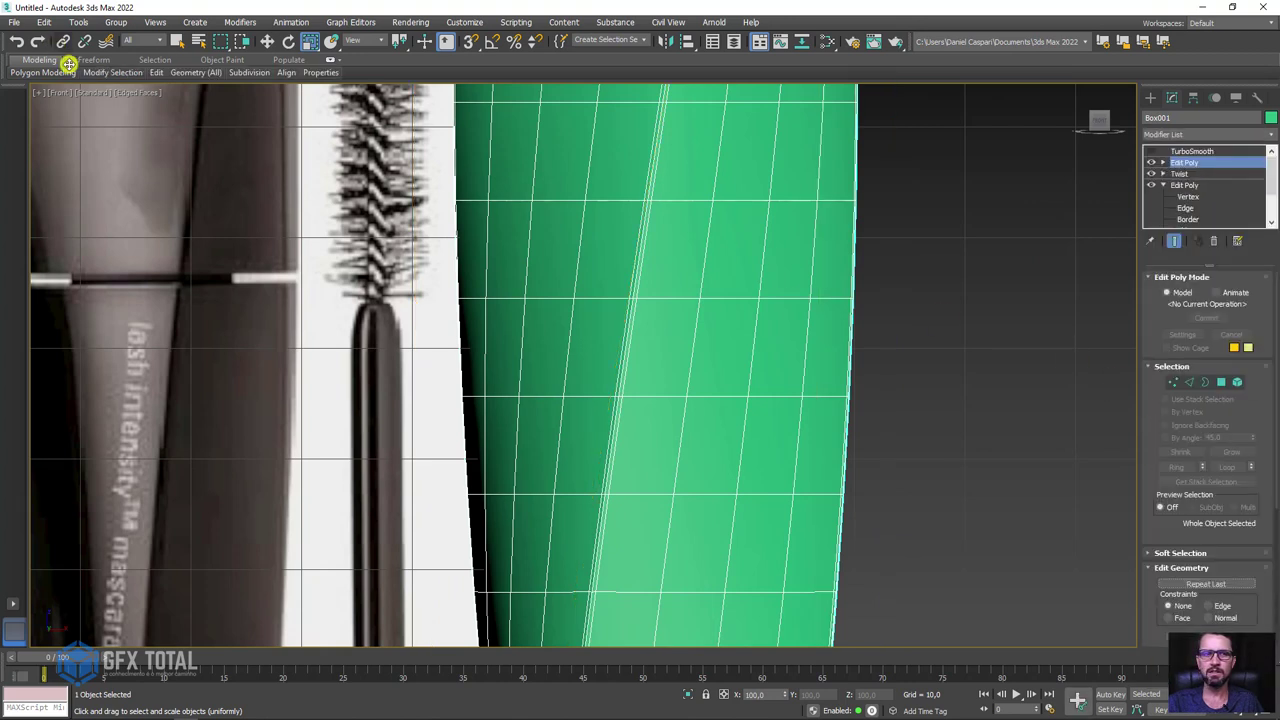
click(157, 72)
click(262, 98)
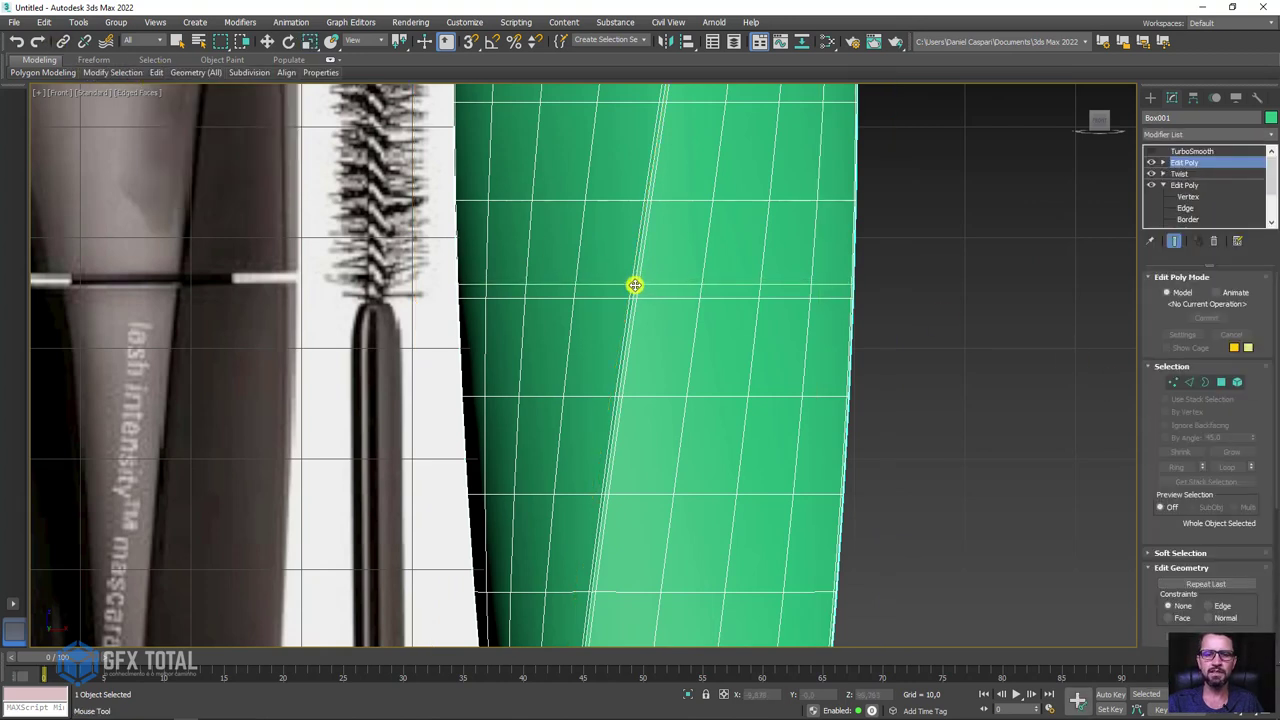
click(635, 281)
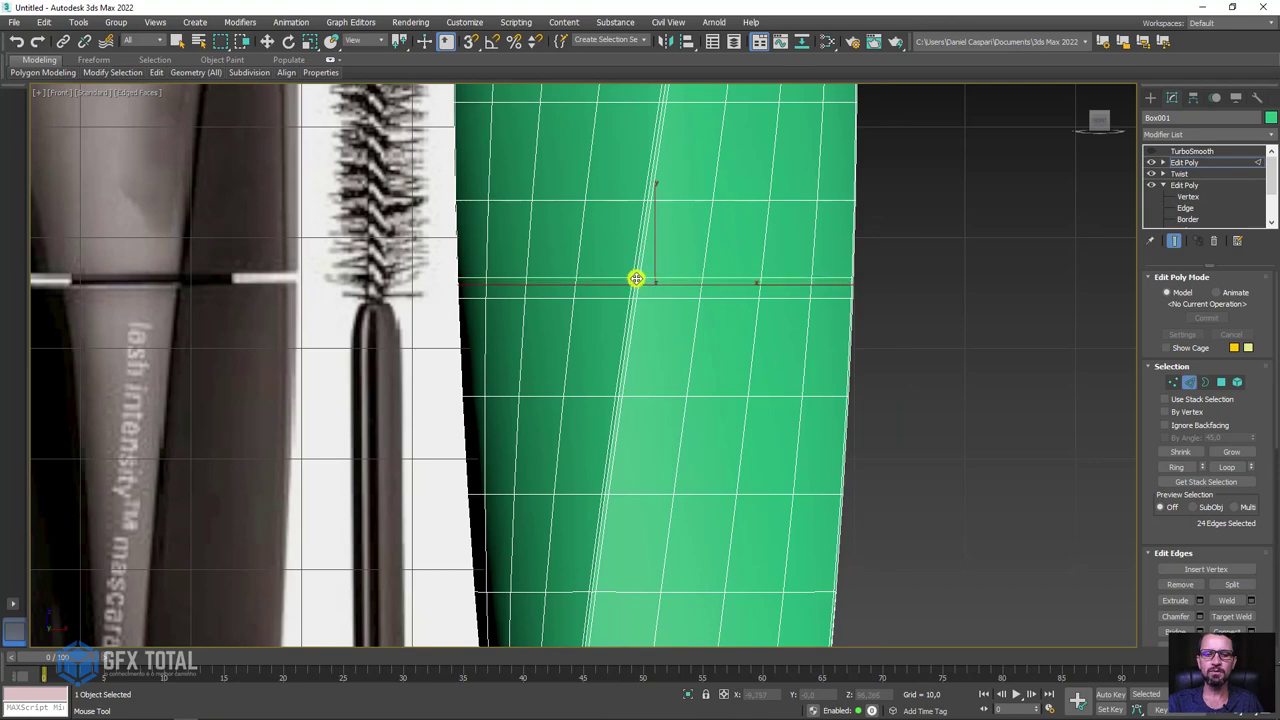
right_click(636, 278)
scroll(635, 279, up, 5)
key(w)
Select the ring of cap seam edges, then clear that edge selection
click(632, 286)
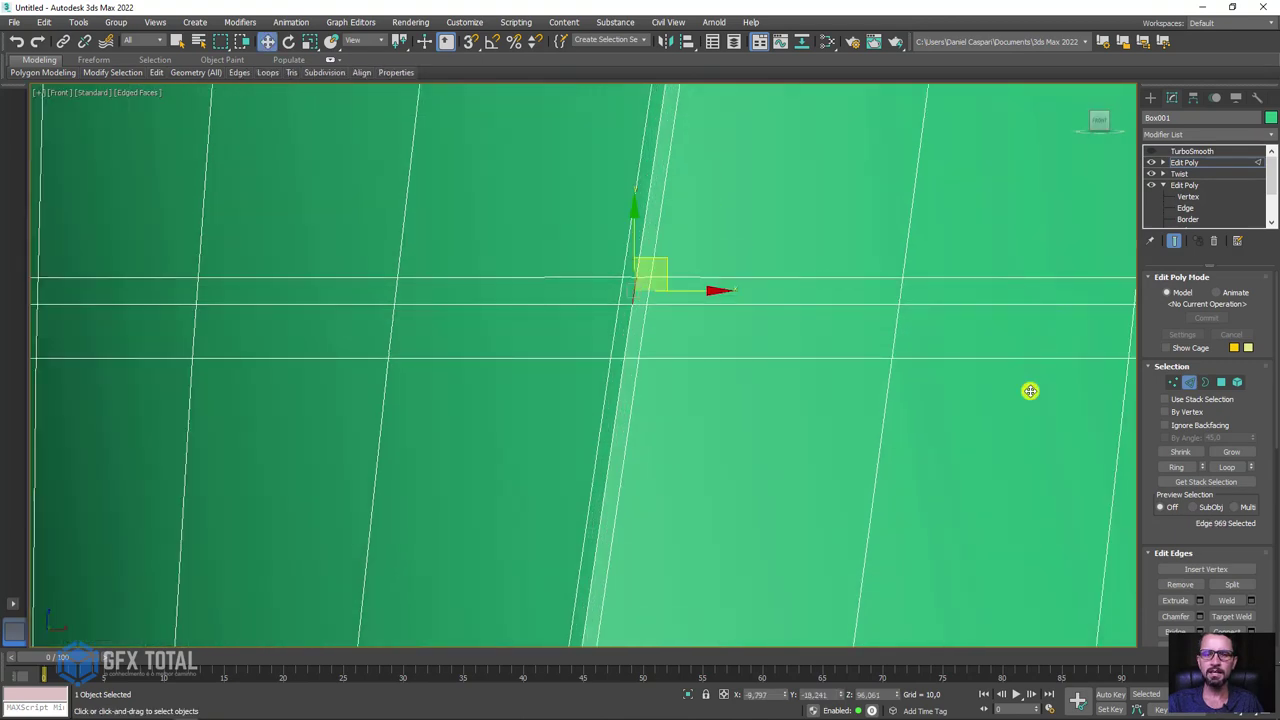
click(1174, 467)
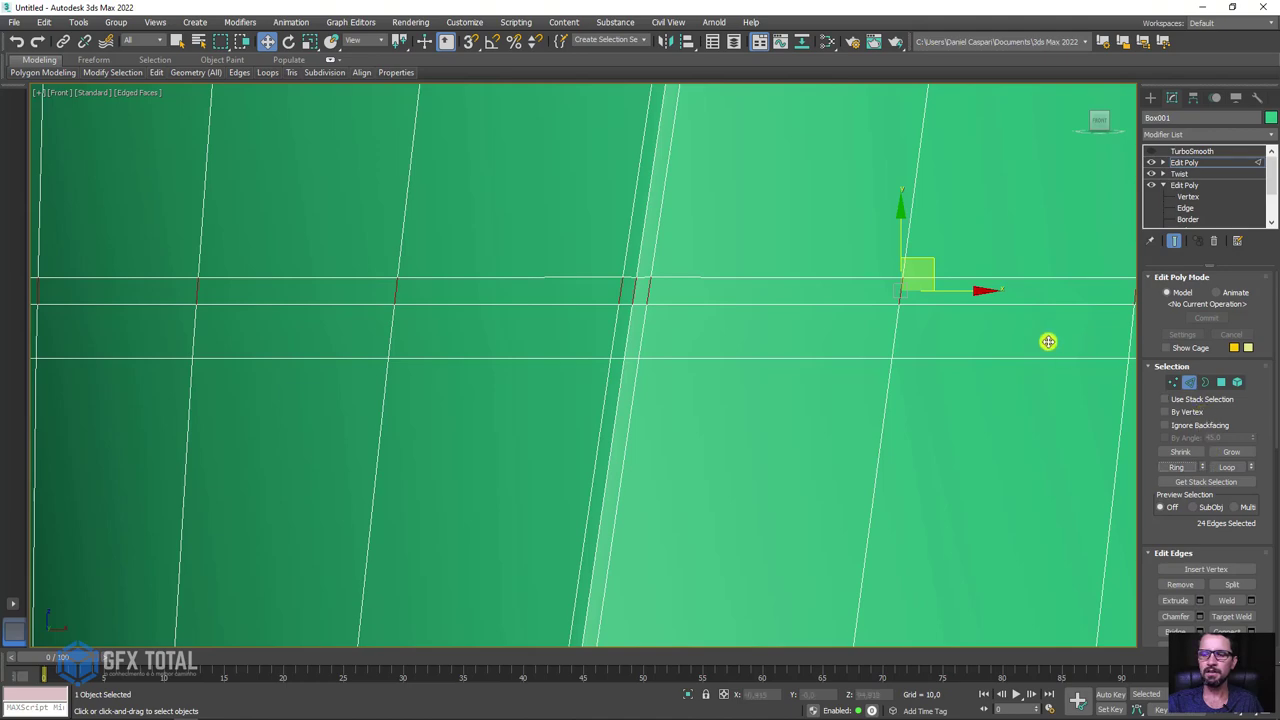
scroll(1048, 341, down, 4)
click(986, 337)
scroll(991, 331, down, 3)
scroll(914, 343, down, 2)
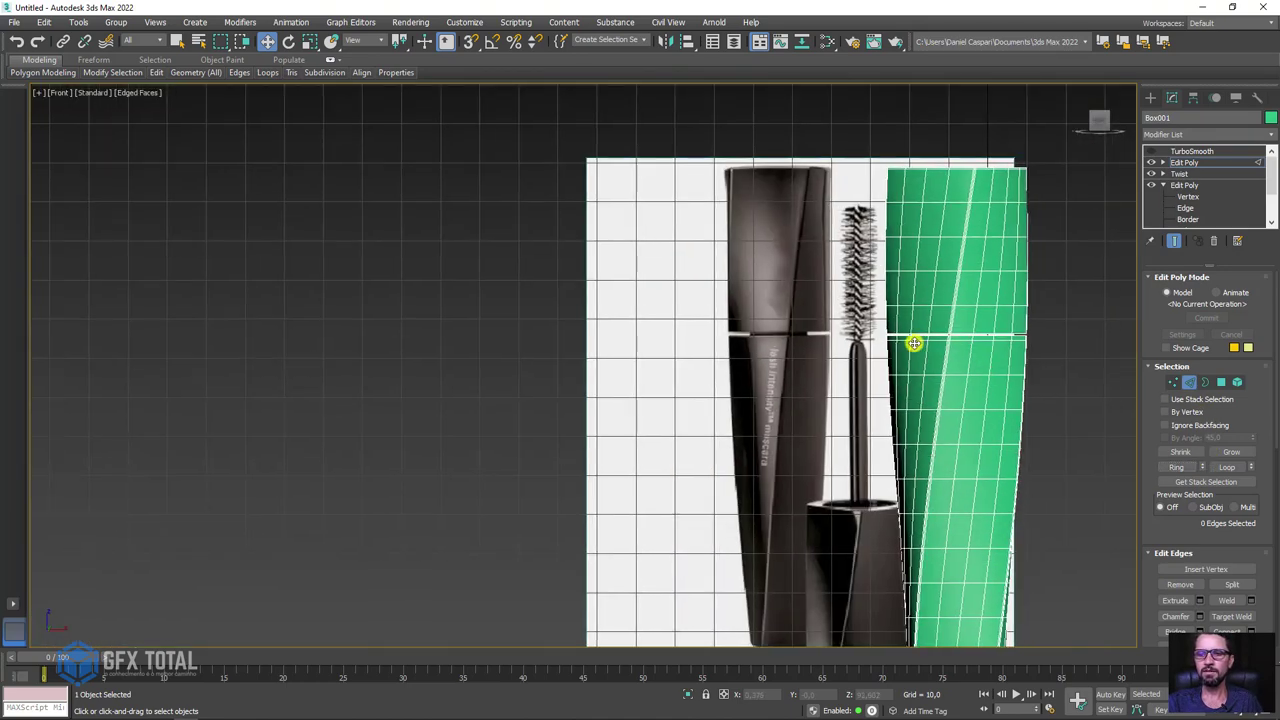
scroll(914, 343, down, 2)
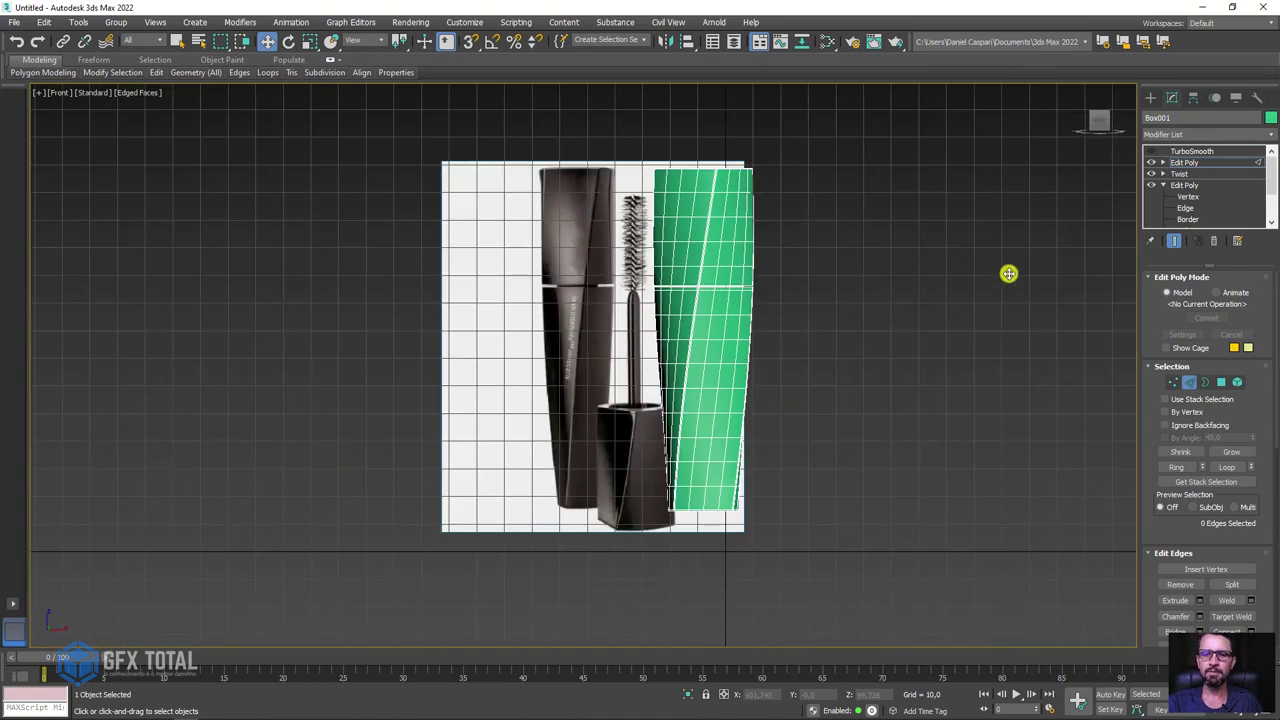
Select the top cap element and detach it as a separate object named 'tampa'
click(1178, 166)
alt+middle_drag(1026, 283, 1090, 333)
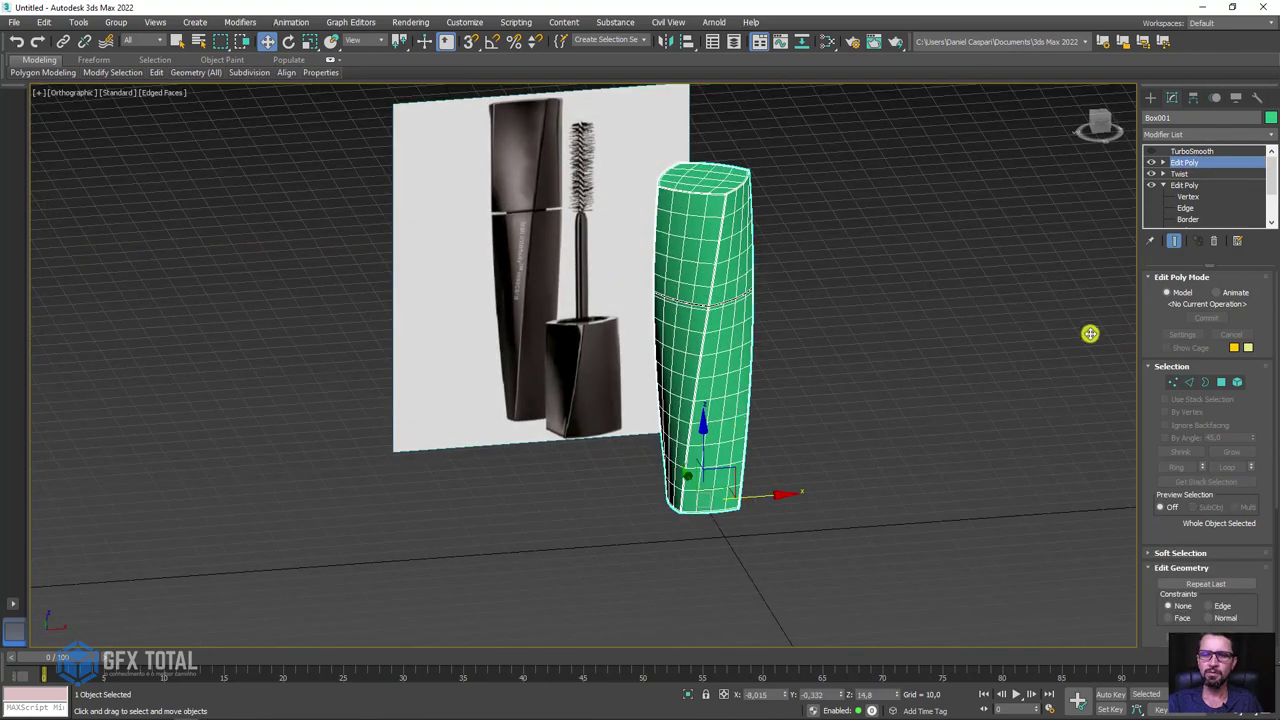
click(1231, 382)
click(734, 249)
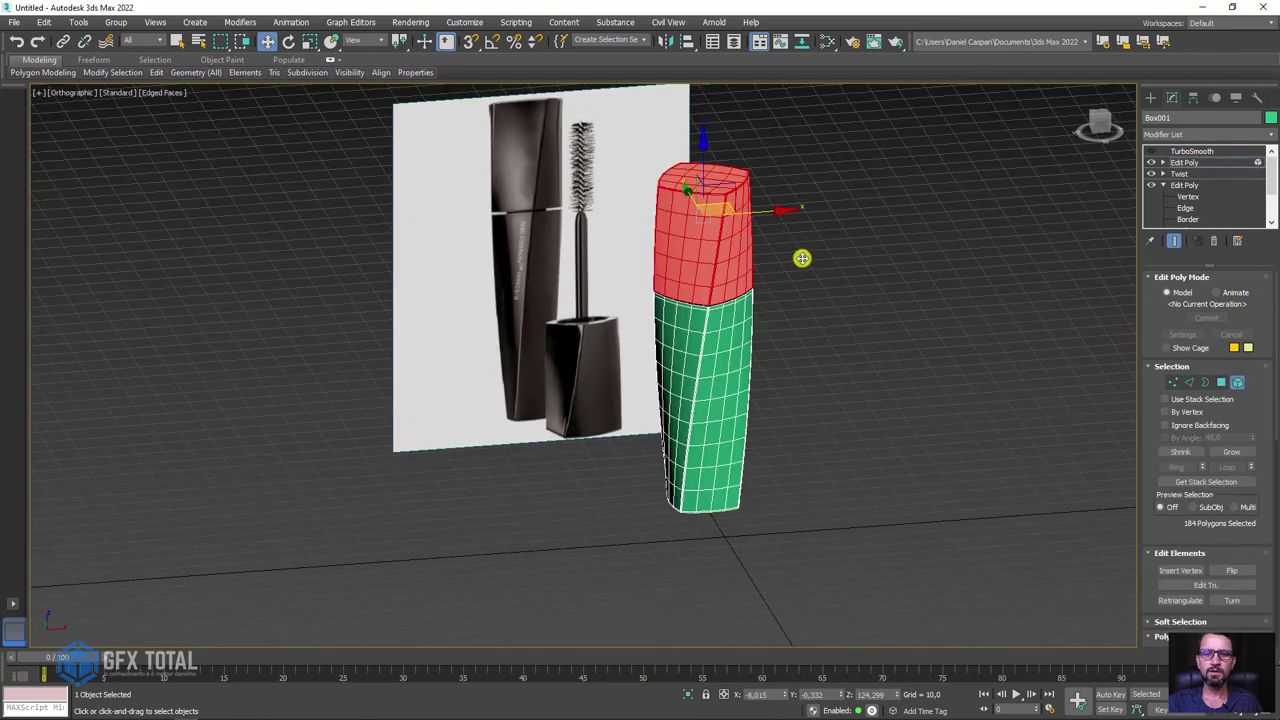
middle_drag(803, 259, 825, 345)
click(752, 364)
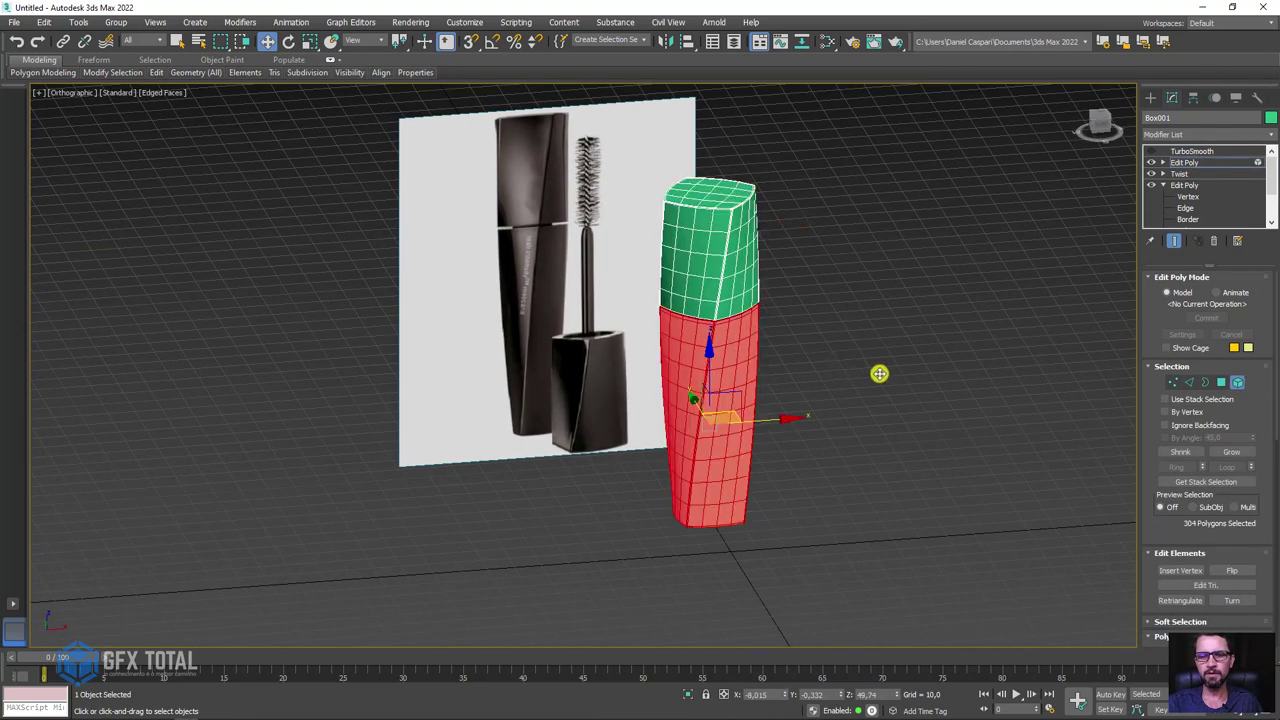
click(749, 241)
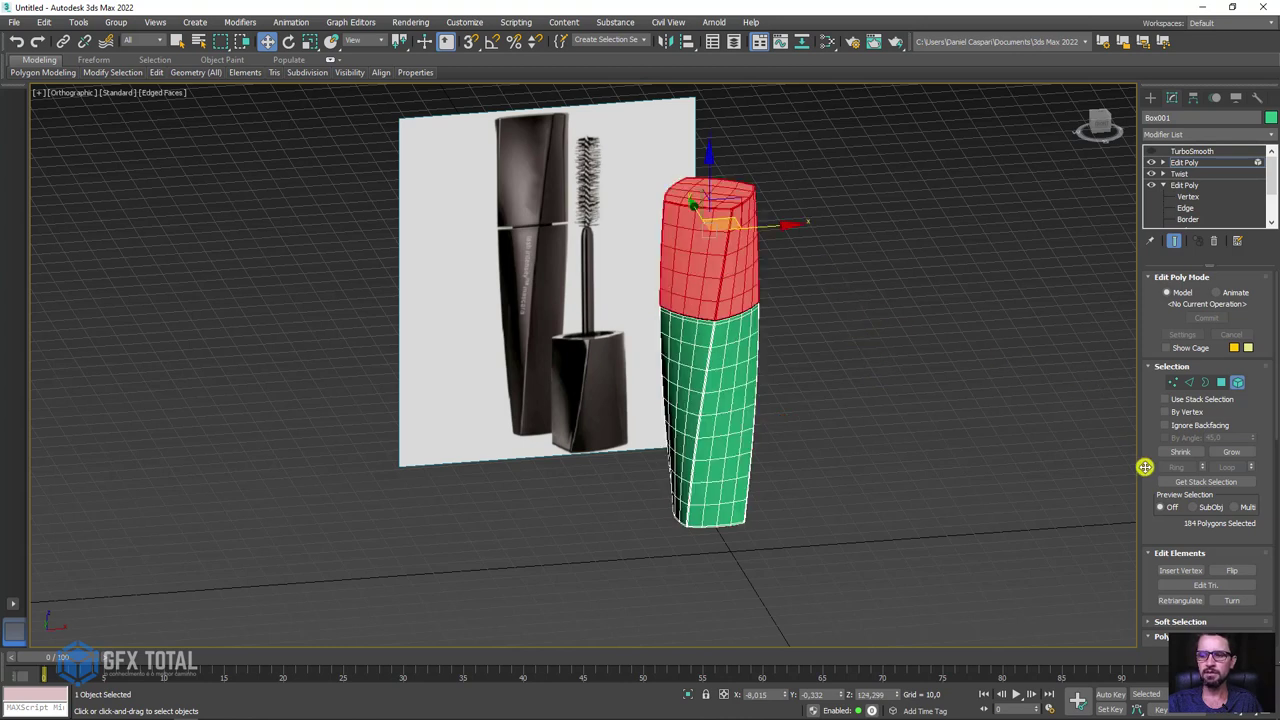
drag(1147, 470, 1143, 177)
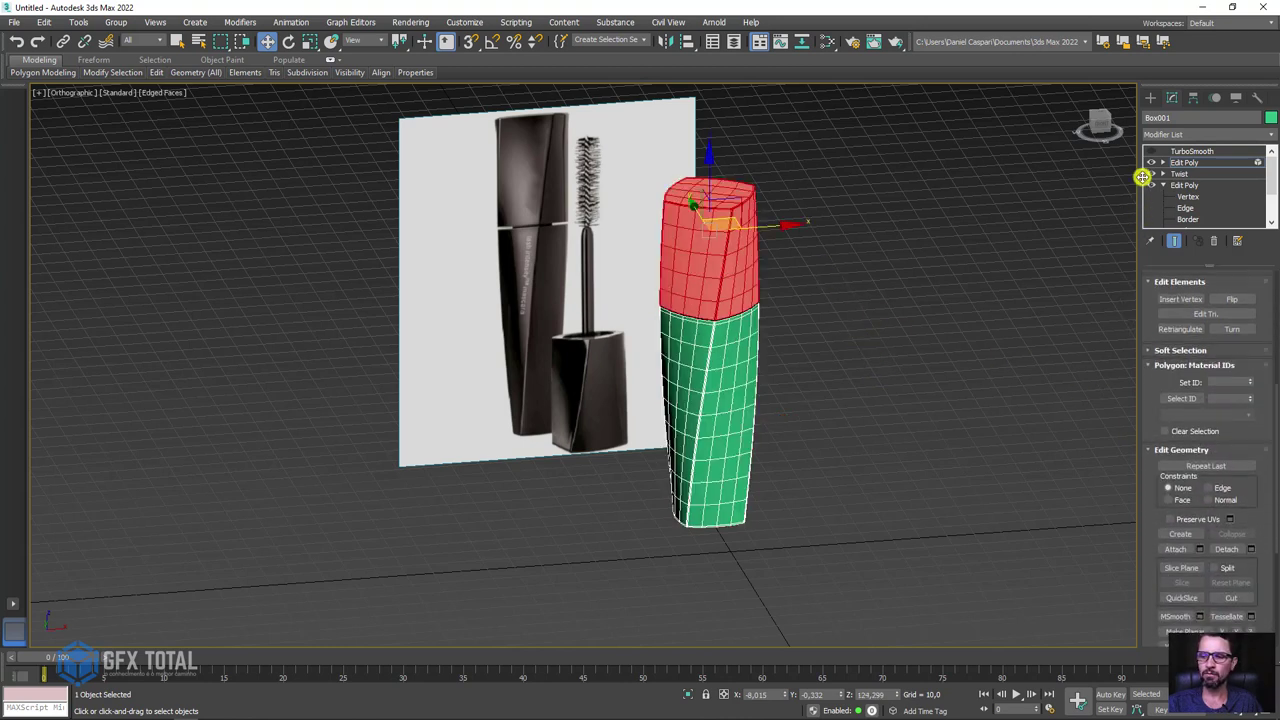
click(1252, 501)
text(tampa)
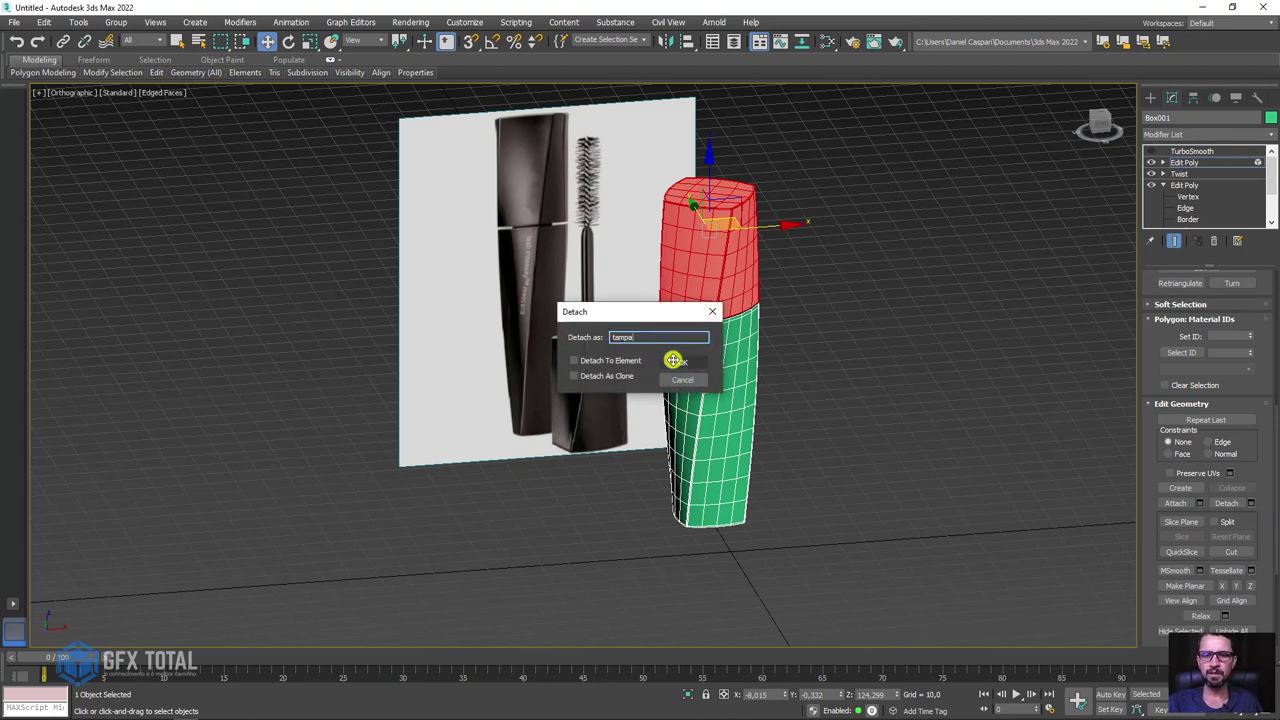
click(674, 361)
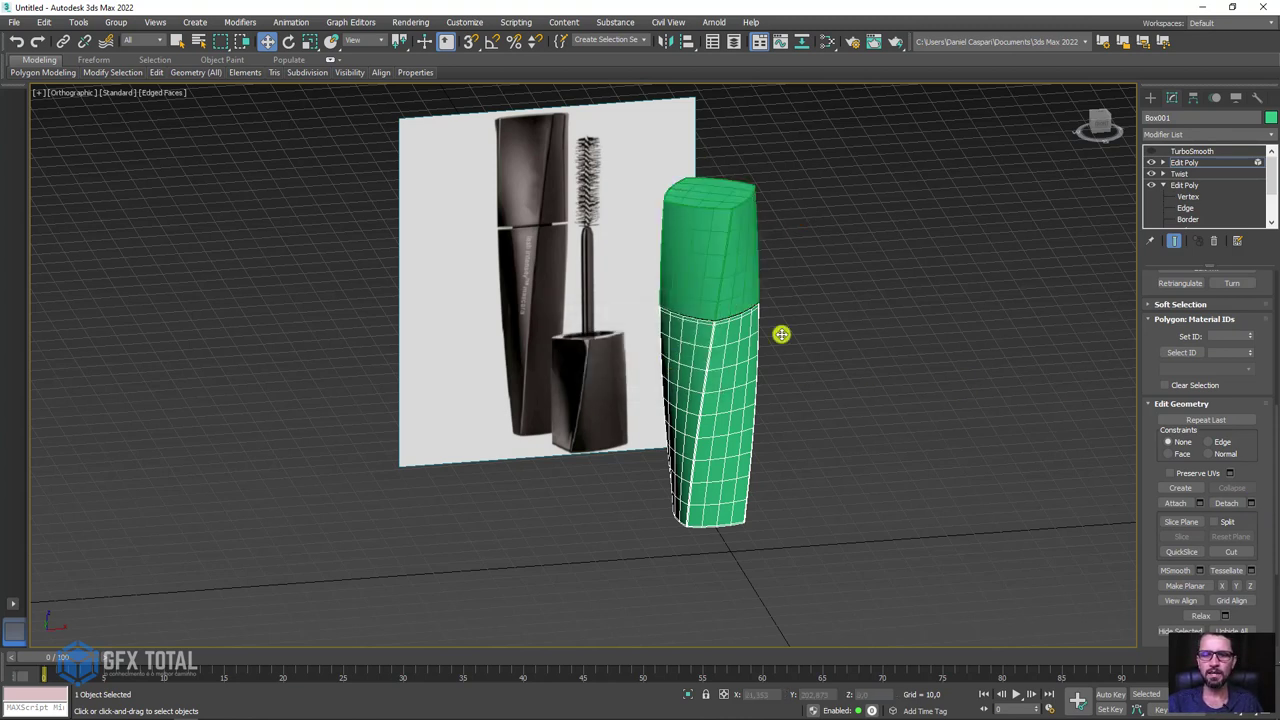
Flip the tampa cap 180° using Angle Snap and raise it beside the bottle
click(694, 262)
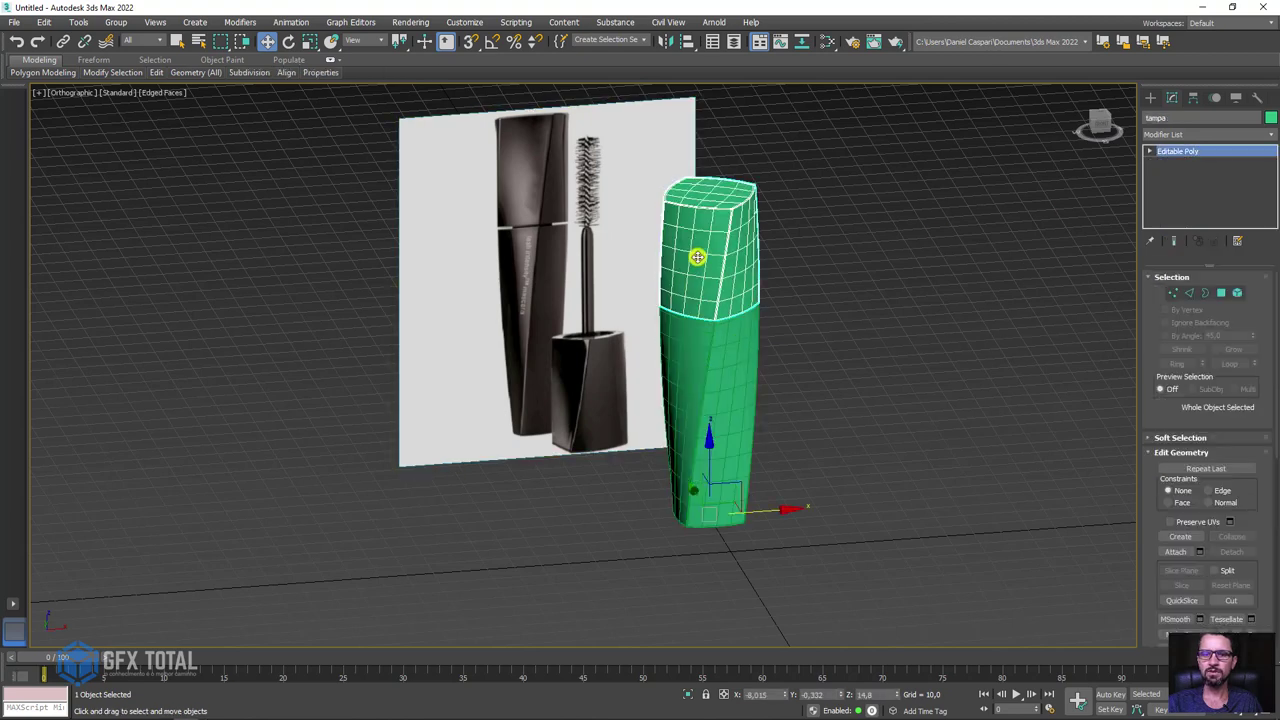
key(e)
mouse_move(686, 443)
mouse_down()
mouse_move(694, 423)
mouse_move(780, 441)
mouse_up()
key(ctrl+z)
click(494, 40)
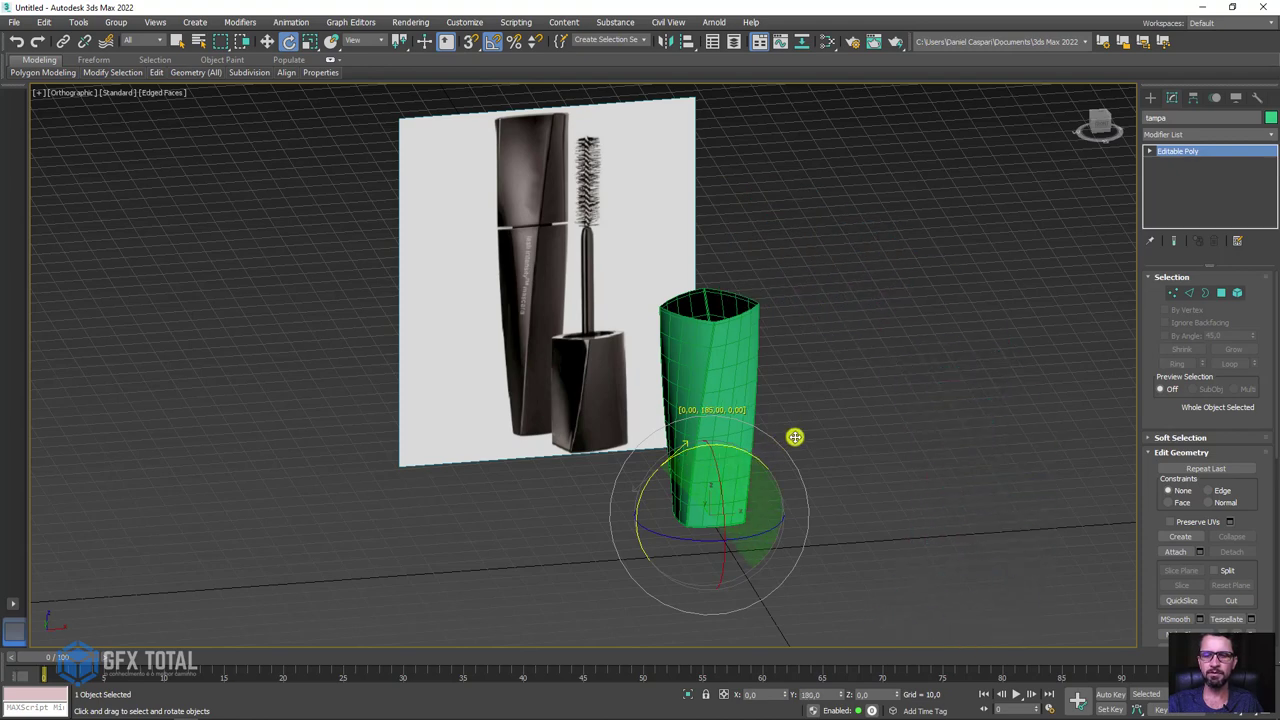
scroll(790, 450, down, 5)
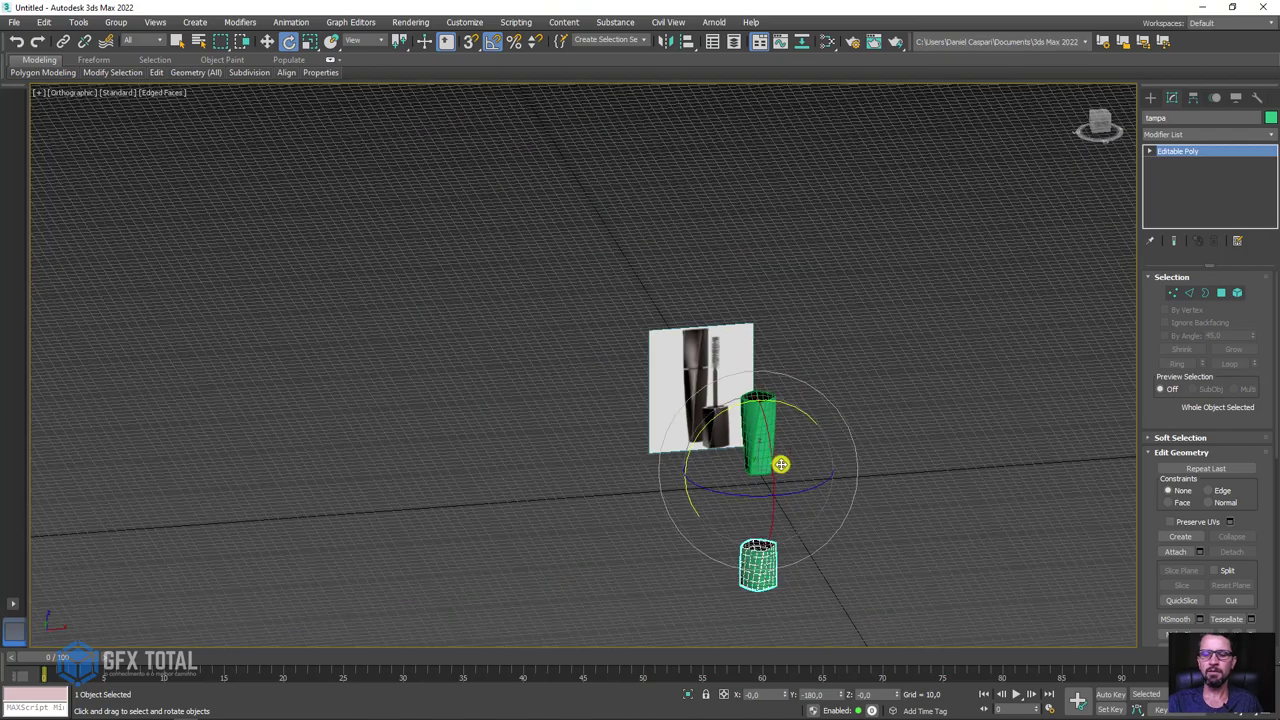
key(w)
drag(840, 329, 838, 275)
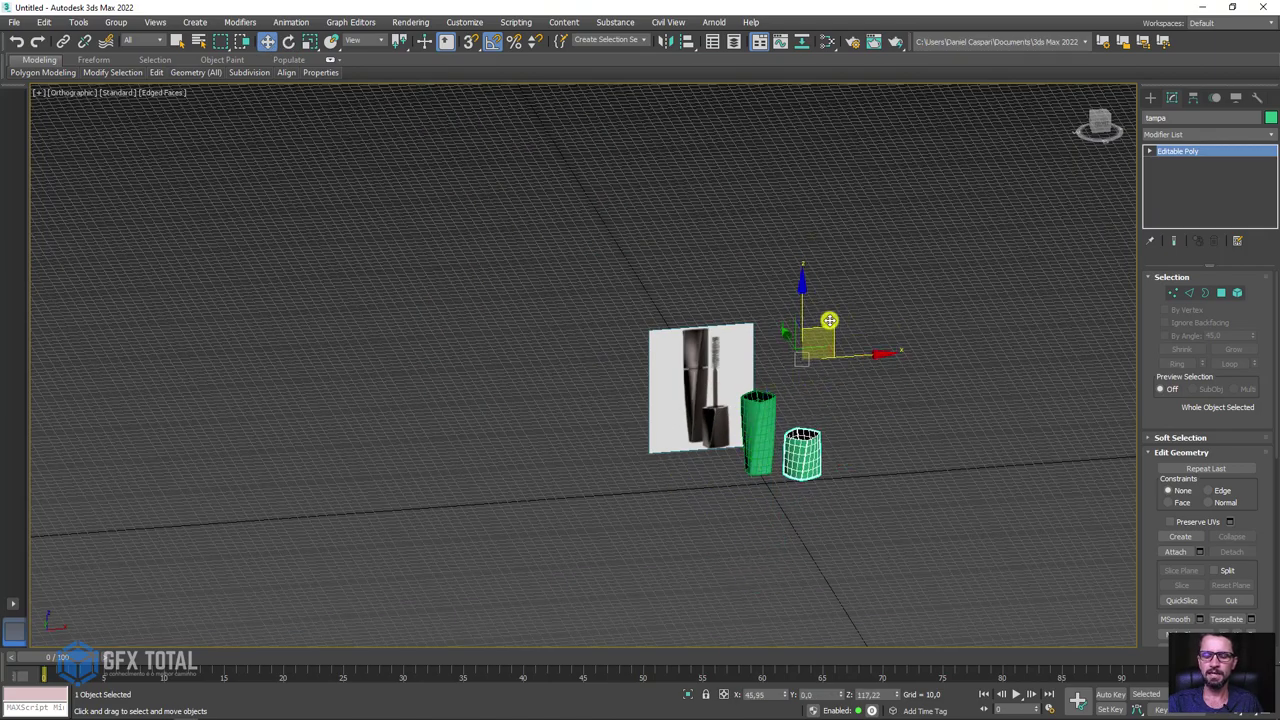
Shift-move the cap to create an Instance copy named tampa001
scroll(846, 438, up, 3)
alt+middle_drag(846, 438, 837, 423)
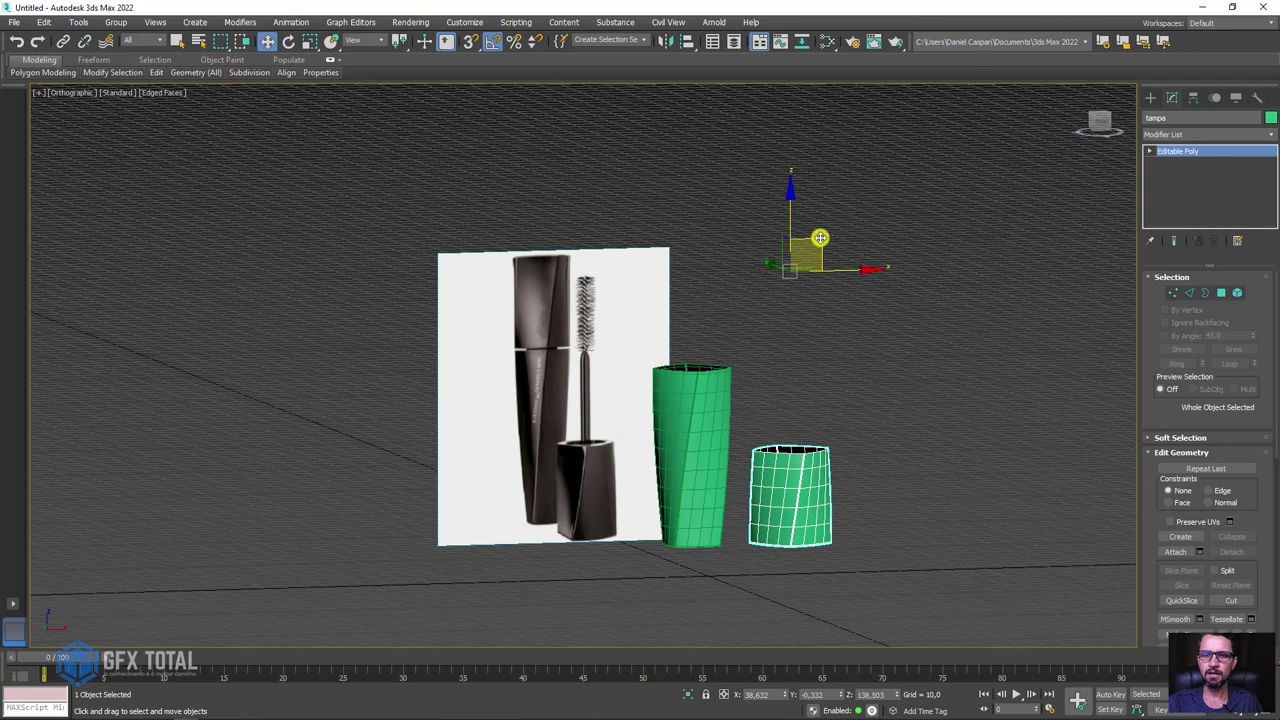
shift+drag(820, 237, 914, 251)
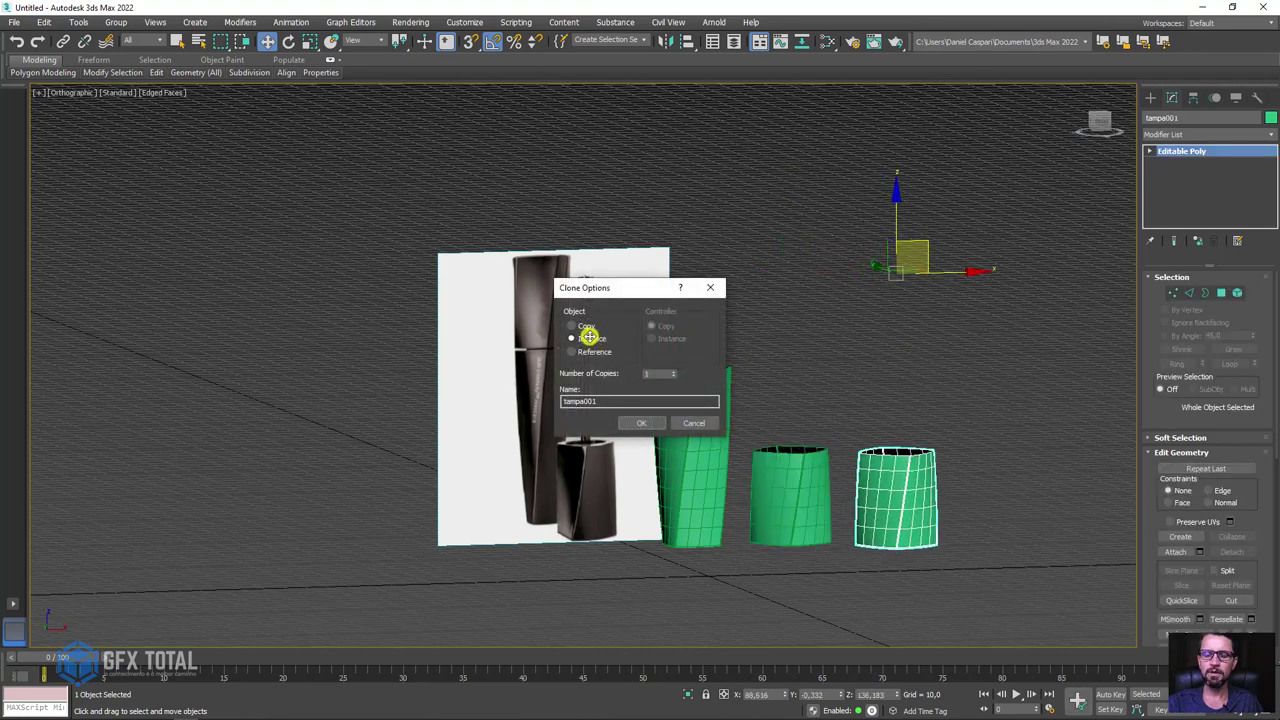
click(573, 338)
click(643, 422)
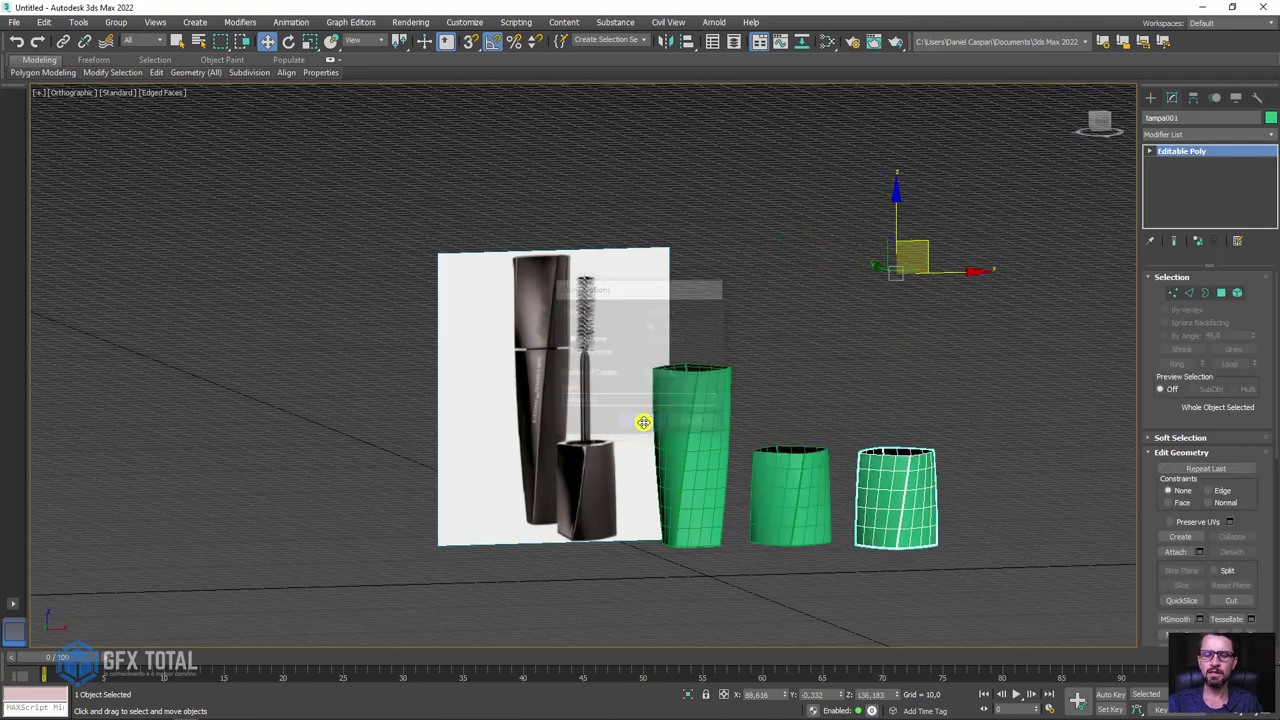
Align tampa001 to Box001 pivot-to-pivot on X, Y and Z, matching its orientation
click(690, 40)
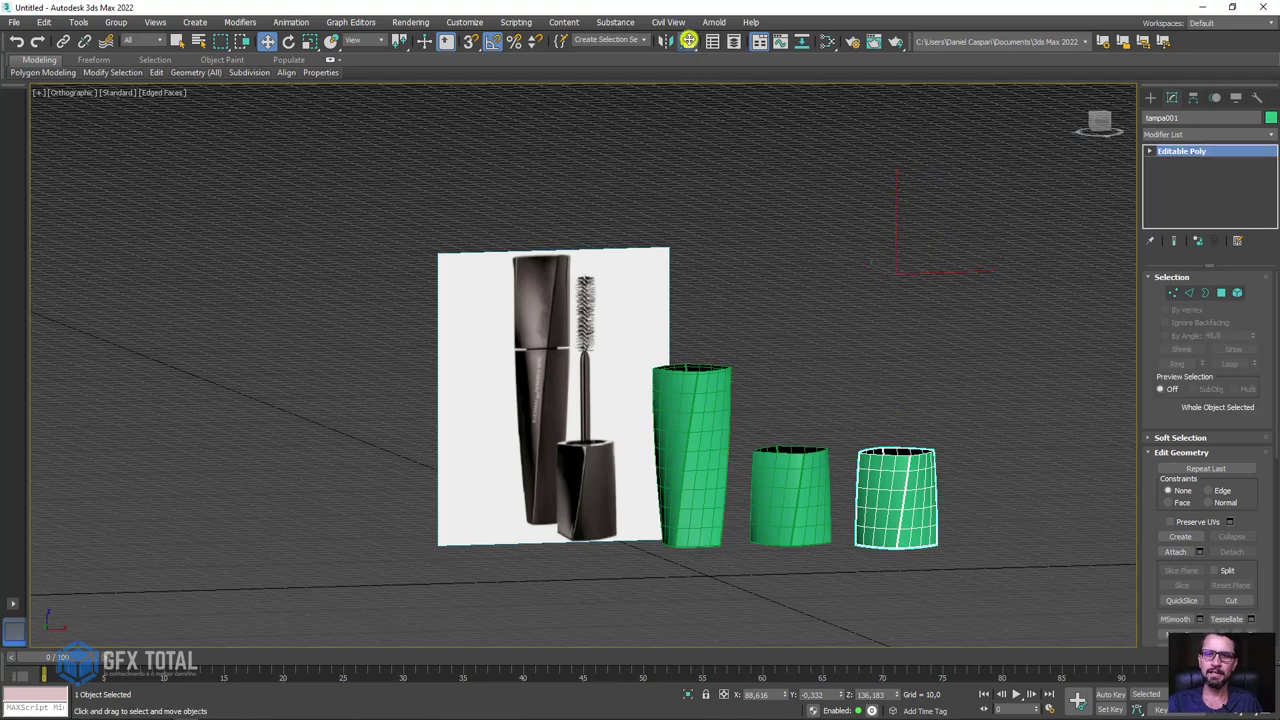
click(708, 419)
drag(633, 254, 856, 194)
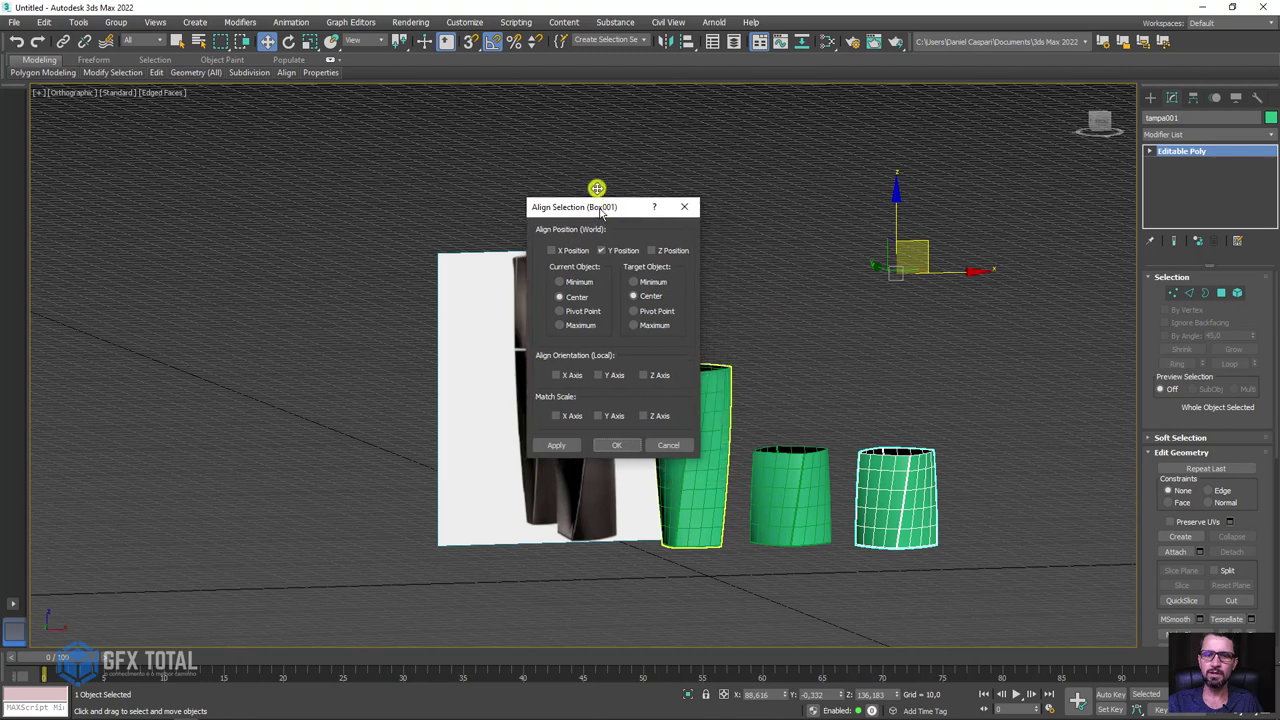
click(808, 224)
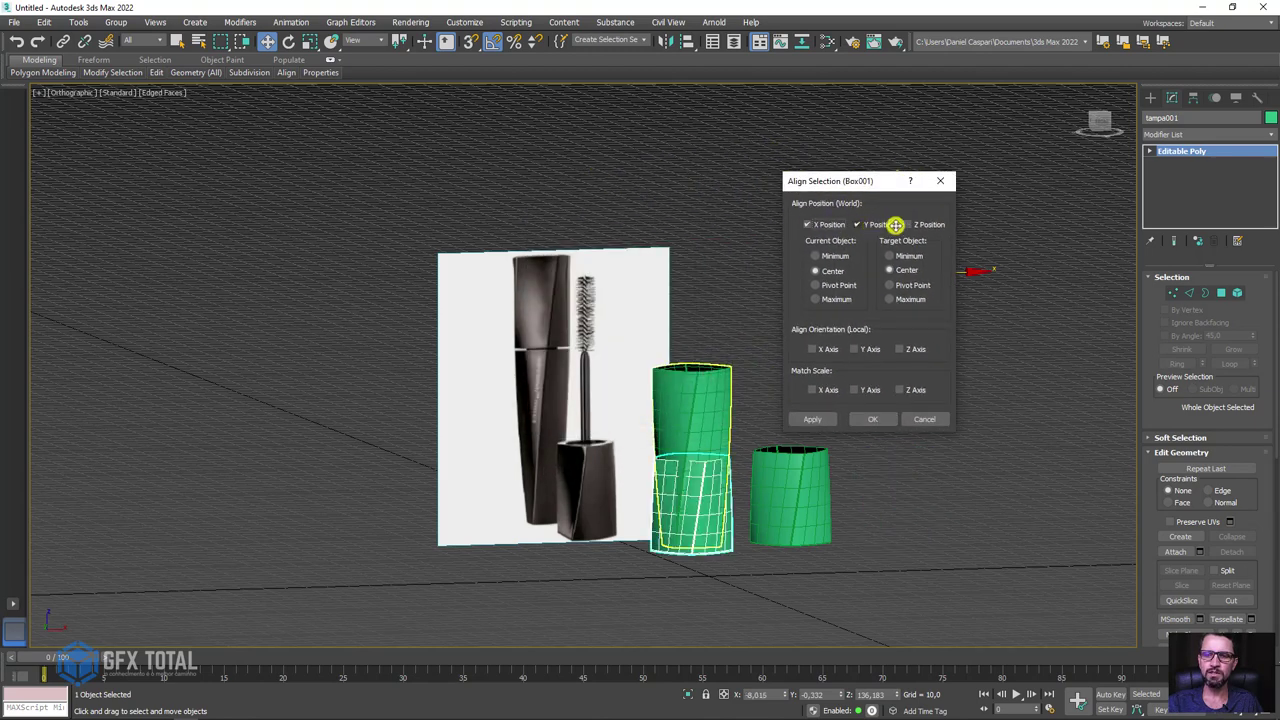
click(916, 223)
click(830, 285)
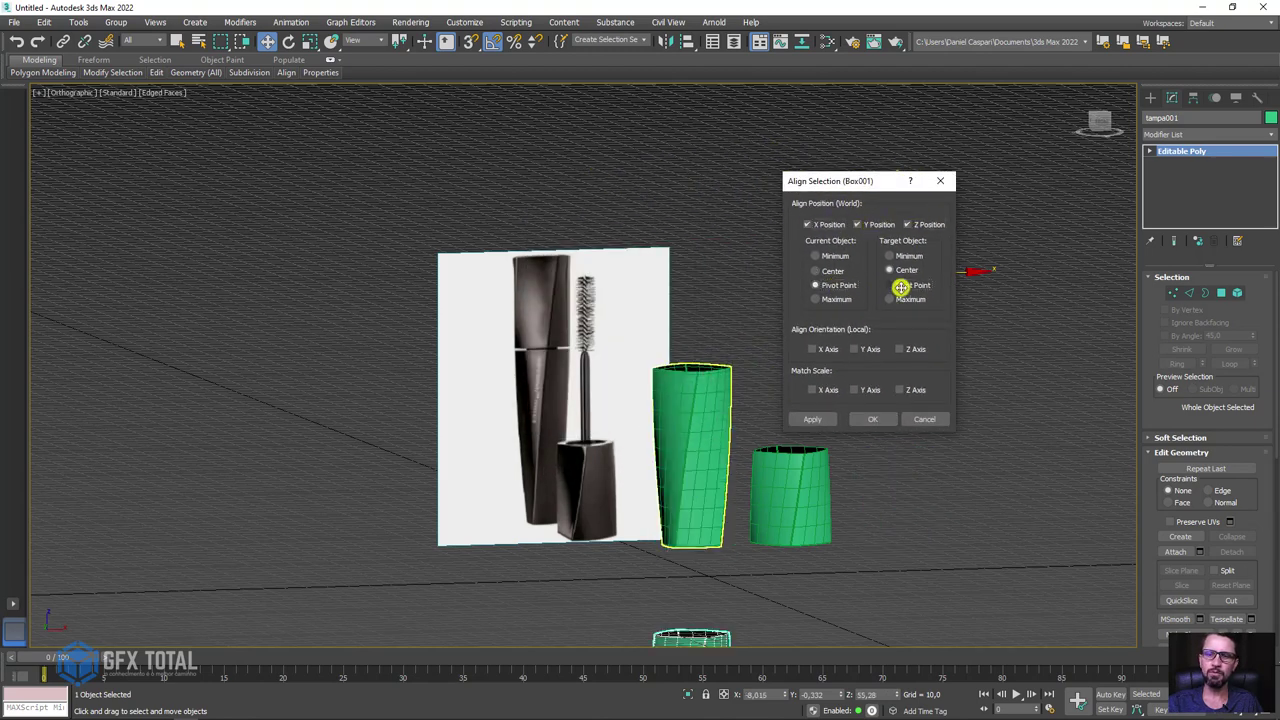
click(901, 287)
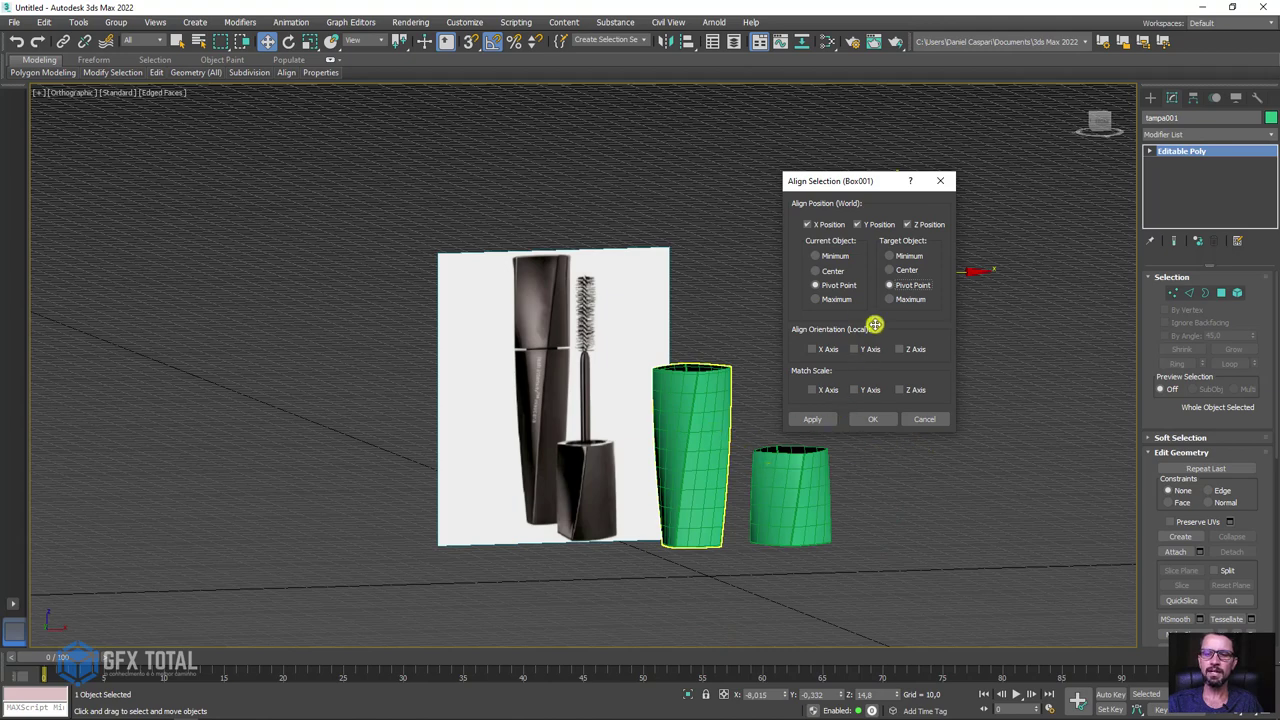
click(815, 348)
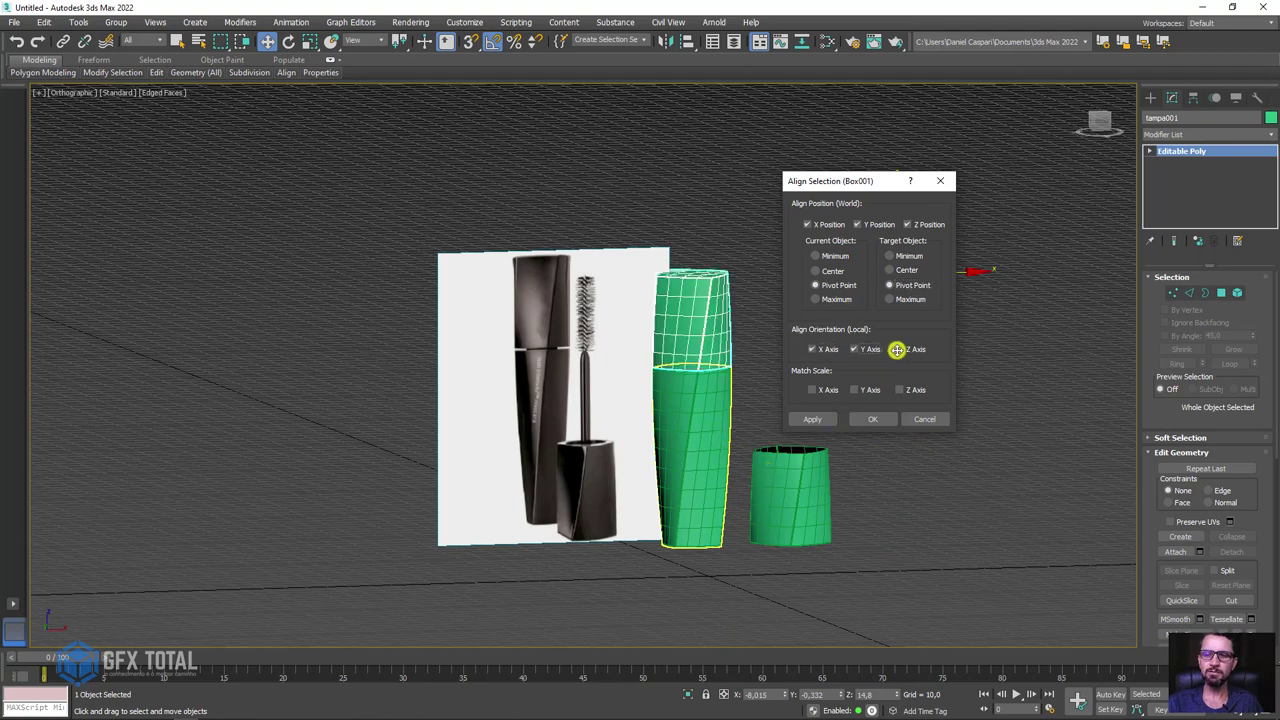
click(880, 419)
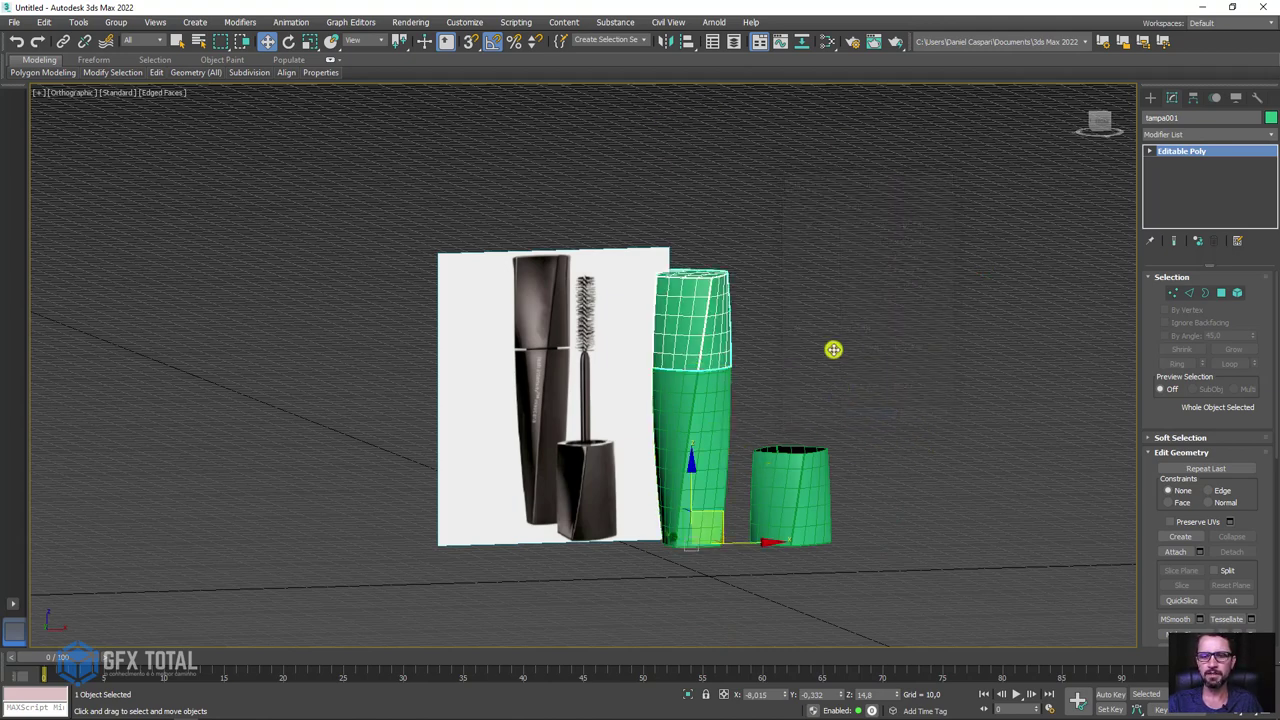
mouse_move(834, 349)
alt+middle_down()
mouse_move(789, 369)
mouse_move(827, 447)
alt+middle_up()
Select the cap's open top border and try extruding it, then cancel the extrusion
click(827, 447)
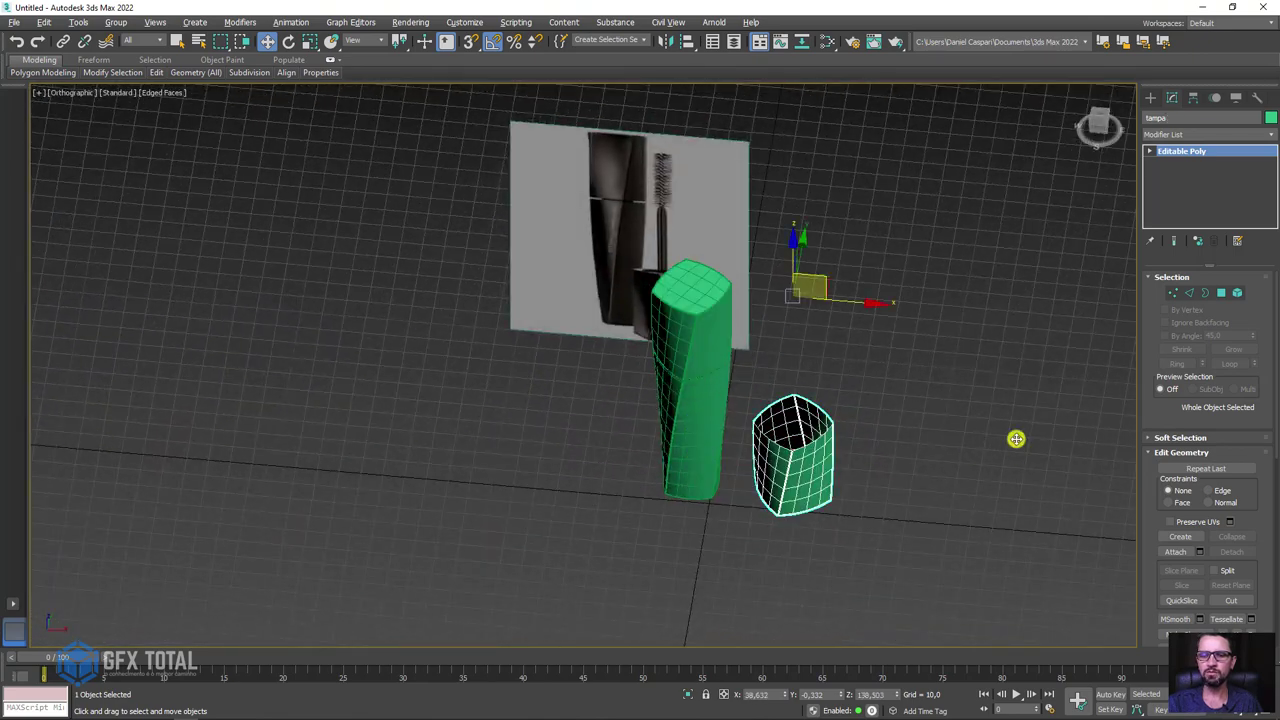
alt+middle_drag(1014, 437, 1000, 400)
click(1205, 292)
click(829, 420)
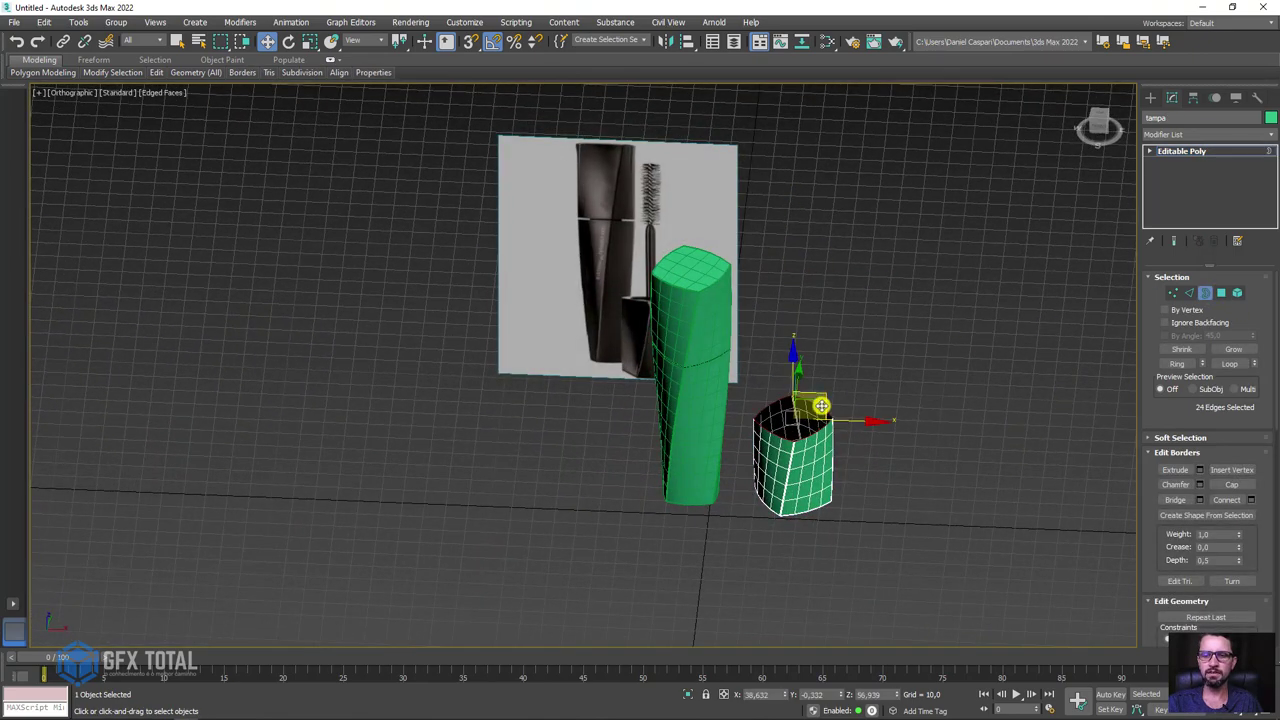
mouse_move(820, 405)
shift+mouse_down()
mouse_move(974, 357)
mouse_move(983, 403)
mouse_move(986, 331)
mouse_move(1165, 185)
shift+mouse_up()
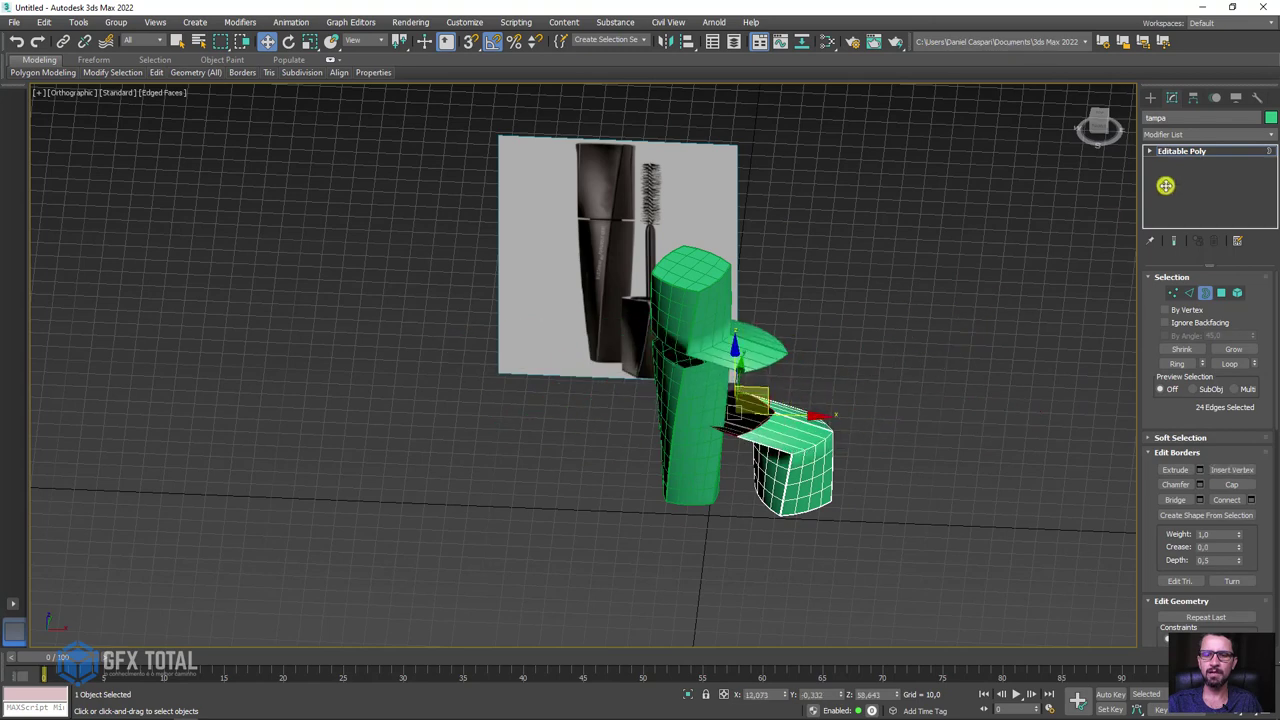
right_click(1165, 185)
click(1183, 150)
scroll(854, 423, up, 3)
scroll(771, 337, up, 3)
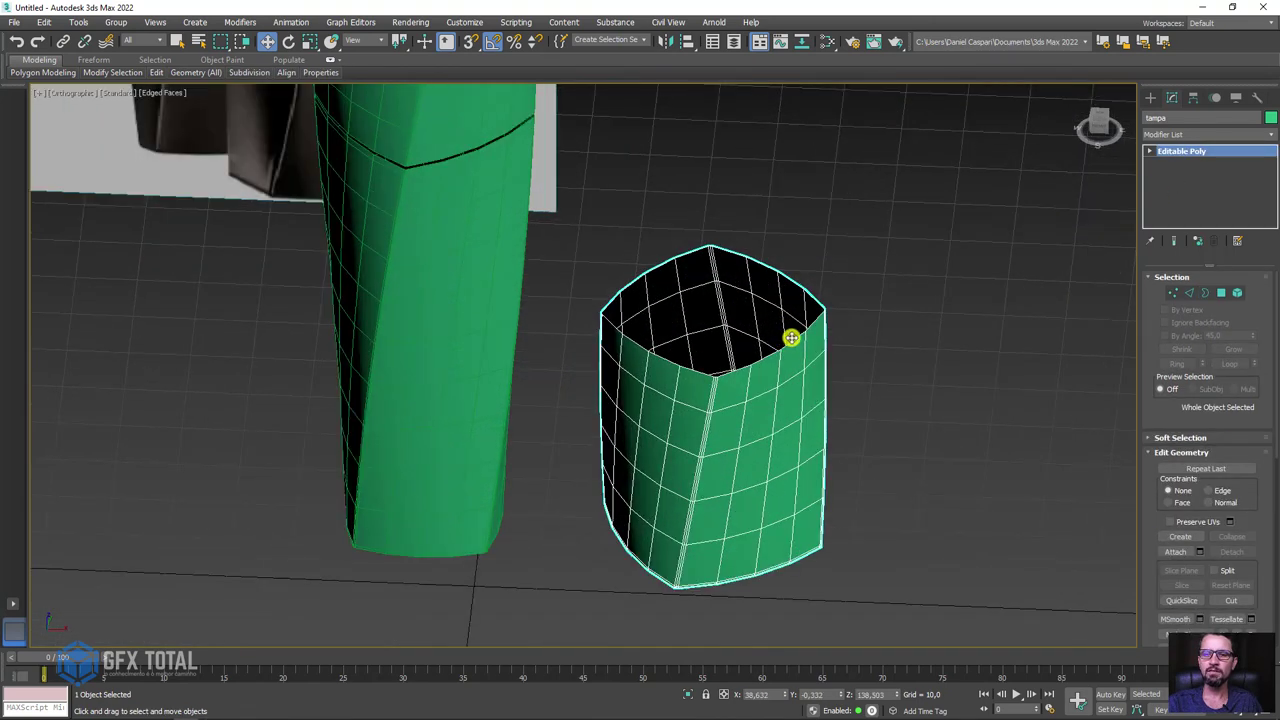
Cap the open top border with a new face and select that polygon
click(1205, 294)
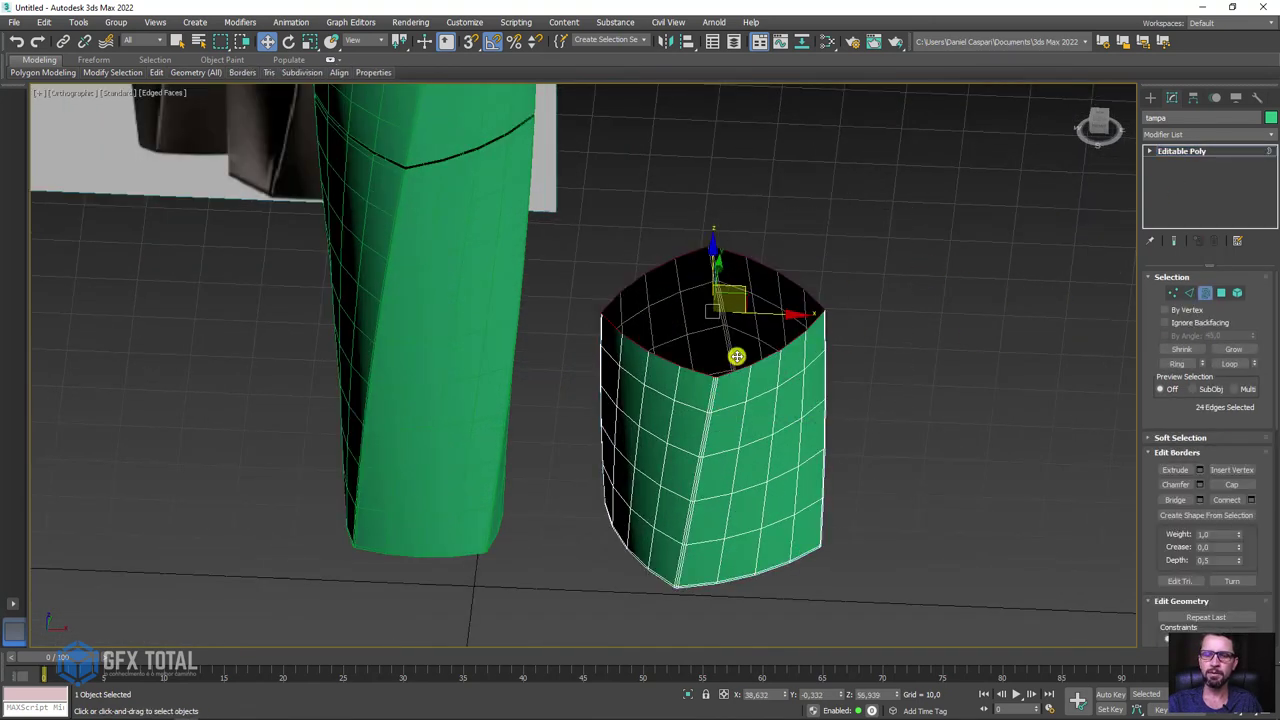
scroll(736, 356, up, 3)
click(1242, 483)
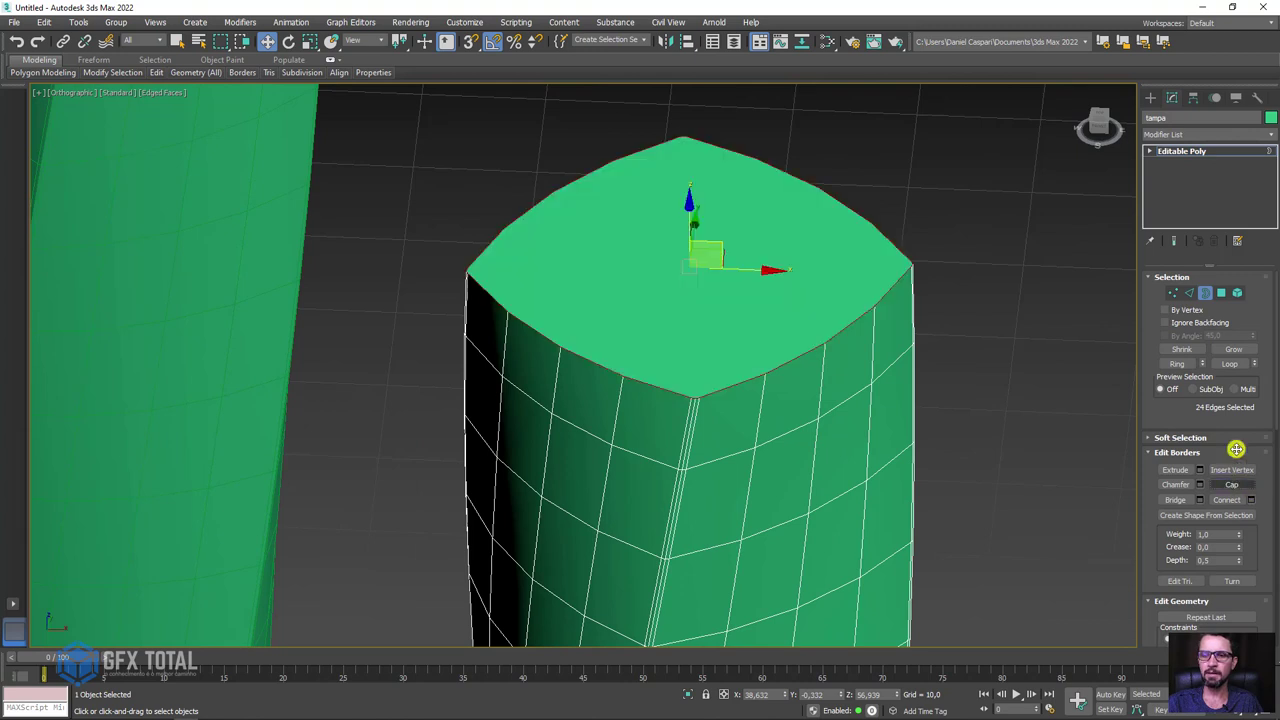
click(1222, 292)
click(835, 302)
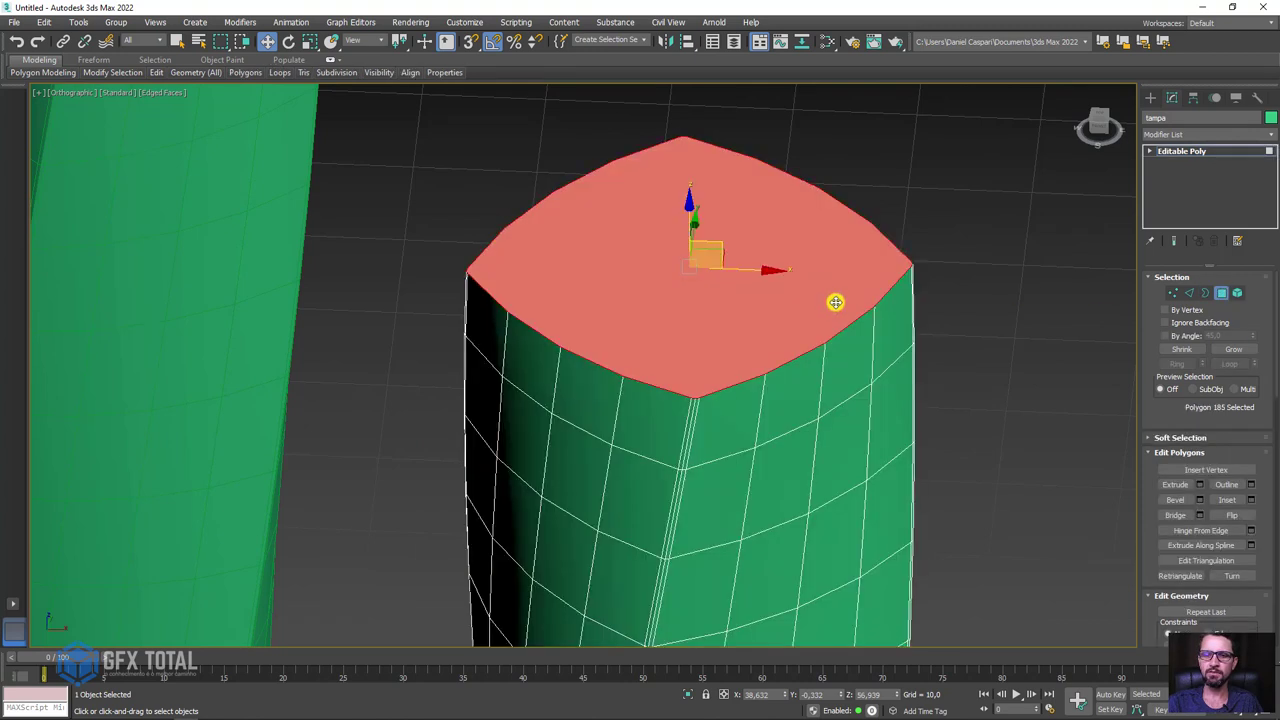
Inset the cap's top face by 0,81 to leave a thin border ring
click(1250, 499)
scroll(674, 366, up, 4)
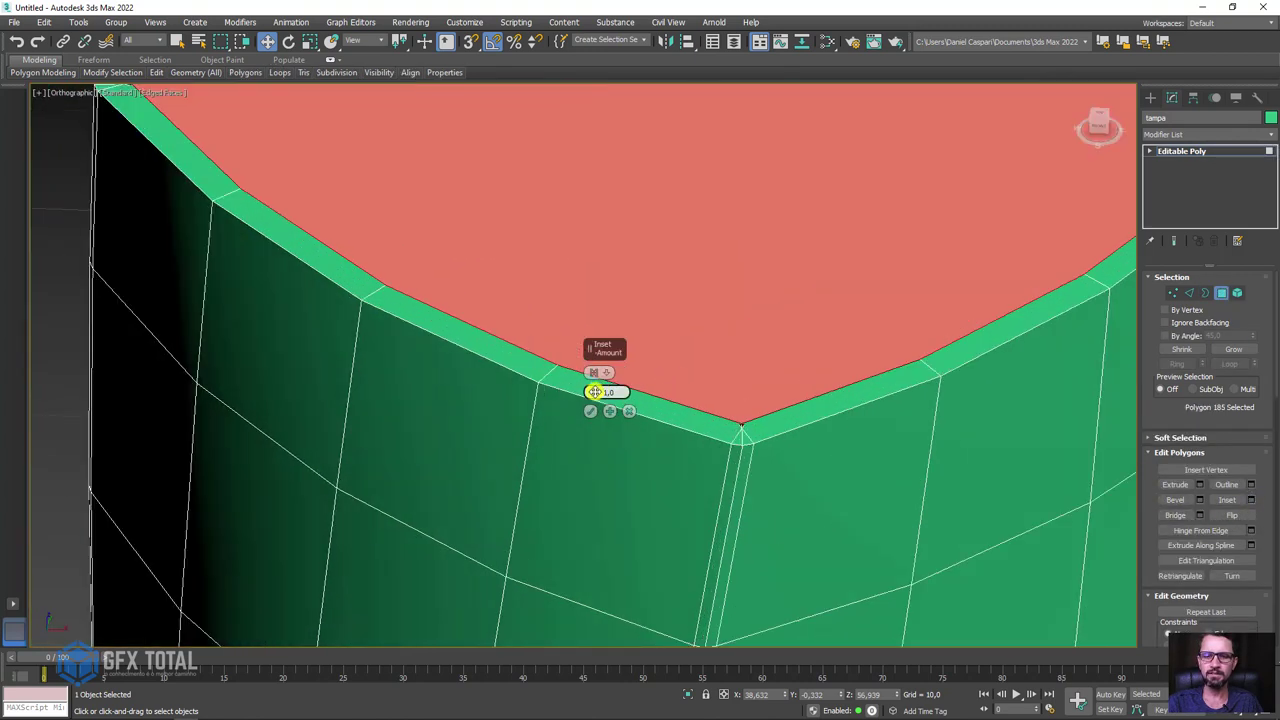
drag(594, 391, 590, 398)
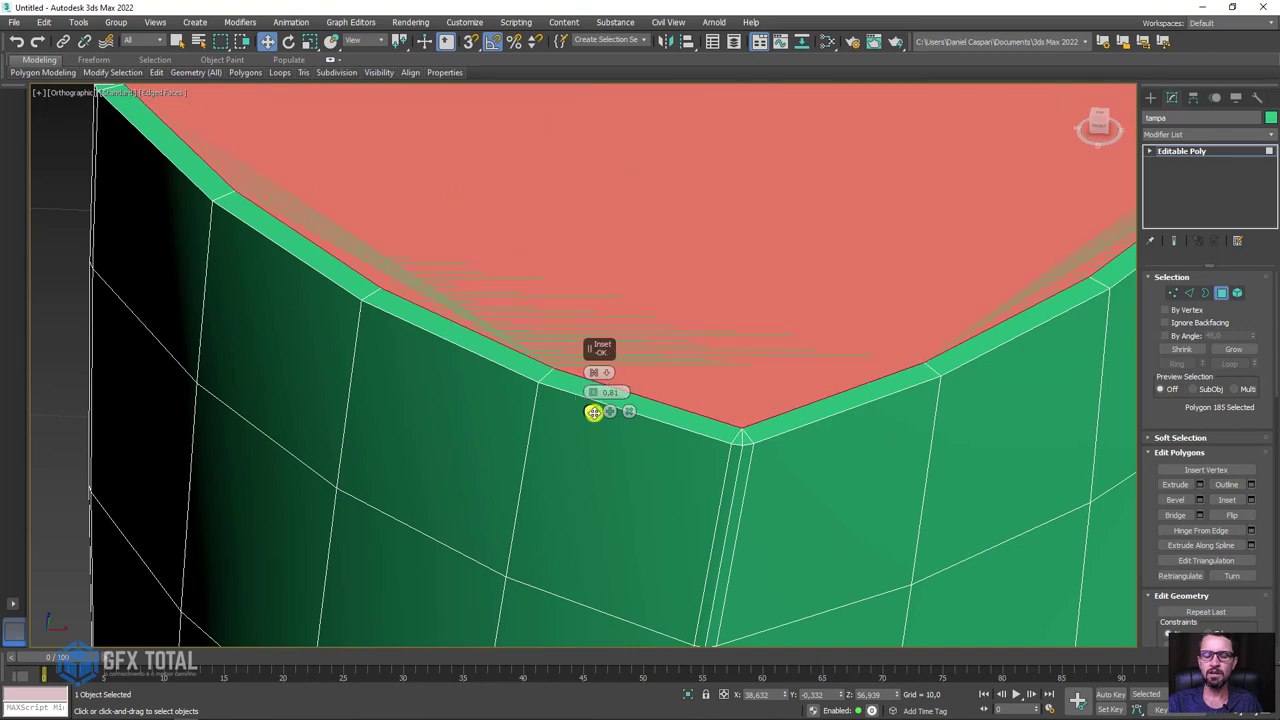
click(594, 412)
scroll(720, 380, down, 5)
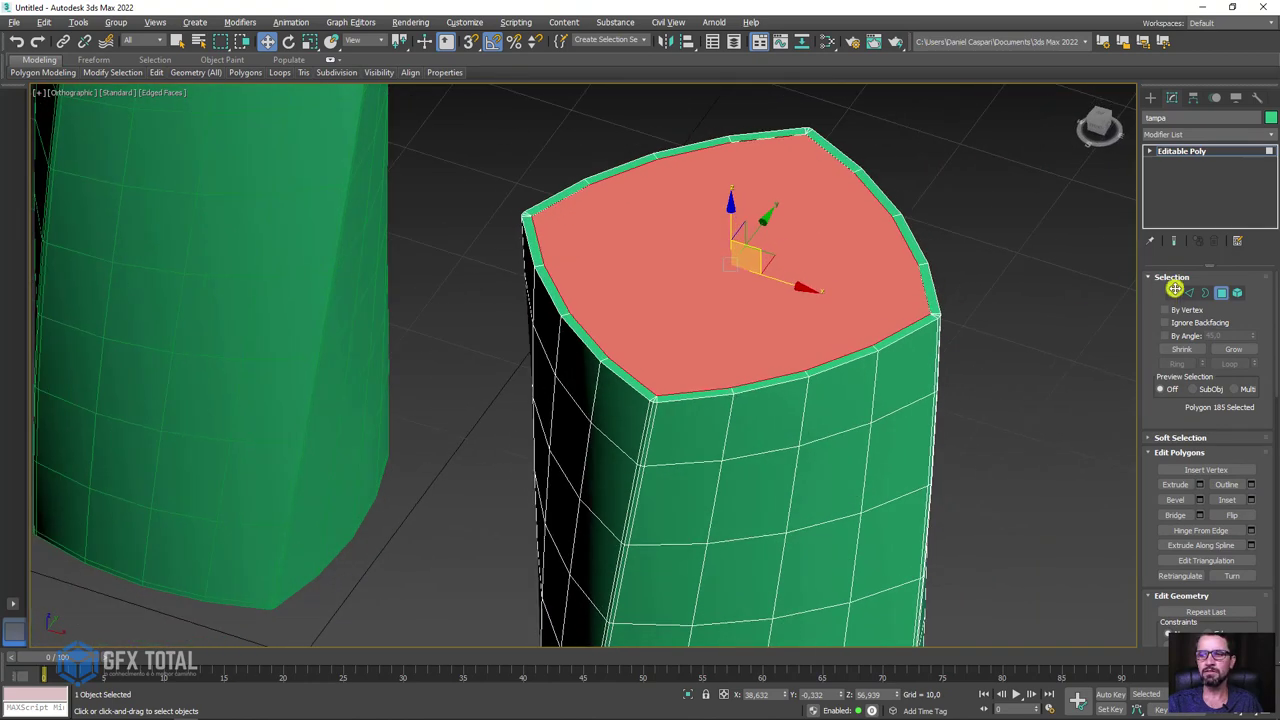
Switch to vertex level and orbit around to inspect the inset cap top
click(1175, 289)
alt+middle_drag(951, 317, 902, 310)
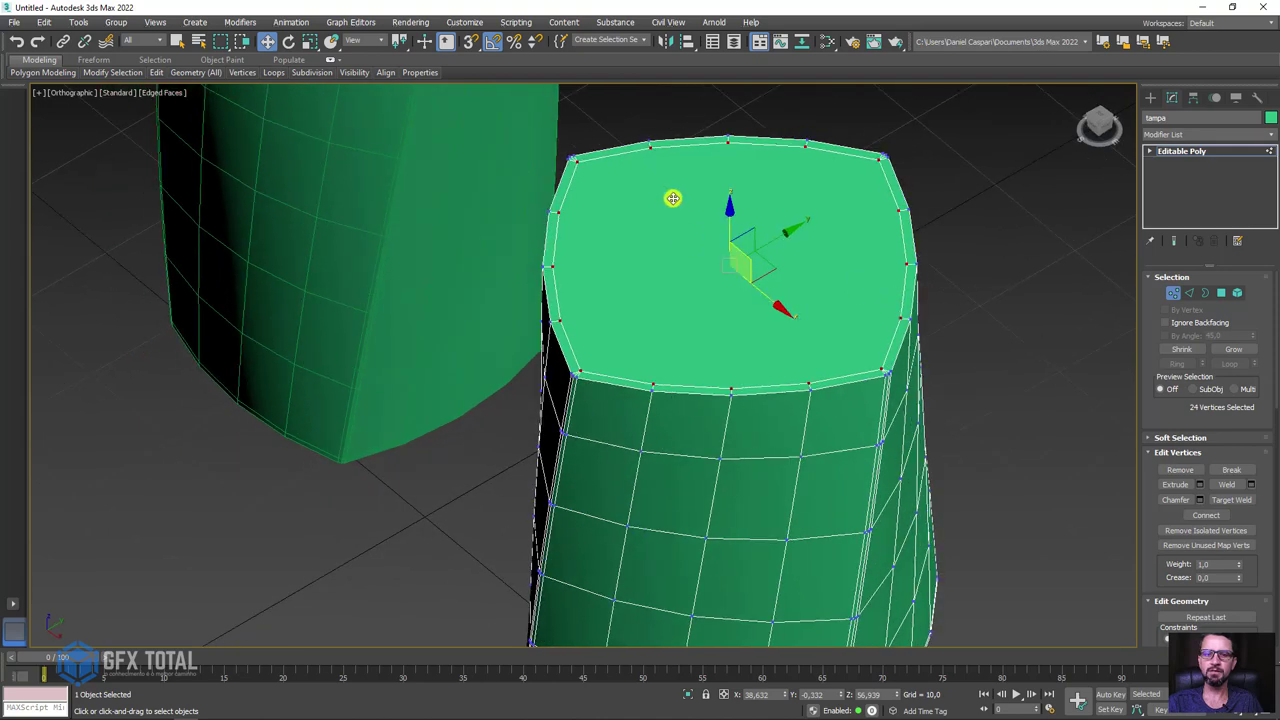
mouse_move(645, 346)
alt+middle_down()
mouse_move(766, 337)
mouse_move(679, 167)
alt+middle_up()
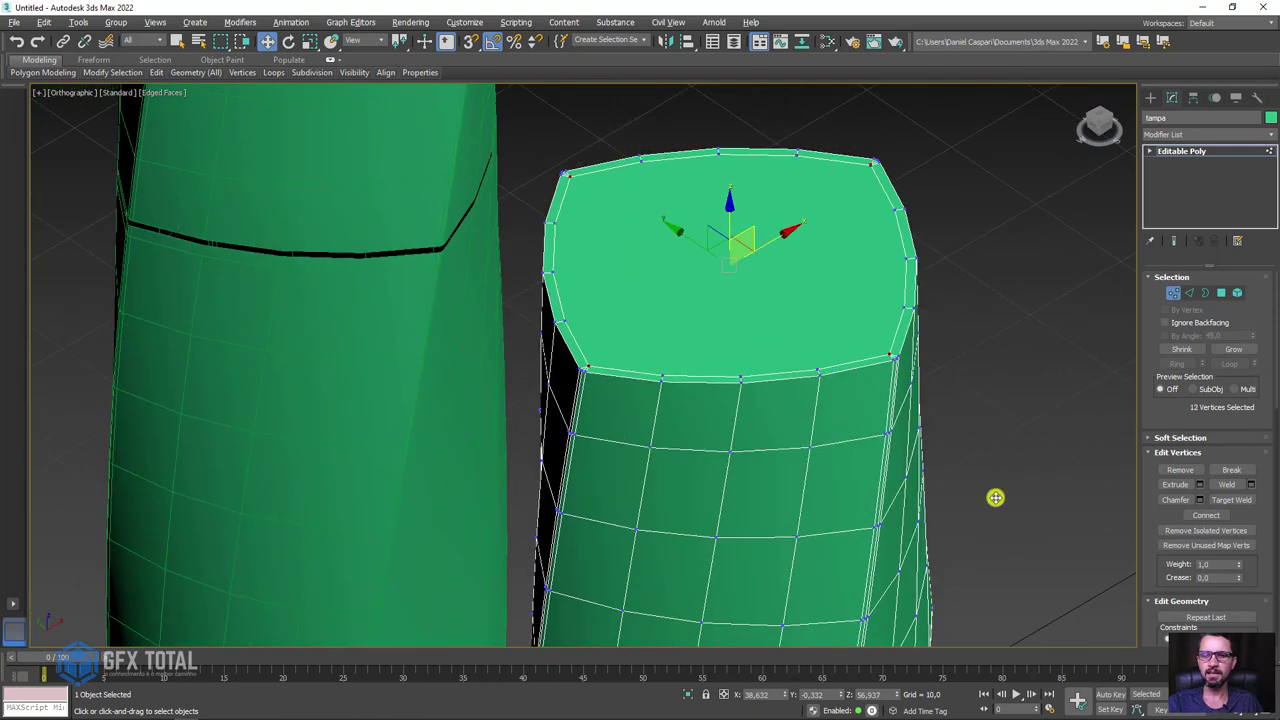
scroll(1252, 592, down, 2)
scroll(1260, 425, down, 2)
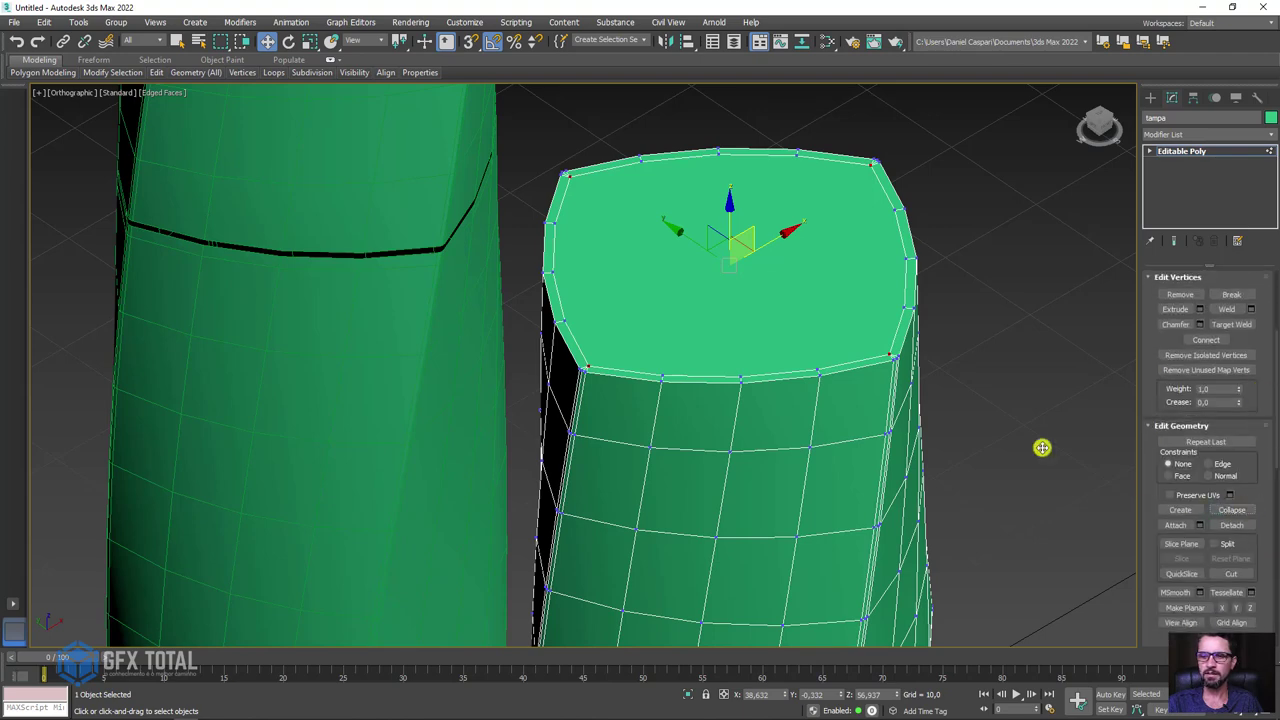
scroll(900, 409, up, 2)
scroll(729, 409, up, 2)
scroll(694, 466, up, 3)
scroll(701, 459, up, 1)
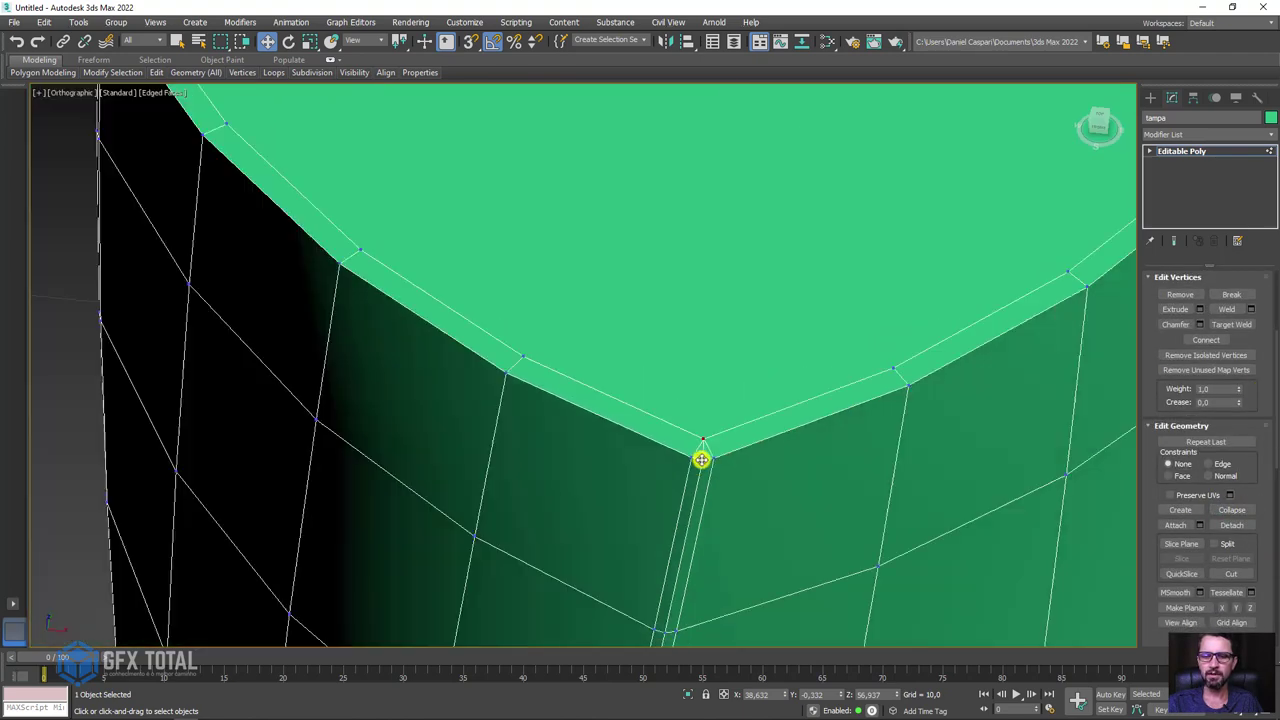
scroll(701, 459, down, 8)
click(1150, 151)
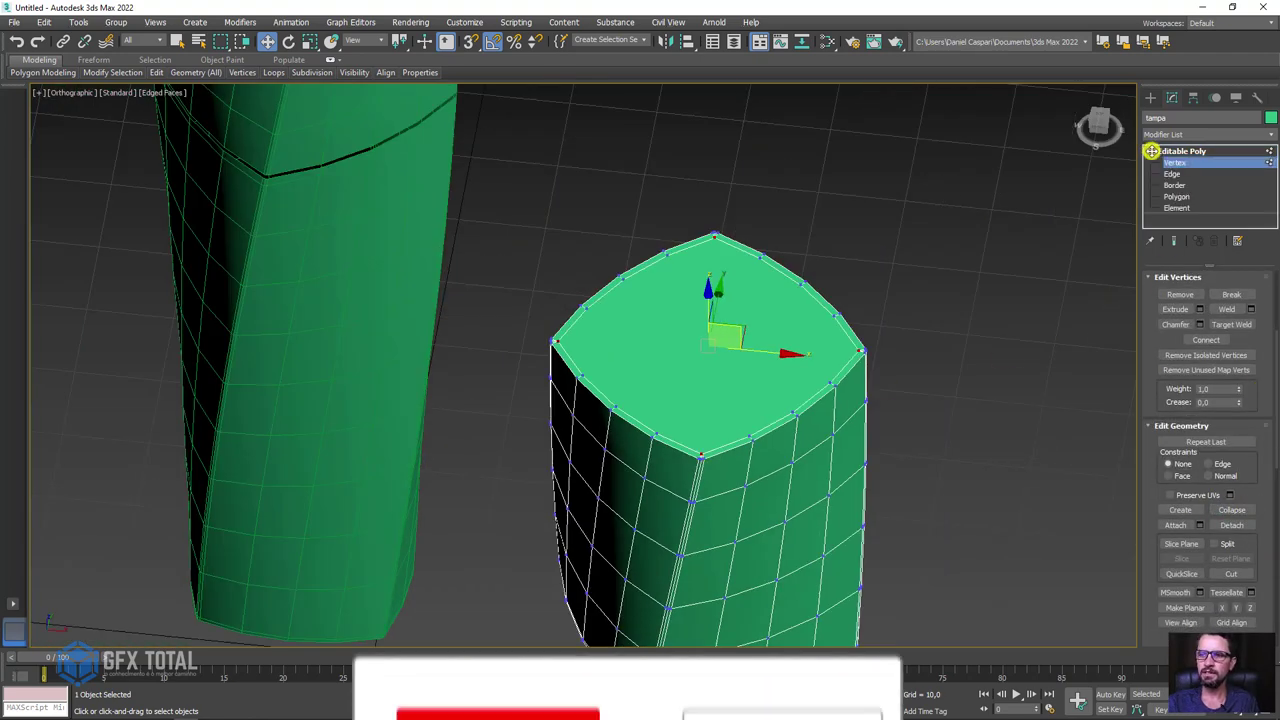
Inset the cap's top polygon interactively, leaving a wide rim
click(1176, 196)
click(1227, 324)
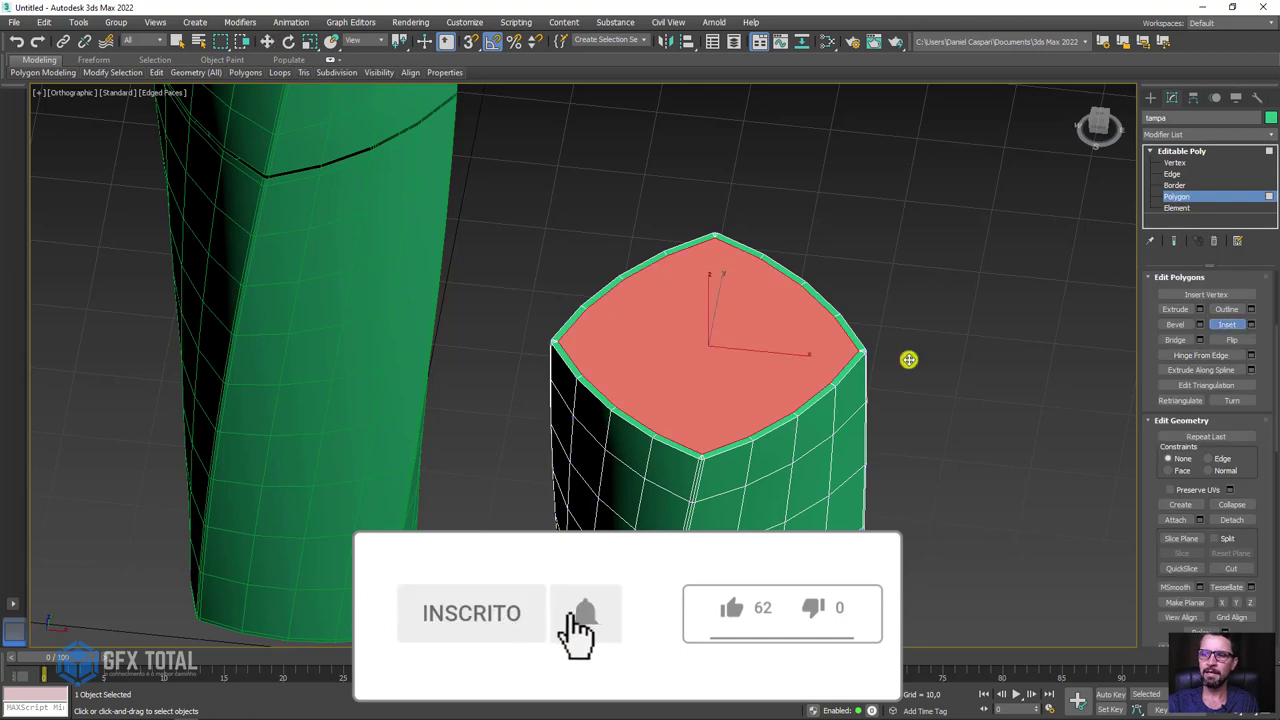
scroll(850, 360, up, 2)
scroll(790, 380, up, 2)
drag(750, 416, 719, 368)
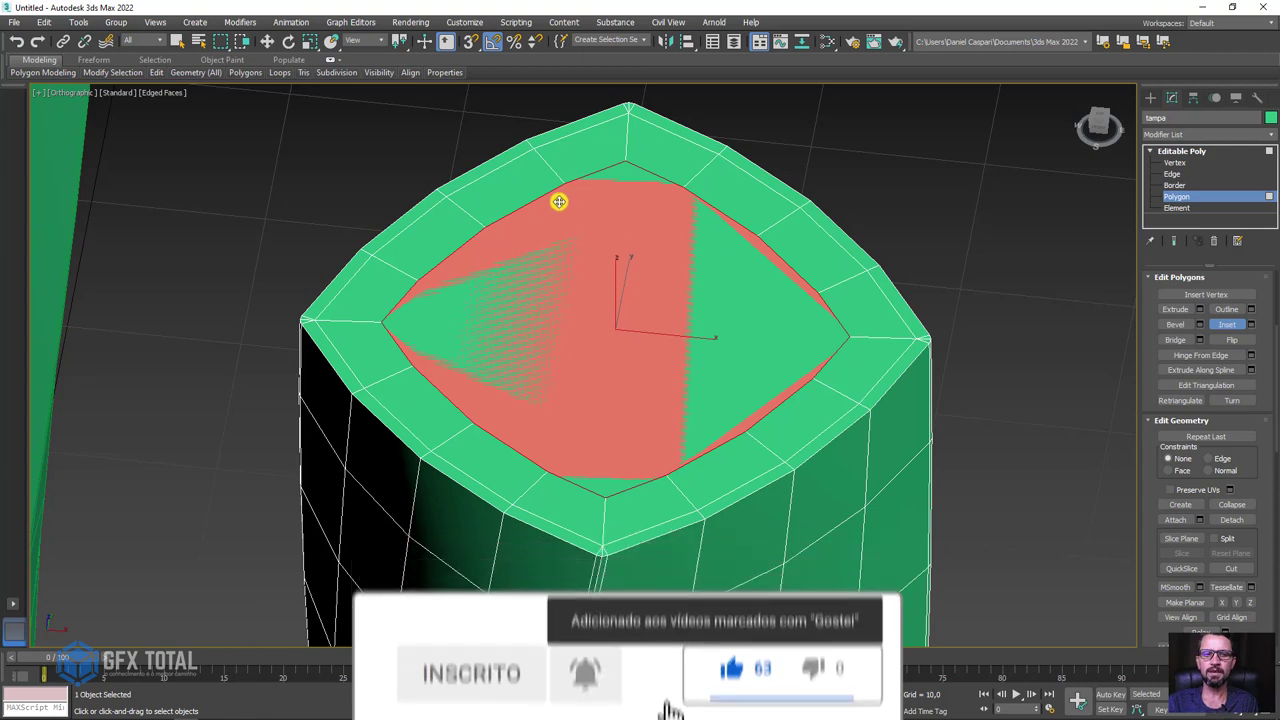
Apply GeoPoly to make the inset top face a uniform circle
click(257, 71)
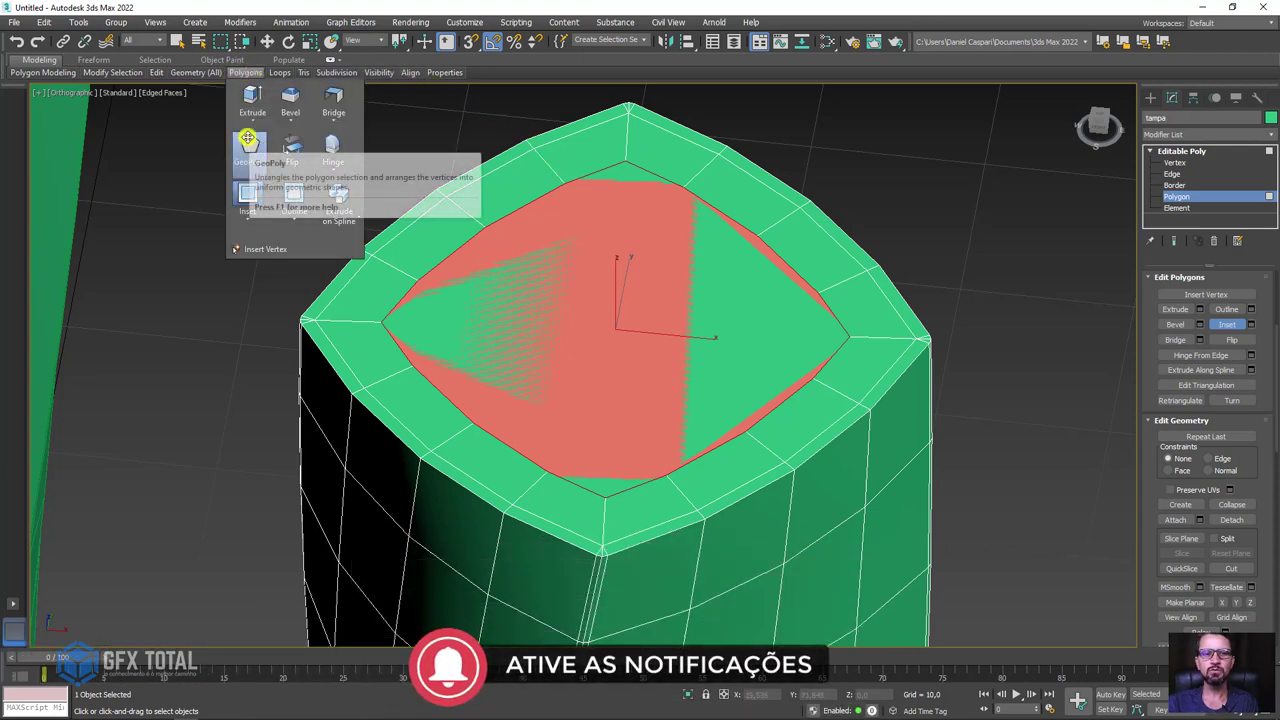
click(244, 141)
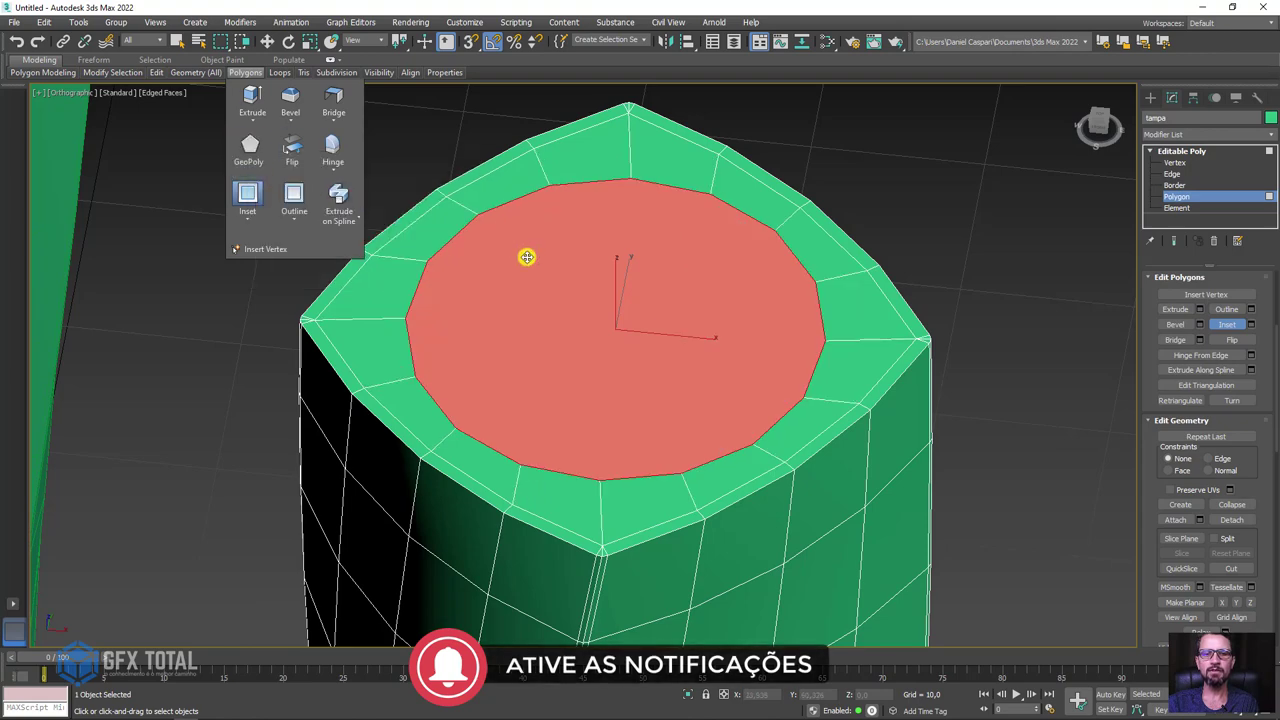
scroll(591, 266, down, 4)
mouse_move(591, 266)
alt+middle_down()
mouse_move(597, 306)
mouse_move(606, 277)
alt+middle_up()
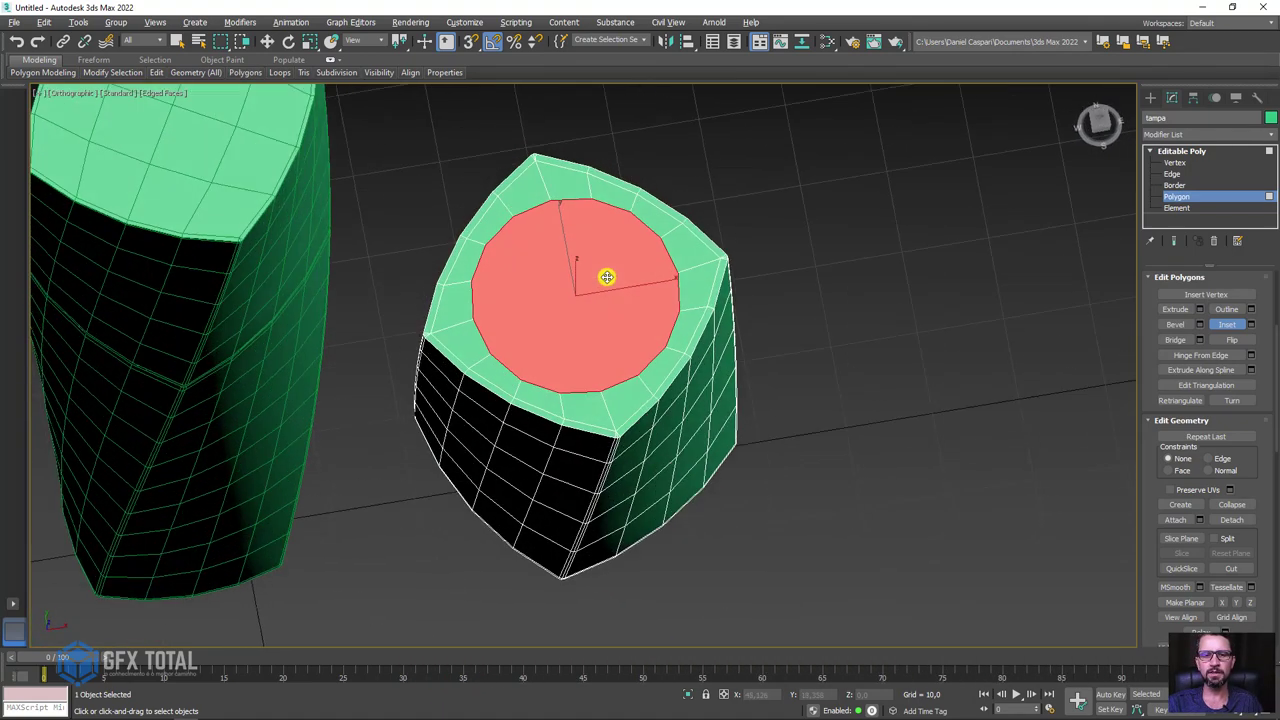
scroll(596, 290, up, 4)
Scale the round top face down slightly
key(e)
key(r)
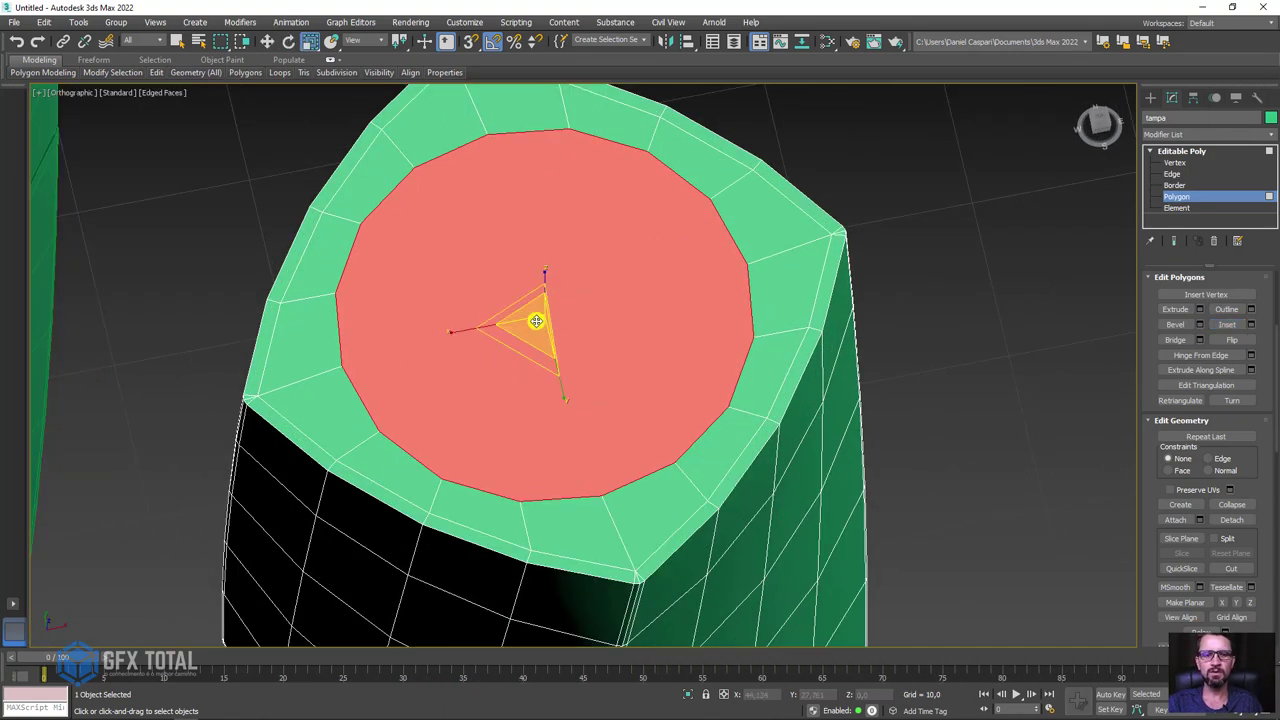
drag(536, 320, 528, 323)
alt+middle_drag(528, 323, 542, 260)
scroll(542, 260, down, 3)
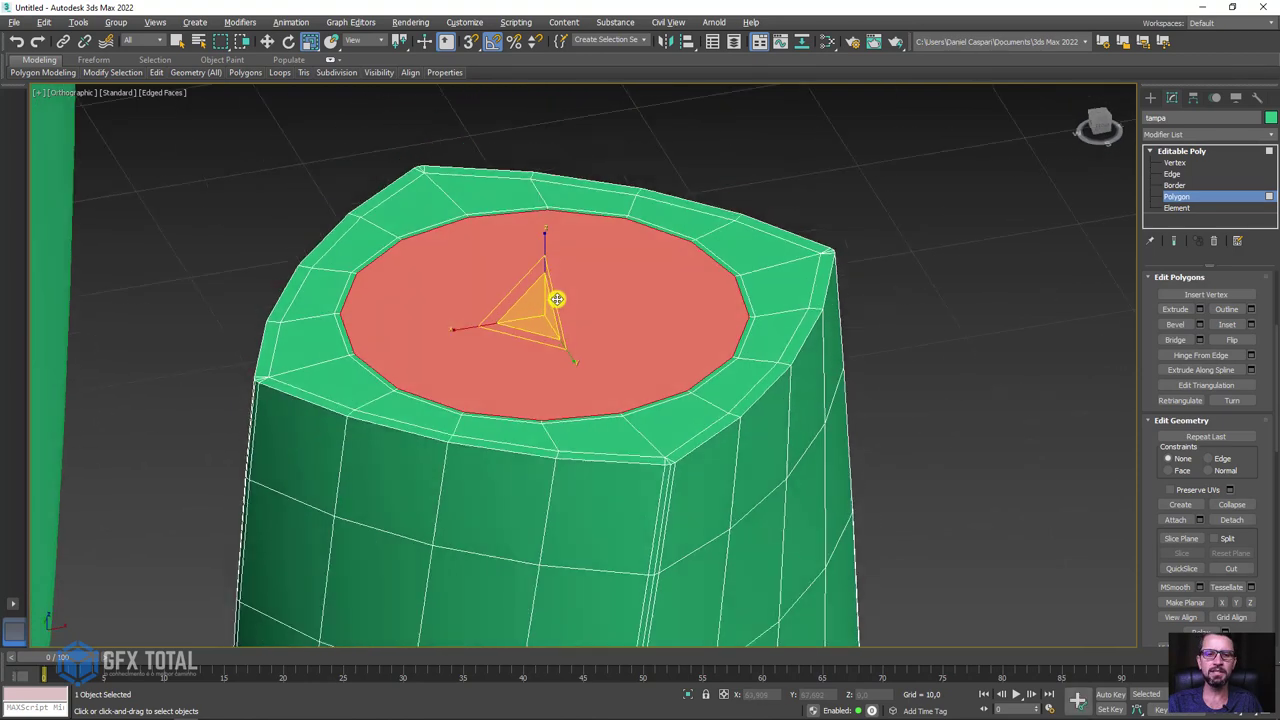
Push the round face just below the rim and check it in wireframe
key(w)
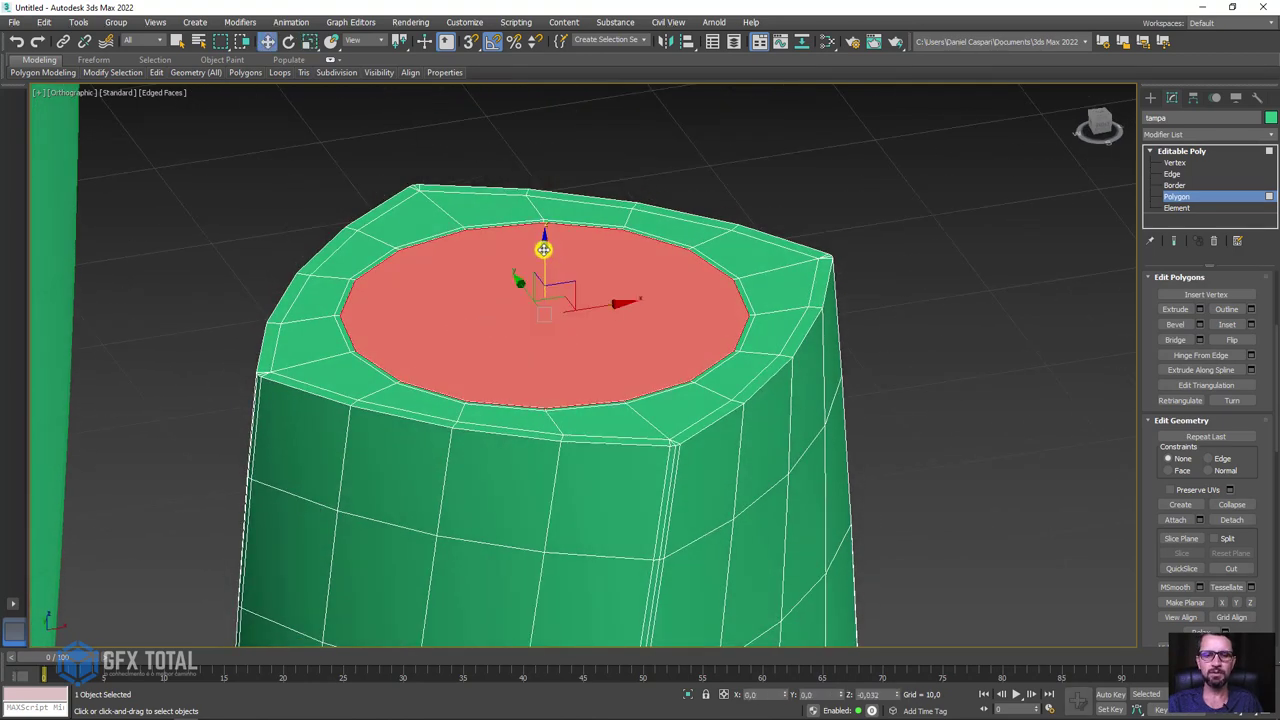
drag(546, 250, 534, 256)
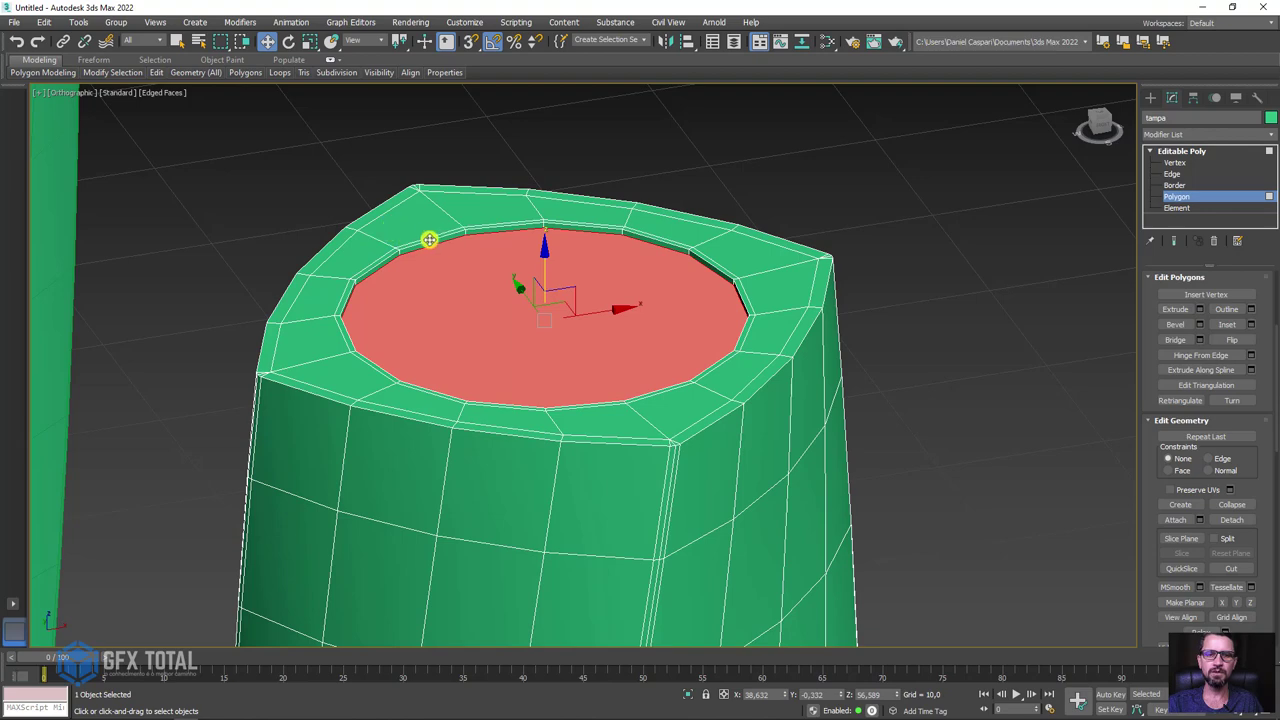
scroll(428, 240, up, 3)
scroll(443, 243, down, 3)
mouse_move(549, 286)
alt+middle_down()
mouse_move(546, 243)
mouse_move(594, 178)
alt+middle_up()
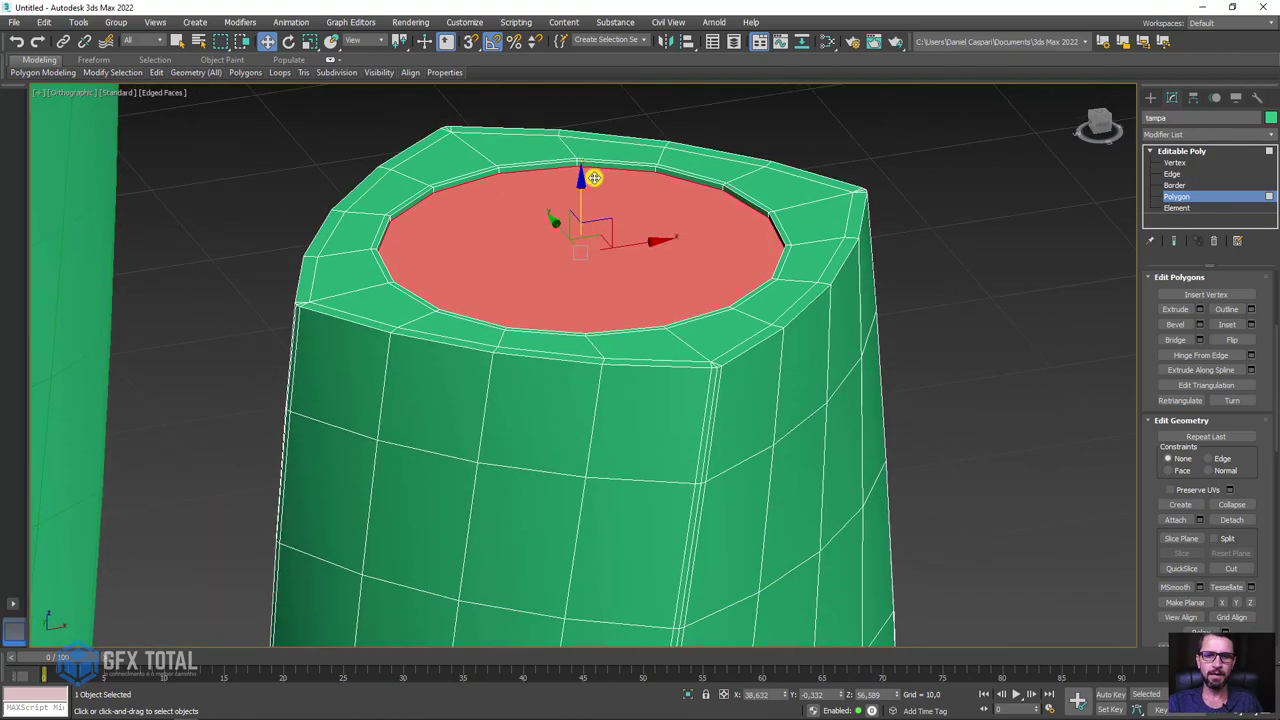
key(F3)
scroll(581, 192, down, 2)
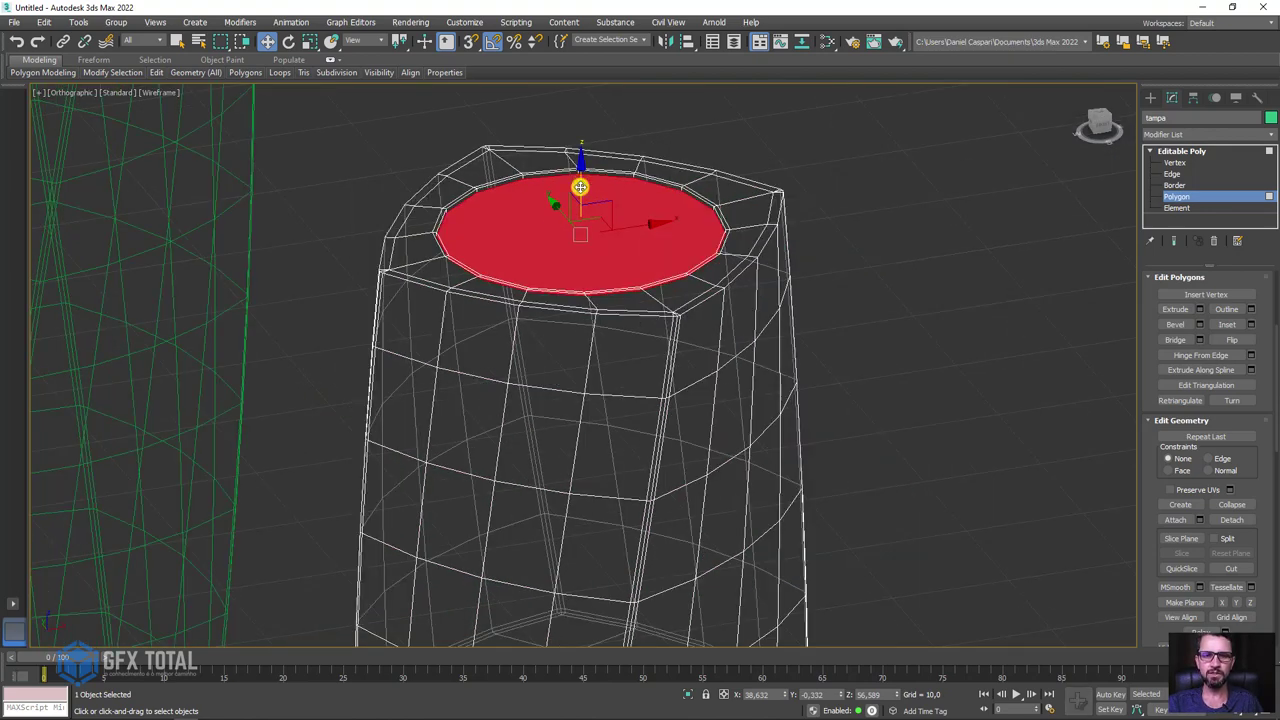
Sink the cap's top face deep inside the cap in wireframe, then raise it slightly
drag(580, 186, 588, 405)
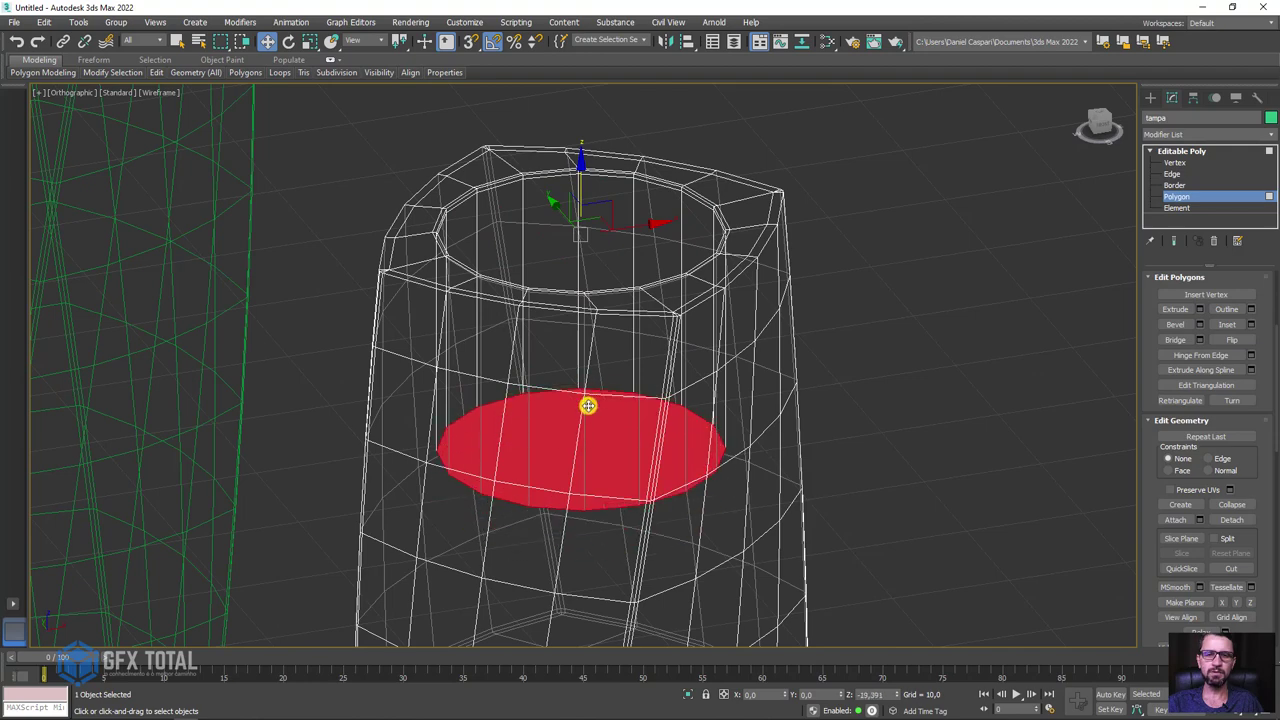
key(F3)
key(F3)
alt+middle_drag(600, 438, 605, 413)
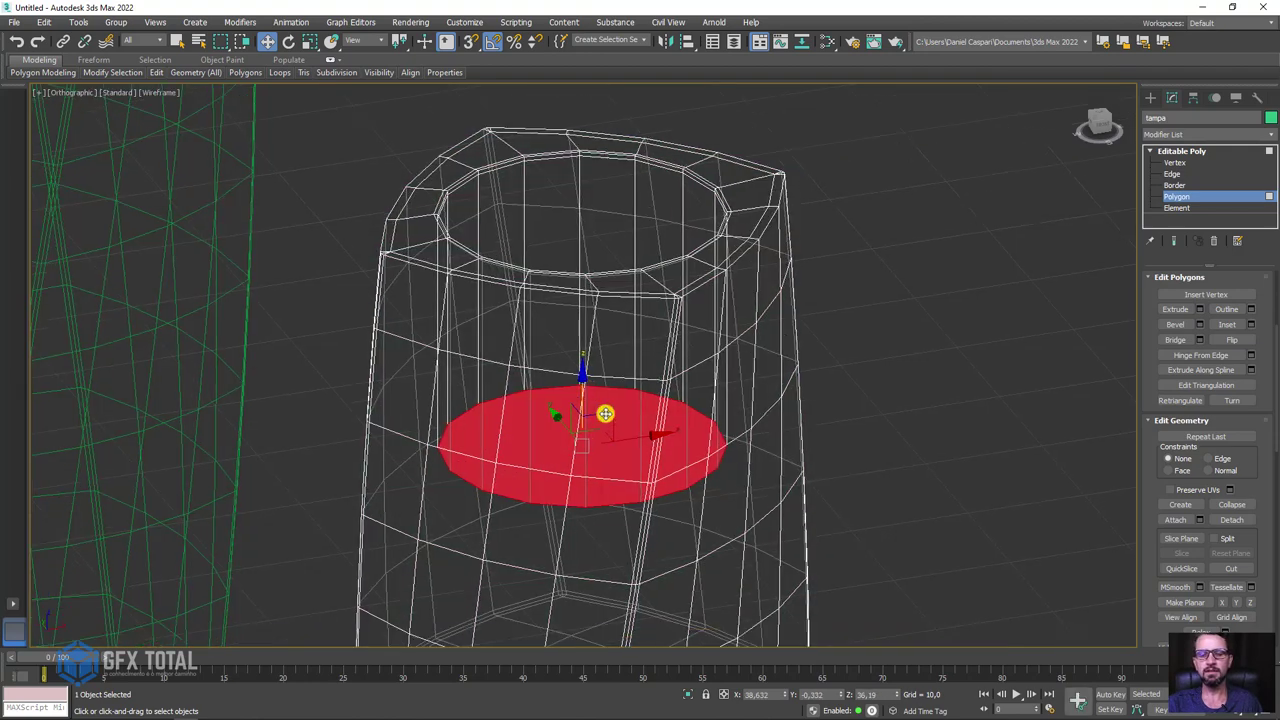
key(z)
scroll(620, 286, down, 5)
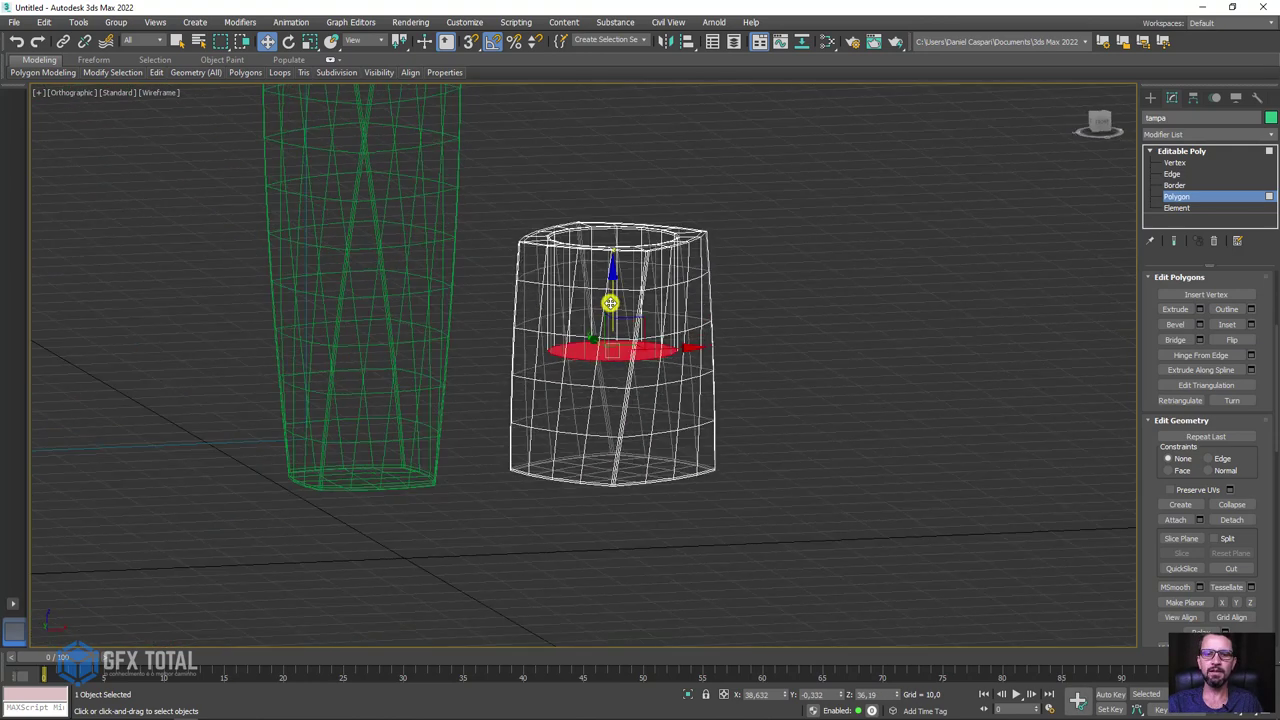
scroll(610, 302, up, 3)
scroll(615, 330, up, 2)
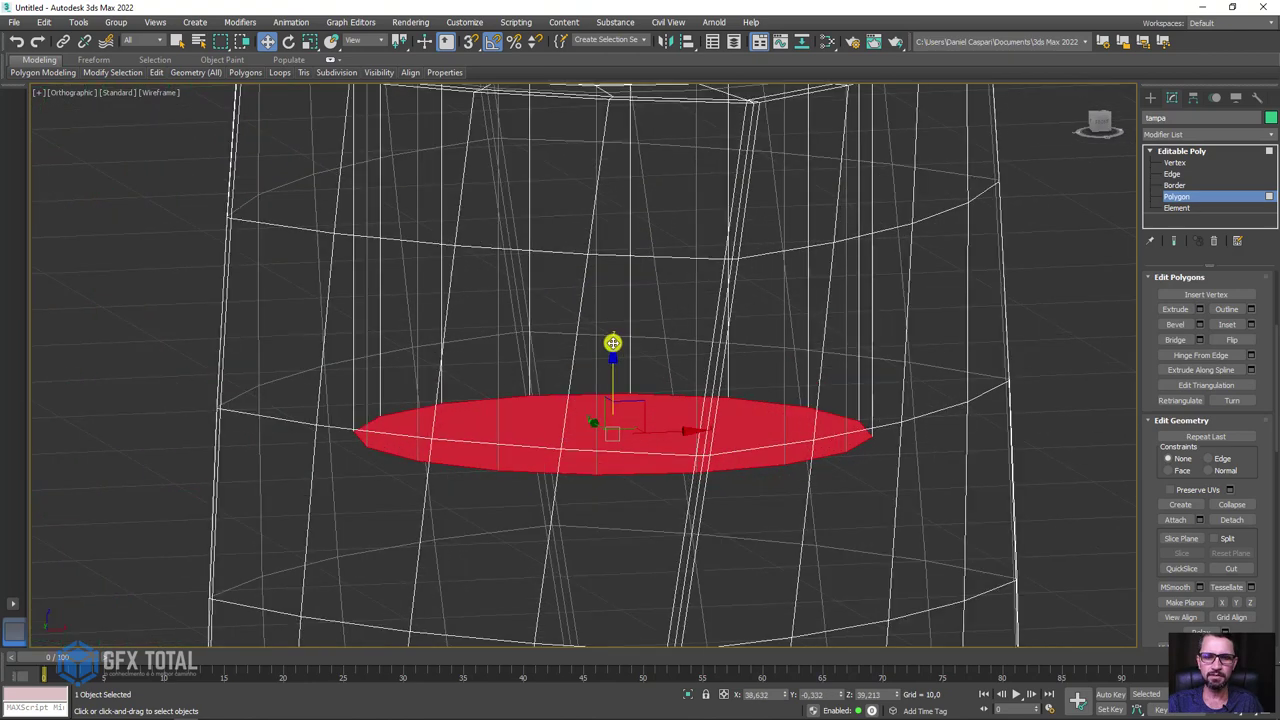
drag(612, 351, 615, 292)
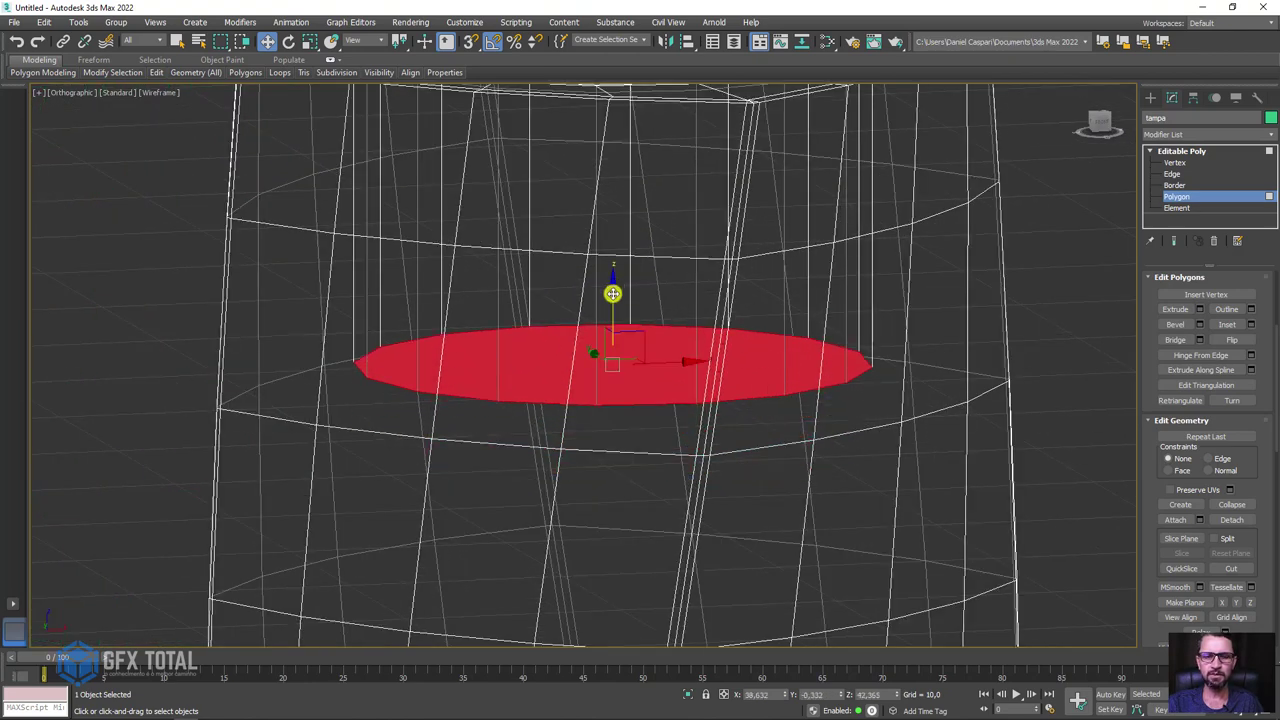
Scale the sunken inner face down to a smaller circle inside the cap
key(e)
key(r)
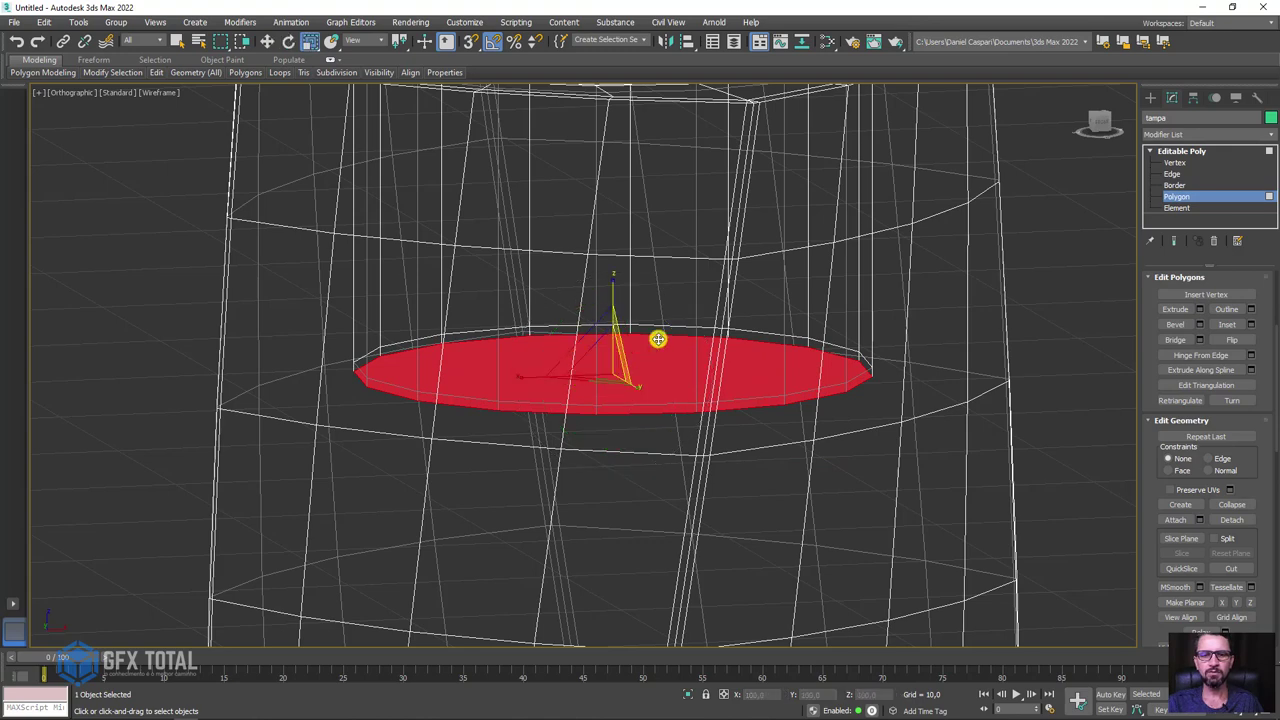
alt+middle_drag(658, 339, 625, 357)
drag(605, 366, 614, 434)
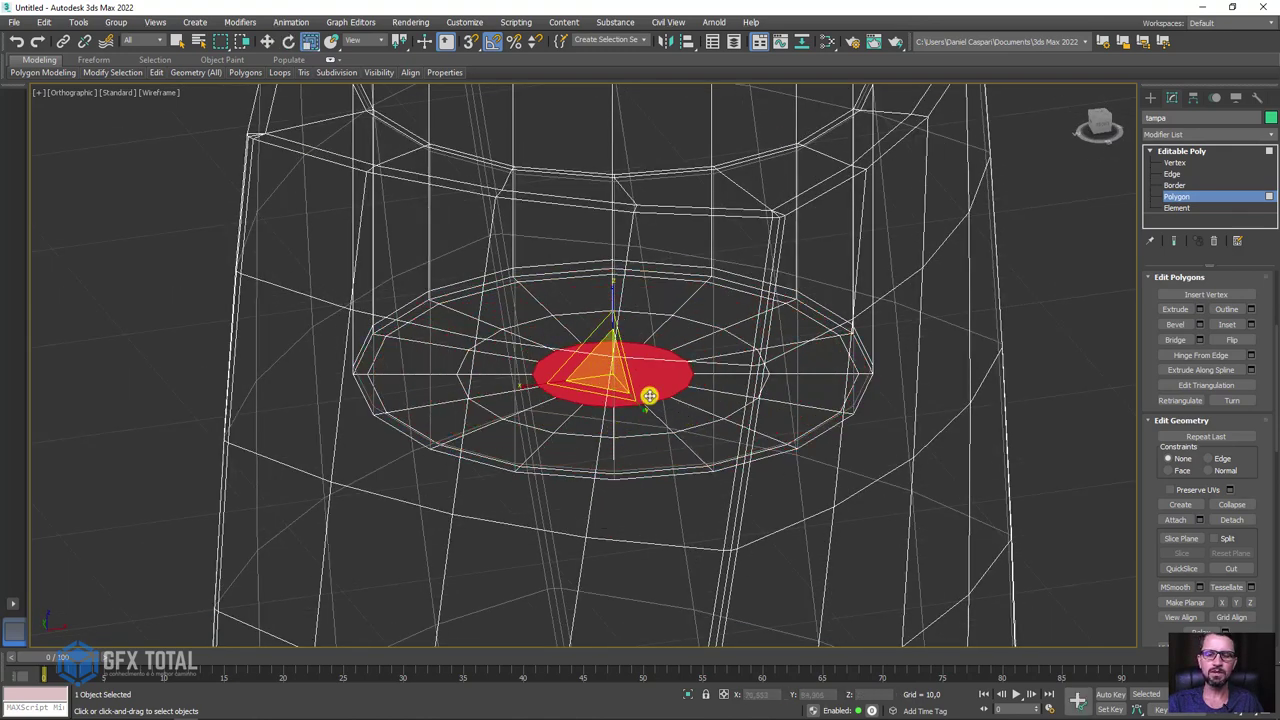
scroll(609, 373, up, 4)
mouse_move(609, 373)
mouse_down()
mouse_move(634, 397)
mouse_move(628, 411)
mouse_up()
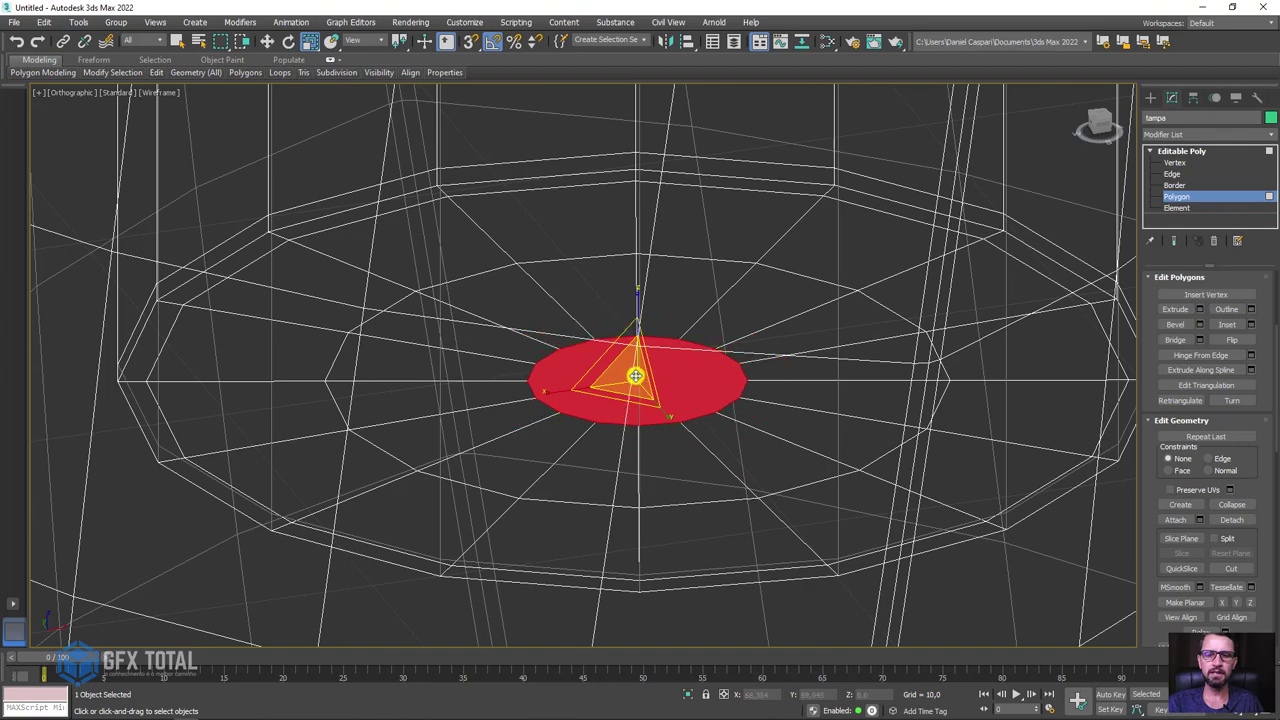
scroll(631, 374, down, 4)
scroll(625, 374, down, 3)
scroll(486, 428, down, 1)
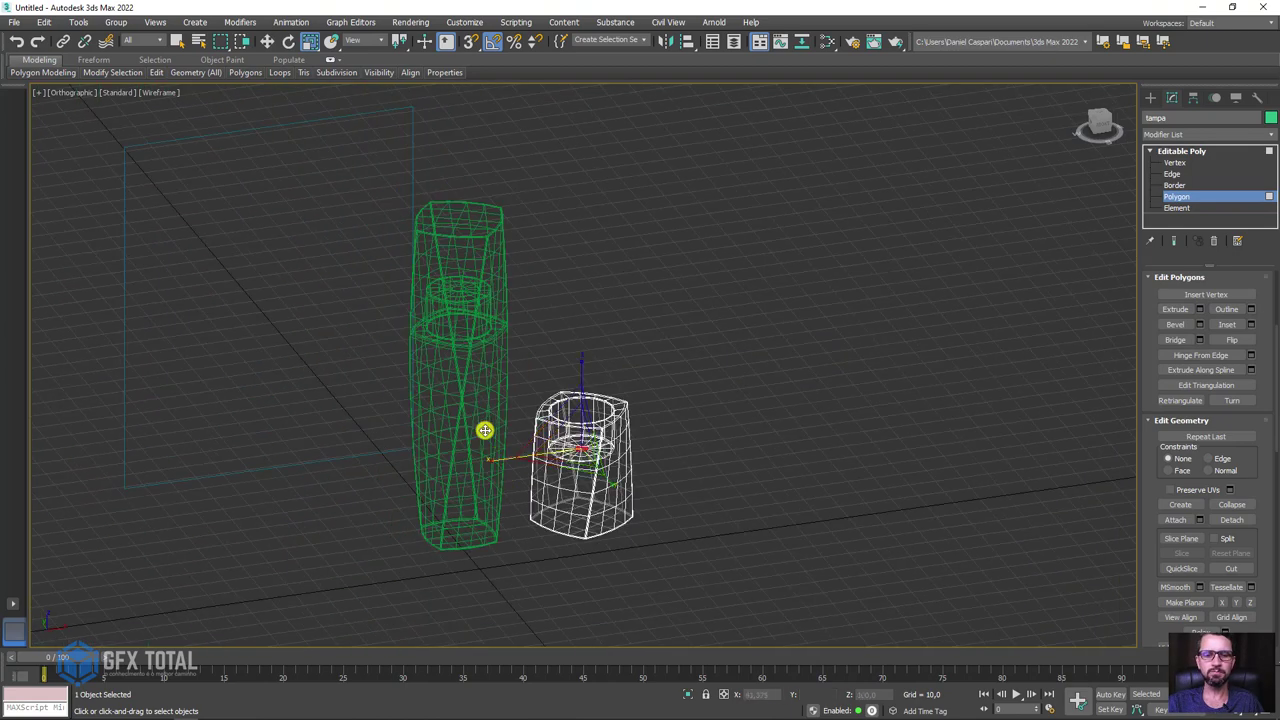
scroll(500, 435, down, 3)
key(F3)
scroll(340, 349, up, 5)
In wireframe, widen the small bottom polygon inside the cap
scroll(466, 424, up, 2)
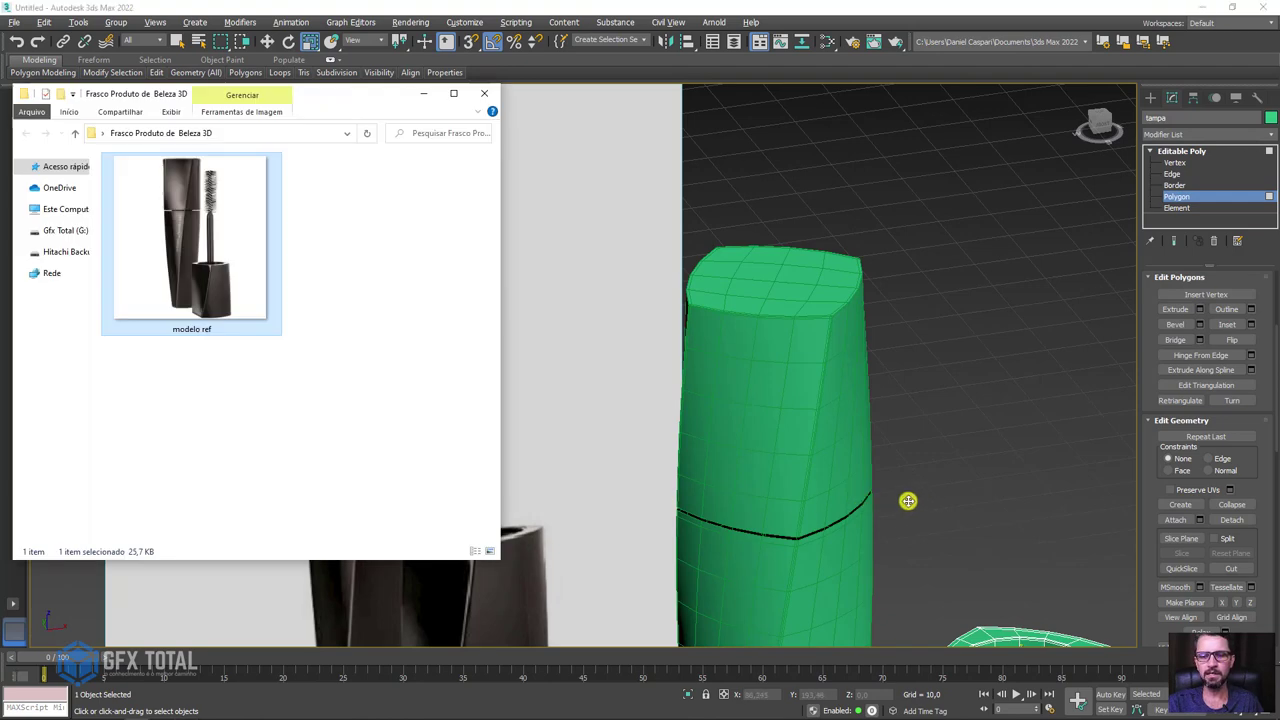
scroll(737, 494, up, 3)
scroll(739, 503, up, 2)
key(F3)
scroll(742, 512, up, 1)
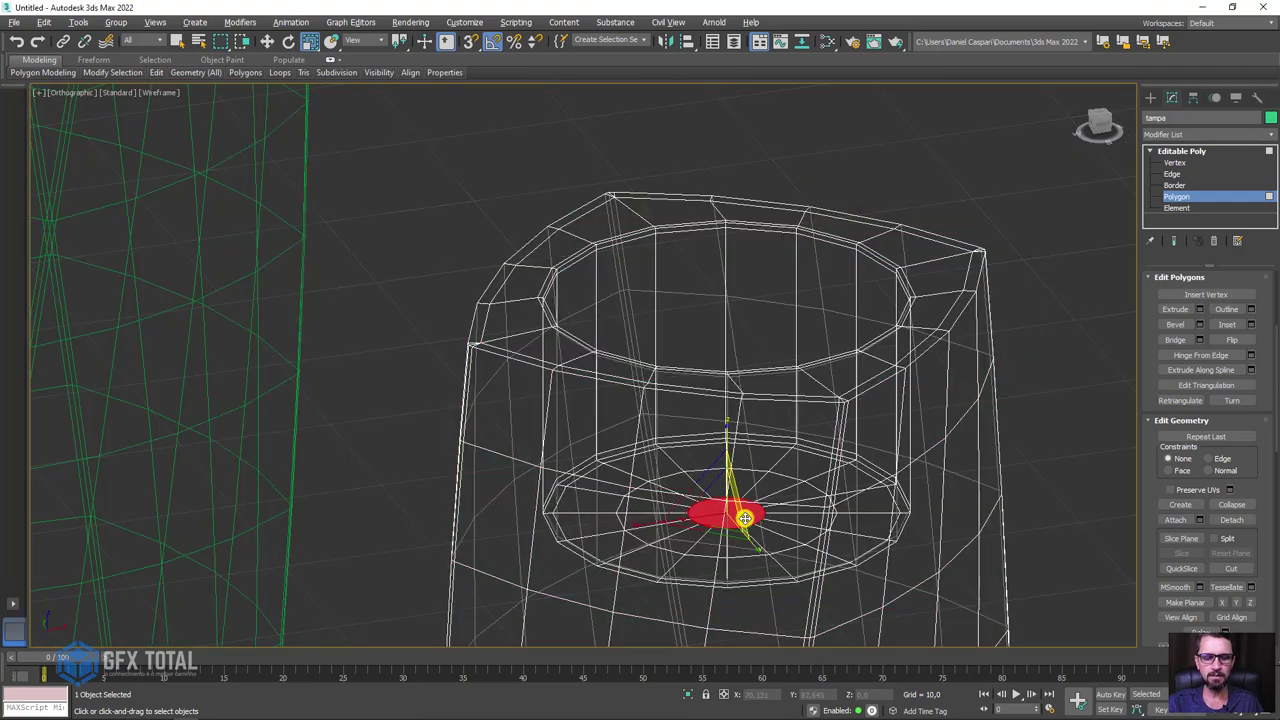
scroll(746, 523, up, 3)
drag(679, 387, 695, 377)
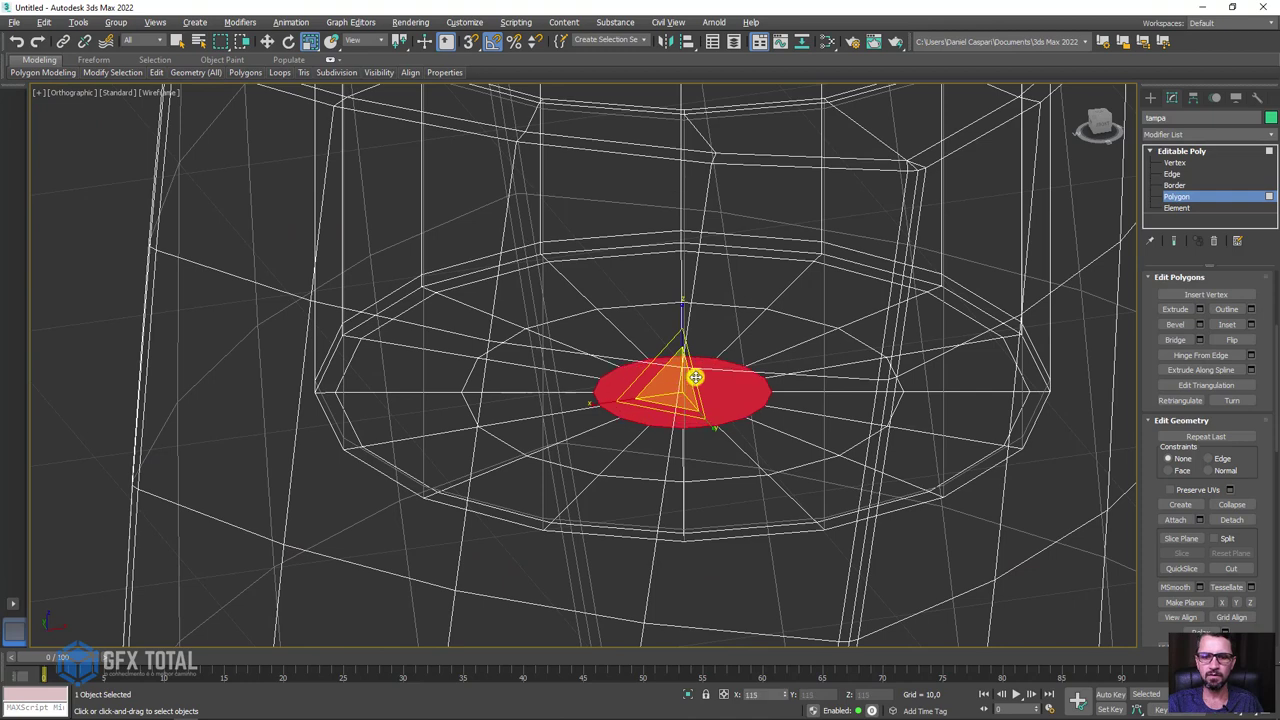
Pull that polygon up along Z into a thin stem rising above the cap, viewed from Front
key(w)
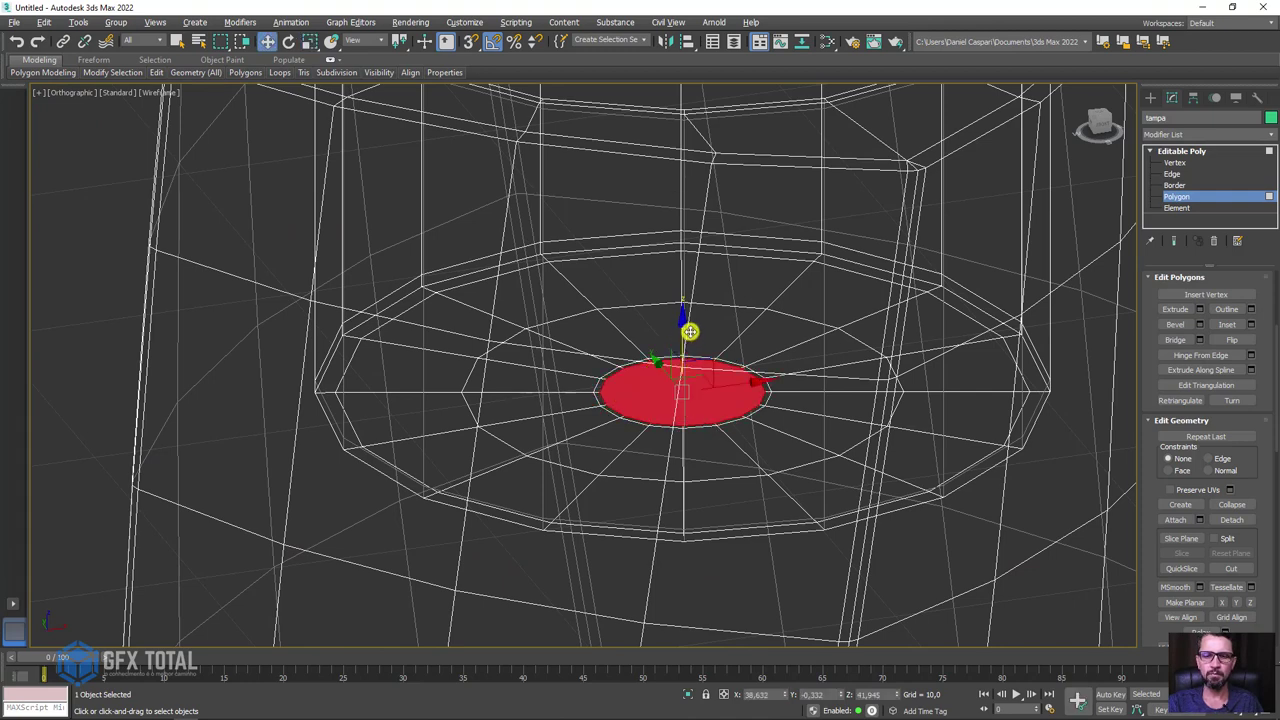
scroll(681, 321, down, 3)
scroll(681, 351, down, 1)
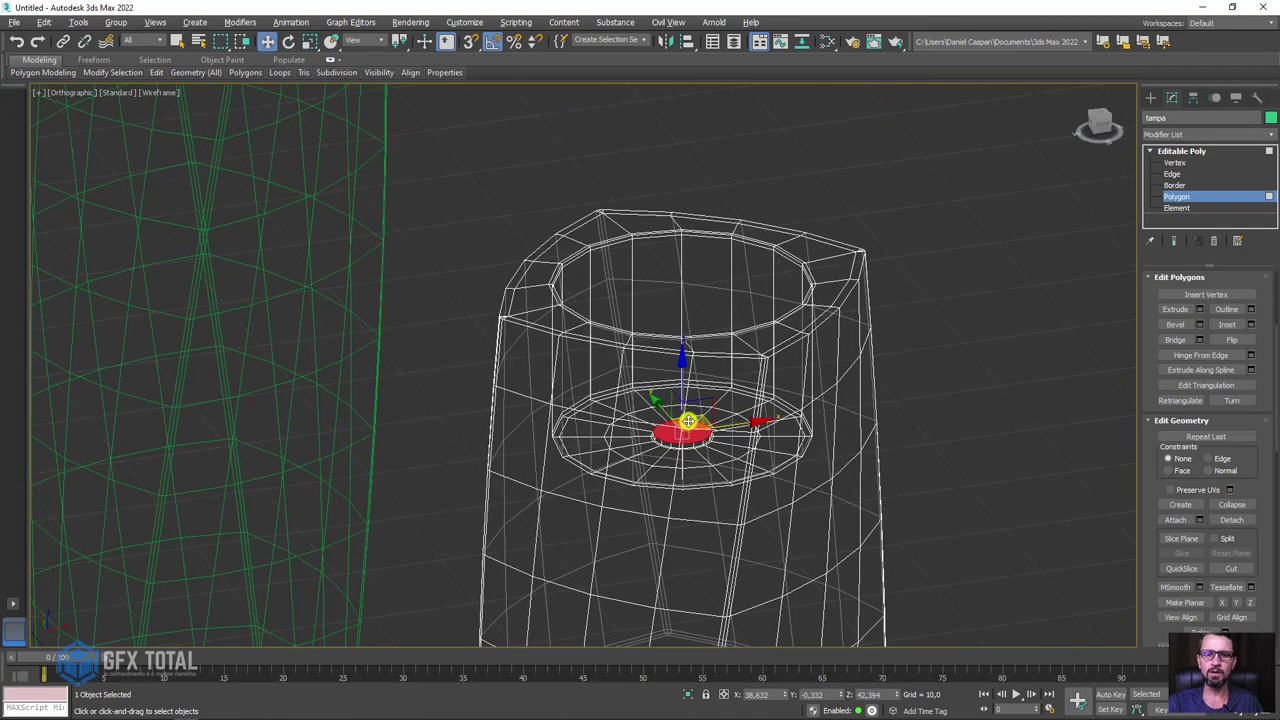
drag(681, 372, 666, 86)
scroll(706, 206, down, 3)
alt+middle_drag(706, 206, 694, 175)
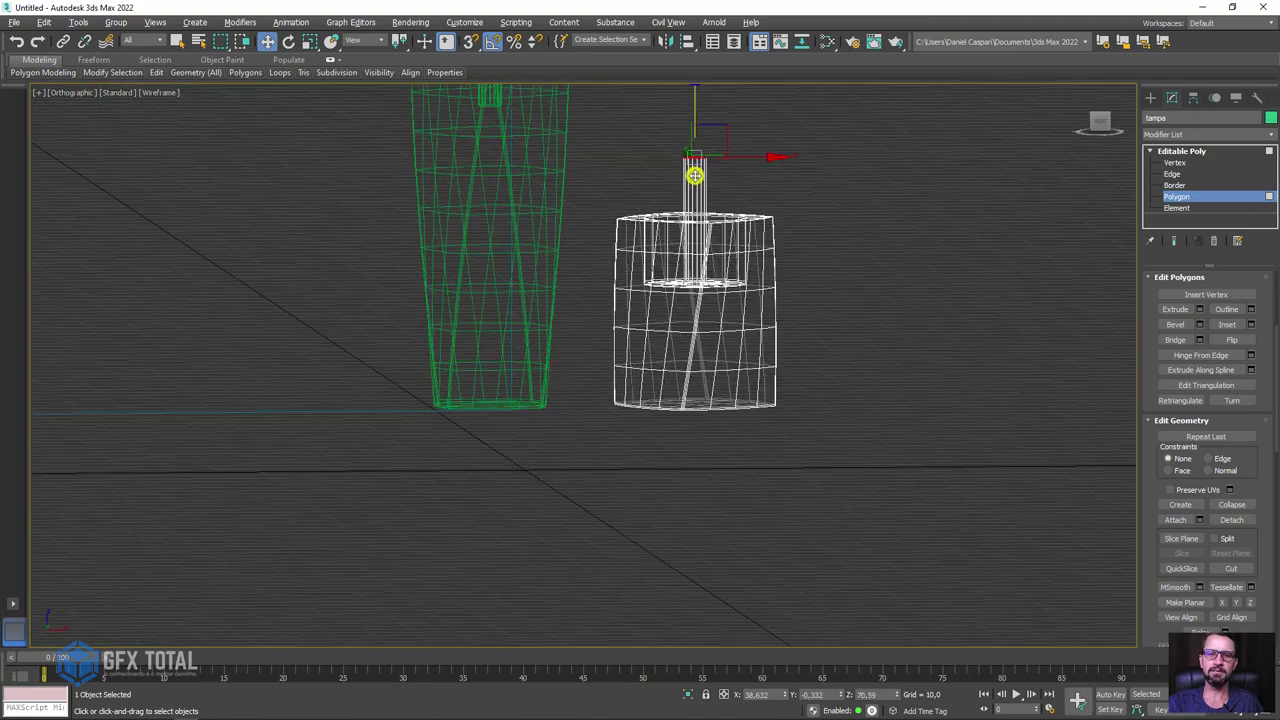
key(f)
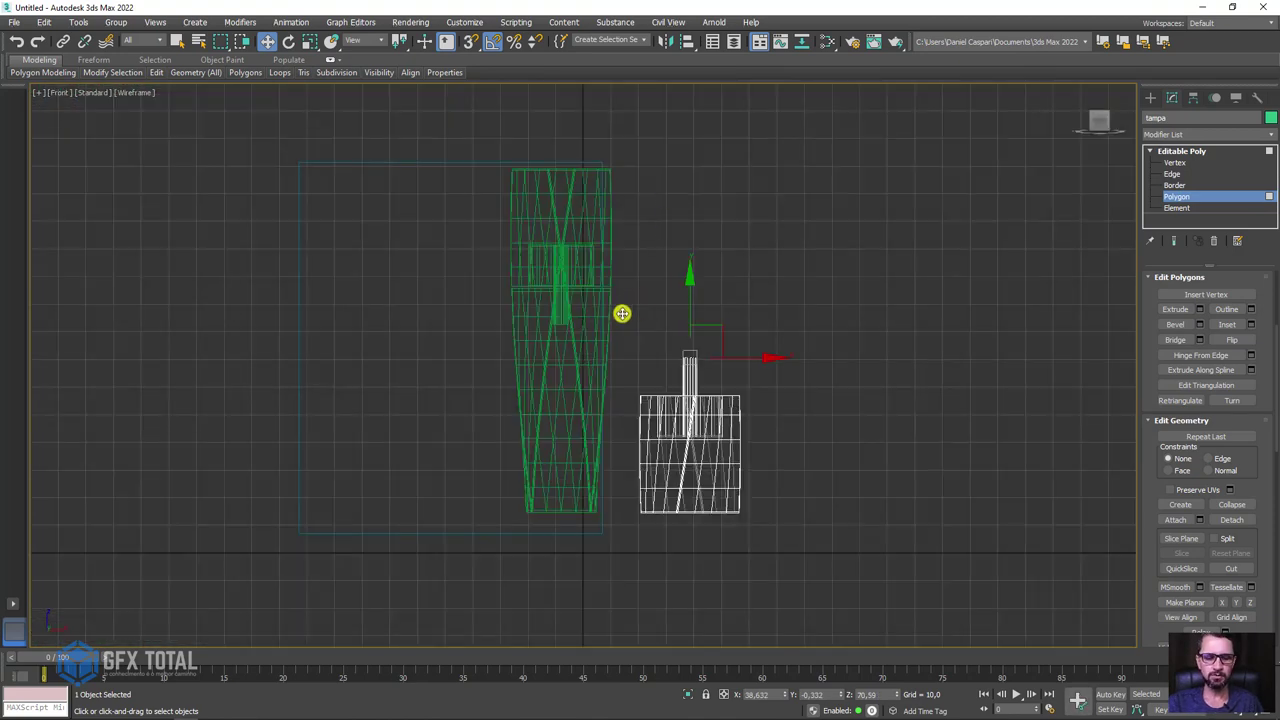
key(F3)
scroll(509, 293, up, 3)
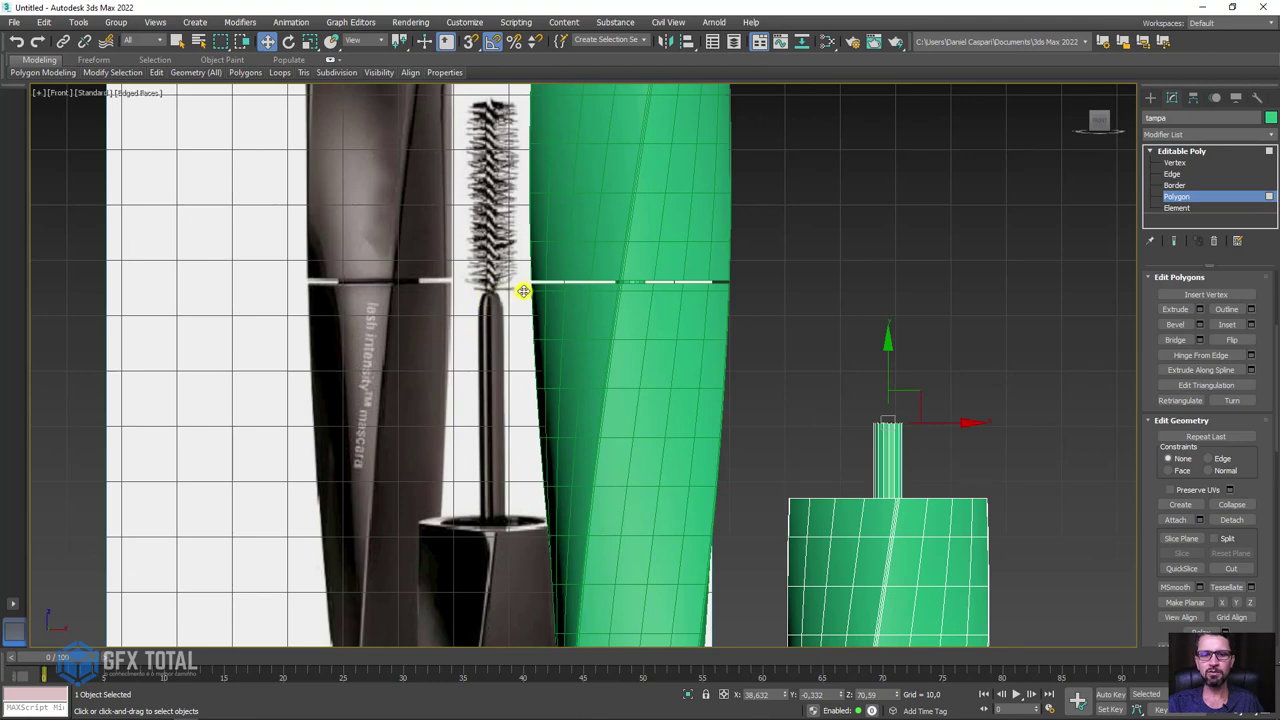
Lengthen the stem upward, taper its top polygon, and collapse the tip to a point
drag(887, 370, 887, 274)
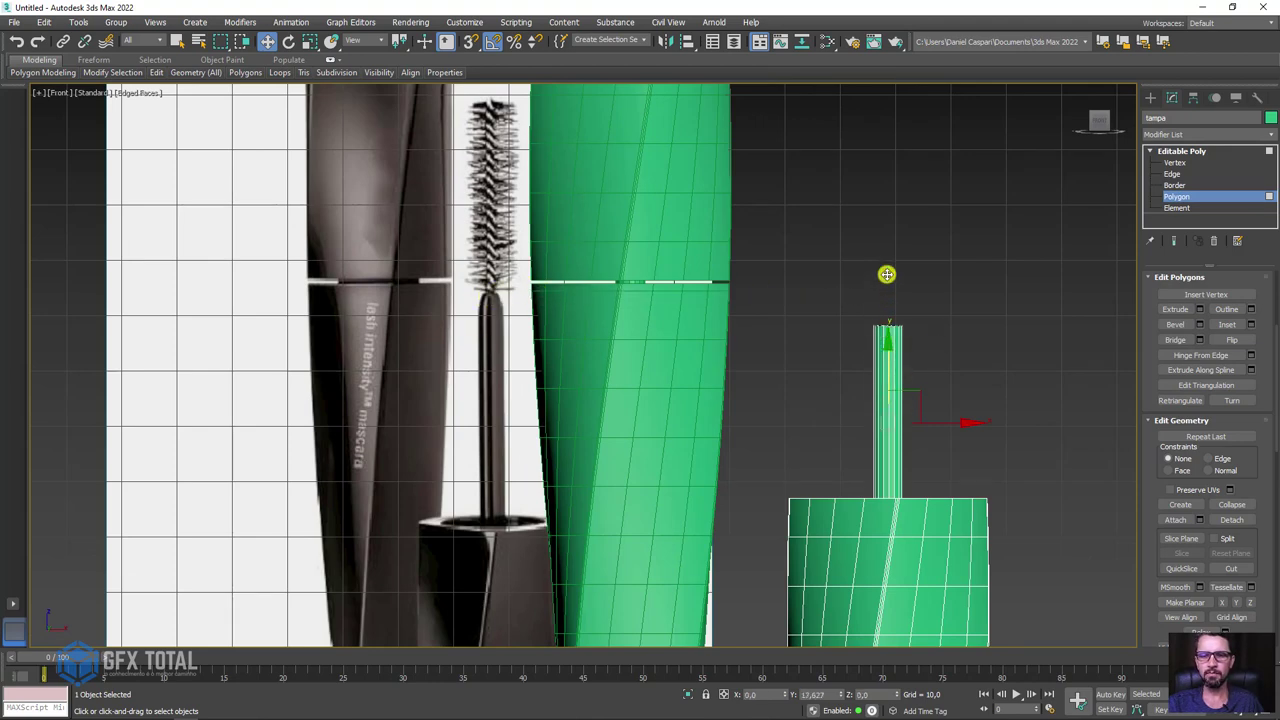
drag(888, 299, 884, 271)
key(e)
key(r)
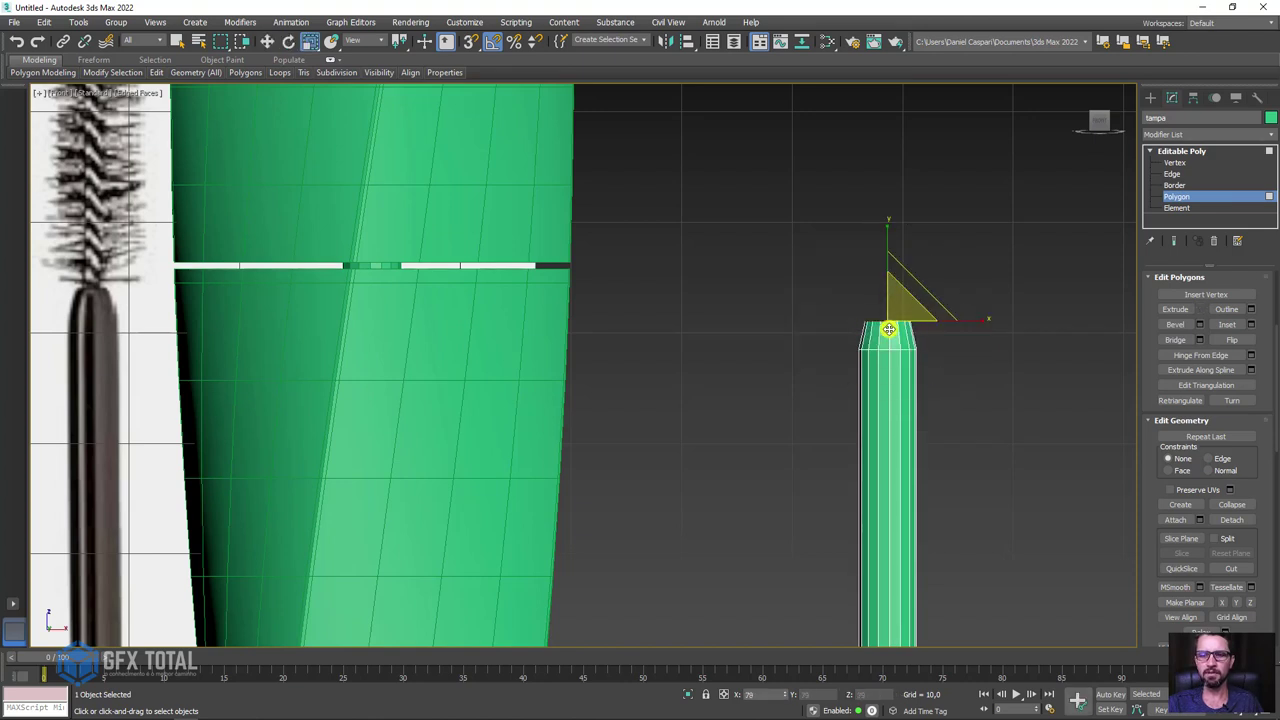
key(w)
key(e)
key(r)
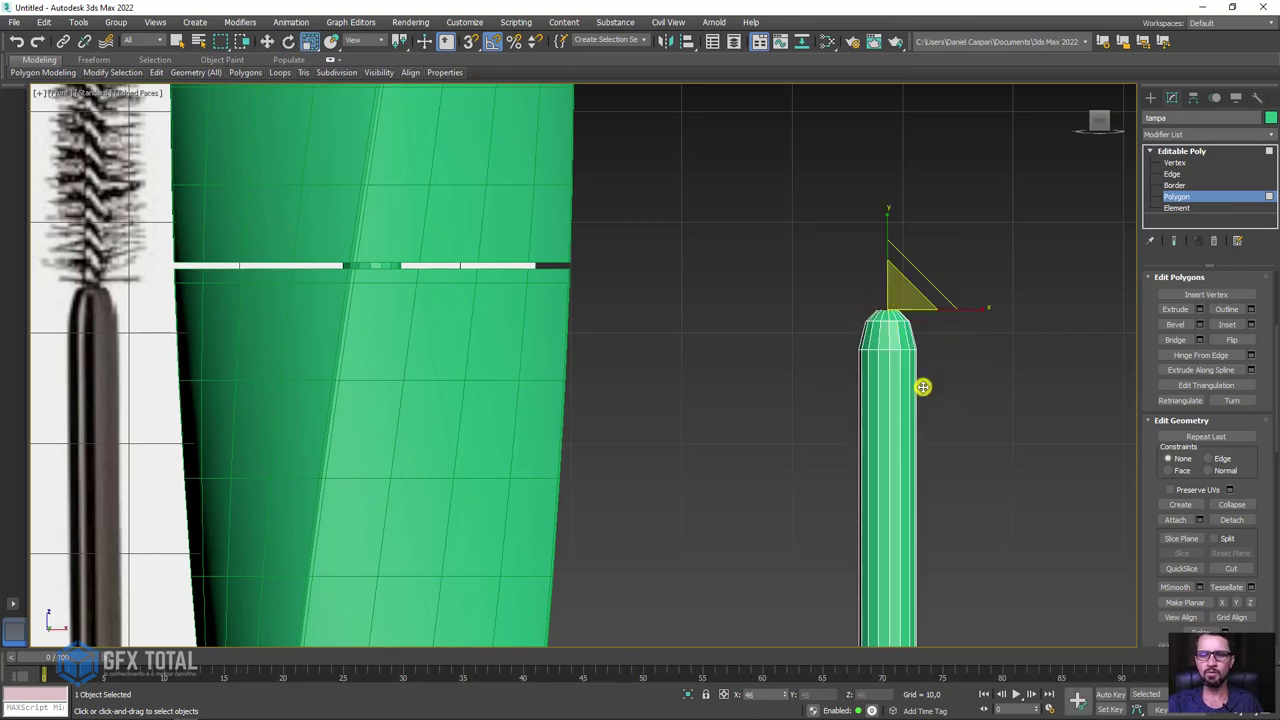
scroll(895, 345, up, 5)
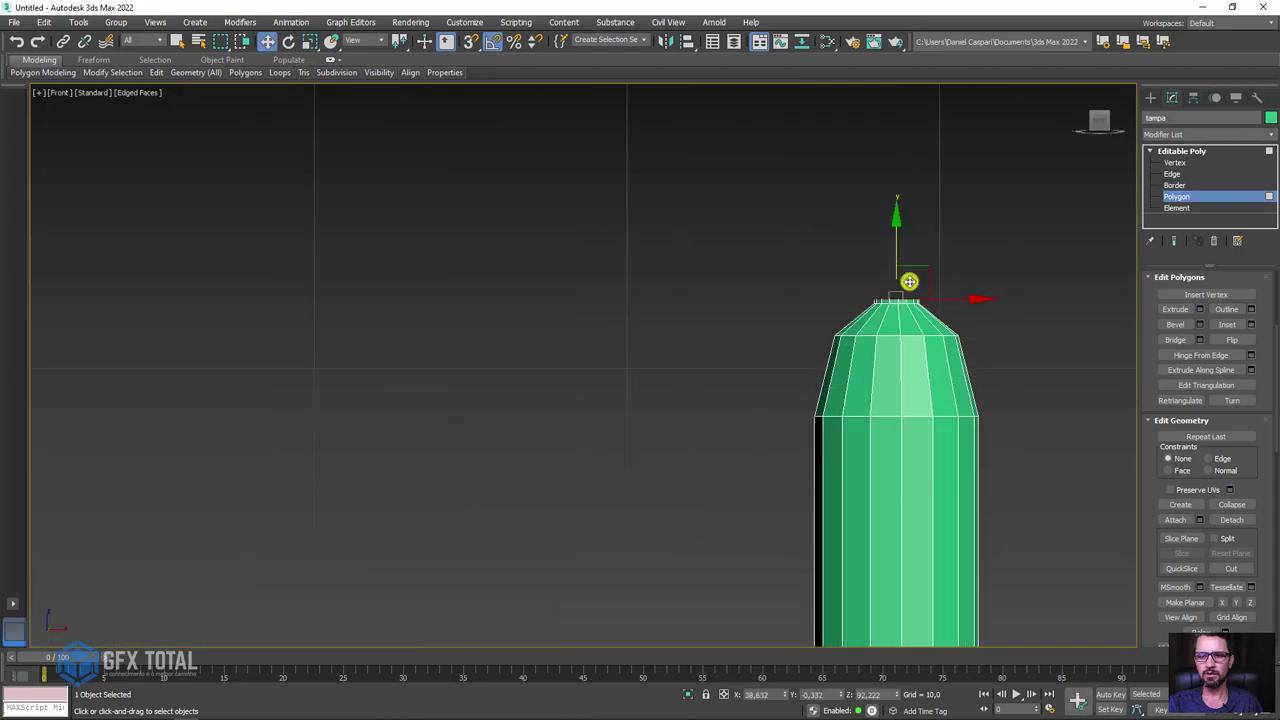
mouse_move(943, 303)
alt+middle_down()
mouse_move(934, 363)
mouse_move(916, 313)
alt+middle_up()
scroll(916, 313, up, 3)
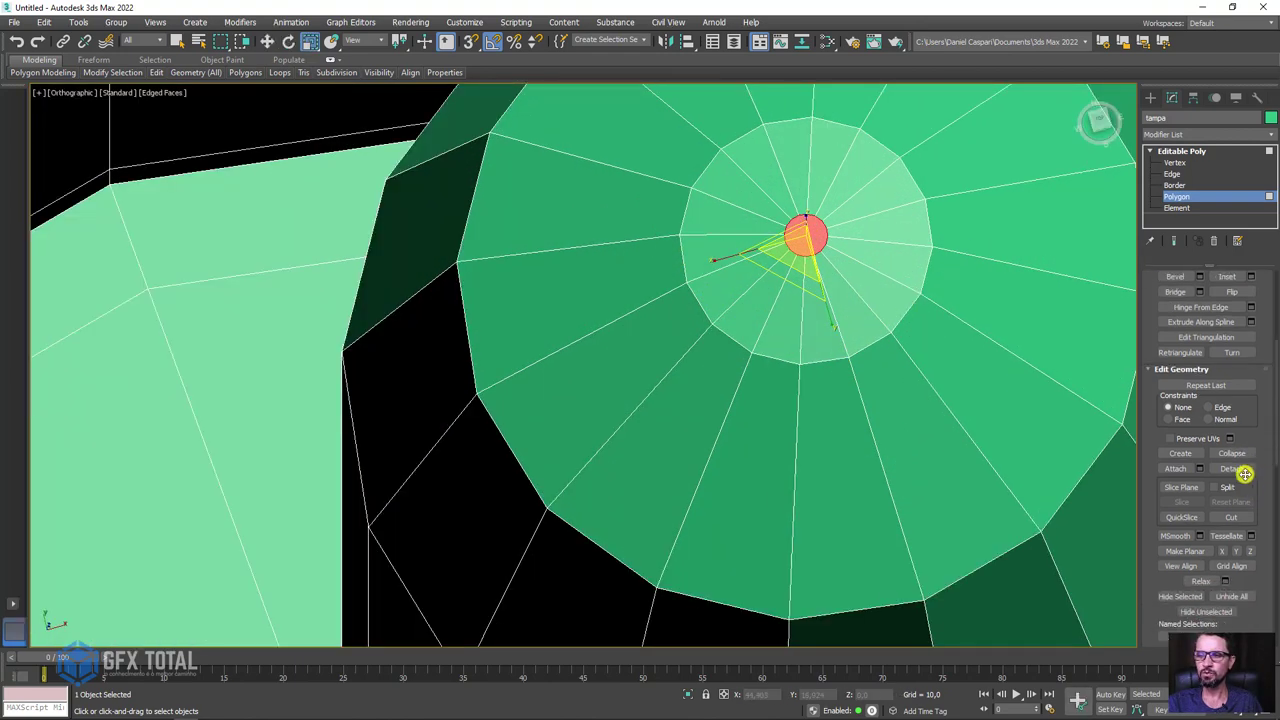
scroll(1253, 554, down, 3)
click(1232, 425)
mouse_move(860, 360)
alt+middle_down()
mouse_move(867, 319)
mouse_move(894, 343)
mouse_move(886, 271)
mouse_move(866, 385)
alt+middle_up()
scroll(867, 319, down, 3)
scroll(866, 385, up, 5)
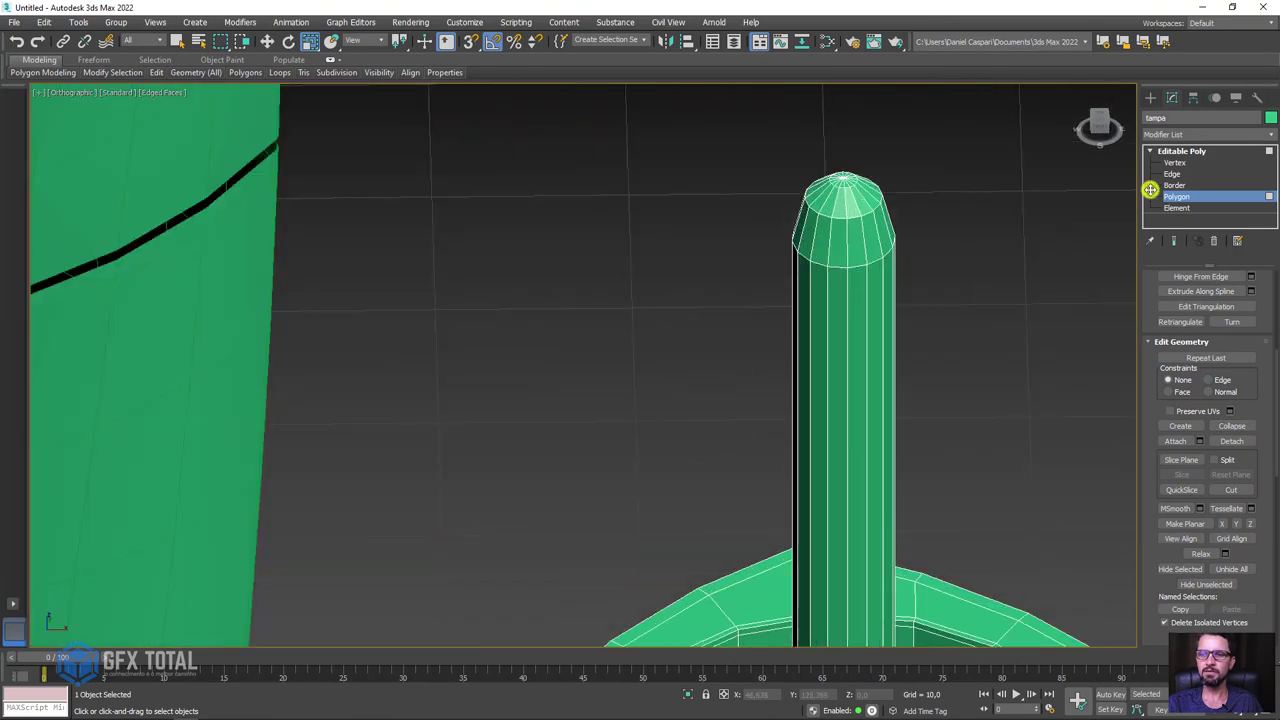
Add SwiftLoop edge loops near the stem tip and on its bevel
click(1175, 174)
mouse_move(156, 72)
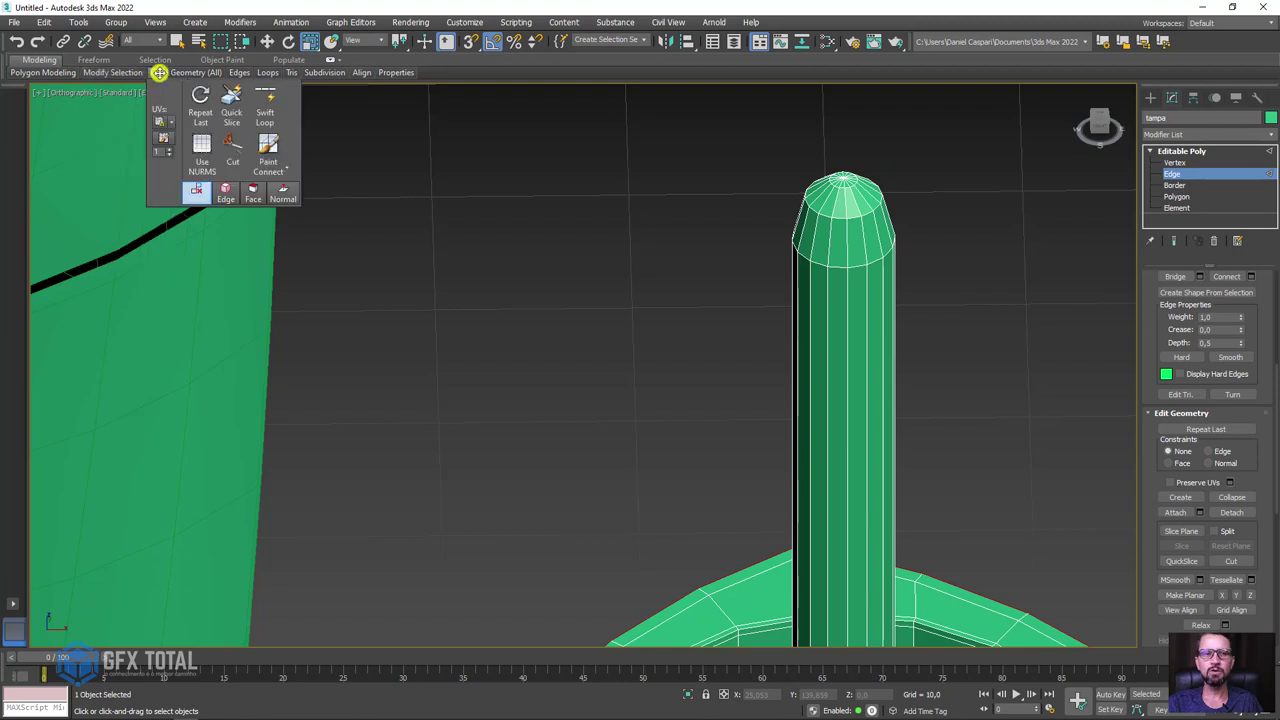
click(265, 102)
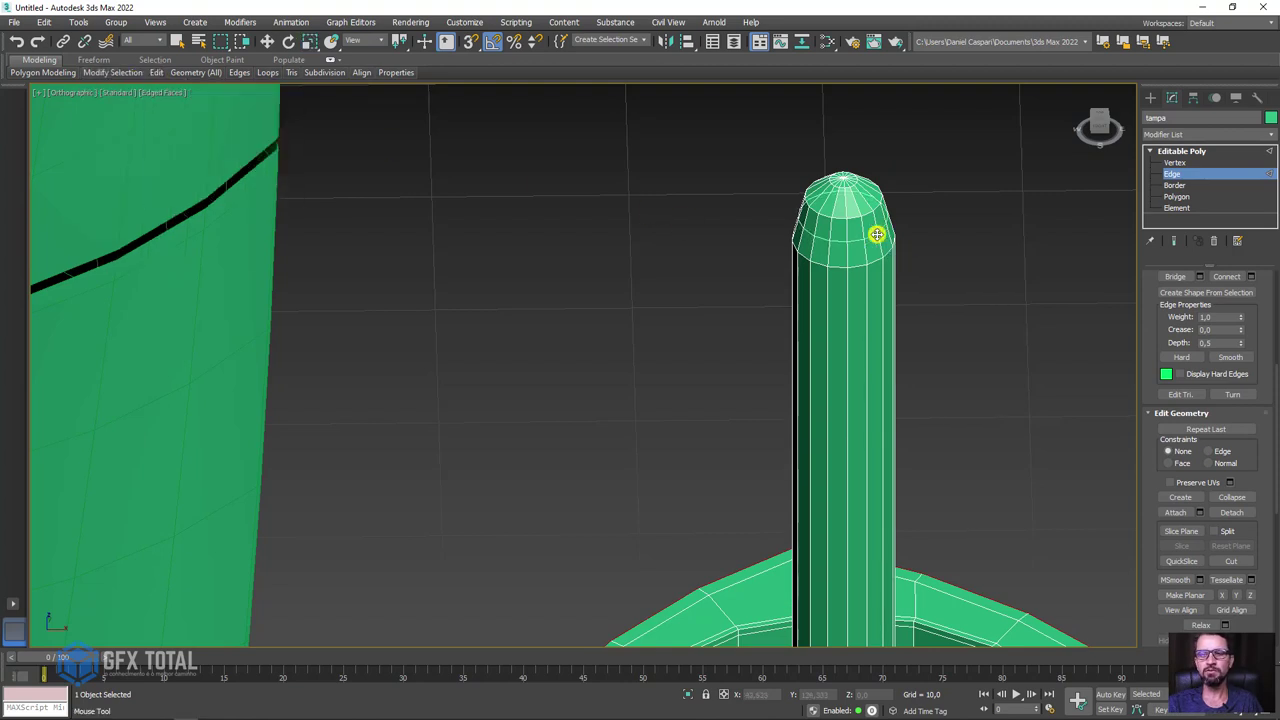
scroll(887, 227, up, 5)
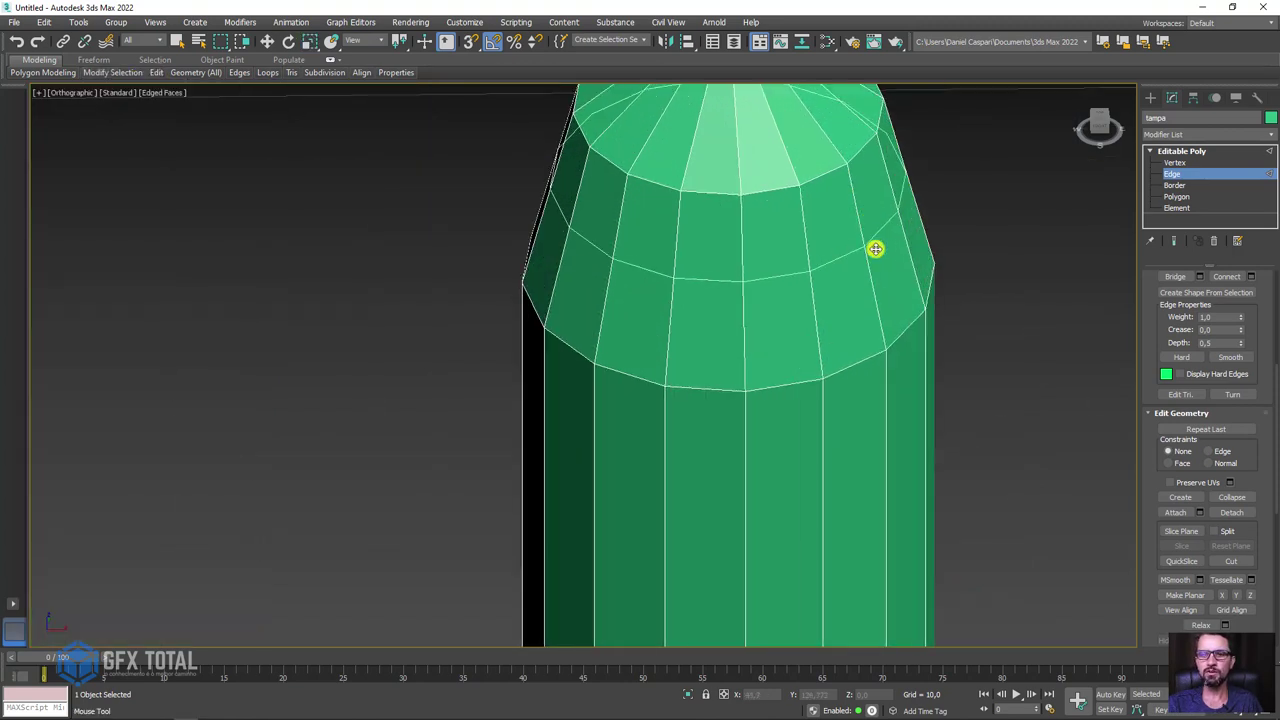
click(874, 245)
click(957, 235)
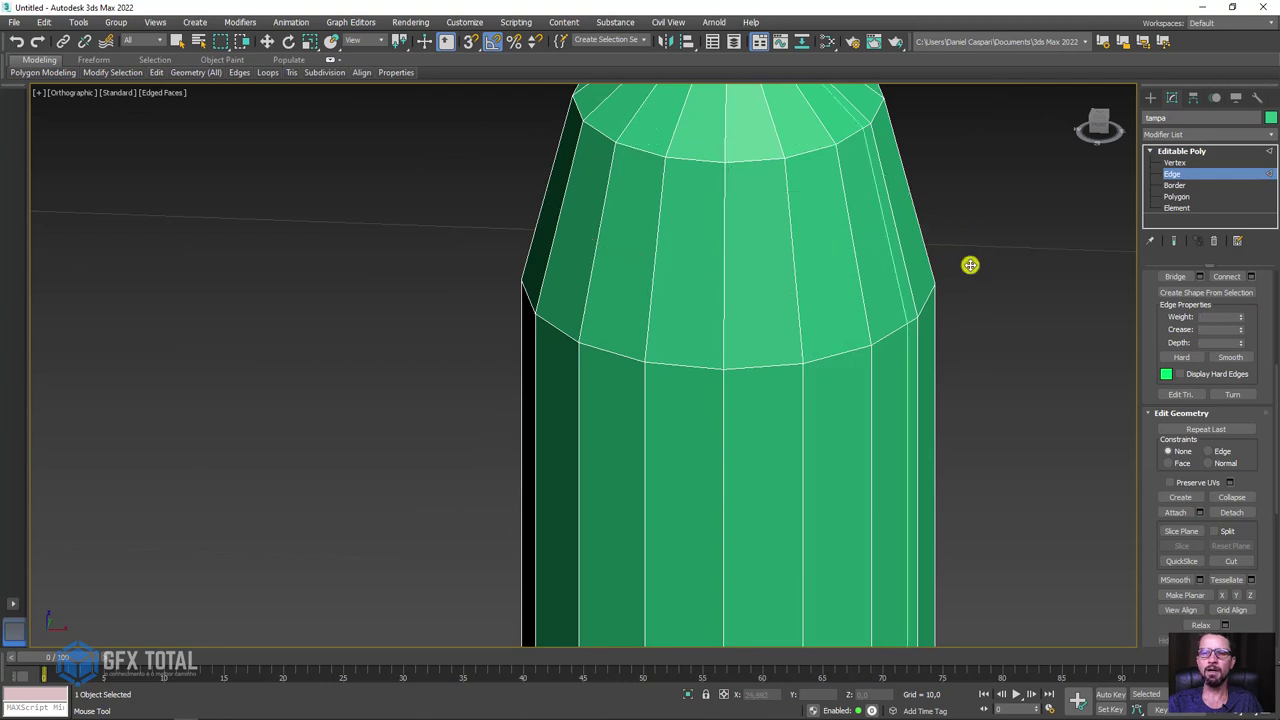
click(885, 212)
scroll(883, 205, down, 3)
Add two more edge loops near the dome top to round the tip
alt+middle_drag(883, 200, 866, 231)
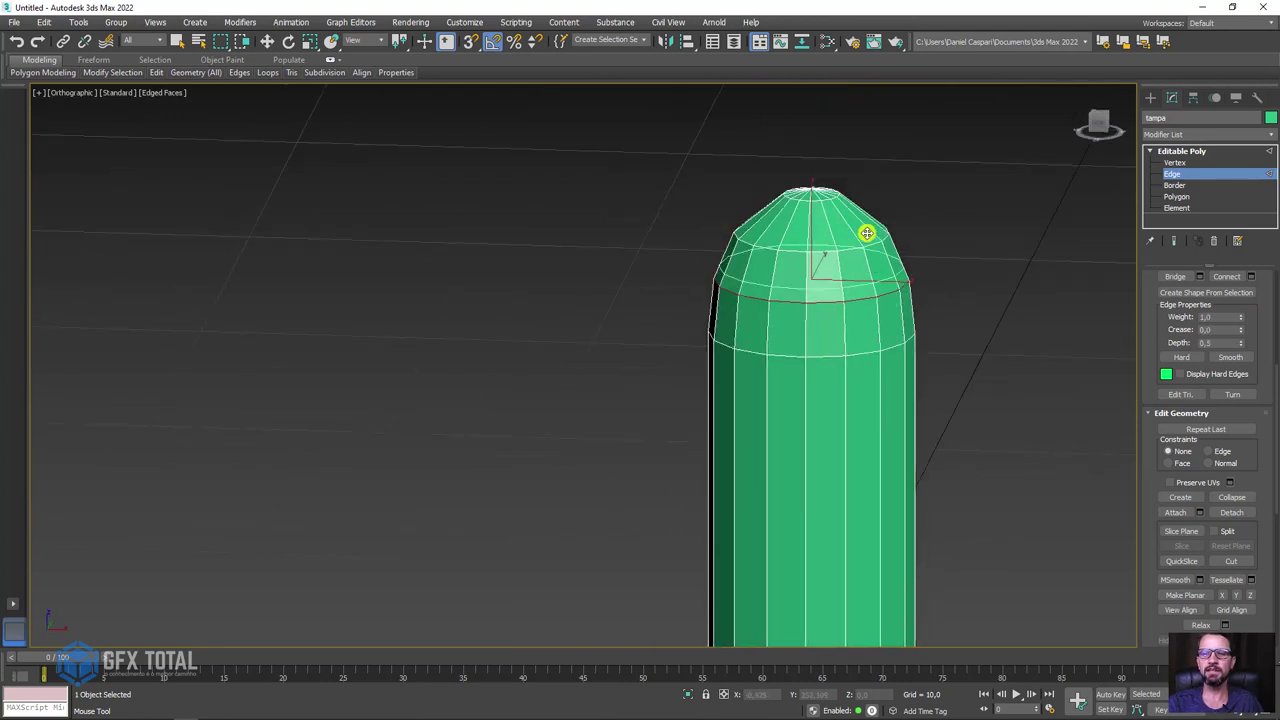
scroll(862, 225, up, 3)
click(859, 217)
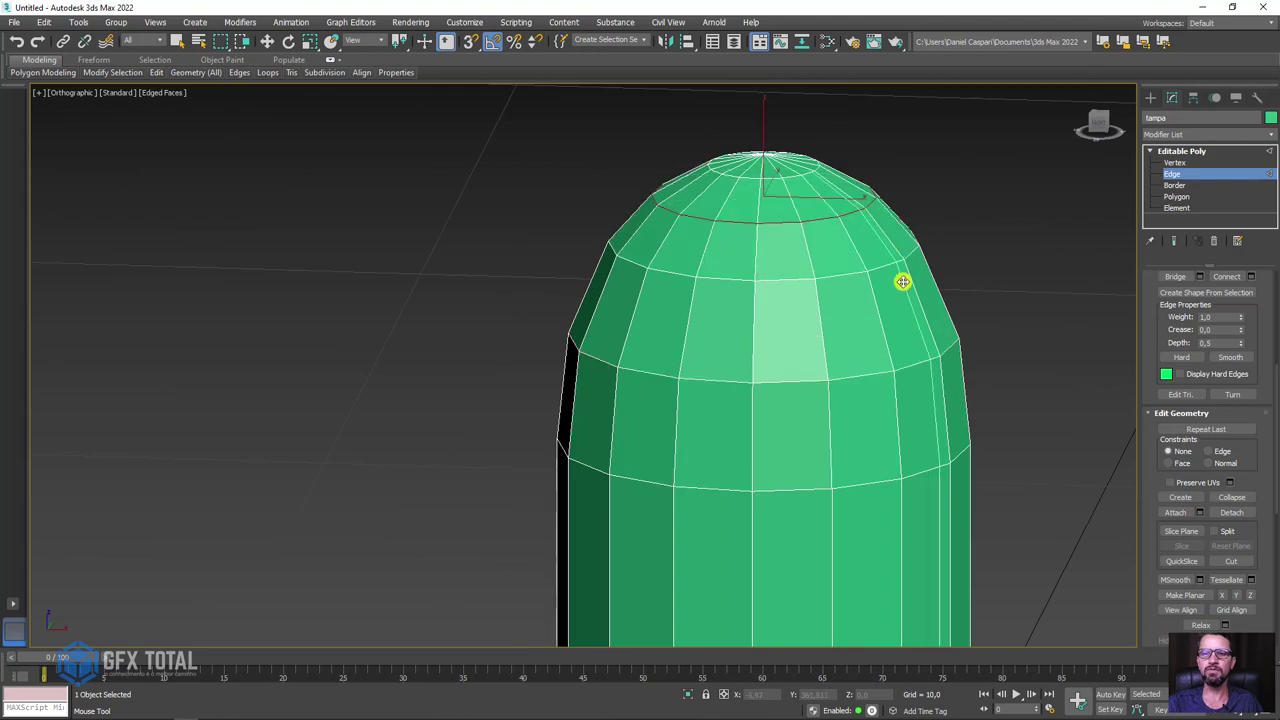
click(874, 196)
key(w)
scroll(886, 190, down, 5)
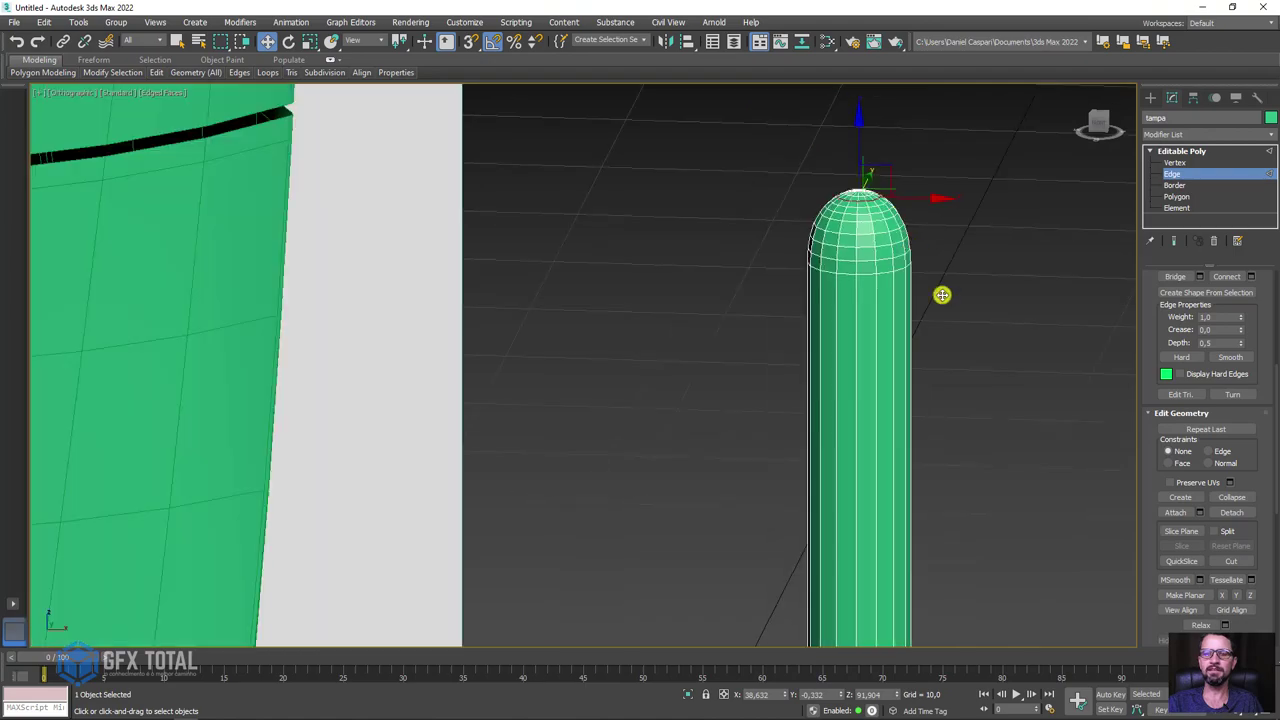
alt+middle_drag(943, 291, 924, 363)
scroll(837, 226, down, 3)
mouse_move(837, 226)
alt+middle_down()
mouse_move(843, 331)
mouse_move(823, 283)
alt+middle_up()
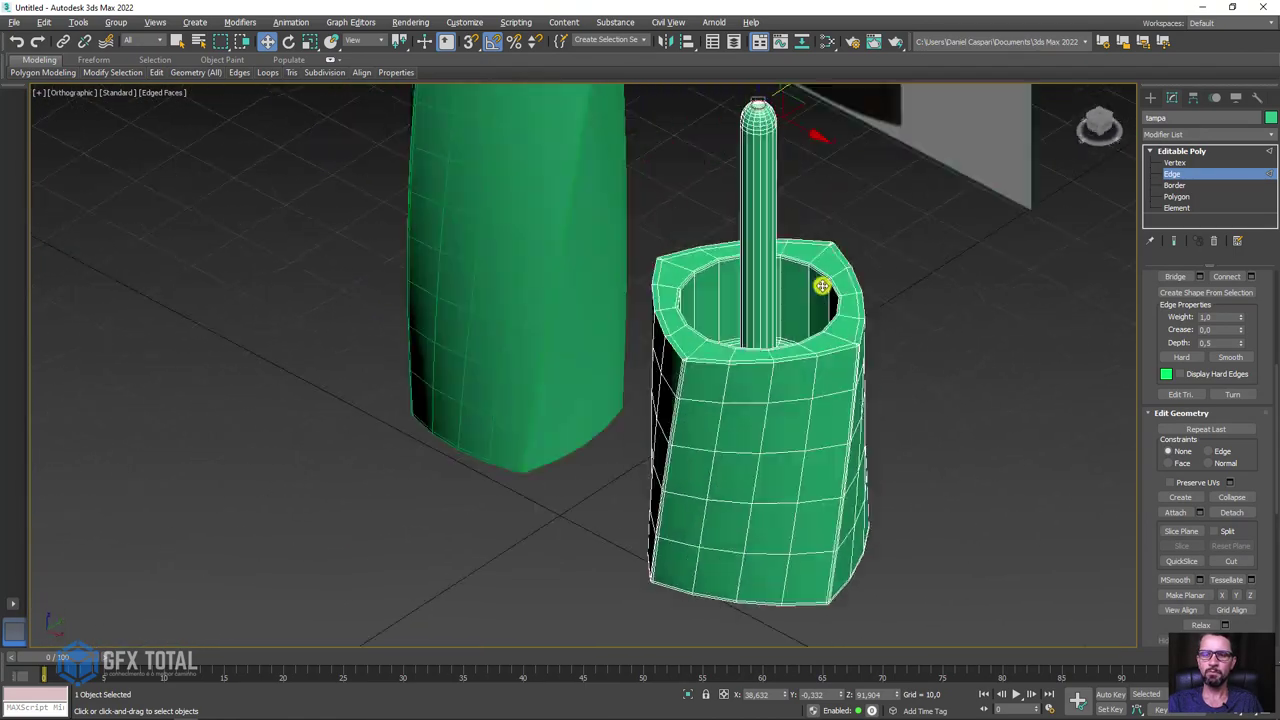
Exit sub-object mode and Shift-clone the cap, placing the copy on top of the left bottle
click(1190, 150)
click(1150, 150)
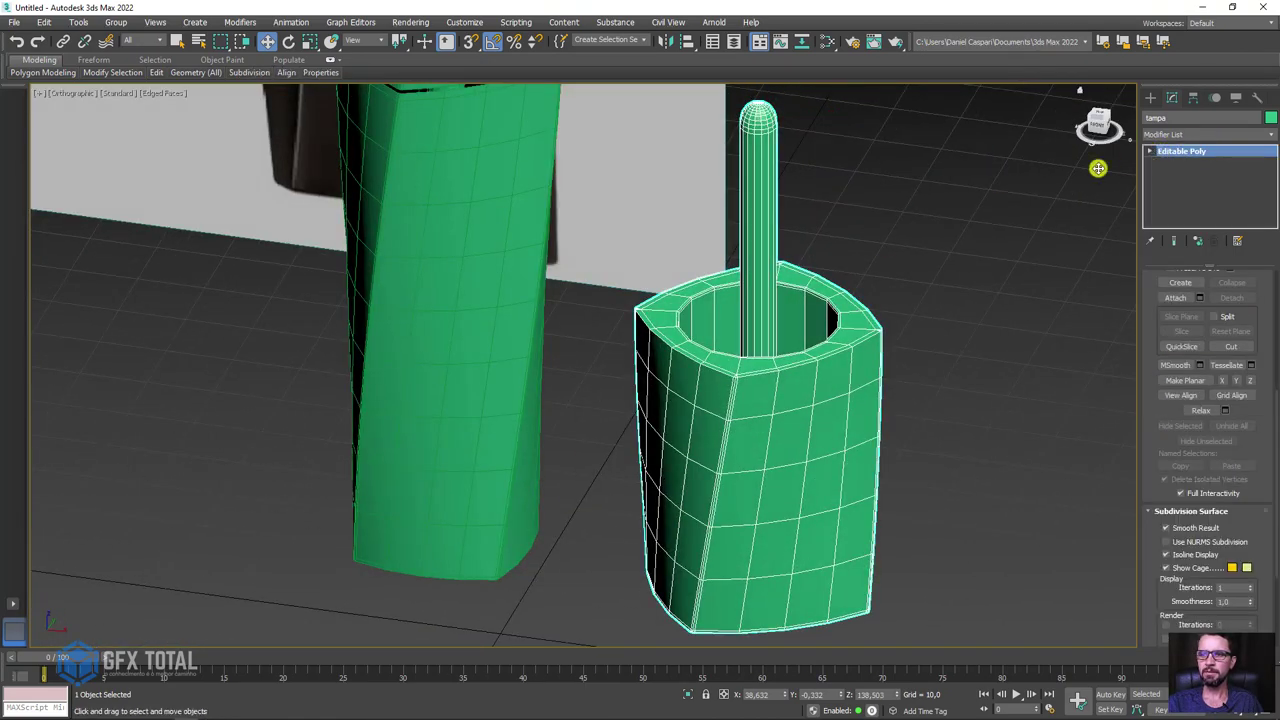
scroll(731, 194, down, 5)
middle_drag(731, 194, 738, 339)
shift+drag(738, 339, 671, 329)
alt+middle_drag(671, 329, 697, 431)
drag(697, 431, 848, 301)
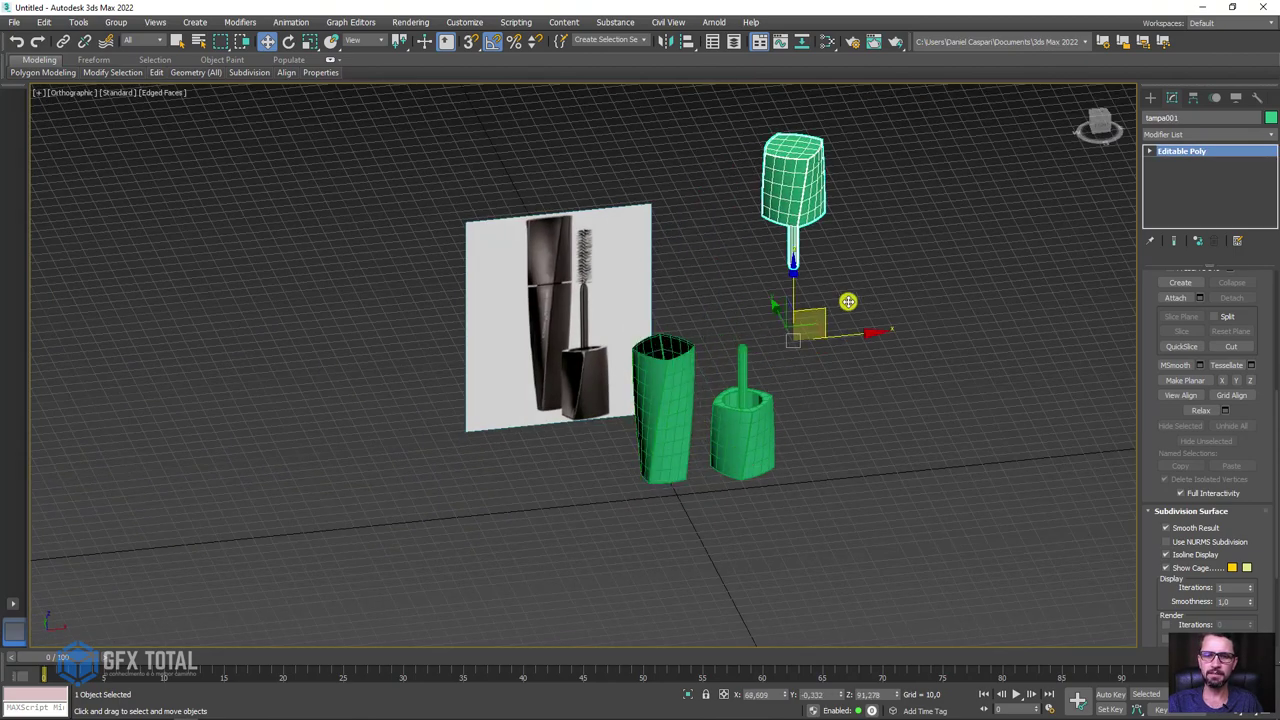
drag(754, 329, 677, 400)
Clone the bottle body to the left as an independent Copy, Box002
click(680, 409)
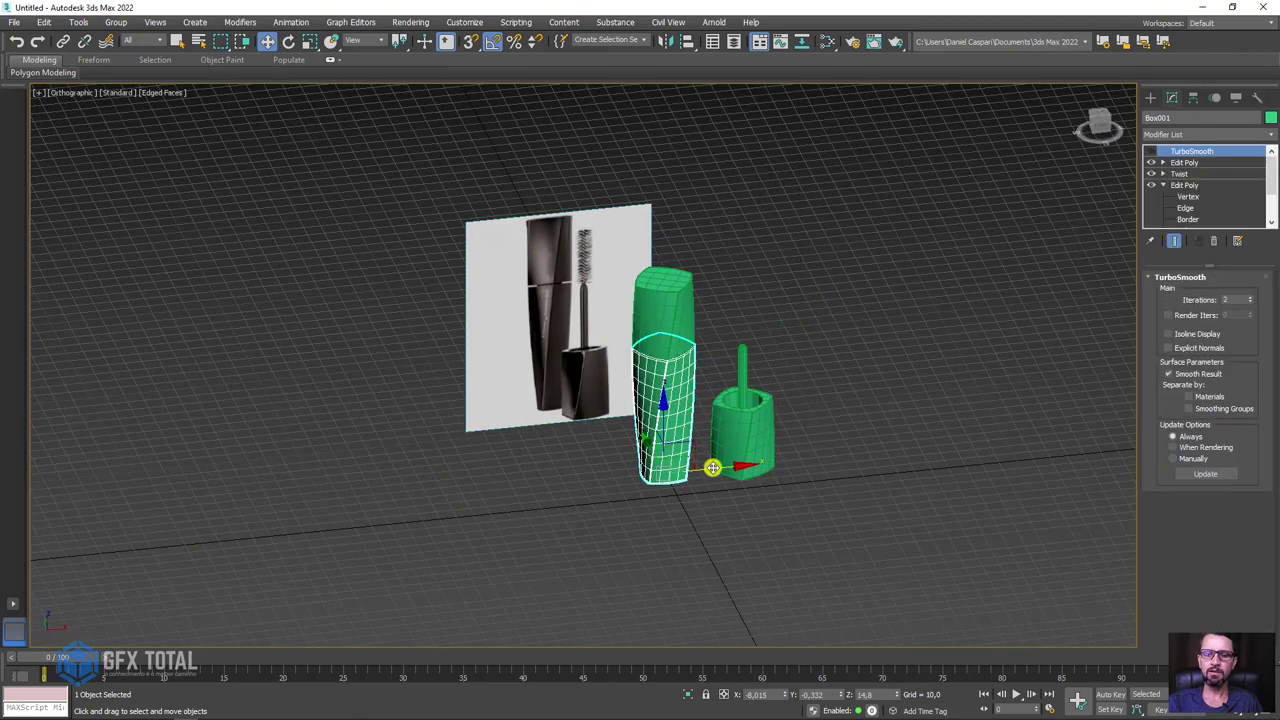
shift+drag(717, 468, 582, 480)
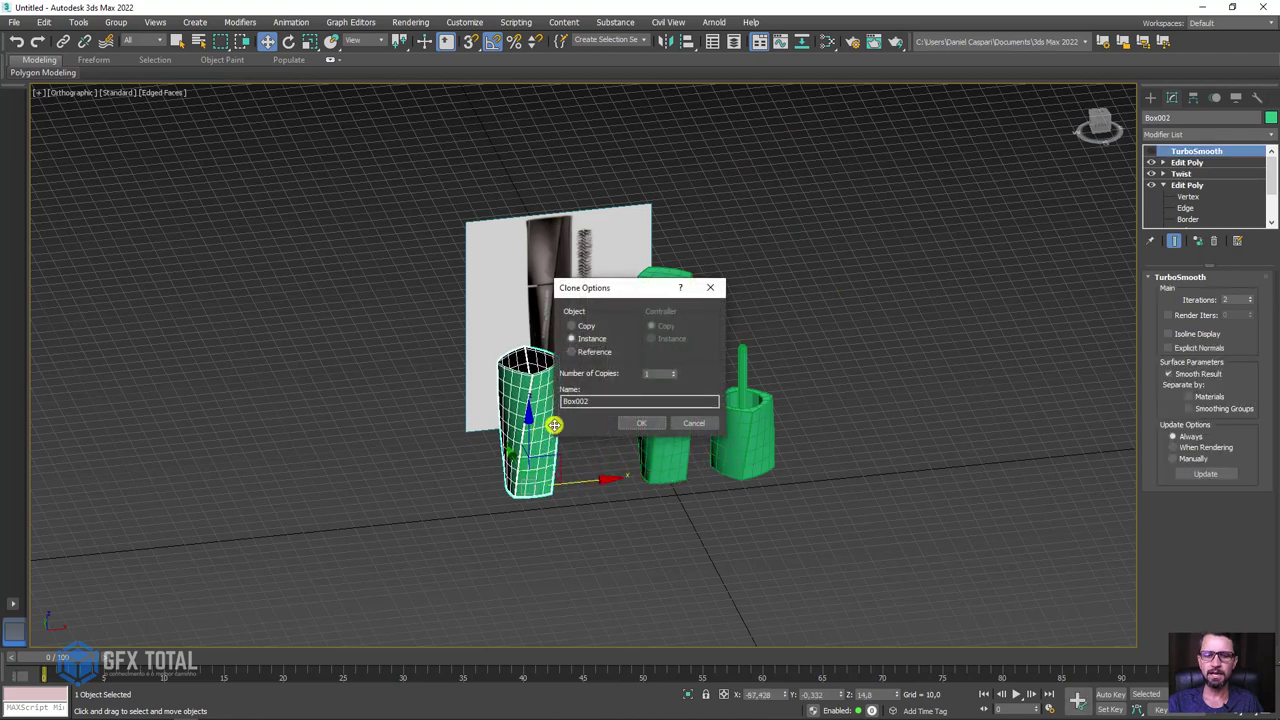
click(590, 326)
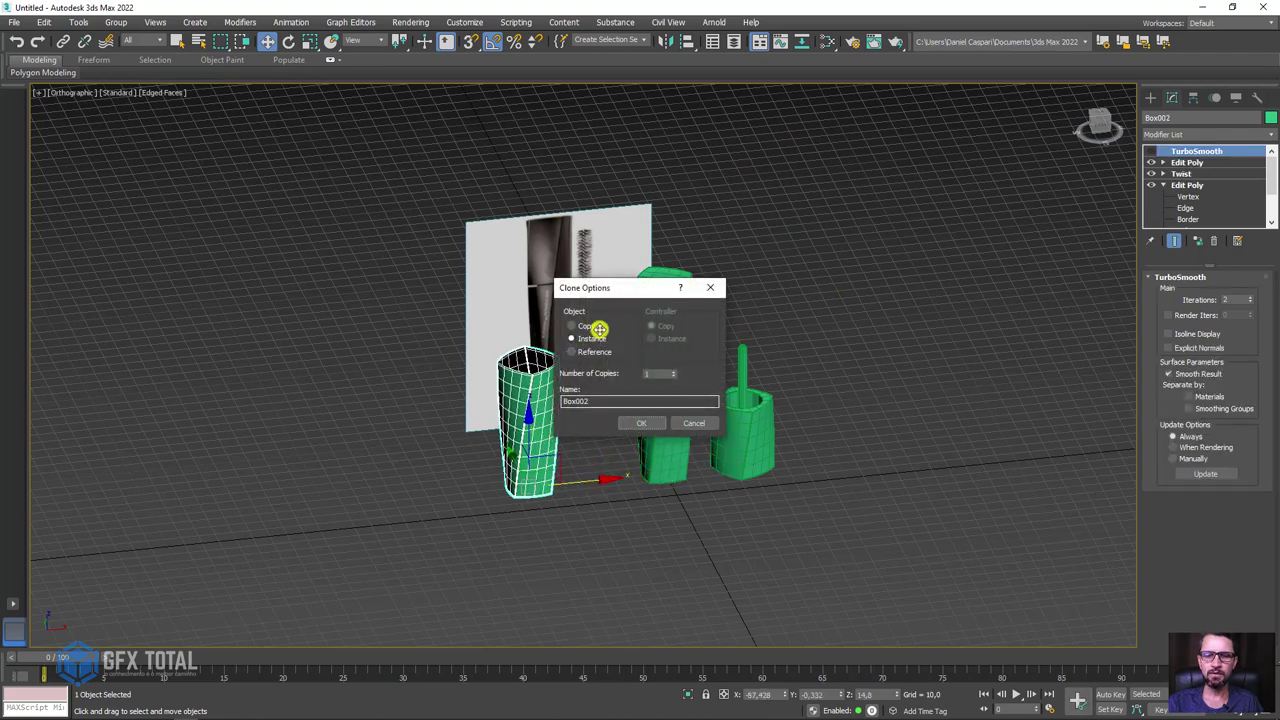
click(641, 423)
scroll(532, 364, up, 5)
Close the bottle copy's open top border with a Cap face
alt+middle_drag(532, 364, 534, 409)
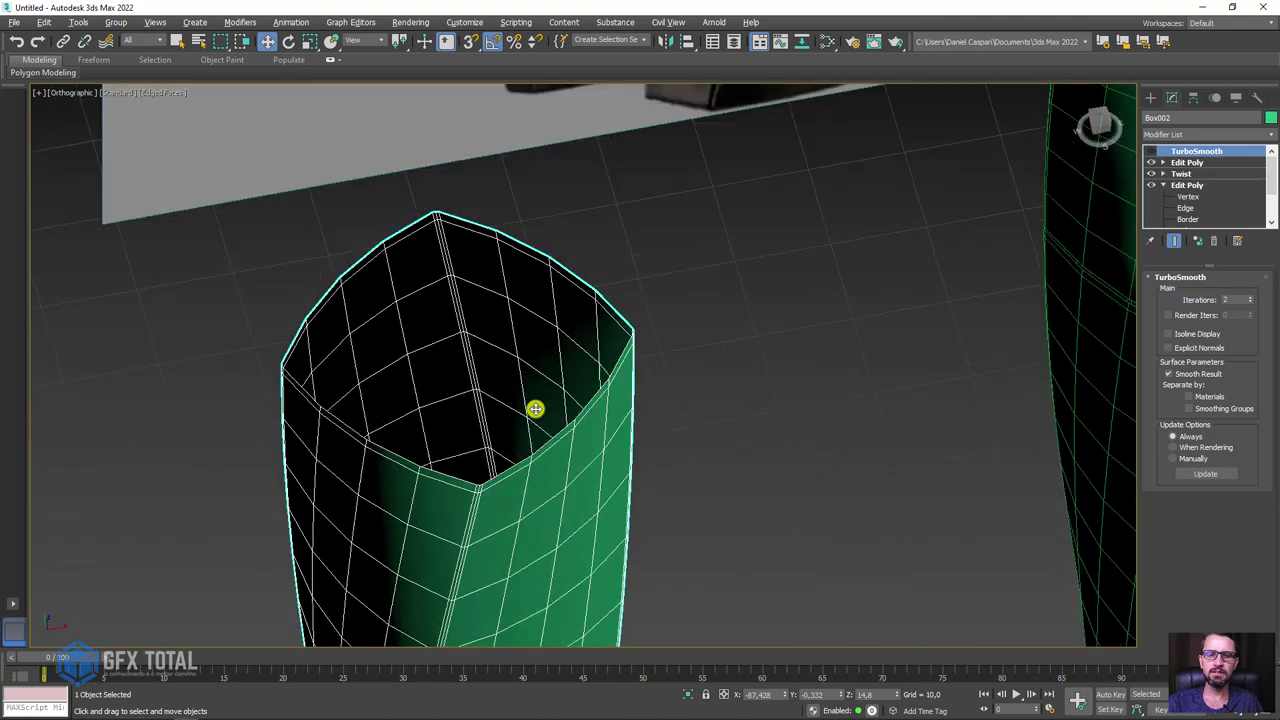
click(1164, 162)
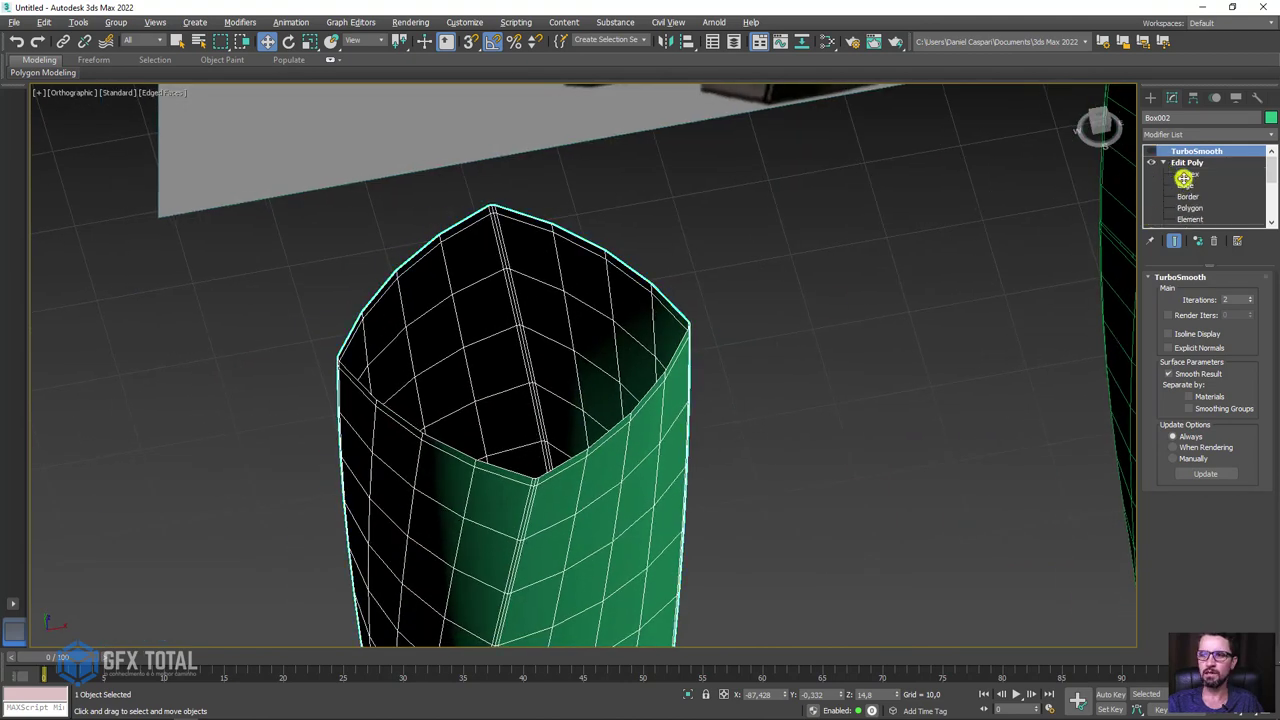
click(1188, 196)
click(680, 376)
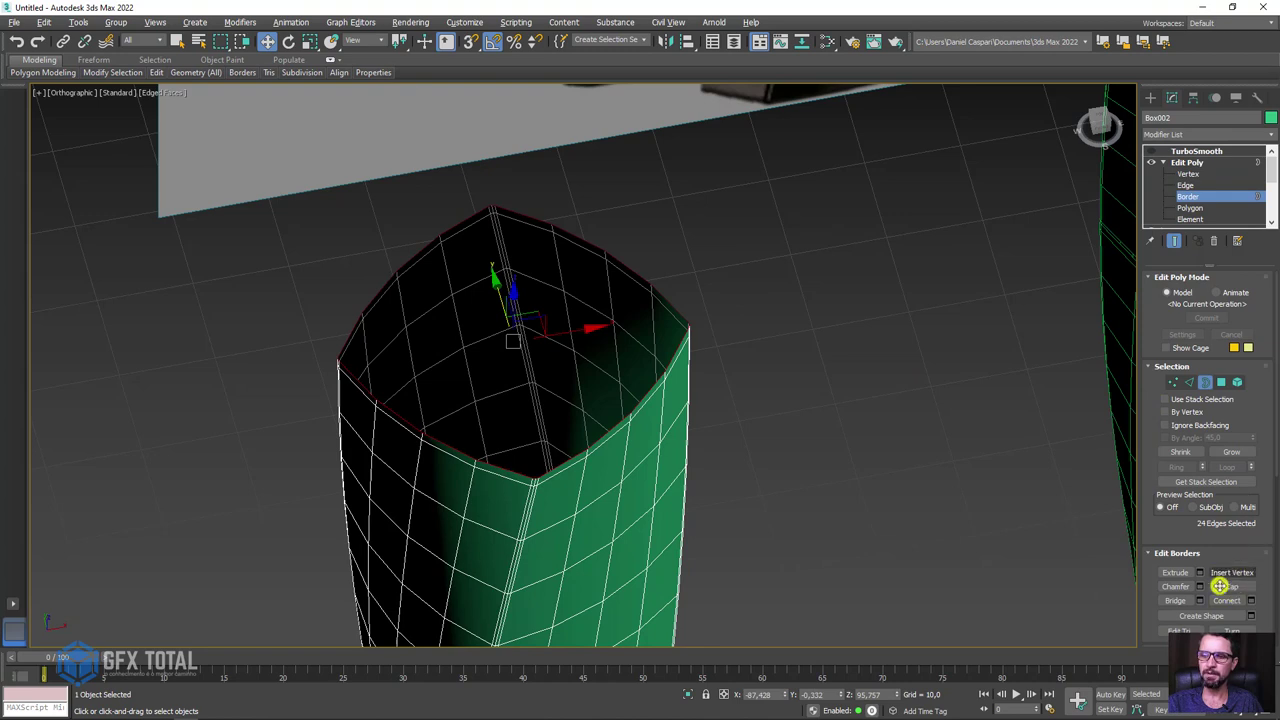
click(1220, 586)
Inset a narrow rim around the copy's new top face
click(1221, 382)
click(570, 372)
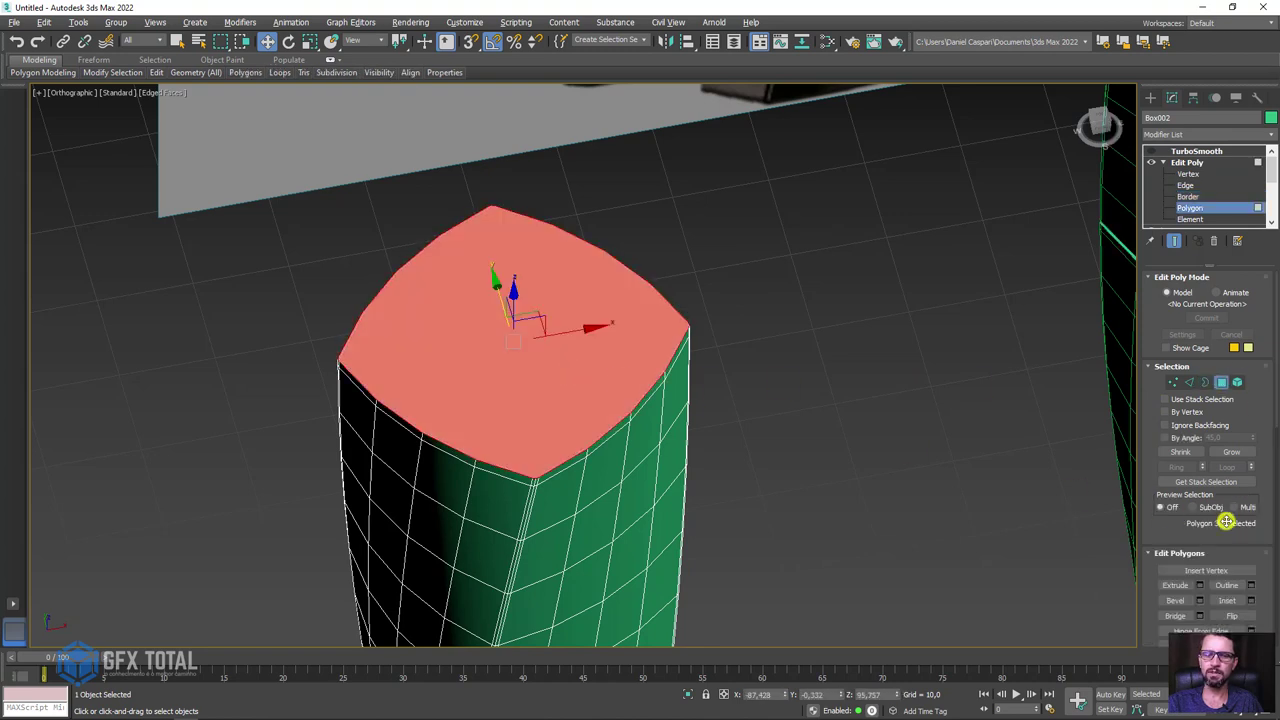
click(1228, 600)
scroll(611, 431, up, 2)
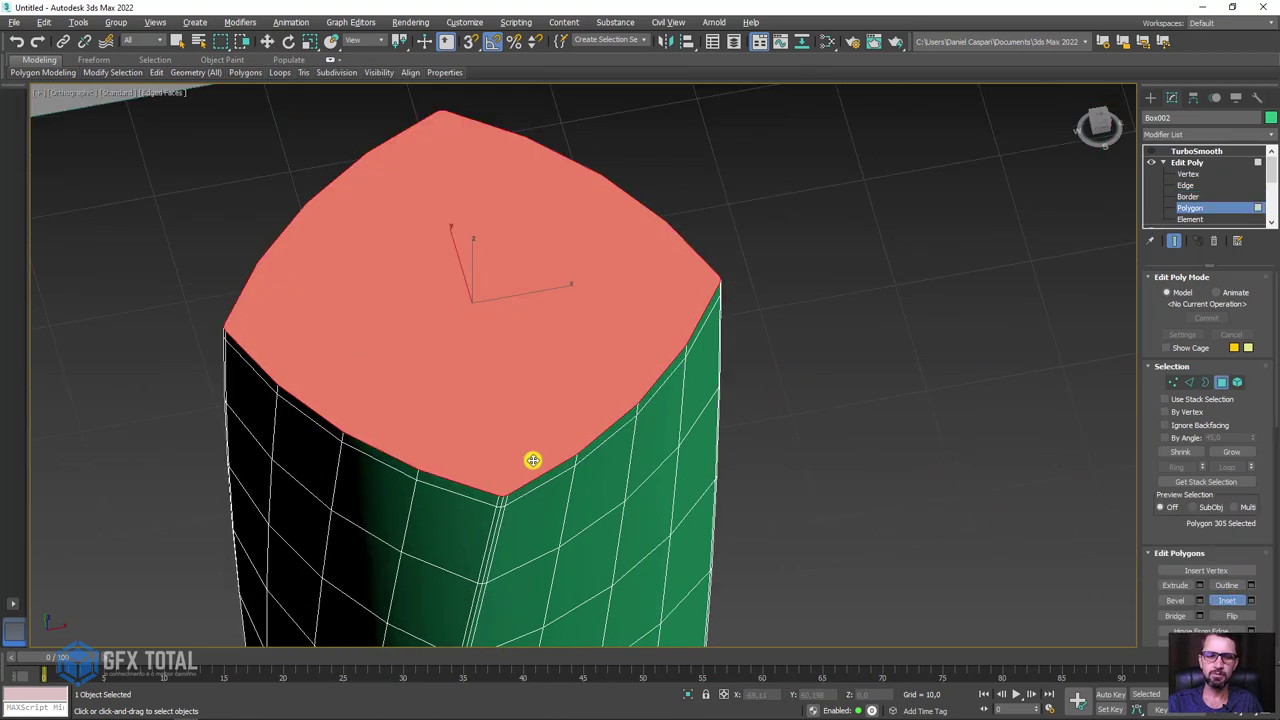
drag(531, 457, 554, 451)
ctrl+click(1167, 381)
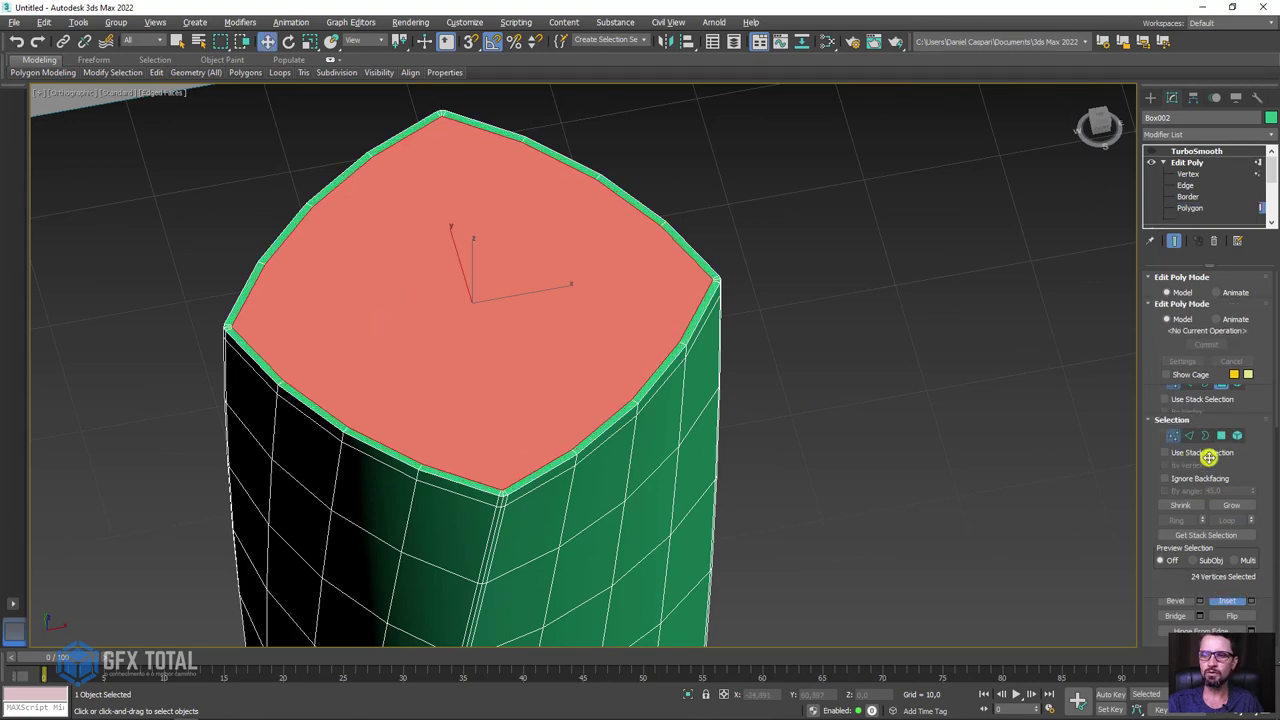
key(w)
scroll(700, 408, down, 2)
mouse_move(654, 399)
alt+middle_down()
mouse_move(654, 371)
mouse_move(444, 238)
alt+middle_up()
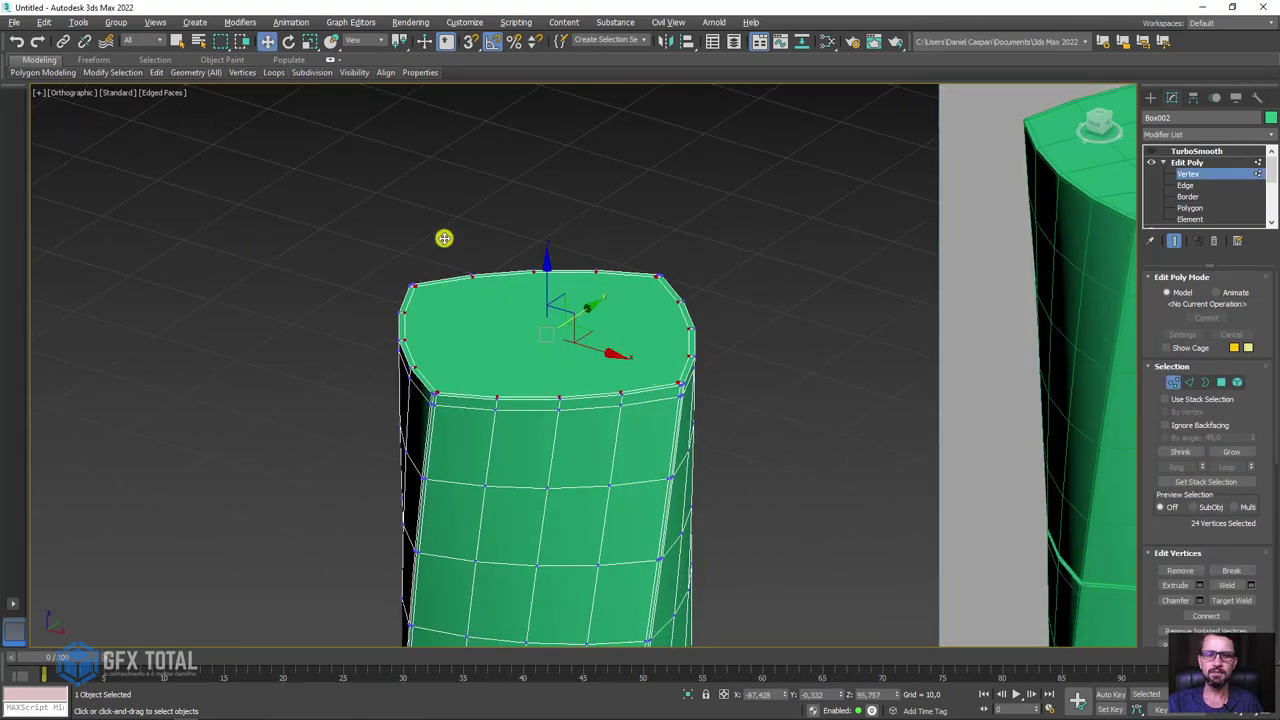
mouse_move(534, 395)
alt+middle_down()
mouse_move(634, 386)
mouse_move(498, 239)
alt+middle_up()
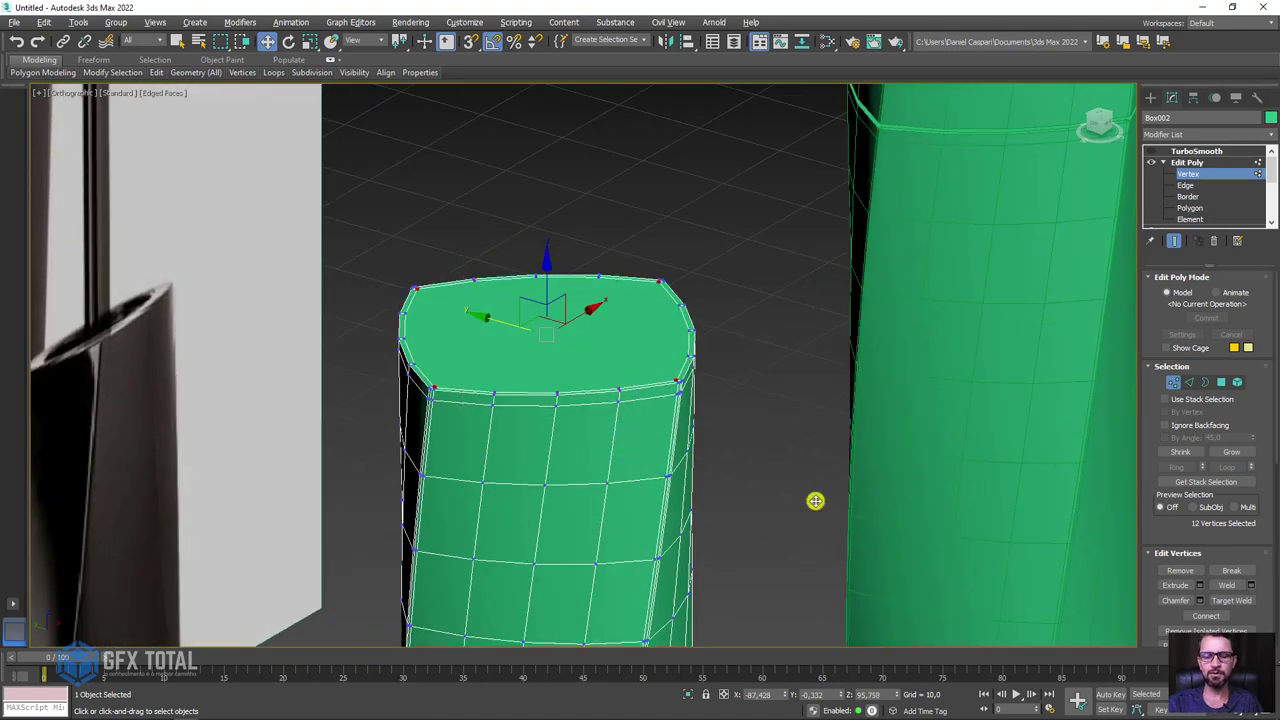
drag(1266, 619, 1253, 454)
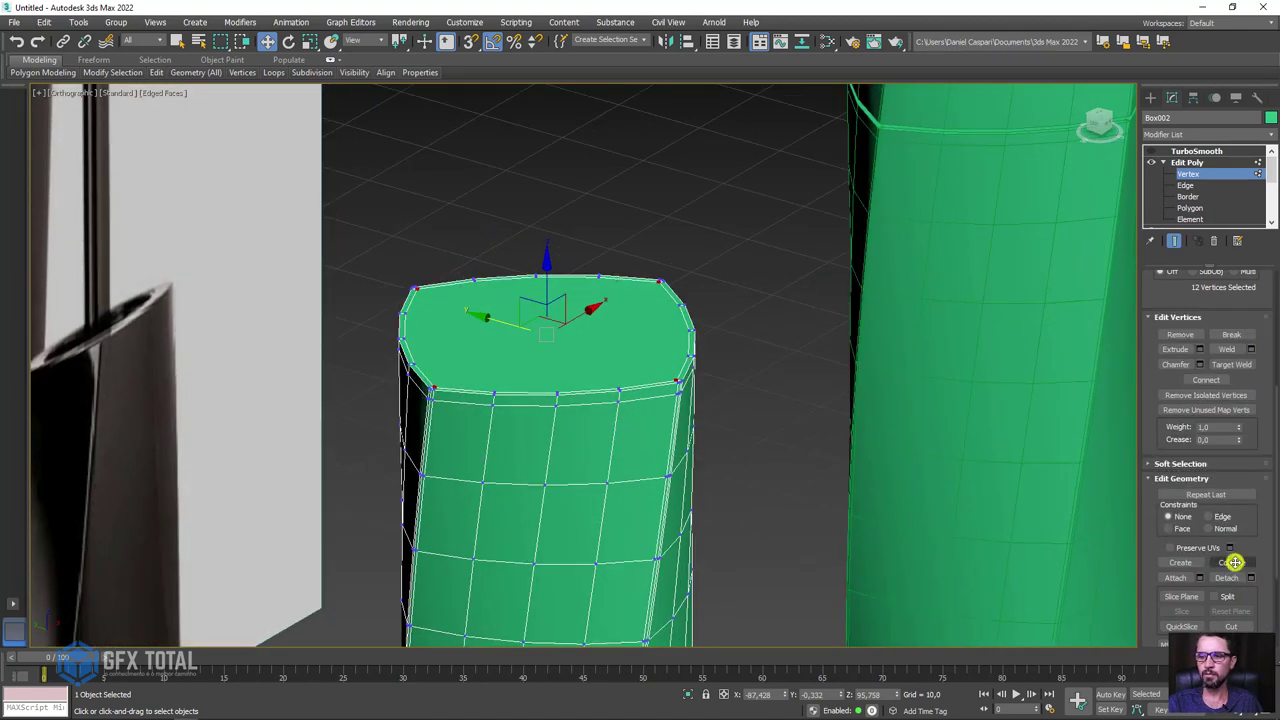
mouse_move(584, 353)
alt+middle_down()
mouse_move(651, 374)
mouse_move(677, 365)
alt+middle_up()
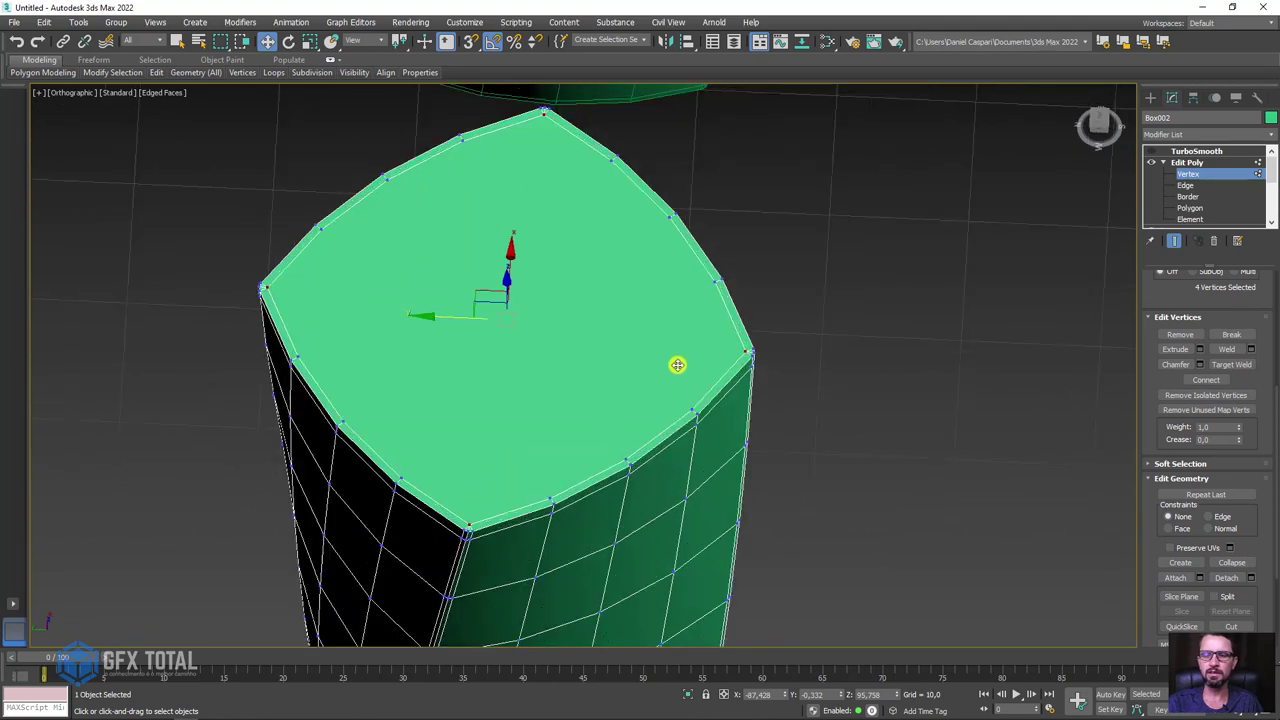
Inset the top face again inside a wider ring and round it with GeoPoly
click(1189, 206)
scroll(606, 334, up, 2)
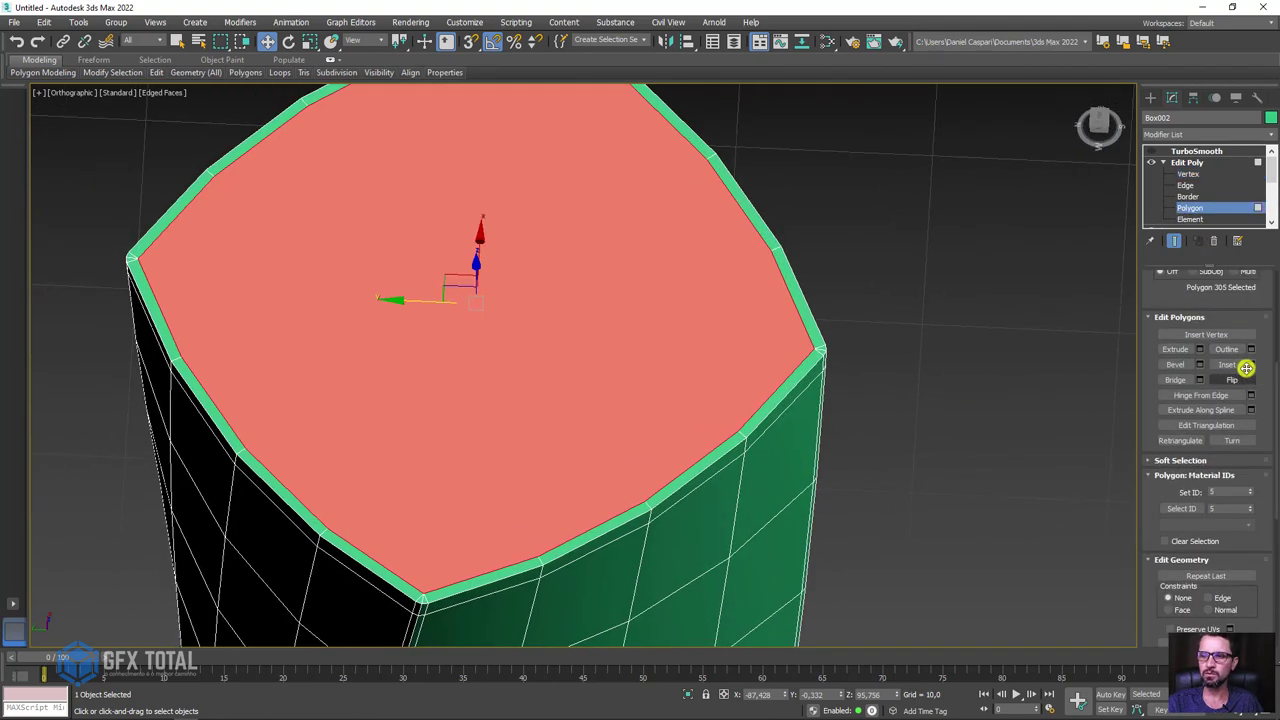
click(1229, 365)
drag(556, 376, 523, 263)
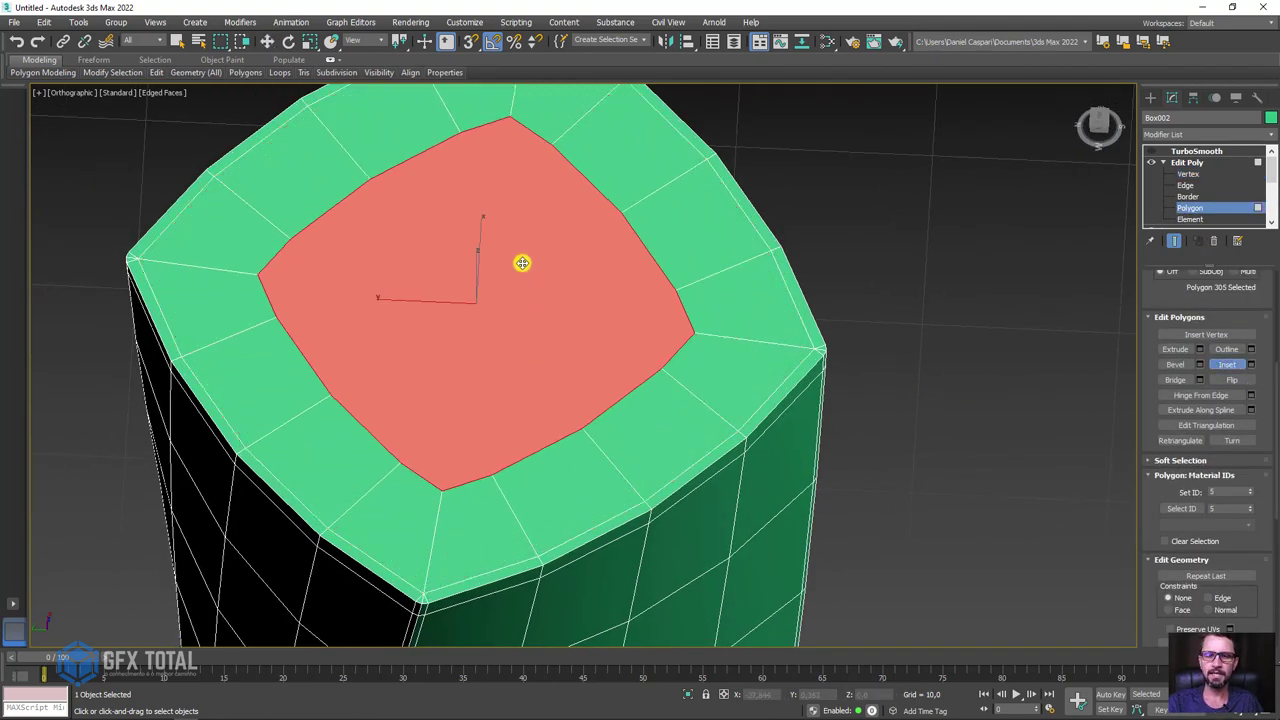
click(248, 150)
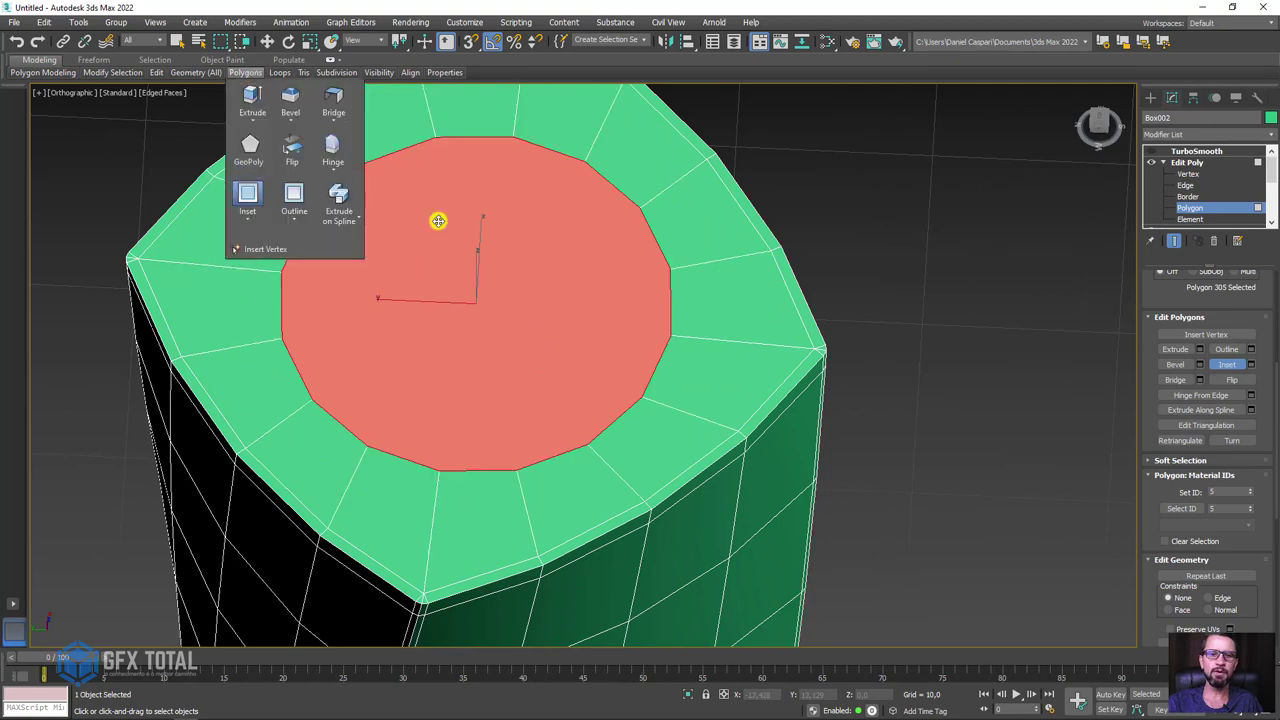
scroll(600, 300, down, 5)
scroll(600, 340, up, 3)
Enlarge the circular face, then push it down to the bottle copy's base in wireframe
key(r)
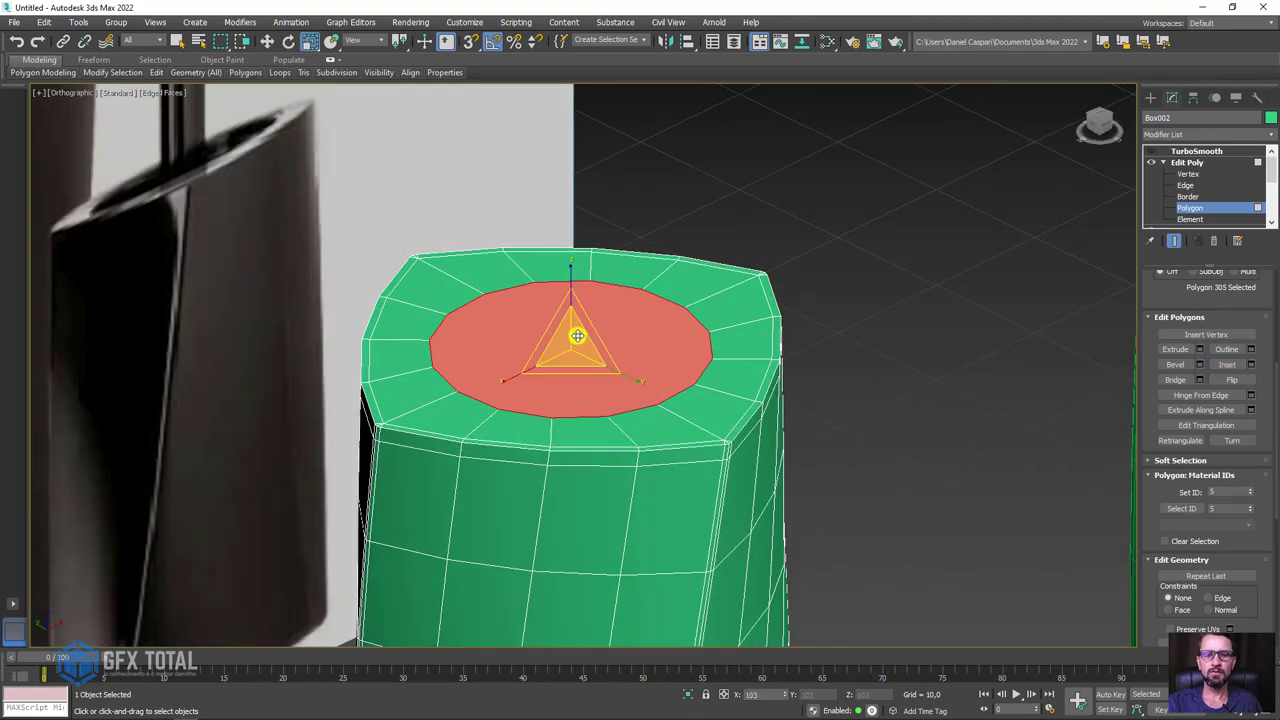
mouse_move(571, 337)
mouse_down()
mouse_move(585, 333)
mouse_move(571, 347)
mouse_up()
scroll(585, 333, up, 2)
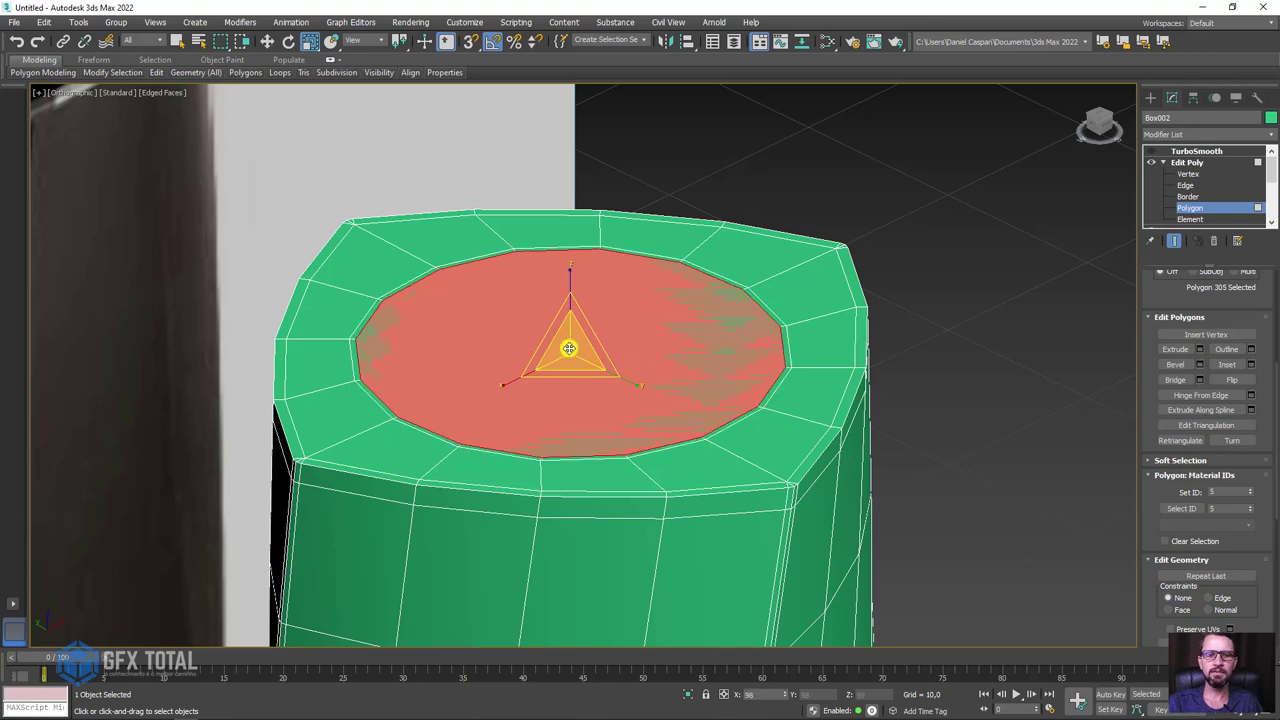
key(w)
drag(569, 296, 566, 322)
scroll(593, 343, down, 3)
mouse_move(593, 343)
alt+middle_down()
mouse_move(623, 200)
mouse_move(606, 323)
mouse_move(620, 243)
alt+middle_up()
key(F3)
drag(601, 210, 603, 577)
alt+middle_drag(603, 577, 623, 400)
scroll(631, 325, up, 5)
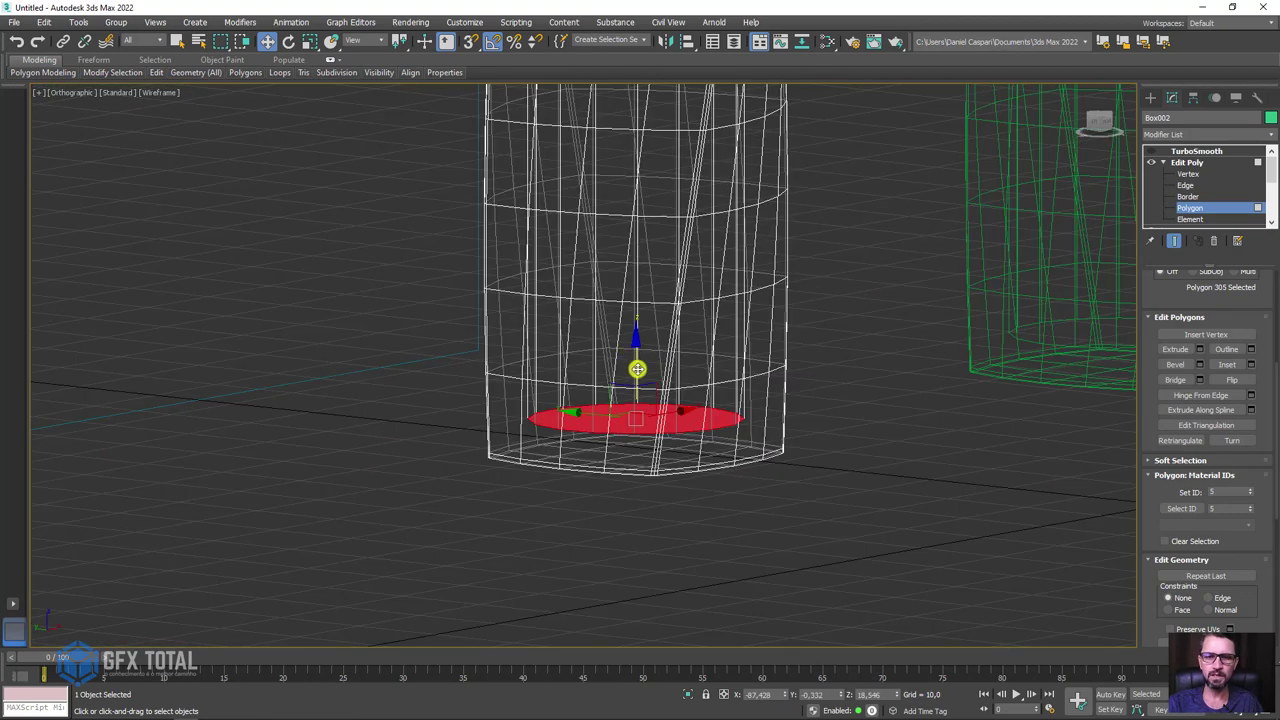
Shrink the bottom face to a small circle and Collapse it to a single point
key(r)
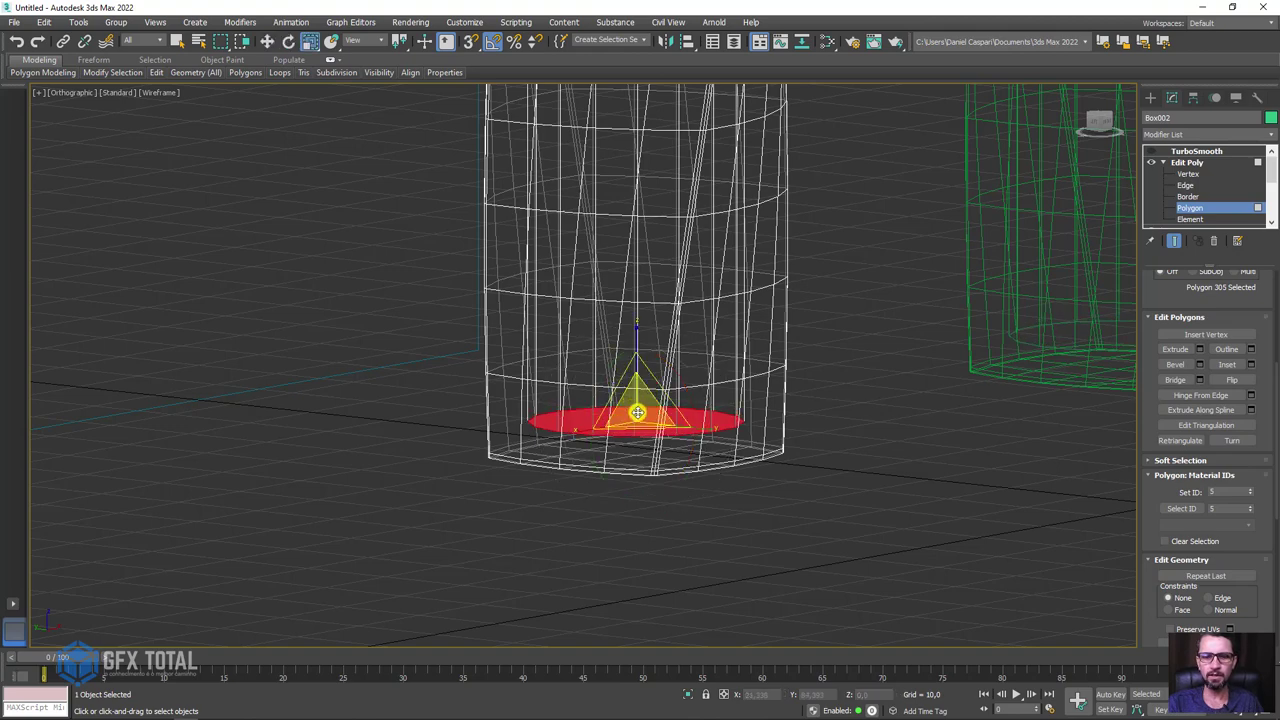
drag(637, 412, 634, 378)
scroll(634, 417, up, 3)
key(w)
key(r)
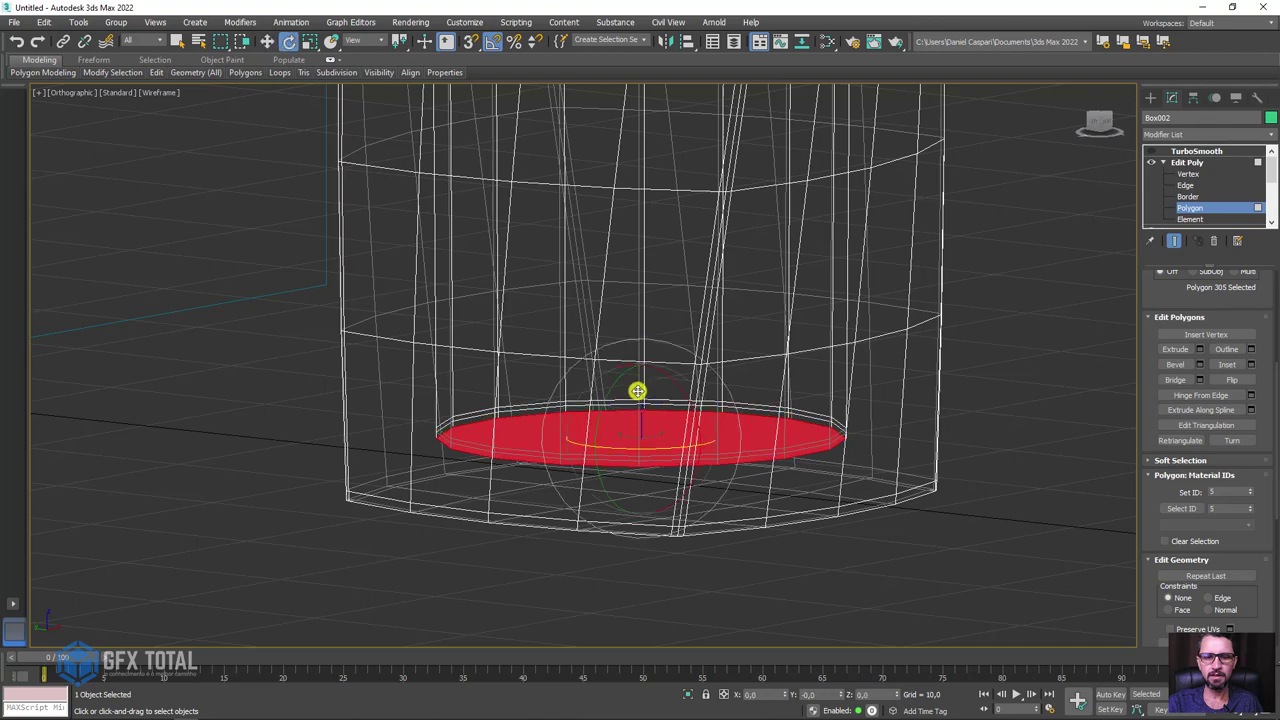
drag(649, 437, 657, 514)
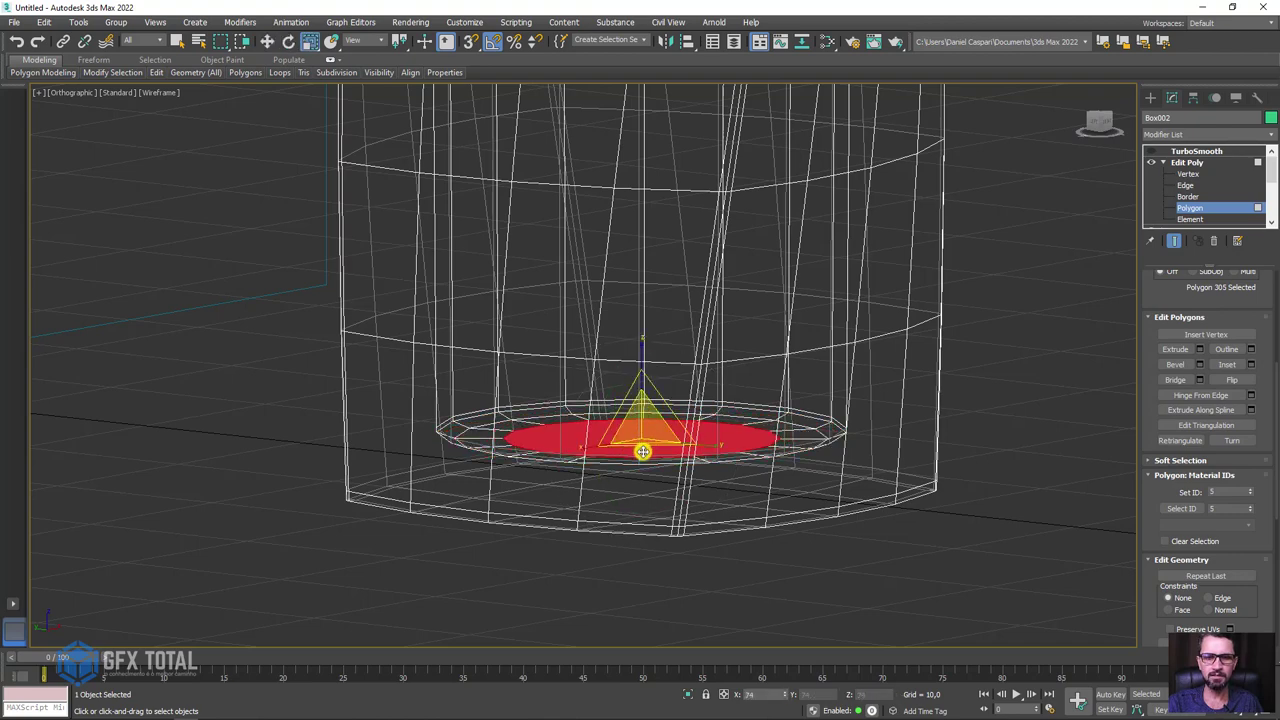
alt+middle_drag(657, 514, 727, 461)
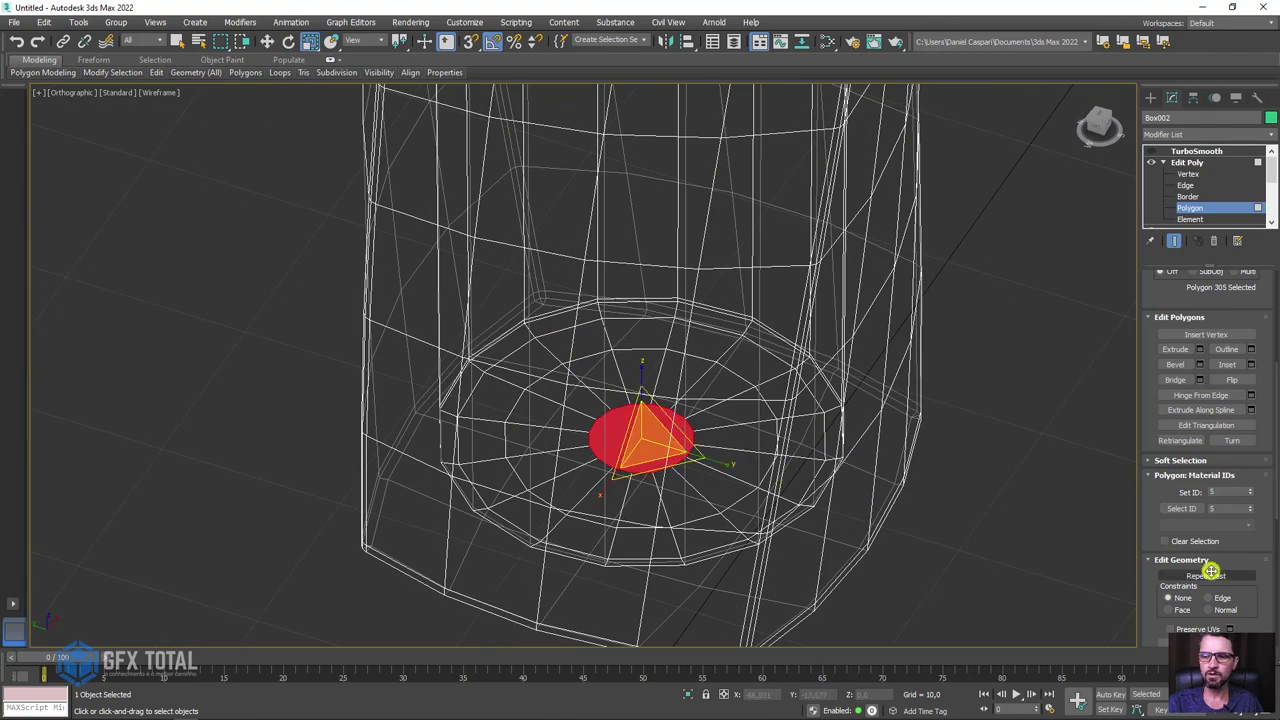
drag(1267, 618, 1249, 531)
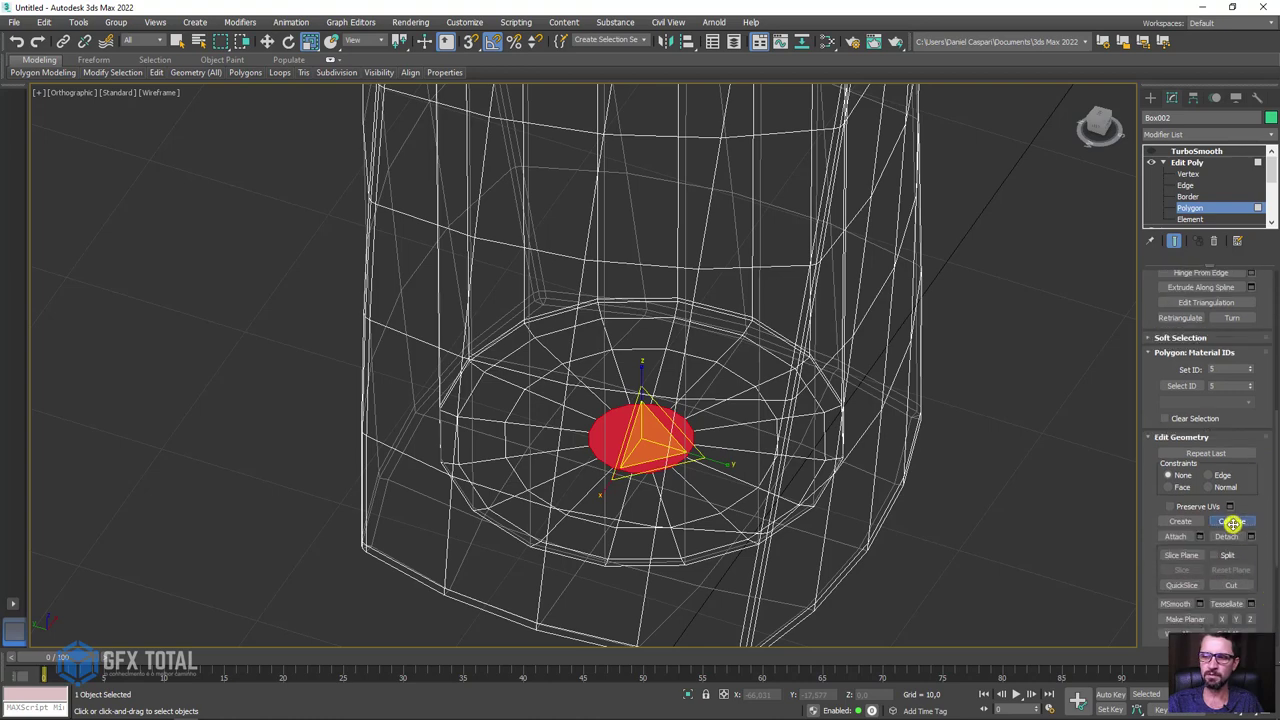
click(1232, 523)
scroll(766, 403, down, 5)
scroll(766, 347, down, 3)
Return the viewport to shaded with edged faces and zoom in on the cylinder's open rim
key(F3)
scroll(770, 320, up, 3)
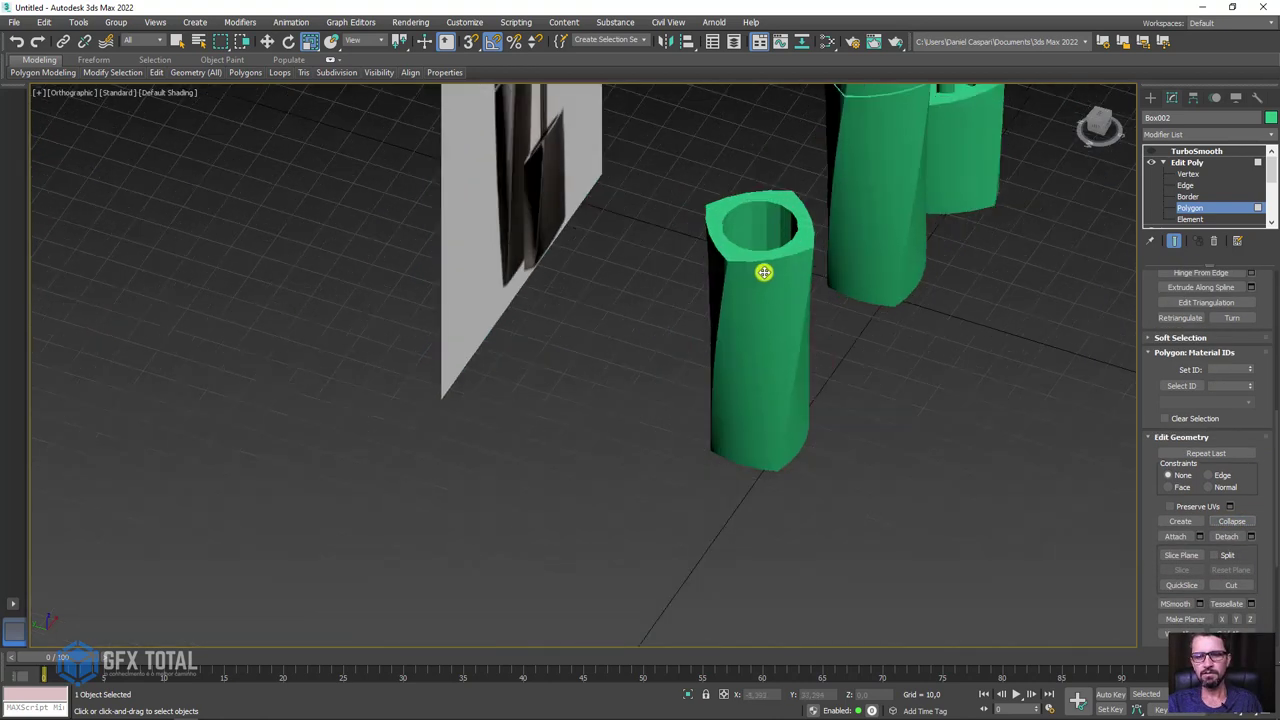
scroll(740, 300, up, 3)
scroll(749, 283, up, 2)
key(F4)
scroll(772, 272, up, 1)
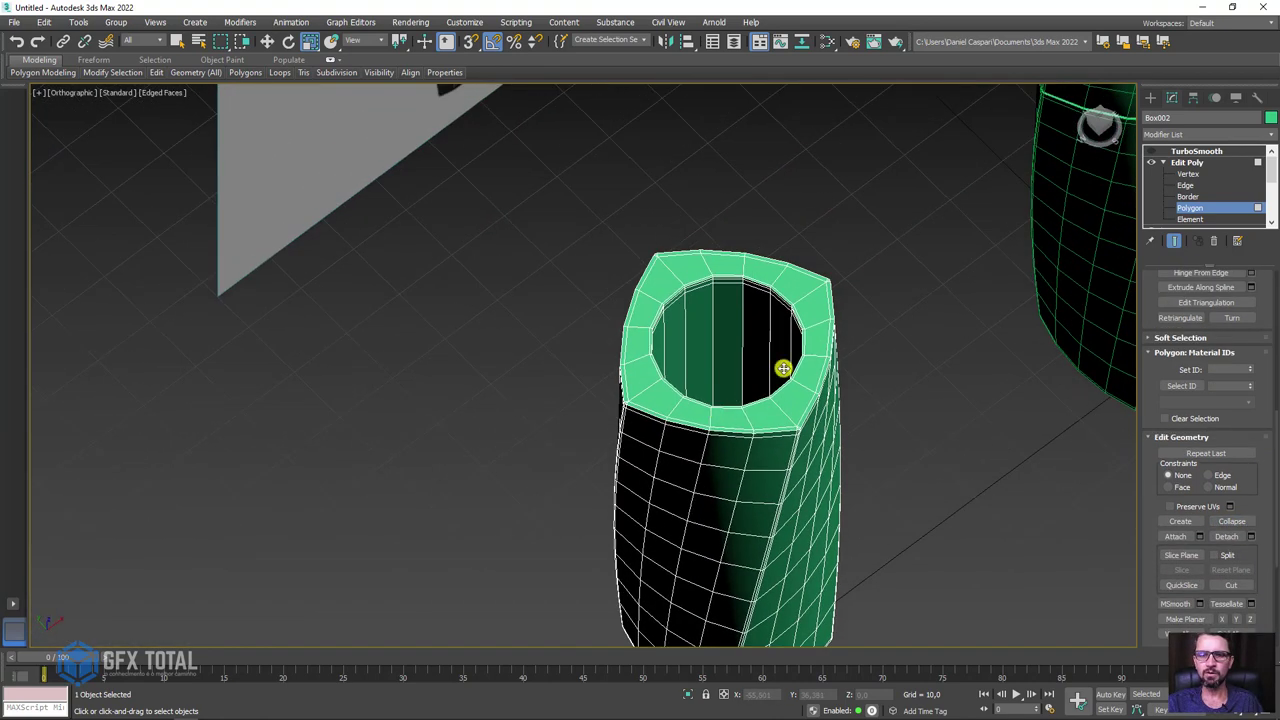
scroll(877, 366, up, 2)
scroll(886, 340, up, 1)
mouse_move(958, 347)
alt+middle_down()
mouse_move(946, 380)
mouse_move(906, 366)
alt+middle_up()
scroll(905, 370, down, 3)
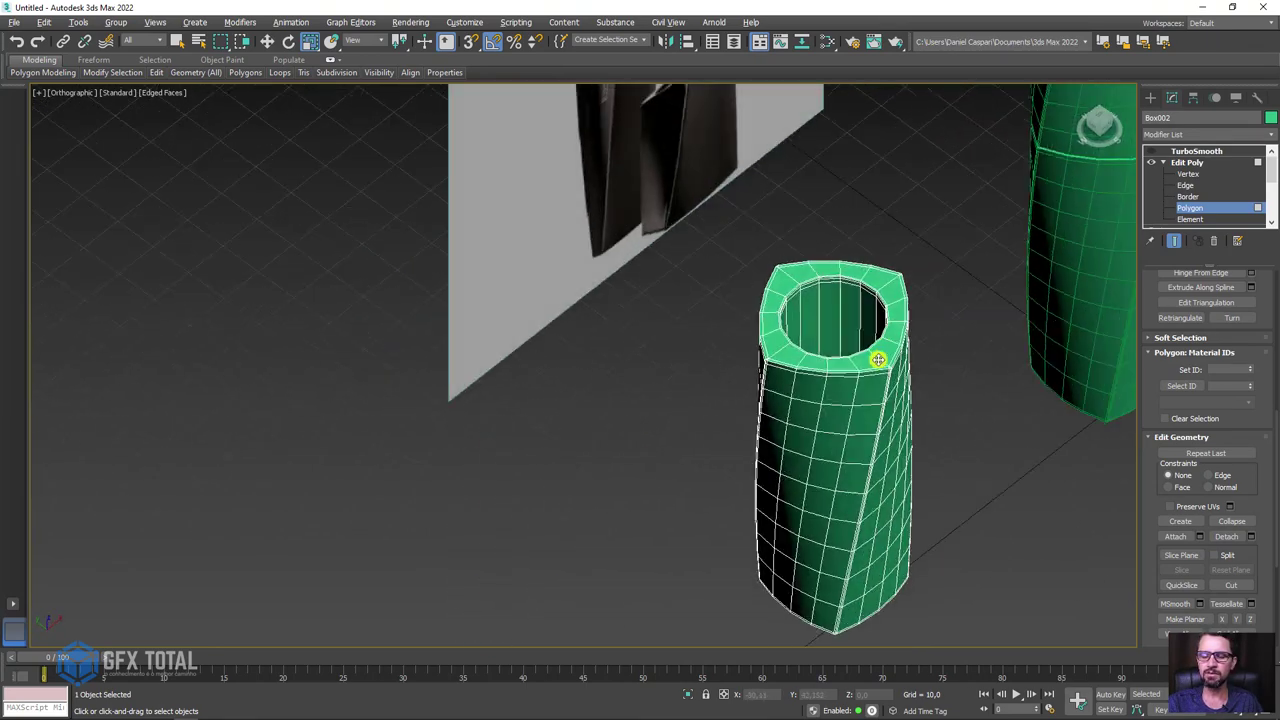
scroll(874, 357, up, 2)
Re-enable Box002's TurboSmooth with edges hidden, then select the cap object tampa001
click(1180, 163)
click(1170, 151)
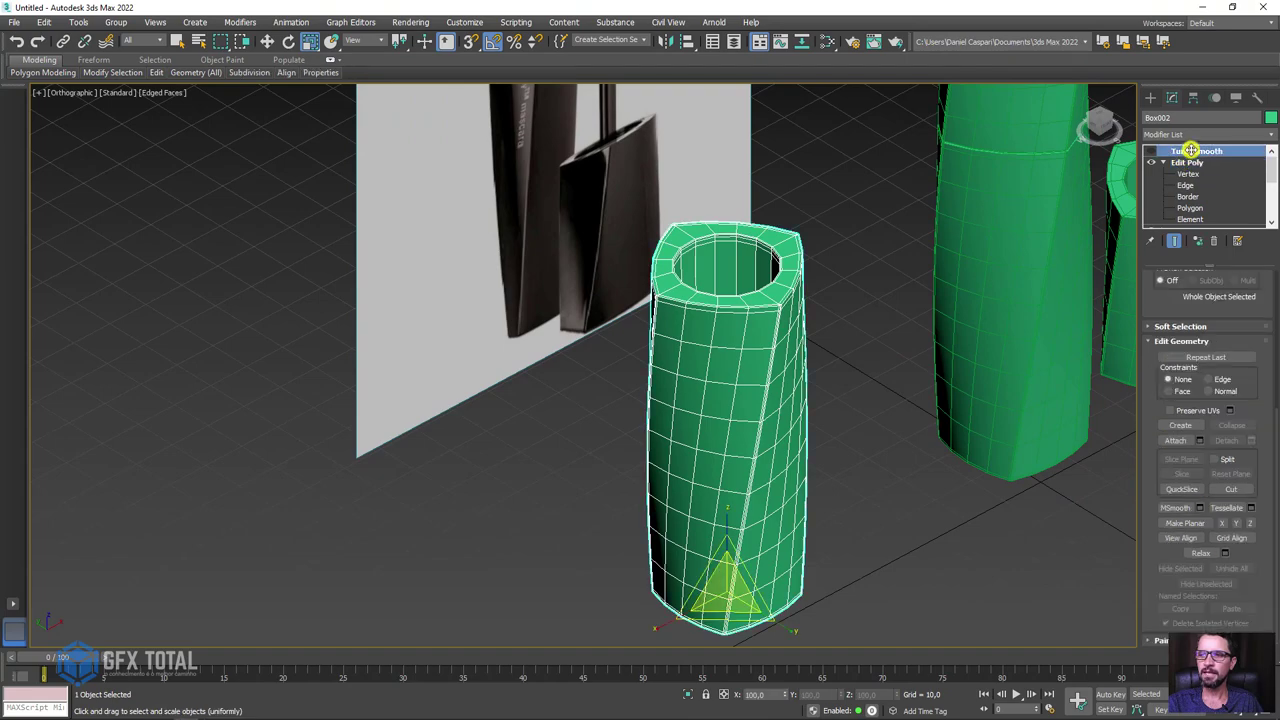
click(1150, 151)
key(F4)
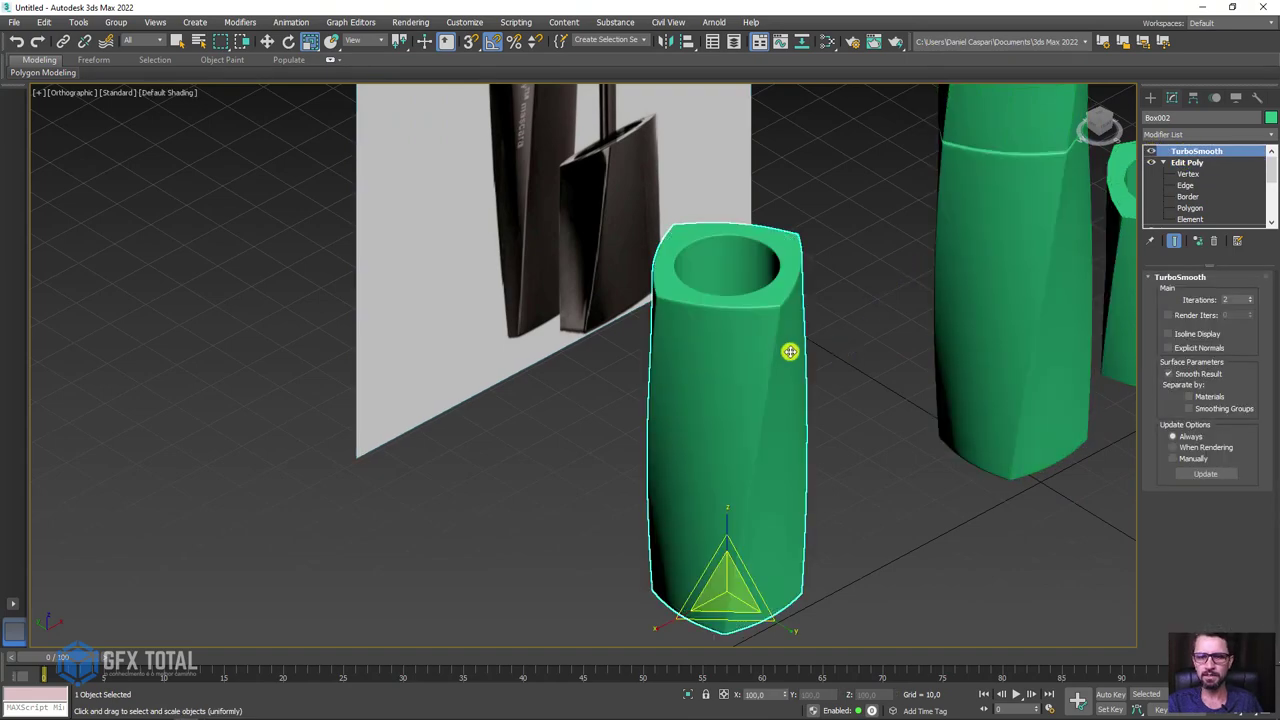
mouse_move(790, 351)
alt+middle_down()
mouse_move(786, 423)
mouse_move(760, 389)
mouse_move(757, 294)
mouse_move(844, 278)
mouse_move(860, 229)
mouse_move(857, 331)
mouse_move(750, 343)
alt+middle_up()
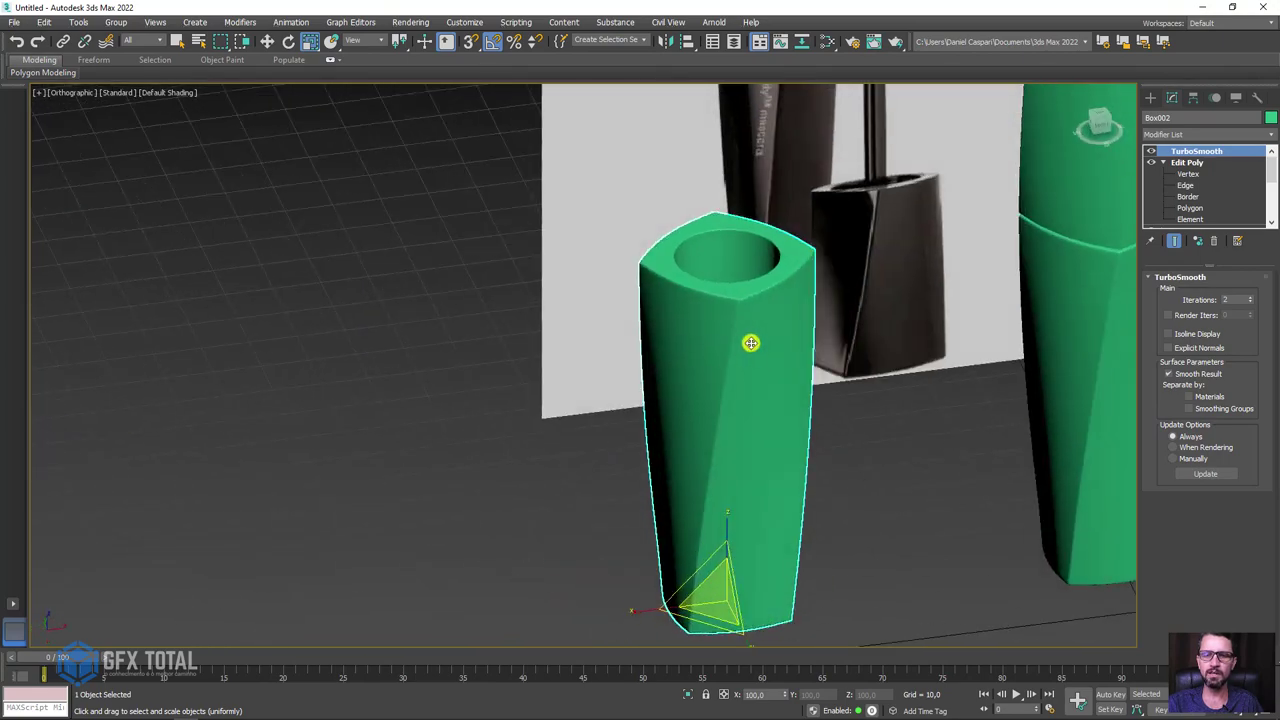
scroll(750, 343, down, 5)
scroll(620, 403, down, 1)
click(620, 330)
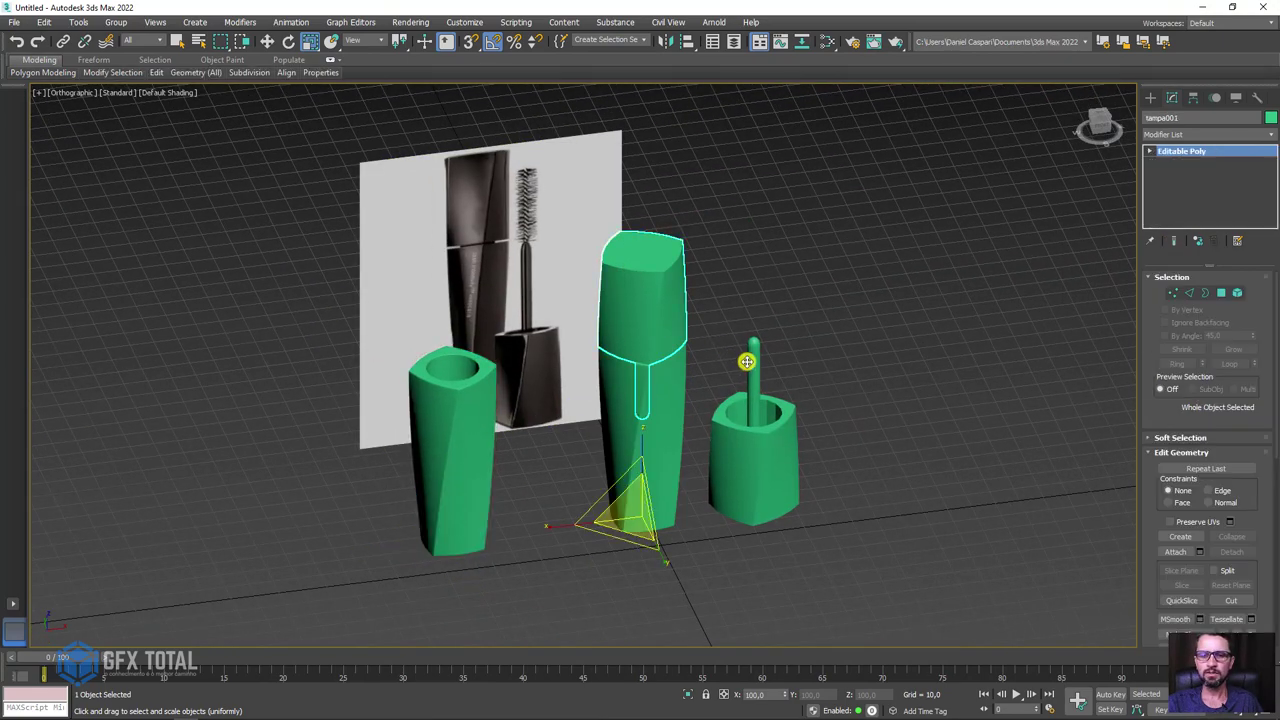
scroll(551, 234, up, 5)
middle_drag(480, 214, 471, 411)
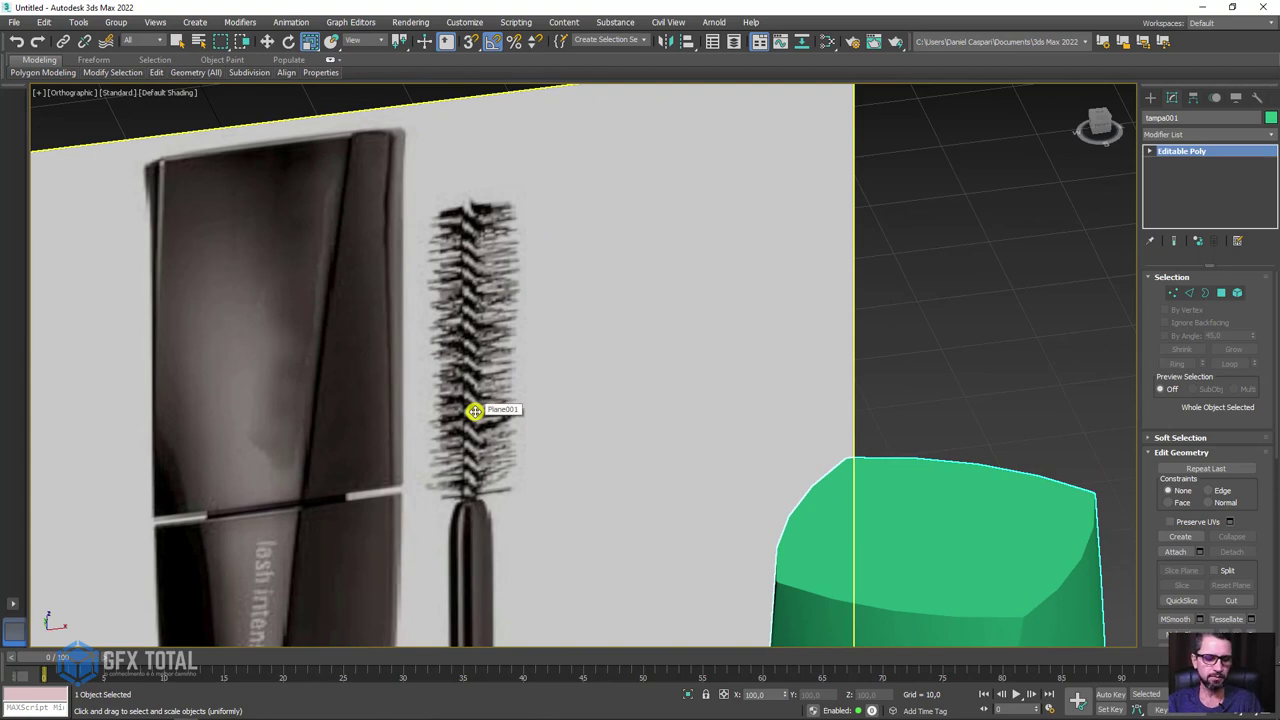
scroll(475, 411, down, 3)
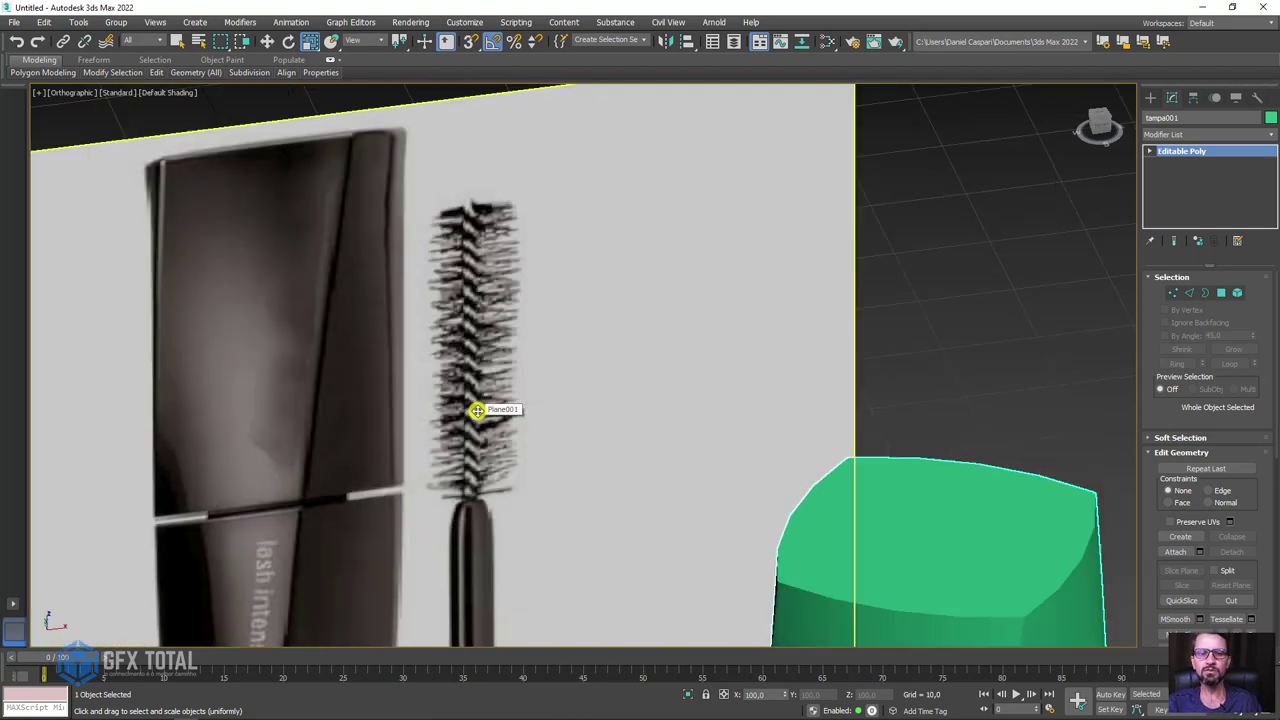
scroll(529, 400, down, 3)
mouse_move(529, 400)
alt+middle_down()
mouse_move(777, 434)
mouse_move(708, 286)
mouse_move(749, 317)
alt+middle_up()
scroll(743, 309, down, 3)
scroll(557, 266, up, 5)
scroll(557, 266, up, 3)
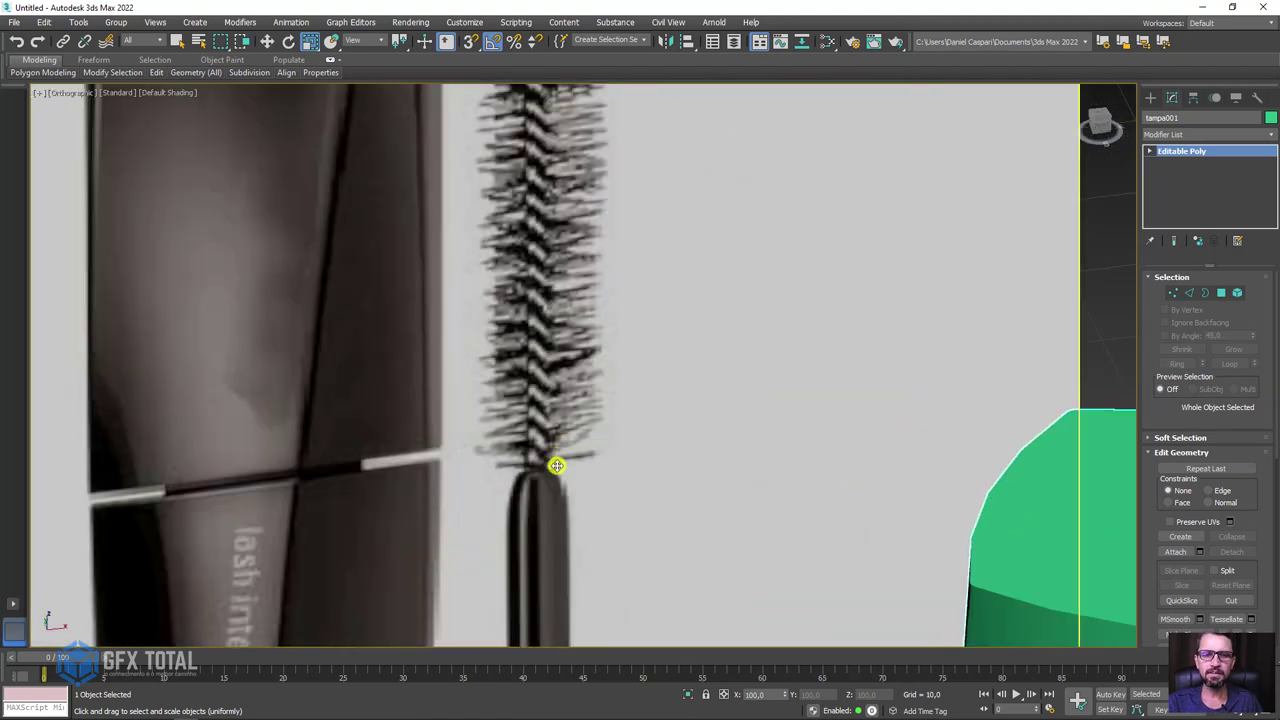
scroll(528, 377, down, 2)
scroll(528, 400, up, 2)
scroll(545, 437, up, 3)
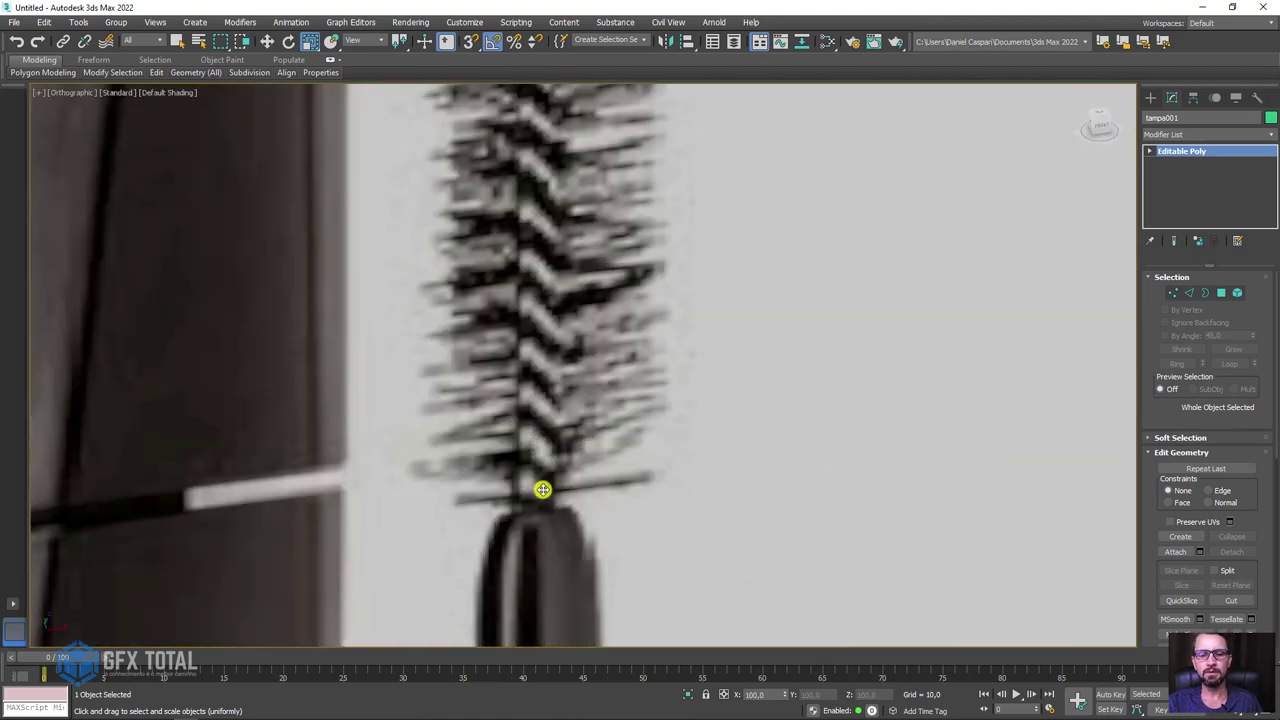
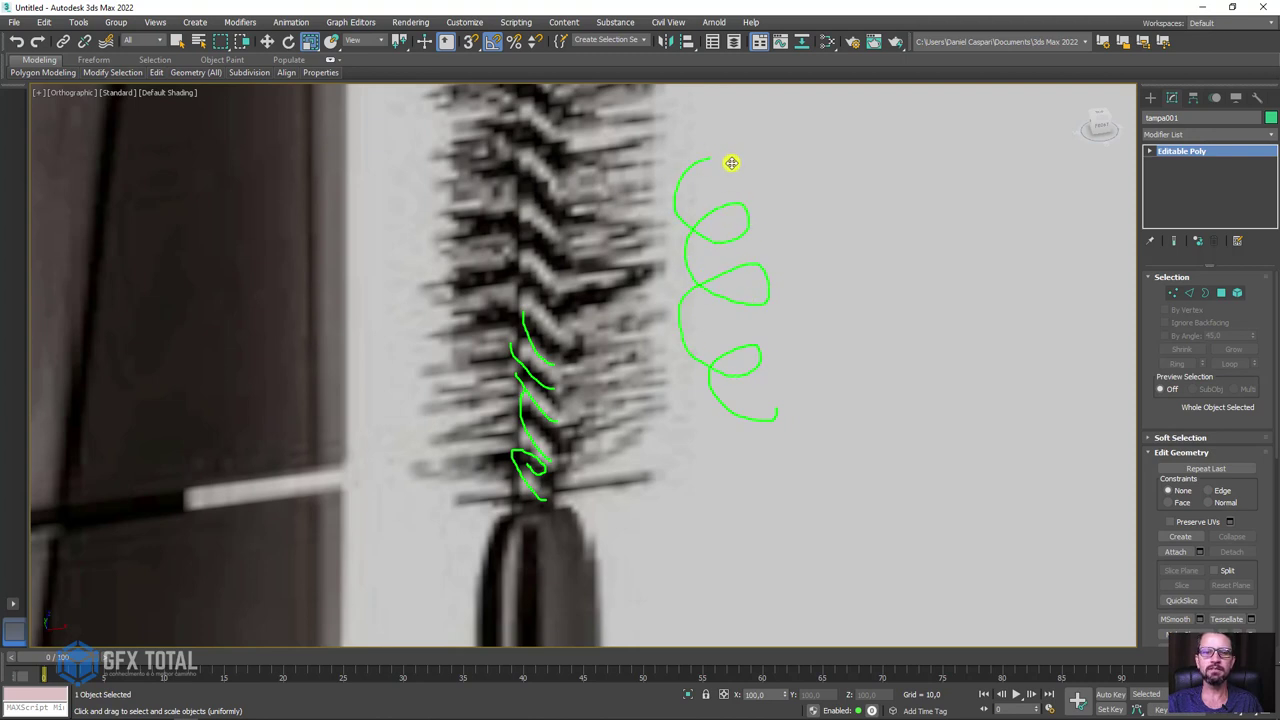
Draw a helix in the Perspective viewport to the right of the mascara parts
alt+middle_drag(728, 143, 834, 329)
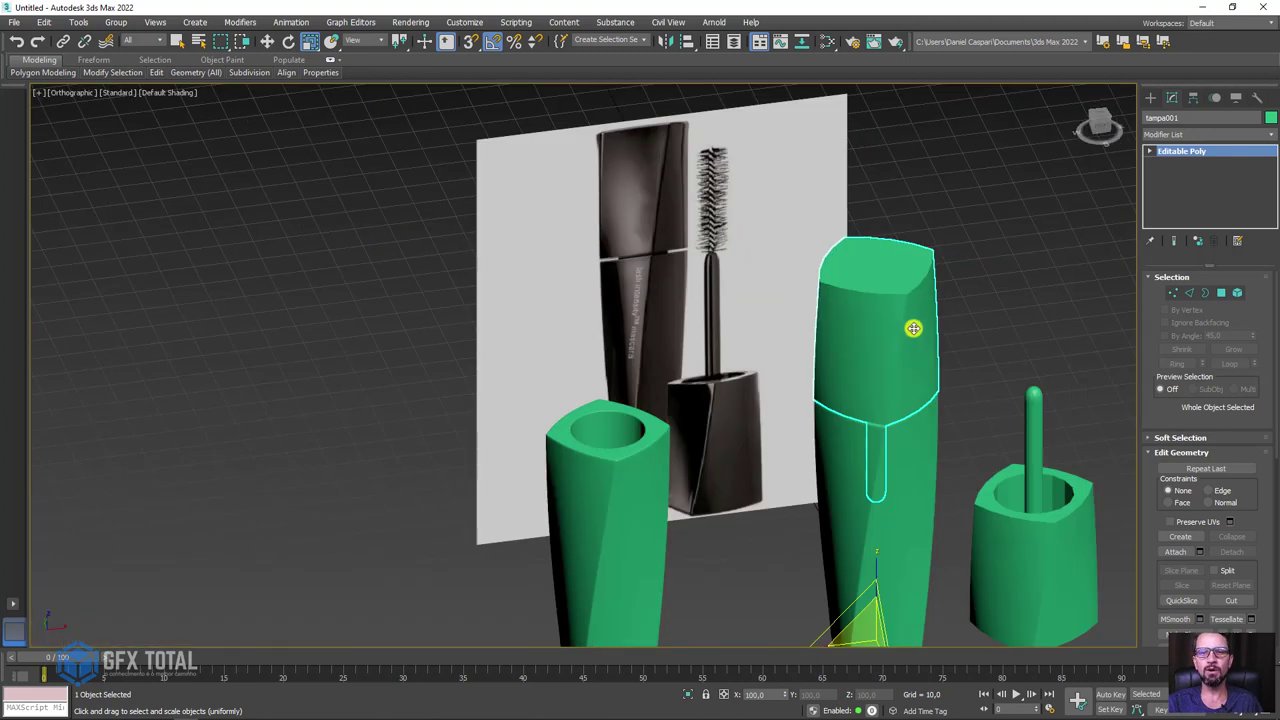
scroll(834, 329, down, 3)
click(1150, 98)
middle_drag(996, 272, 906, 274)
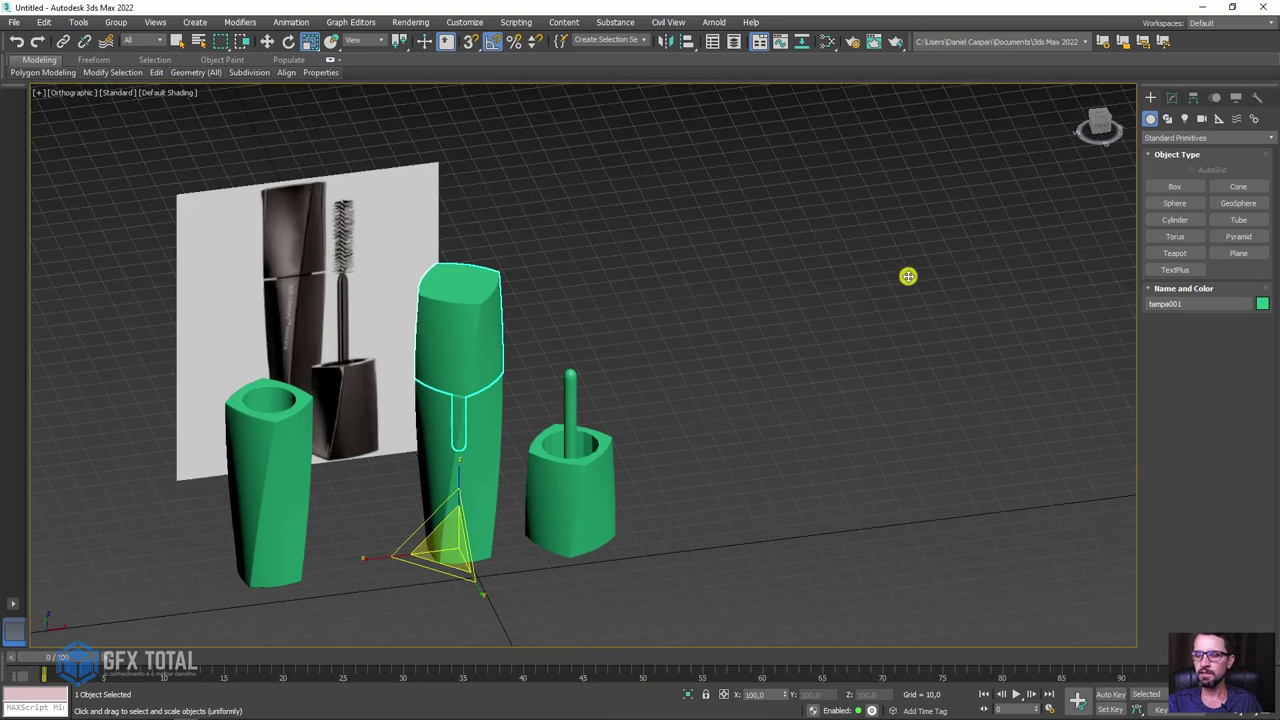
click(1169, 119)
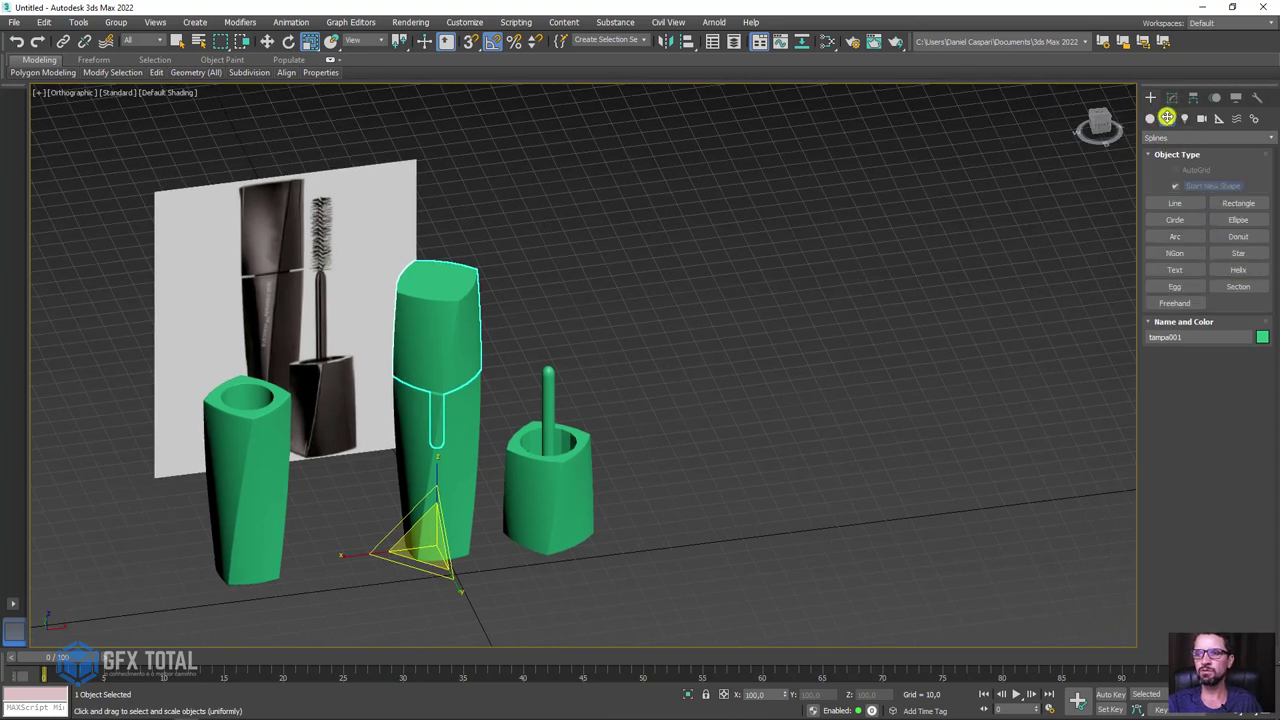
click(1238, 270)
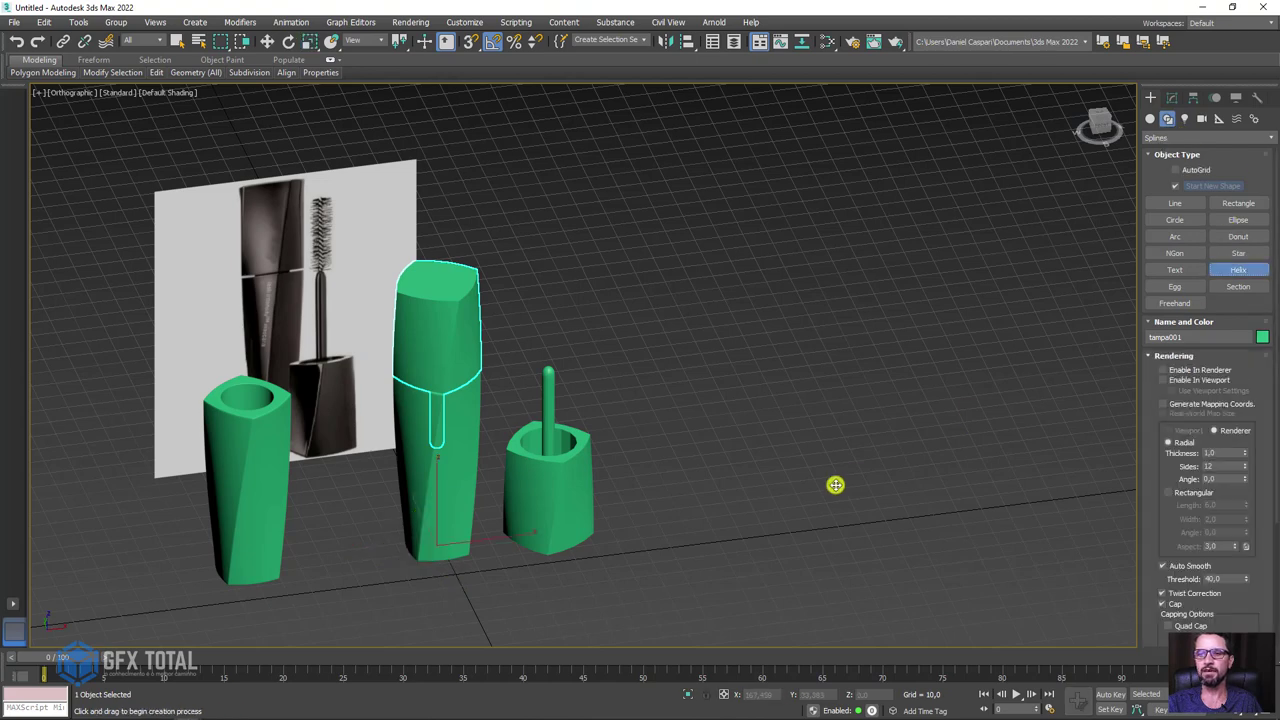
middle_drag(837, 486, 687, 486)
key(p)
alt+middle_drag(780, 474, 580, 380)
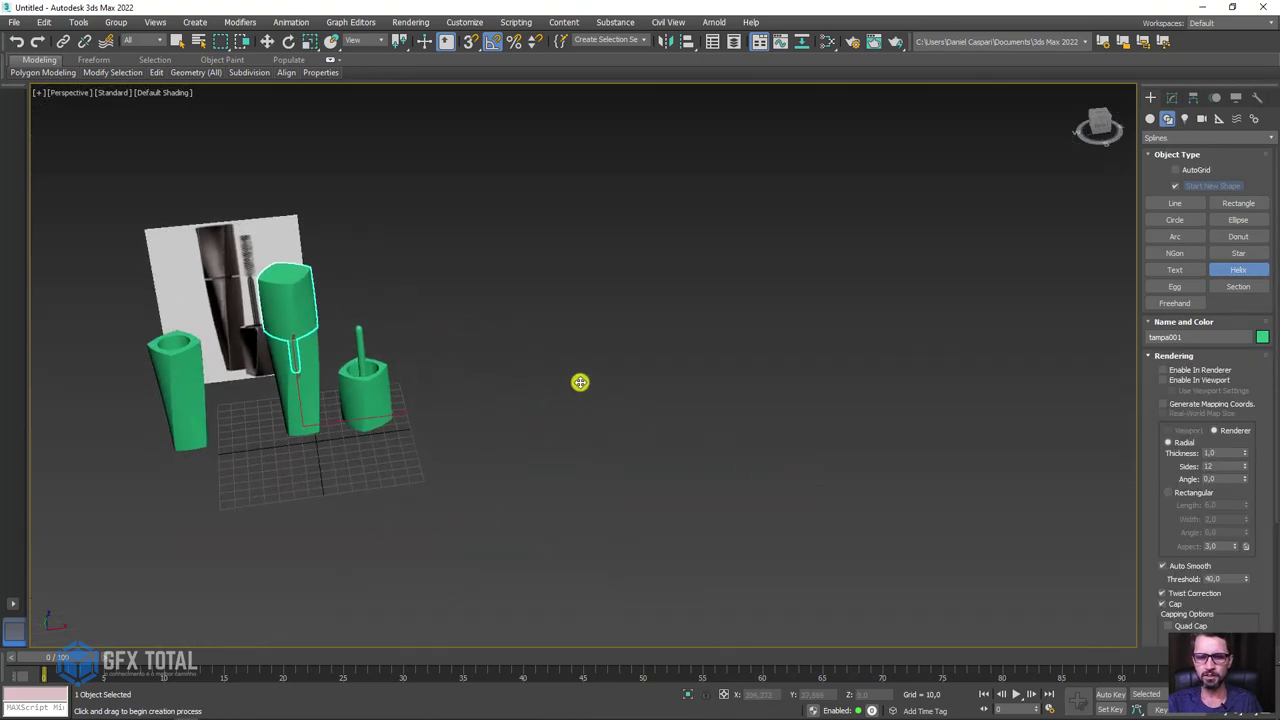
scroll(567, 434, up, 2)
drag(567, 434, 584, 442)
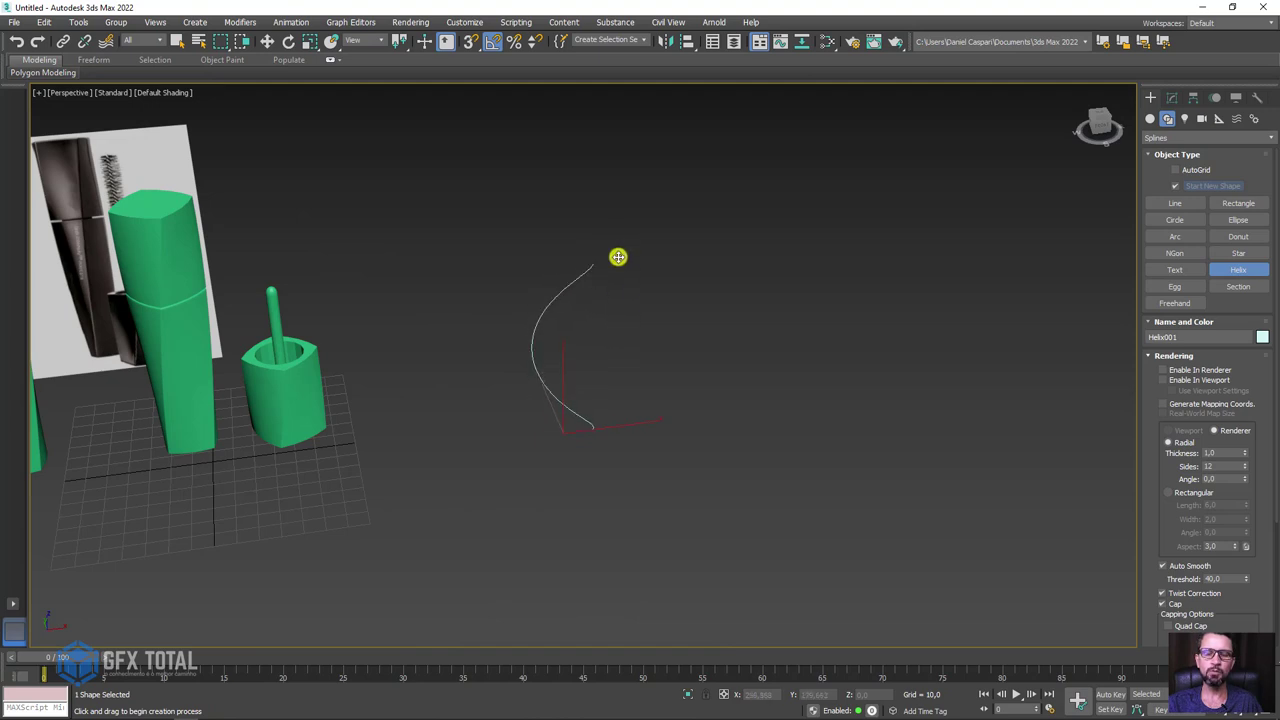
alt+middle_drag(584, 361, 567, 251)
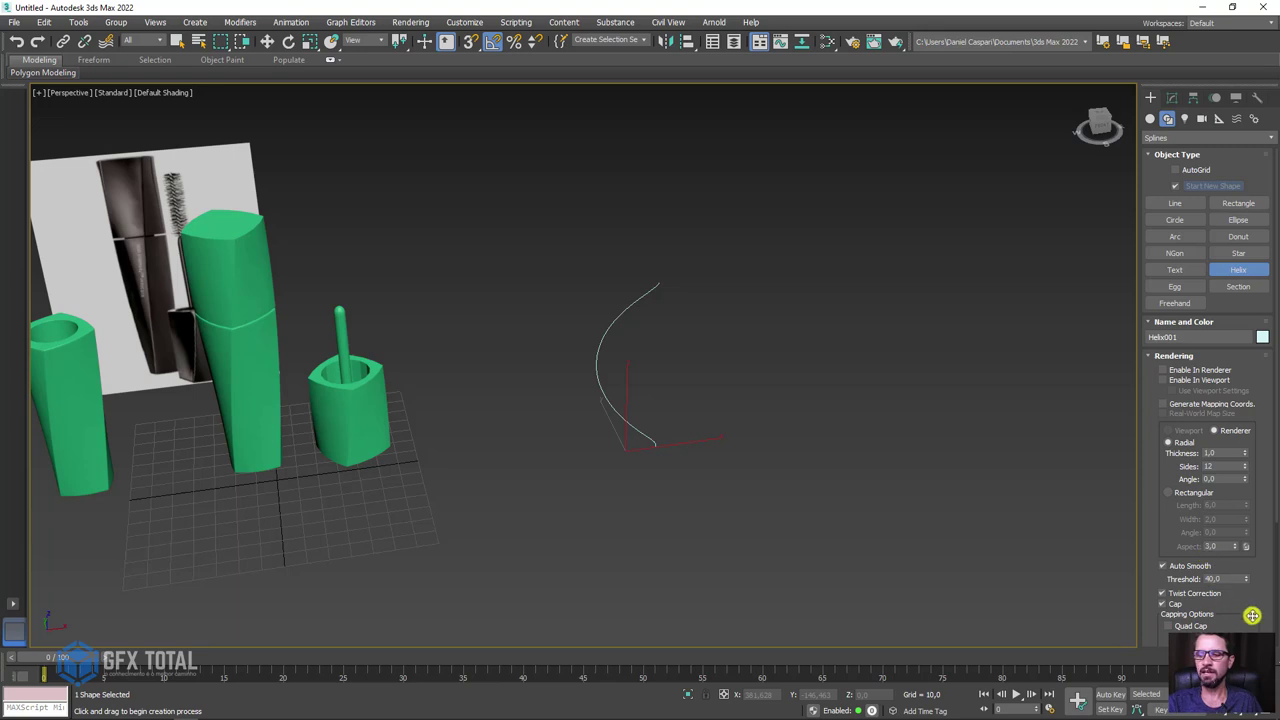
Raise the helix's turns and set both Radius 1 and Radius 2 to 4
drag(1252, 615, 1241, 346)
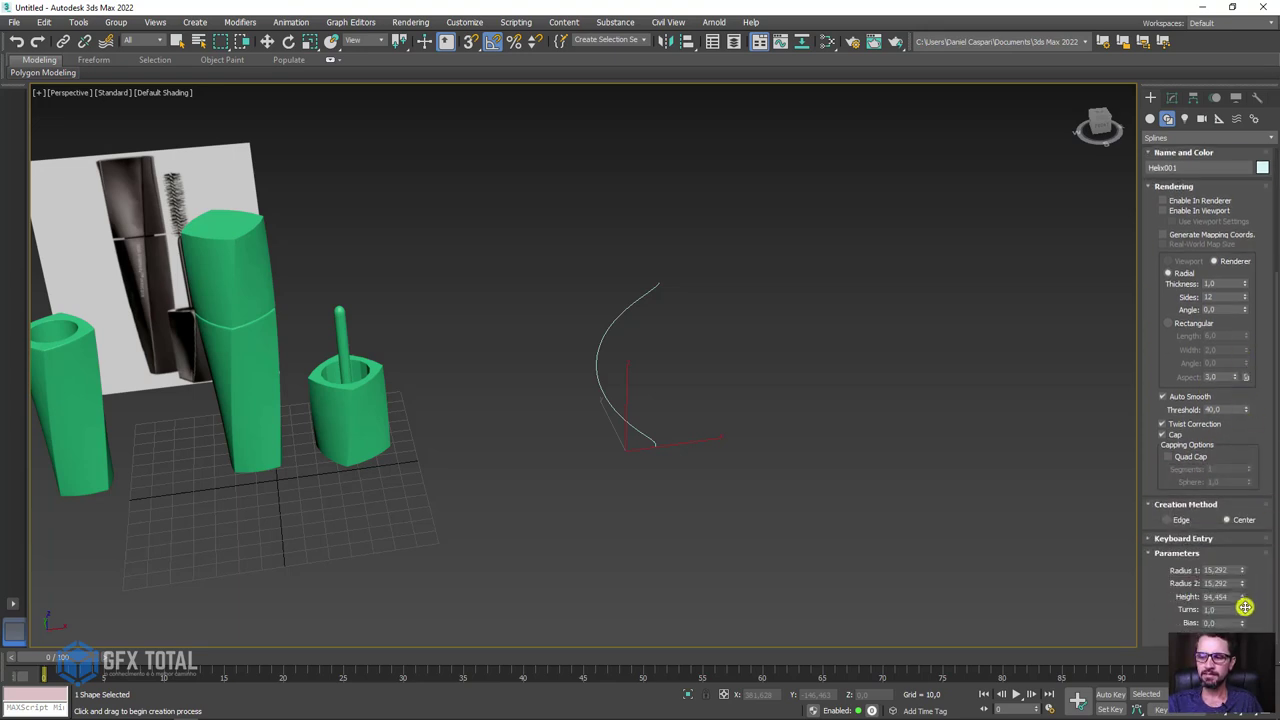
mouse_move(1242, 598)
mouse_down()
mouse_move(1234, 135)
mouse_move(1220, 593)
mouse_up()
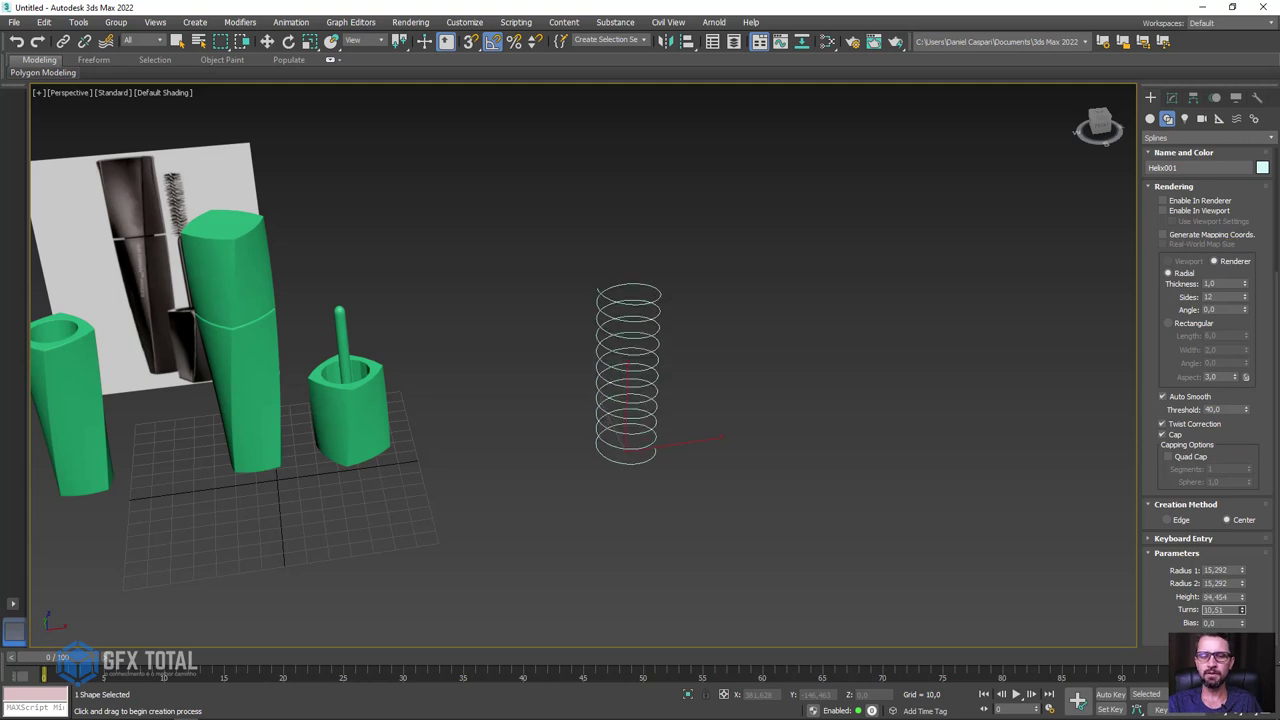
scroll(610, 323, up, 3)
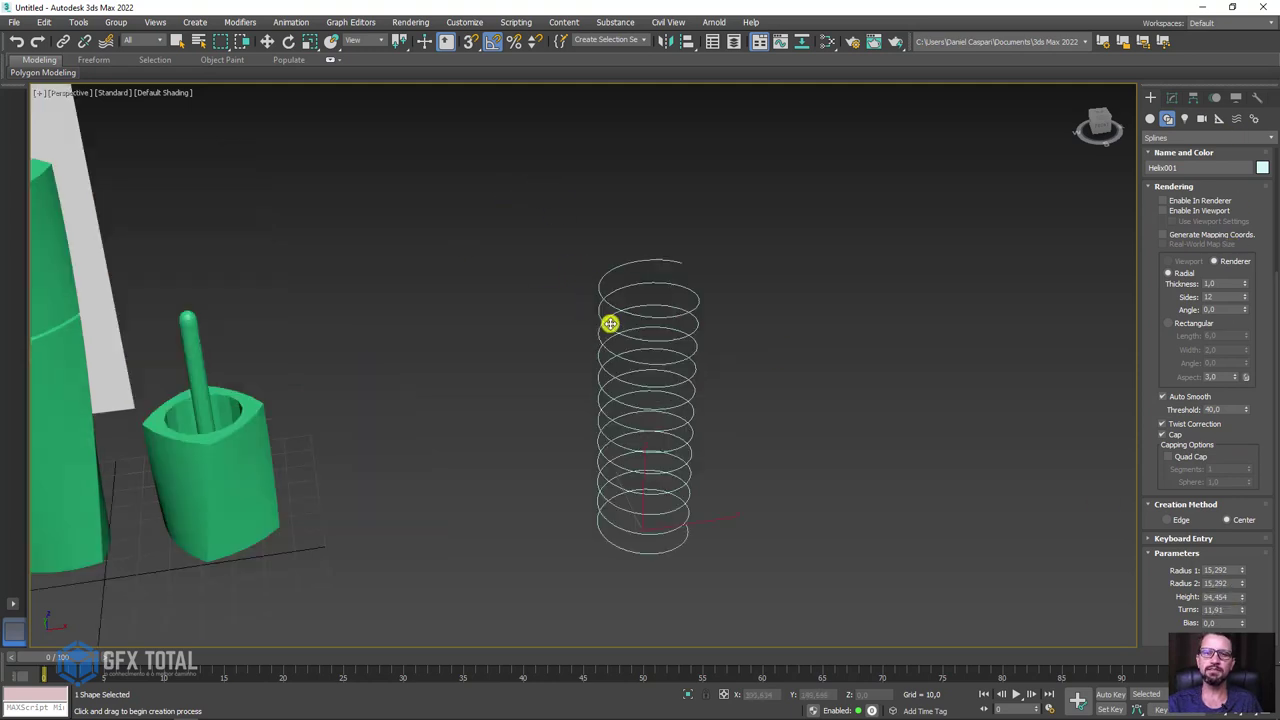
middle_drag(701, 344, 1080, 425)
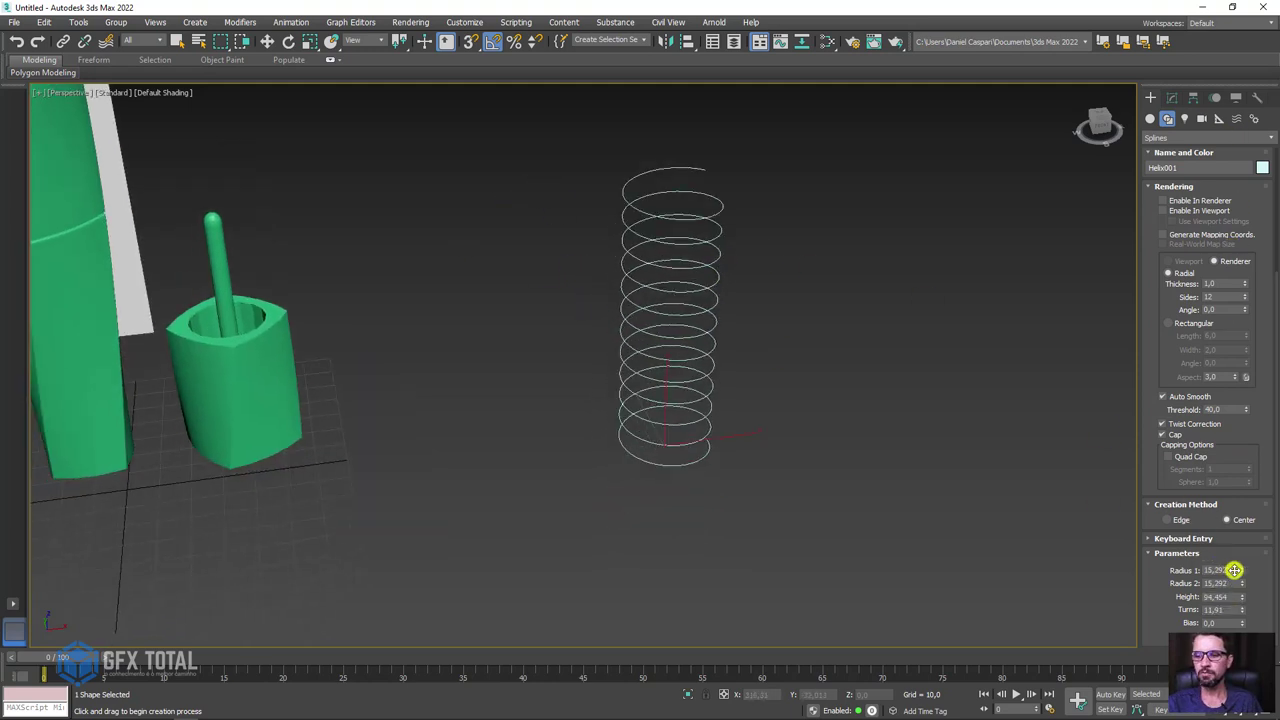
drag(1243, 570, 1237, 622)
text(4)
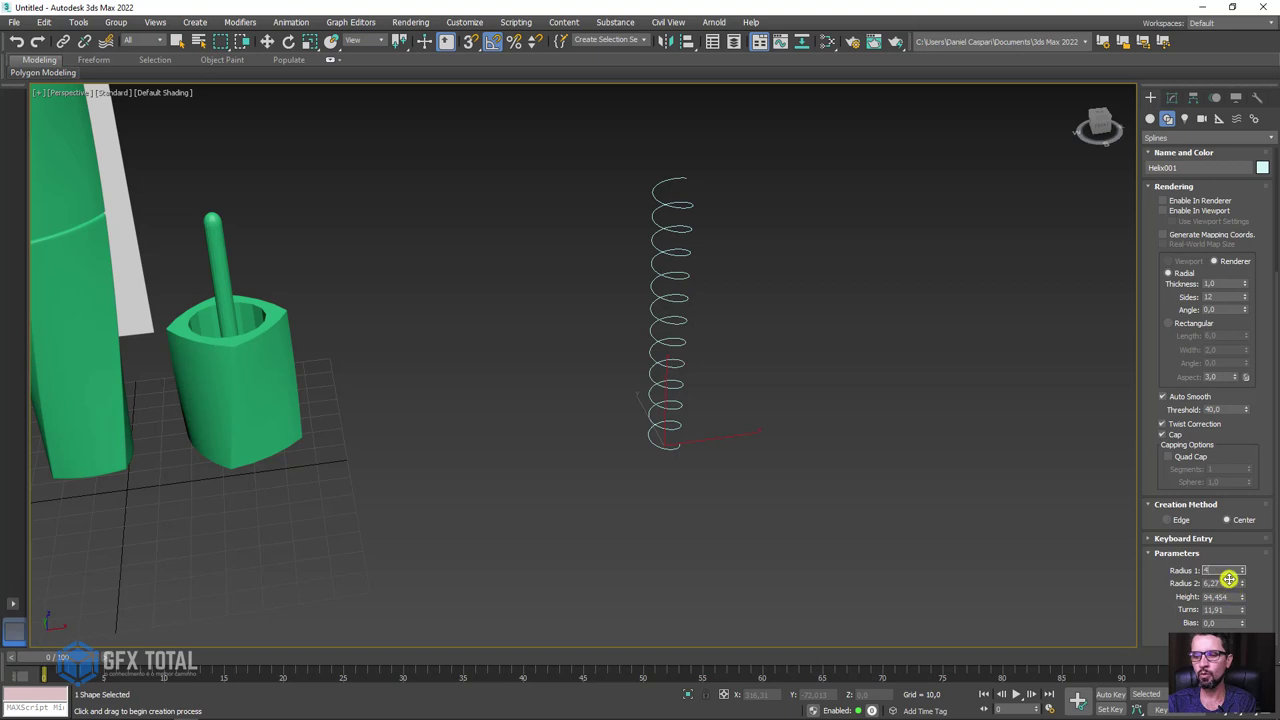
key(Tab)
text(4)
key(Return)
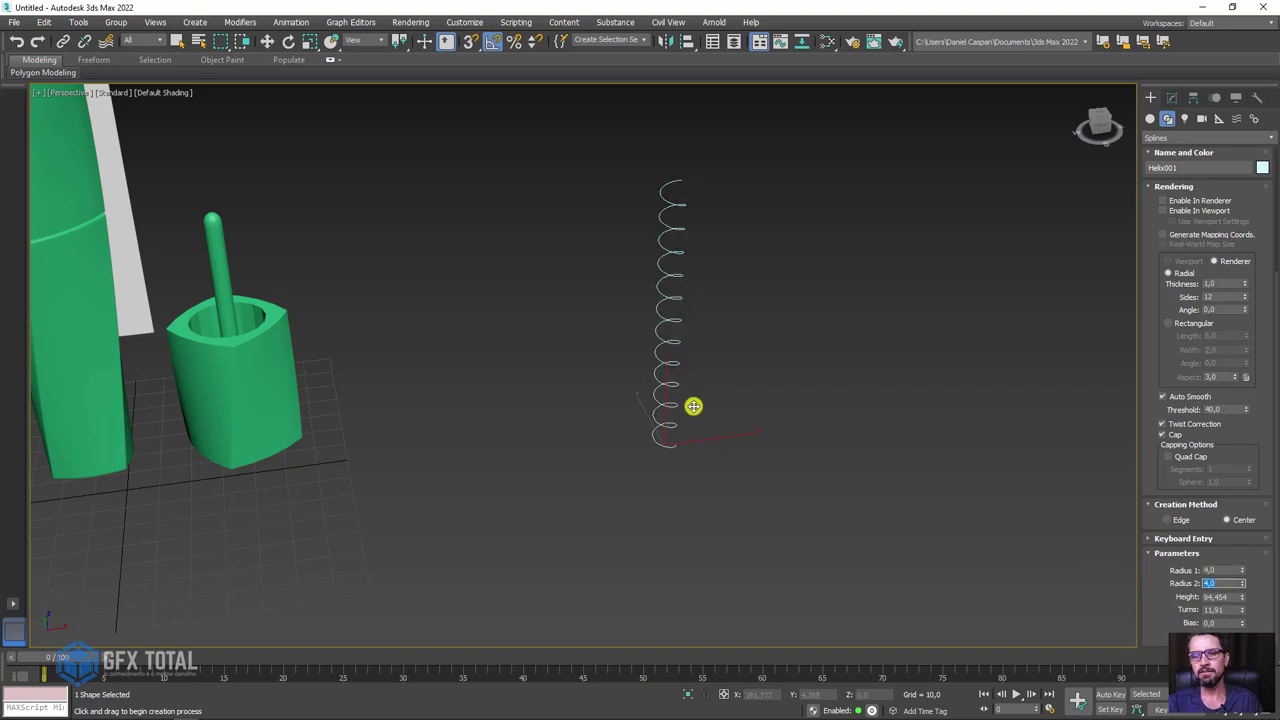
alt+middle_drag(693, 406, 688, 394)
drag(1163, 282, 1177, 388)
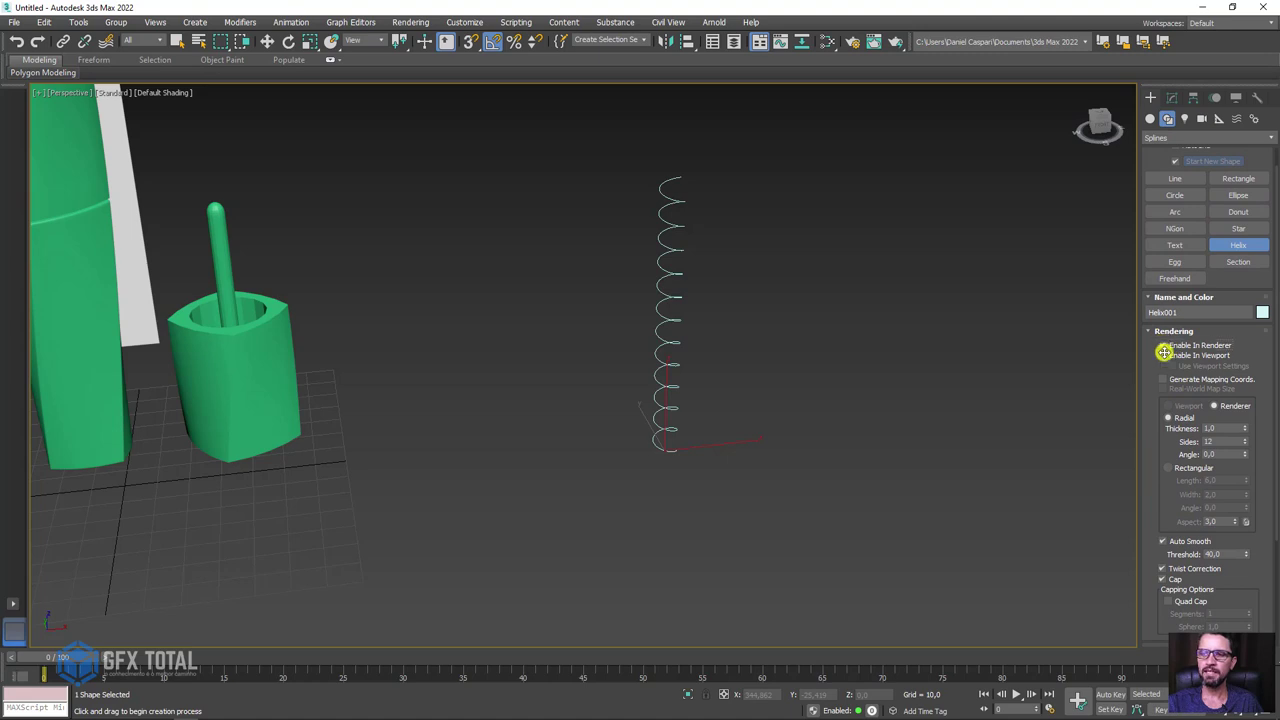
Enable the helix's viewport rendering so it shows as a tube (thickness 1,0, 12 sides)
click(1163, 355)
scroll(698, 208, up, 3)
scroll(666, 237, up, 3)
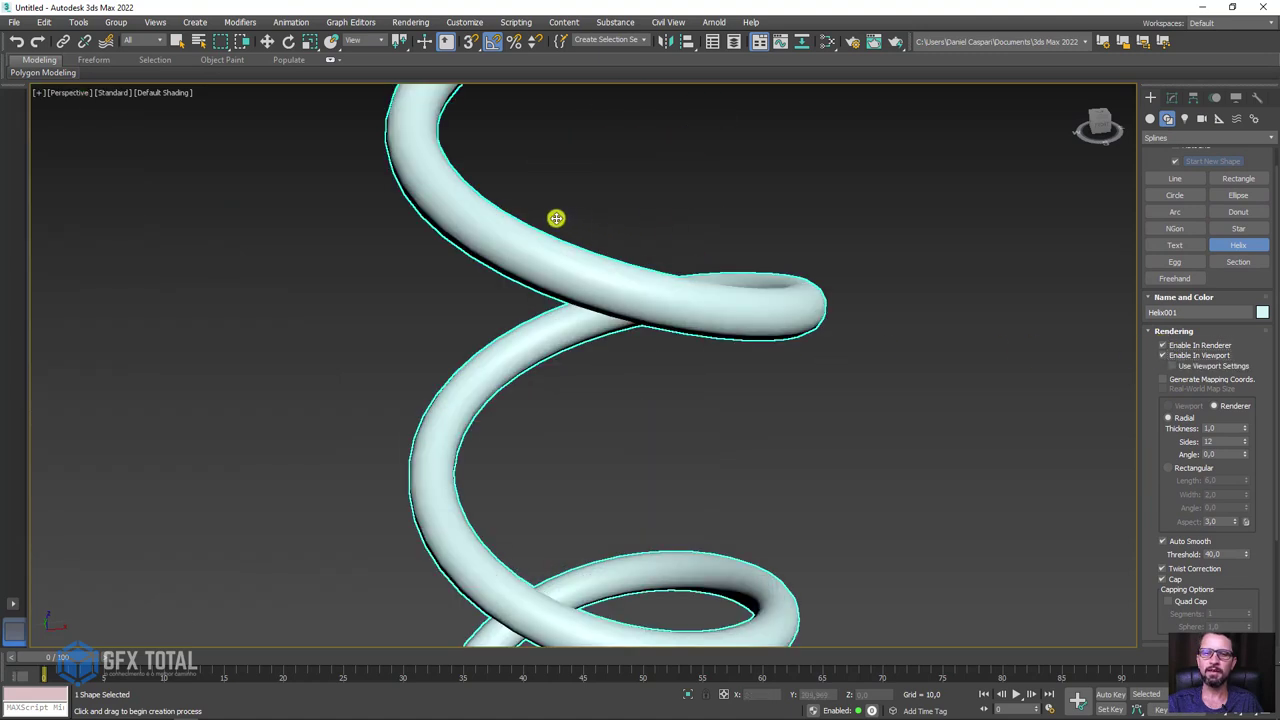
scroll(557, 217, down, 5)
scroll(611, 257, down, 1)
alt+middle_drag(578, 268, 646, 291)
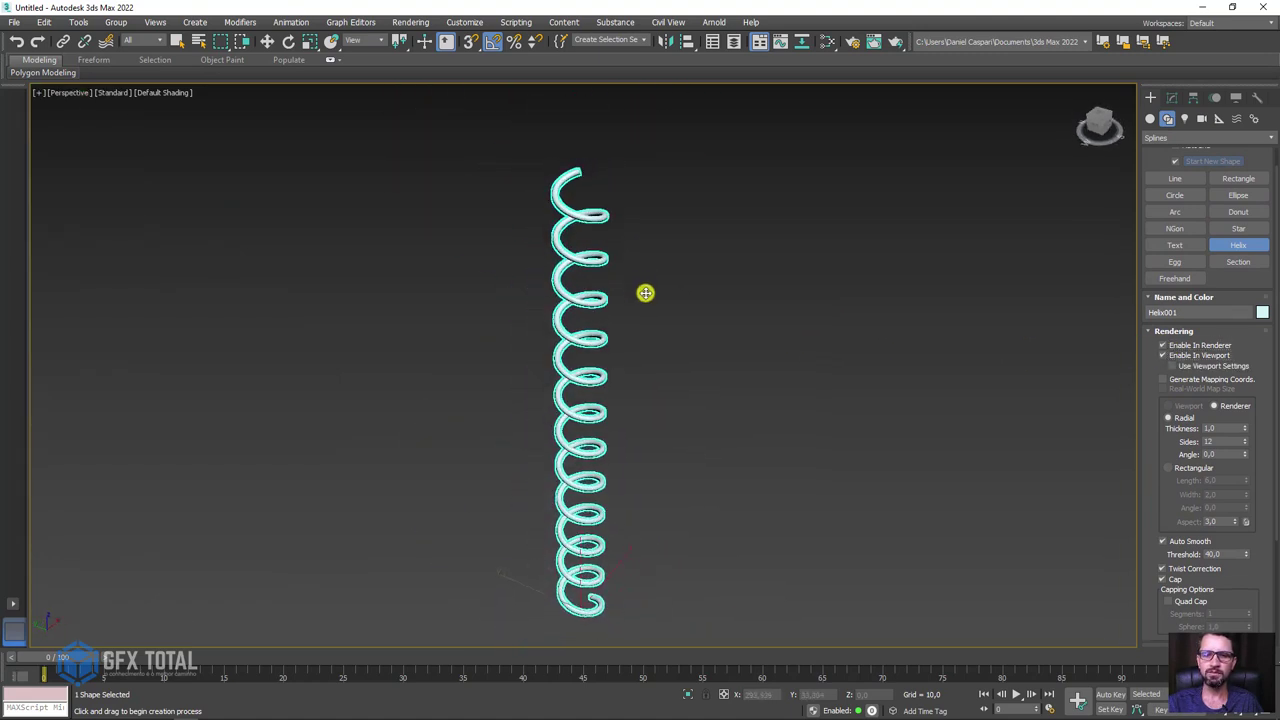
click(1163, 355)
click(1163, 355)
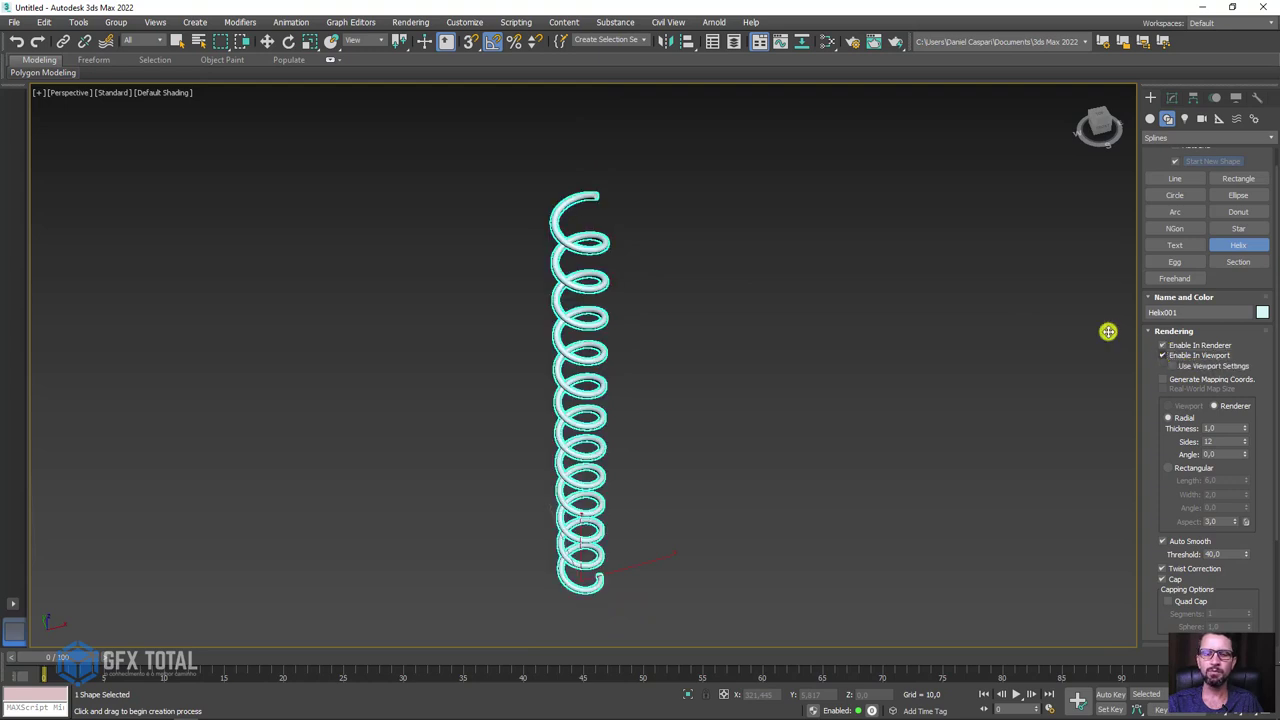
alt+middle_drag(591, 285, 742, 304)
scroll(750, 495, down, 4)
scroll(677, 449, up, 3)
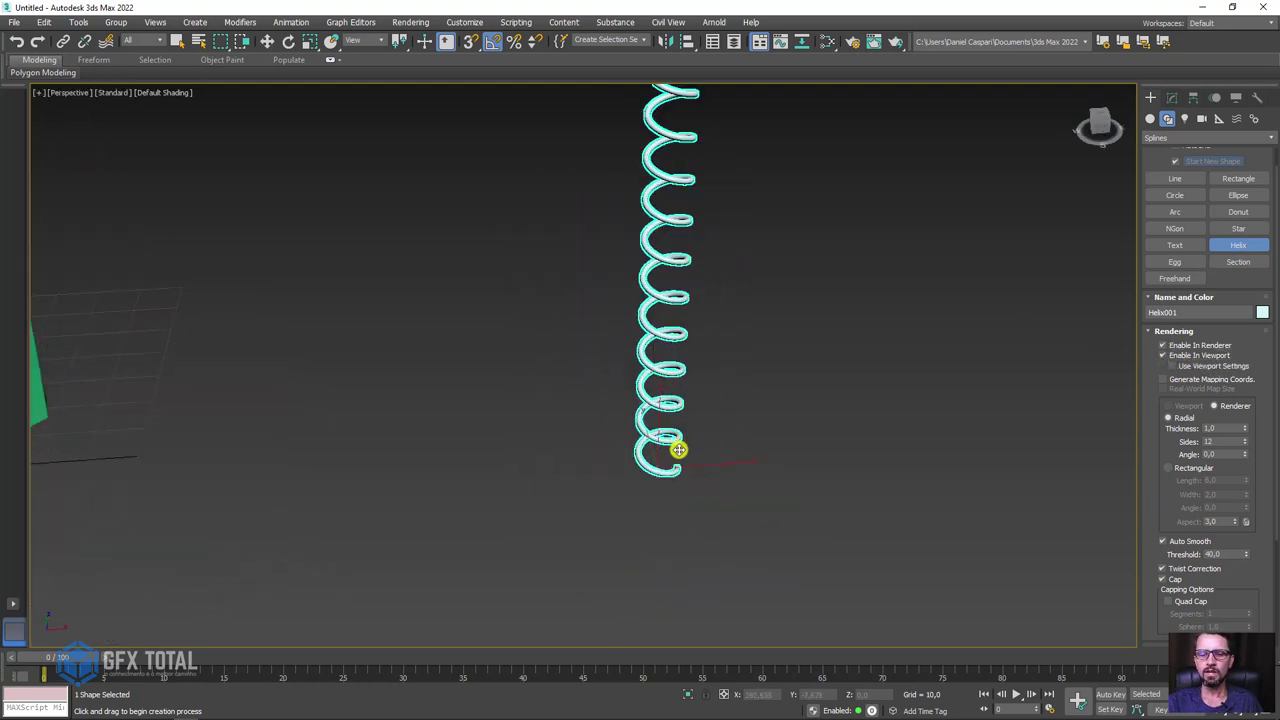
scroll(654, 486, up, 4)
scroll(660, 480, up, 1)
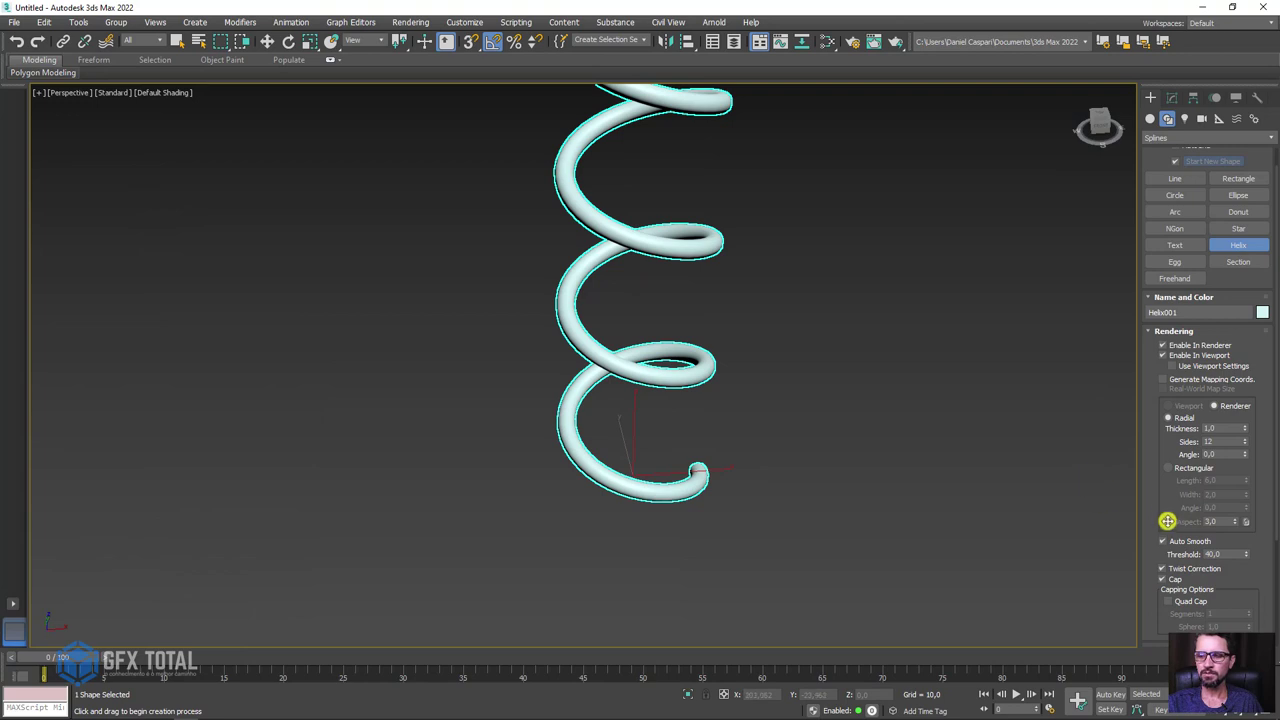
Set the helix to exactly 12 turns
drag(1167, 521, 1168, 230)
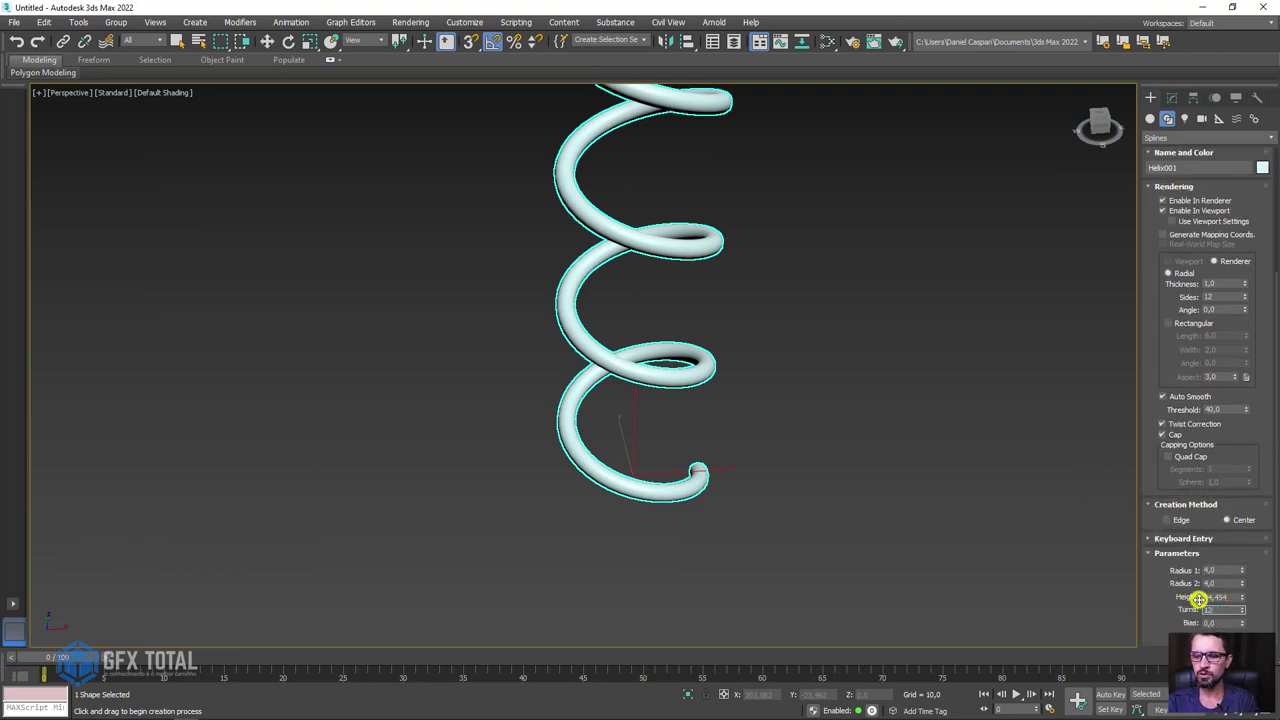
scroll(886, 420, down, 3)
scroll(860, 400, up, 1)
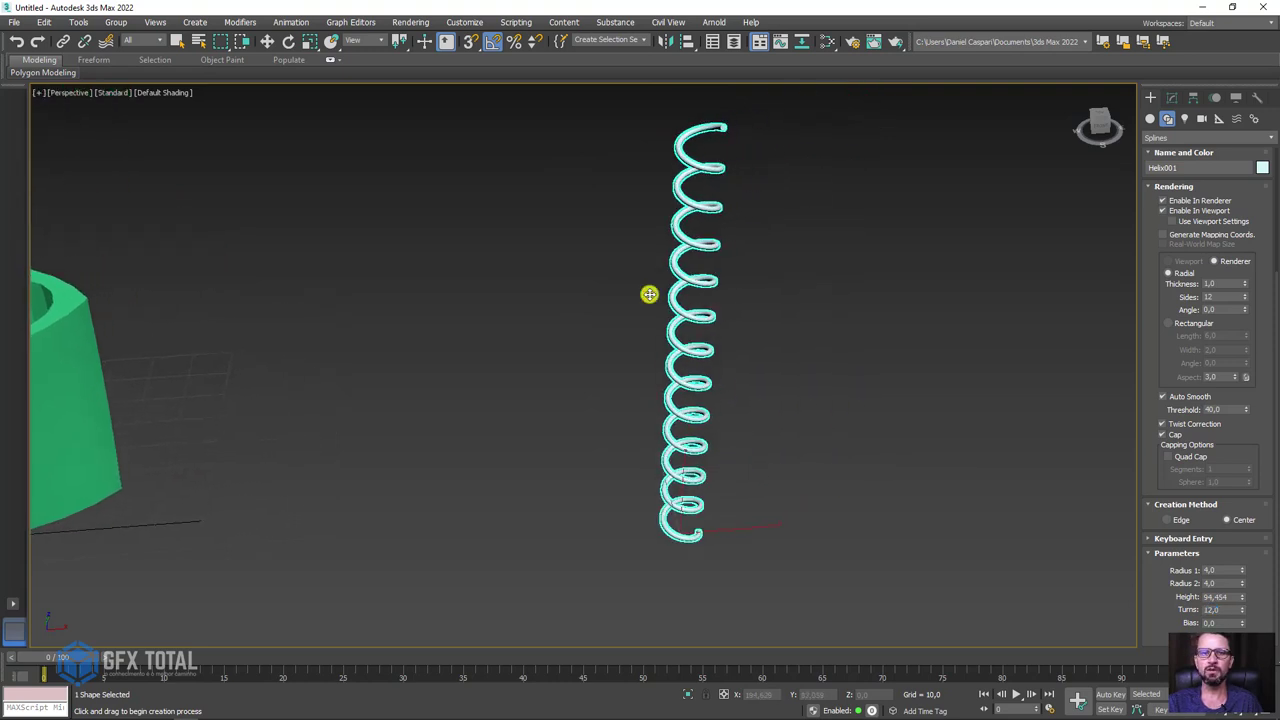
click(287, 40)
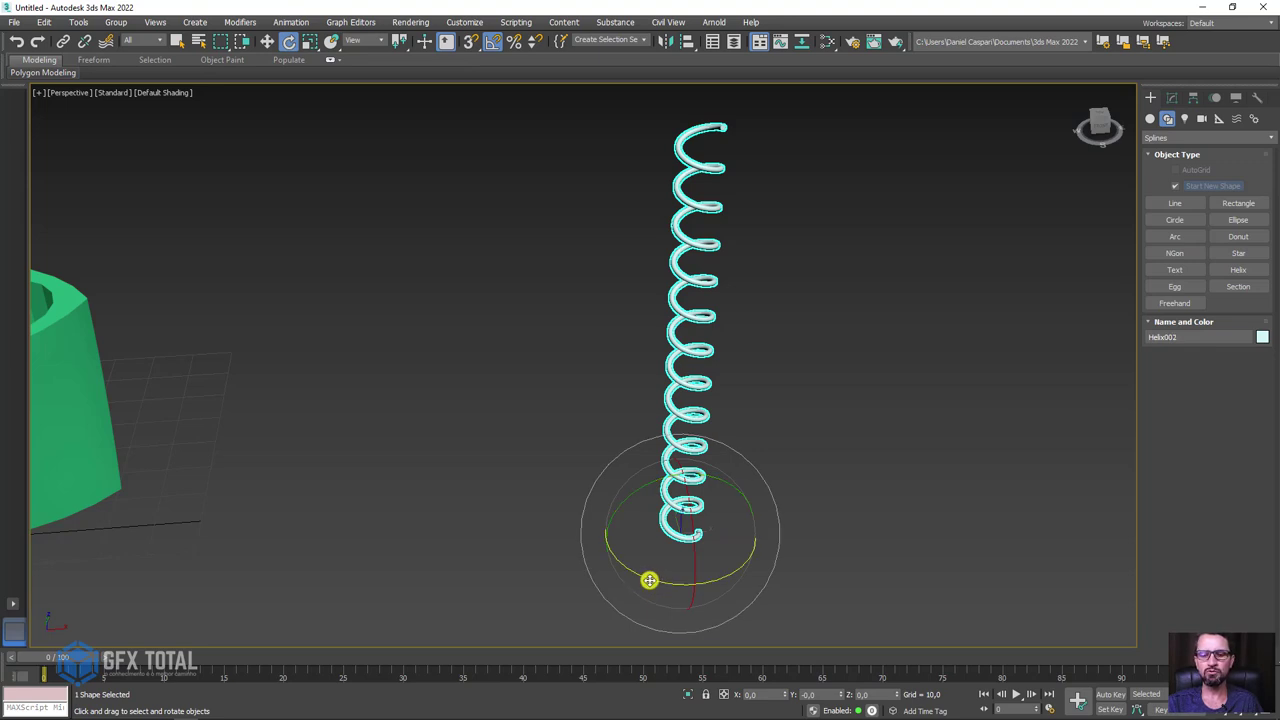
Make a 180°-rotated instance of the helix and colour it blue
drag(650, 580, 773, 554)
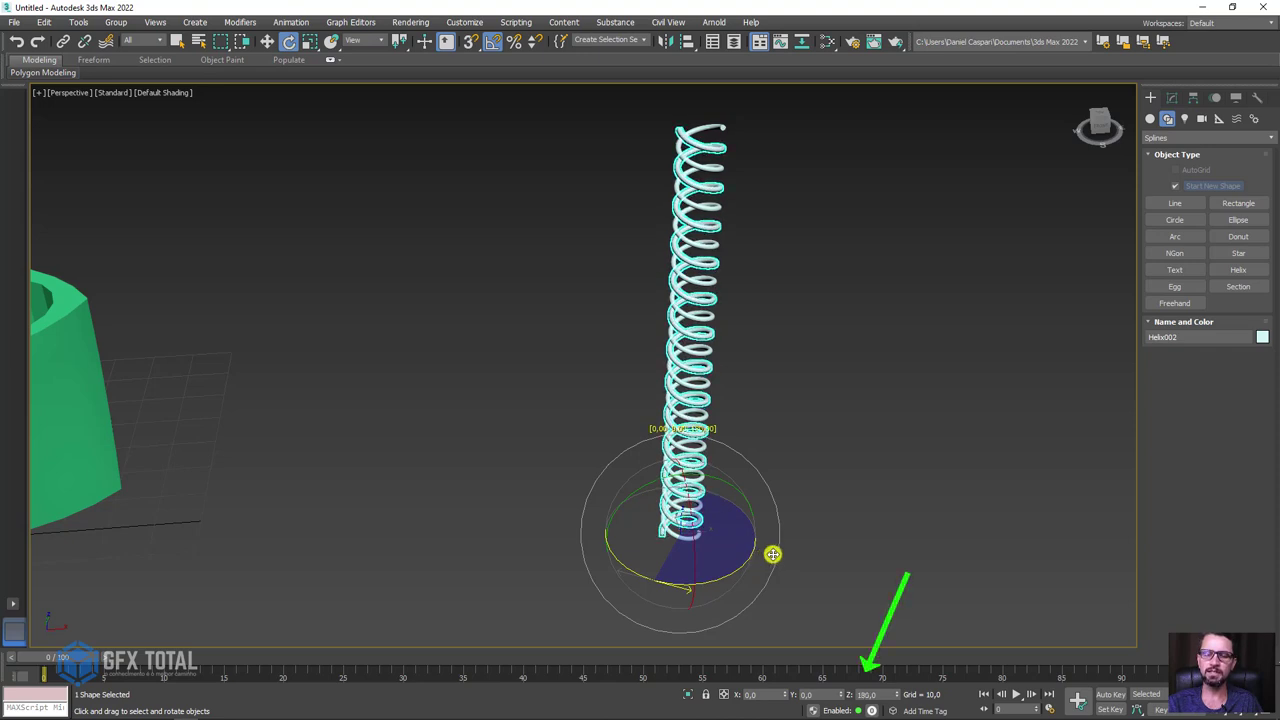
shift+drag(773, 554, 783, 564)
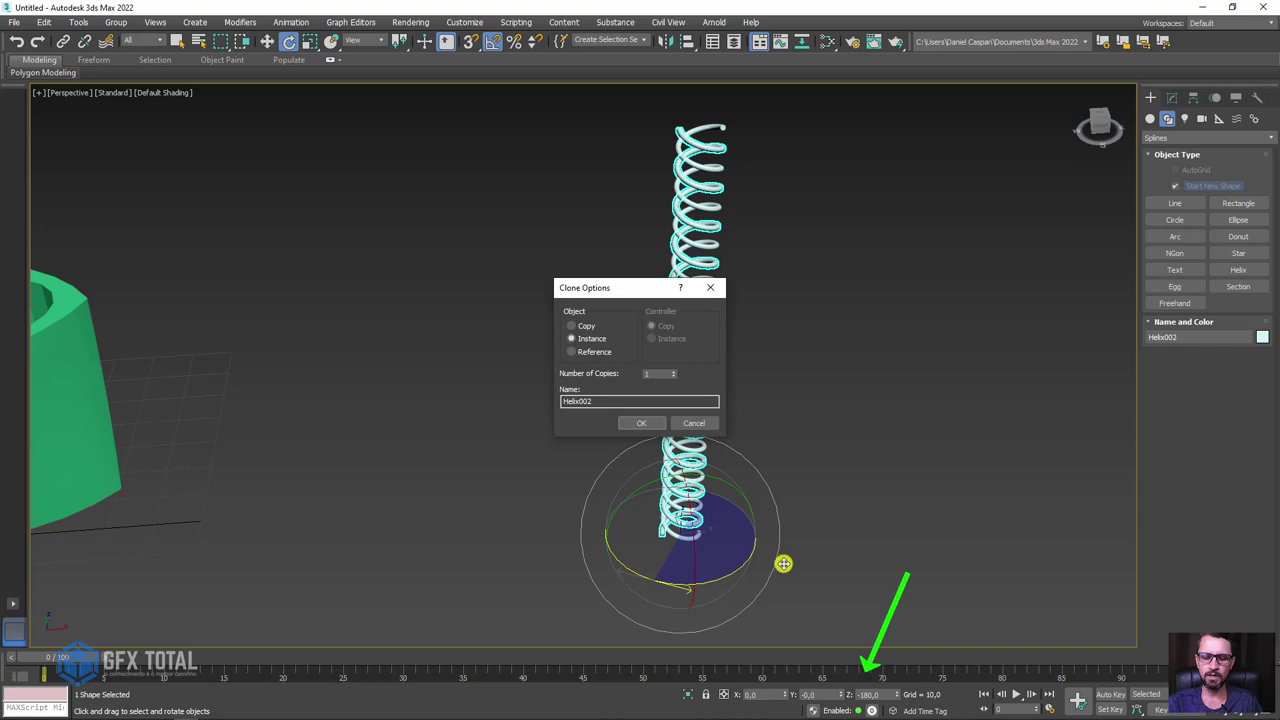
click(641, 422)
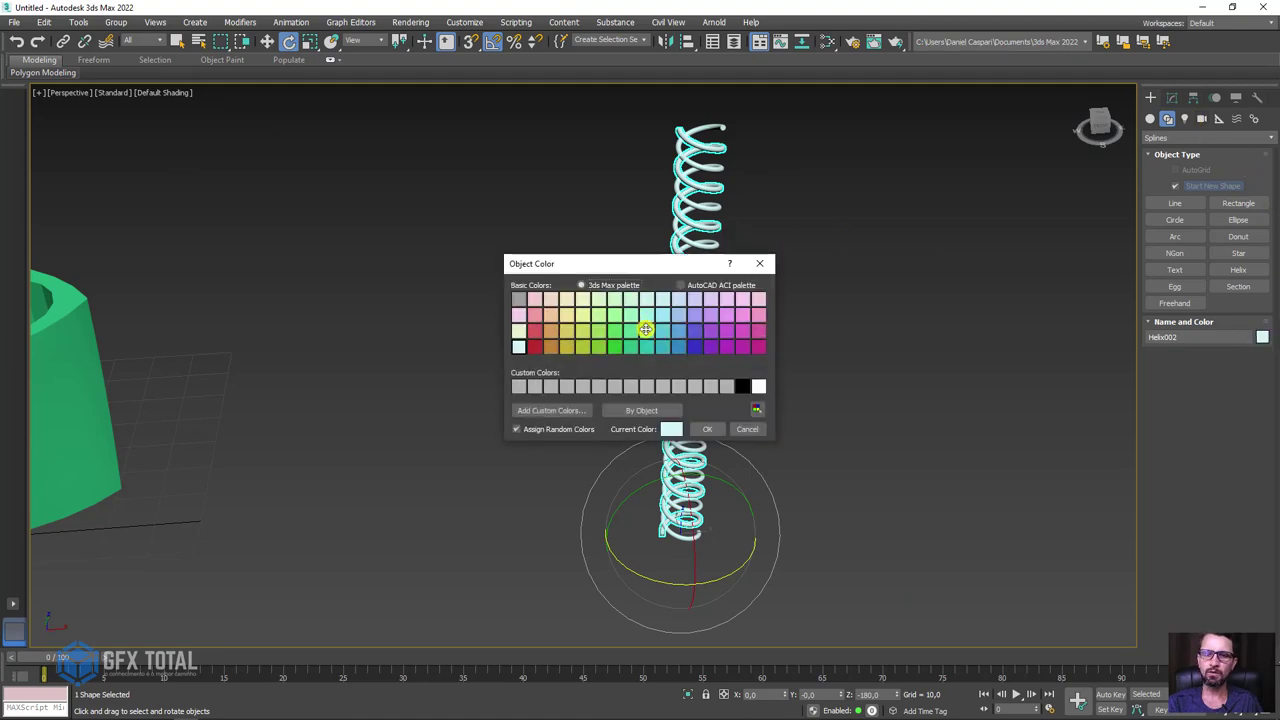
click(699, 343)
click(707, 429)
Zoom in on the two helices and select the blue Helix002
mouse_move(714, 429)
alt+middle_down()
mouse_move(800, 400)
mouse_move(822, 348)
alt+middle_up()
scroll(822, 348, up, 2)
scroll(740, 311, up, 2)
scroll(723, 294, up, 3)
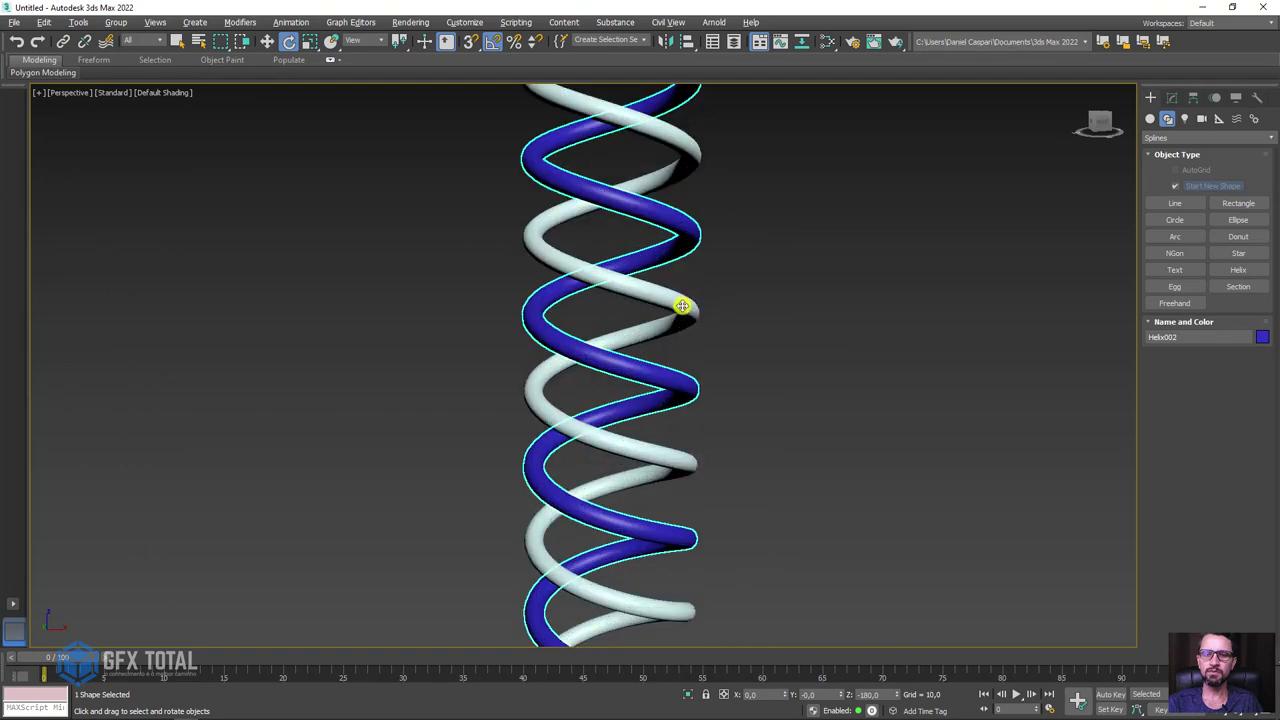
click(670, 310)
scroll(731, 363, down, 5)
scroll(771, 323, up, 1)
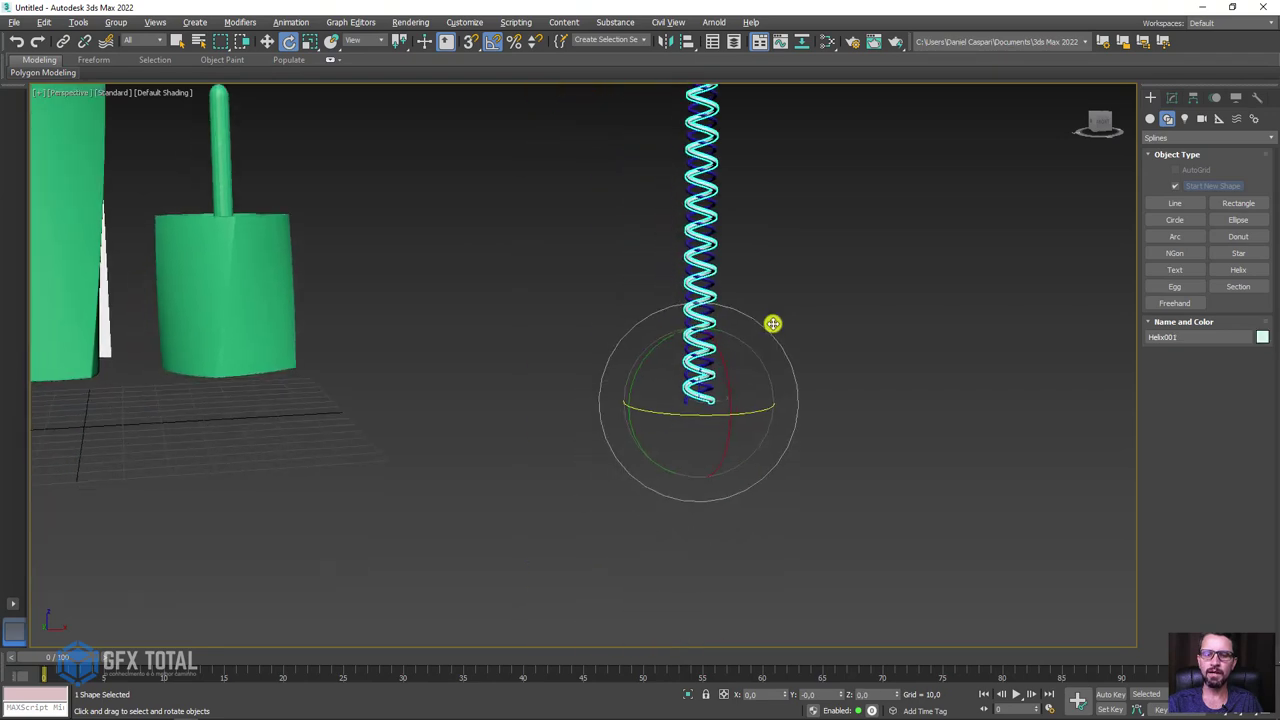
scroll(707, 353, up, 2)
scroll(707, 353, up, 2)
click(694, 380)
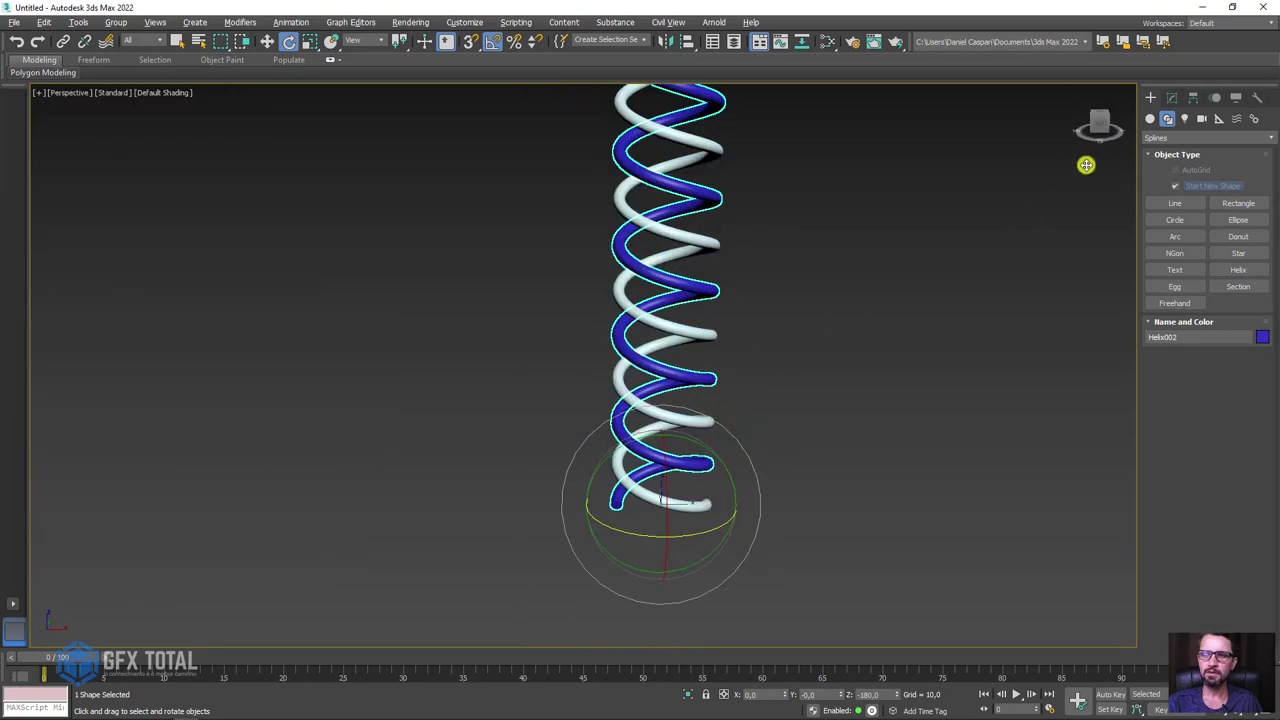
Increase the blue helix's rendering thickness to 3,85 in the Modify panel
click(1170, 96)
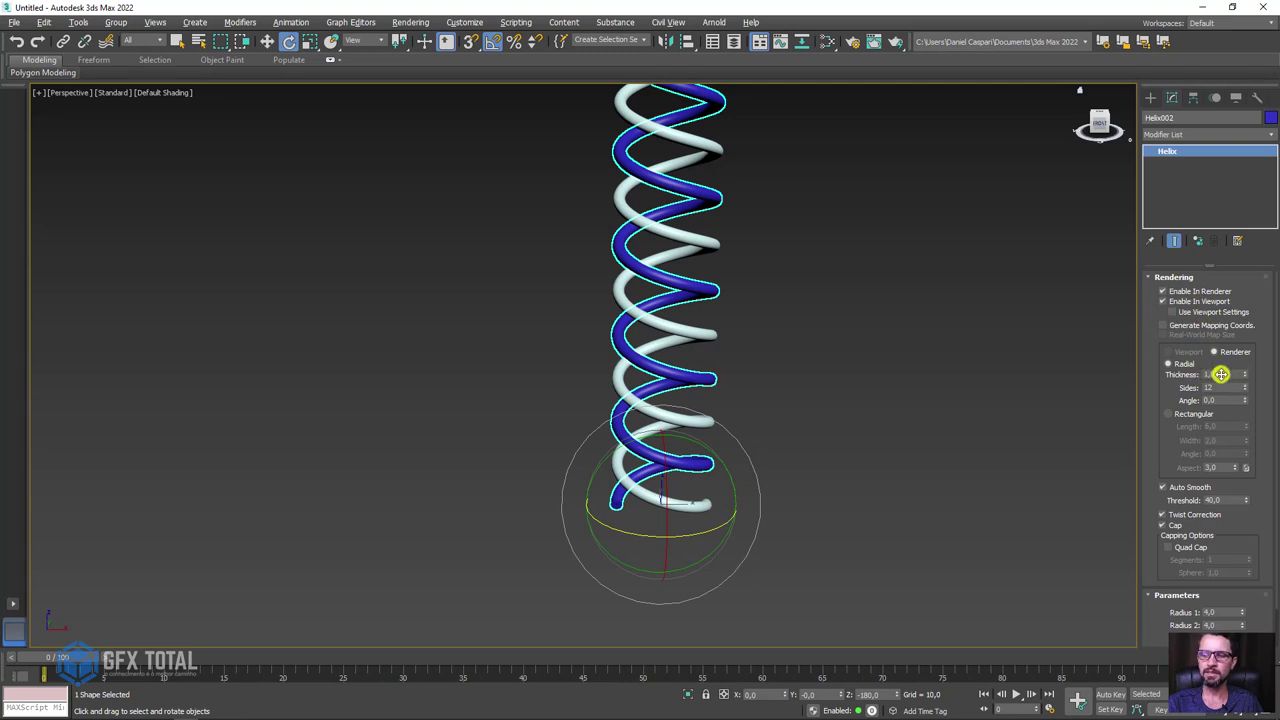
mouse_move(1241, 357)
mouse_down()
mouse_move(1232, 194)
mouse_move(900, 200)
mouse_up()
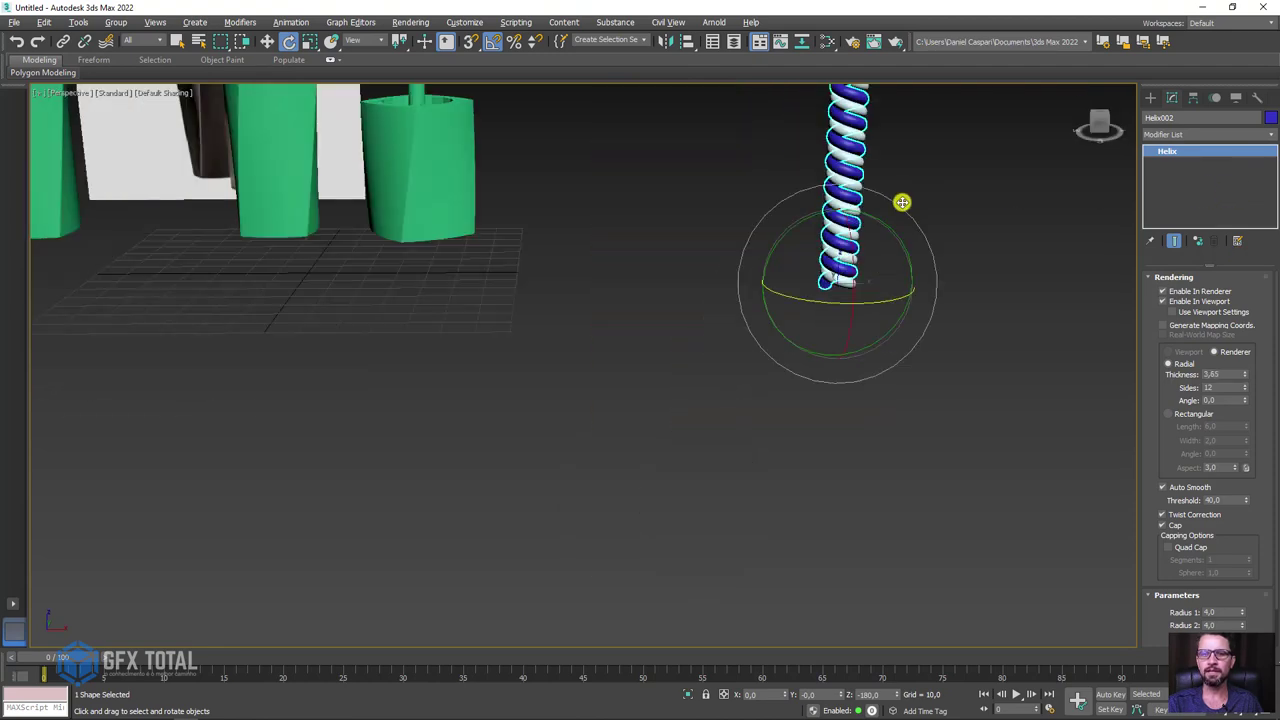
scroll(837, 443, down, 3)
alt+middle_drag(840, 403, 837, 437)
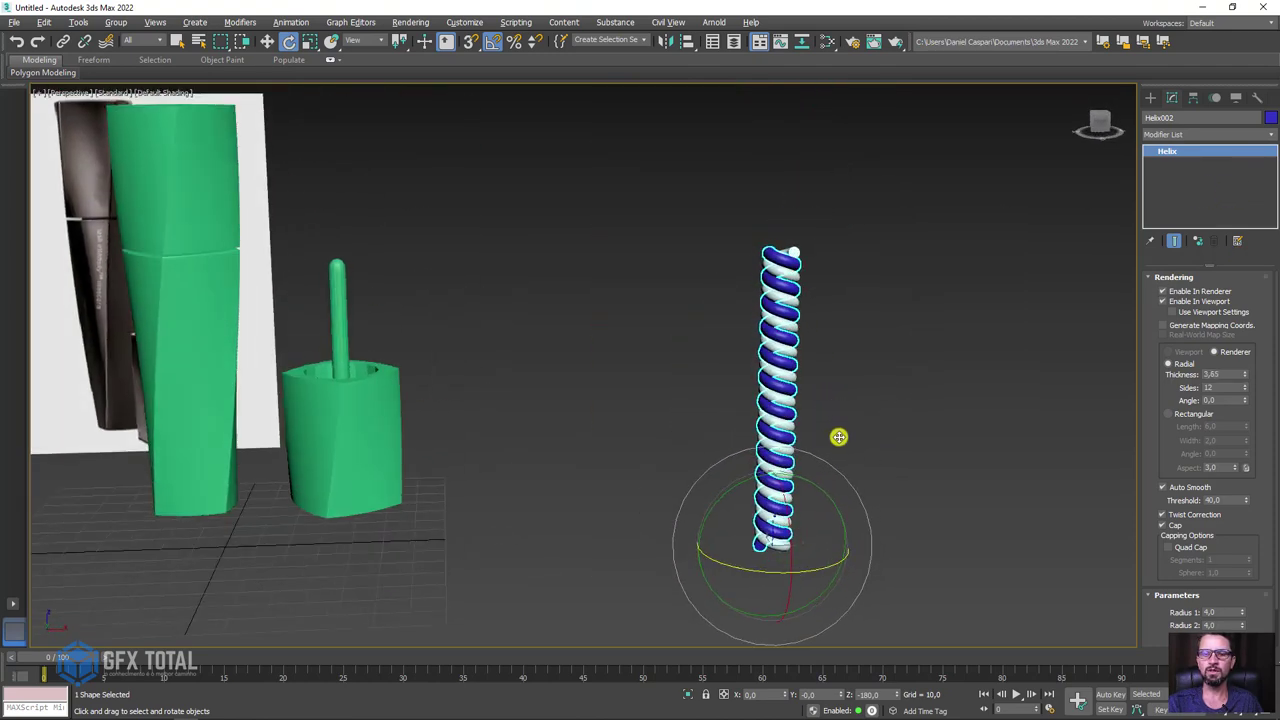
scroll(837, 437, down, 3)
alt+middle_drag(494, 354, 391, 371)
scroll(300, 328, up, 6)
scroll(300, 328, up, 2)
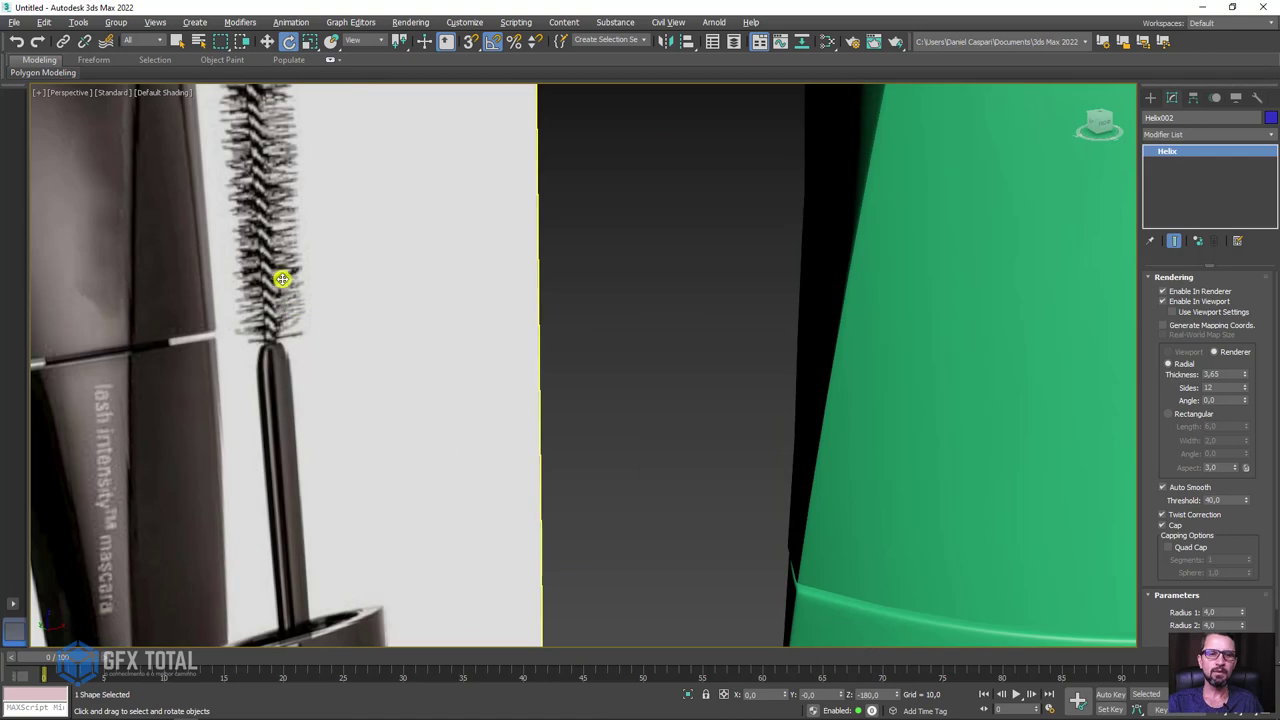
scroll(283, 277, up, 2)
scroll(283, 326, up, 2)
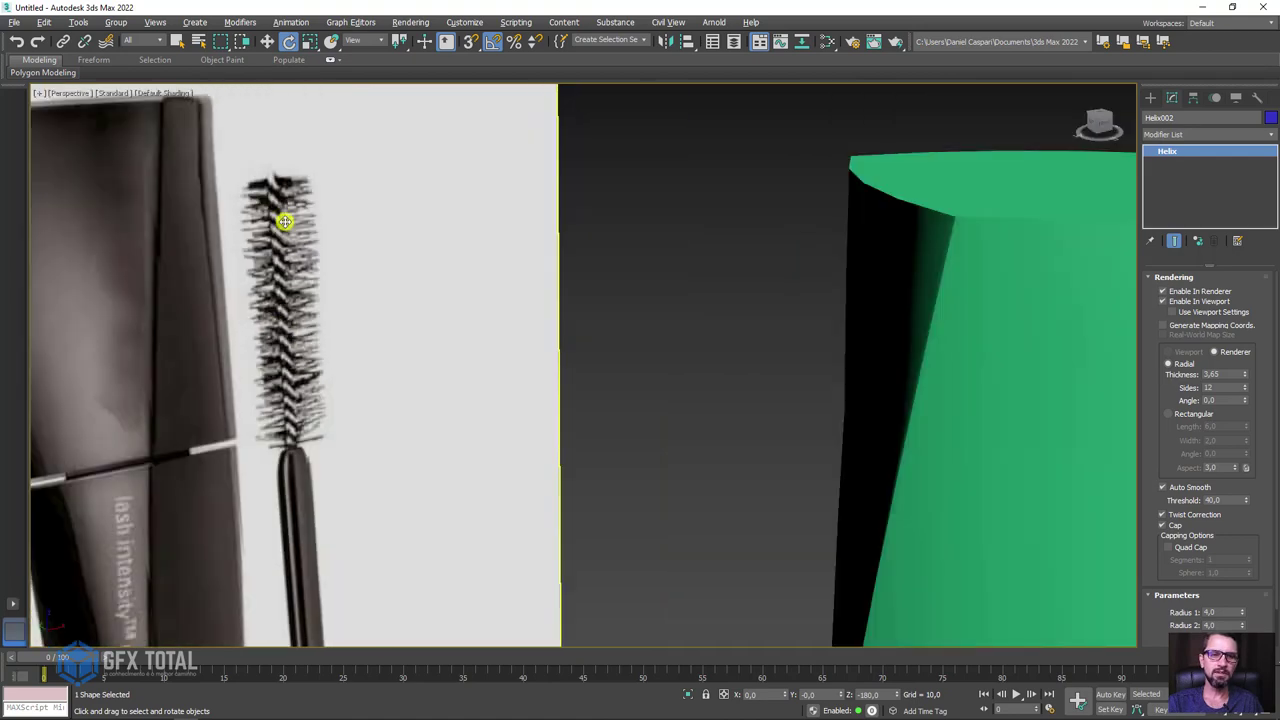
scroll(711, 408, down, 10)
mouse_move(711, 408)
alt+middle_down()
mouse_move(649, 300)
mouse_move(756, 408)
alt+middle_up()
scroll(756, 408, up, 3)
scroll(777, 457, up, 1)
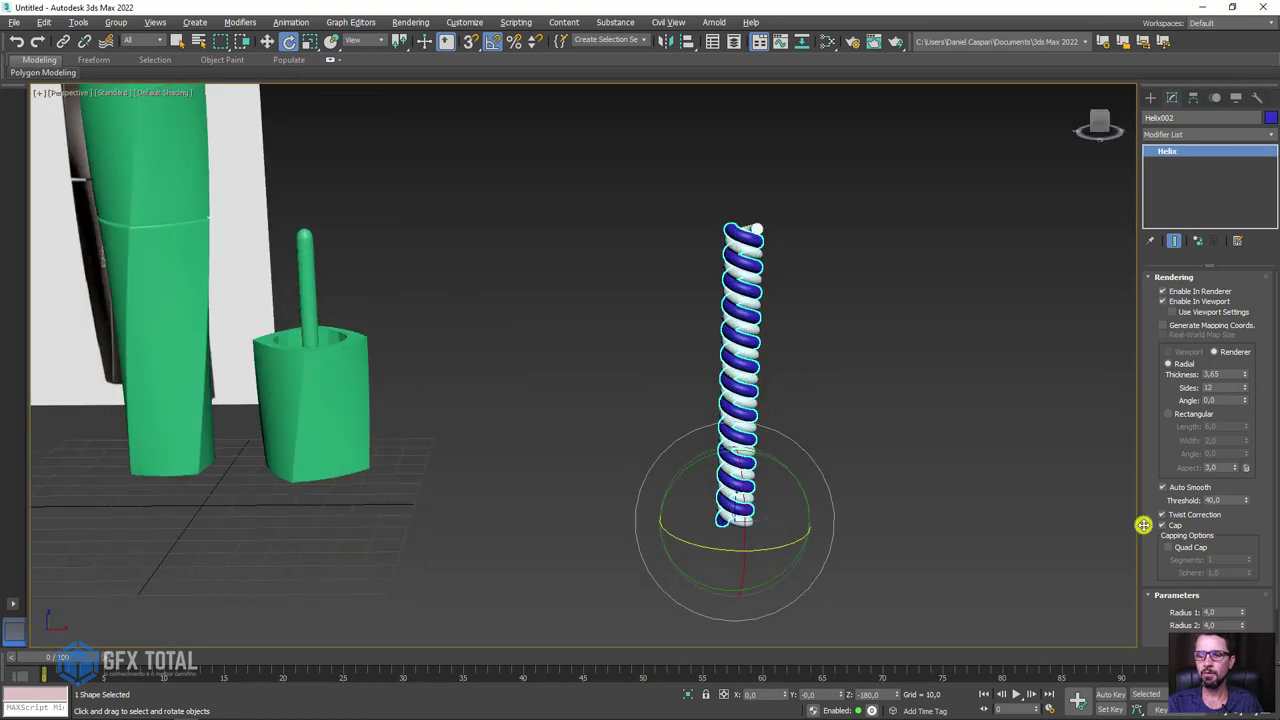
scroll(1155, 572, down, 1)
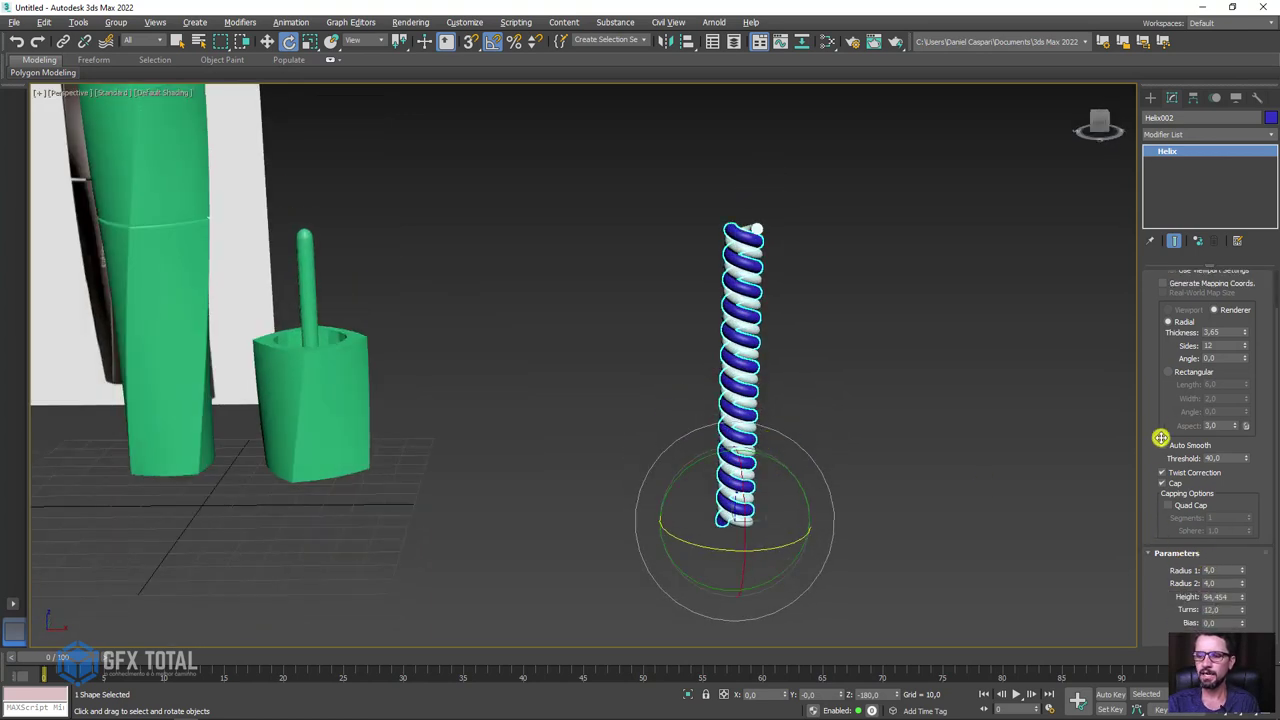
Set both helix radii to 2,0, height to 124,68 and turns to 16
click(1220, 570)
key(Tab)
text(2)
key(Return)
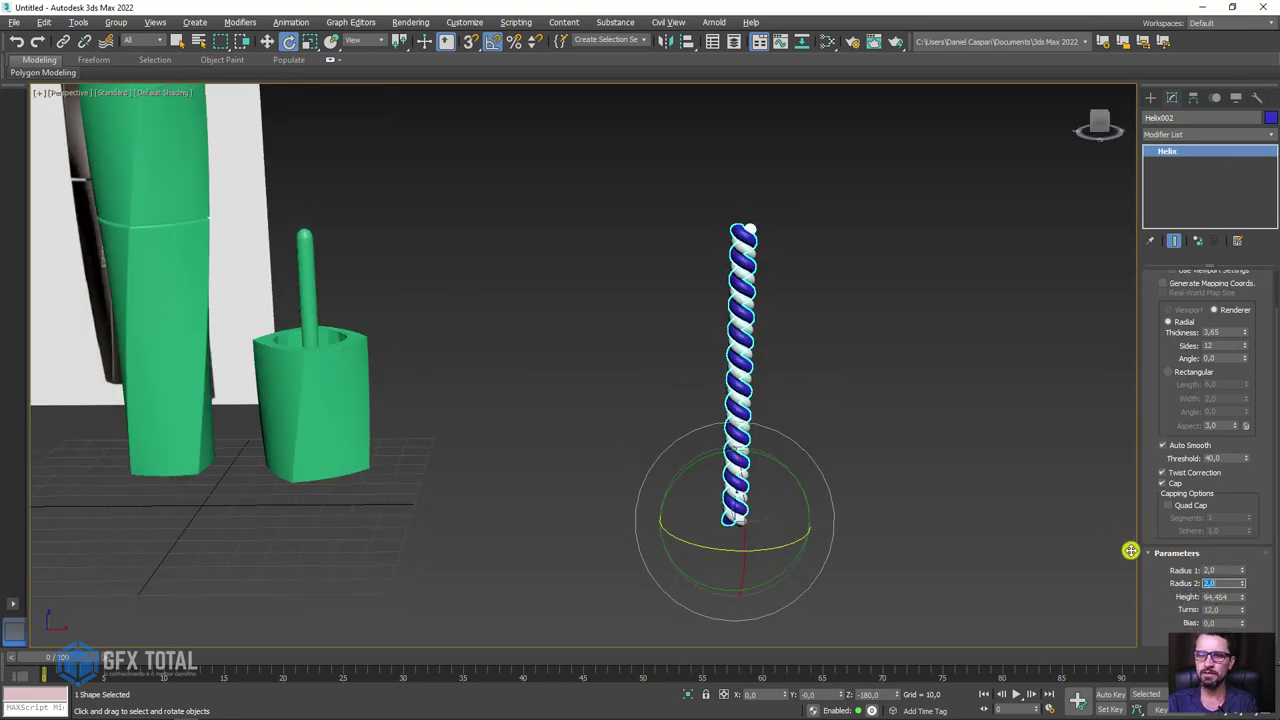
drag(1242, 599, 1243, 587)
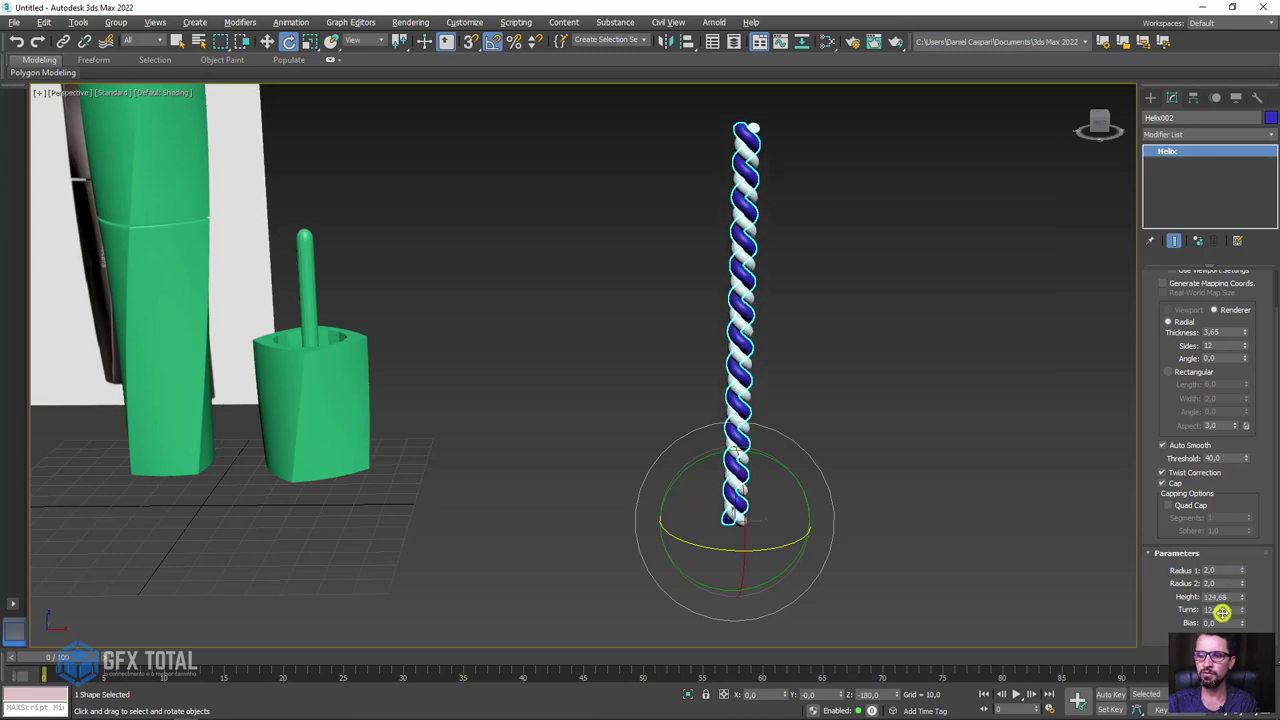
text(16)
key(Return)
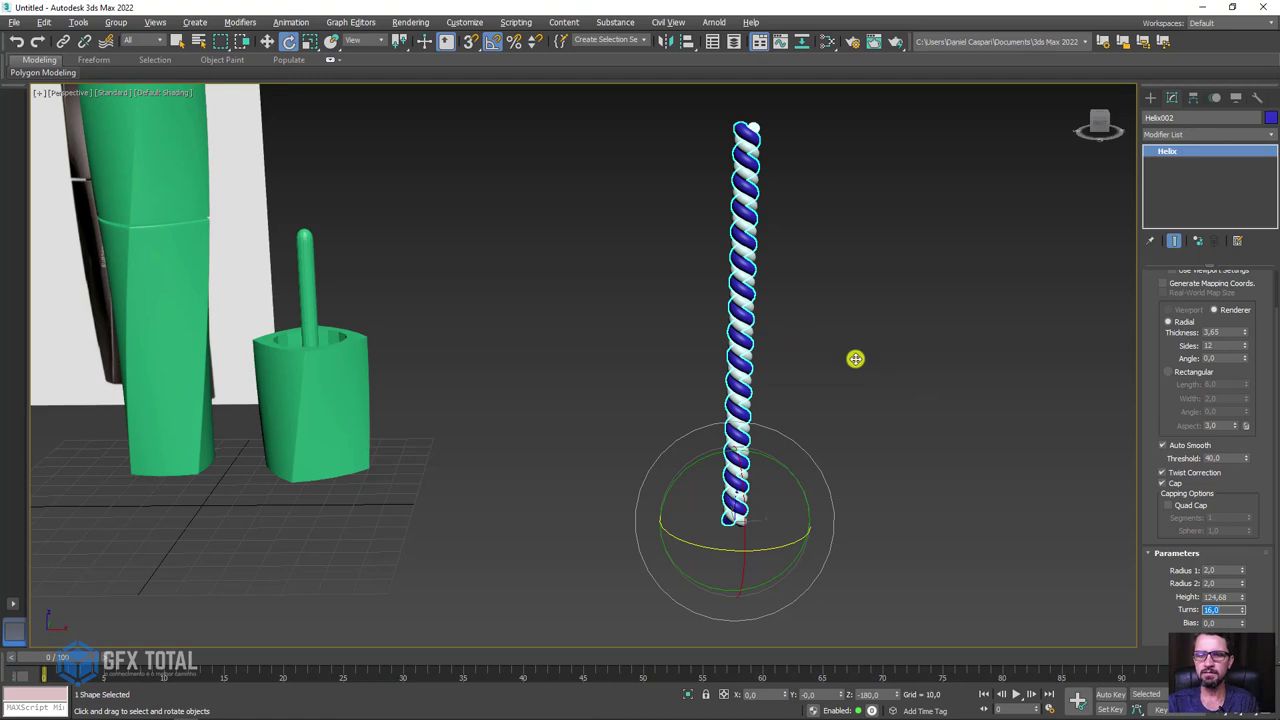
mouse_move(854, 360)
alt+middle_down()
mouse_move(845, 430)
mouse_move(840, 363)
mouse_move(694, 354)
mouse_move(670, 398)
mouse_move(722, 342)
alt+middle_up()
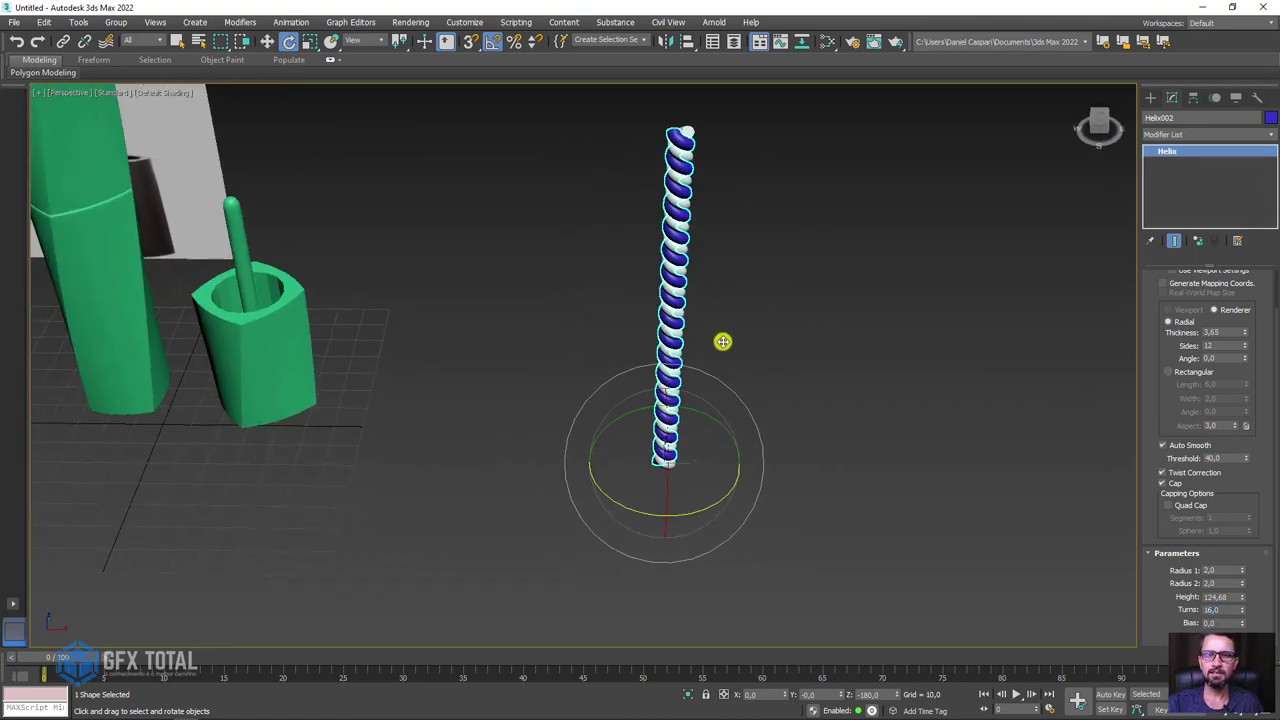
Centre the twisted rope in the Front view with the Create panel showing
mouse_move(314, 526)
alt+middle_down()
mouse_move(723, 583)
mouse_move(534, 380)
mouse_move(509, 263)
alt+middle_up()
scroll(617, 351, up, 5)
scroll(617, 351, up, 3)
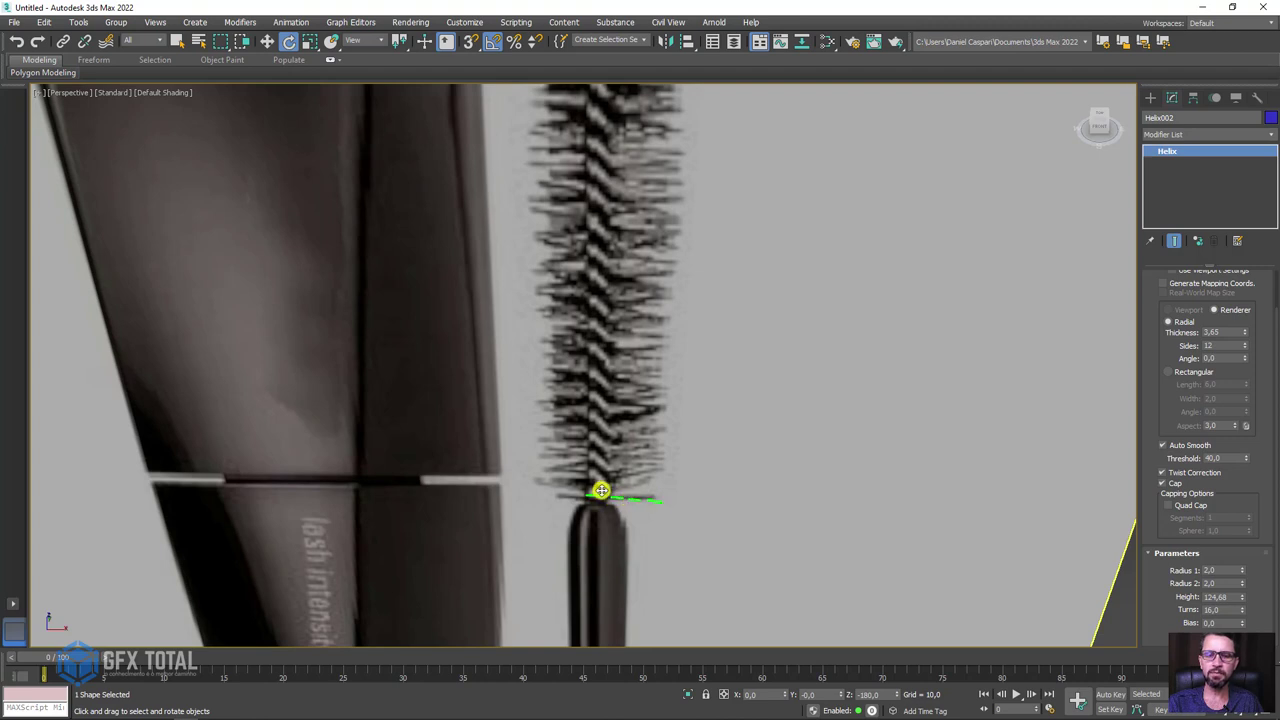
drag(597, 500, 590, 477)
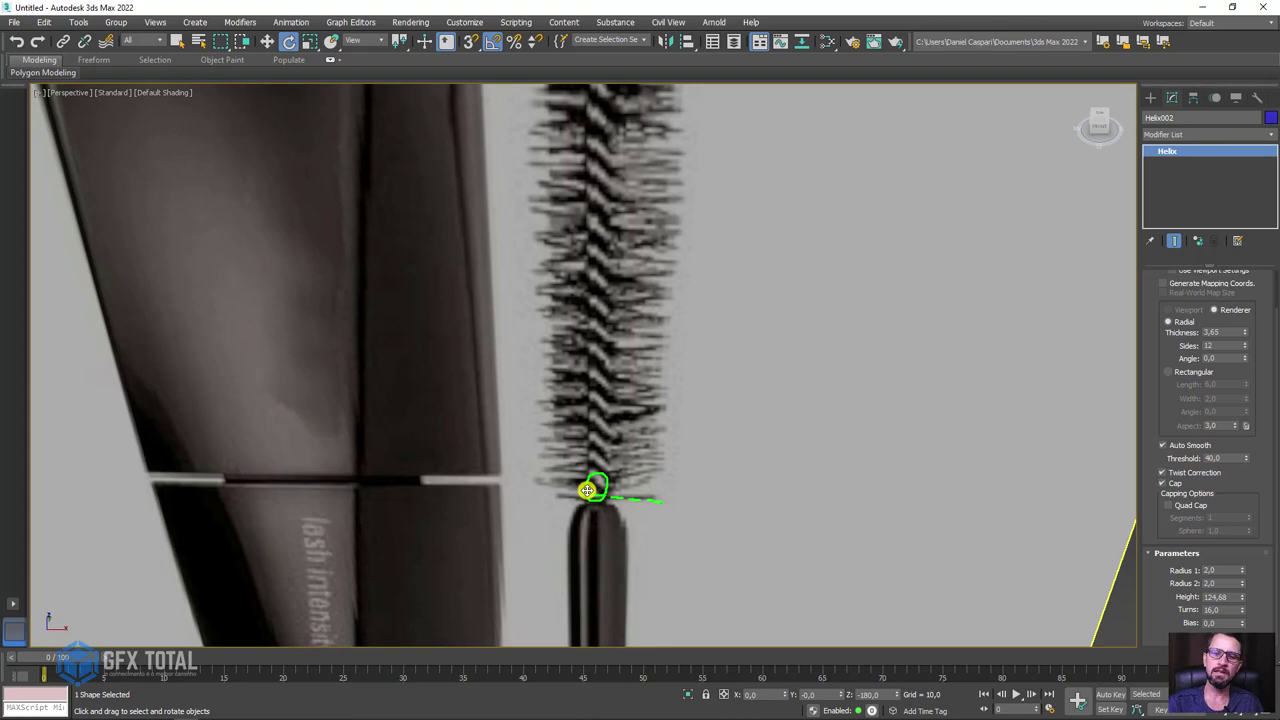
scroll(586, 490, down, 10)
scroll(591, 340, down, 5)
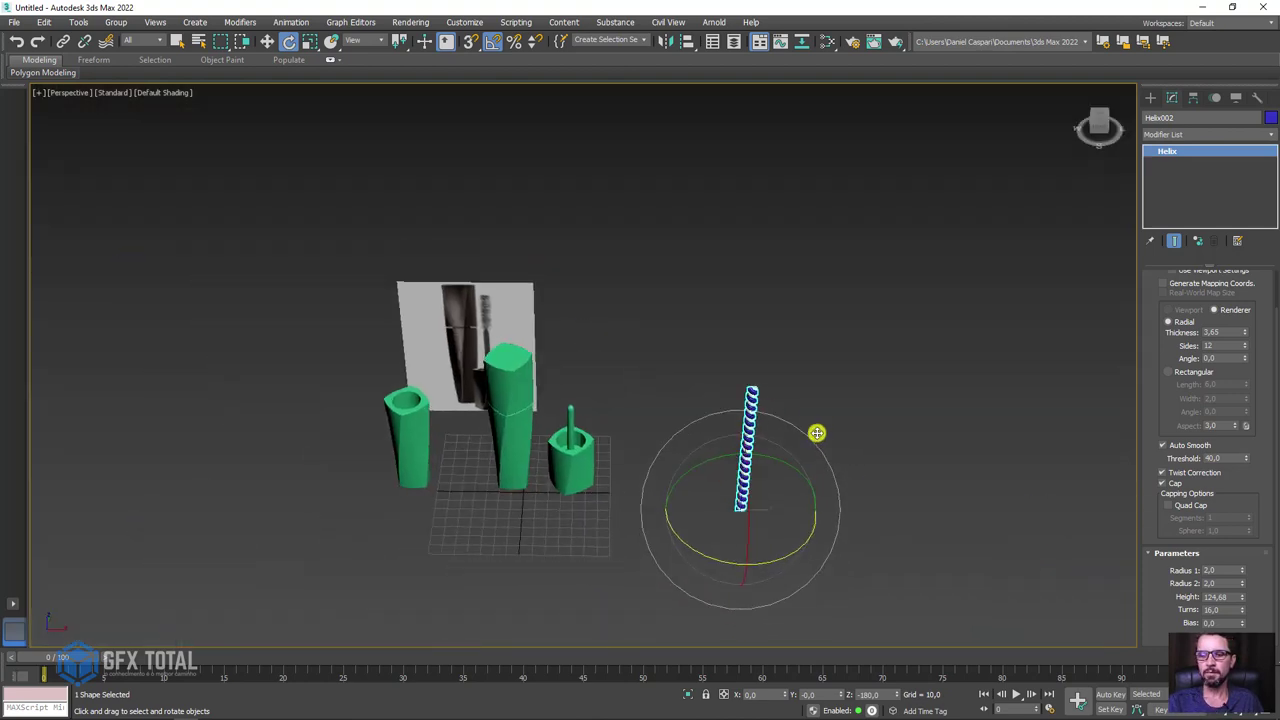
key(f)
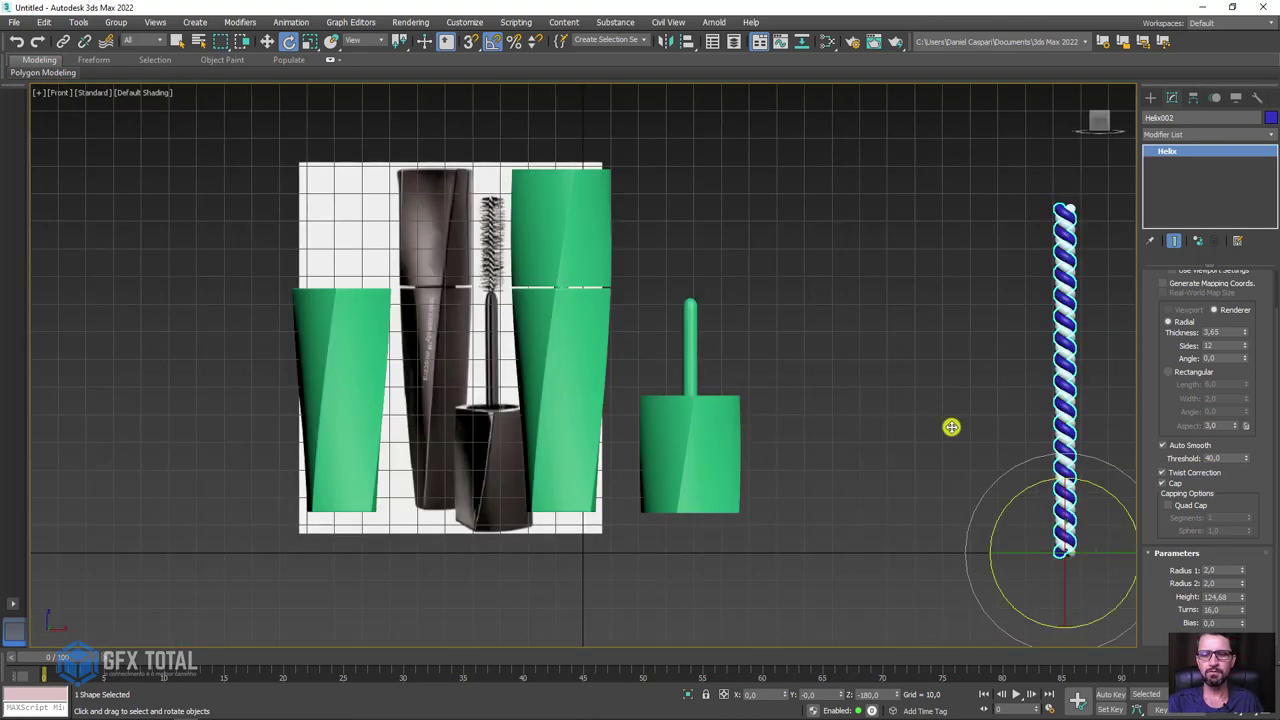
middle_drag(951, 428, 646, 323)
click(1150, 97)
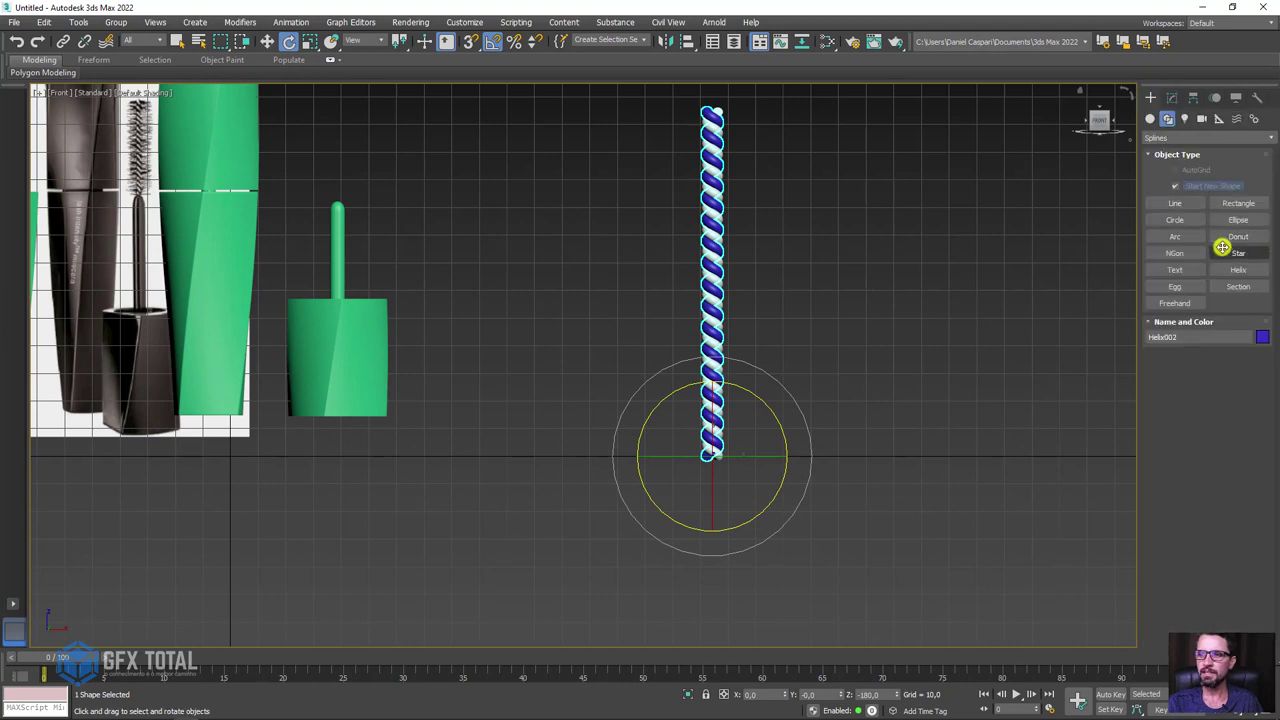
Draw Plane002, about 1,493 long and 22,689 wide, beside the rope's base
click(1150, 118)
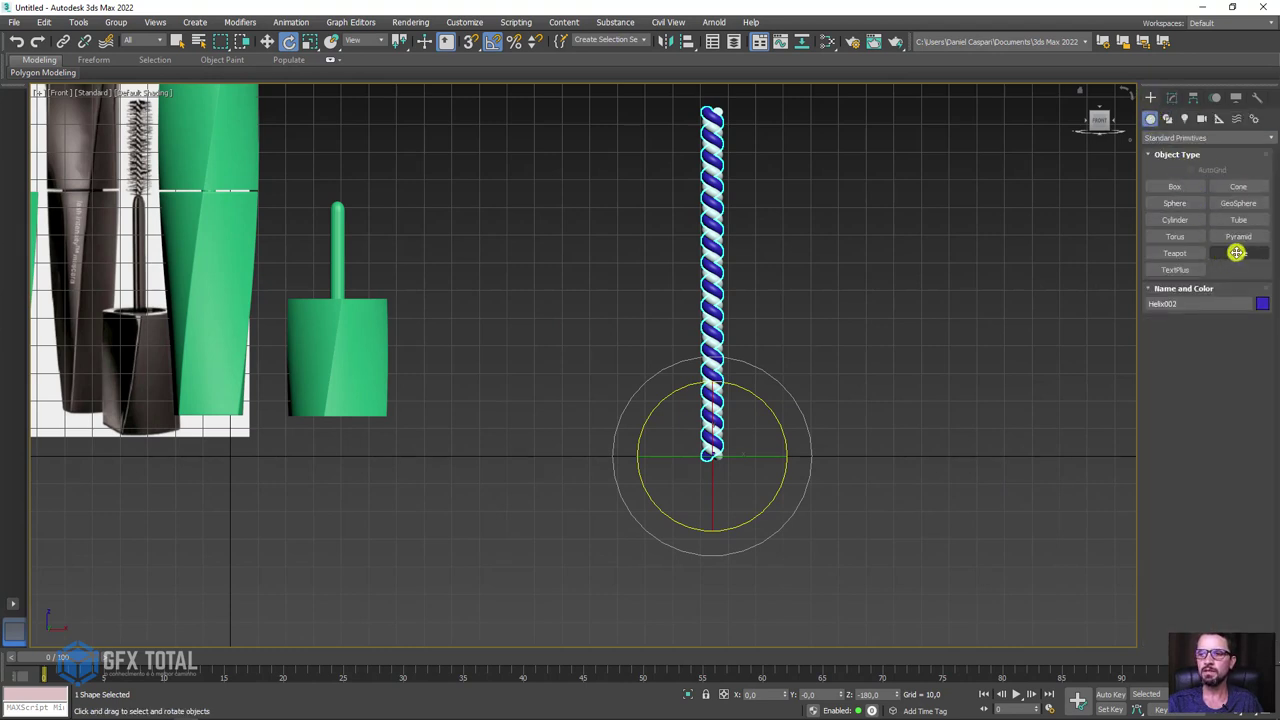
click(1238, 253)
scroll(793, 441, up, 2)
scroll(793, 441, up, 2)
scroll(628, 472, up, 2)
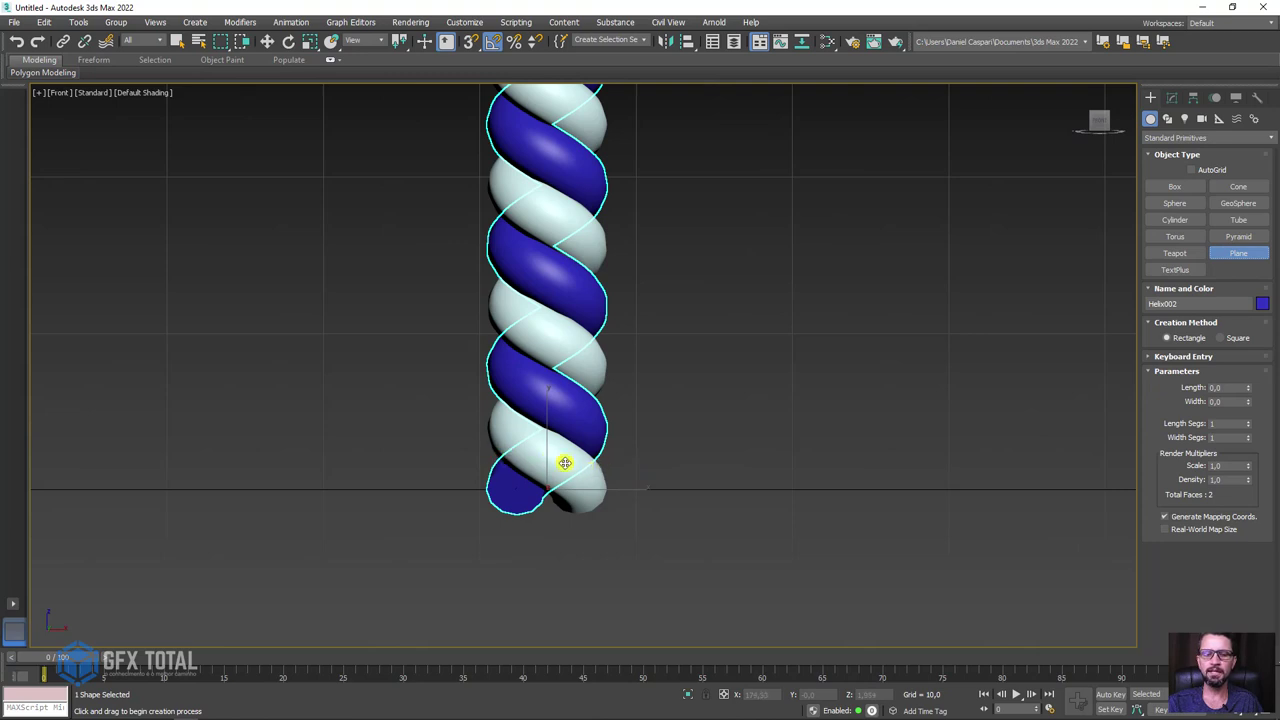
drag(605, 470, 959, 494)
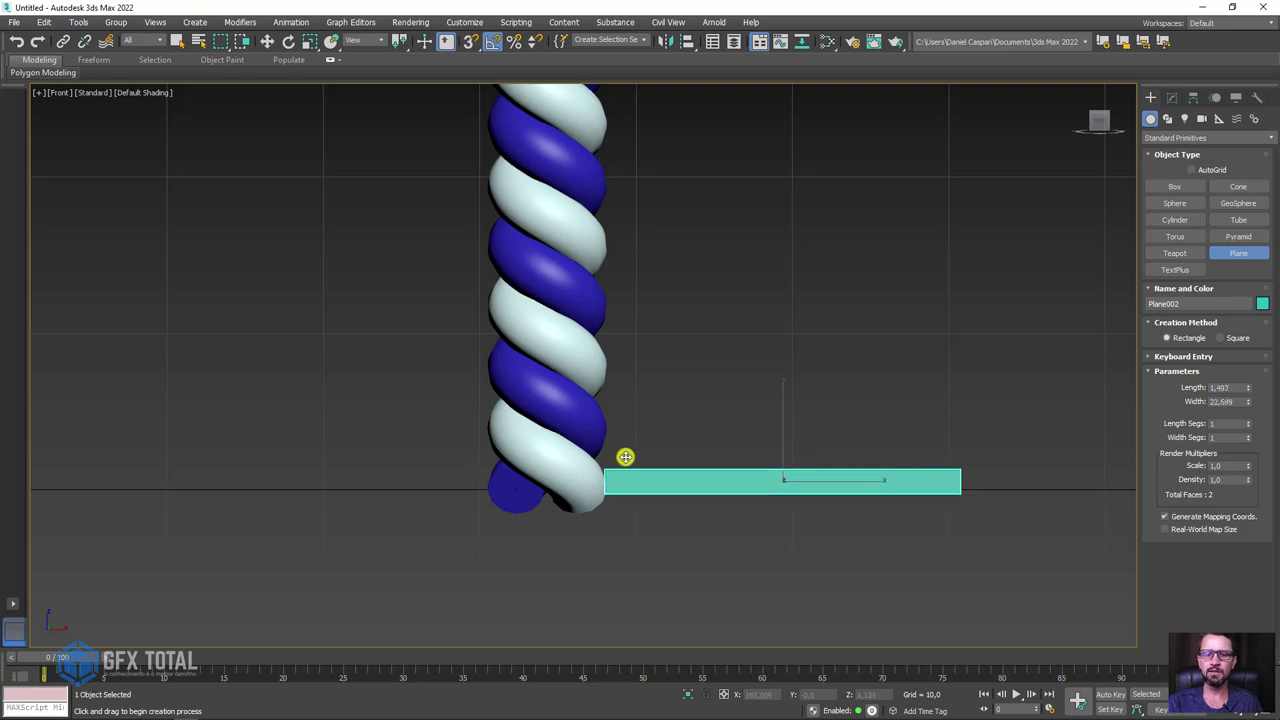
drag(497, 420, 596, 528)
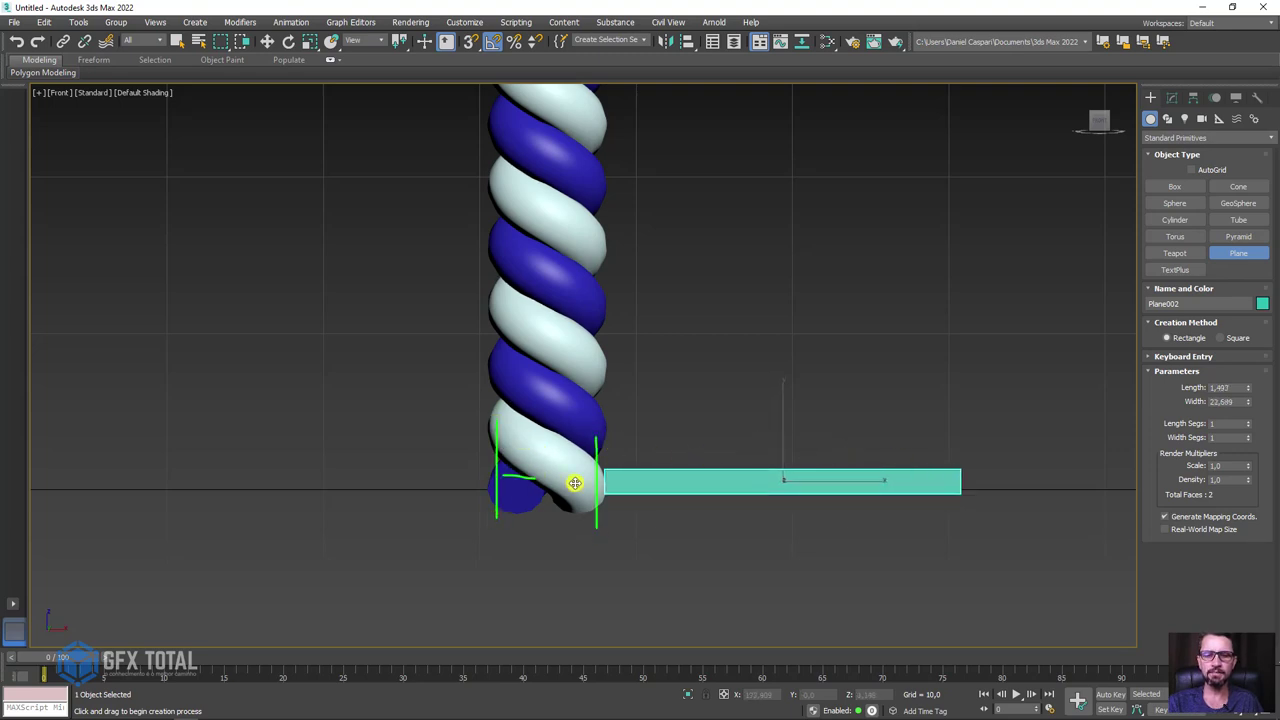
drag(701, 434, 710, 523)
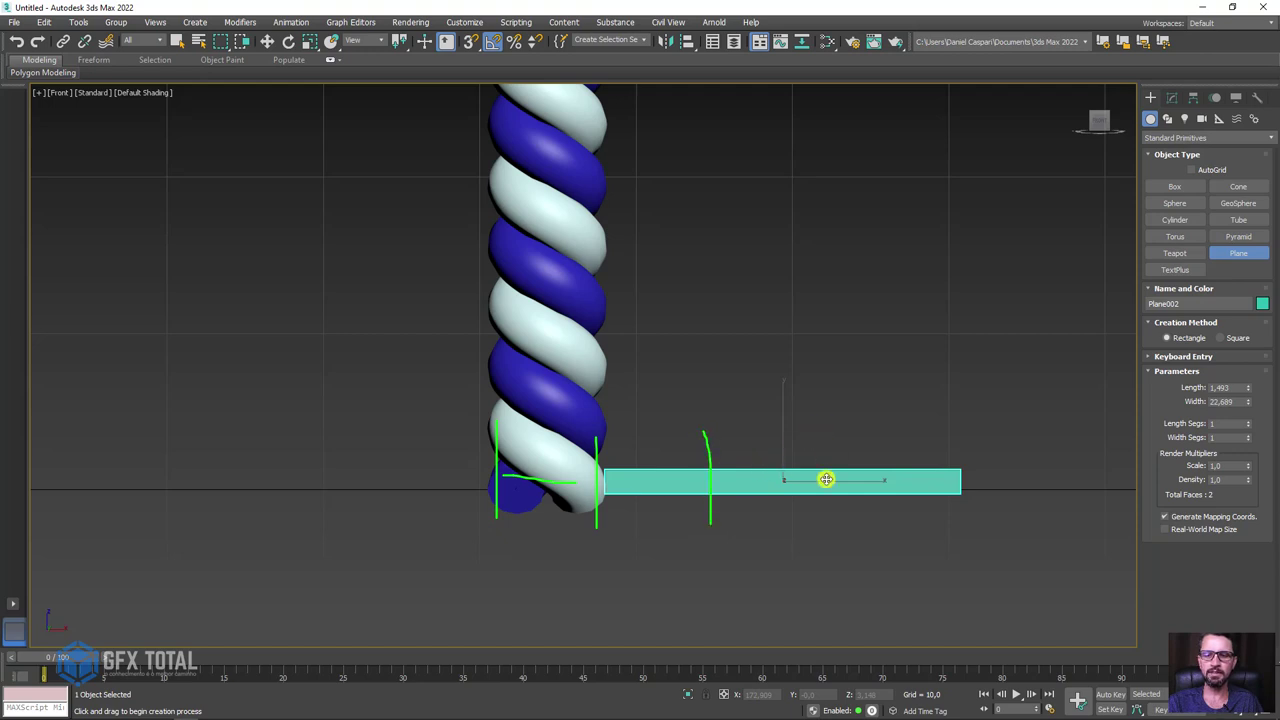
drag(823, 428, 825, 533)
mouse_move(950, 432)
mouse_down()
mouse_move(953, 523)
mouse_move(664, 507)
mouse_up()
Frame the new plane and the rope base in the viewport
mouse_move(750, 370)
mouse_down()
mouse_move(752, 418)
mouse_move(828, 362)
mouse_move(863, 420)
mouse_up()
scroll(878, 400, down, 5)
middle_drag(878, 400, 757, 500)
scroll(757, 500, up, 2)
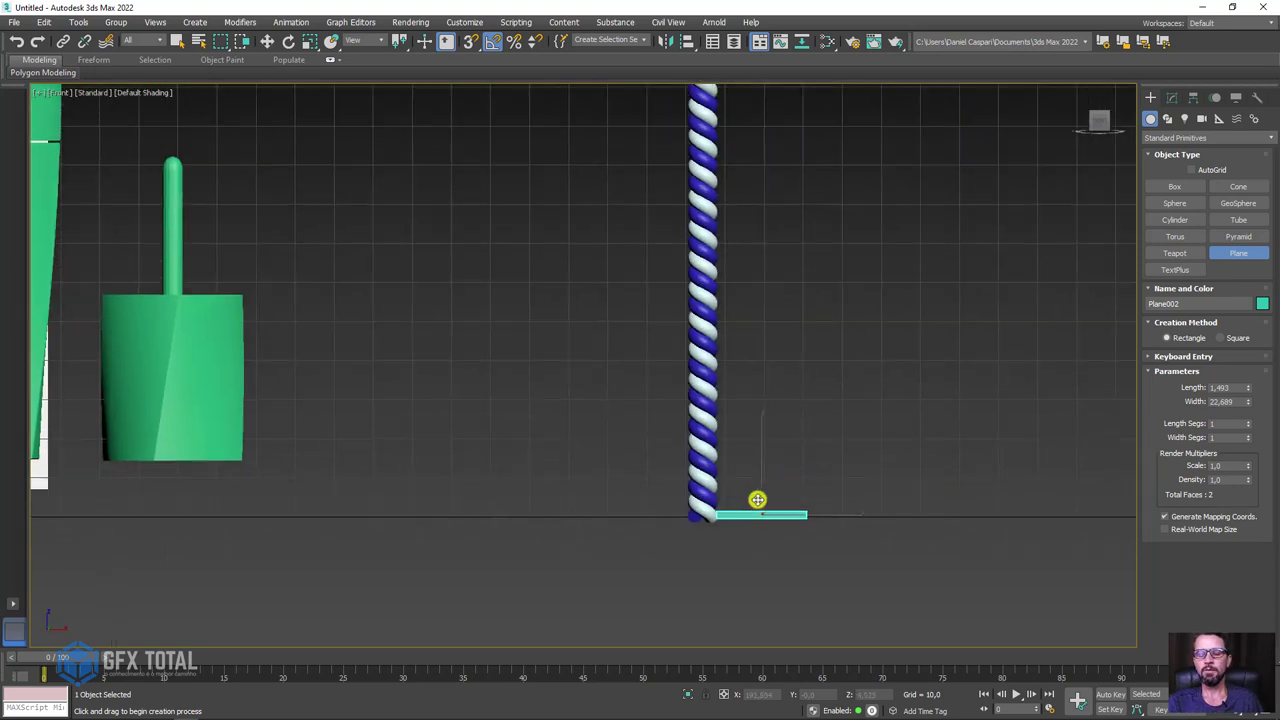
scroll(763, 511, up, 2)
key(e)
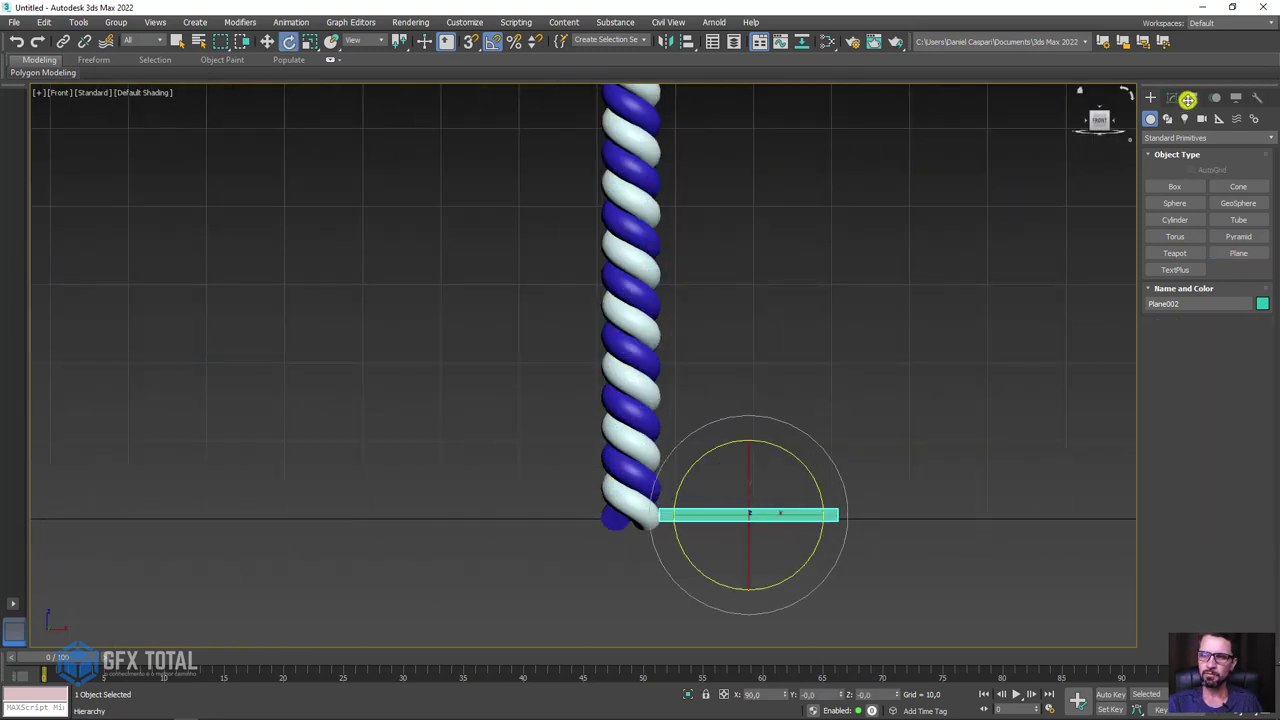
Move Plane002 and its pivot onto the rope's vertical axis using Affect Pivot Only
click(1193, 97)
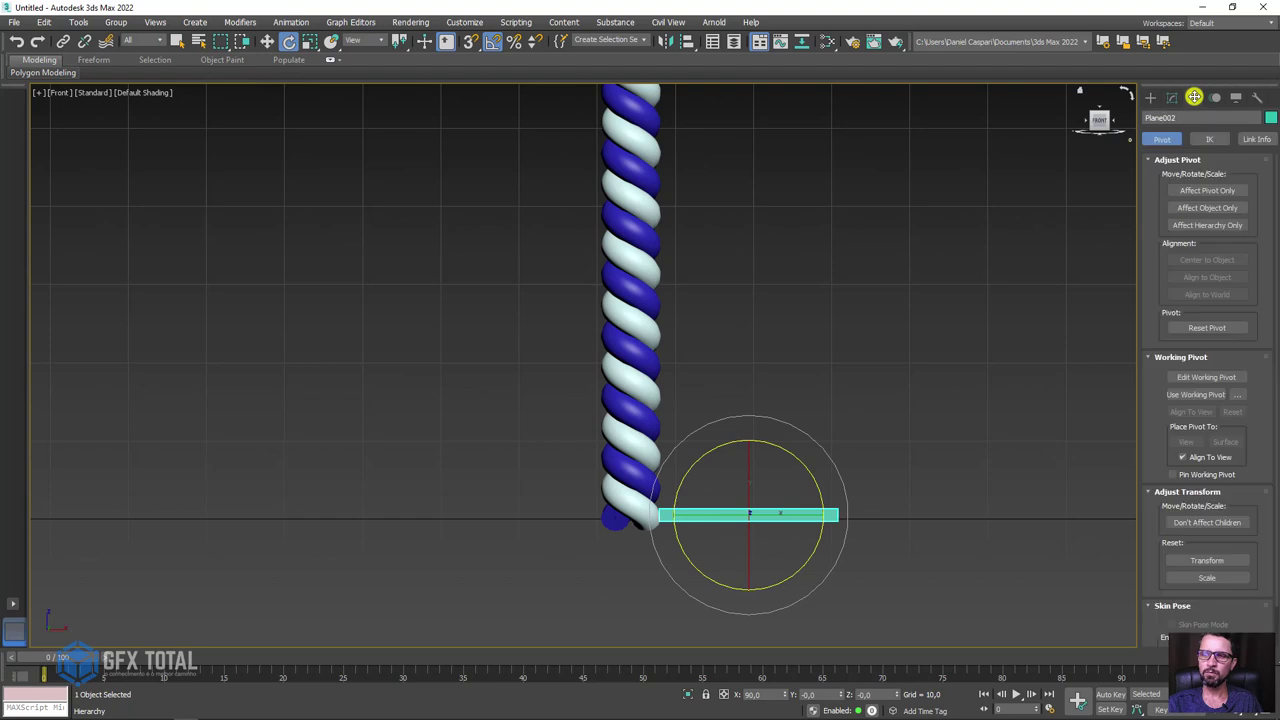
click(1200, 190)
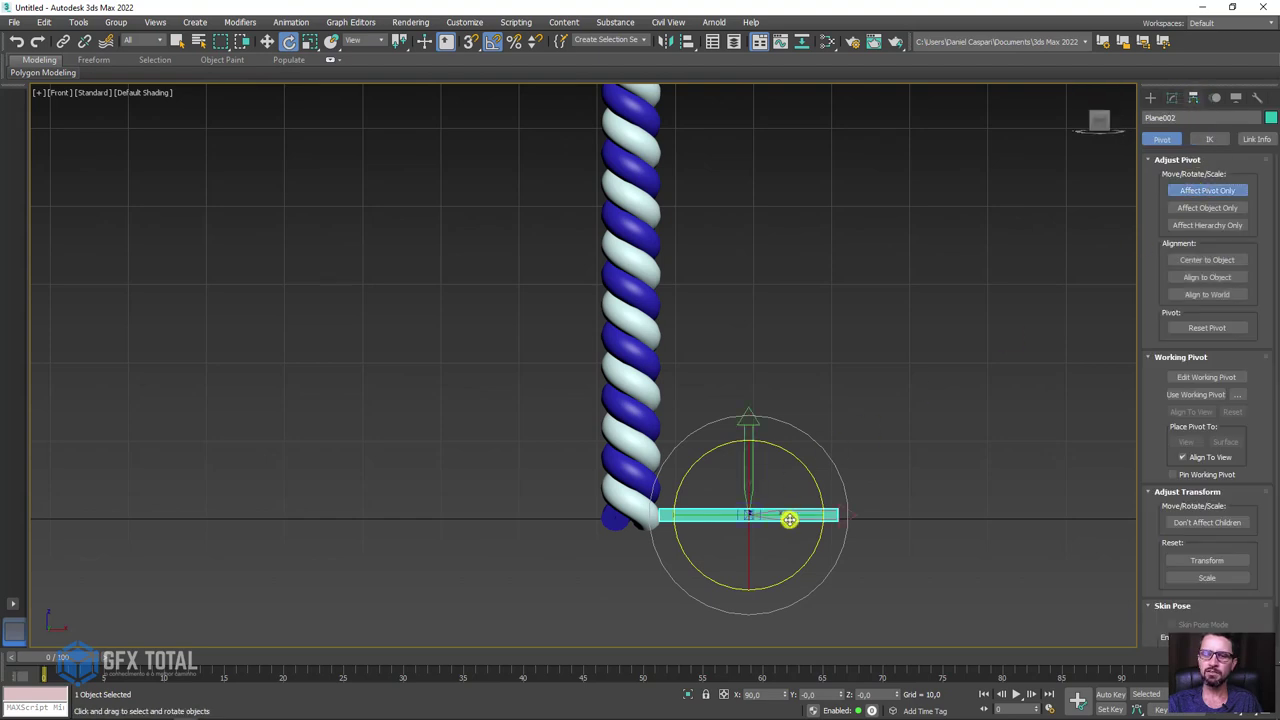
scroll(792, 522, up, 2)
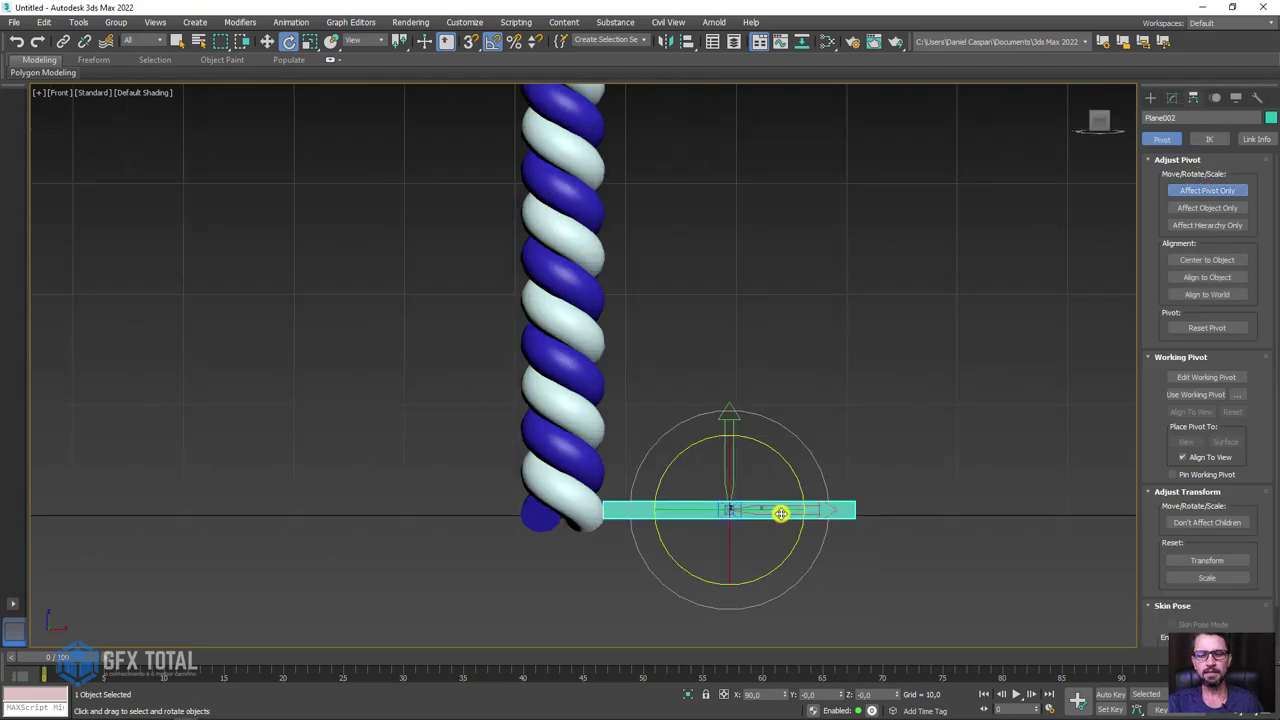
key(w)
drag(786, 510, 630, 516)
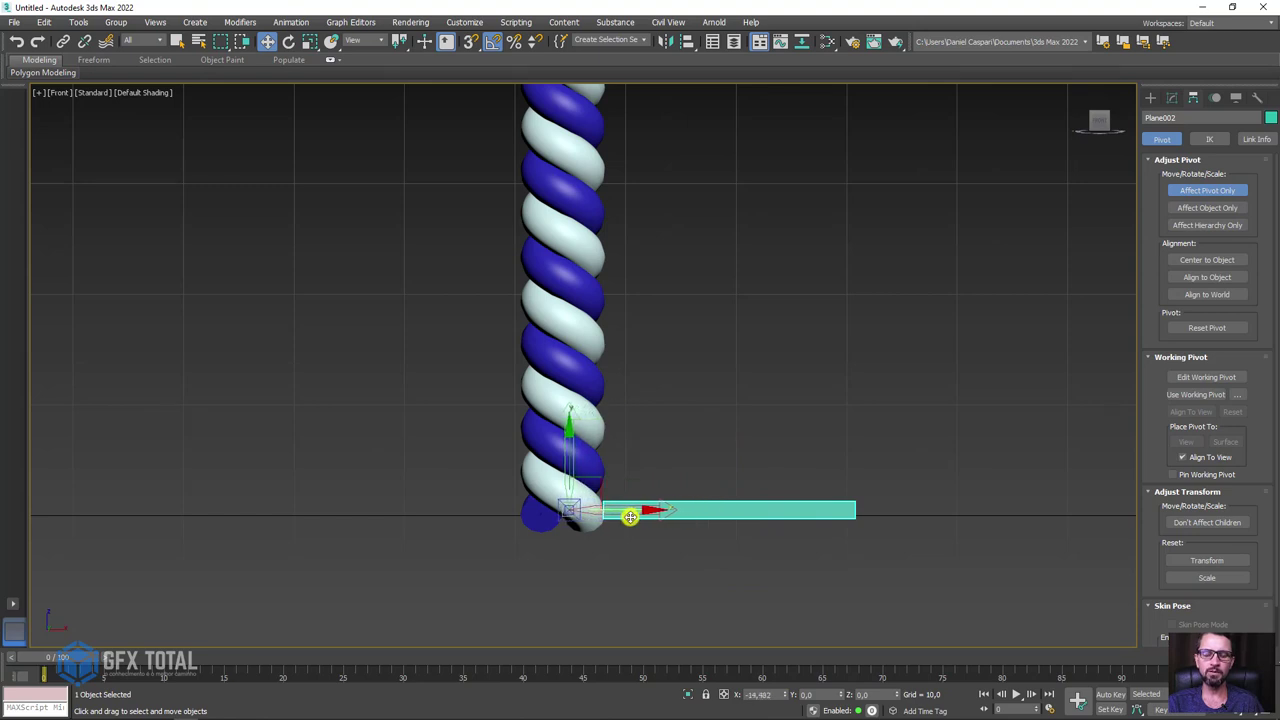
click(1199, 191)
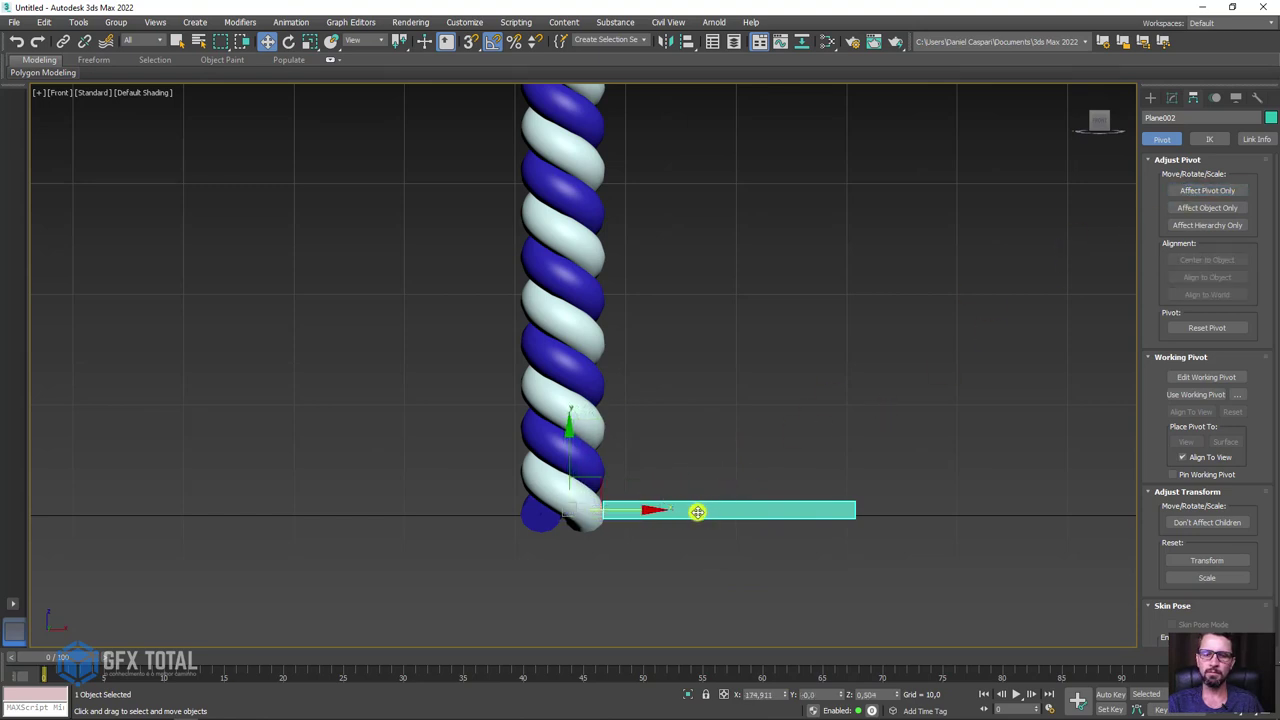
drag(636, 511, 614, 512)
click(1215, 189)
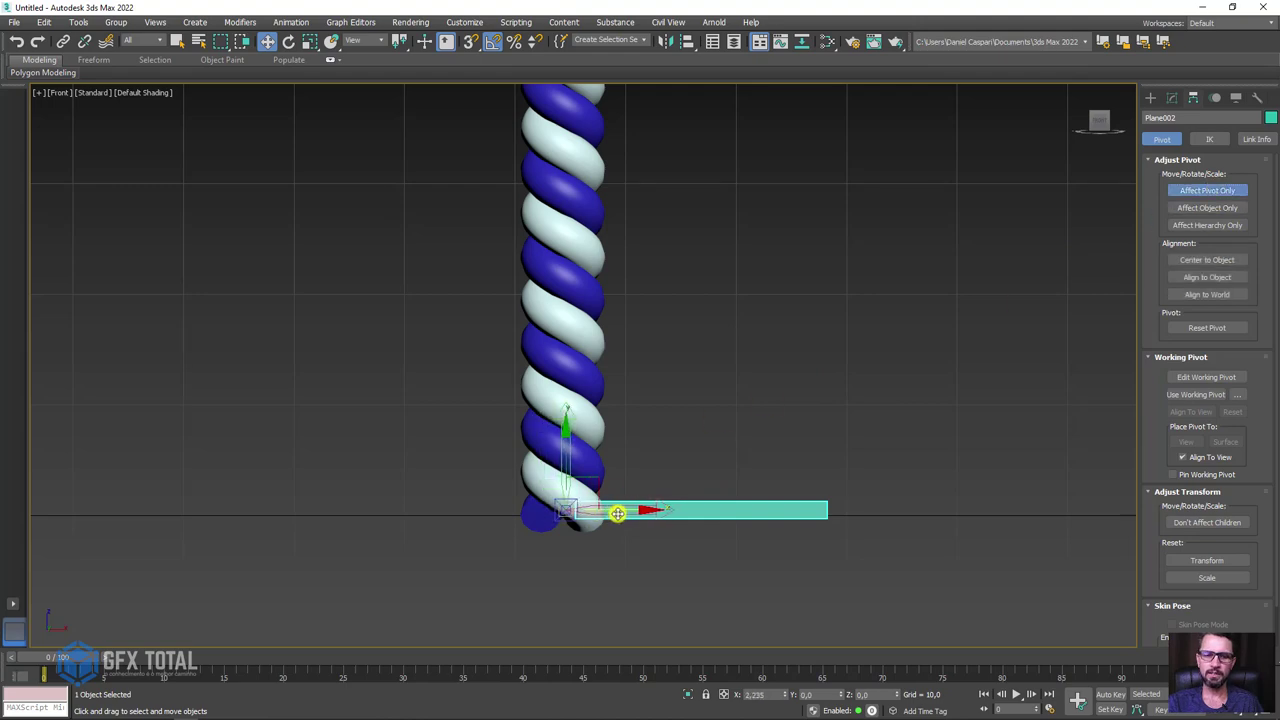
click(1205, 190)
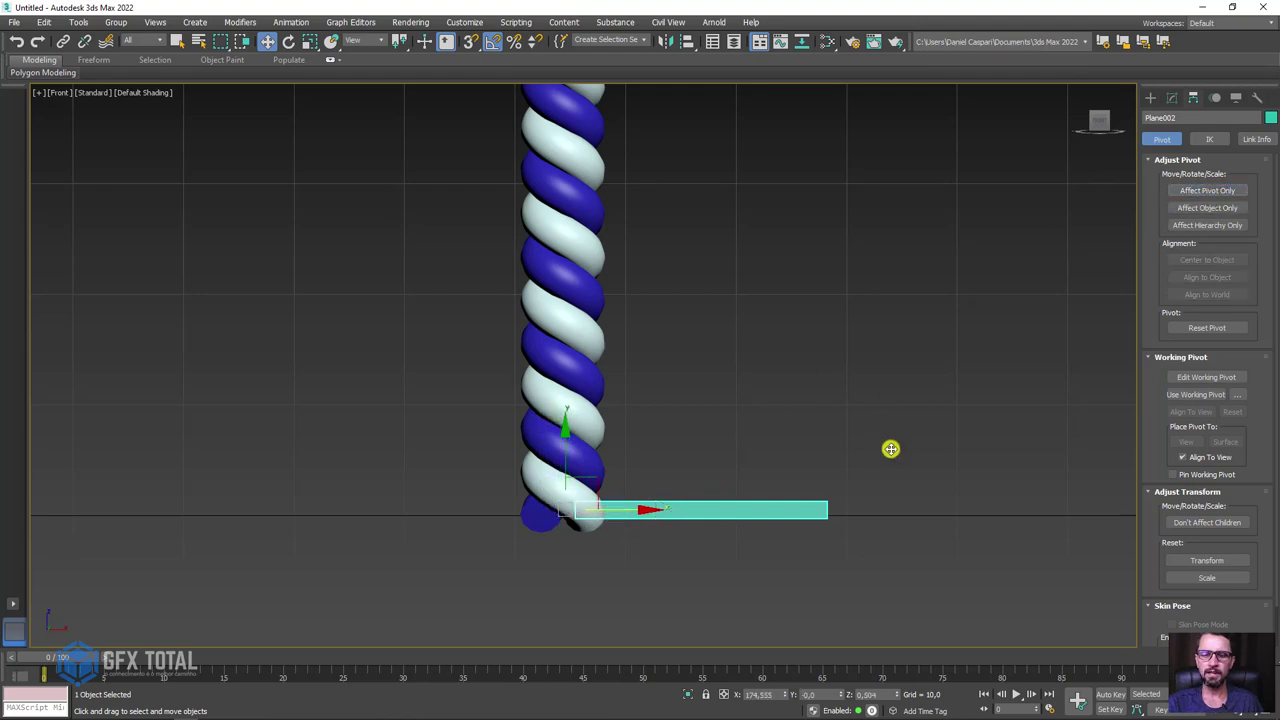
Orbit around the rope to check Plane002 lies flat at its base
mouse_move(931, 457)
alt+middle_down()
mouse_move(795, 516)
mouse_move(806, 514)
alt+middle_up()
click(508, 352)
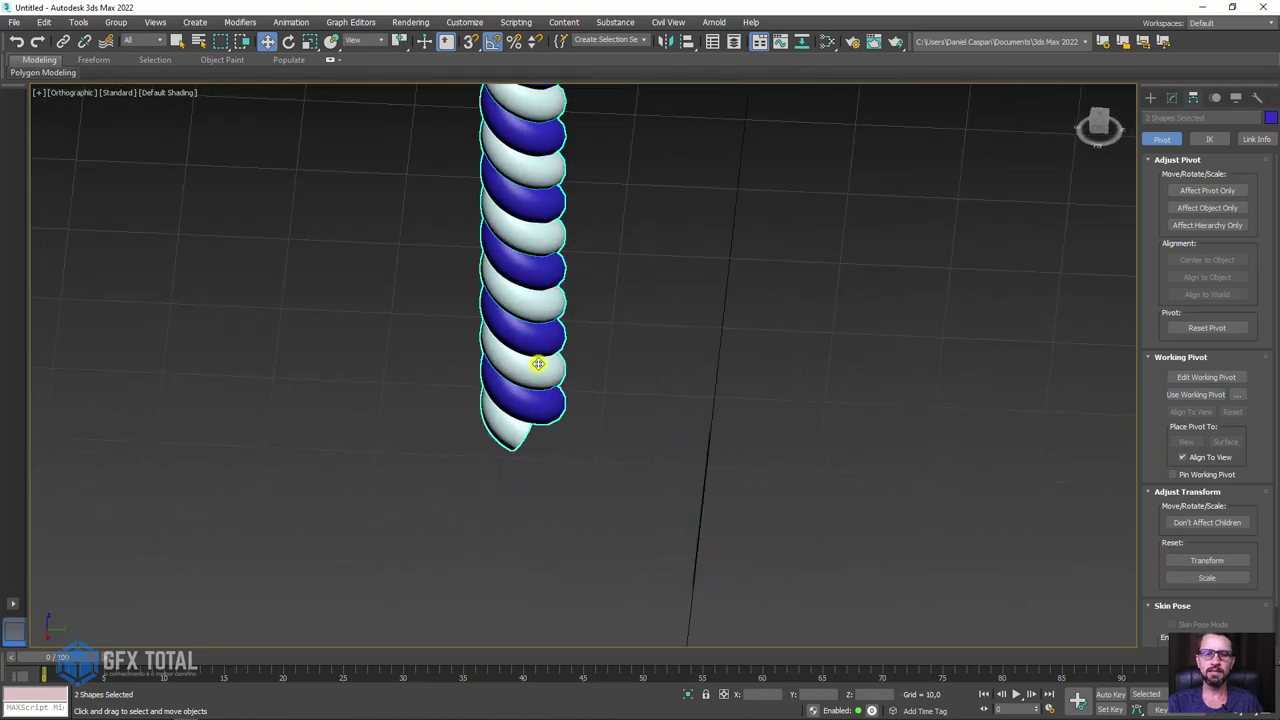
scroll(606, 263, down, 3)
alt+middle_drag(606, 263, 606, 277)
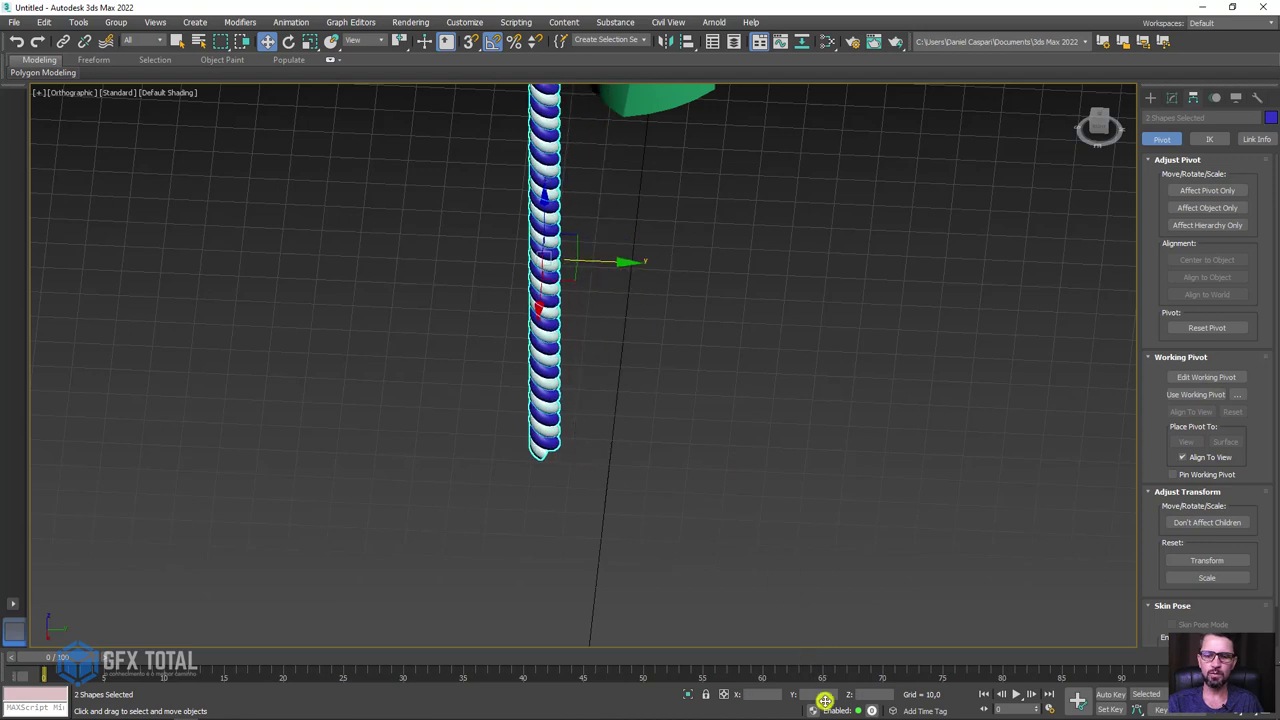
alt+middle_drag(806, 588, 789, 531)
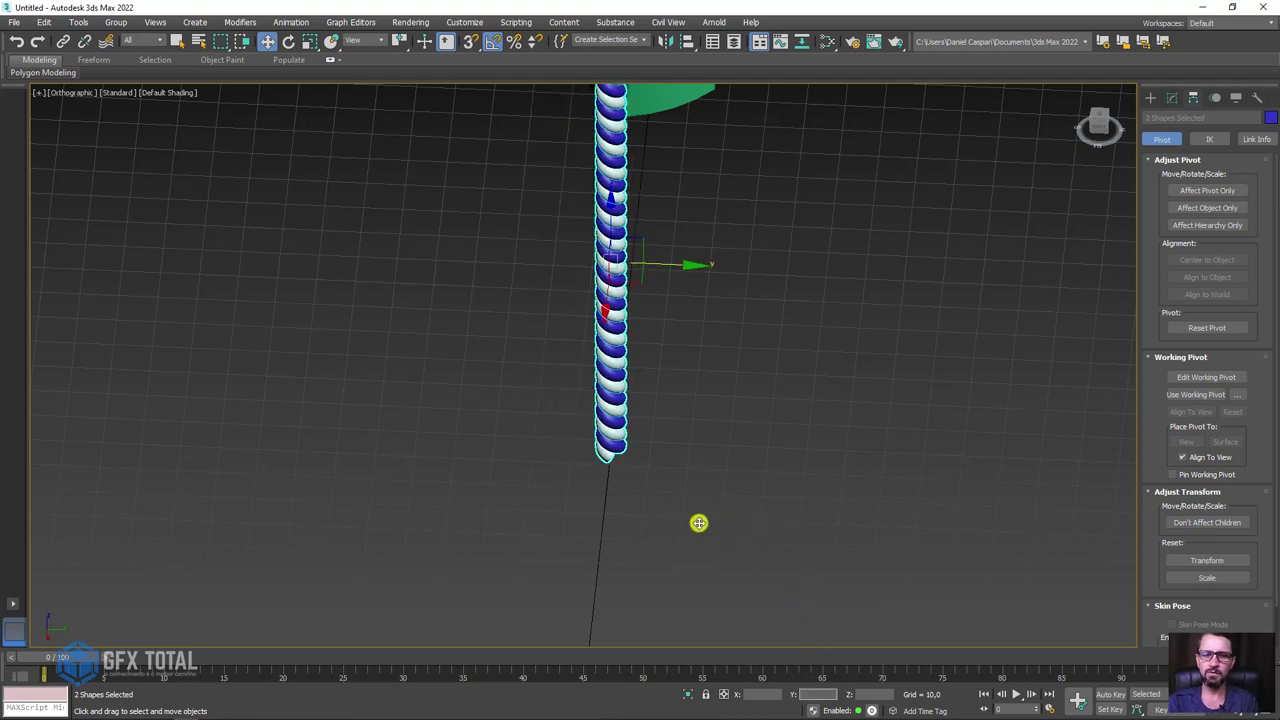
mouse_move(644, 496)
alt+middle_down()
mouse_move(691, 494)
mouse_move(725, 462)
alt+middle_up()
click(666, 504)
mouse_move(643, 517)
alt+middle_down()
mouse_move(694, 480)
mouse_move(618, 454)
alt+middle_up()
scroll(629, 437, down, 2)
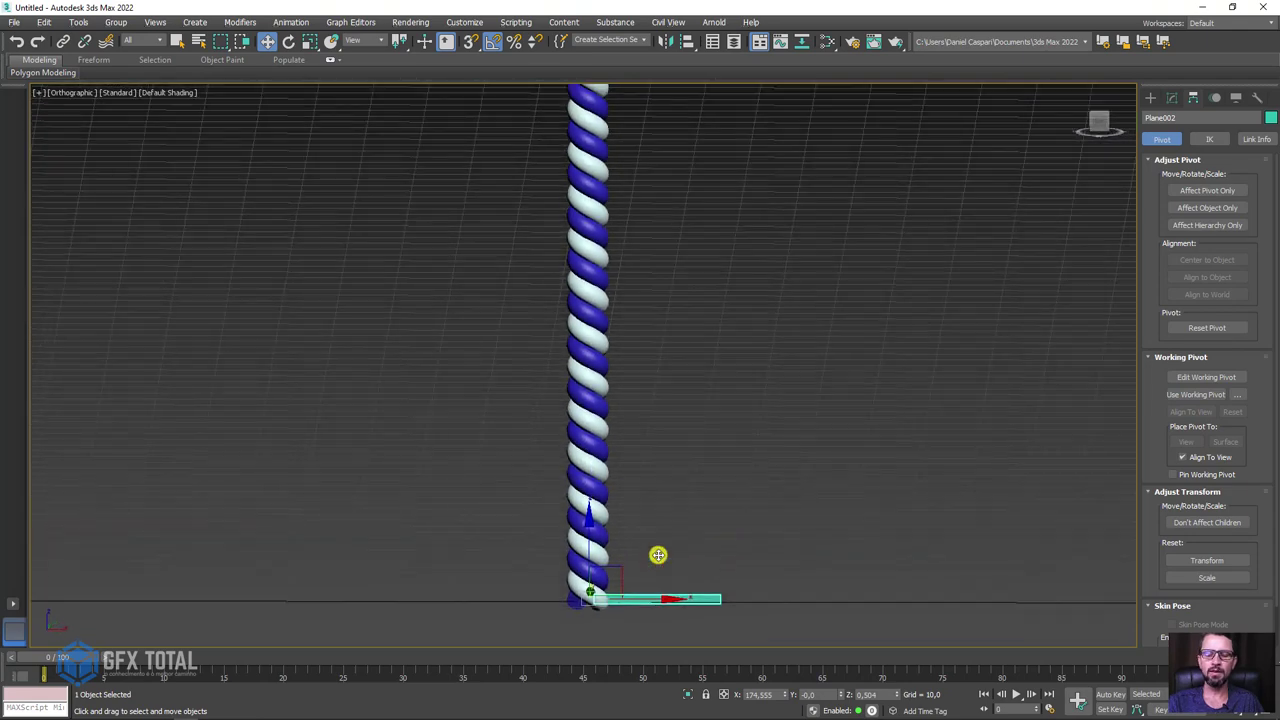
scroll(657, 554, down, 1)
alt+middle_drag(589, 562, 609, 583)
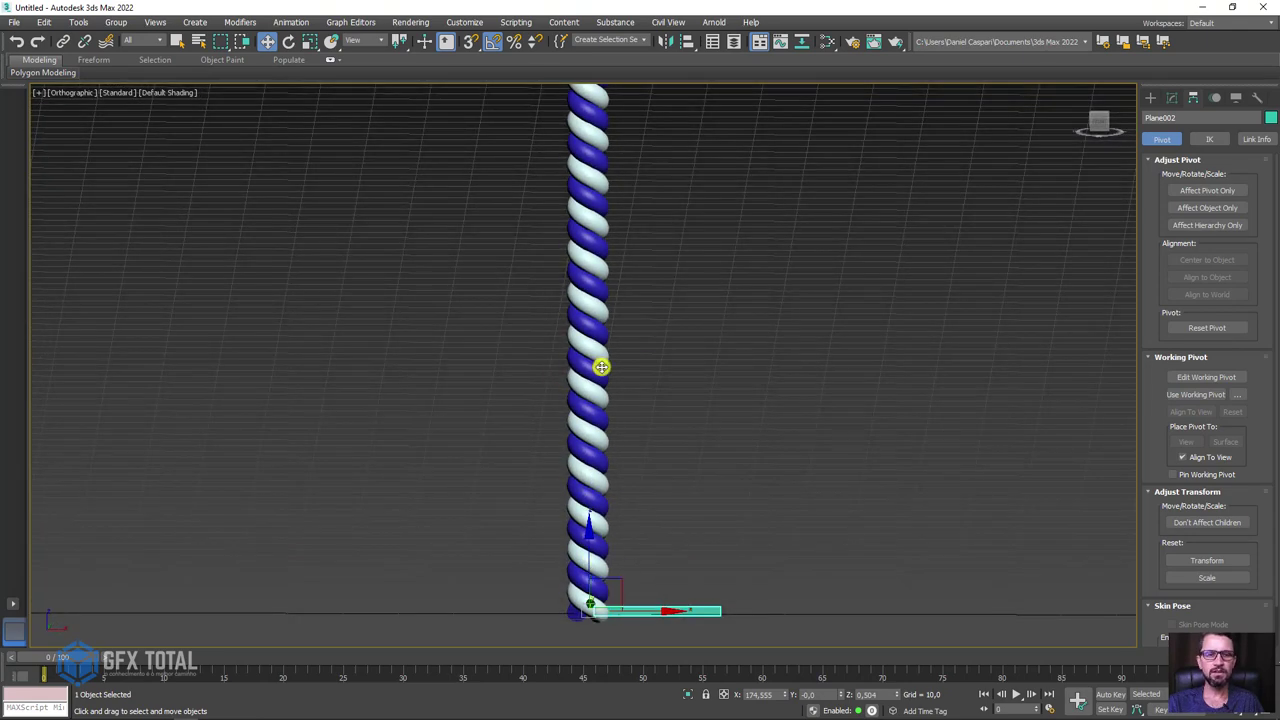
alt+middle_drag(665, 382, 737, 457)
drag(730, 478, 670, 584)
mouse_move(670, 584)
alt+middle_down()
mouse_move(709, 517)
mouse_move(709, 480)
alt+middle_up()
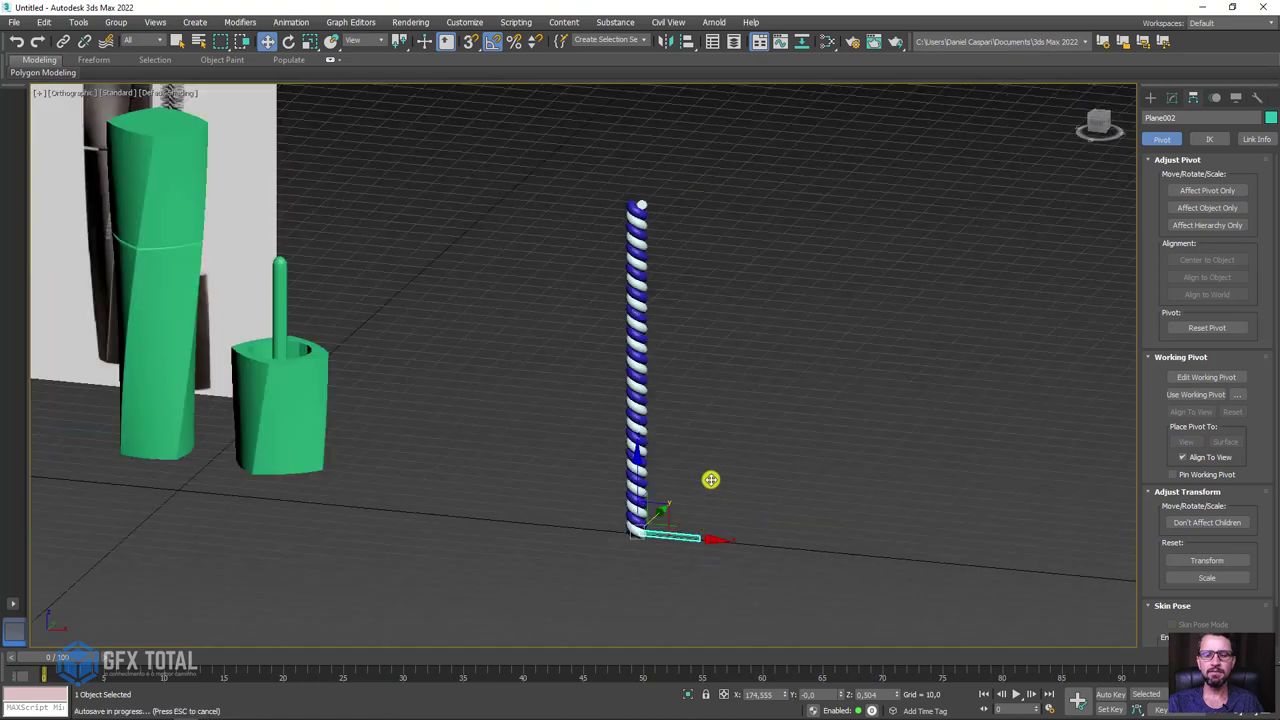
Open the Array dialog for the bristle plane with preview on and a 13.5 Z move per copy
click(78, 22)
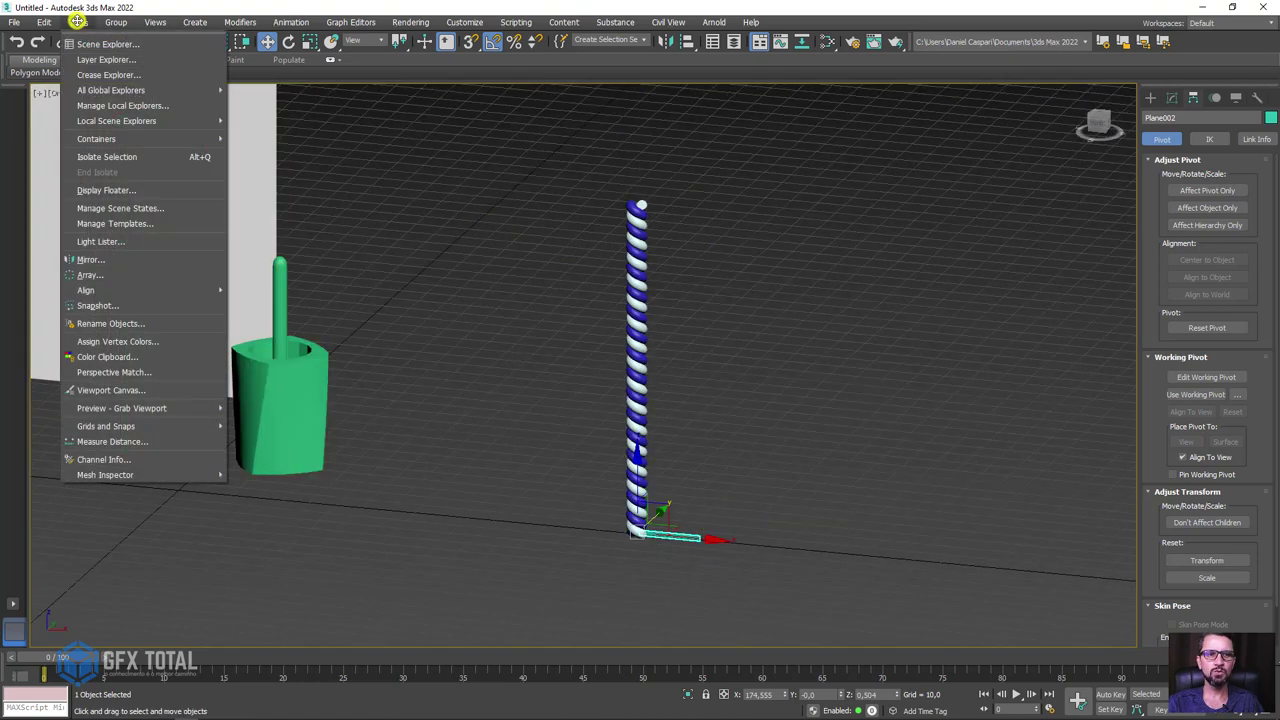
click(114, 277)
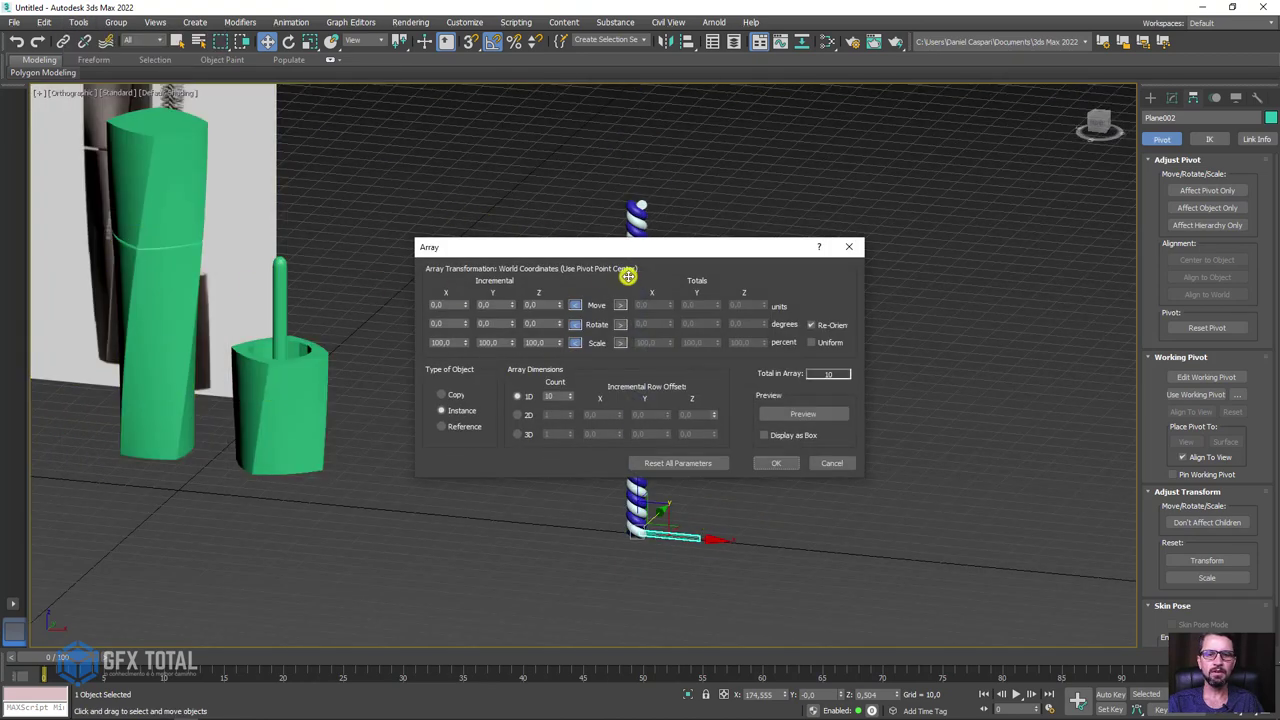
drag(627, 250, 987, 252)
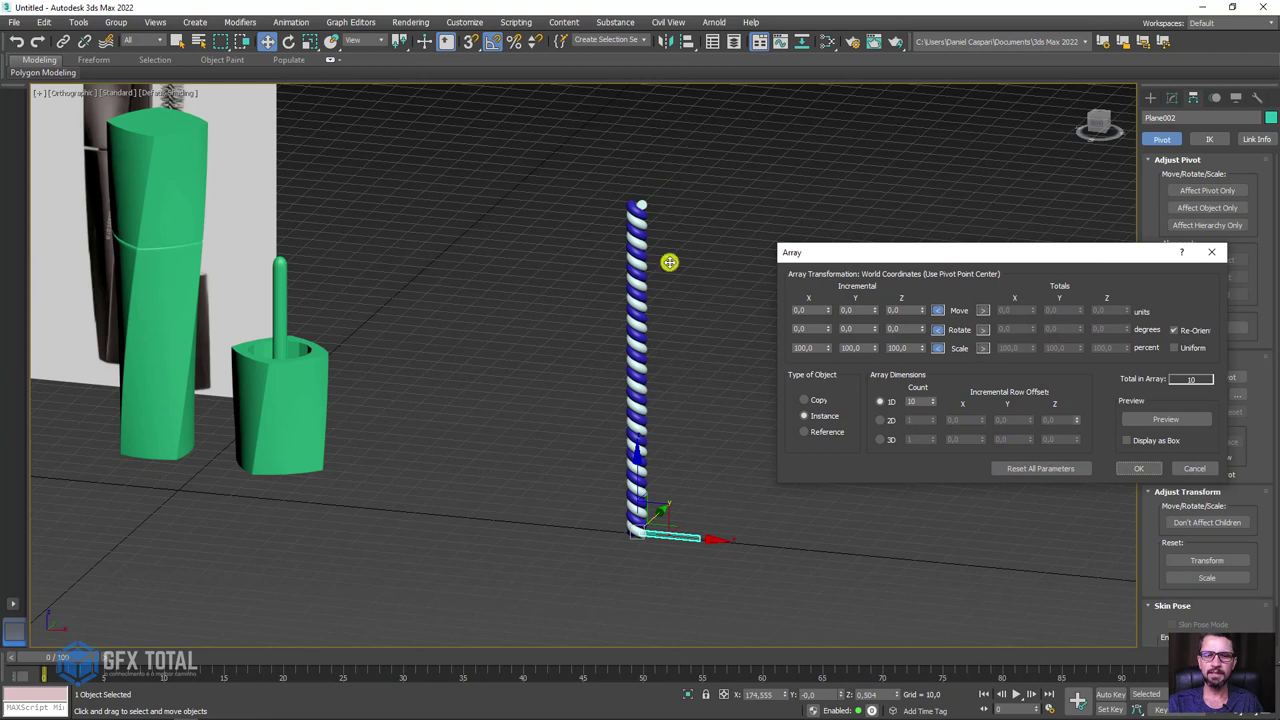
mouse_move(676, 452)
mouse_down()
mouse_move(675, 335)
mouse_move(693, 338)
mouse_up()
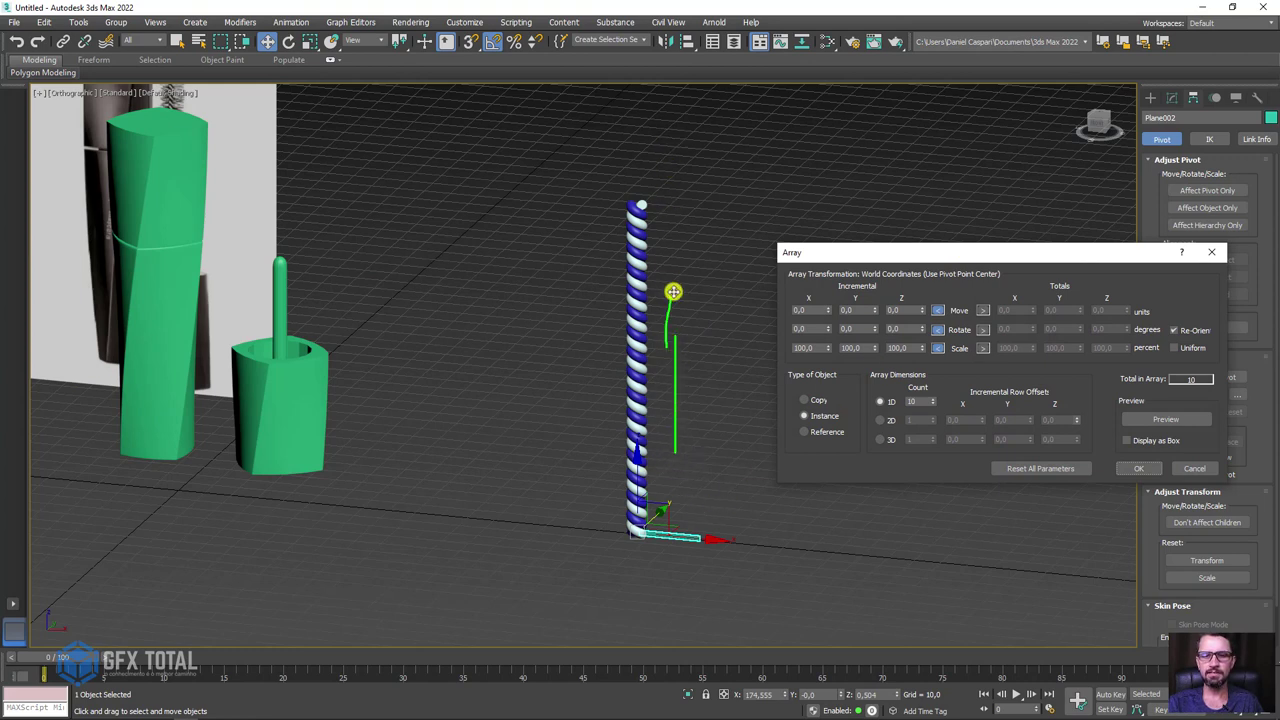
drag(637, 546, 584, 503)
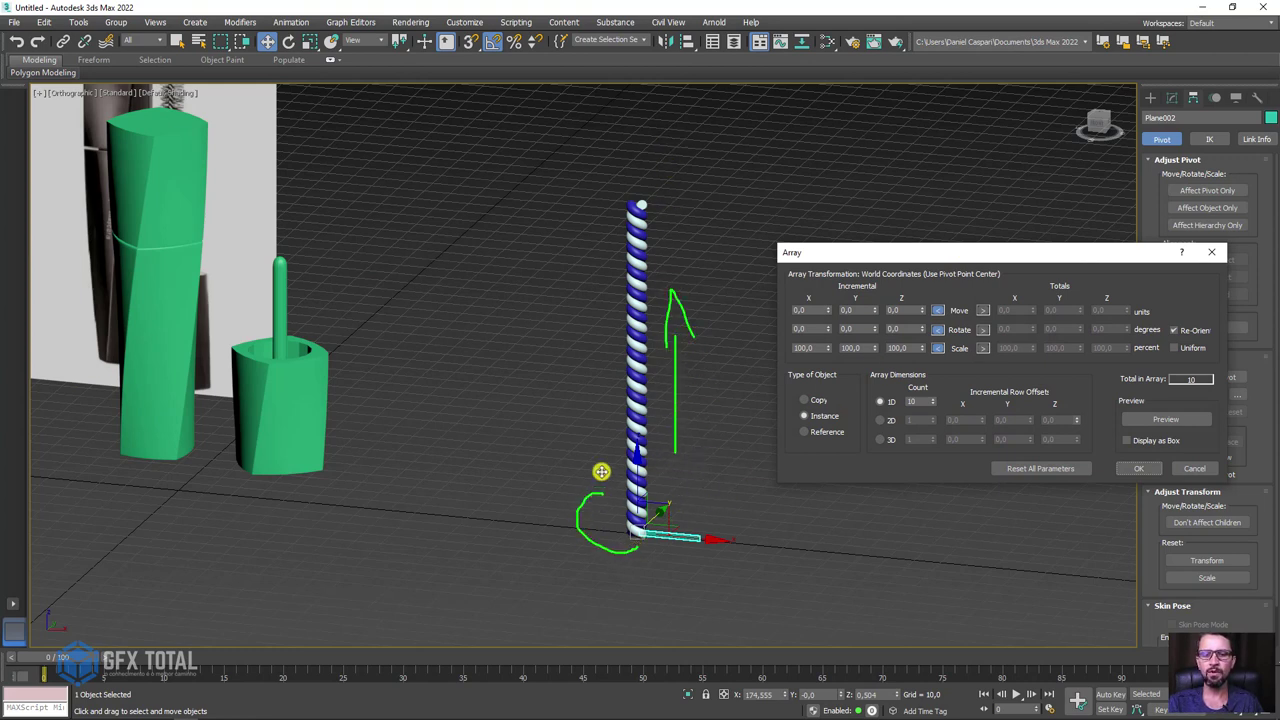
key(Escape)
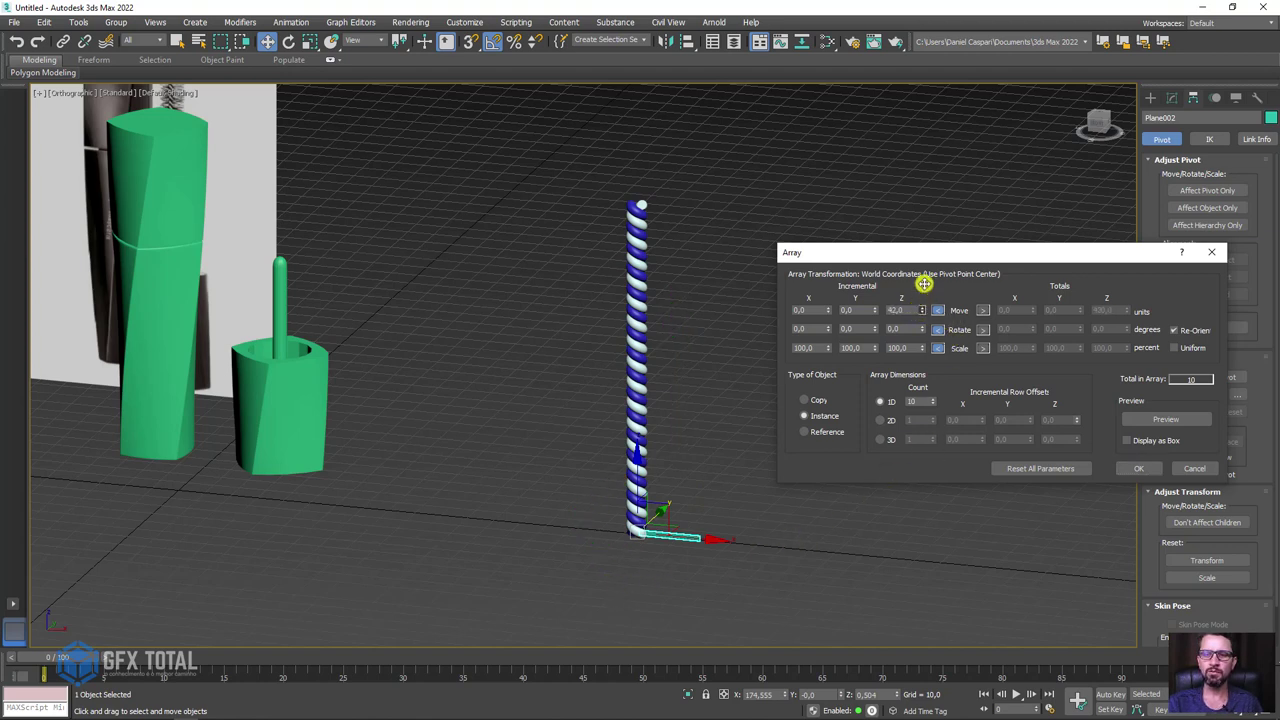
click(1163, 420)
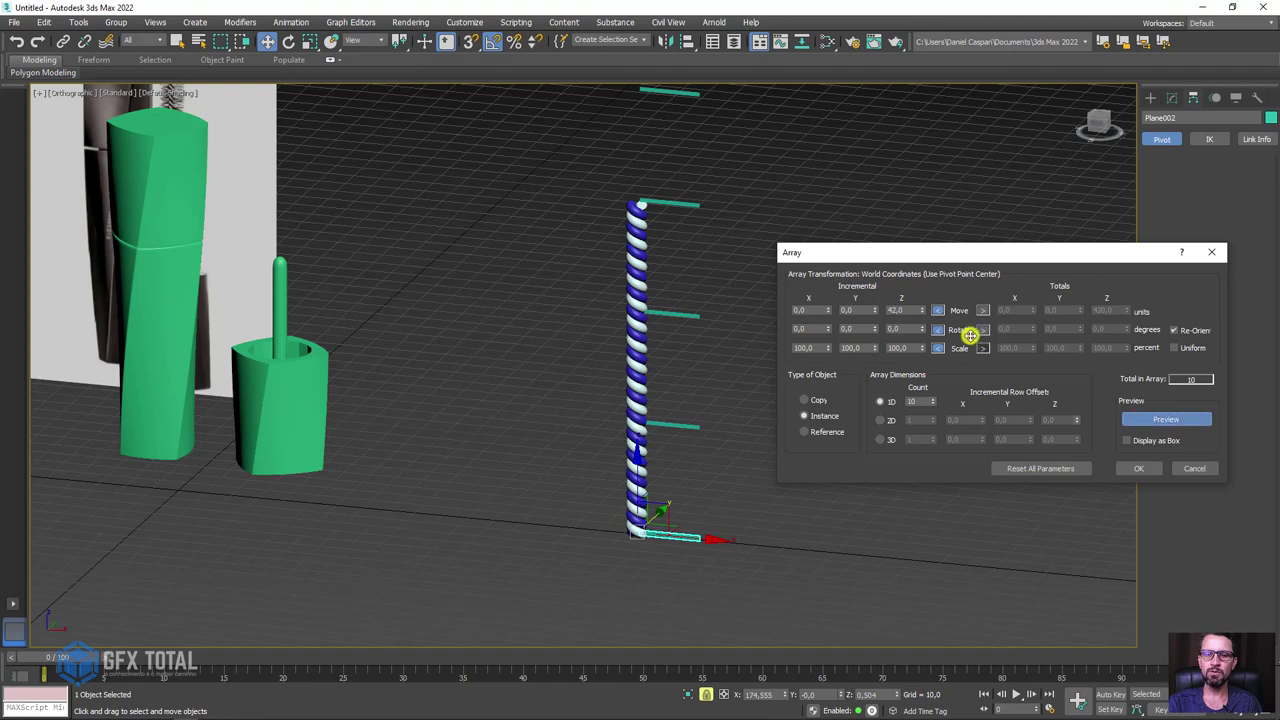
drag(920, 310, 903, 328)
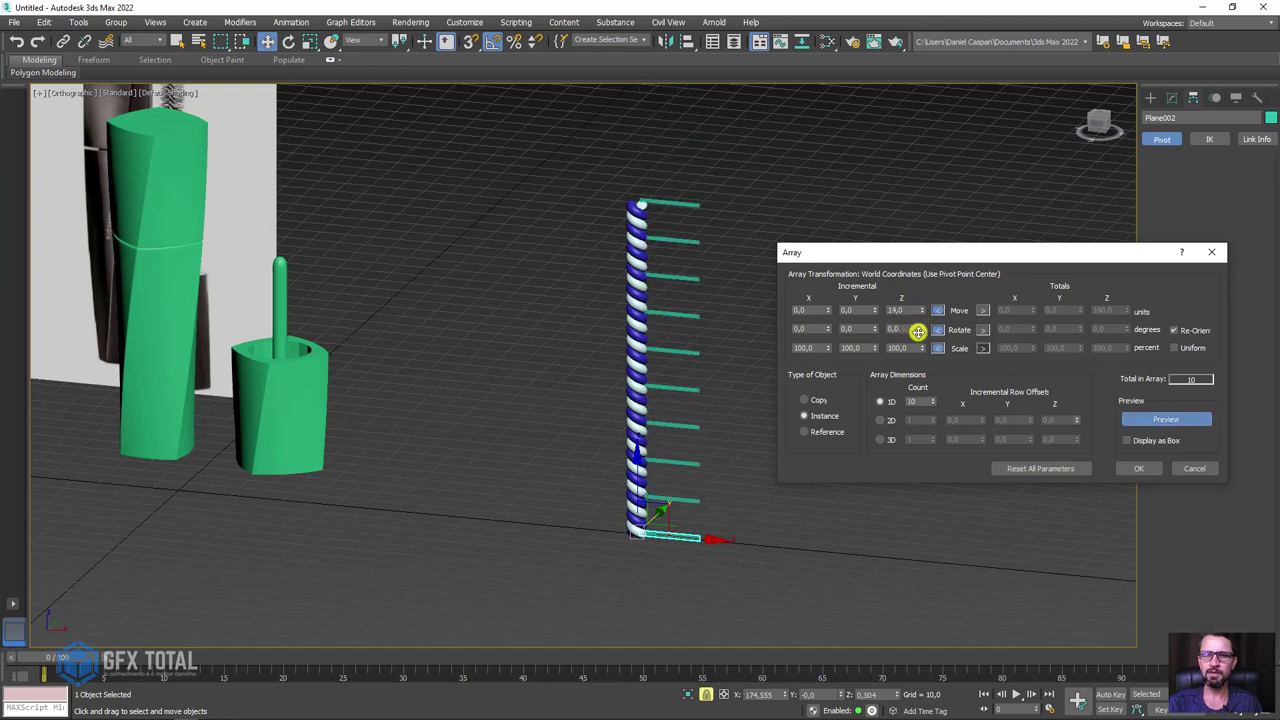
click(920, 316)
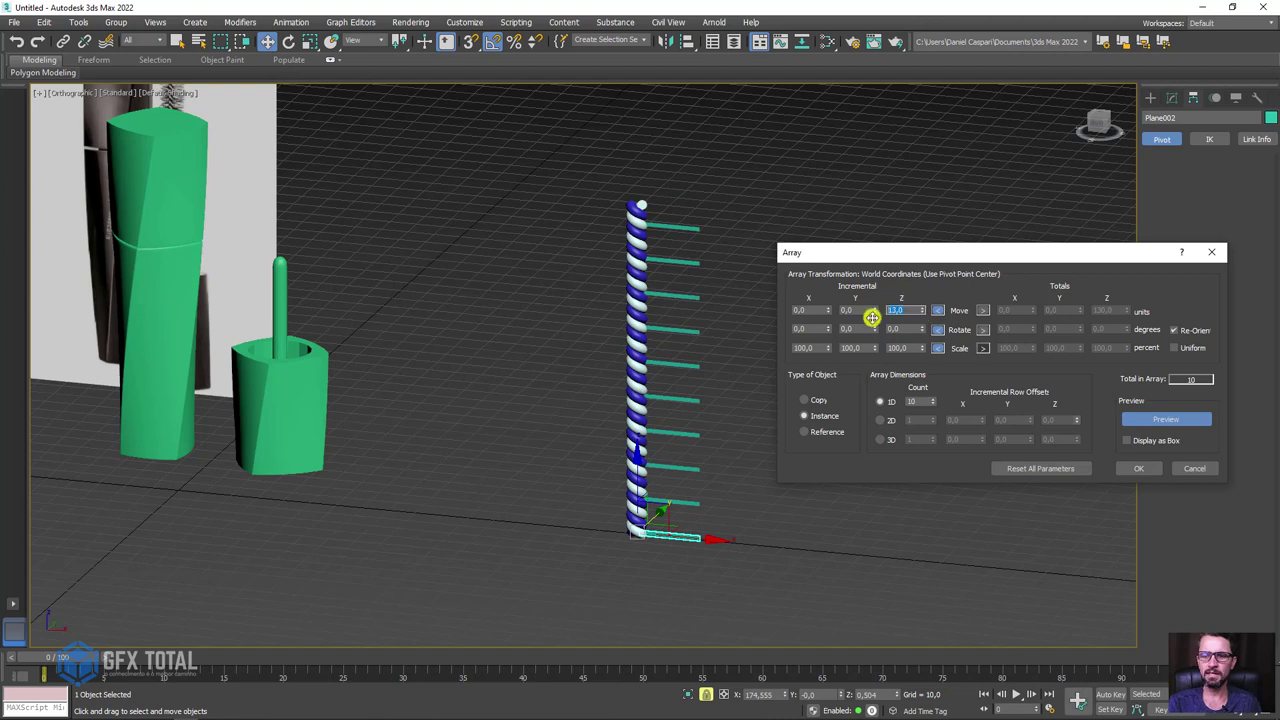
text(13,5)
key(Return)
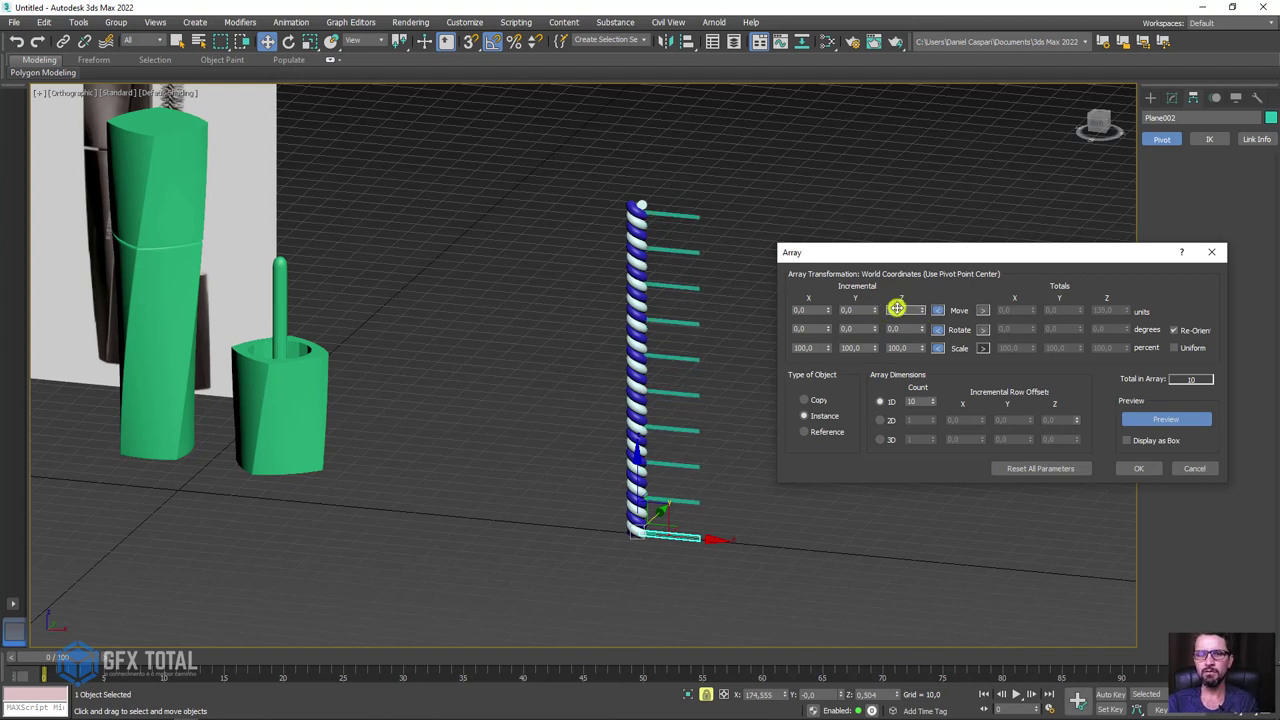
Switch rotation to totals and give the copies a 360° total Z twist
click(984, 329)
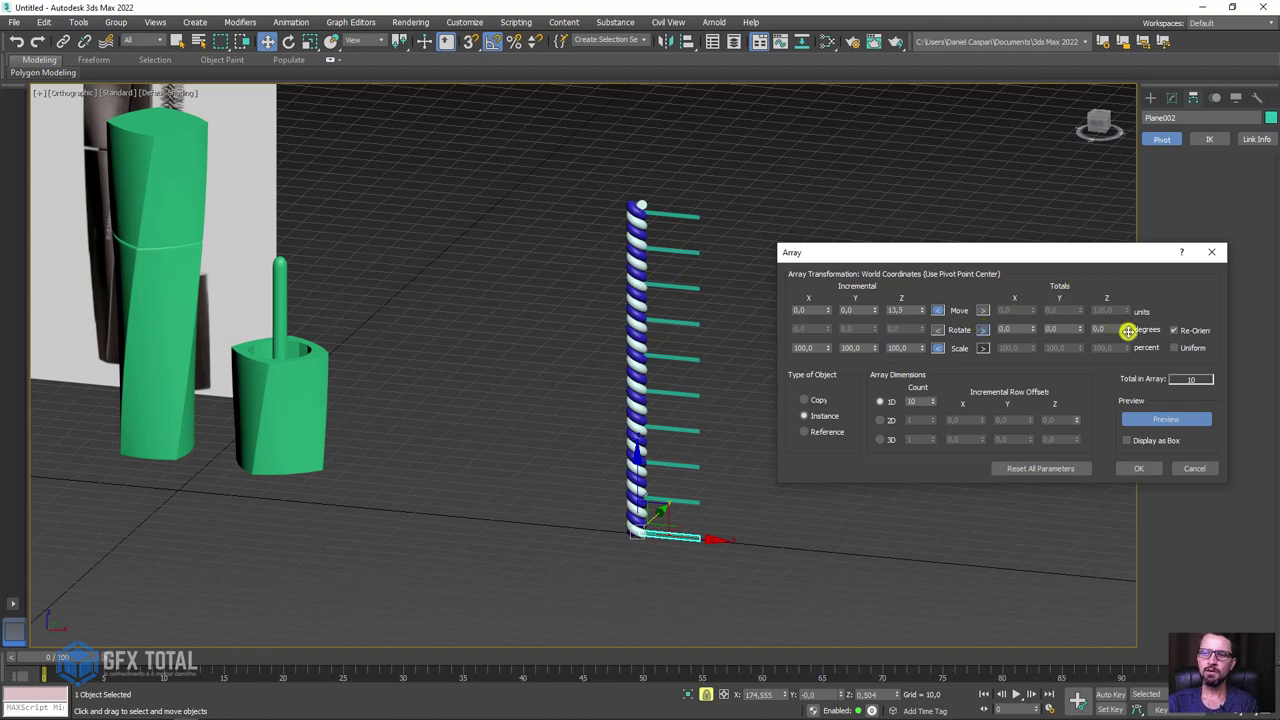
mouse_move(1128, 331)
mouse_down()
mouse_move(1093, 69)
mouse_move(1094, 114)
mouse_up()
double_click(1105, 330)
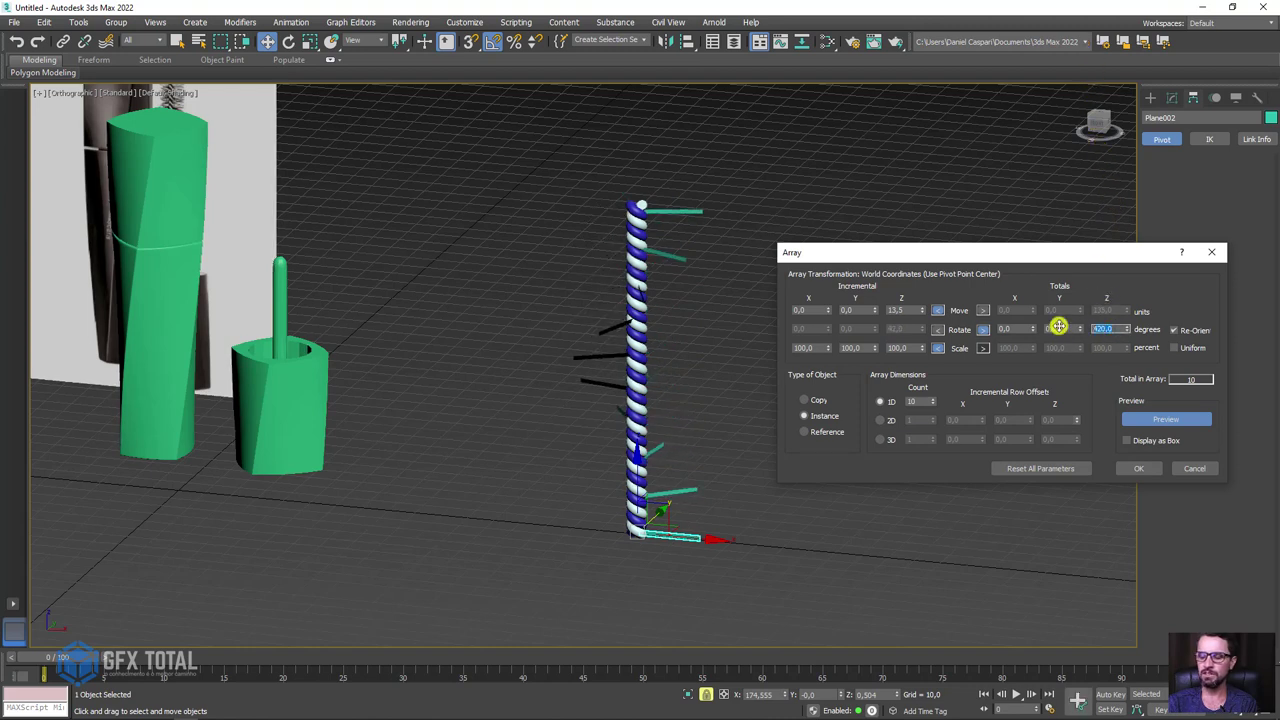
text(360)
key(Return)
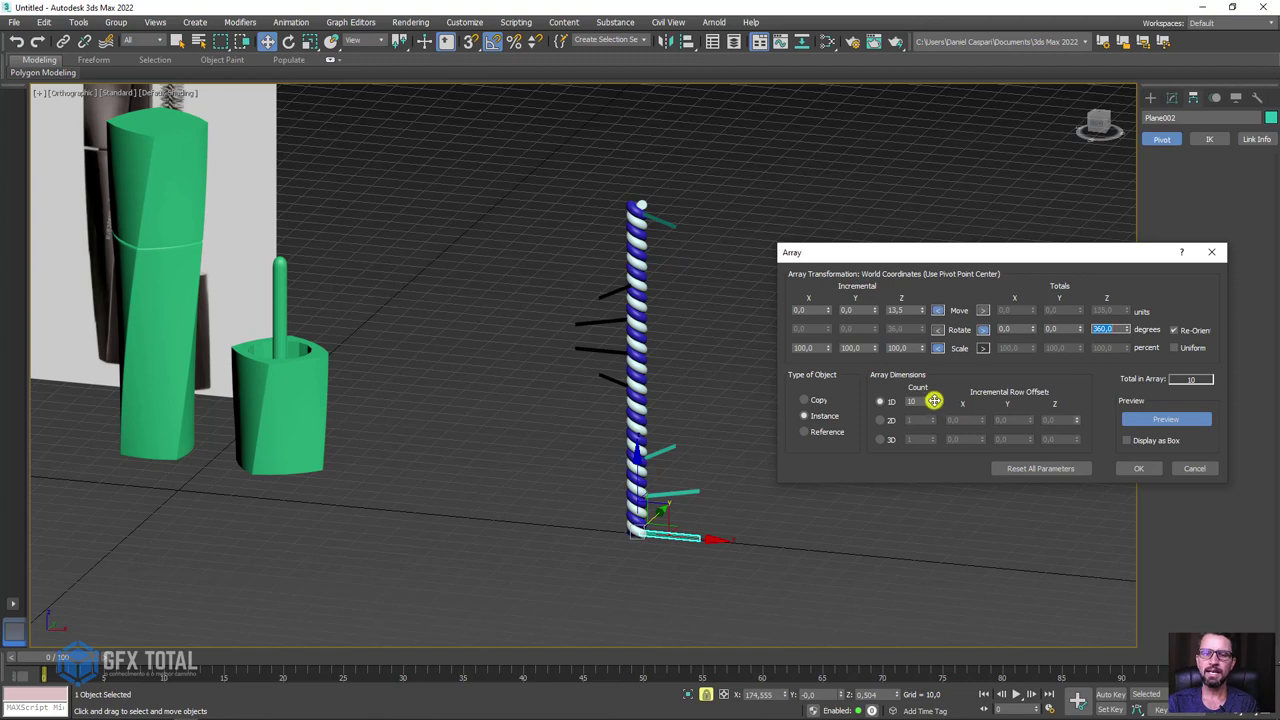
Finalize 37 instanced copies with 129 total Z move and 2369° total Z rotation
drag(934, 400, 931, 406)
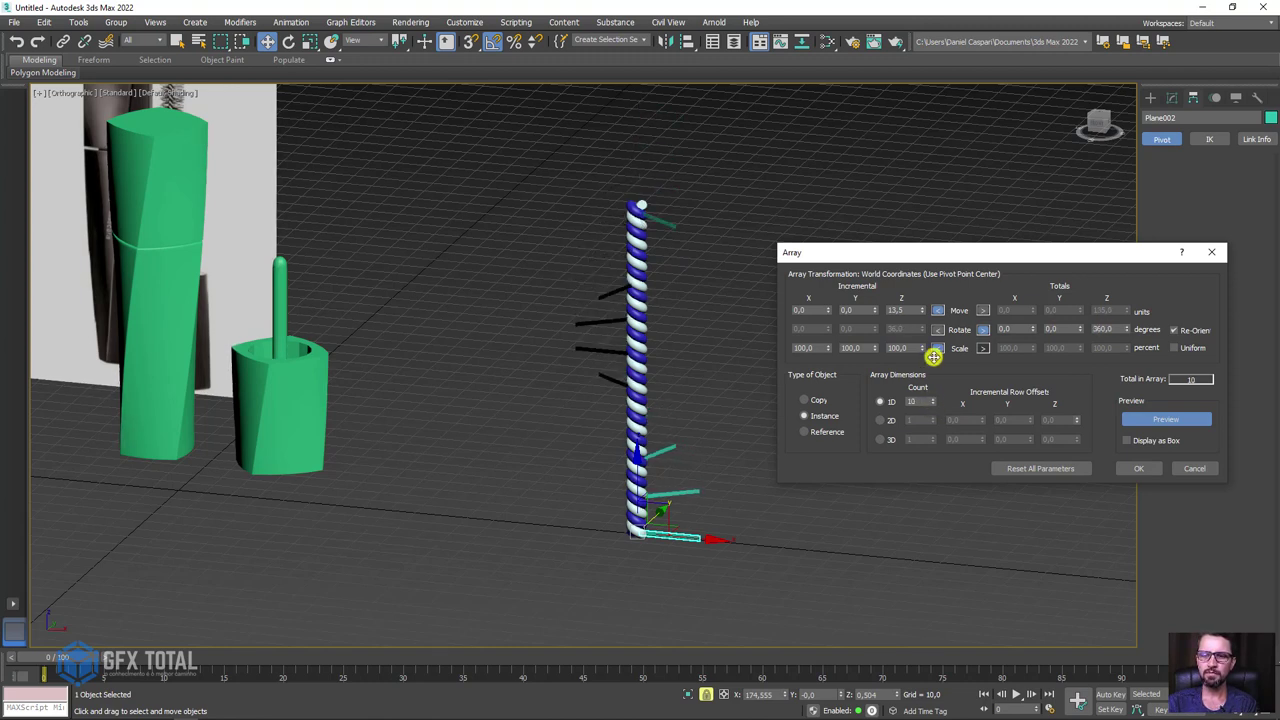
click(983, 310)
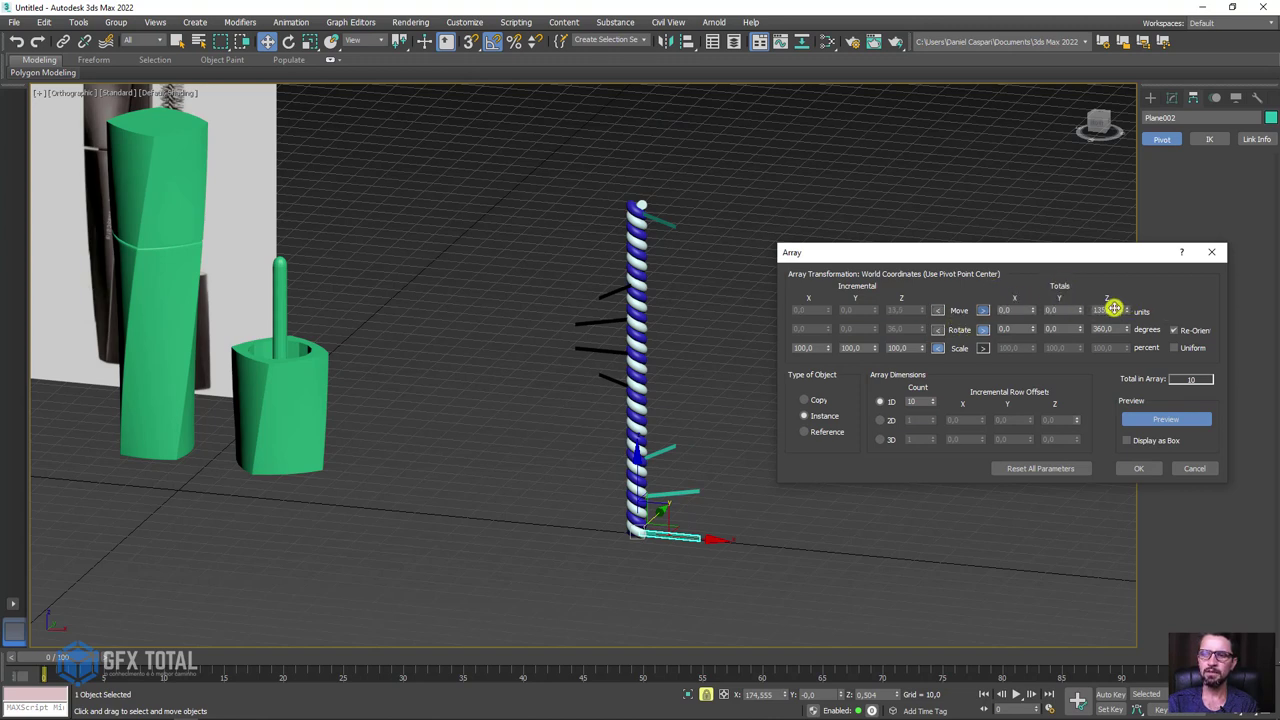
drag(930, 400, 931, 402)
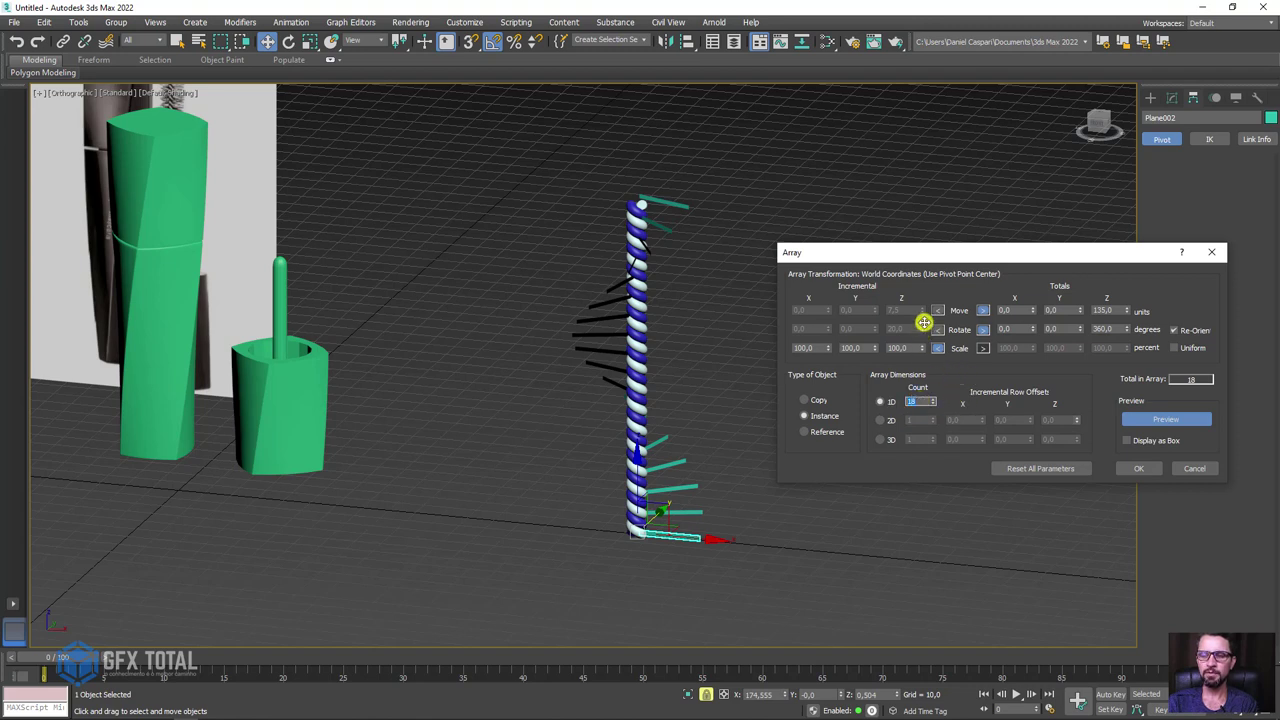
drag(1127, 310, 1126, 311)
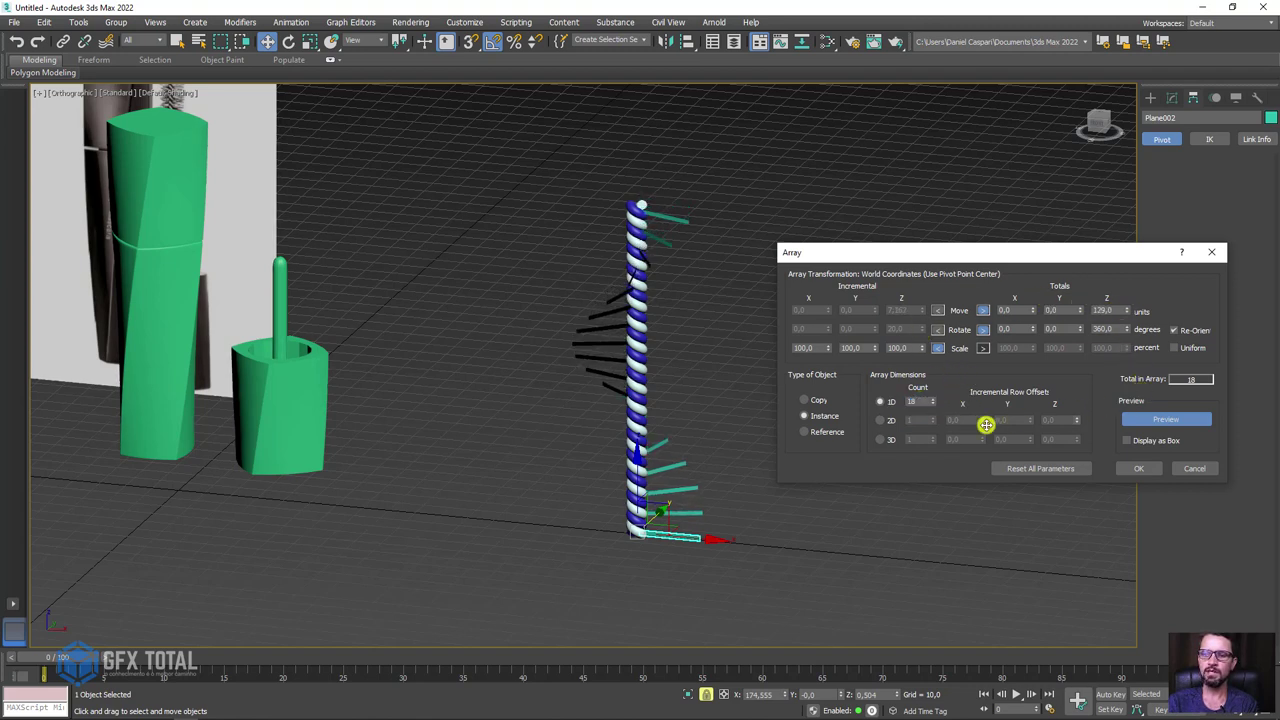
double_click(1114, 329)
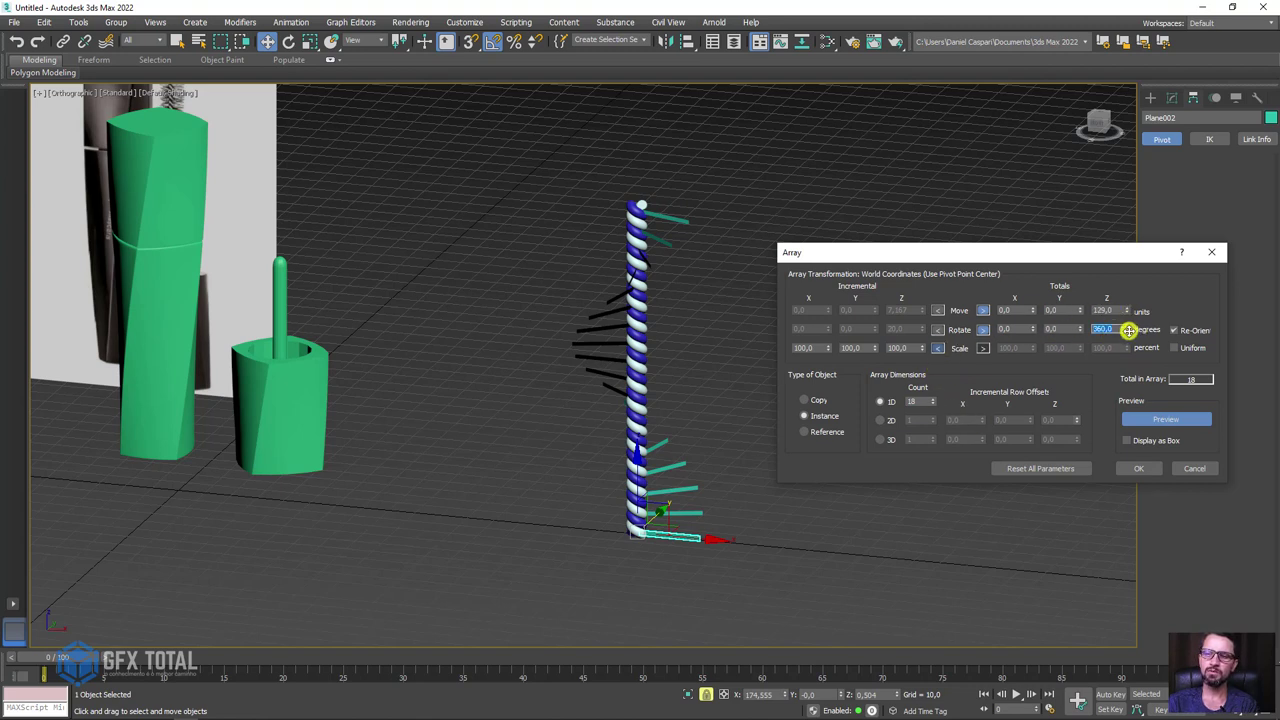
drag(1128, 330, 1085, 3)
drag(1083, 543, 1101, 356)
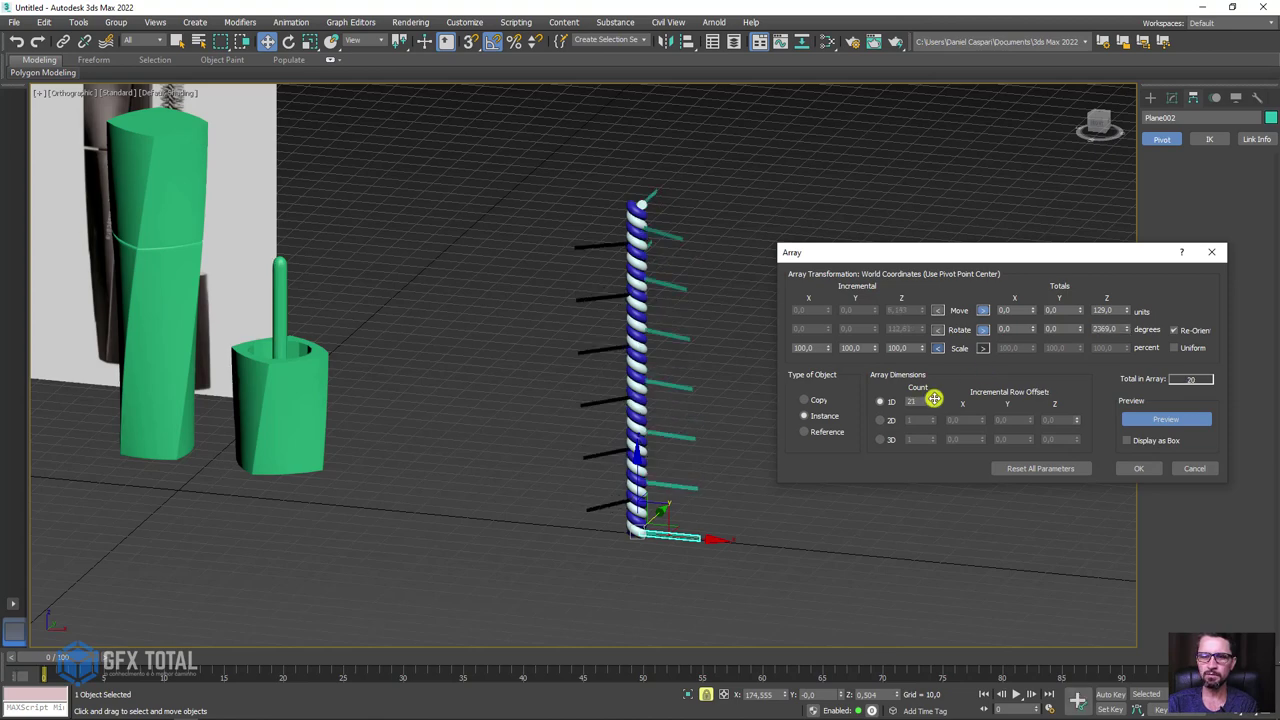
mouse_move(936, 399)
mouse_down()
mouse_move(935, 299)
mouse_move(929, 391)
mouse_up()
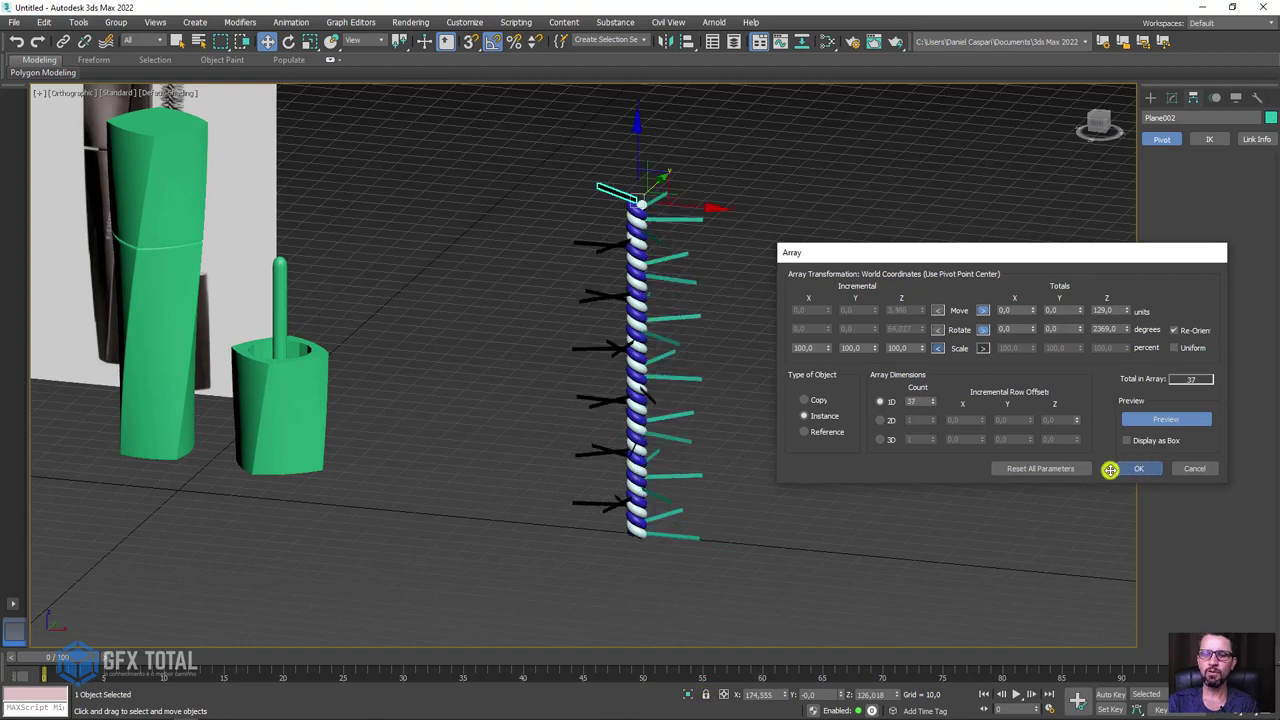
click(1130, 468)
Clone the bottom bristle as one instance and rotate it -105° about Z
middle_drag(670, 535, 732, 424)
scroll(732, 424, up, 5)
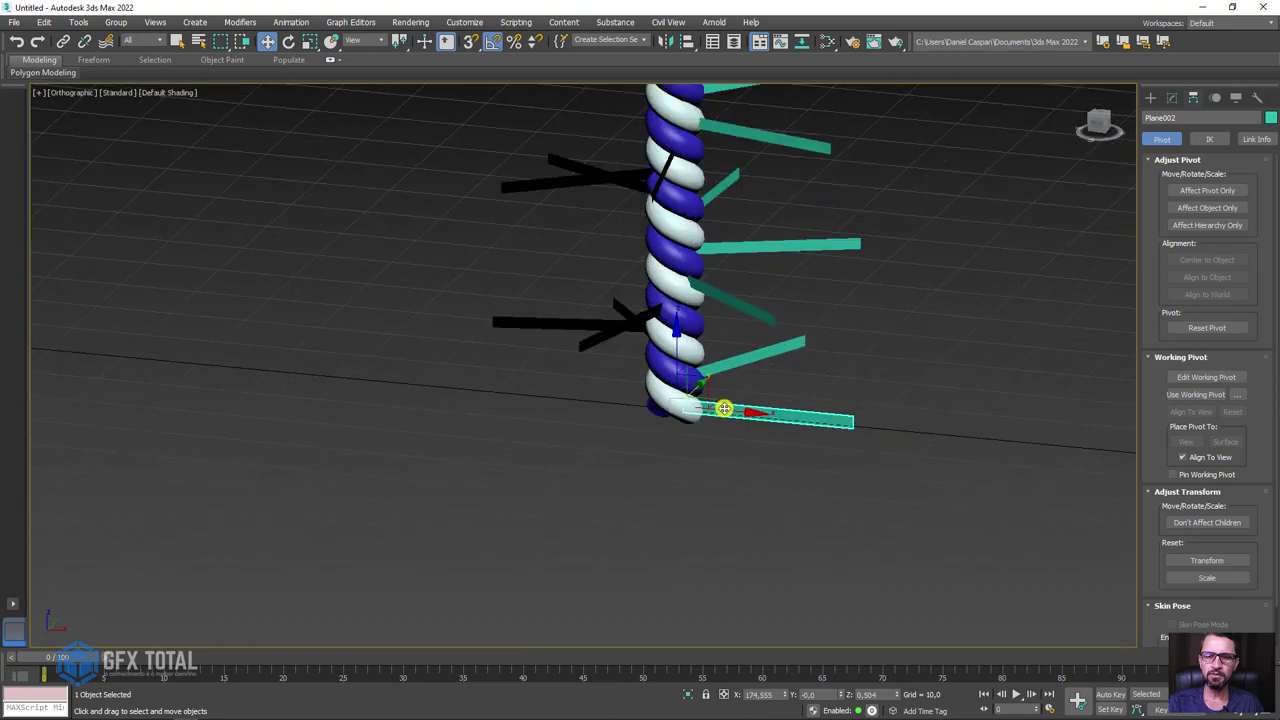
shift+drag(700, 380, 703, 349)
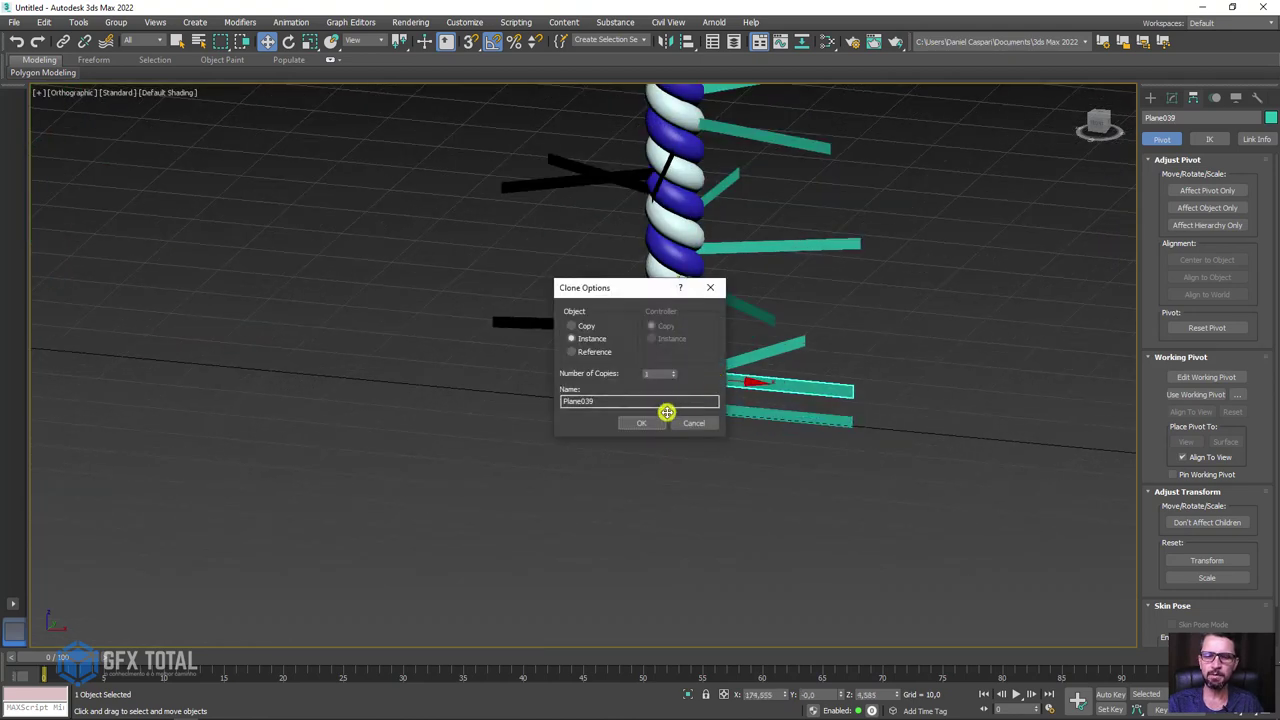
click(651, 420)
key(e)
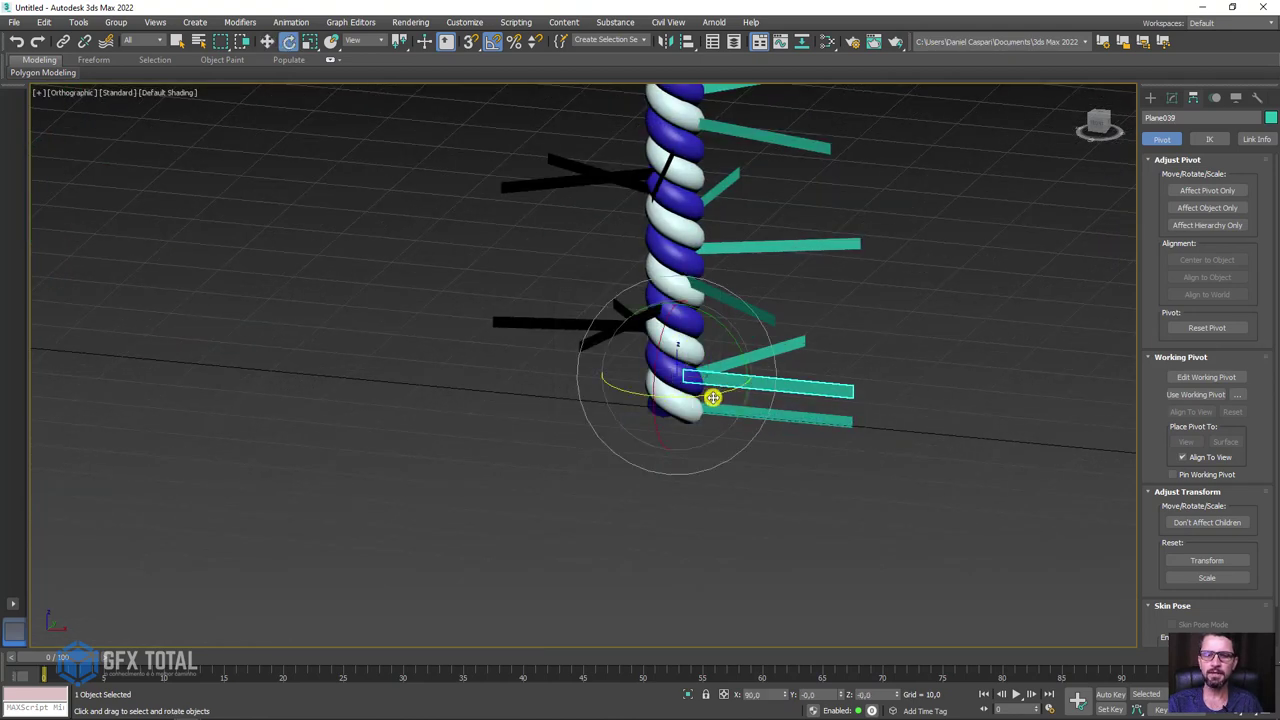
drag(712, 398, 655, 404)
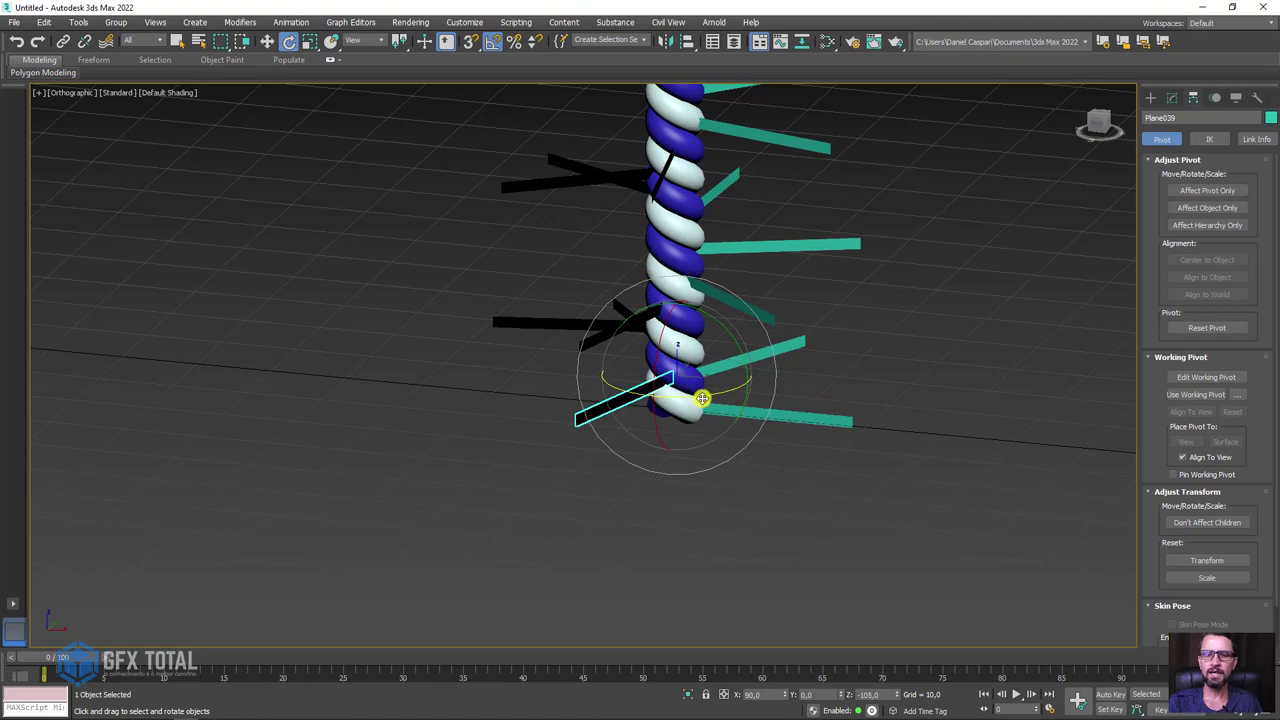
Open the Array dialog for the new bristle with viewport preview enabled
scroll(703, 398, down, 2)
scroll(731, 391, down, 2)
scroll(706, 371, down, 3)
scroll(706, 434, down, 2)
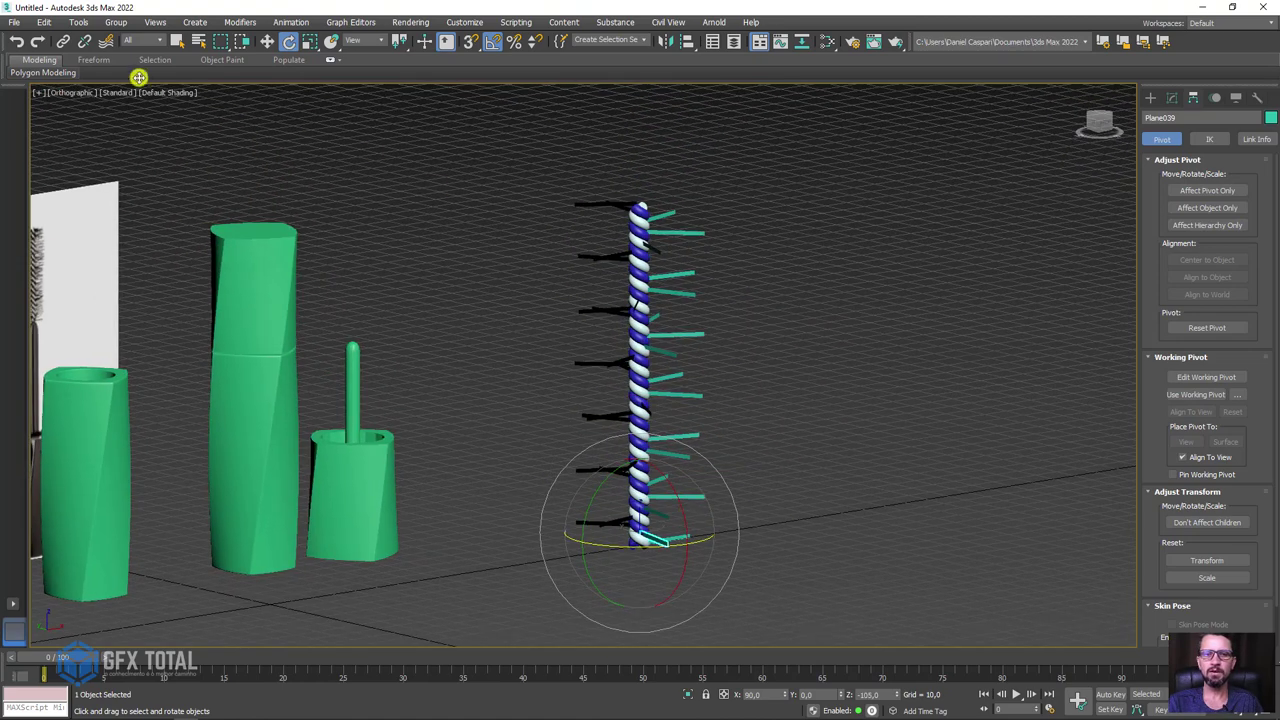
click(91, 21)
click(106, 260)
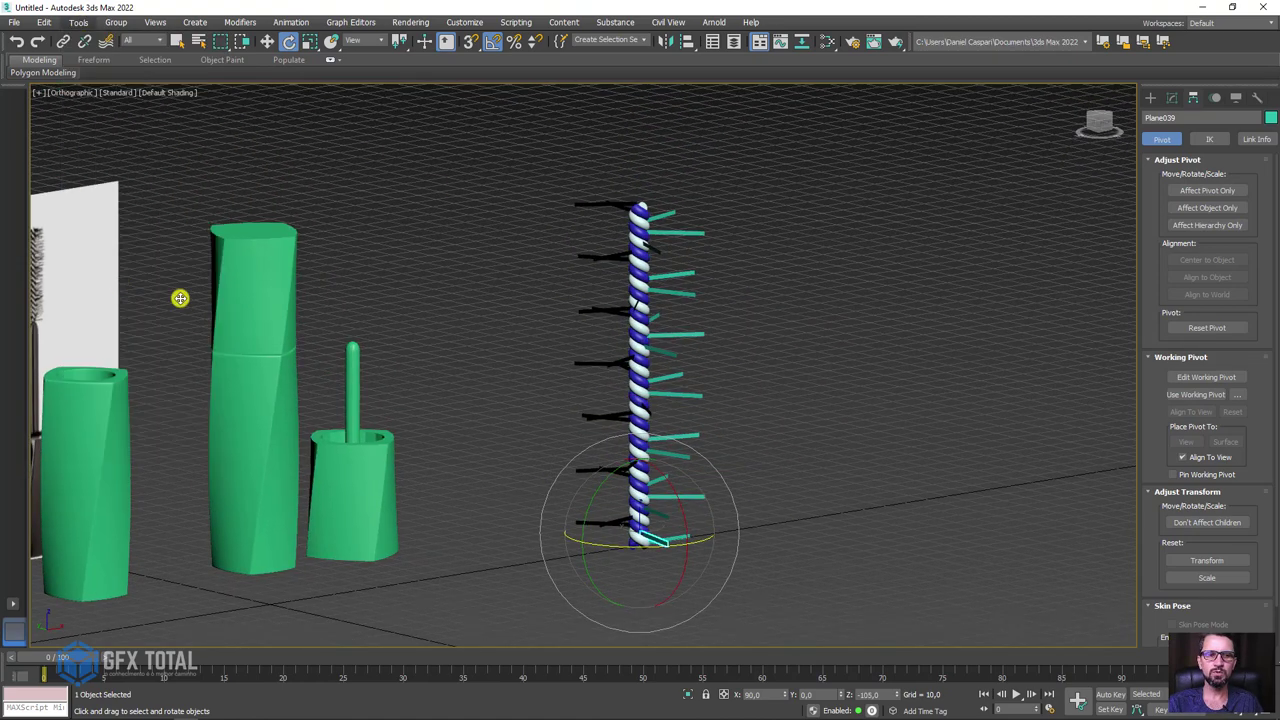
click(803, 413)
Set the second array's total Z move to 126 with Y move back at 0, and create it
drag(668, 244, 981, 224)
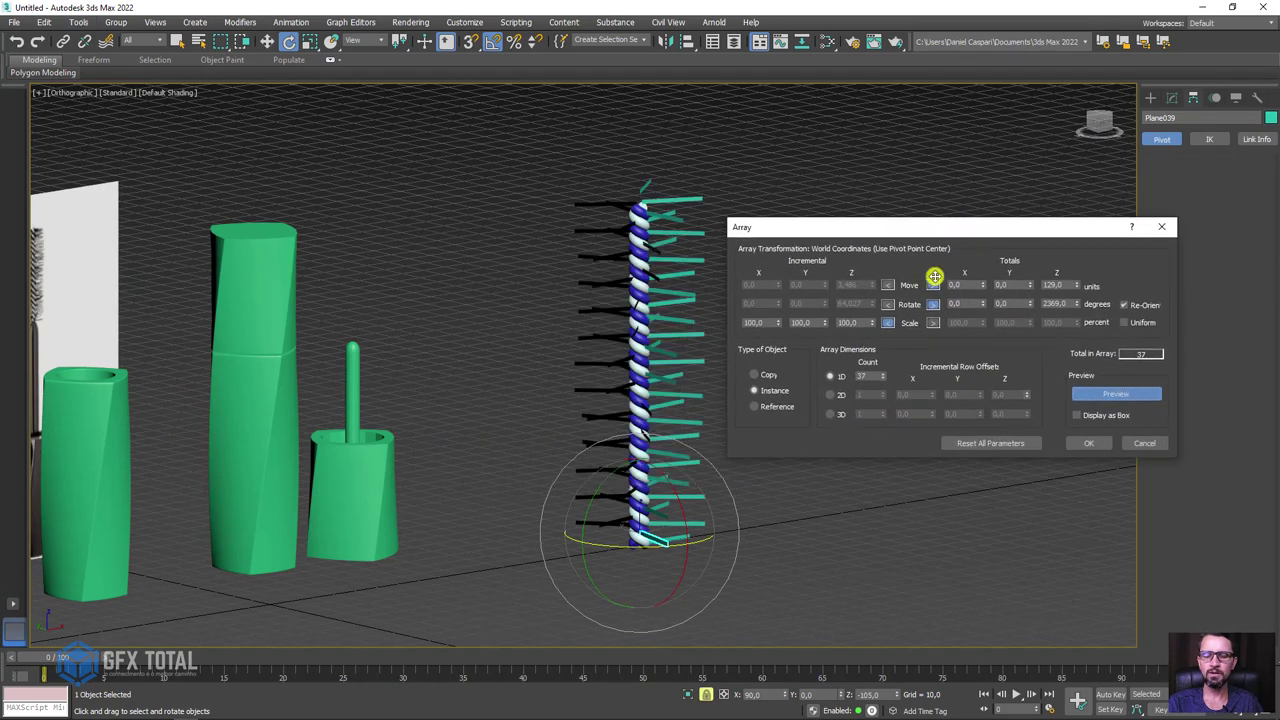
drag(1075, 285, 1079, 337)
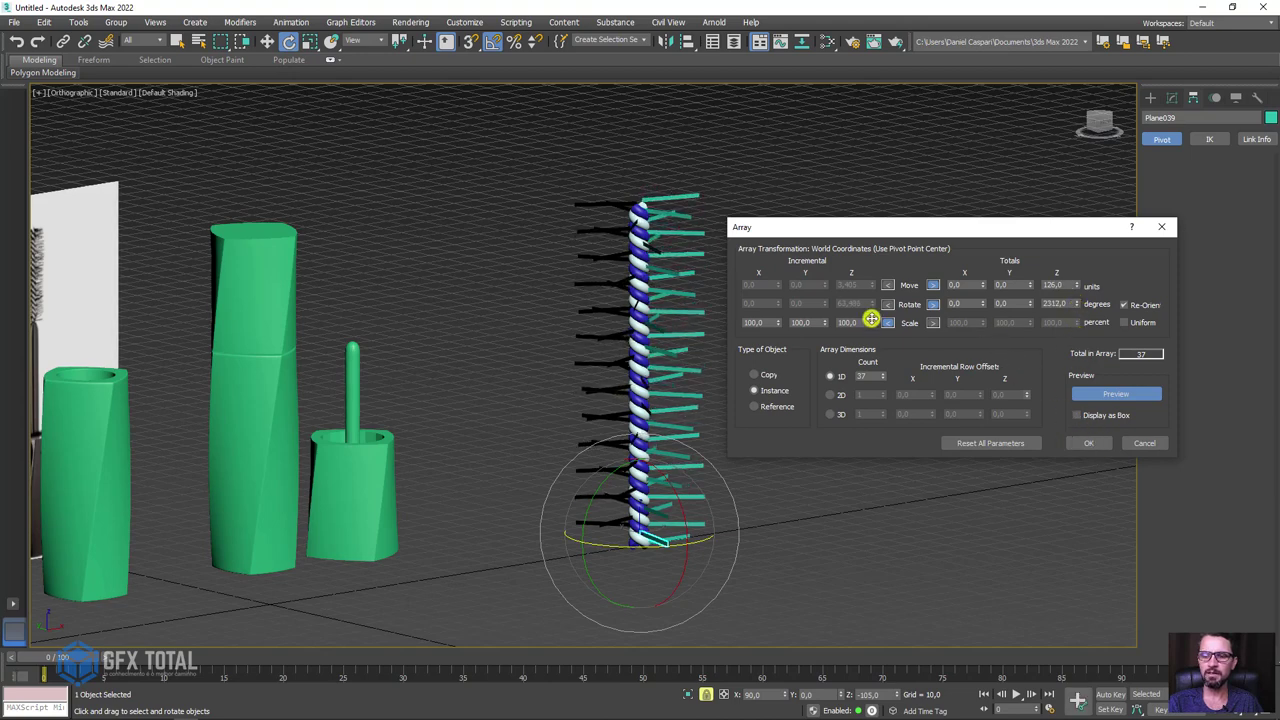
scroll(671, 286, up, 2)
scroll(641, 281, up, 5)
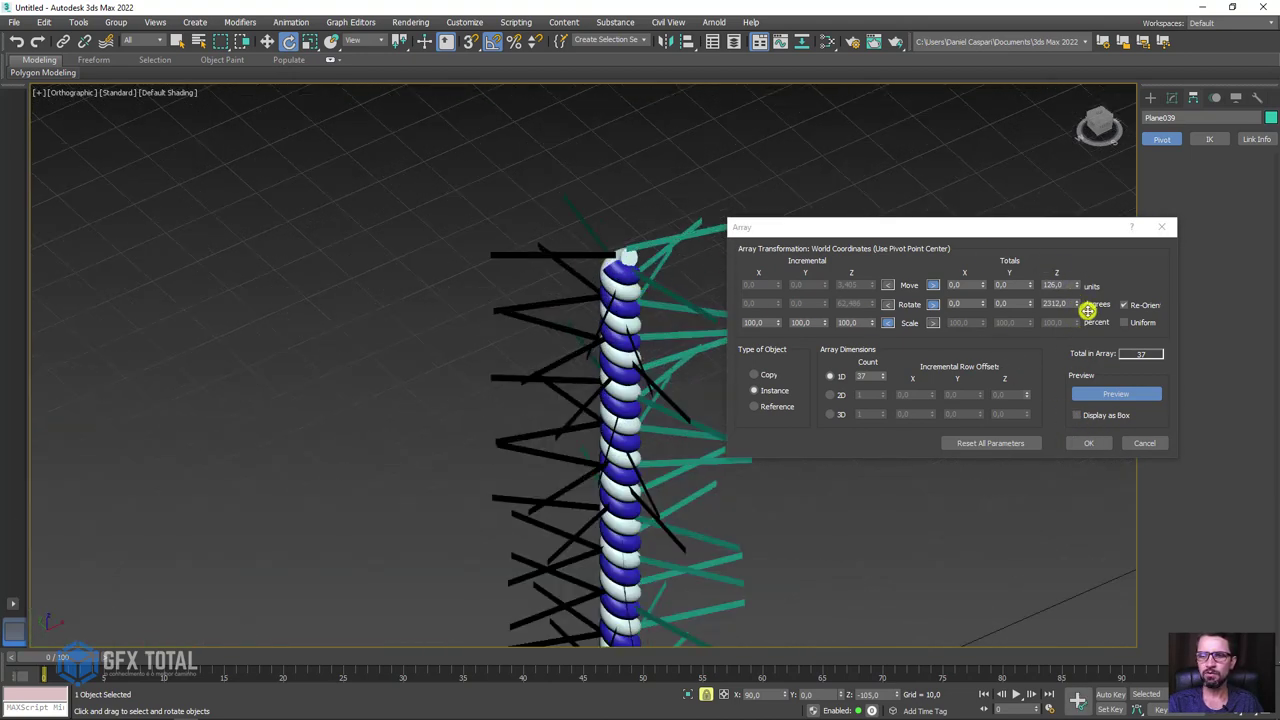
drag(1028, 284, 1025, 281)
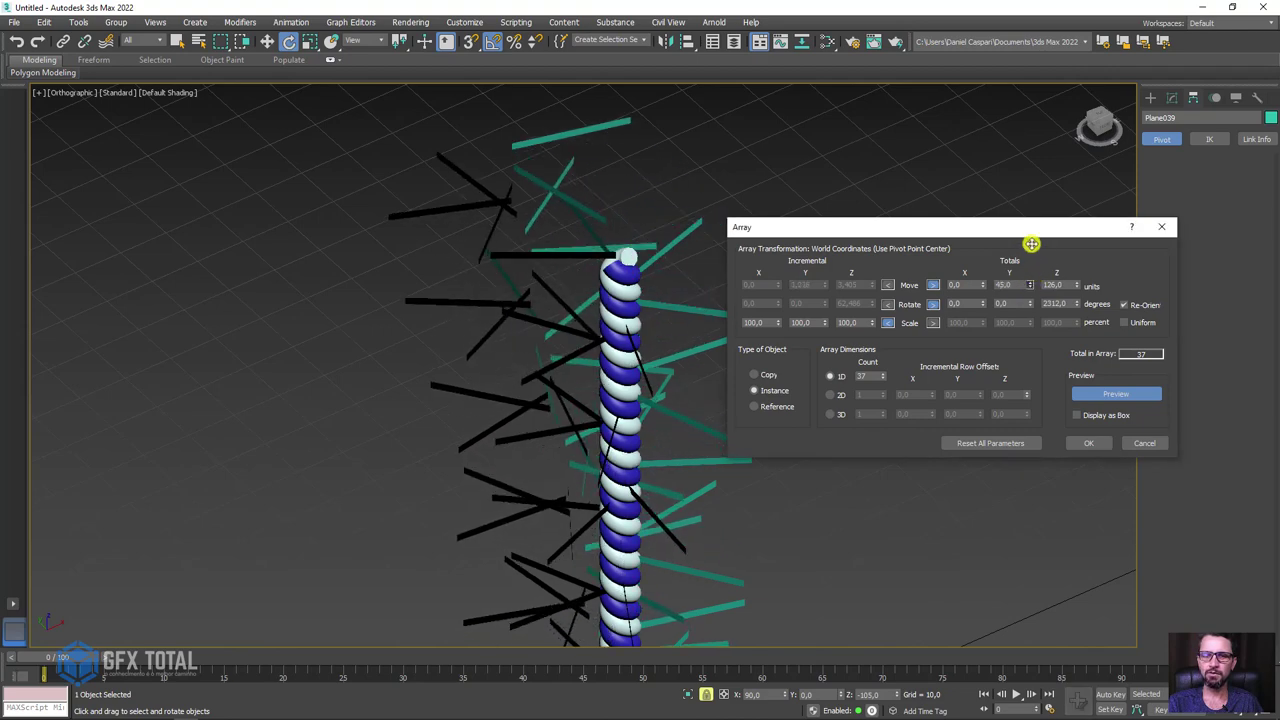
right_click(1030, 284)
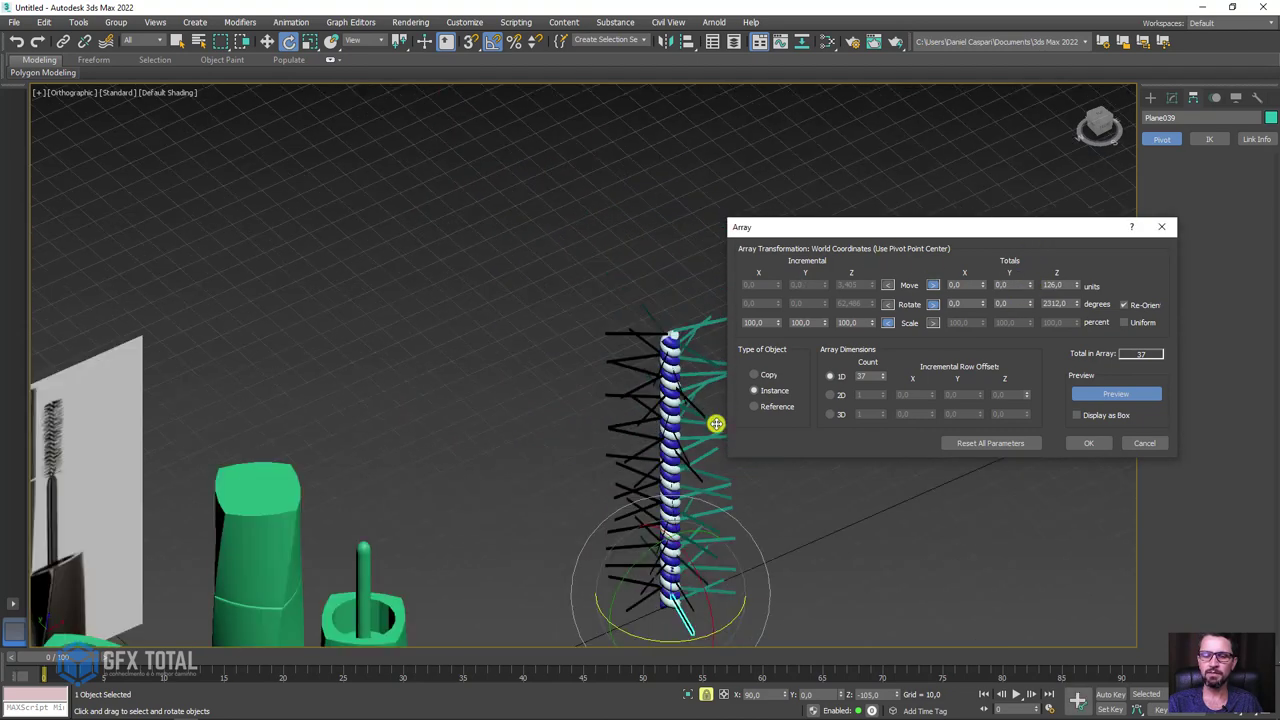
scroll(714, 423, down, 4)
scroll(569, 414, up, 2)
alt+middle_drag(541, 385, 771, 372)
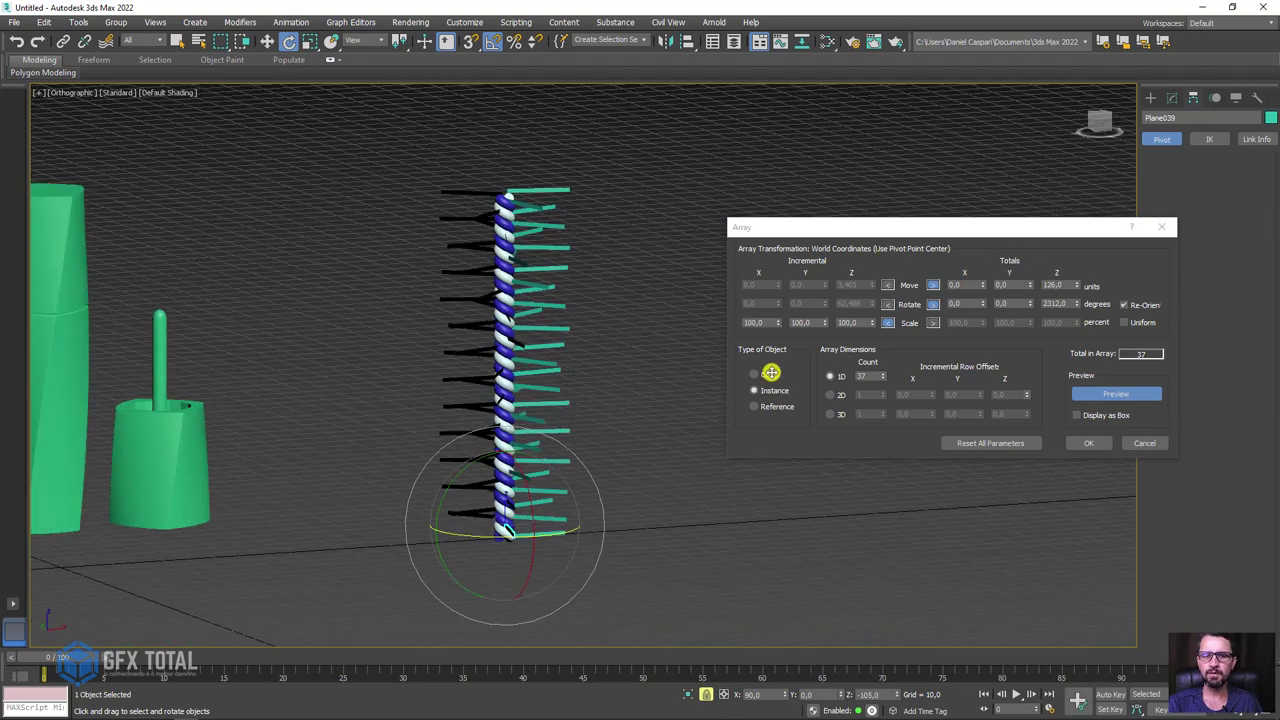
click(1091, 442)
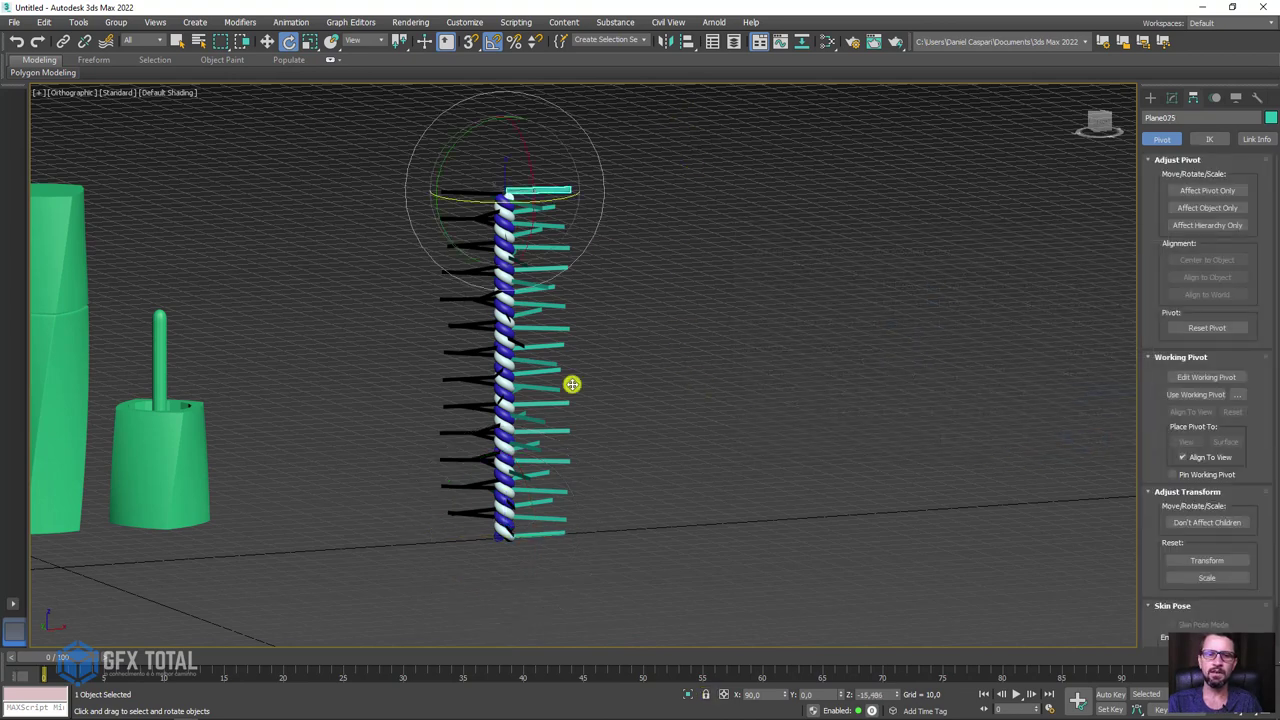
Select all the bristles around the core, undoing an accidental sideways move
scroll(590, 365, up, 3)
scroll(620, 337, down, 4)
drag(700, 140, 449, 483)
scroll(554, 452, up, 3)
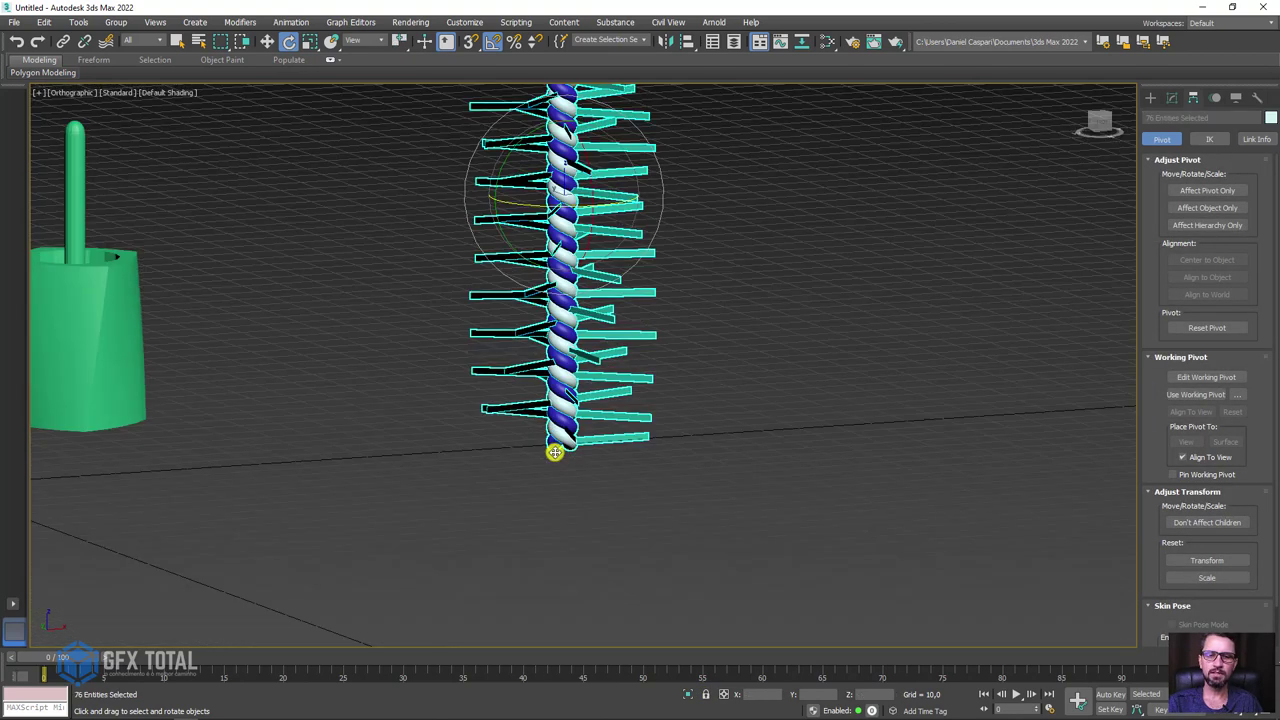
scroll(553, 467, up, 4)
scroll(536, 378, down, 4)
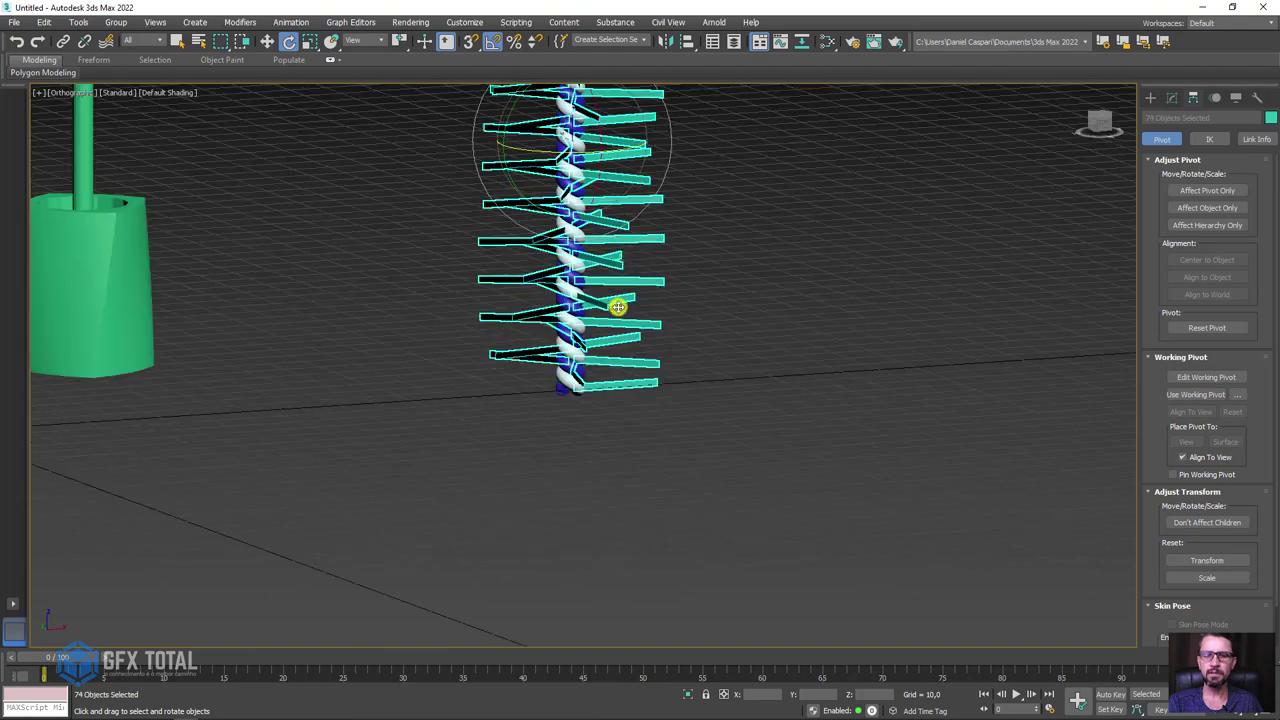
scroll(677, 406, up, 1)
scroll(686, 343, down, 3)
key(w)
drag(835, 329, 1000, 320)
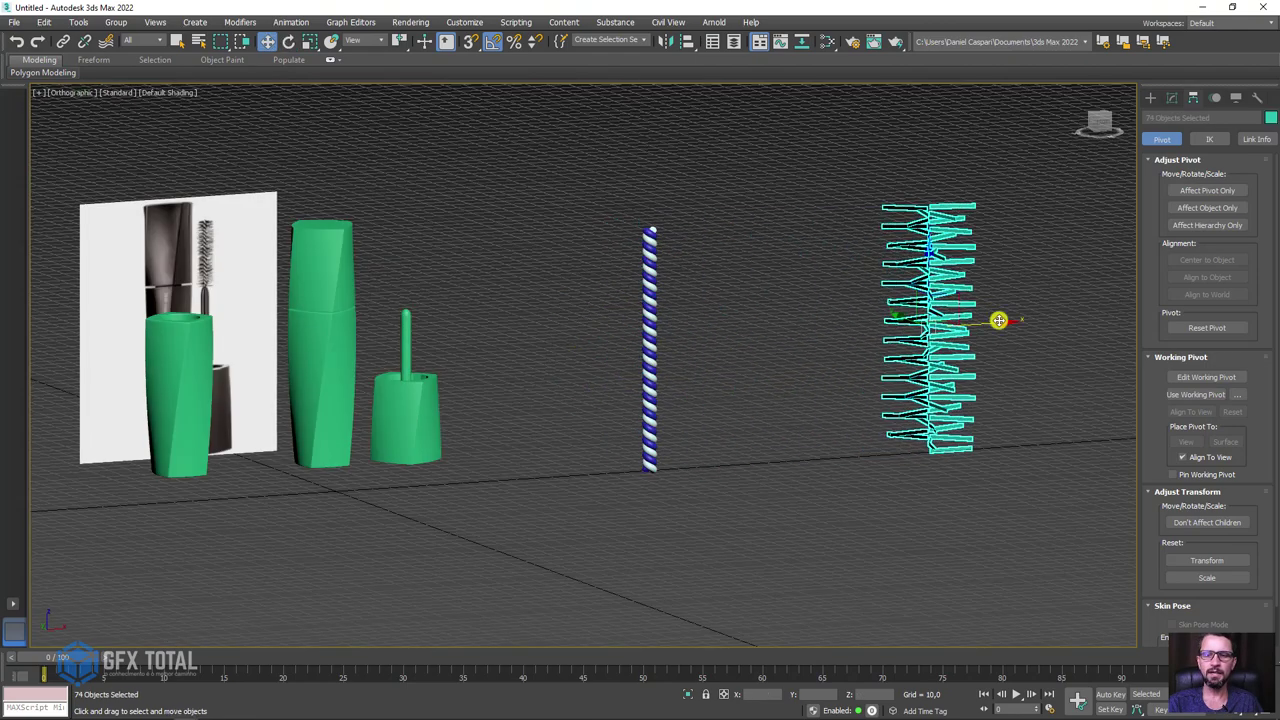
key(ctrl+z)
Rotate-clone the selected bristles -40° about Z as instances
key(e)
scroll(669, 337, up, 3)
scroll(684, 381, up, 2)
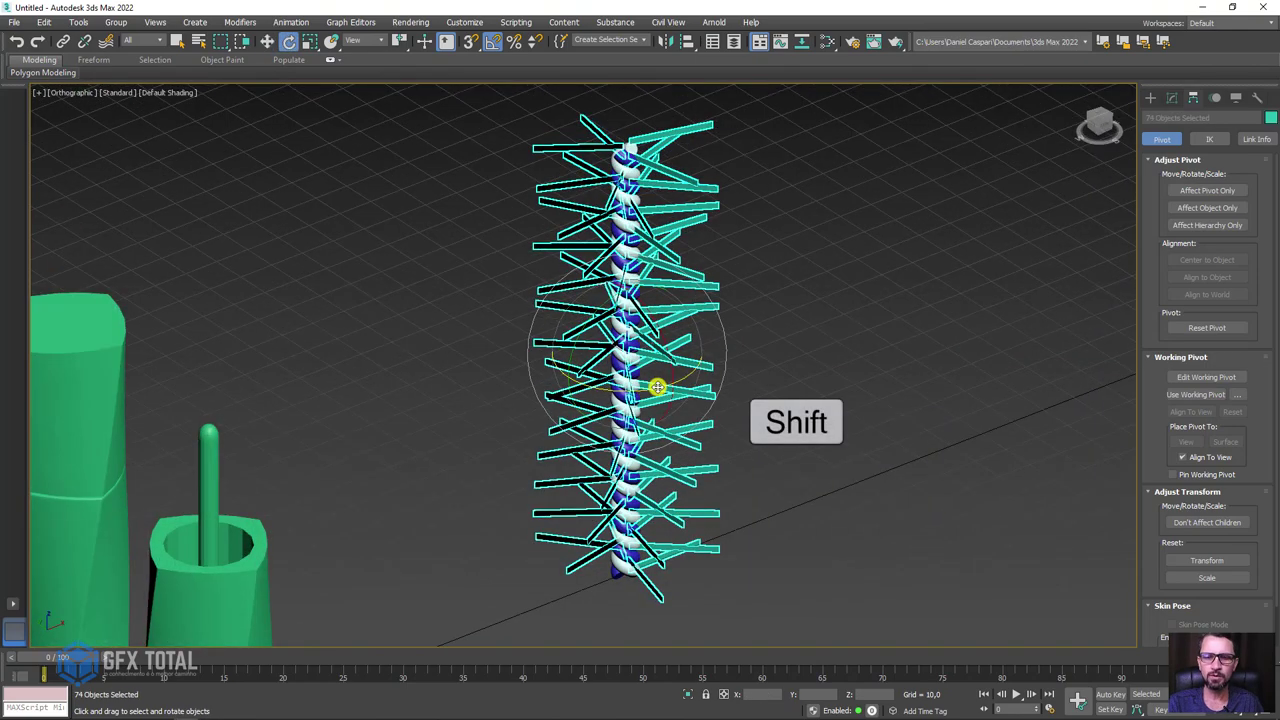
shift+drag(654, 383, 631, 397)
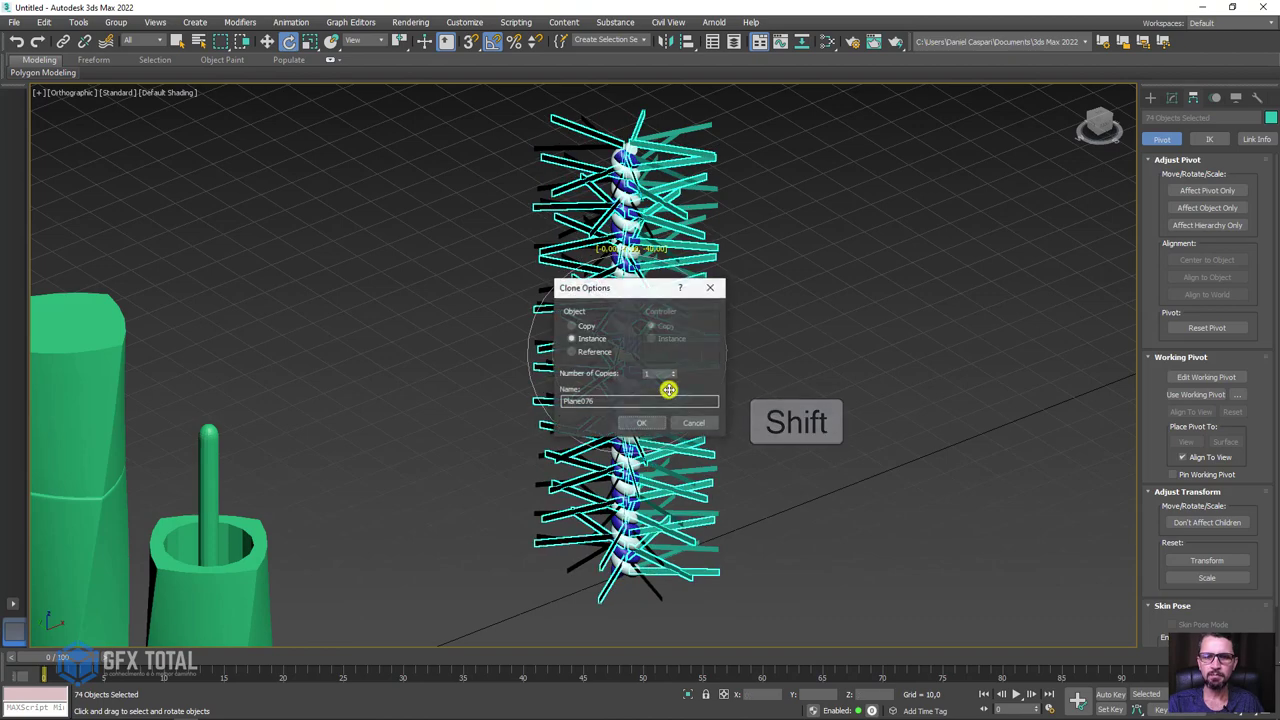
click(651, 423)
Nudge the selected bristles down, then raise a reduced set, ending with the topmost bristle selected
alt+middle_drag(677, 411, 659, 387)
key(w)
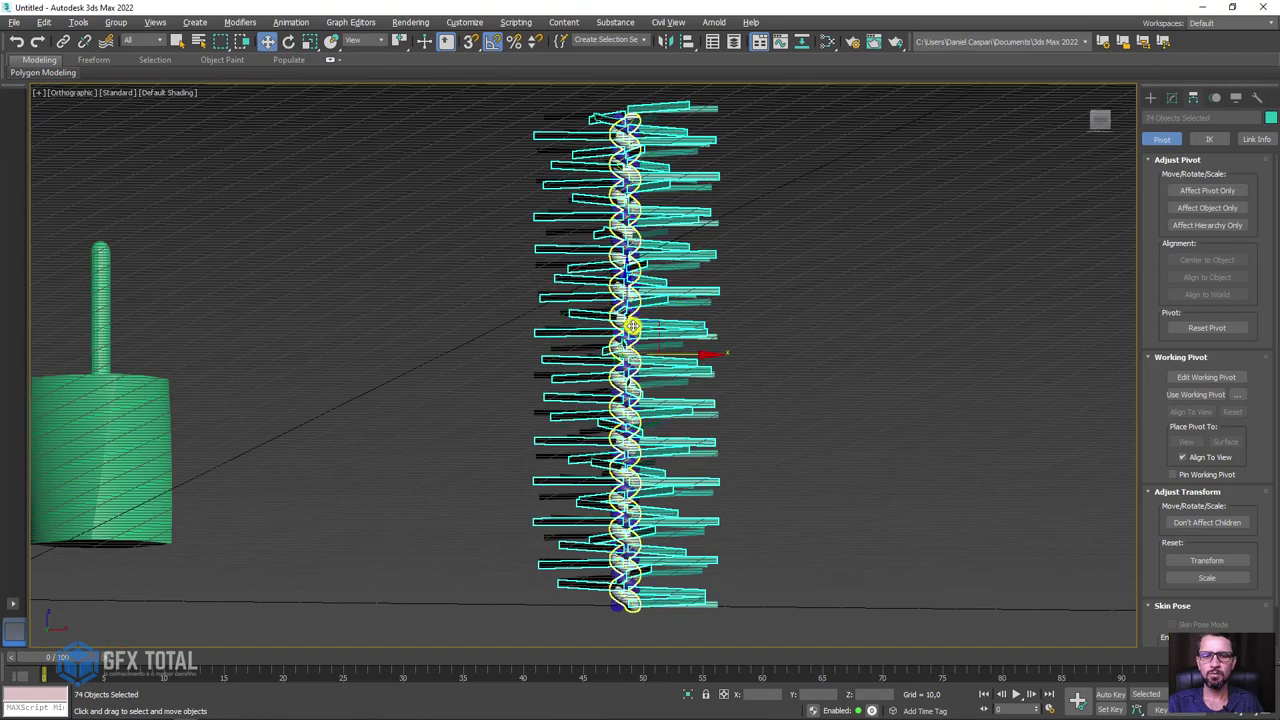
alt+middle_drag(623, 291, 643, 297)
drag(629, 291, 625, 298)
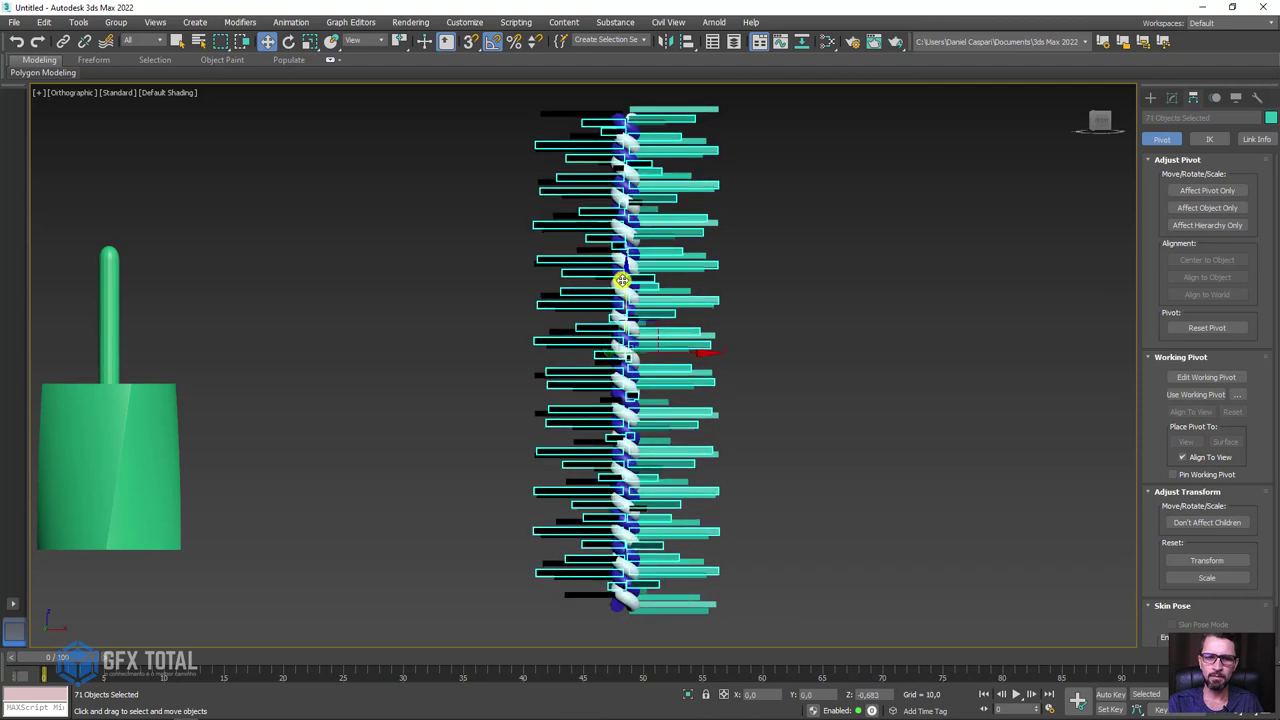
drag(632, 275, 628, 282)
alt+drag(675, 626, 675, 626)
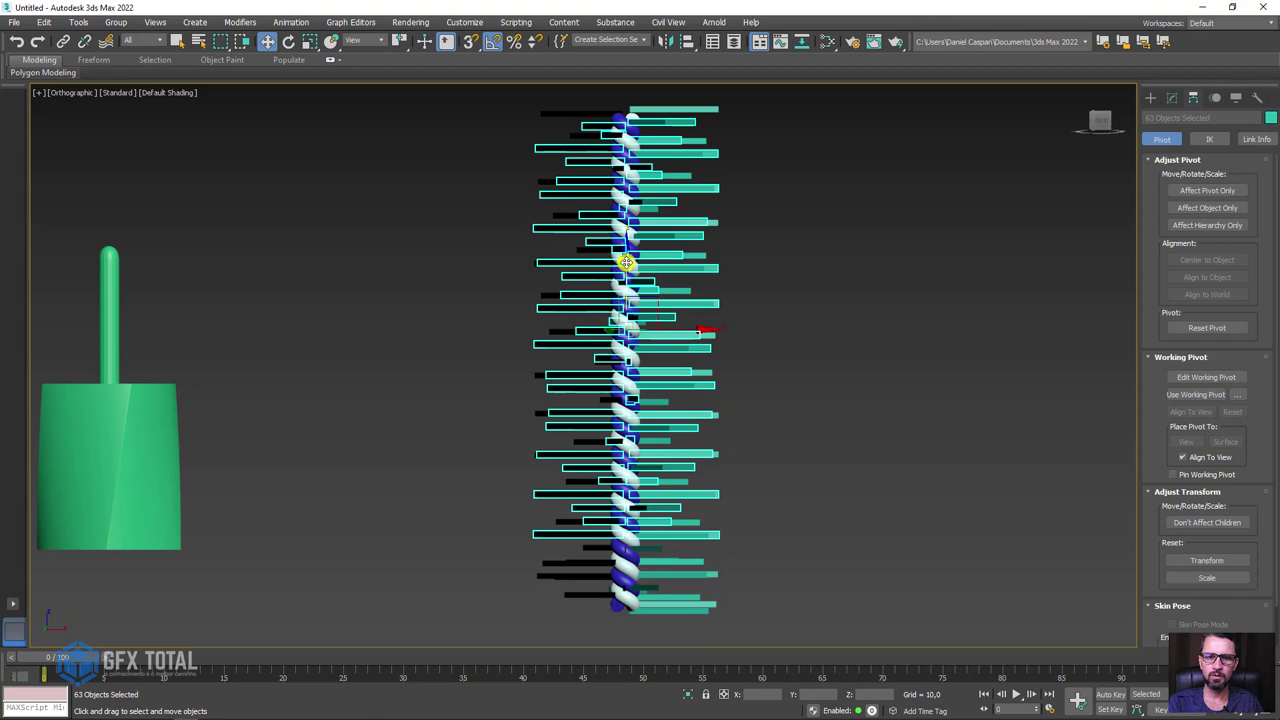
drag(620, 263, 634, 257)
alt+middle_drag(677, 333, 687, 272)
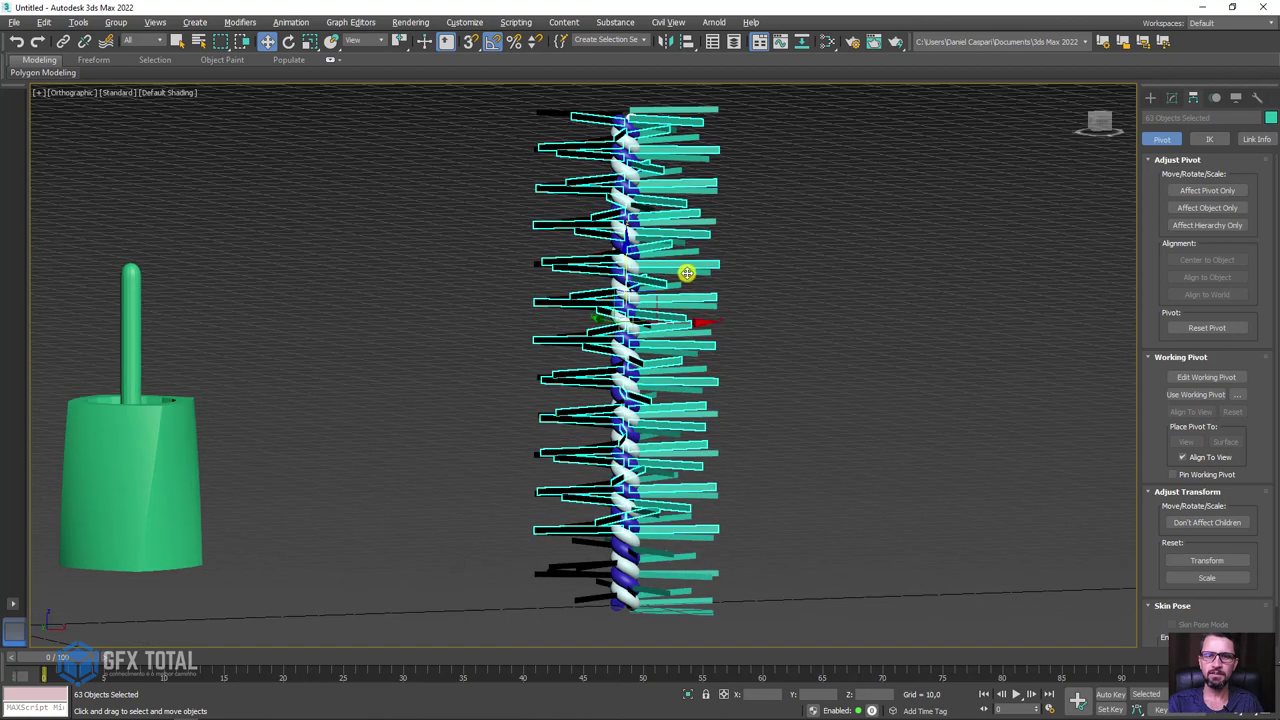
click(661, 103)
Tilt the top teal bristle upward and undo the black bristle's tilt
alt+middle_drag(634, 114, 654, 224)
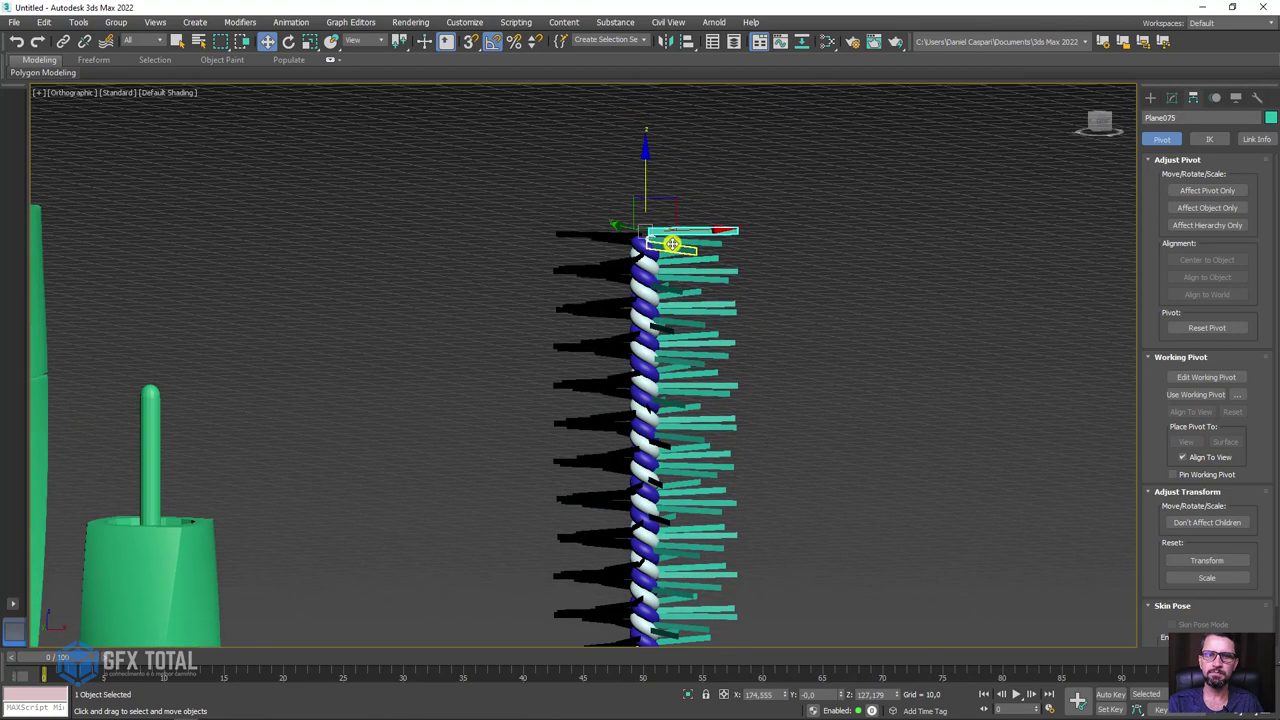
scroll(668, 238, up, 5)
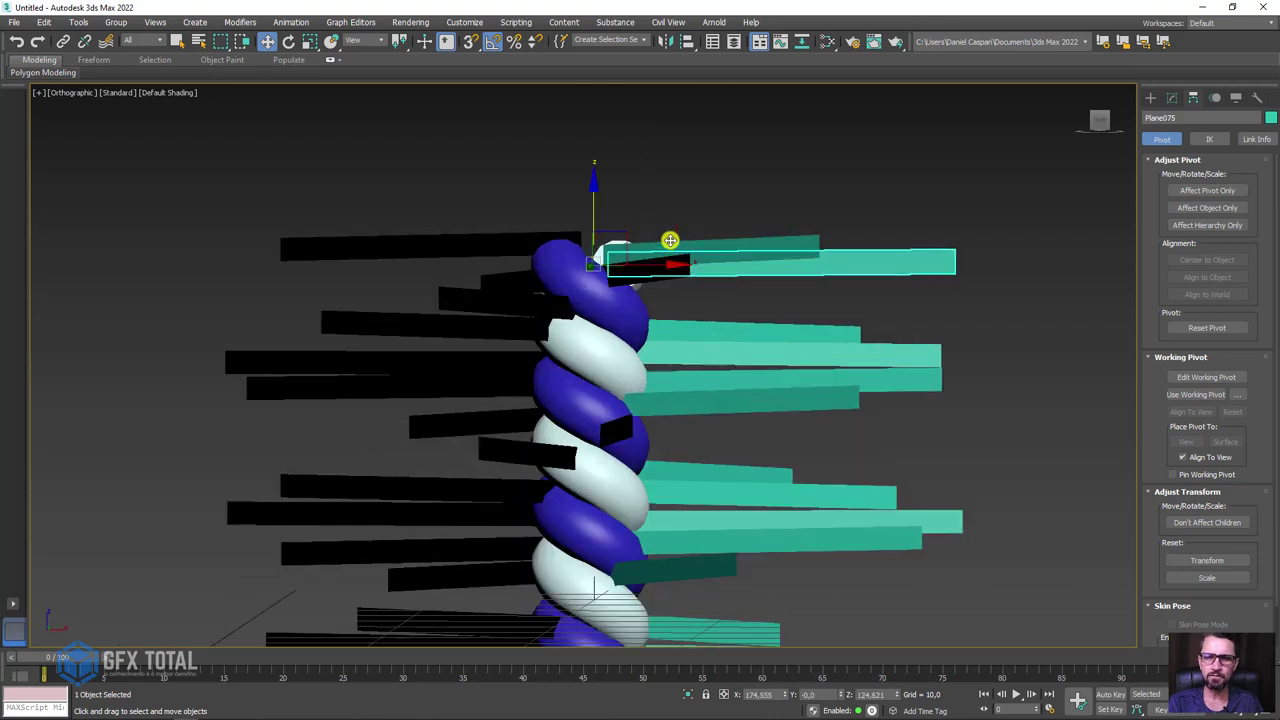
key(e)
mouse_move(659, 225)
mouse_down()
mouse_move(645, 214)
mouse_move(654, 196)
mouse_up()
click(457, 246)
key(w)
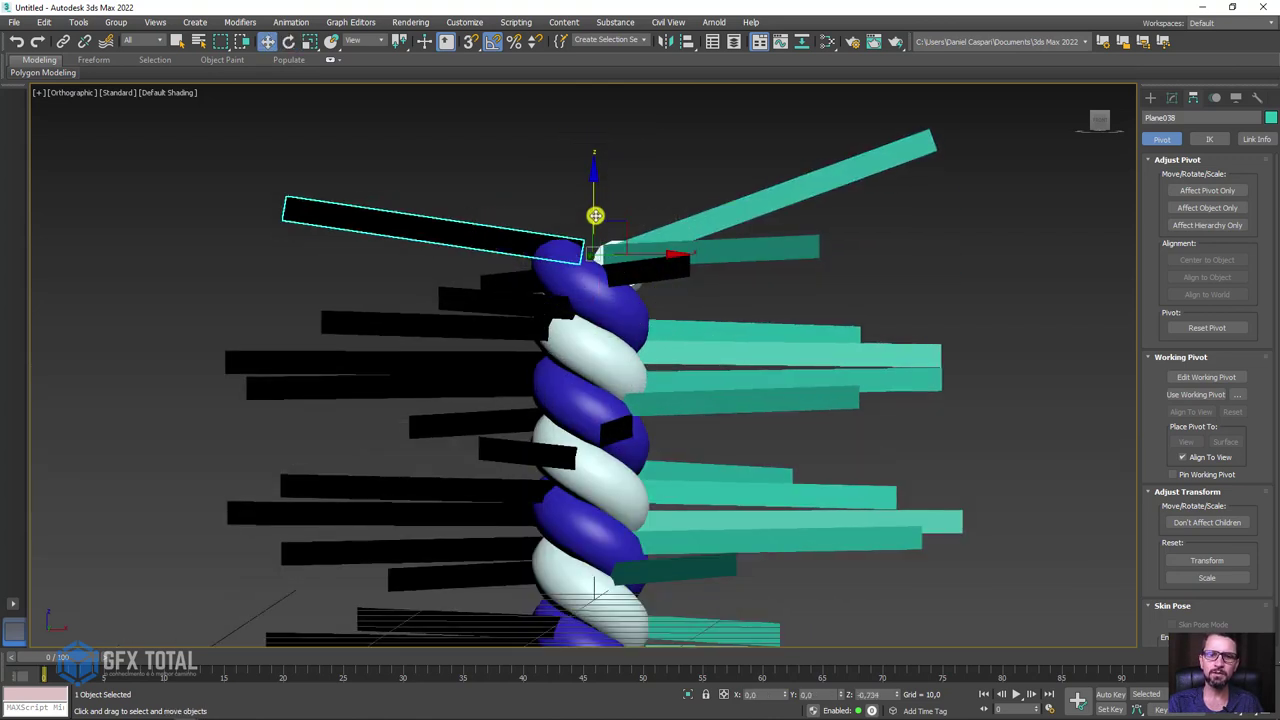
key(ctrl+z)
Move a teal bristle near the top down and angle another neighbouring bristle
click(677, 218)
mouse_move(594, 206)
mouse_down()
mouse_move(594, 243)
mouse_move(566, 246)
mouse_up()
click(674, 266)
key(e)
mouse_move(566, 246)
alt+middle_down()
mouse_move(649, 300)
mouse_move(723, 300)
mouse_move(794, 426)
mouse_move(720, 267)
mouse_move(743, 223)
alt+middle_up()
scroll(649, 300, down, 3)
Rotate seven middle teal blades around the spine, then tilt a single blade 15°
drag(743, 223, 680, 306)
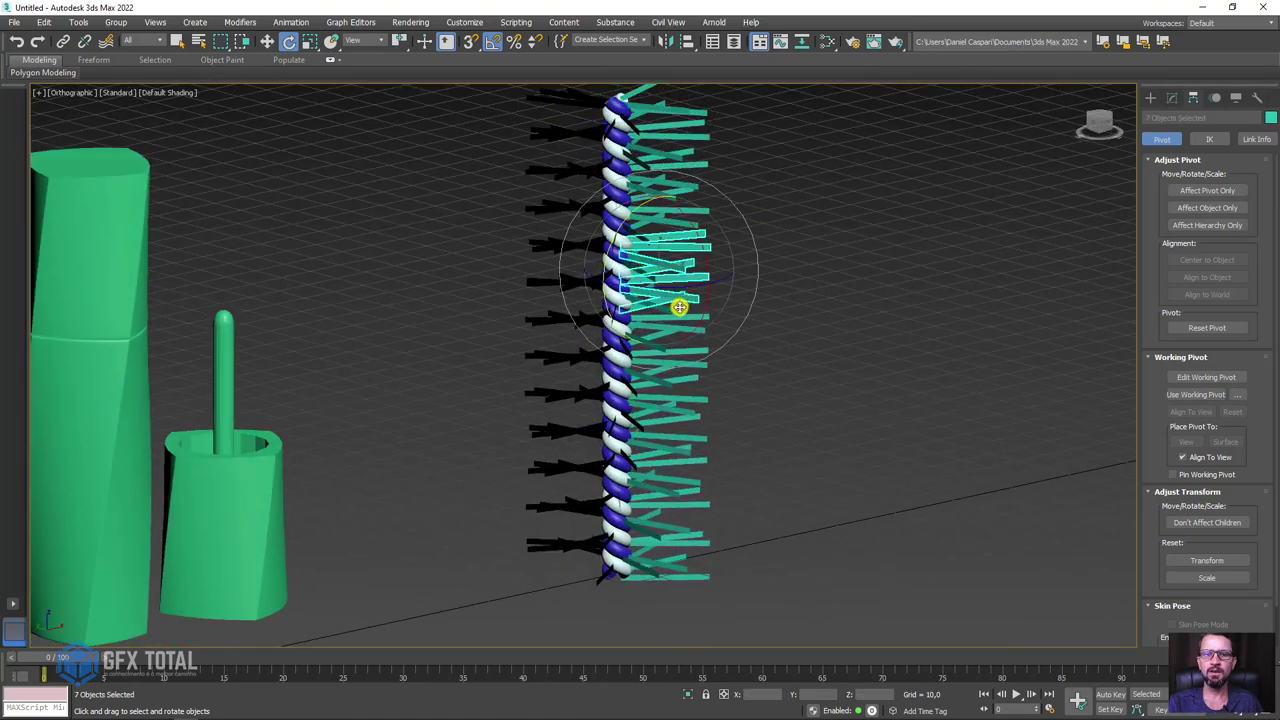
alt+middle_drag(680, 306, 729, 320)
scroll(700, 290, up, 3)
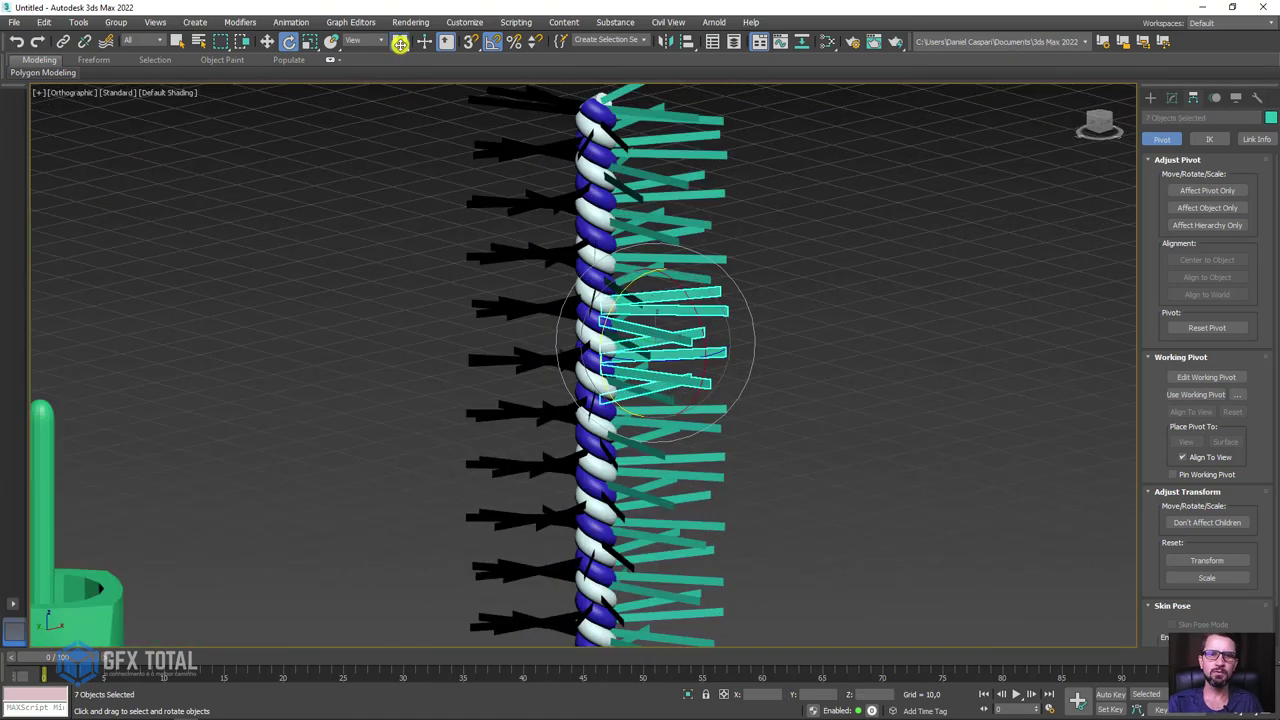
drag(399, 42, 399, 62)
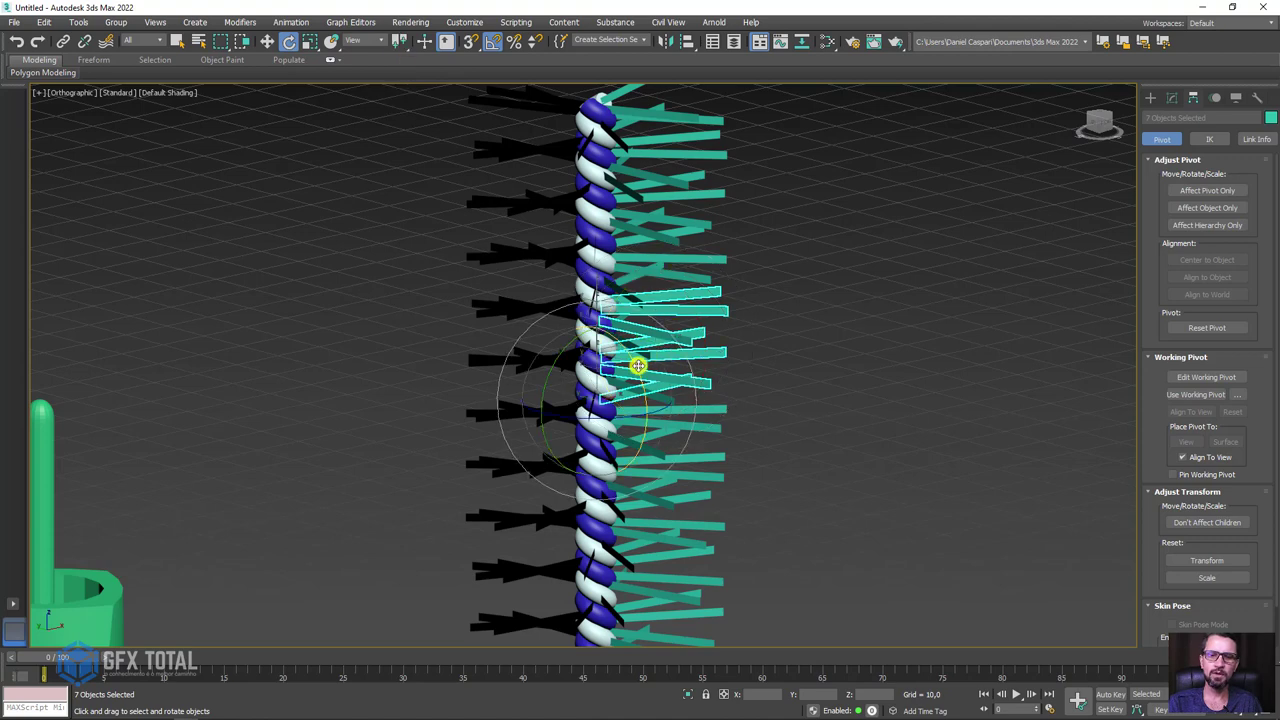
drag(638, 366, 495, 313)
ctrl+drag(513, 412, 513, 410)
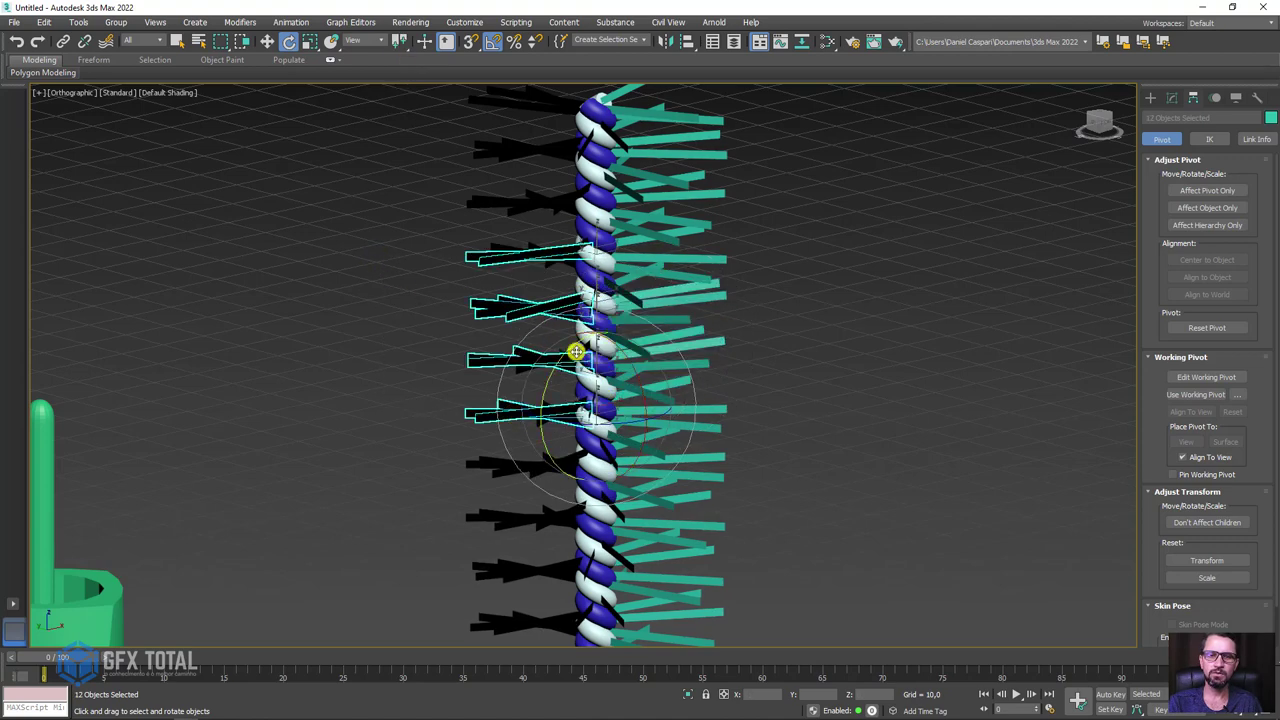
click(505, 366)
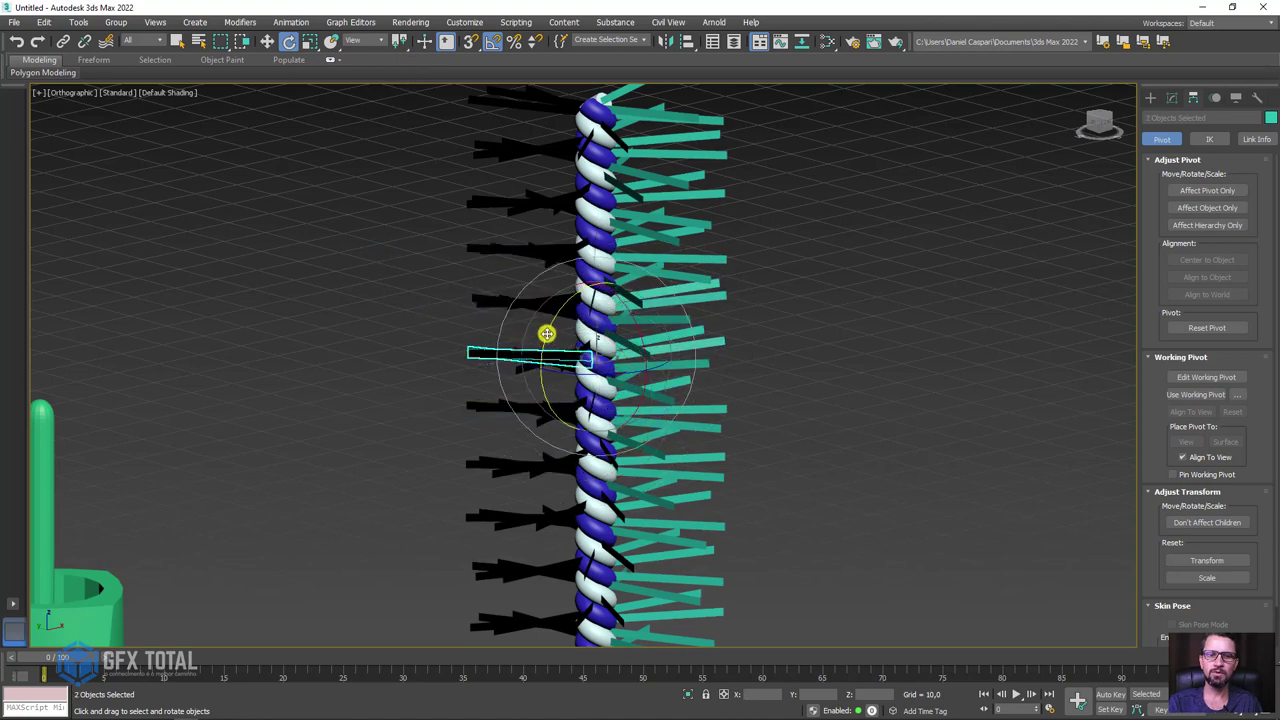
drag(546, 333, 546, 344)
Tilt a pair of teal blades by 15°
alt+middle_drag(570, 381, 763, 369)
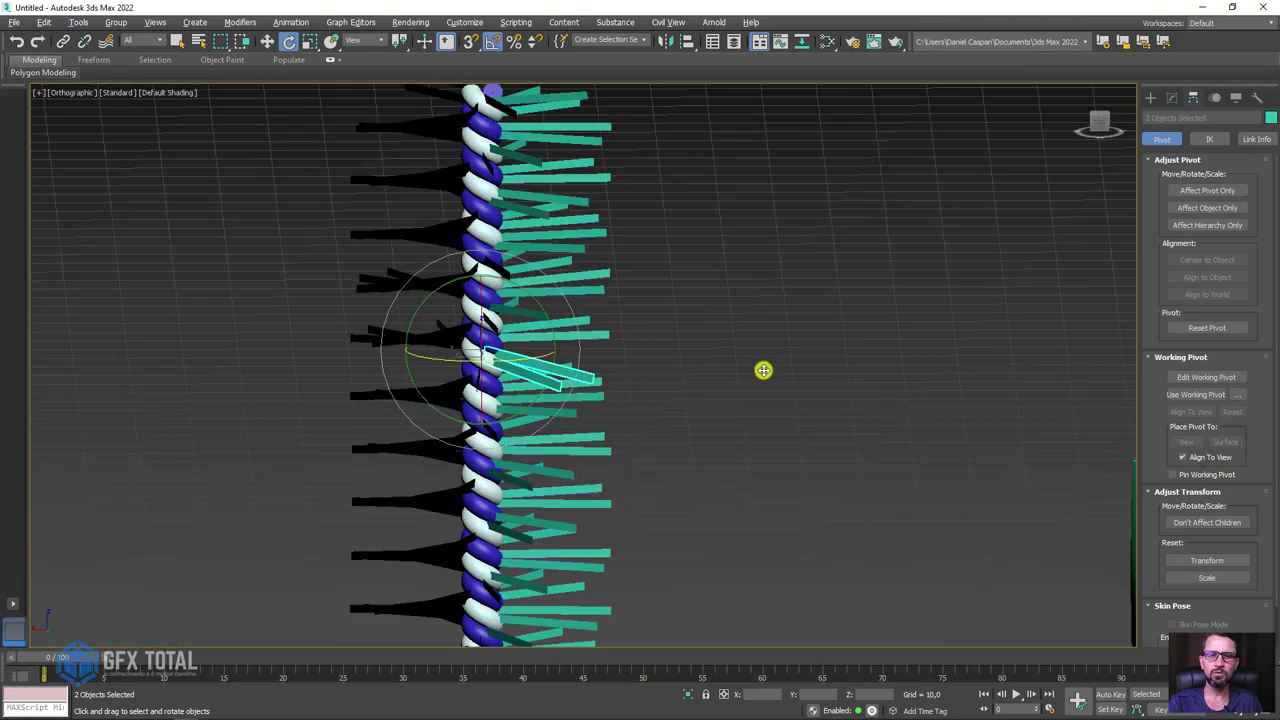
drag(686, 389, 617, 523)
mouse_move(667, 477)
alt+middle_down()
mouse_move(635, 319)
mouse_move(678, 360)
mouse_move(703, 329)
alt+middle_up()
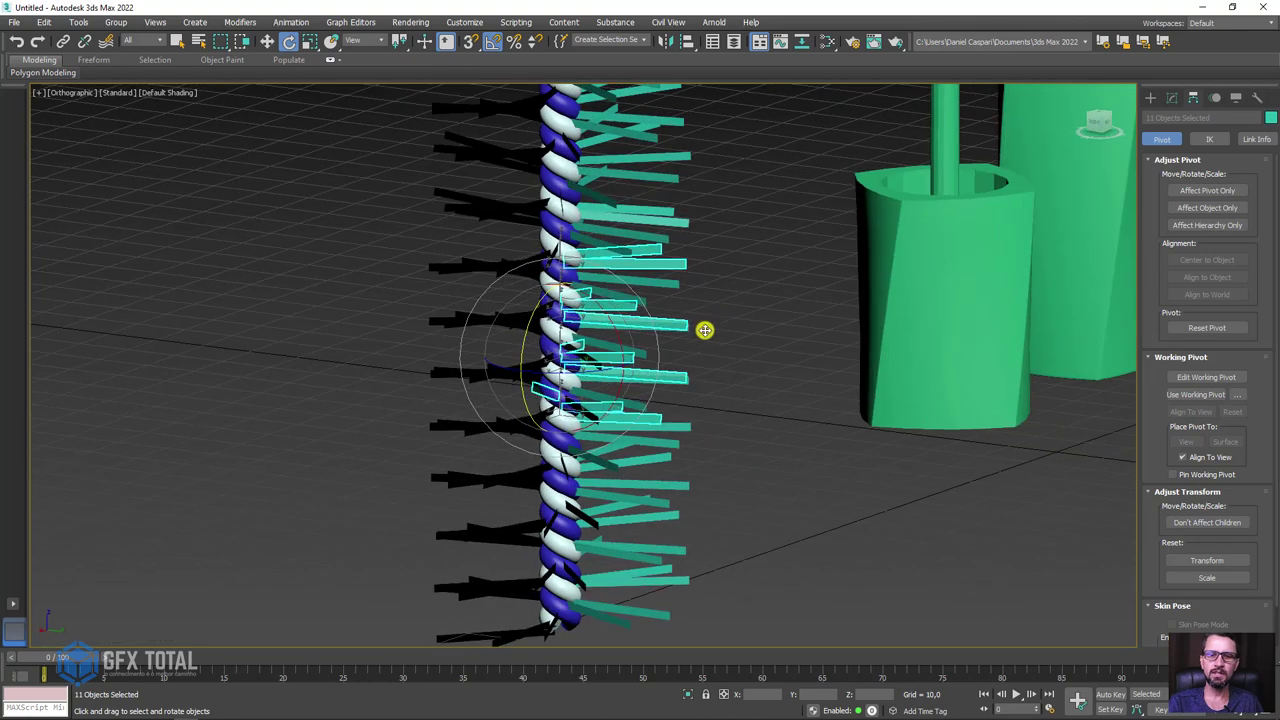
alt+drag(703, 329, 694, 417)
mouse_move(694, 417)
alt+middle_down()
mouse_move(579, 449)
mouse_move(711, 352)
alt+middle_up()
click(684, 374)
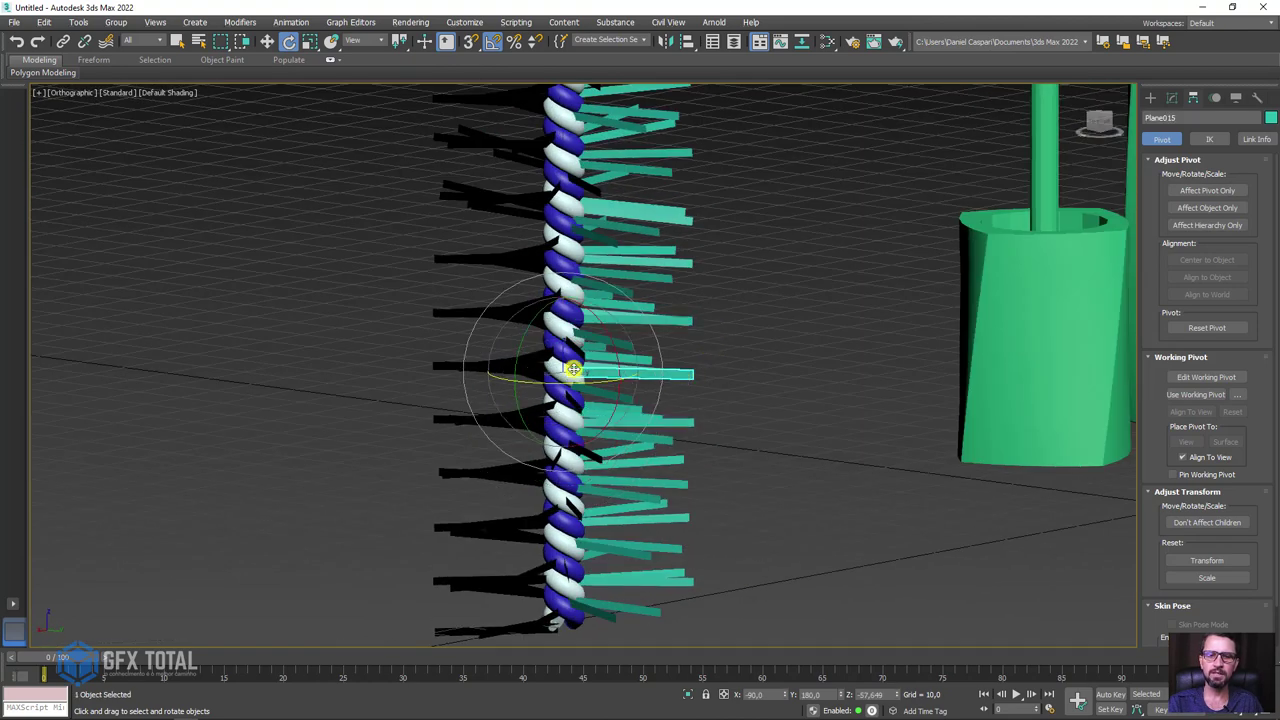
ctrl+click(500, 363)
alt+middle_drag(508, 366, 586, 383)
drag(583, 391, 583, 397)
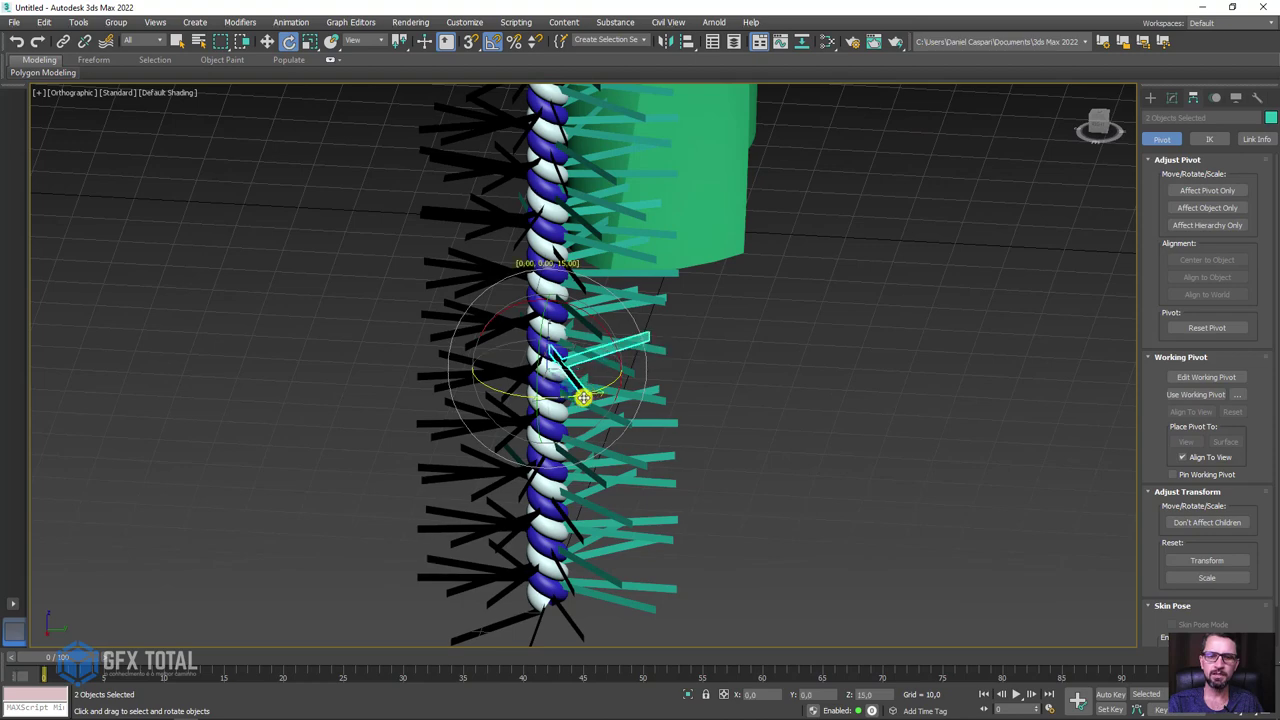
Rotate a few black blades by -10°
click(453, 323)
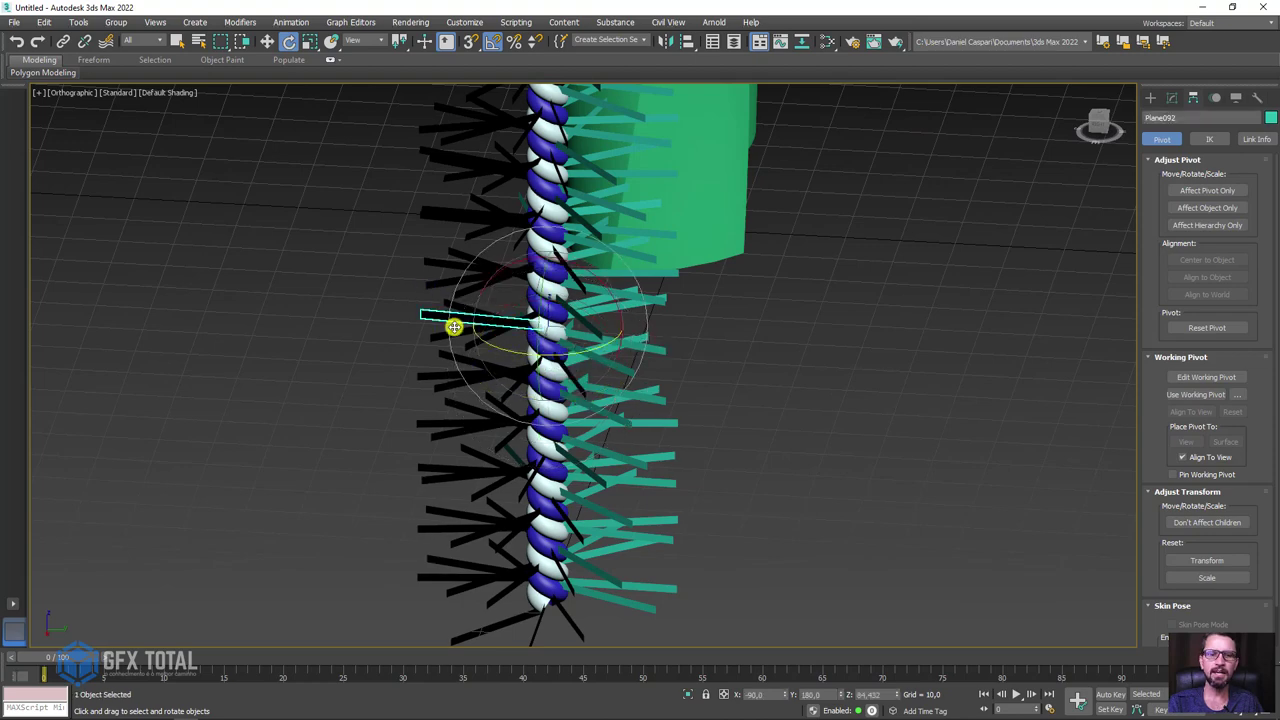
ctrl+click(497, 352)
scroll(466, 428, down, 5)
alt+middle_drag(420, 423, 466, 450)
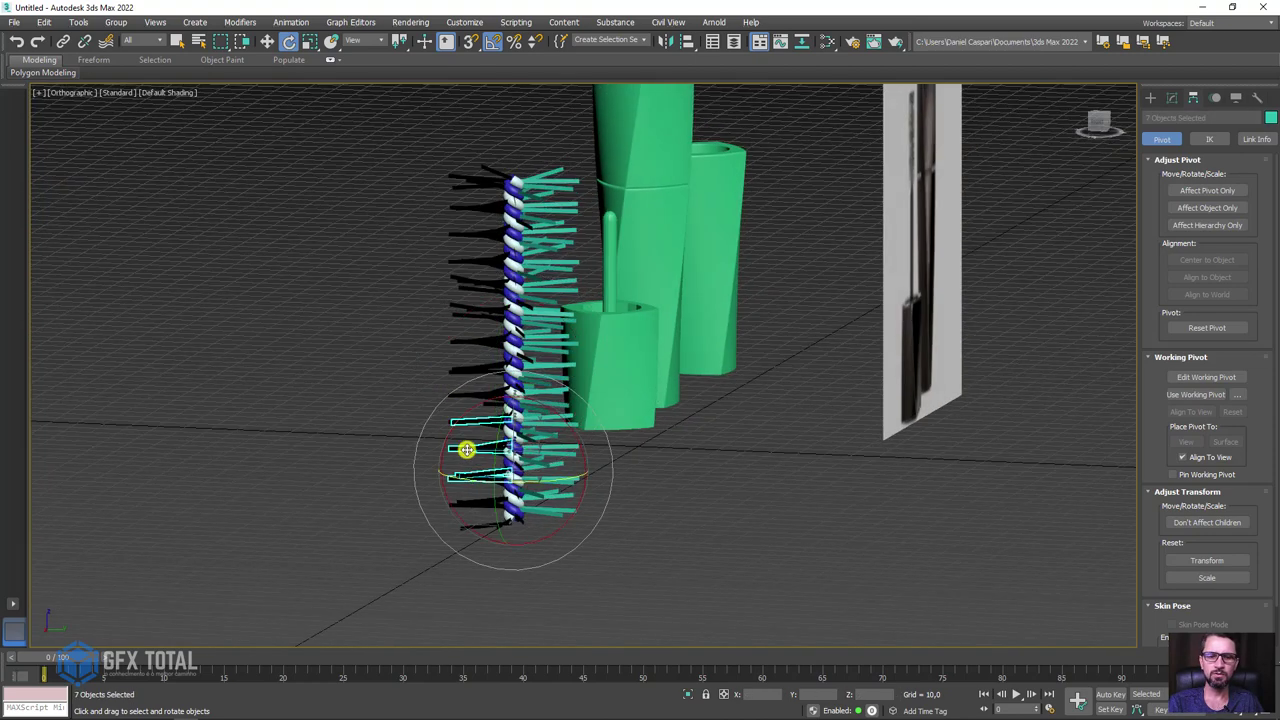
drag(465, 417, 473, 411)
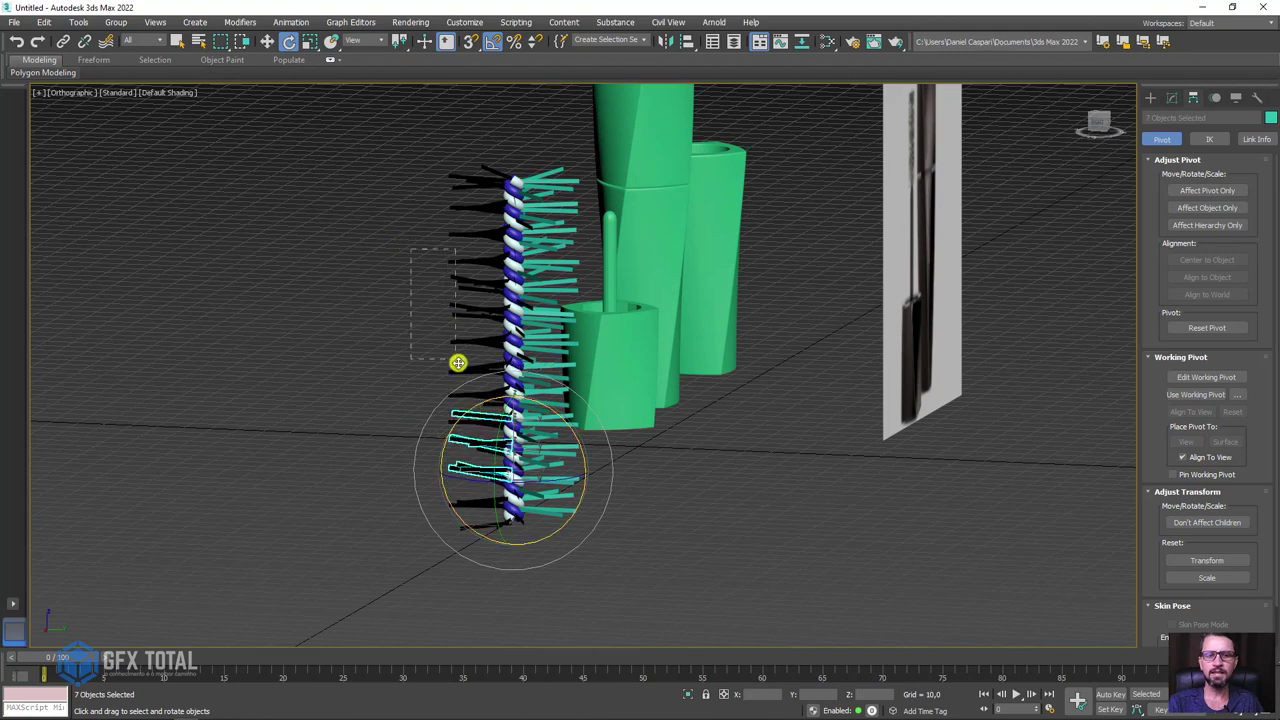
Tilt the upper blades -5° and the upper-right blades 10°, then deselect
drag(410, 248, 458, 362)
drag(430, 214, 467, 232)
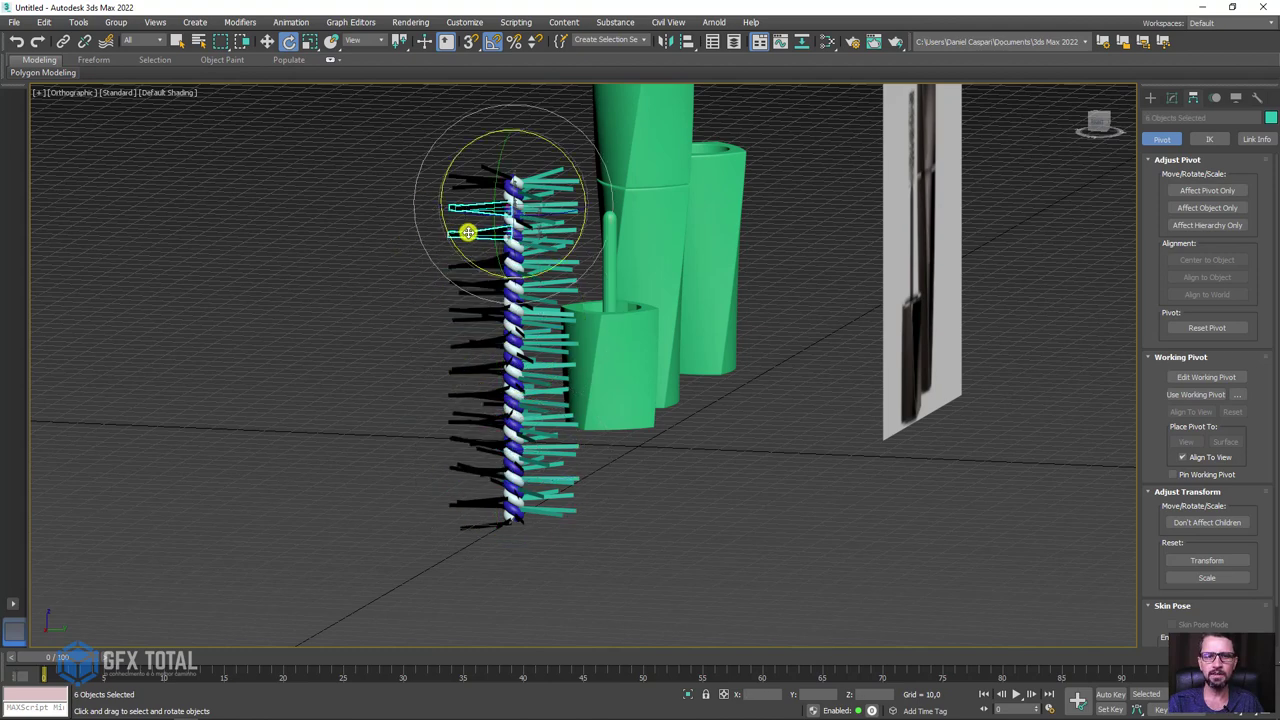
drag(454, 173, 454, 166)
alt+middle_drag(432, 260, 555, 240)
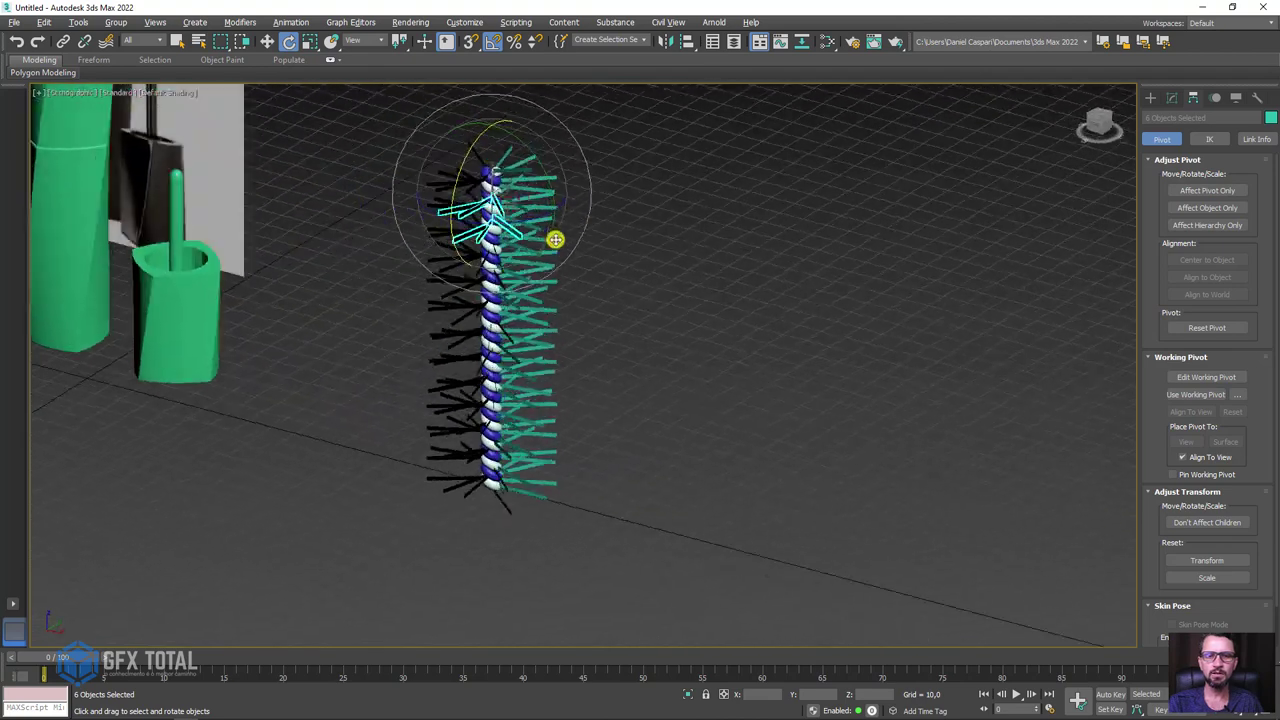
click(549, 211)
drag(557, 186, 548, 189)
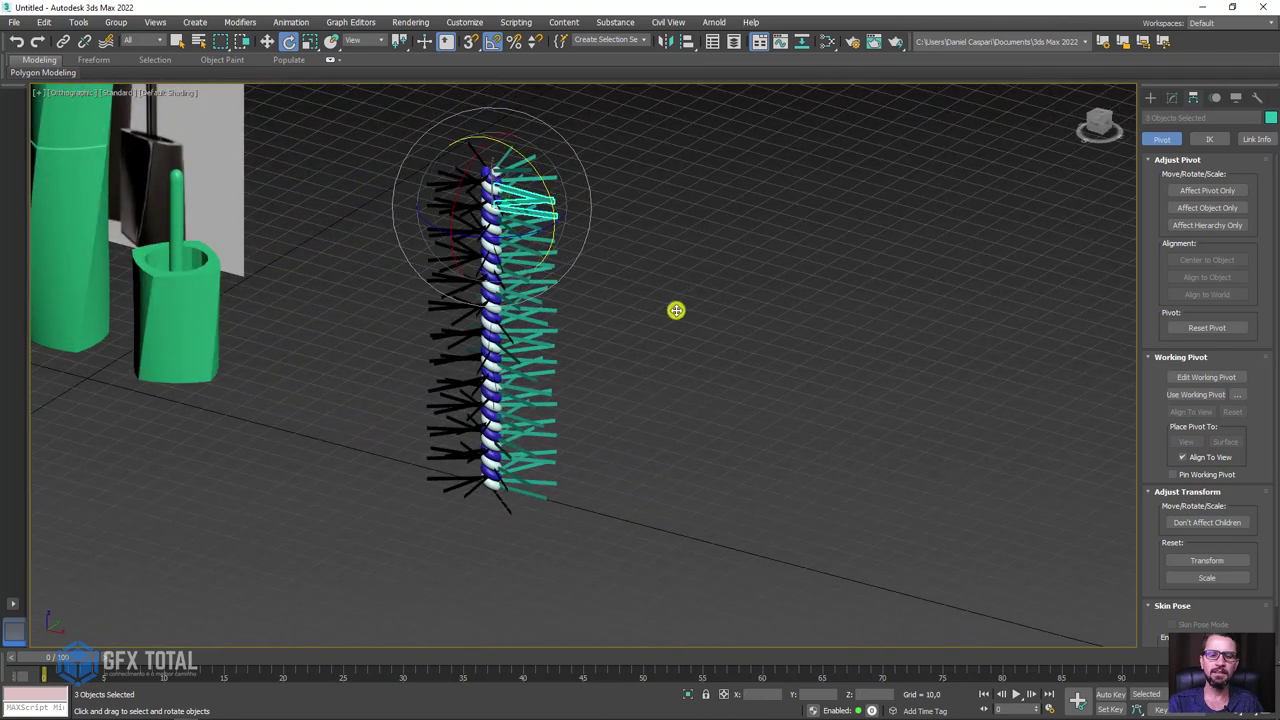
click(544, 390)
click(694, 357)
alt+middle_drag(694, 357, 693, 313)
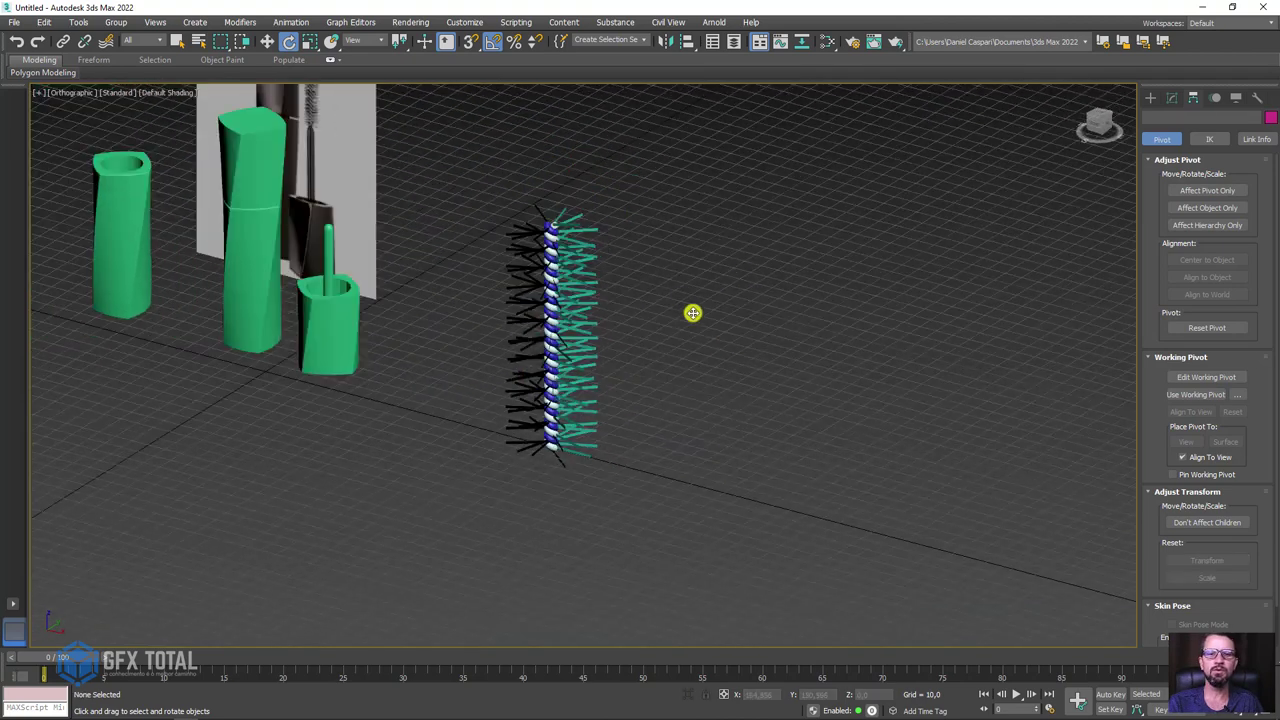
Select all the bristle blades and isolate them in the viewport
drag(474, 491, 476, 490)
key(z)
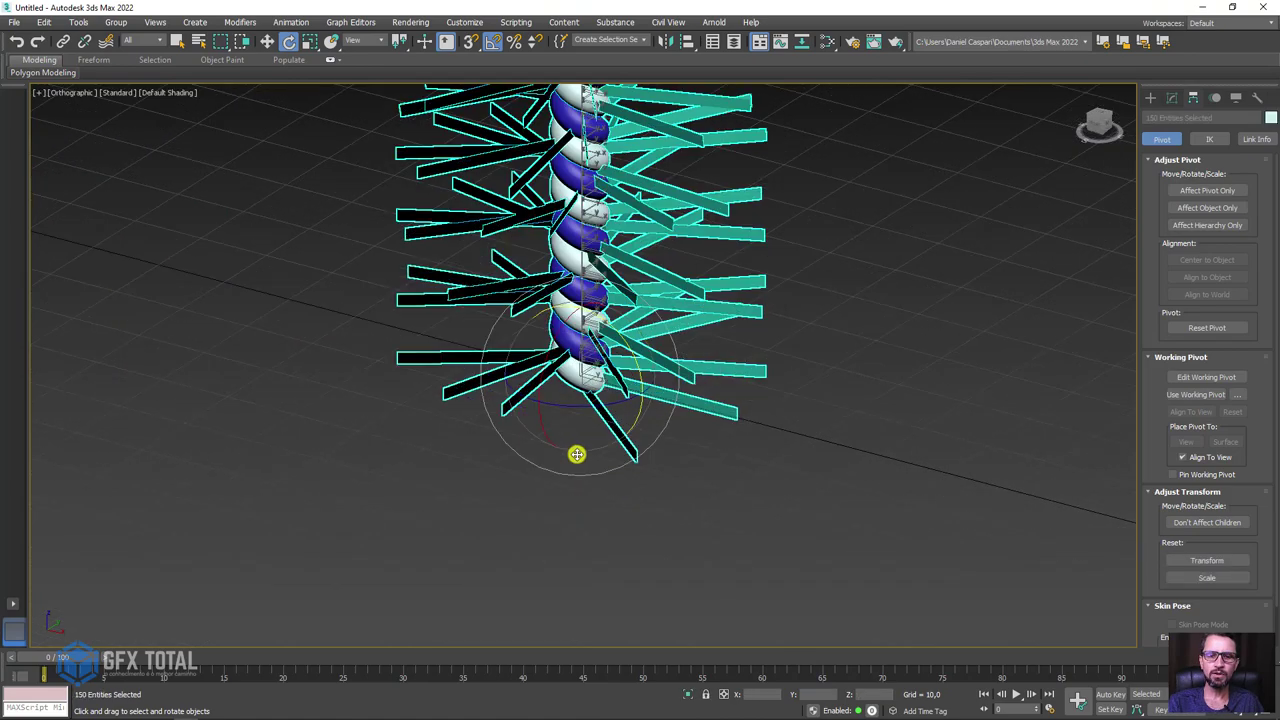
mouse_move(556, 351)
alt+middle_down()
mouse_move(551, 317)
mouse_move(571, 391)
mouse_move(597, 387)
alt+middle_up()
scroll(713, 503, down, 5)
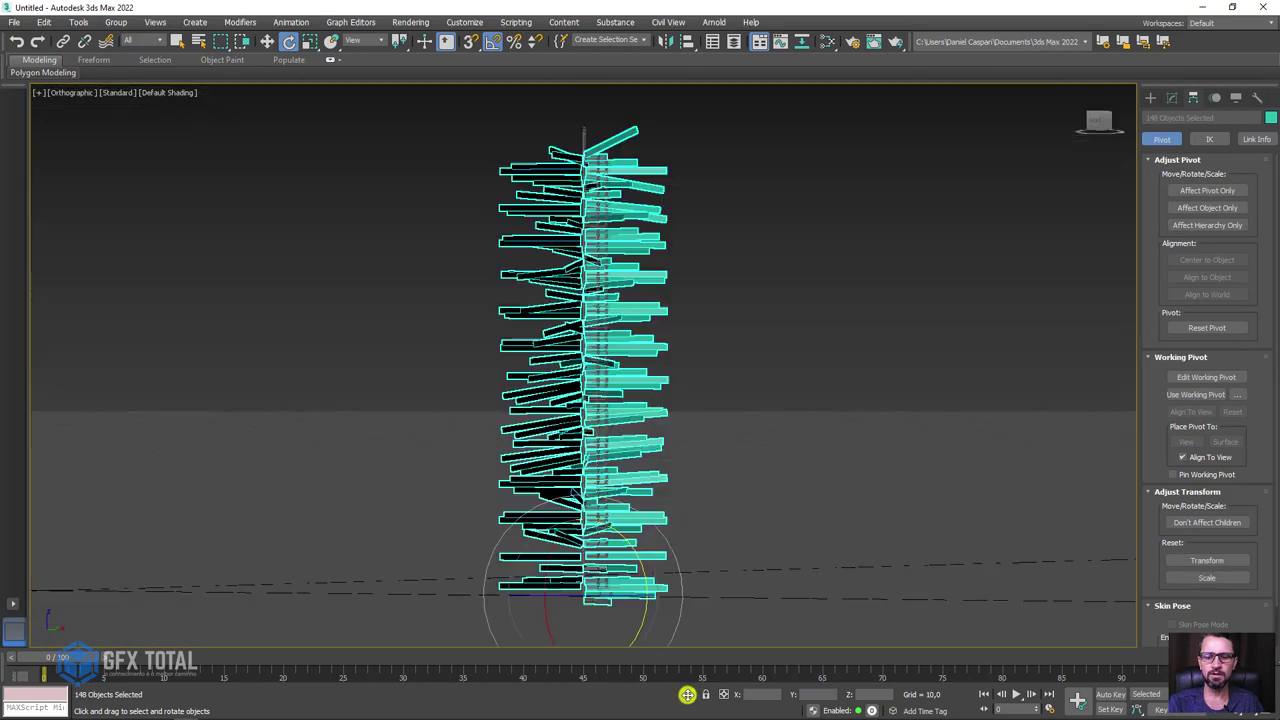
scroll(700, 471, down, 2)
mouse_move(700, 471)
alt+middle_down()
mouse_move(734, 546)
mouse_move(776, 434)
alt+middle_up()
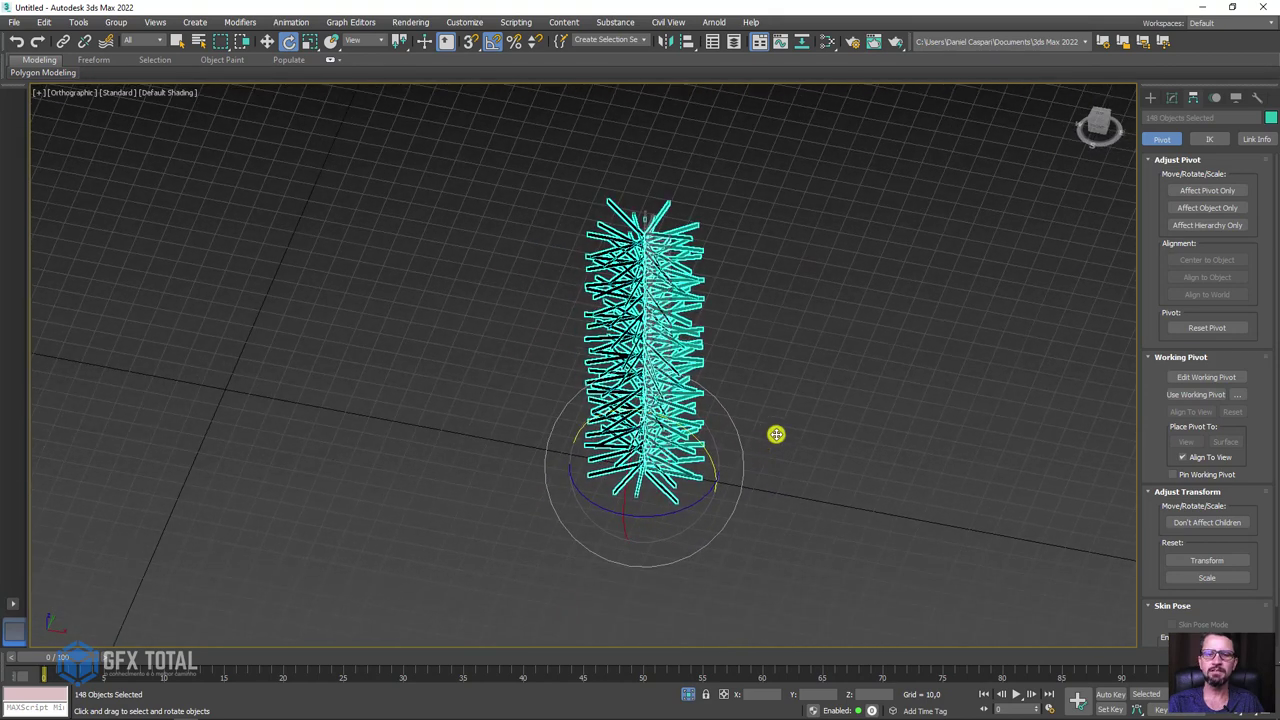
Convert all the blades to Editable Poly
right_click(660, 251)
mouse_move(700, 386)
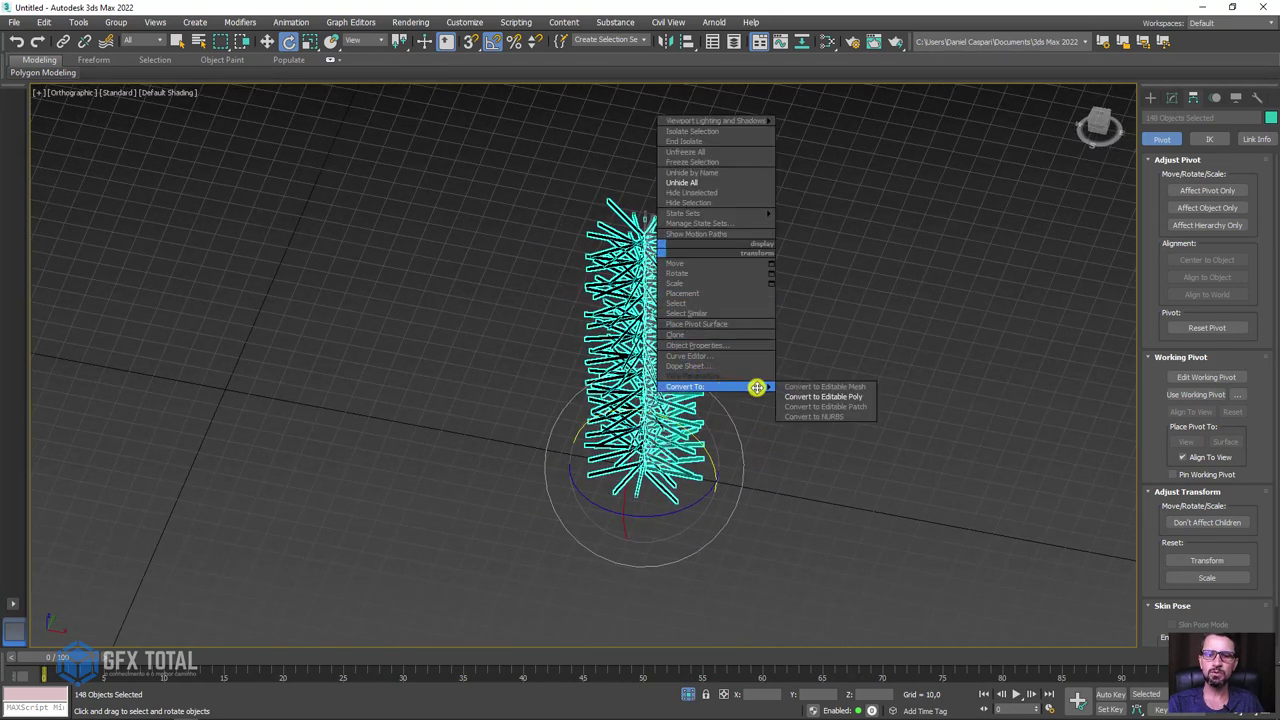
click(832, 397)
click(864, 439)
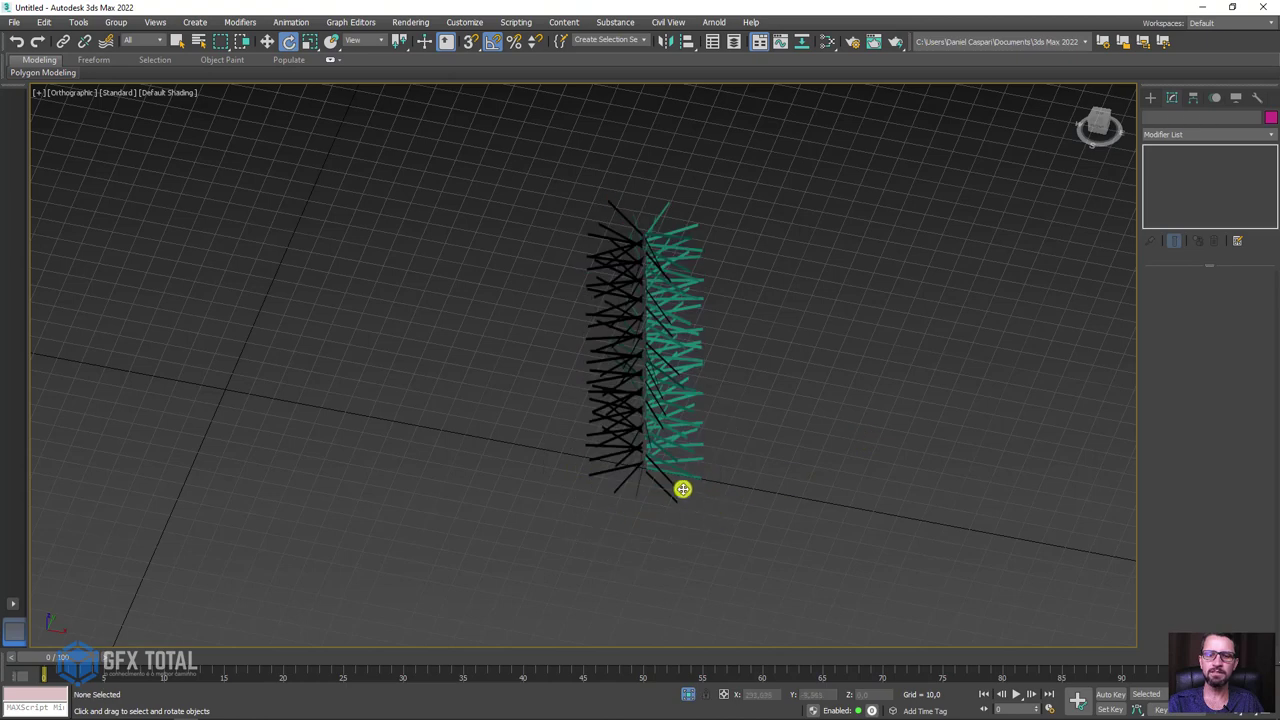
Attach every bristle plane to one blade via the Attach List, selecting all entries
click(667, 492)
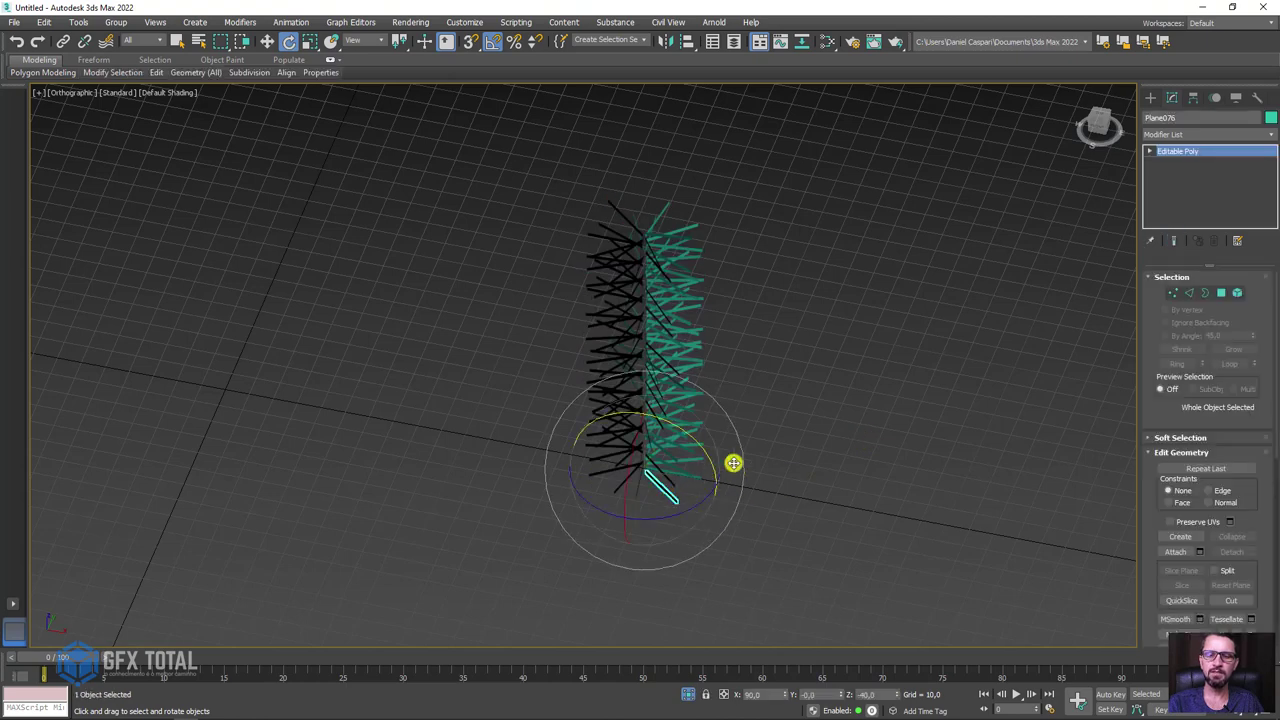
click(1200, 551)
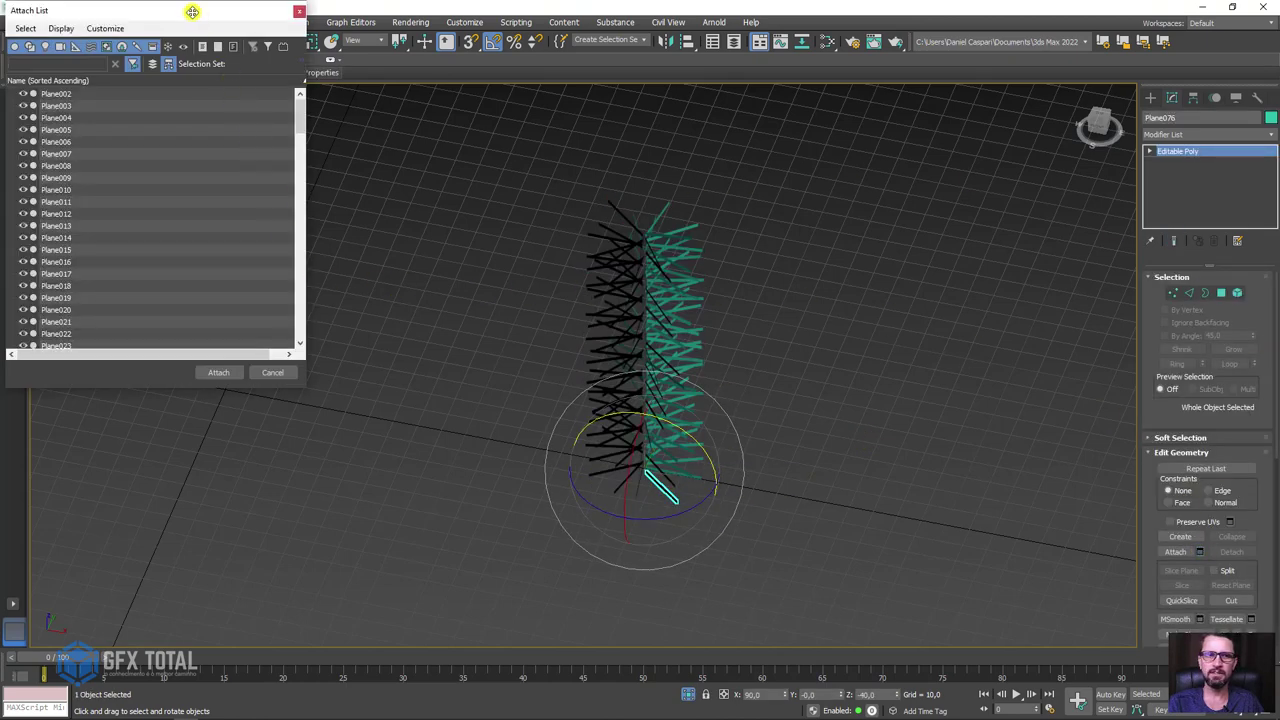
drag(192, 12, 346, 109)
click(220, 216)
key(ctrl+a)
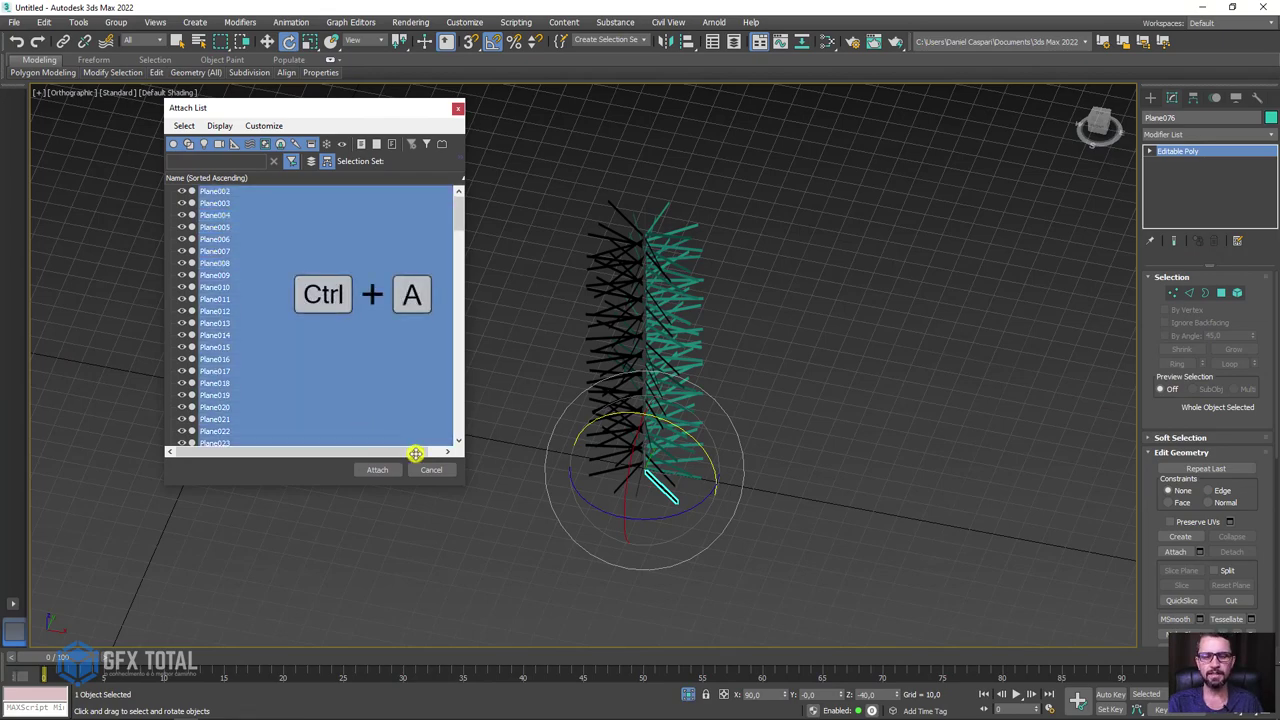
click(377, 470)
mouse_move(777, 497)
alt+middle_down()
mouse_move(740, 417)
mouse_move(829, 477)
mouse_move(900, 420)
alt+middle_up()
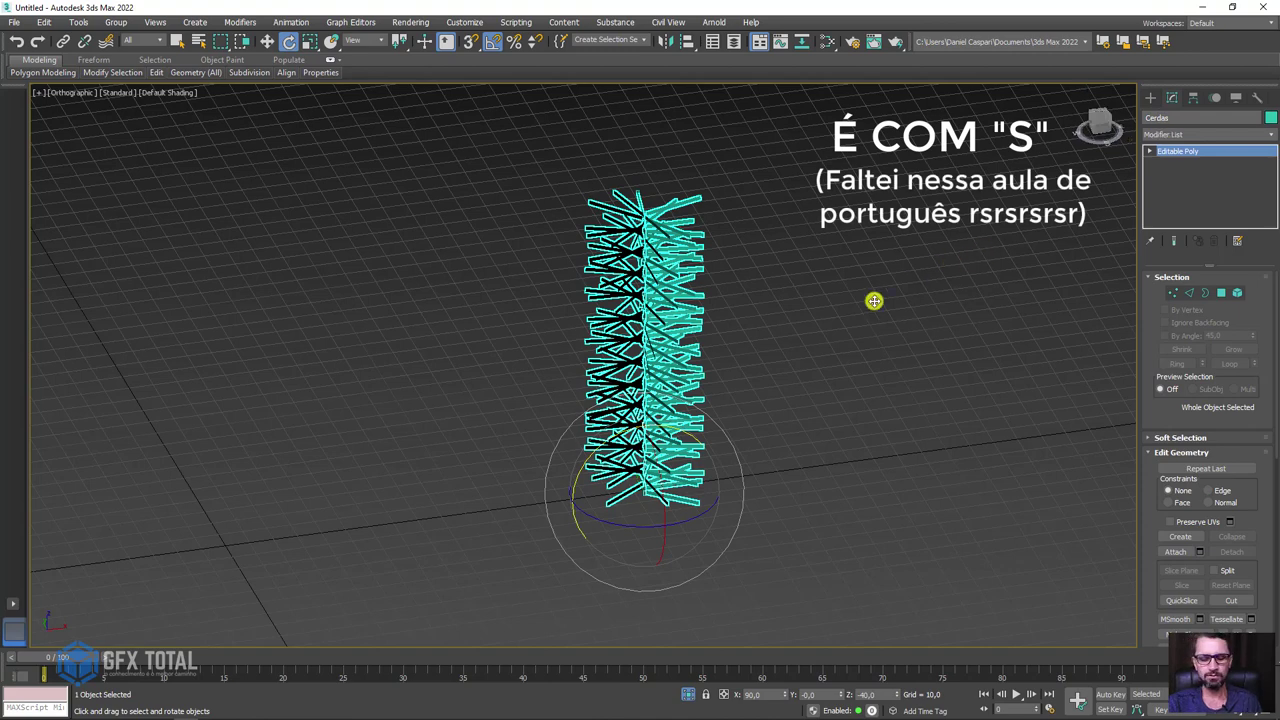
alt+middle_drag(874, 301, 814, 314)
In Perspective, unhide the hidden objects and select the bristles with the spiral core
key(p)
click(677, 692)
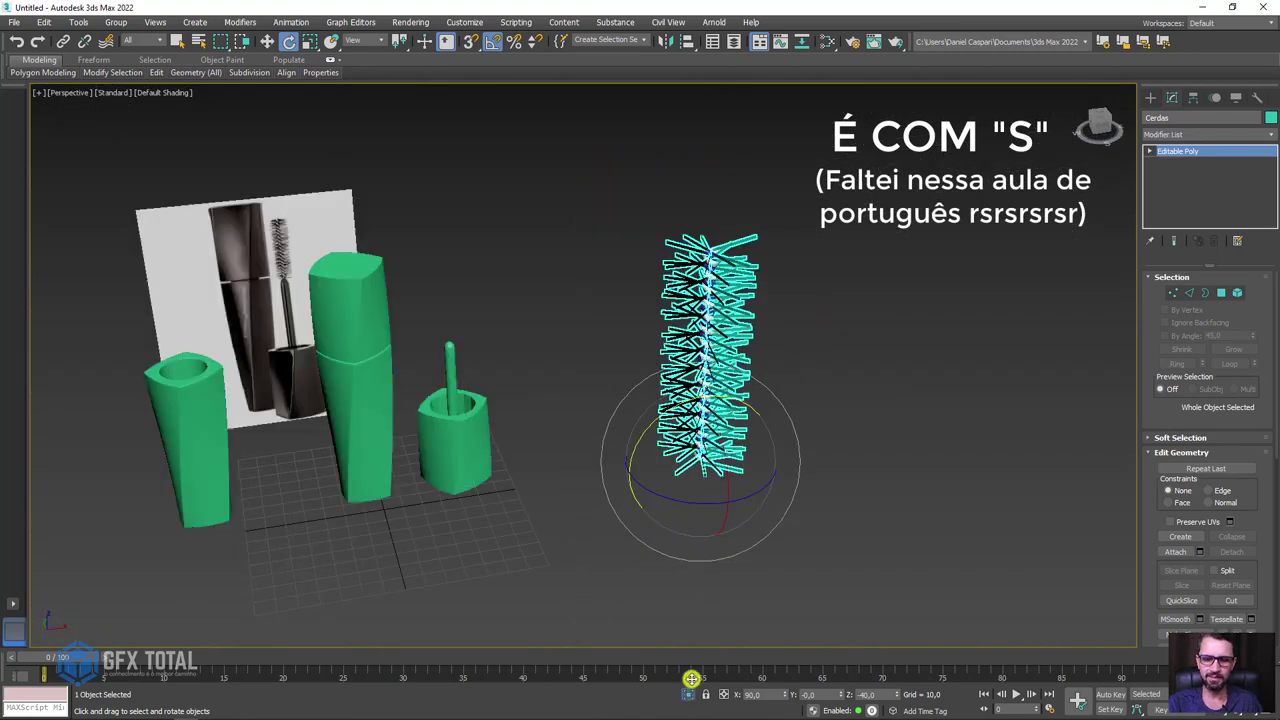
scroll(743, 480, up, 3)
scroll(800, 485, down, 5)
alt+middle_drag(795, 469, 798, 317)
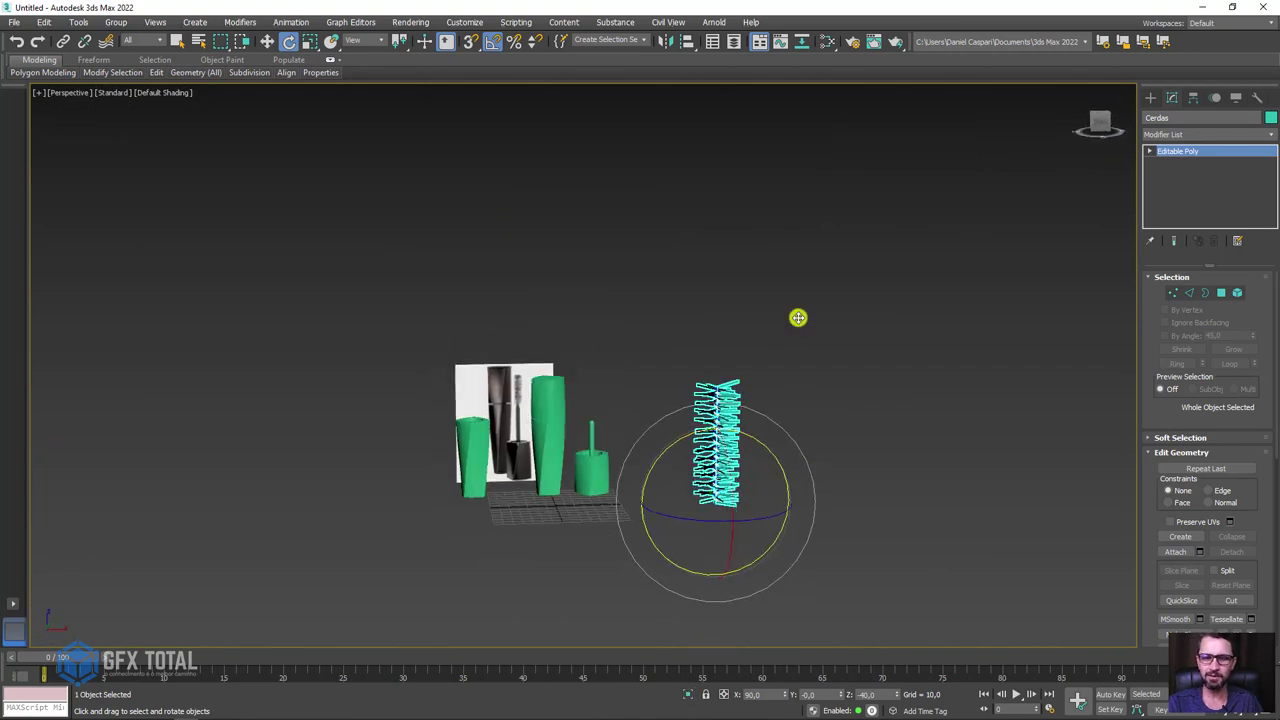
click(723, 466)
Move the bristles up above the small green bottle
scroll(723, 466, up, 2)
scroll(726, 466, up, 3)
key(w)
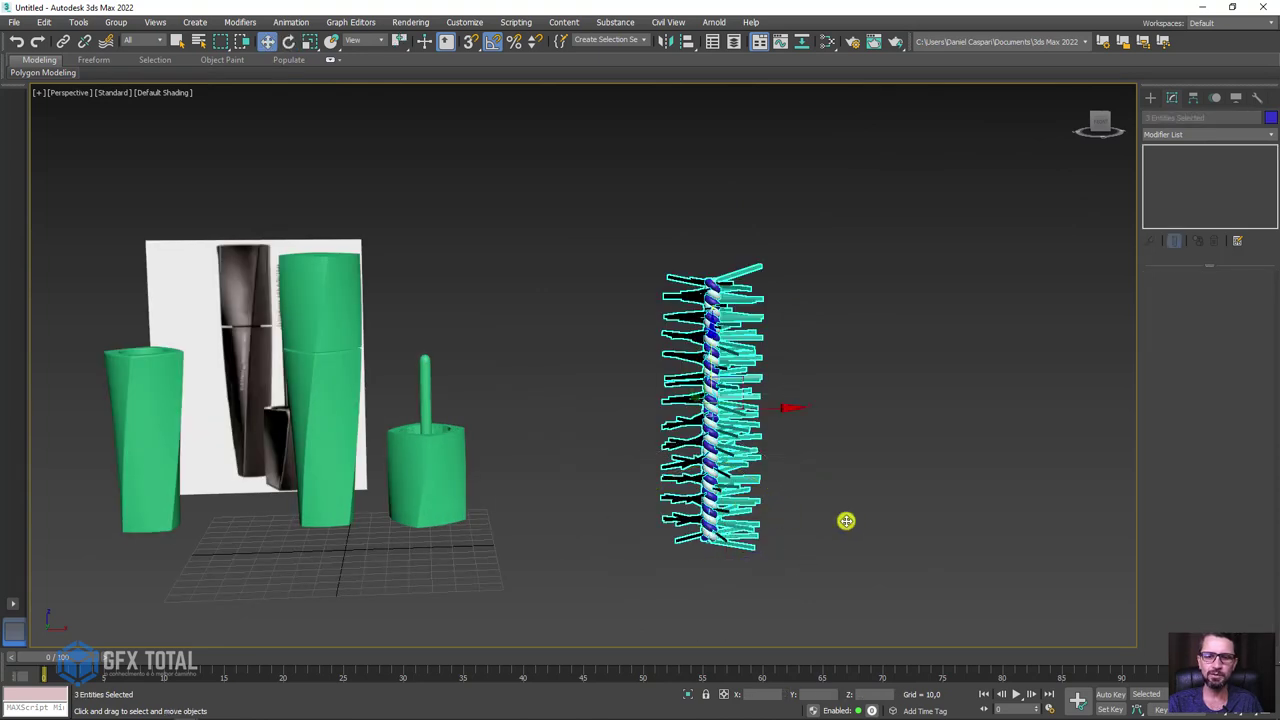
scroll(814, 507, down, 1)
alt+middle_drag(814, 507, 833, 500)
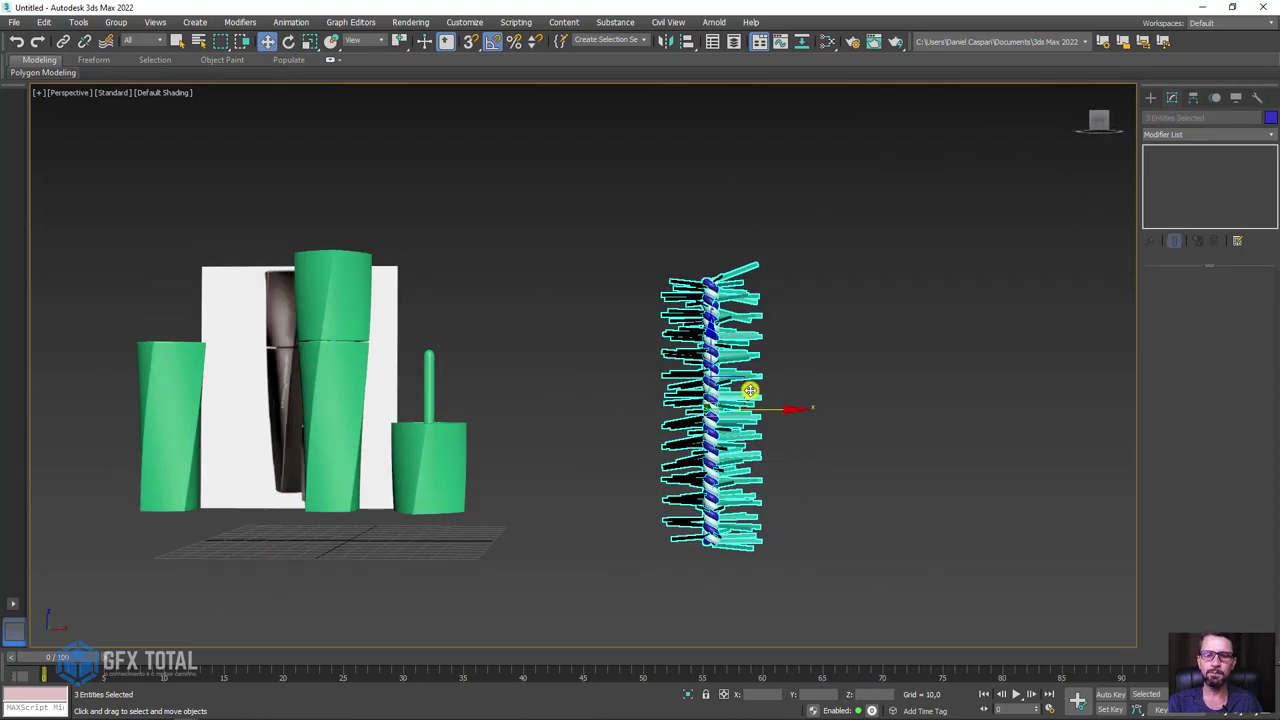
mouse_move(741, 380)
mouse_down()
mouse_move(460, 177)
mouse_move(459, 205)
mouse_up()
mouse_move(459, 205)
alt+middle_down()
mouse_move(457, 346)
mouse_move(581, 343)
alt+middle_up()
Scale the bristles down and lower them onto the green handle stem
key(r)
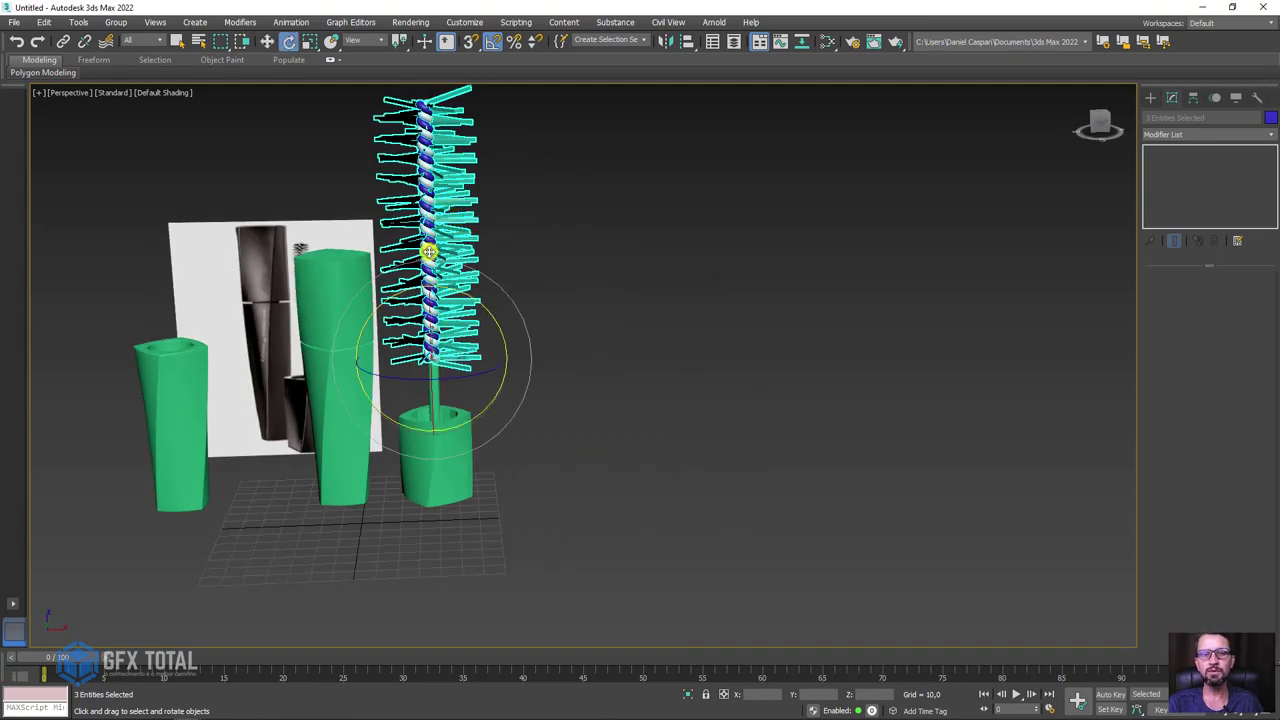
drag(414, 223, 437, 366)
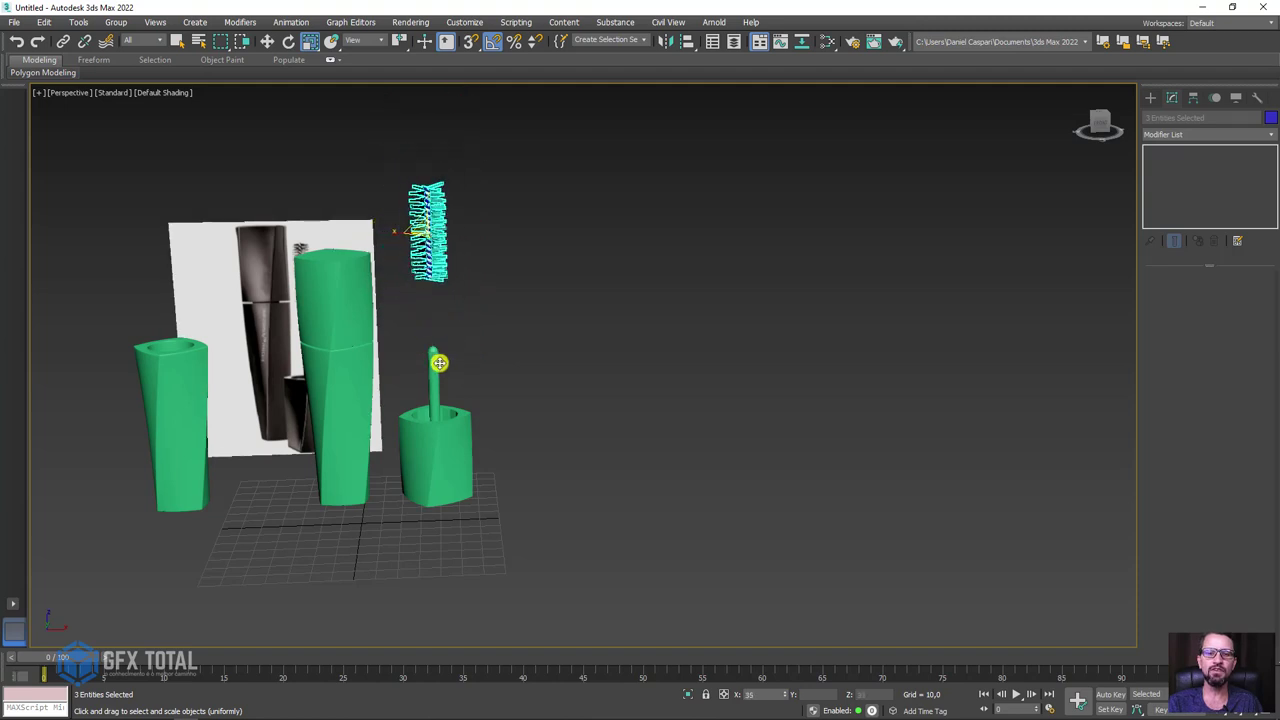
key(w)
drag(428, 171, 431, 237)
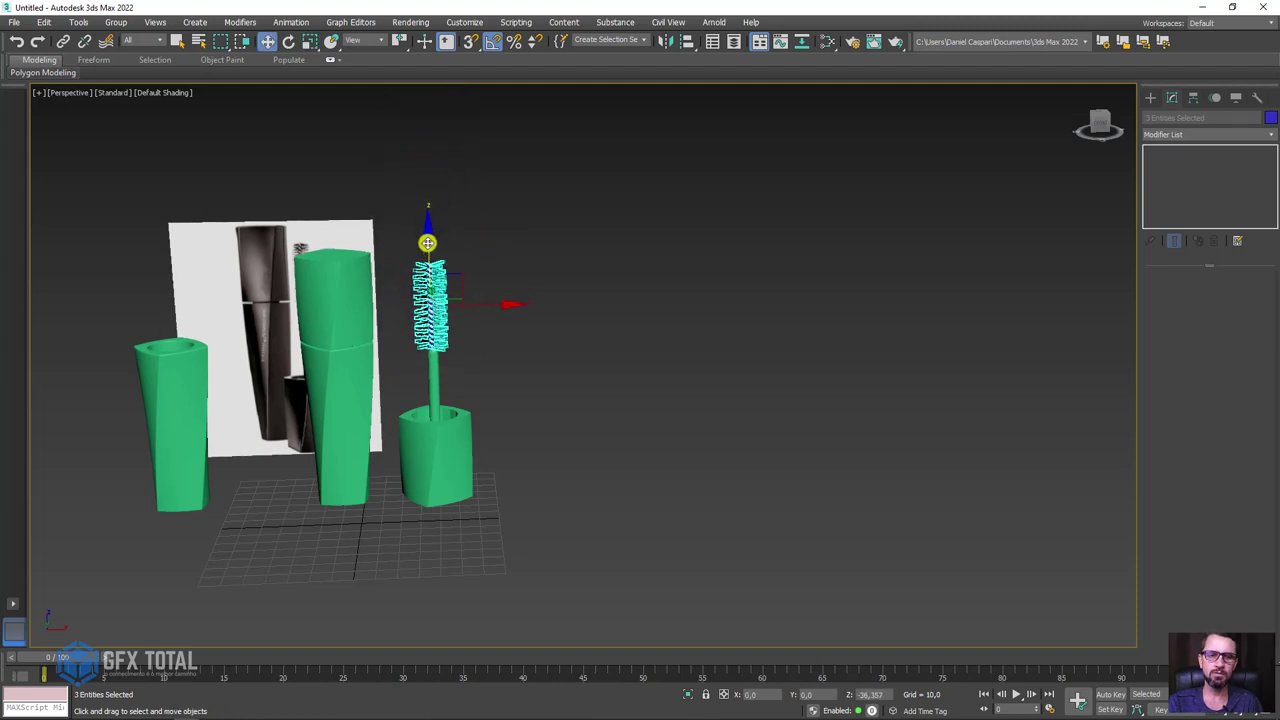
key(f)
scroll(708, 254, up, 3)
Shrink the bristles slightly more and place them over the reference brush
key(e)
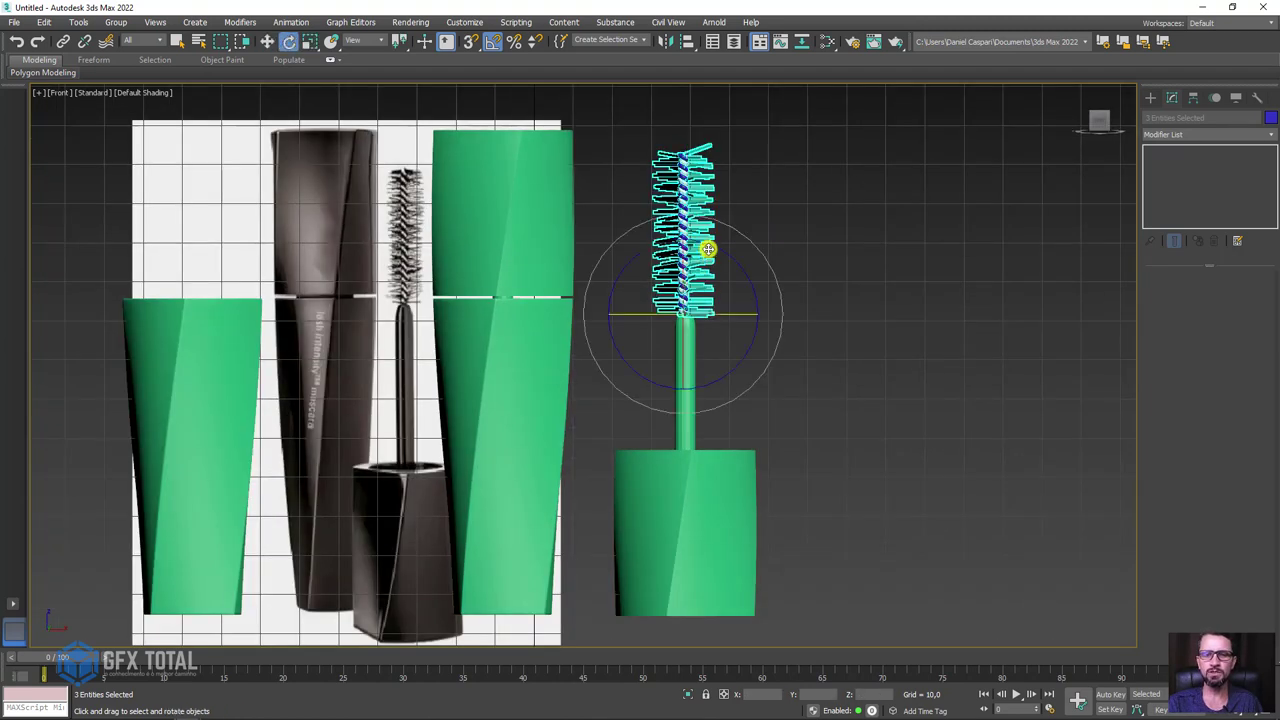
key(r)
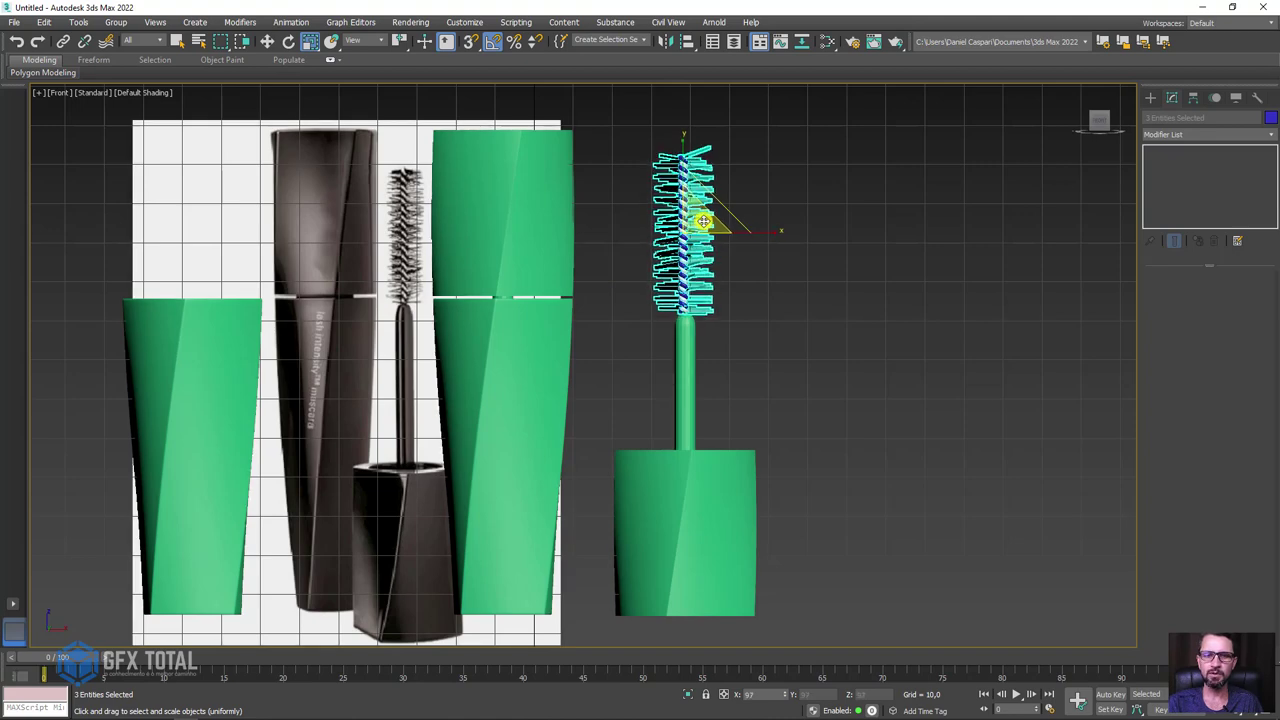
drag(697, 219, 433, 201)
key(w)
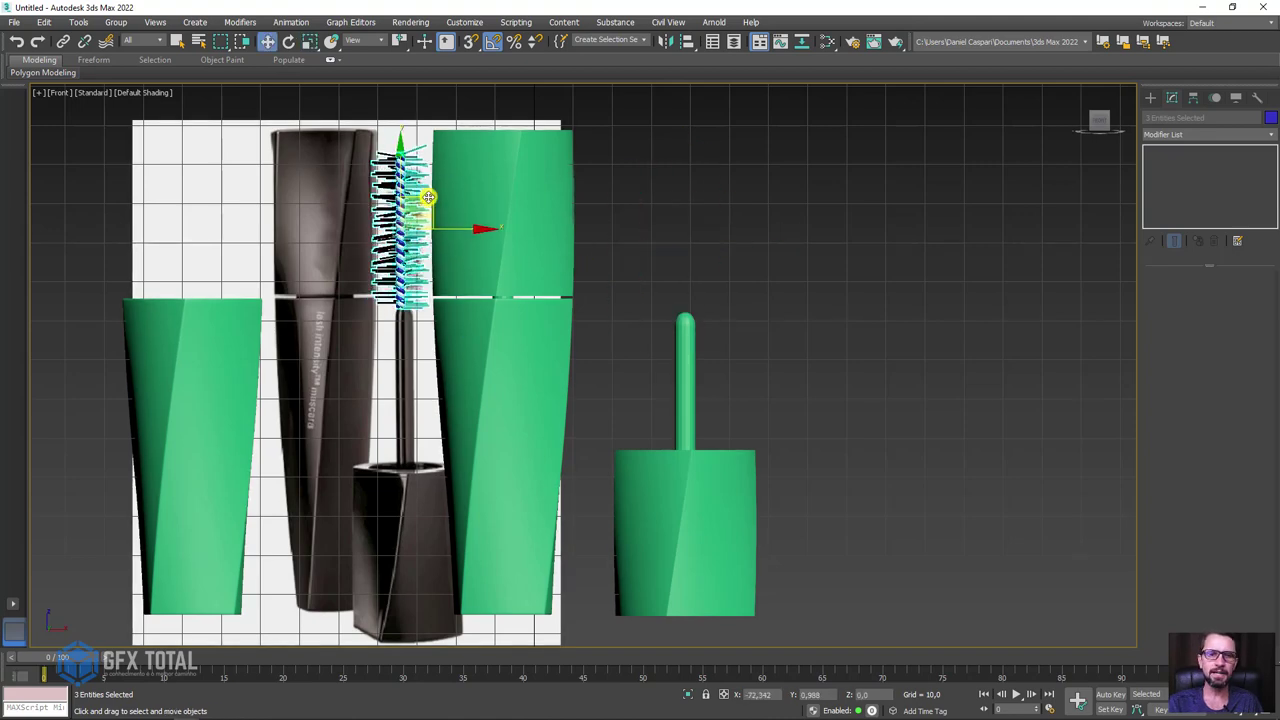
scroll(433, 201, up, 3)
alt+middle_drag(433, 201, 494, 316)
Narrow the bristles with non-uniform scale and align them sideways in Front view
key(r)
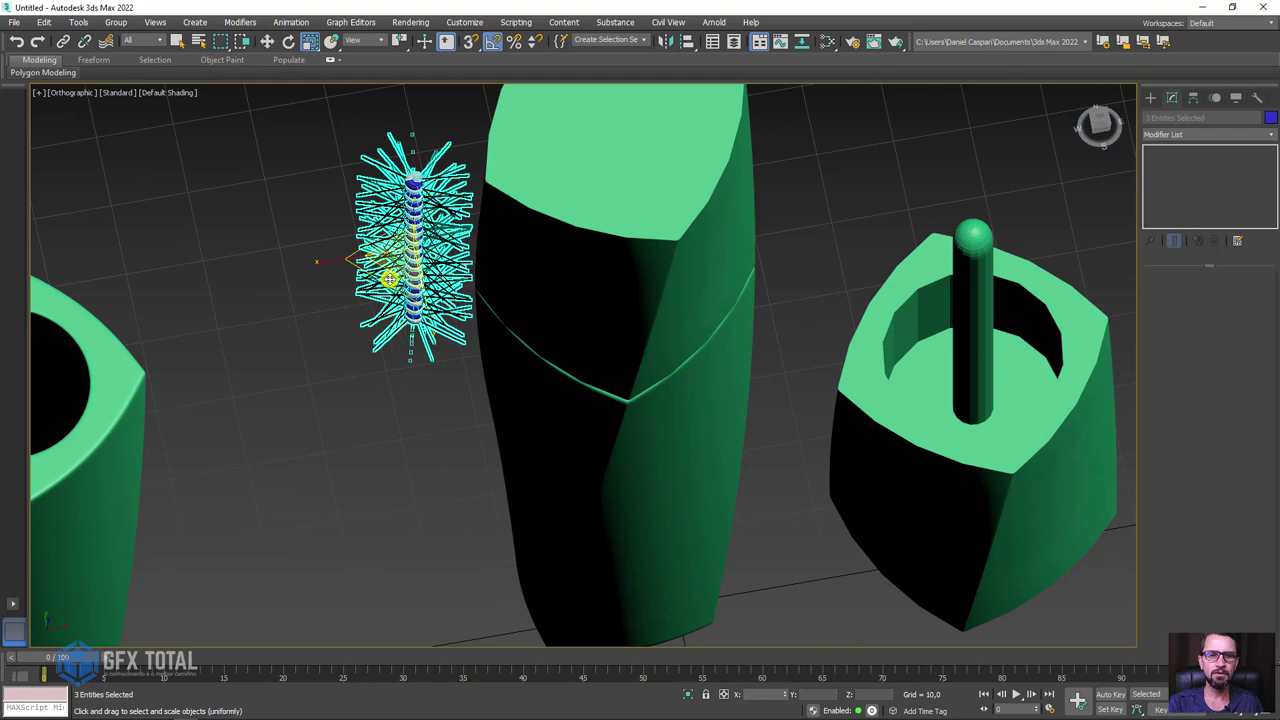
drag(380, 277, 385, 277)
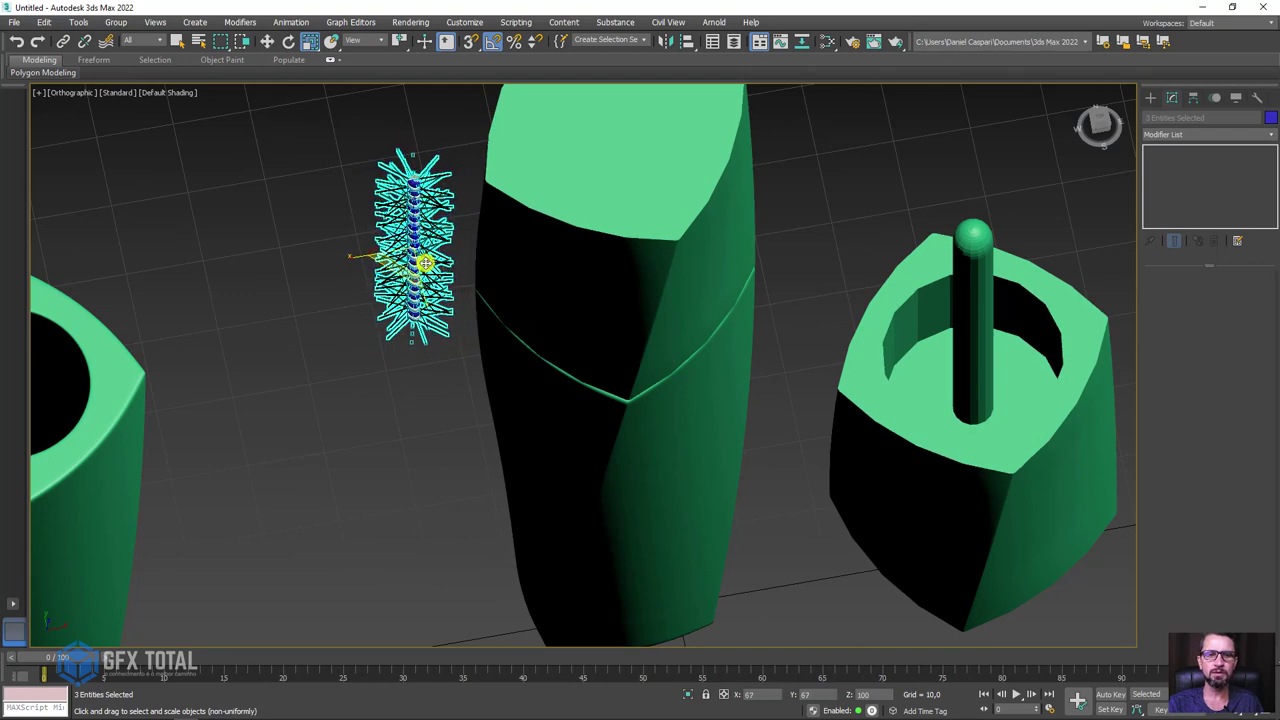
alt+middle_drag(428, 257, 420, 234)
key(f)
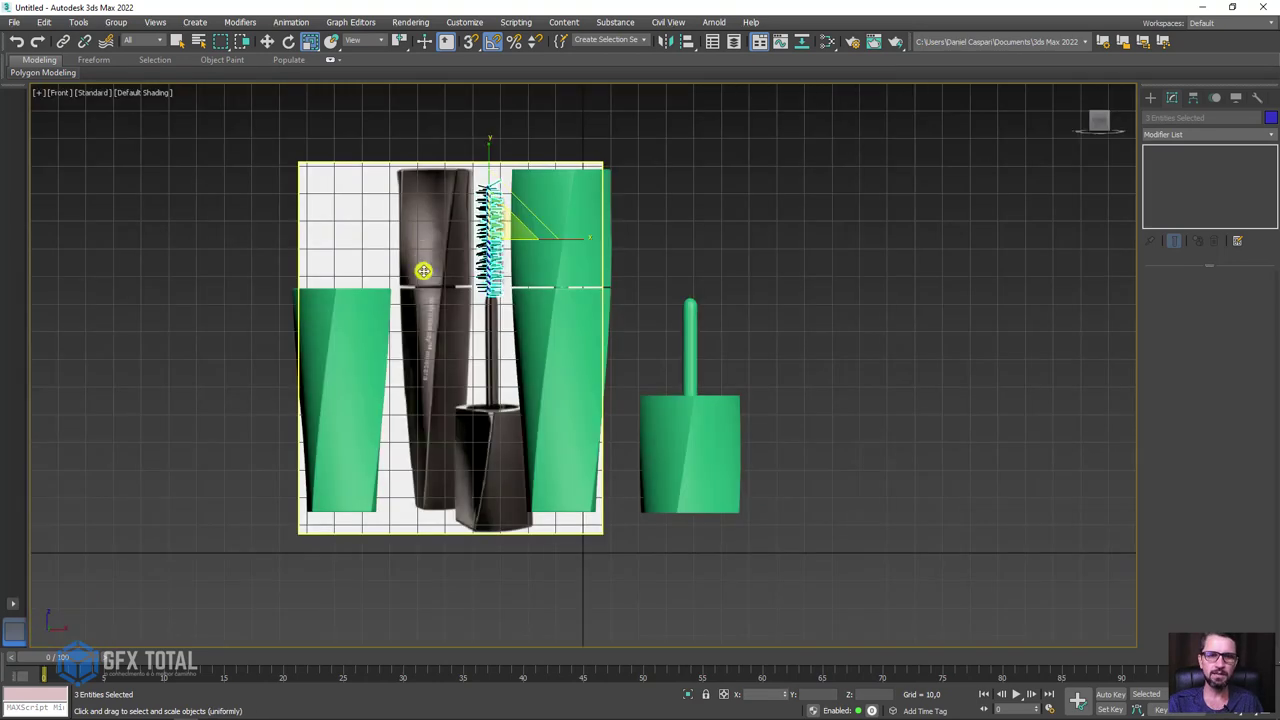
scroll(586, 214, up, 3)
scroll(586, 208, up, 3)
key(w)
drag(581, 202, 992, 205)
Select both helix cores and widen their coils with non-uniform scale
scroll(576, 205, down, 2)
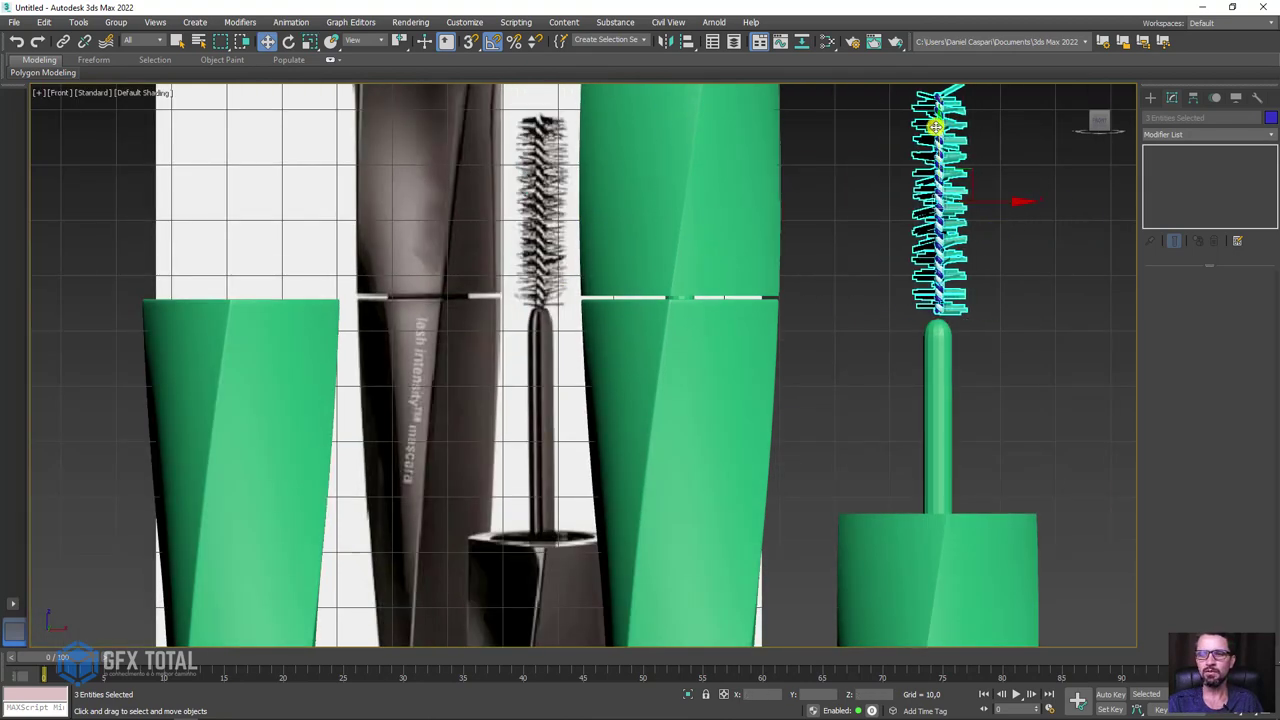
scroll(966, 247, up, 2)
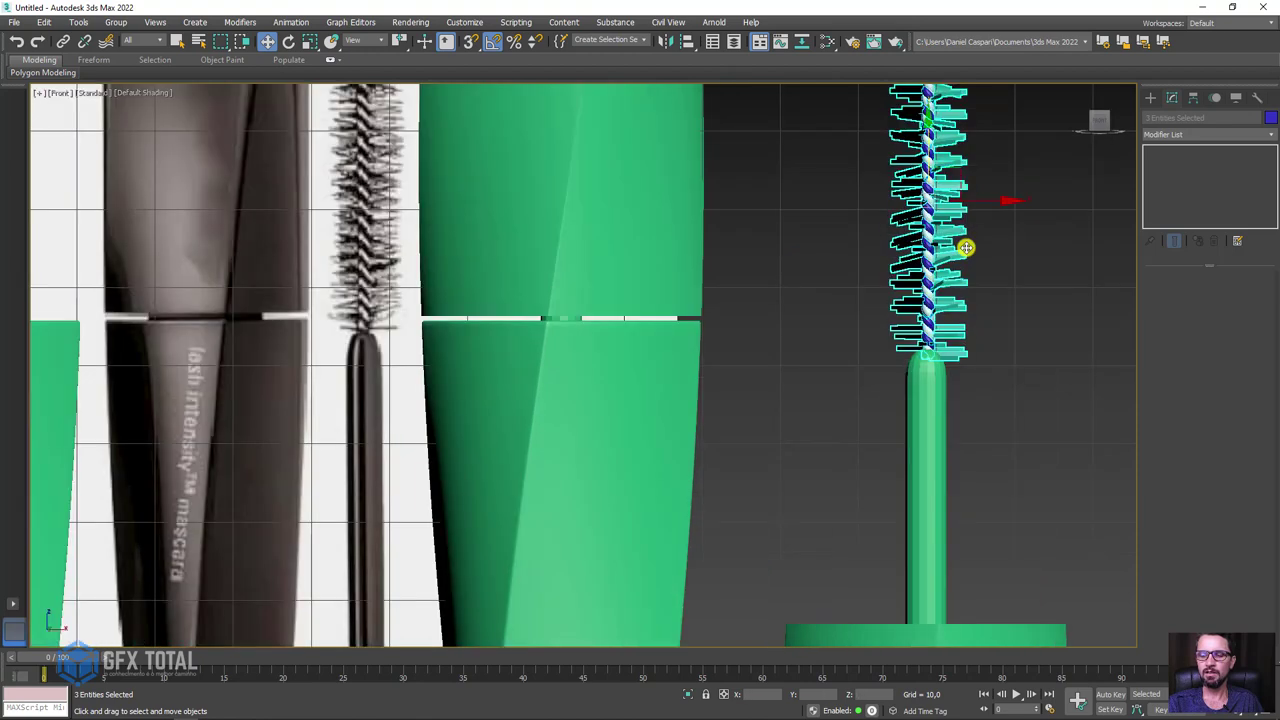
scroll(981, 203, up, 2)
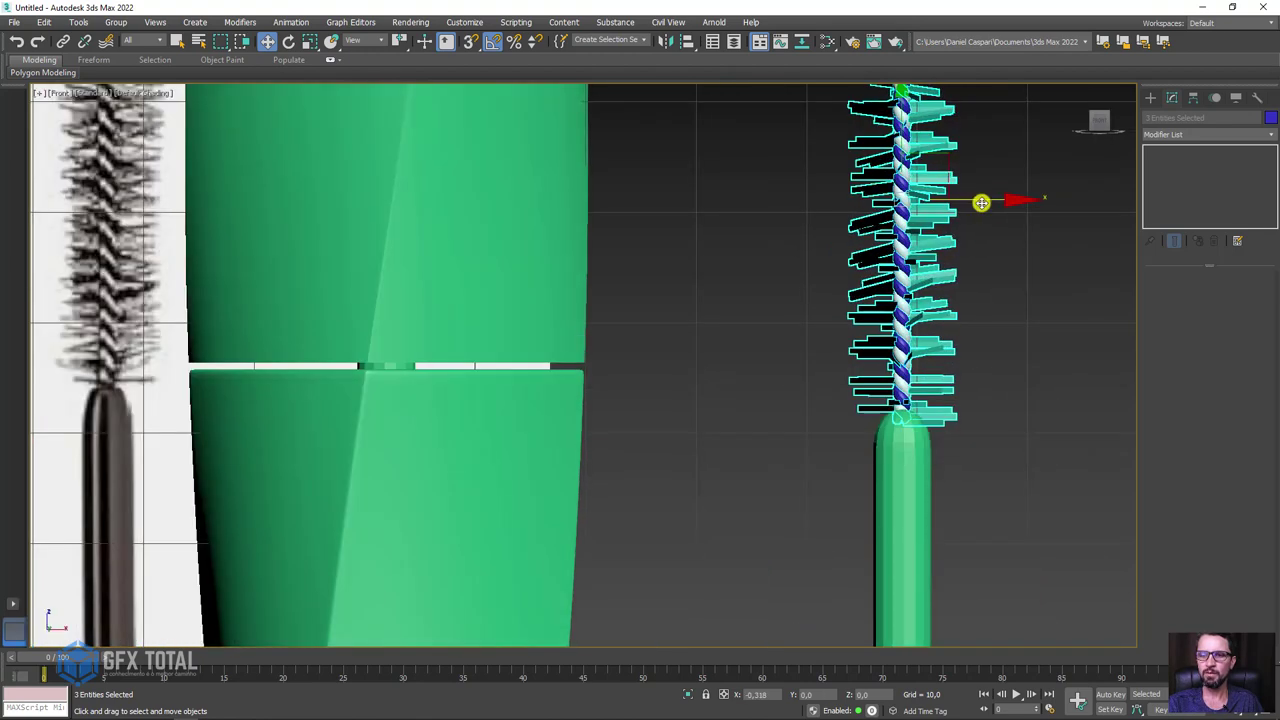
mouse_move(983, 263)
alt+middle_down()
mouse_move(975, 366)
mouse_move(899, 93)
mouse_move(870, 200)
alt+middle_up()
scroll(865, 250, up, 5)
click(862, 250)
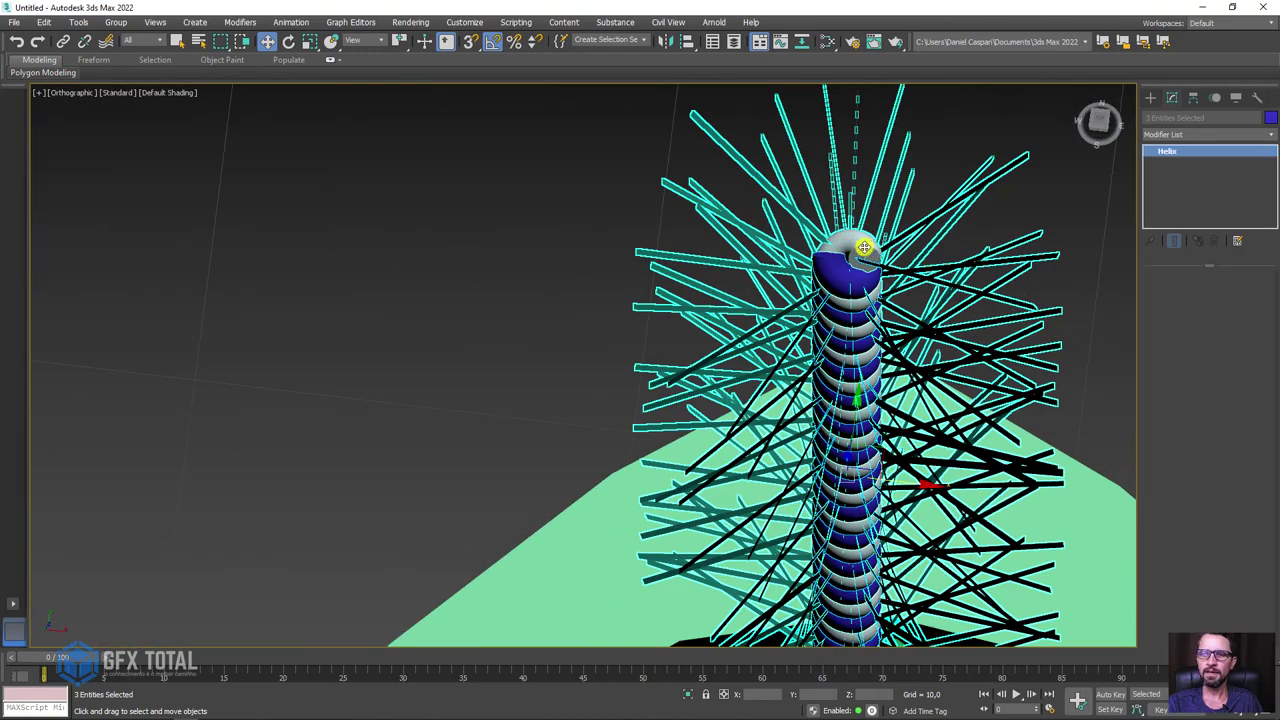
scroll(835, 265, up, 2)
ctrl+click(833, 268)
scroll(833, 268, down, 5)
key(r)
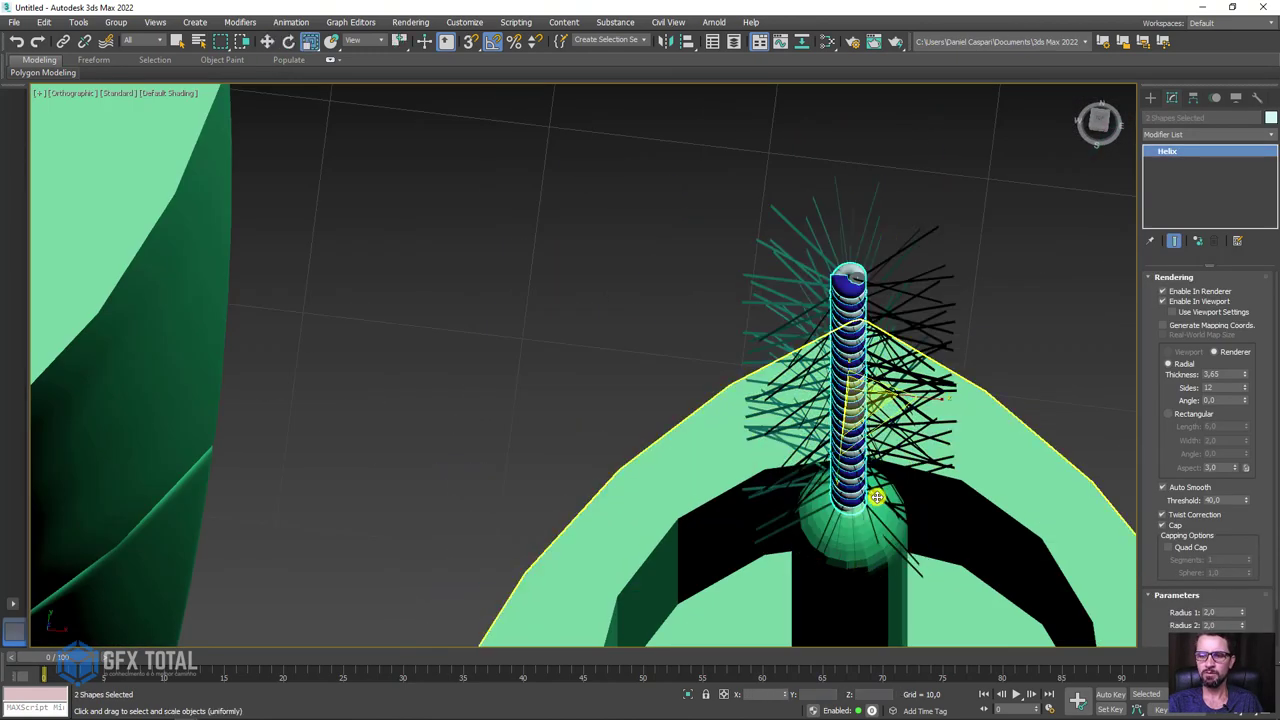
key(r)
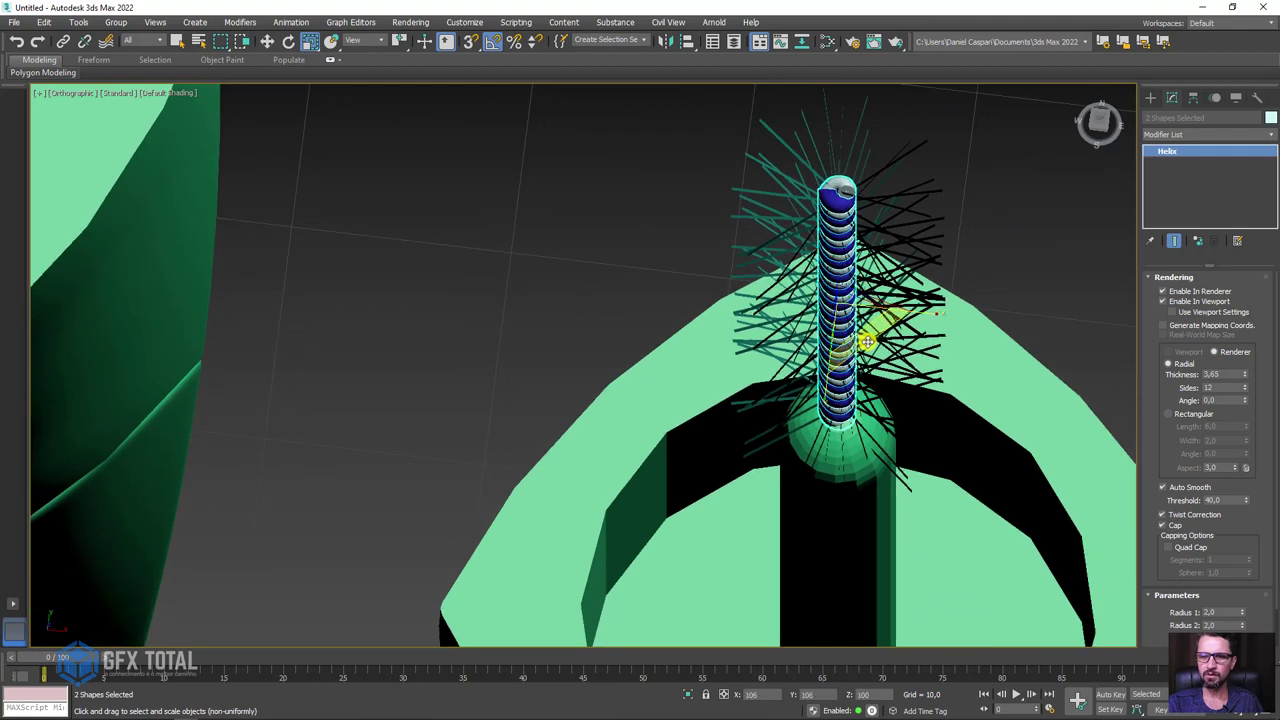
drag(851, 337, 876, 356)
Attach the blue helix to the Cerdas bristle object
middle_drag(900, 358, 838, 371)
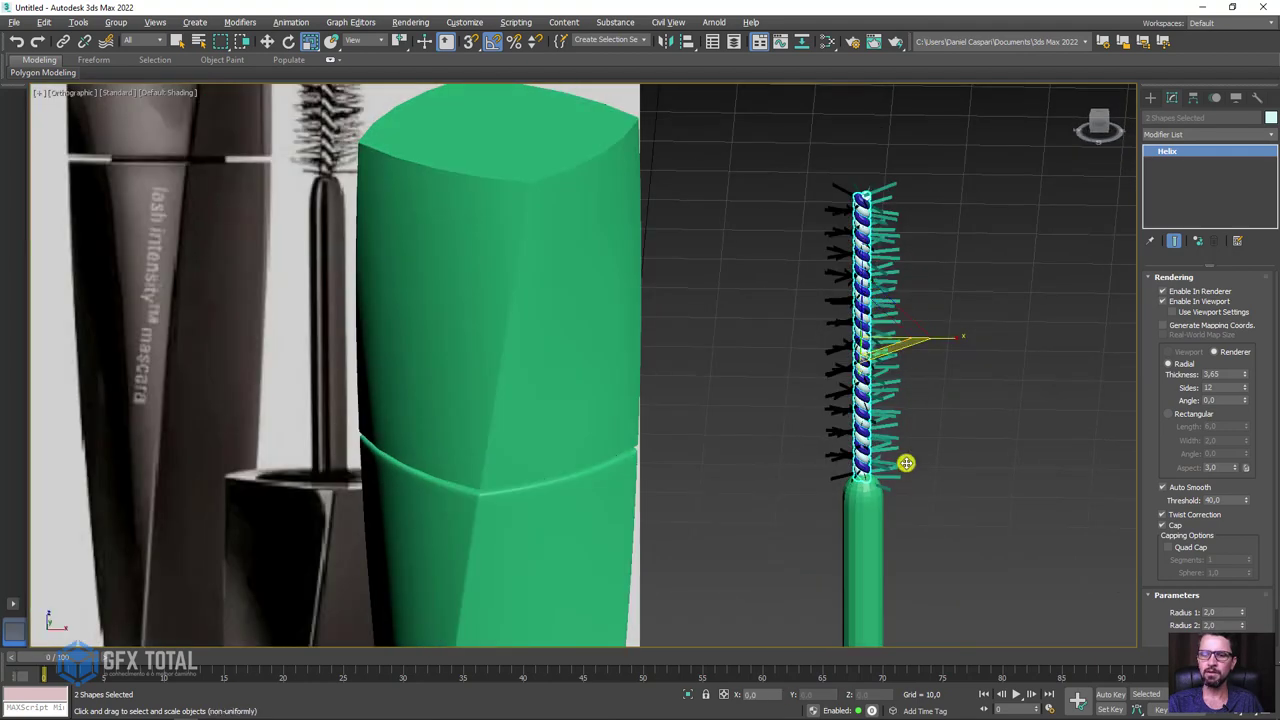
click(822, 545)
scroll(877, 397, down, 3)
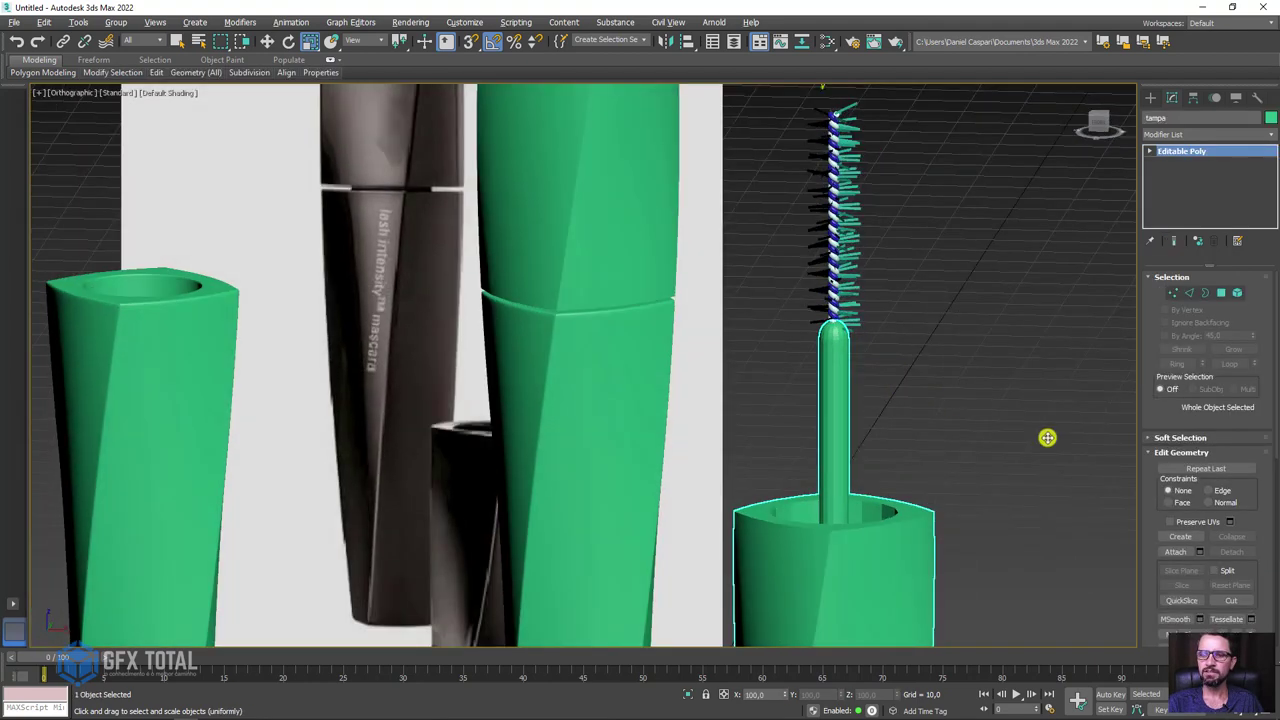
middle_drag(958, 494, 942, 383)
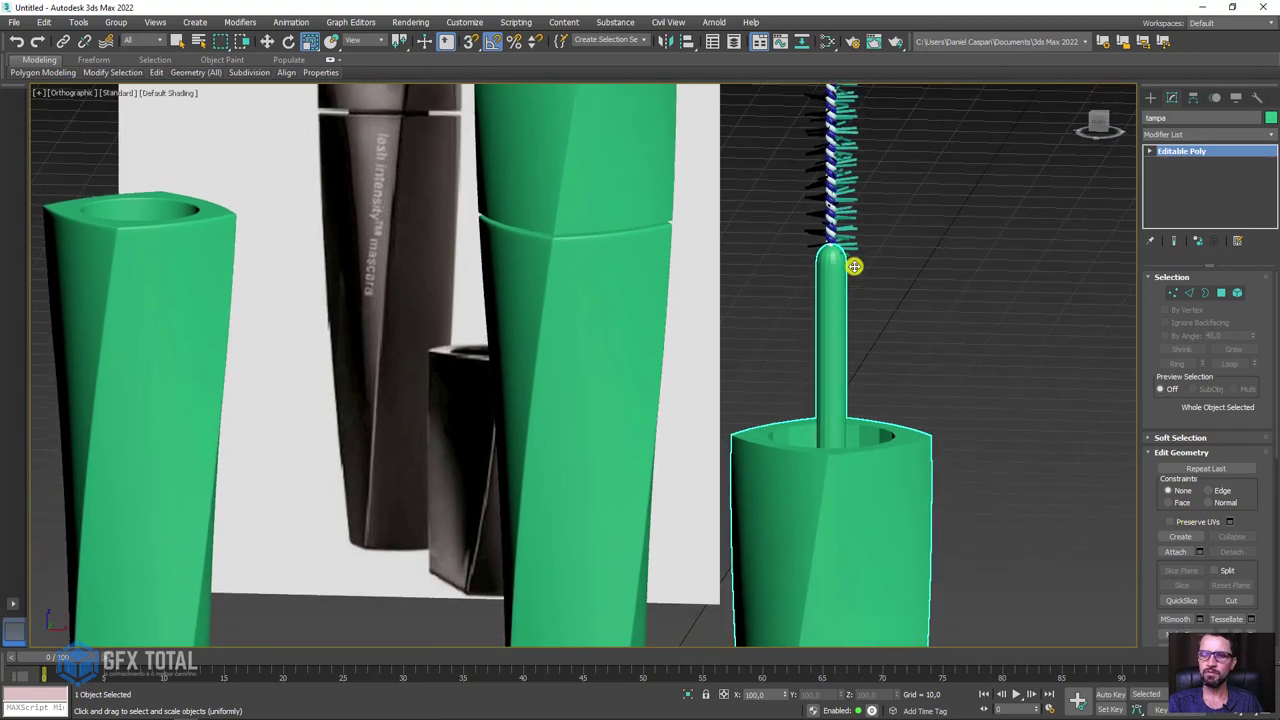
scroll(855, 266, up, 2)
click(829, 363)
scroll(829, 363, up, 4)
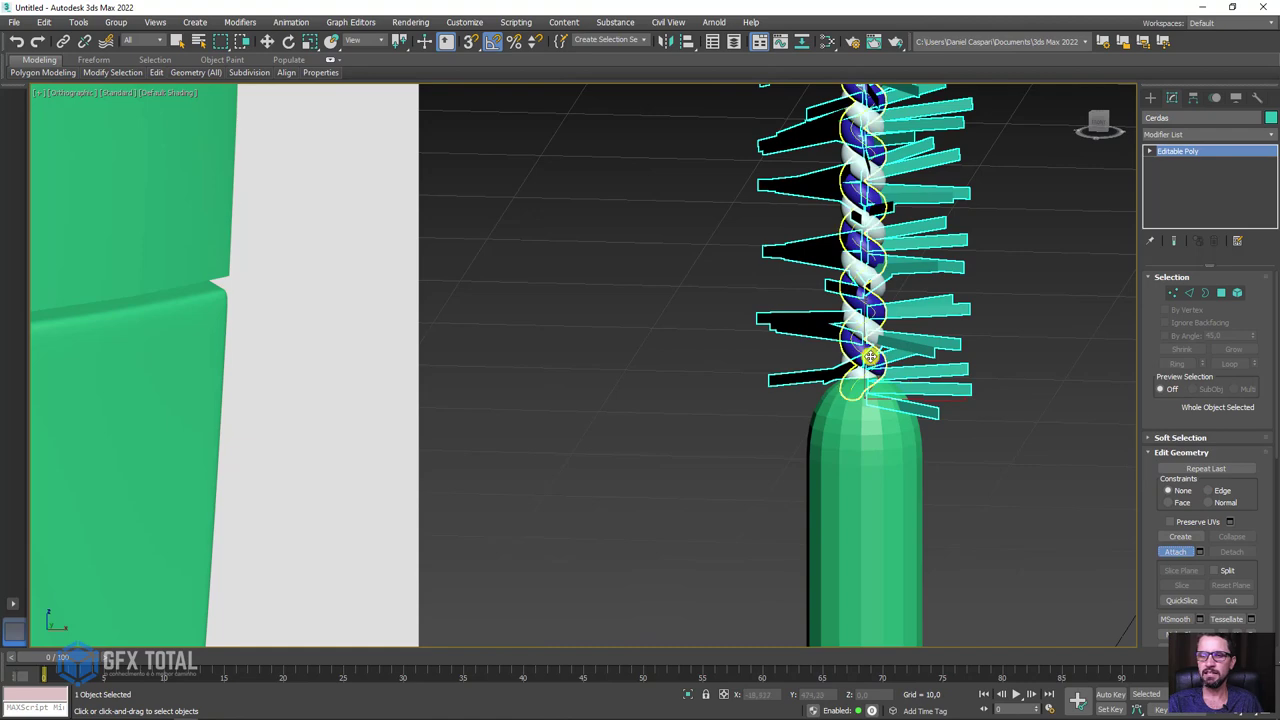
click(855, 350)
key(w)
Select the tampa cap and frame it in the view
scroll(994, 289, down, 5)
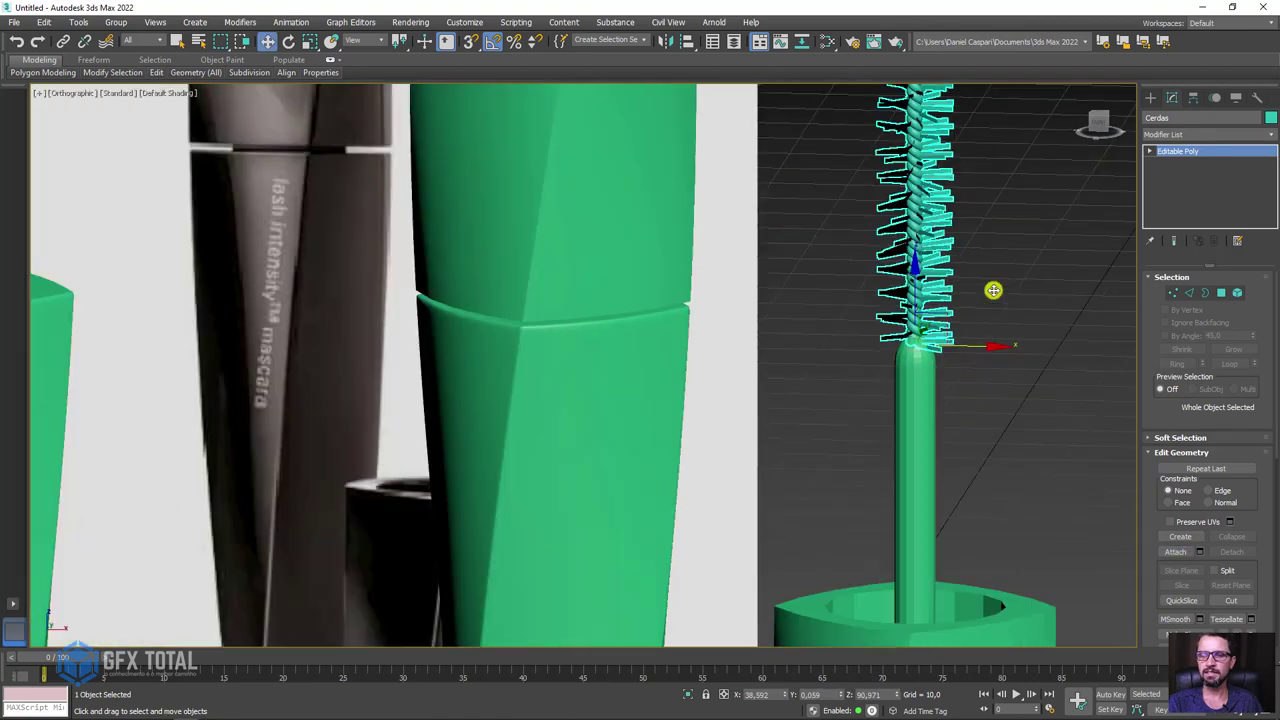
scroll(931, 403, down, 2)
scroll(969, 469, down, 2)
scroll(969, 469, up, 2)
scroll(986, 474, up, 2)
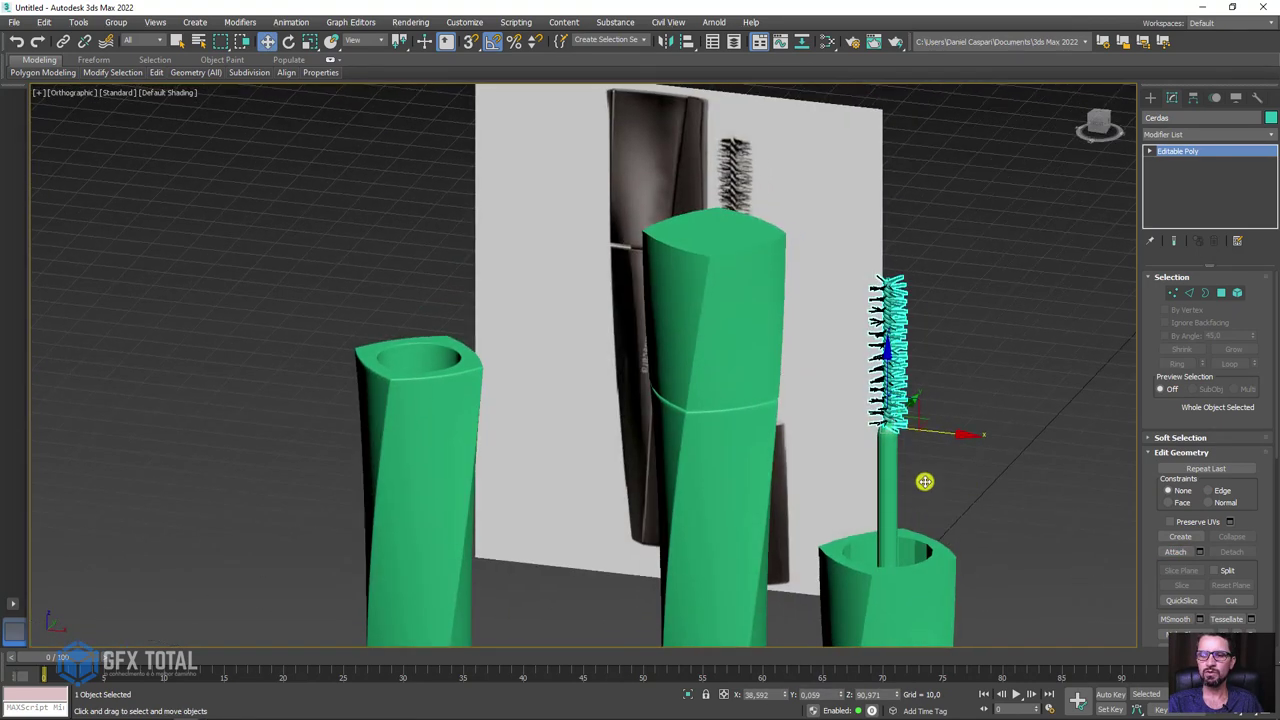
scroll(926, 480, up, 2)
click(953, 357)
mouse_move(1041, 236)
middle_down()
mouse_move(1015, 370)
mouse_move(994, 406)
mouse_move(1207, 242)
middle_up()
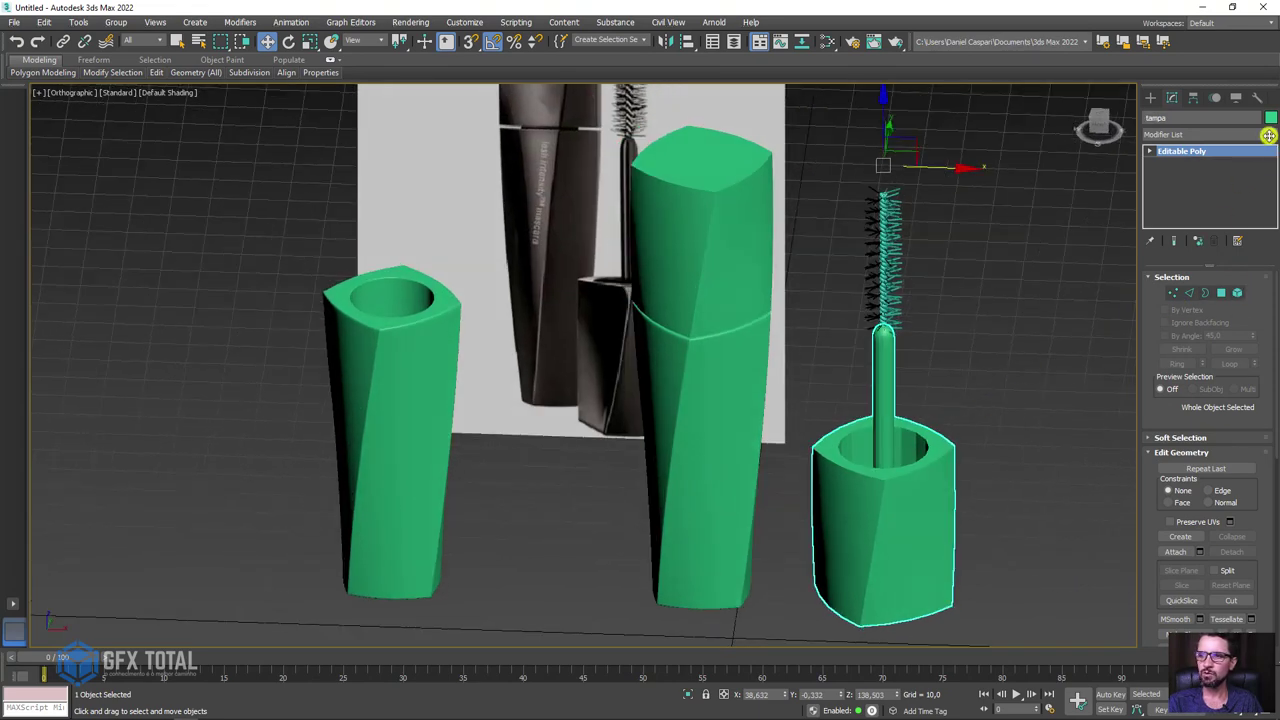
click(1268, 135)
scroll(1270, 150, up, 3)
scroll(1273, 158, up, 3)
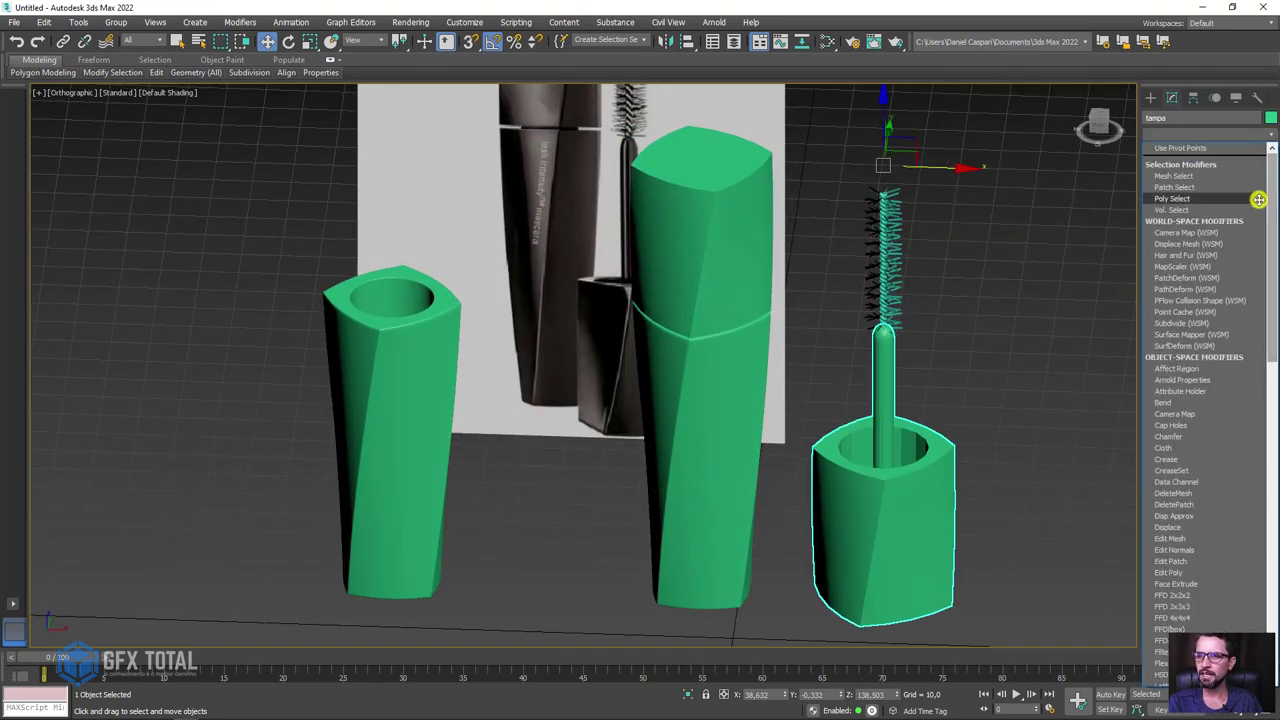
mouse_move(1268, 246)
mouse_down()
mouse_move(1266, 480)
mouse_move(1198, 515)
mouse_up()
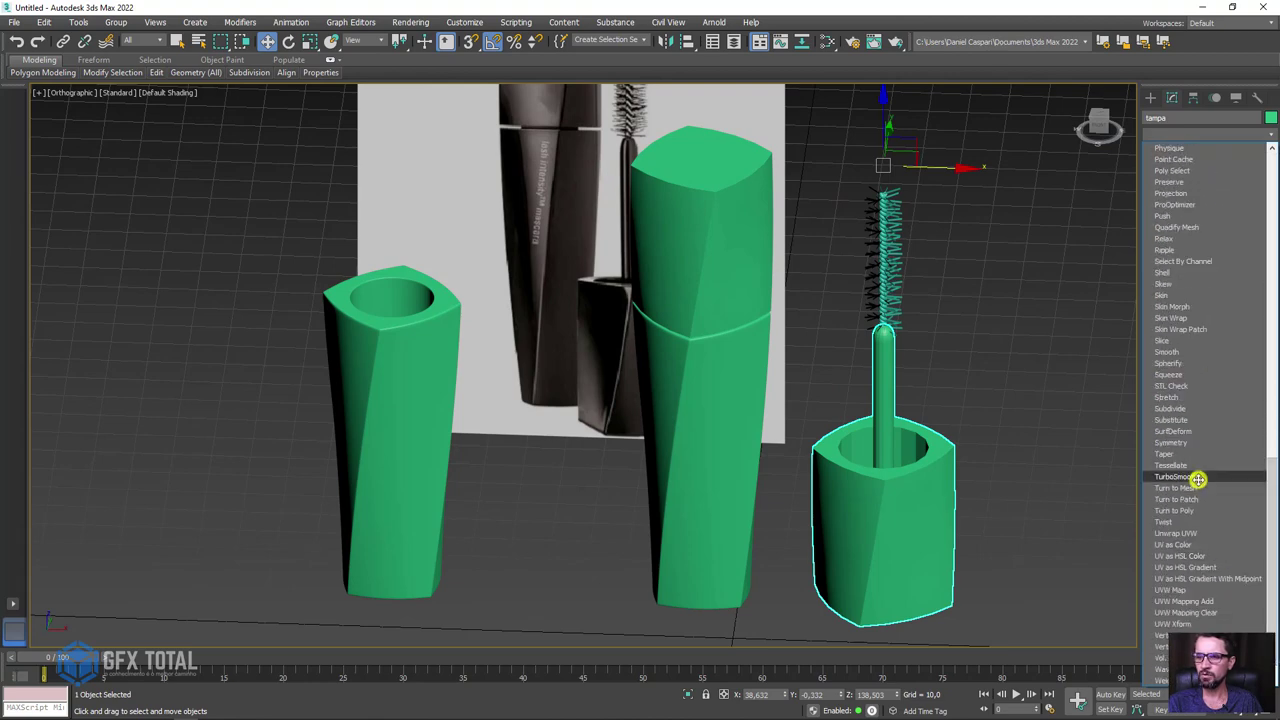
click(1198, 479)
scroll(950, 492, up, 2)
scroll(960, 450, up, 3)
scroll(920, 395, up, 4)
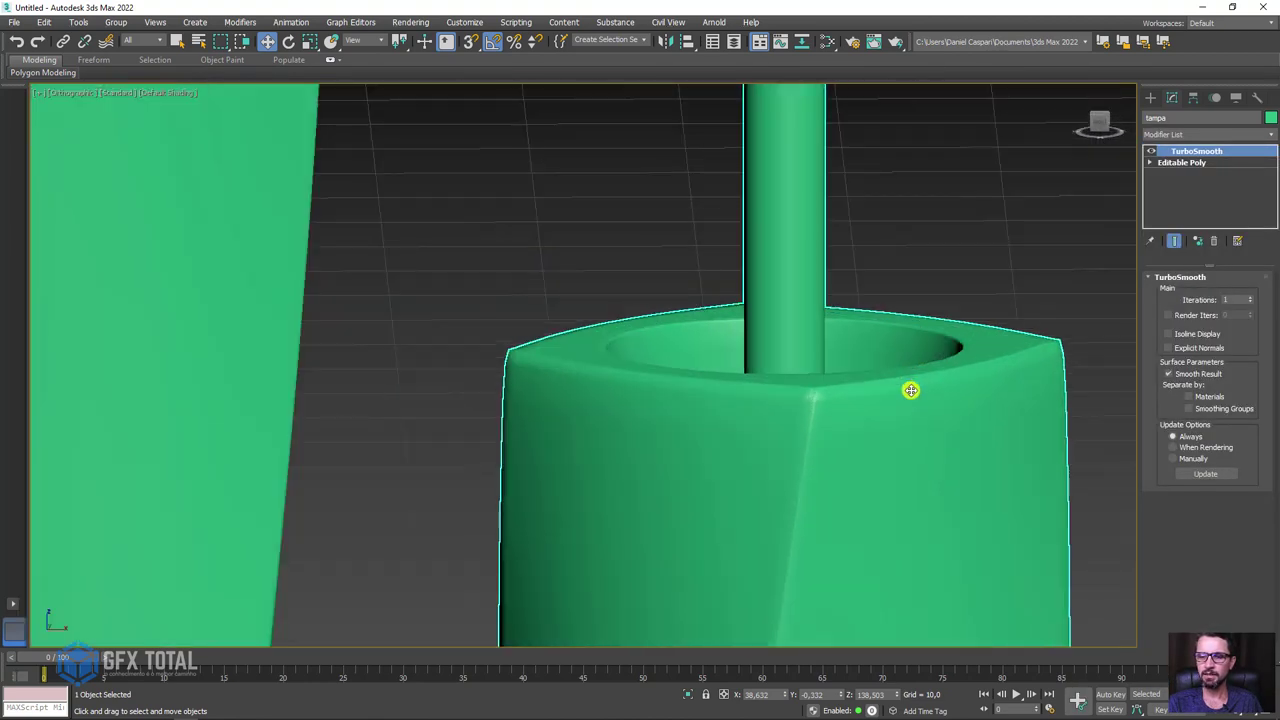
scroll(905, 392, up, 2)
key(F4)
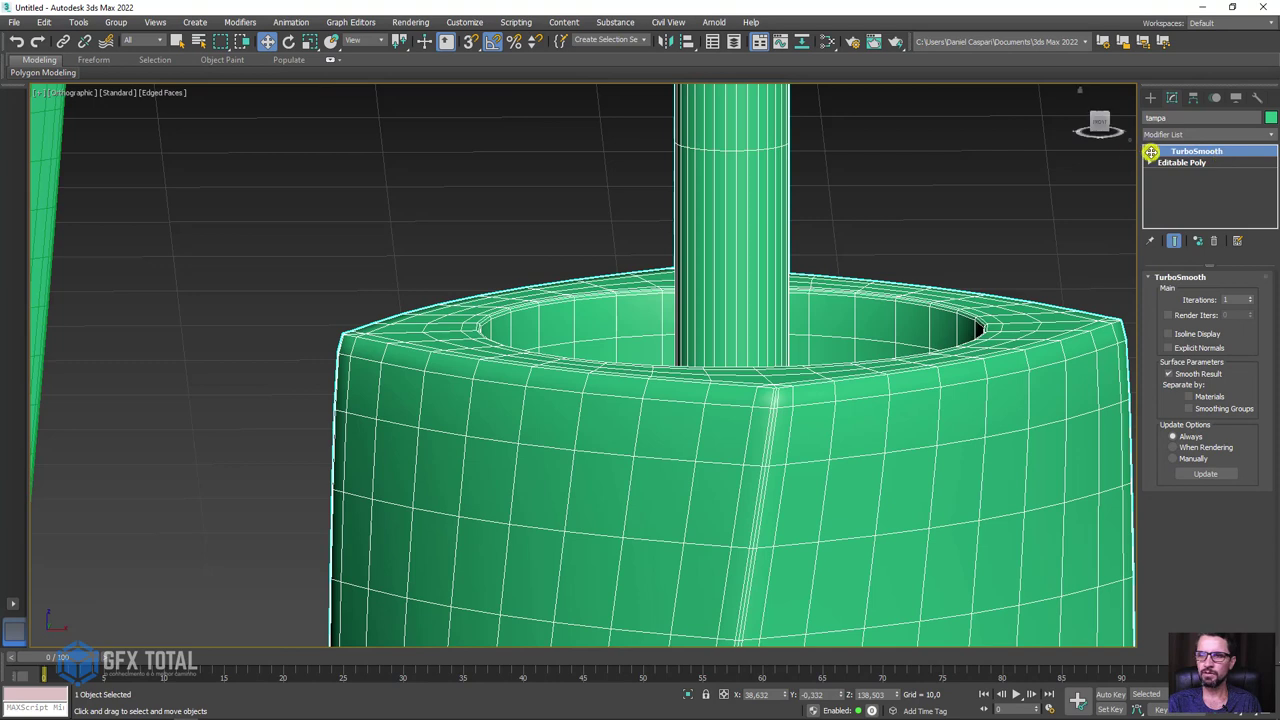
click(1151, 152)
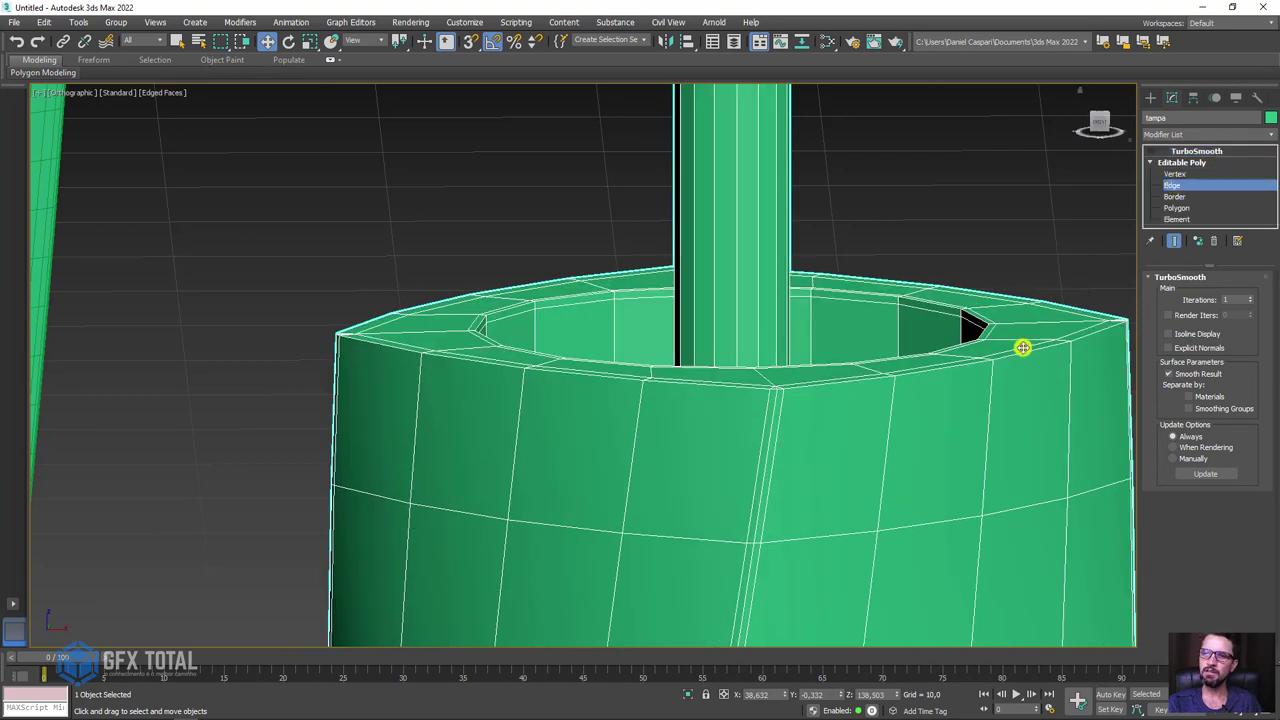
key(2)
key(ctrl+shift+c)
mouse_move(766, 413)
mouse_down()
mouse_move(776, 402)
mouse_move(774, 448)
mouse_up()
scroll(776, 427, down, 5)
middle_drag(750, 366, 775, 449)
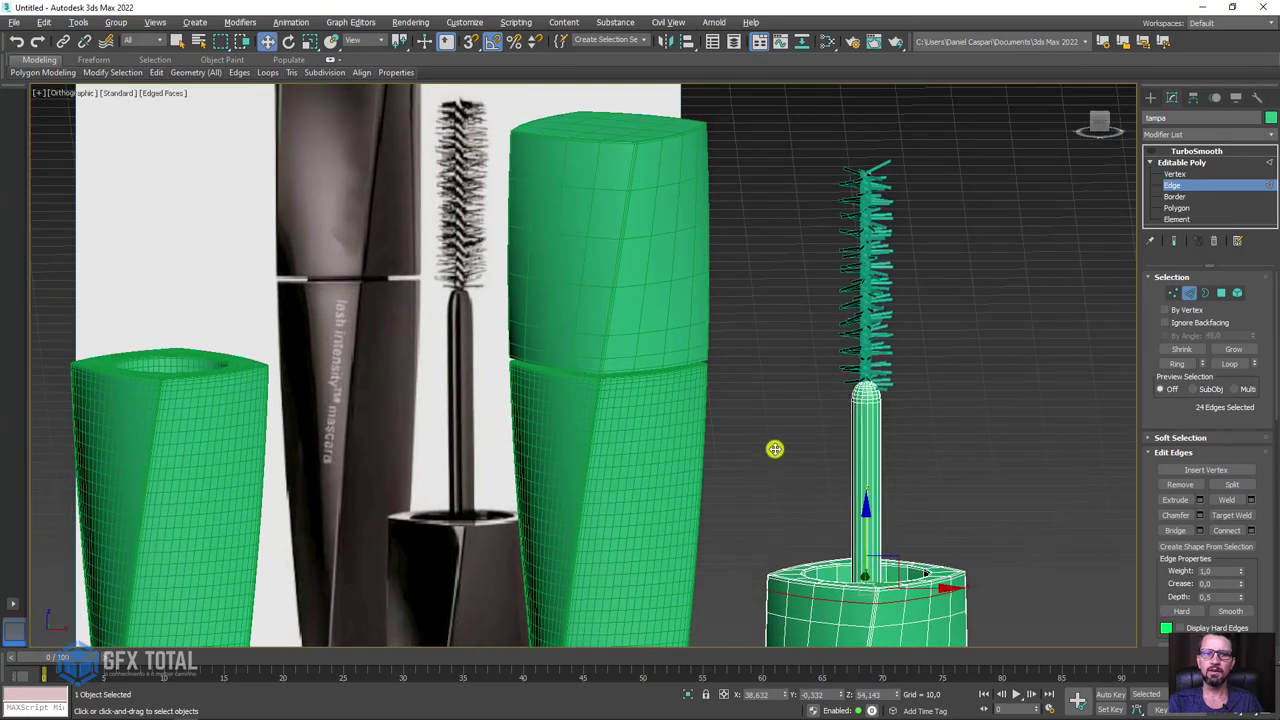
click(1226, 162)
click(1196, 151)
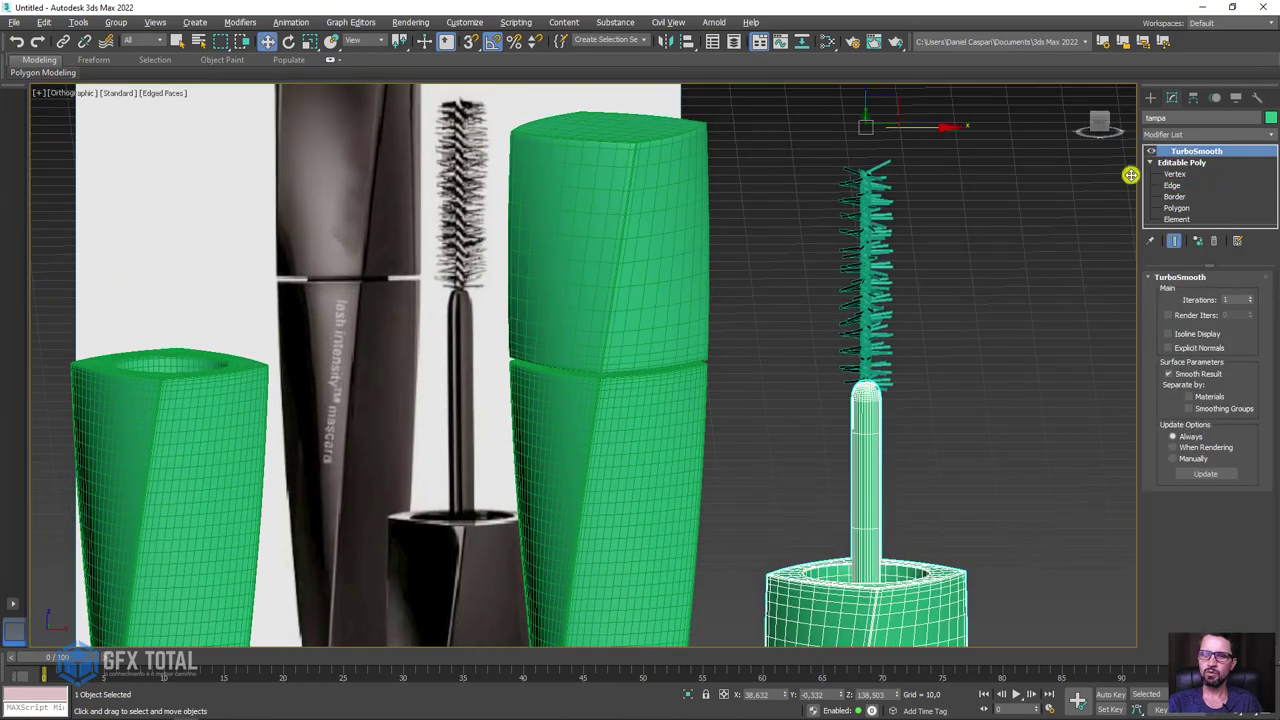
scroll(985, 418, down, 4)
alt+middle_drag(985, 418, 988, 420)
scroll(960, 380, up, 3)
scroll(945, 325, up, 3)
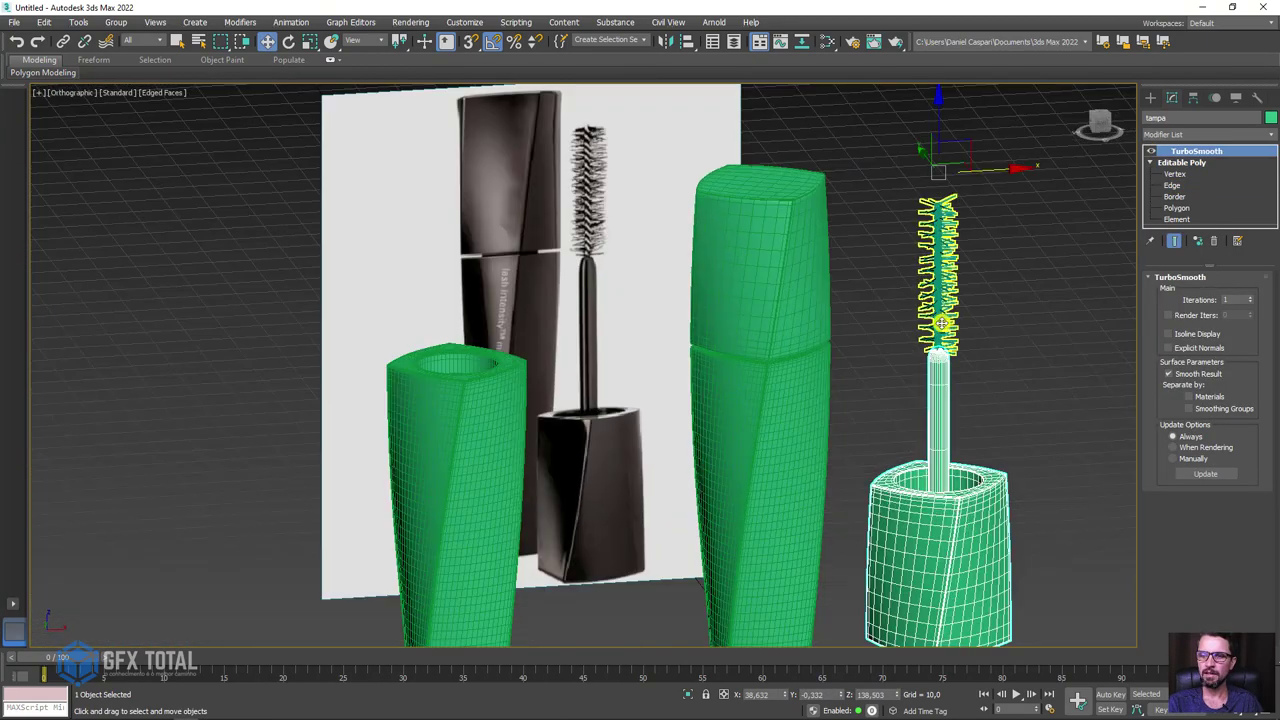
click(945, 323)
scroll(940, 395, down, 3)
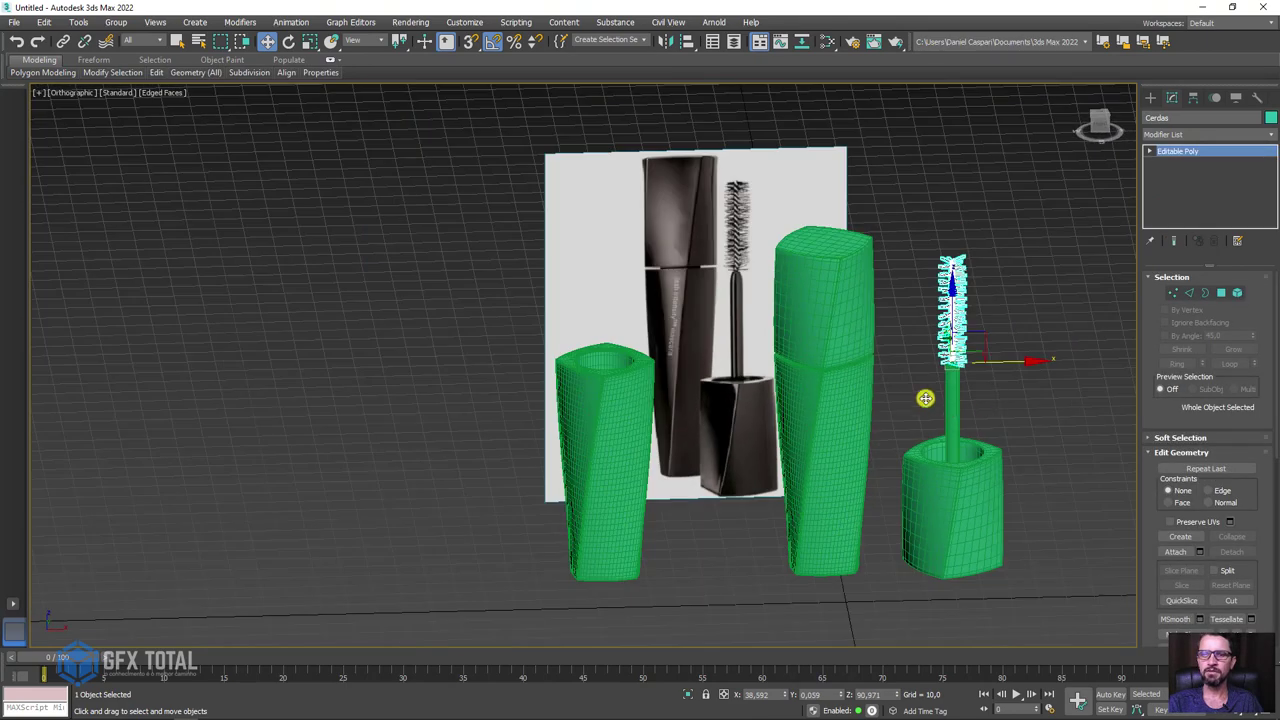
click(848, 300)
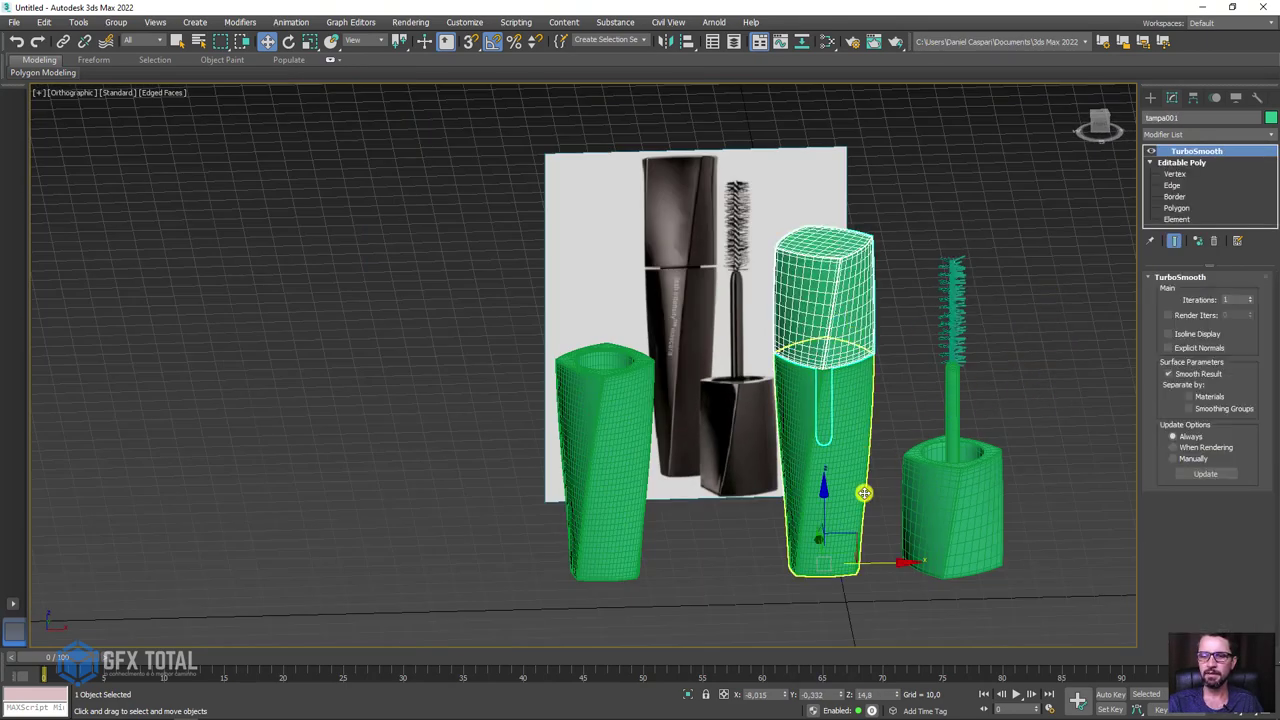
drag(855, 535, 517, 366)
key(ctrl+z)
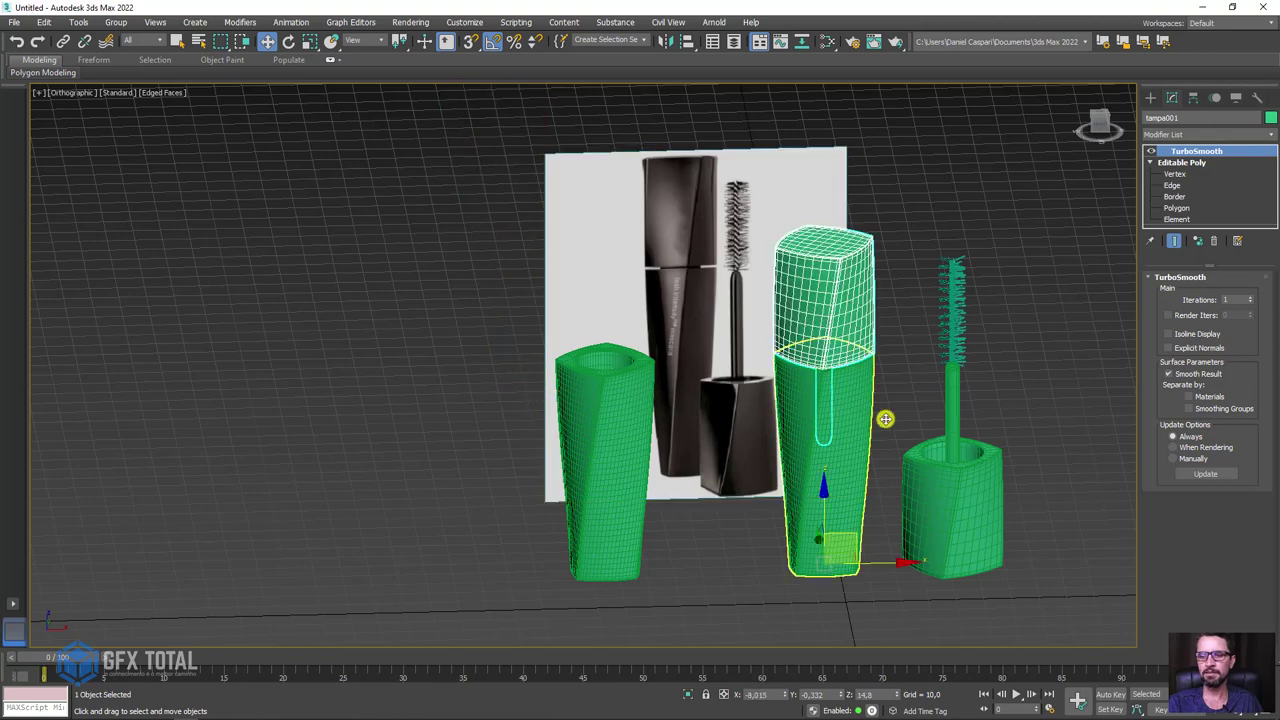
alt+middle_drag(883, 420, 954, 446)
Move the wand's cup next to the mascara bottle
click(999, 404)
alt+middle_drag(1020, 423, 985, 373)
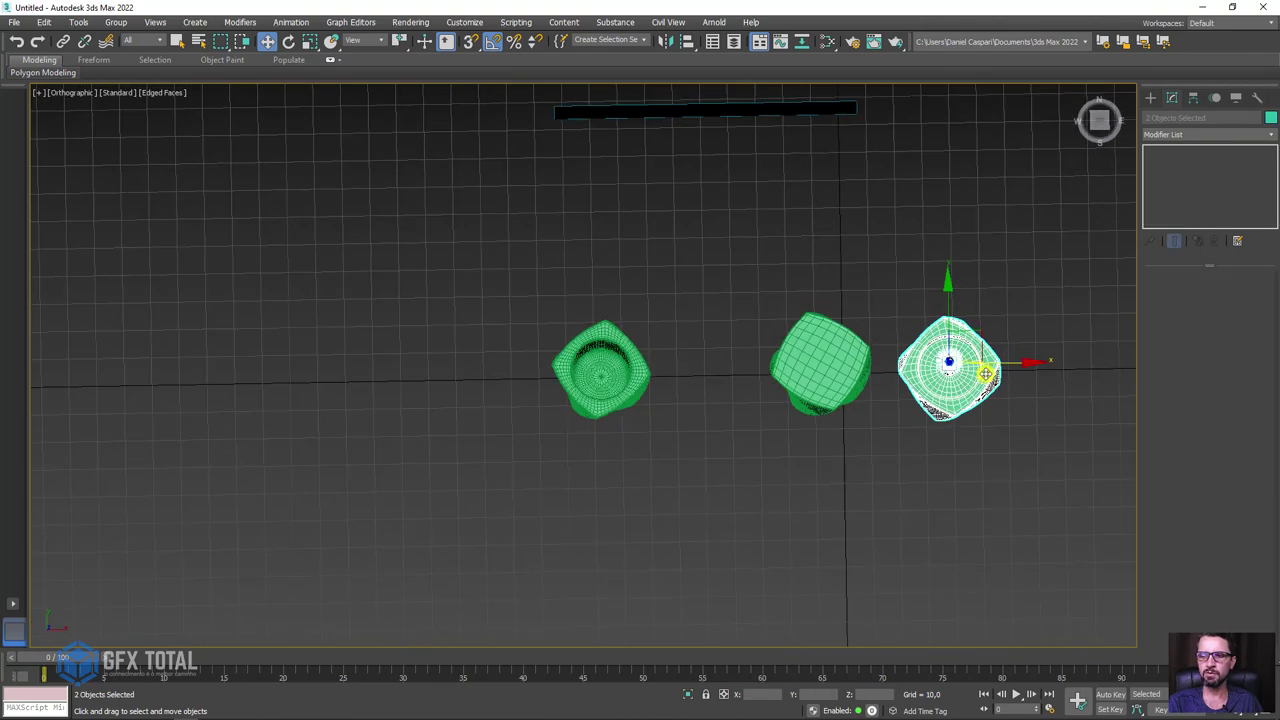
drag(987, 330, 925, 398)
key(shift+z)
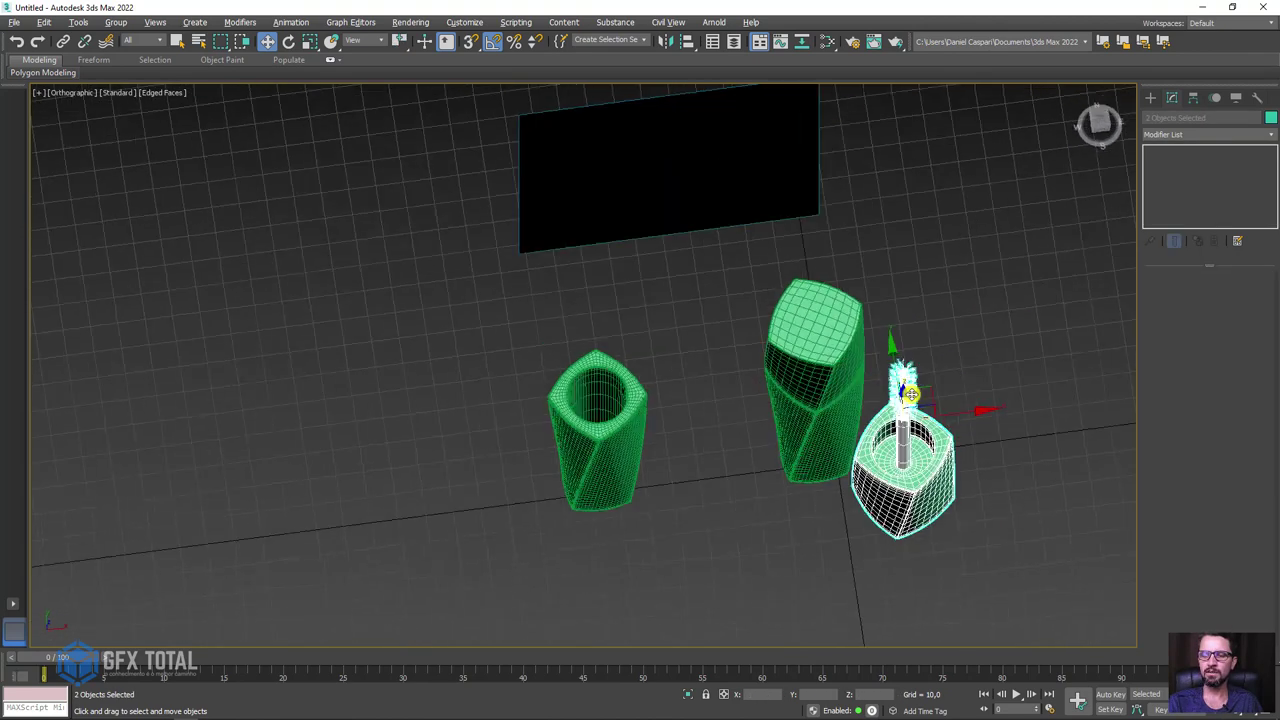
Delete the spare cup and view the black mascara inside the white studio backdrop
click(590, 480)
key(Delete)
key(shift+z)
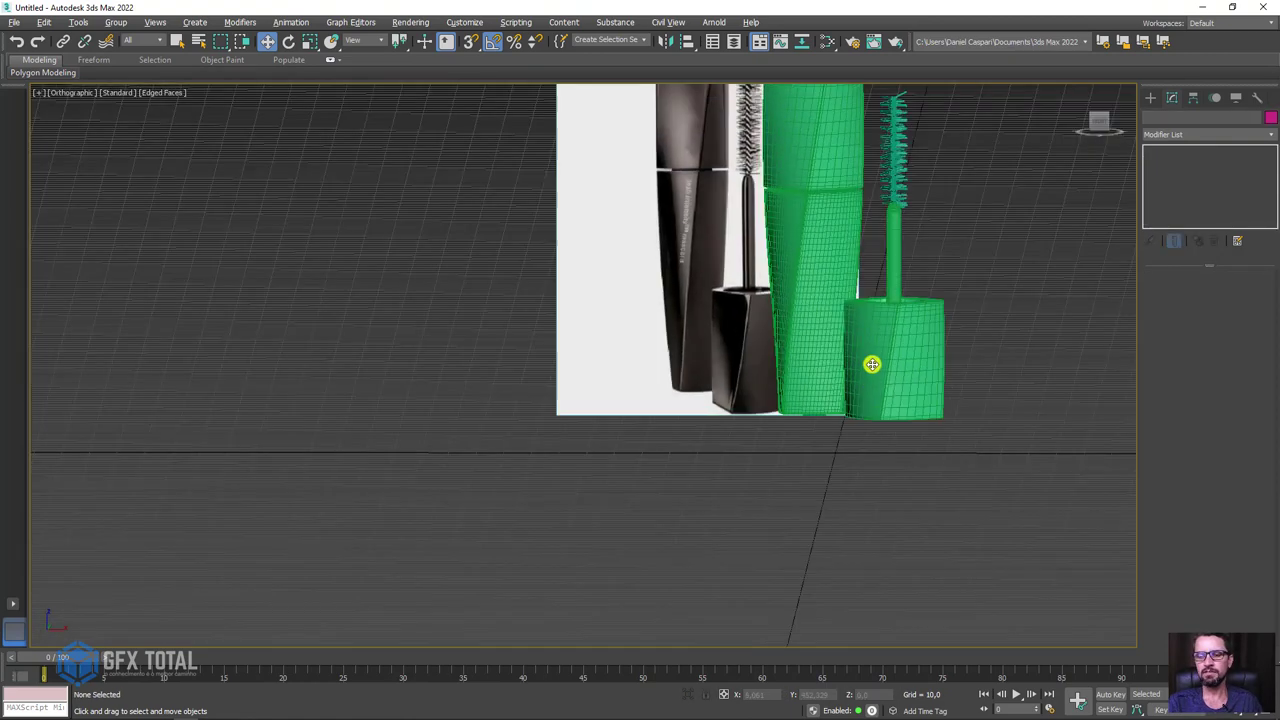
key(shift+z)
key(shift+z)
key(shift+z)
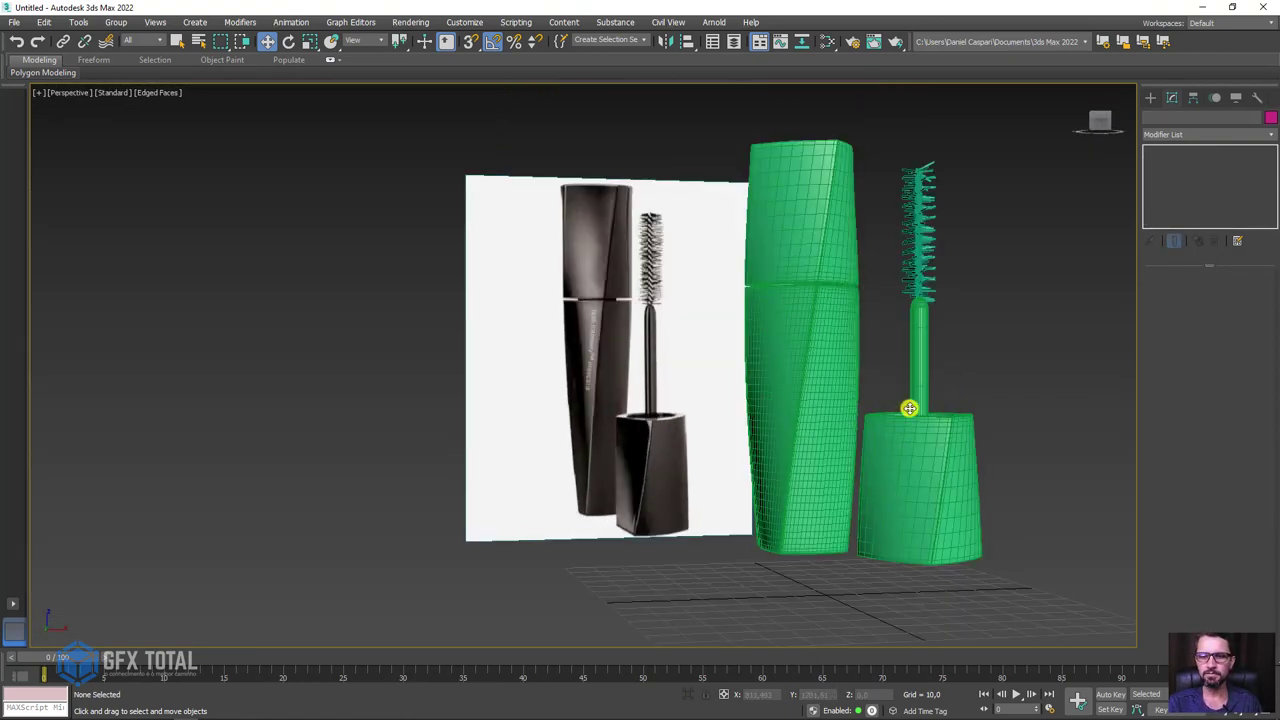
key(shift+z)
key(shift+z)
key(shift+z)
key(shift+z)
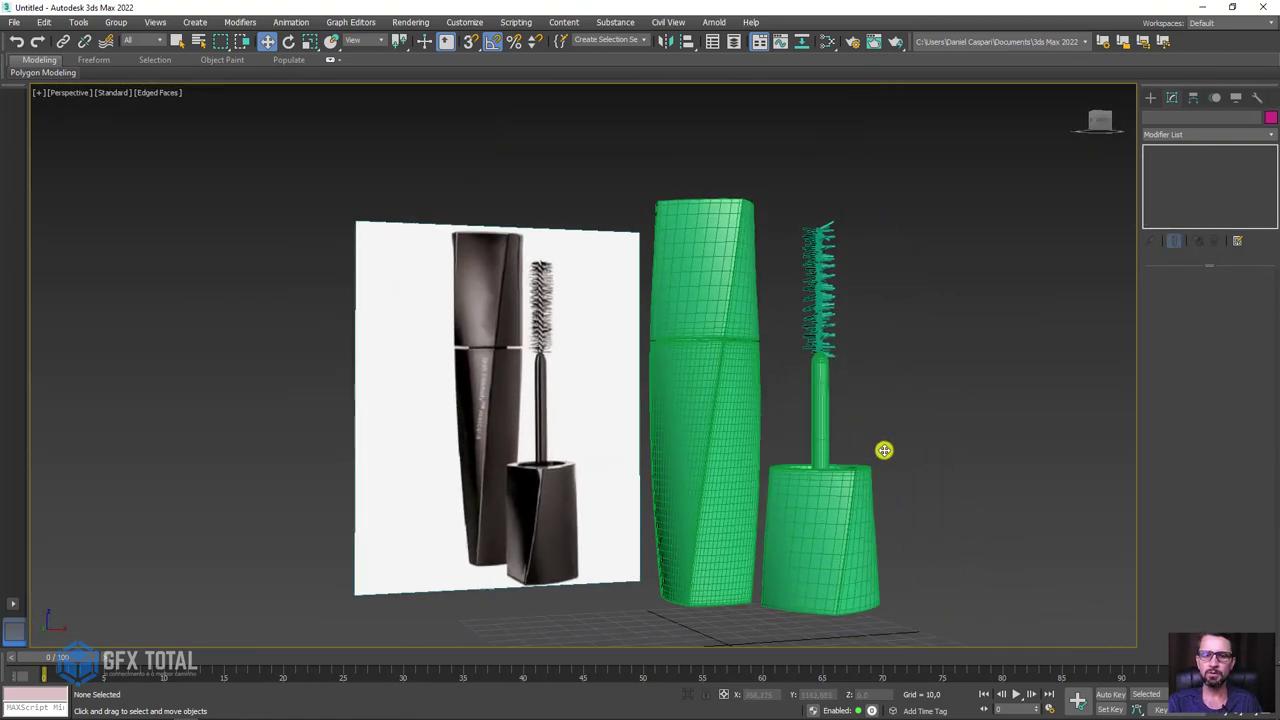
key(shift+z)
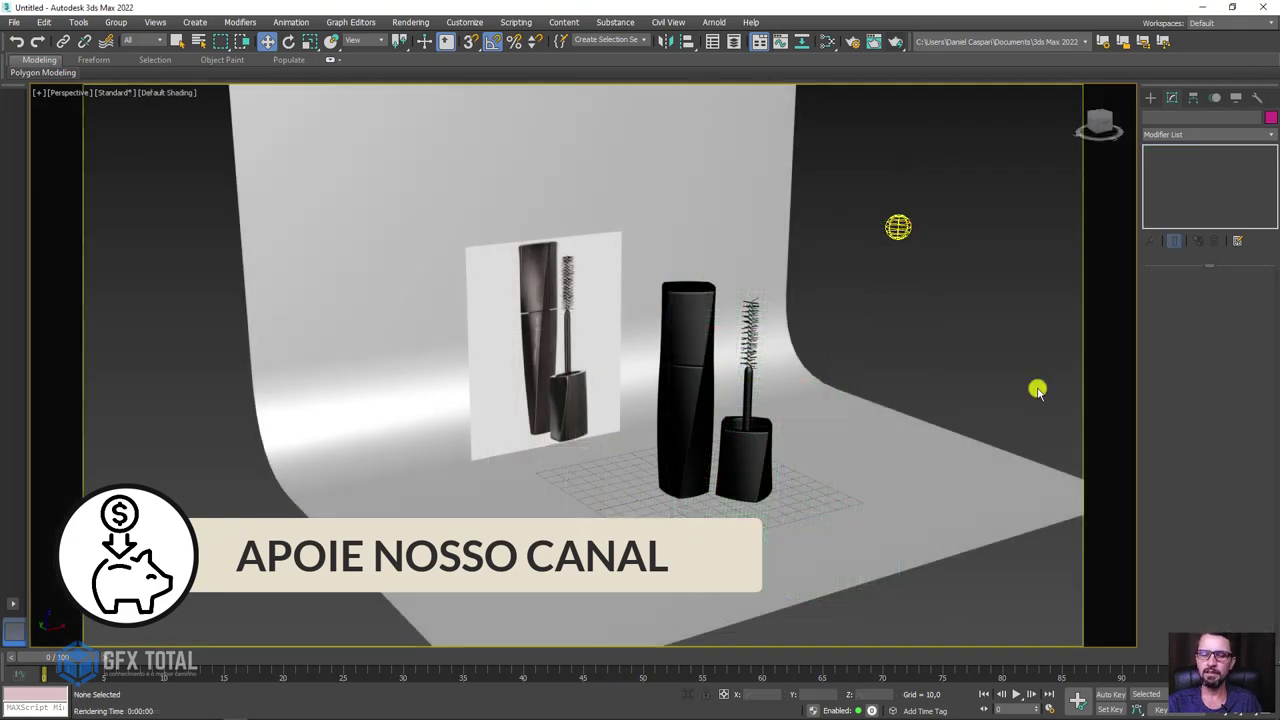
mouse_move(1037, 386)
alt+middle_down()
mouse_move(934, 391)
mouse_move(1006, 386)
mouse_move(814, 314)
mouse_move(857, 392)
mouse_move(946, 269)
alt+middle_up()
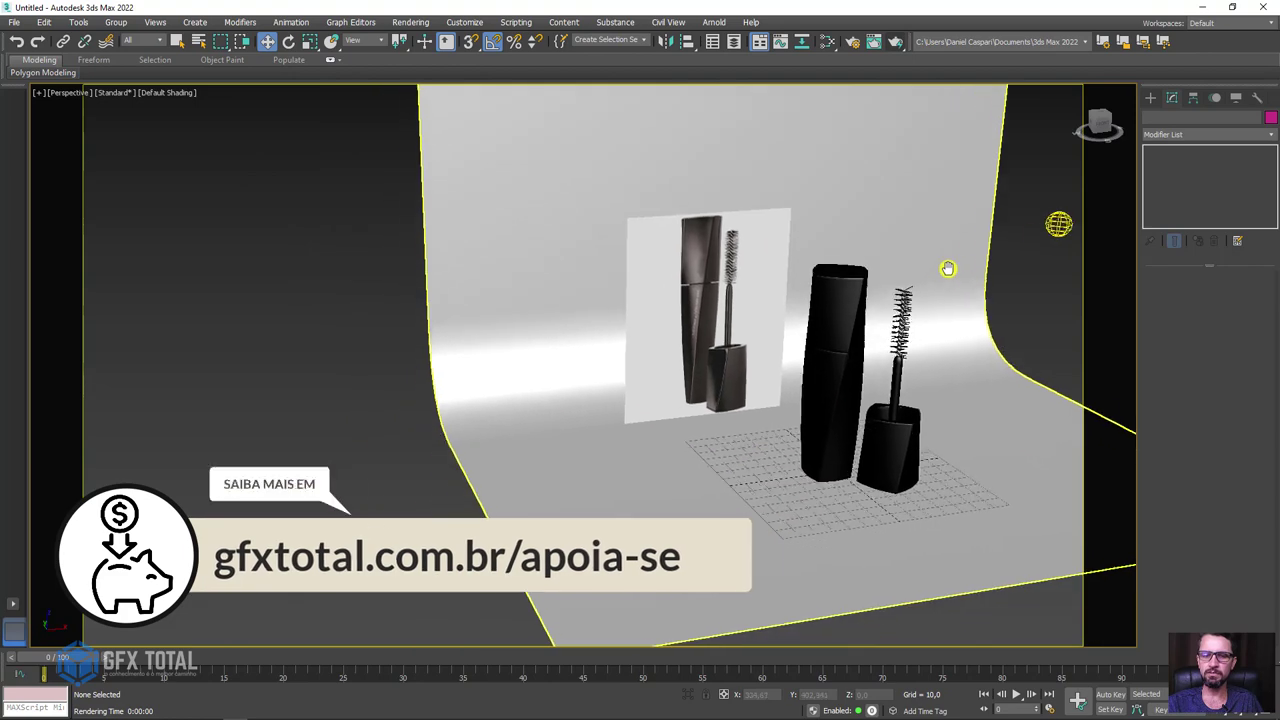
Open the Slate Material Editor and hide its navigator and material/map browser panels
click(822, 42)
drag(426, 78, 598, 95)
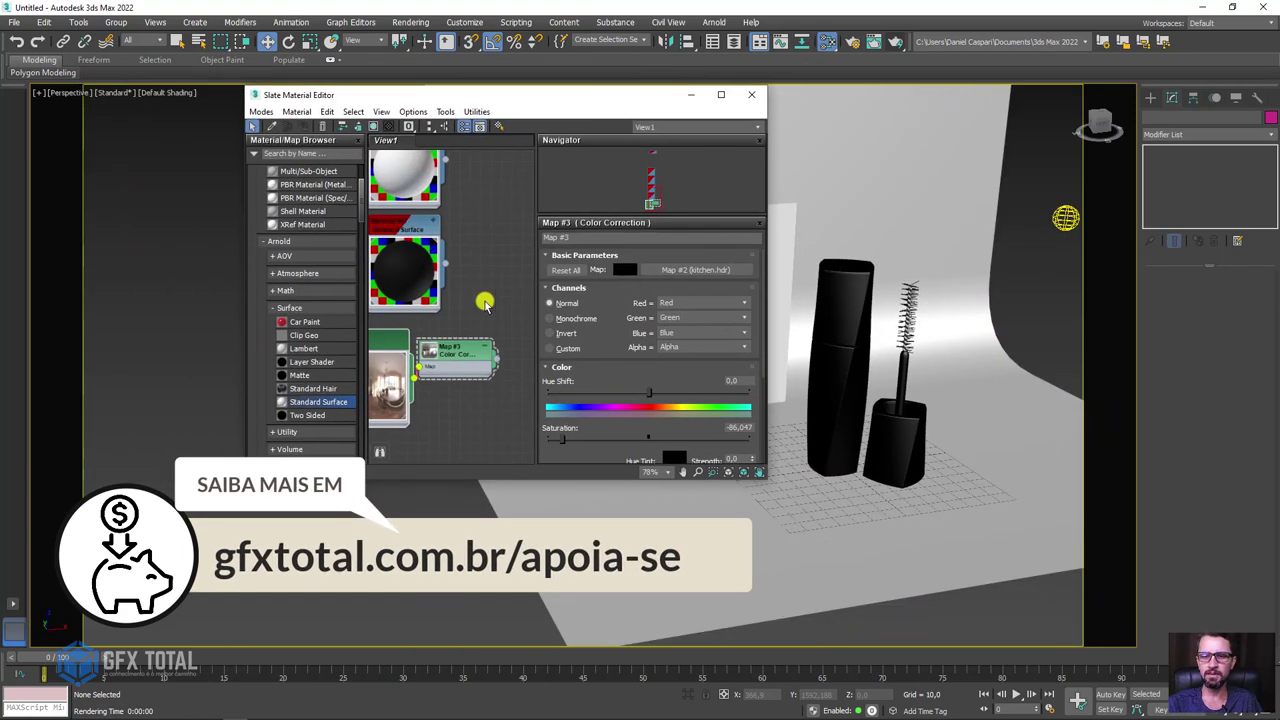
middle_drag(463, 302, 483, 312)
click(762, 138)
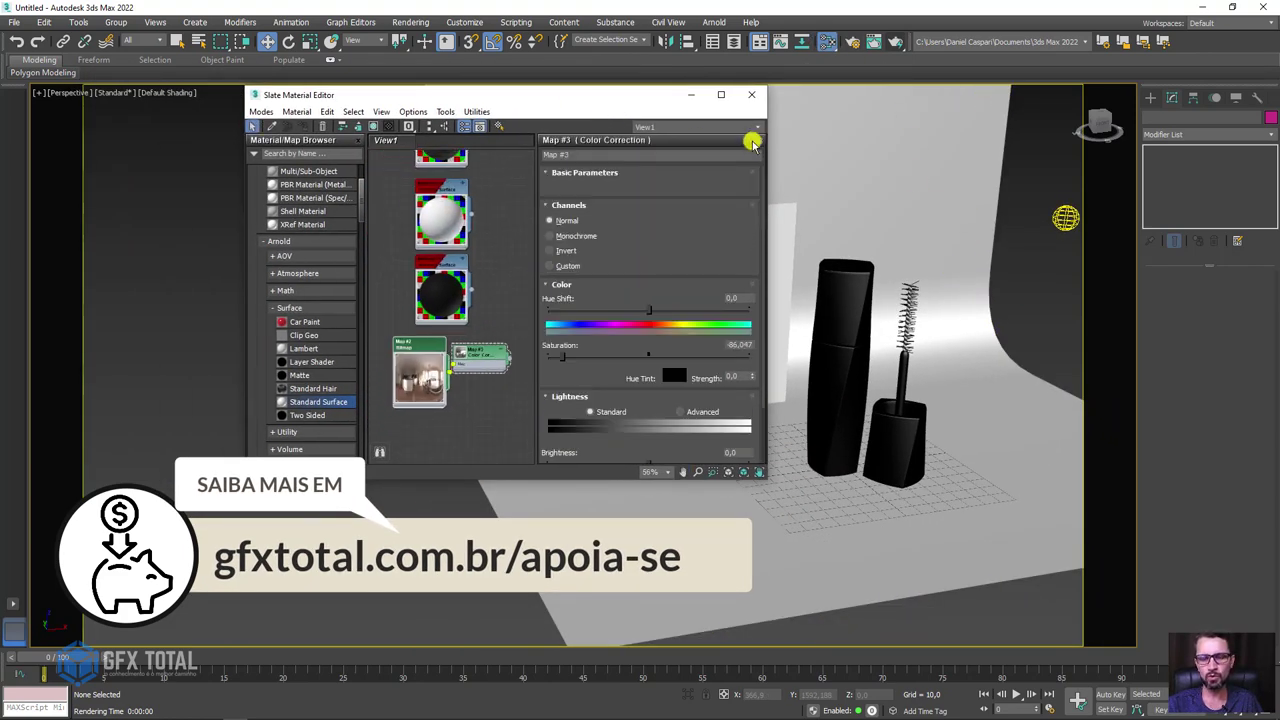
click(362, 140)
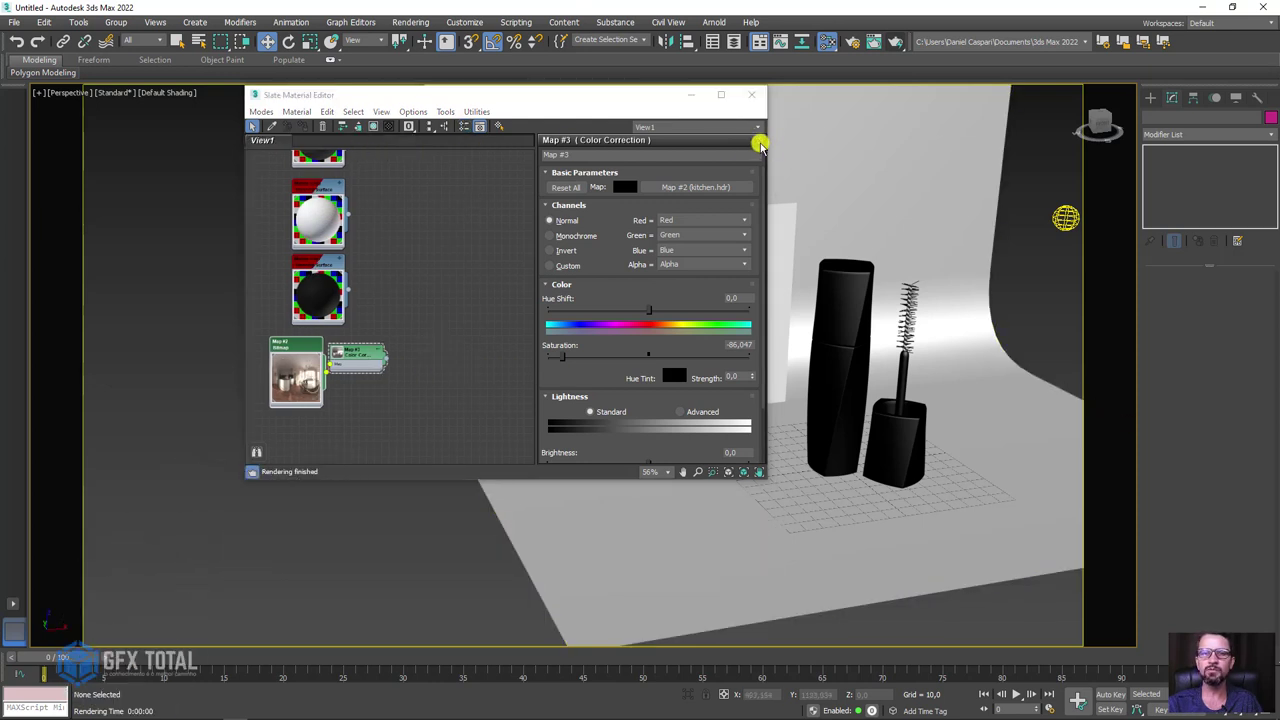
click(758, 140)
scroll(600, 294, down, 2)
scroll(590, 298, down, 1)
scroll(490, 195, up, 2)
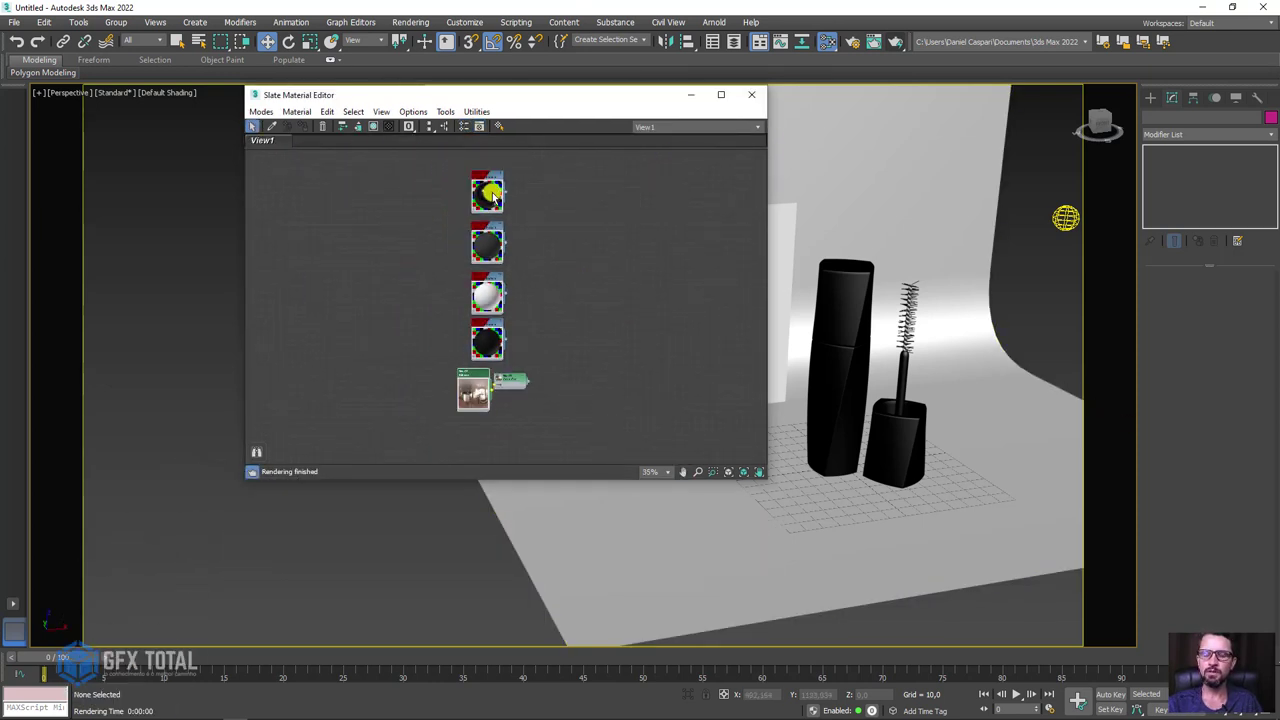
scroll(491, 200, up, 3)
scroll(497, 211, up, 4)
scroll(506, 287, up, 3)
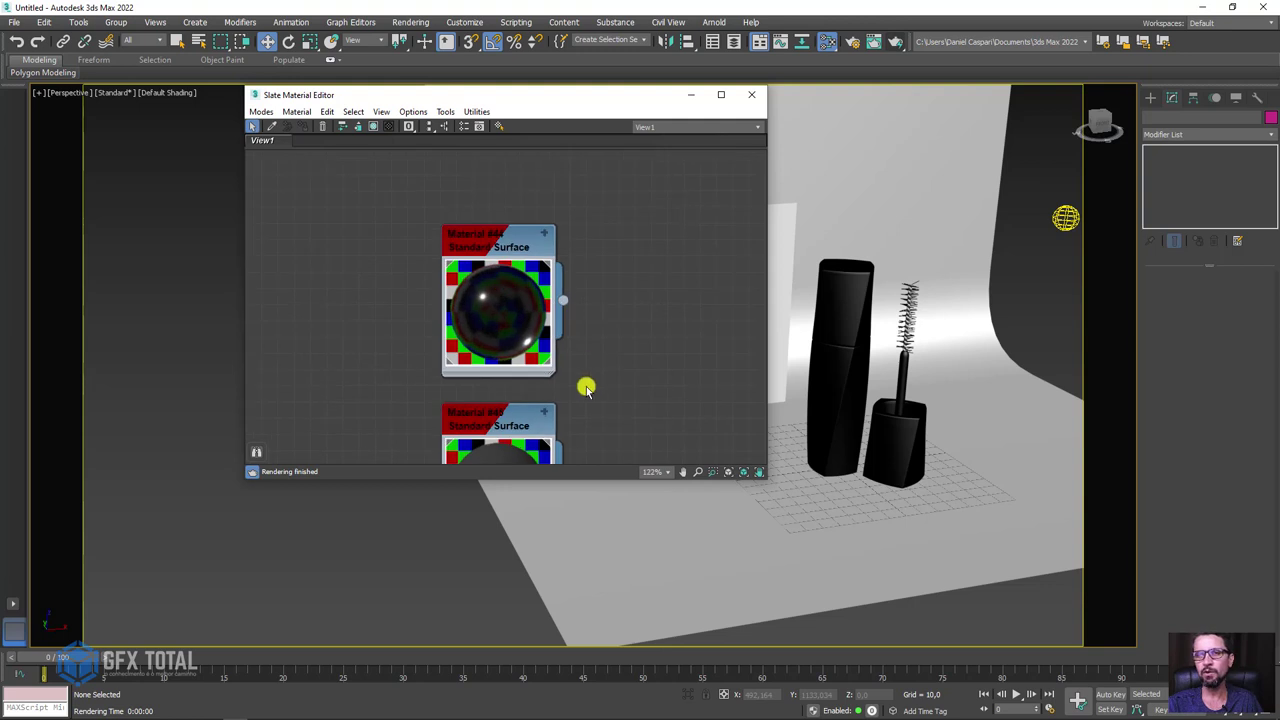
Inspect the Color Correction node desaturating kitchen.hdr (saturation -86,047)
middle_drag(586, 380, 566, 280)
scroll(566, 280, up, 1)
mouse_move(586, 329)
middle_down()
mouse_move(558, 315)
mouse_move(552, 178)
middle_up()
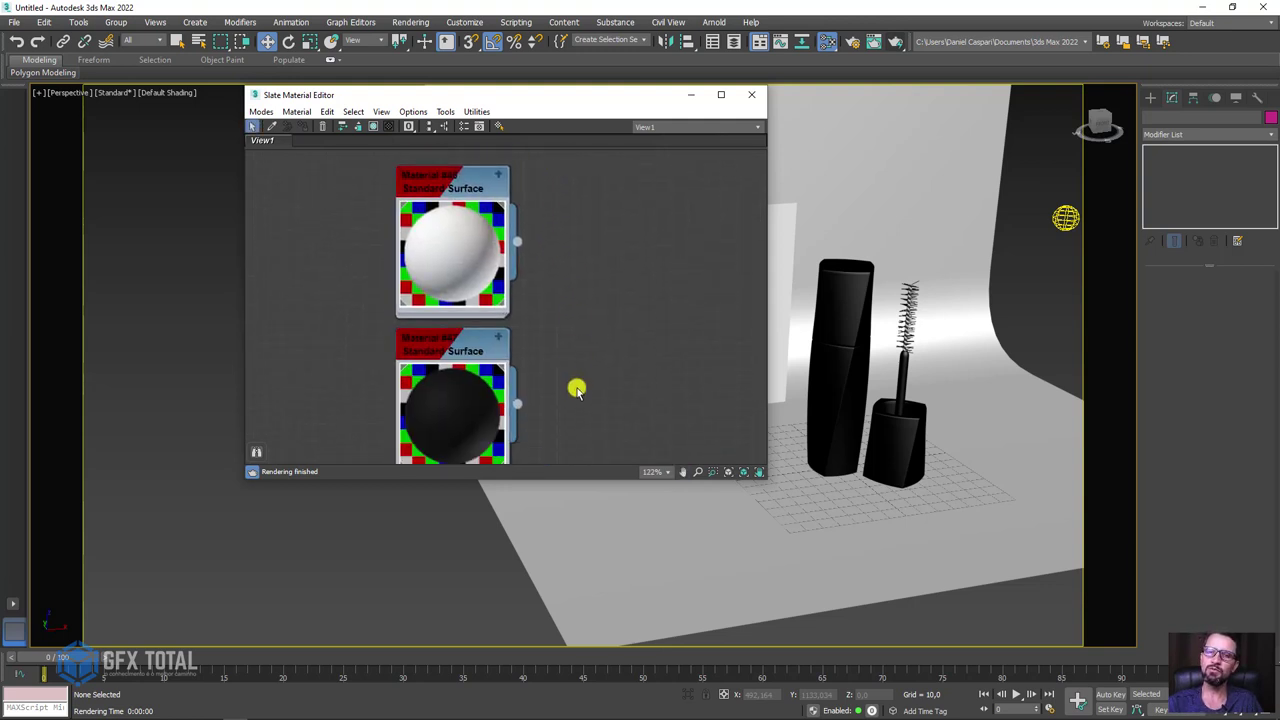
mouse_move(576, 389)
middle_down()
mouse_move(574, 214)
mouse_move(600, 245)
mouse_move(607, 223)
middle_up()
drag(555, 252, 590, 287)
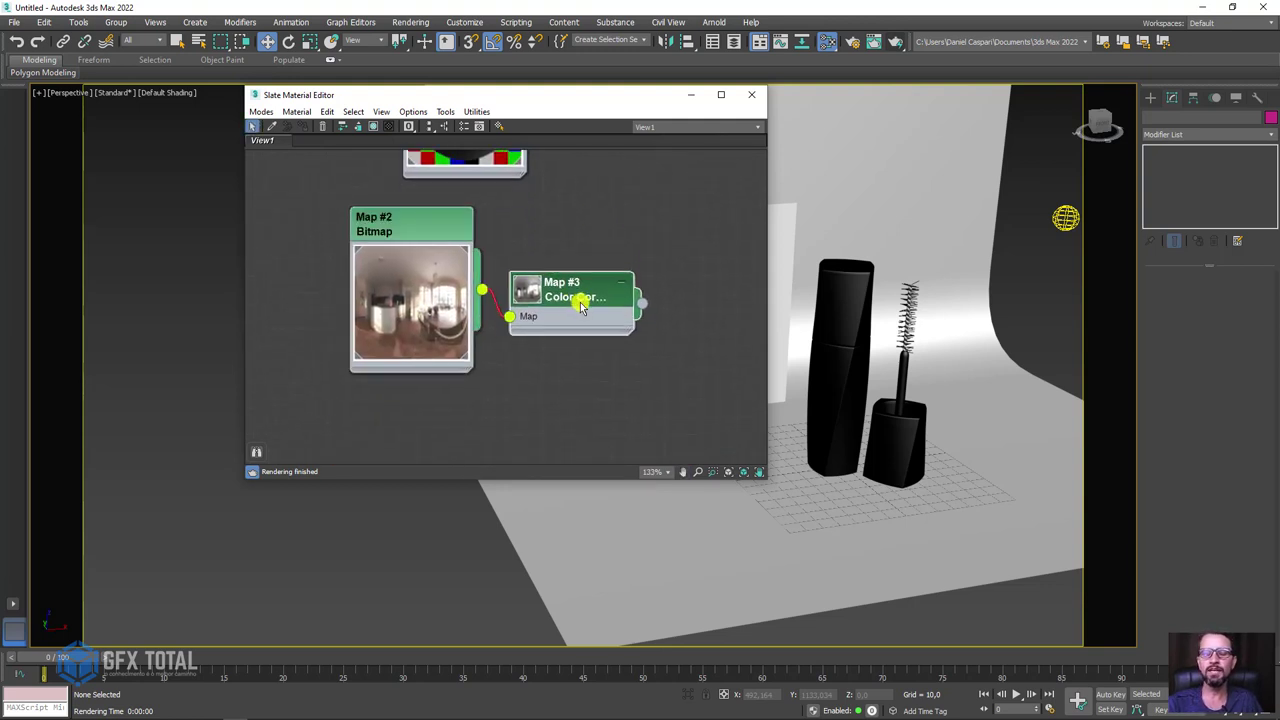
double_click(561, 284)
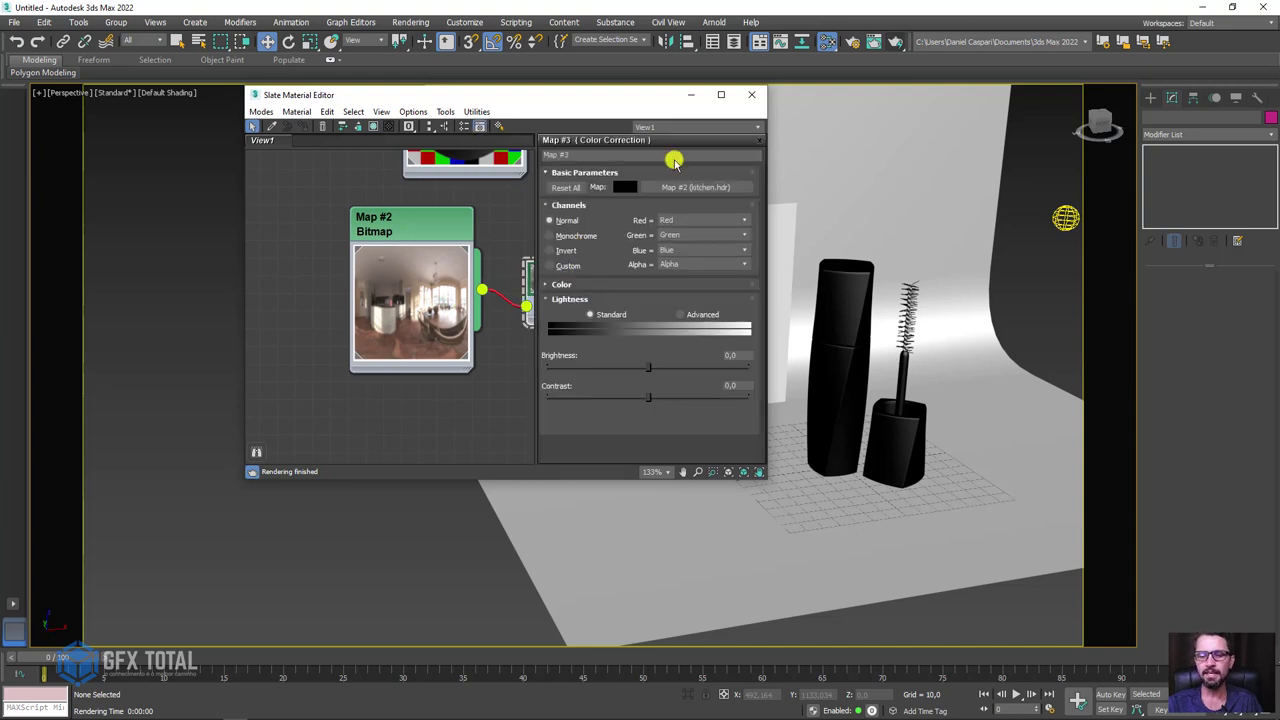
click(757, 143)
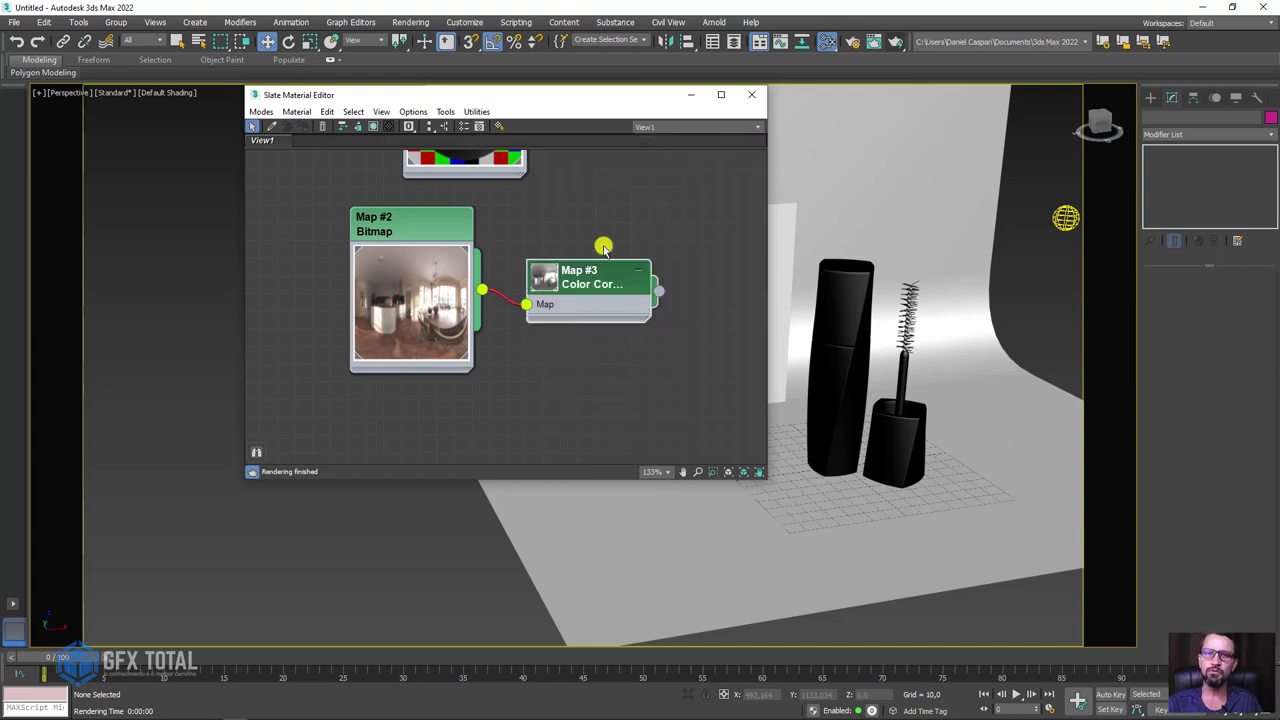
double_click(548, 281)
Arrange the Color Correction node beside the Bitmap node and enlarge its preview
middle_drag(595, 289, 335, 305)
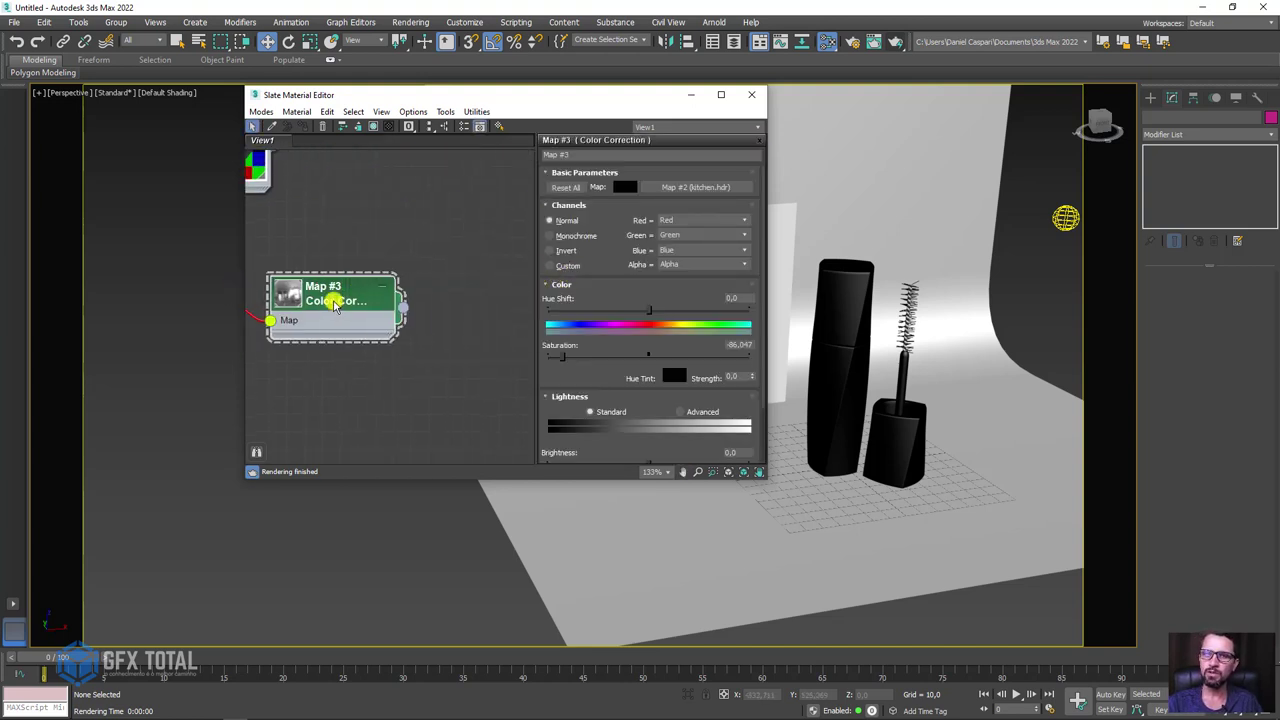
drag(335, 305, 407, 262)
double_click(359, 254)
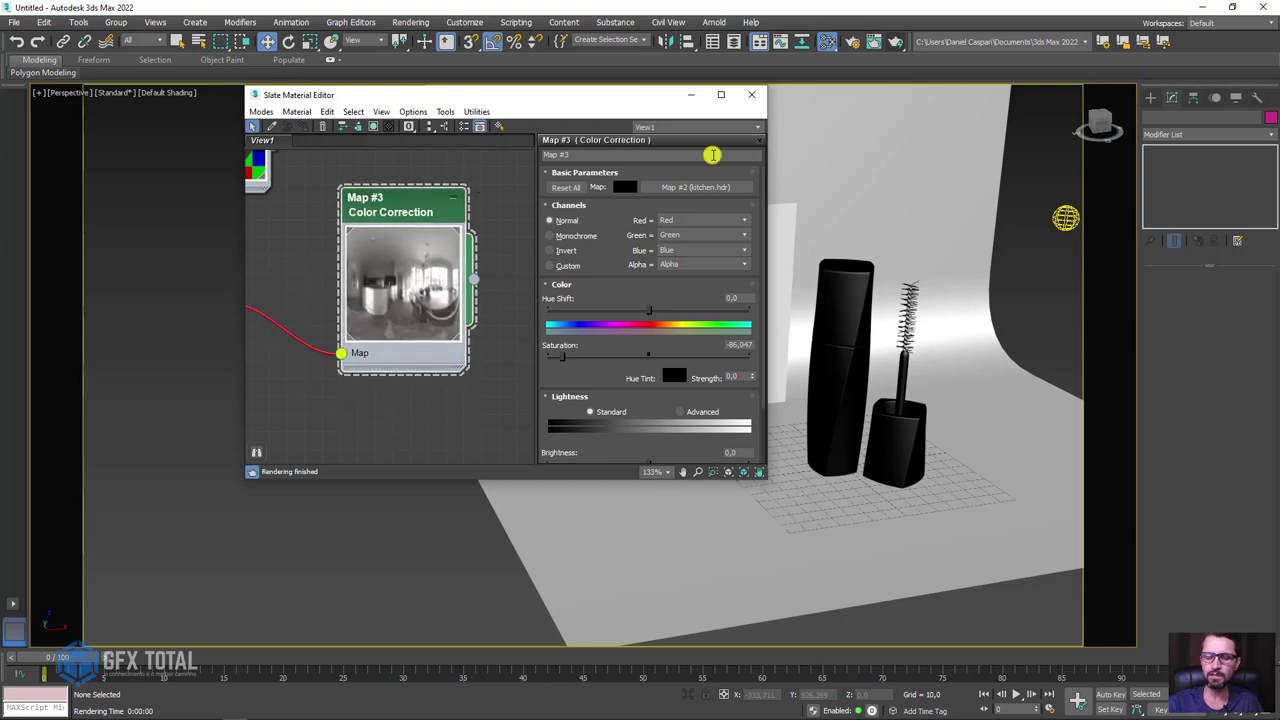
click(764, 143)
mouse_move(569, 226)
middle_down()
mouse_move(743, 271)
mouse_move(549, 240)
middle_up()
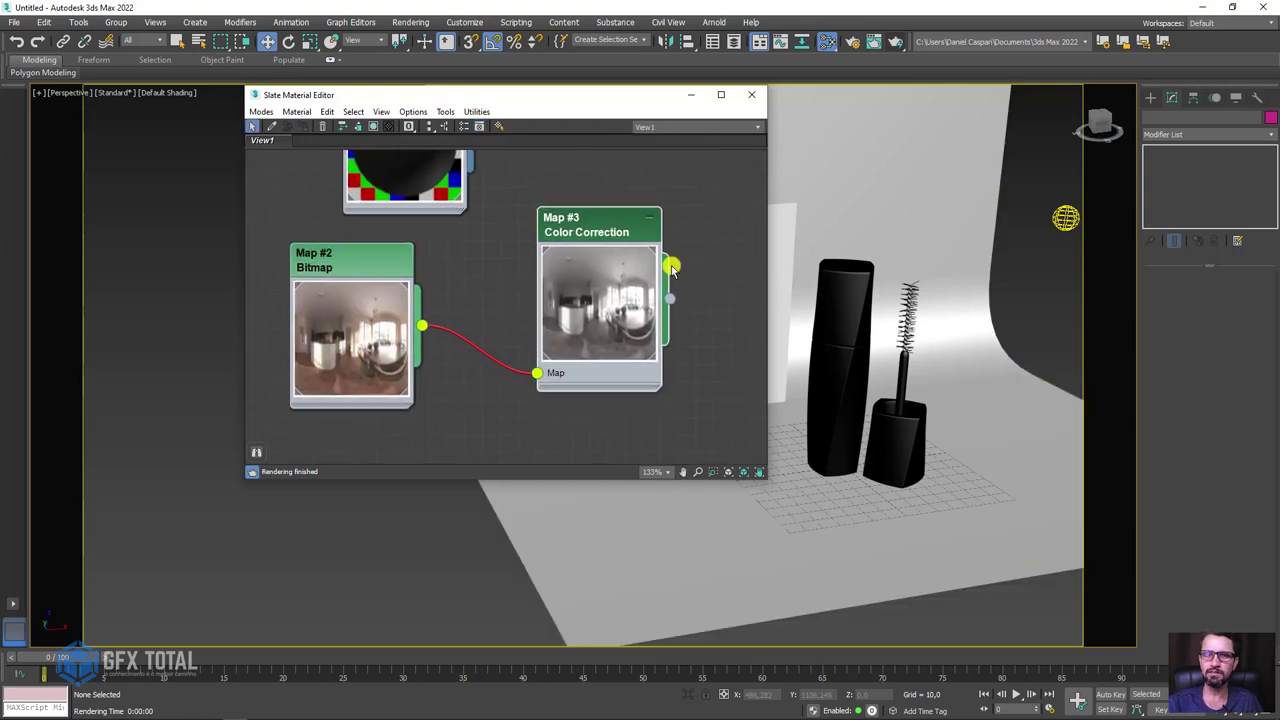
drag(549, 240, 516, 274)
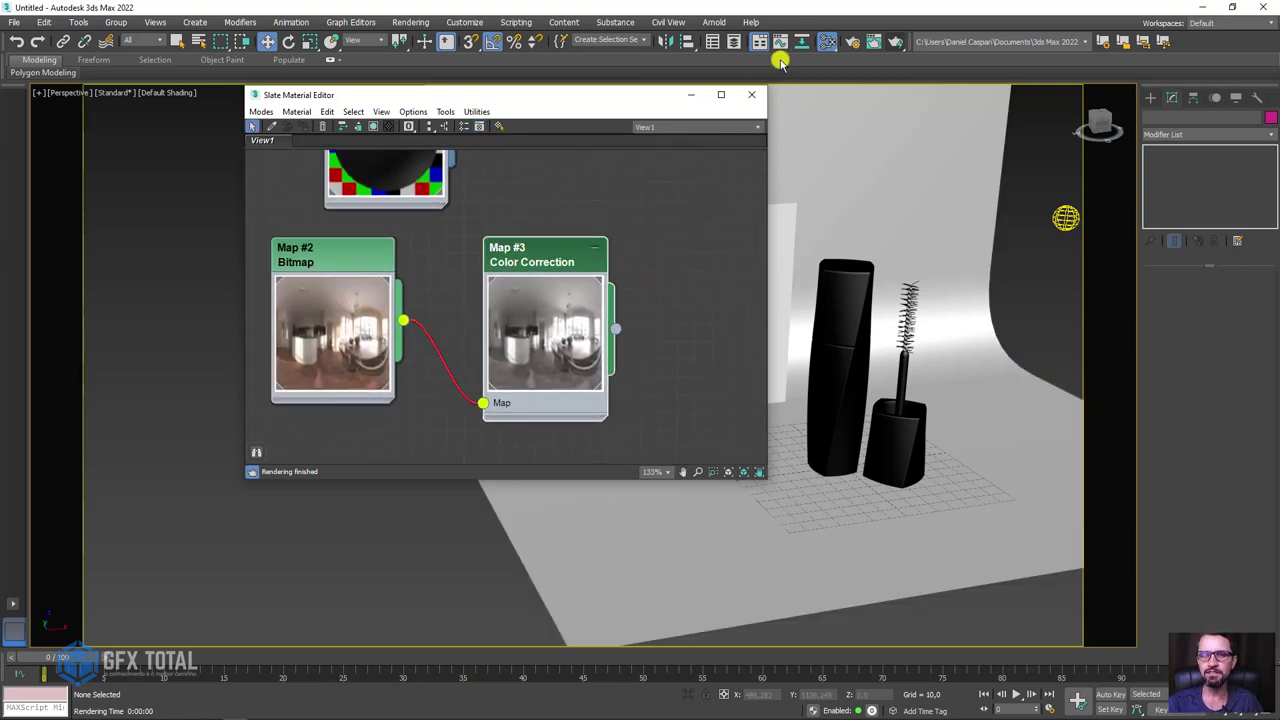
Minimise the material editor and start a production render of the mascara
click(689, 95)
mouse_move(857, 277)
alt+middle_down()
mouse_move(680, 297)
mouse_move(713, 317)
alt+middle_up()
scroll(680, 297, up, 3)
scroll(707, 327, up, 2)
click(895, 45)
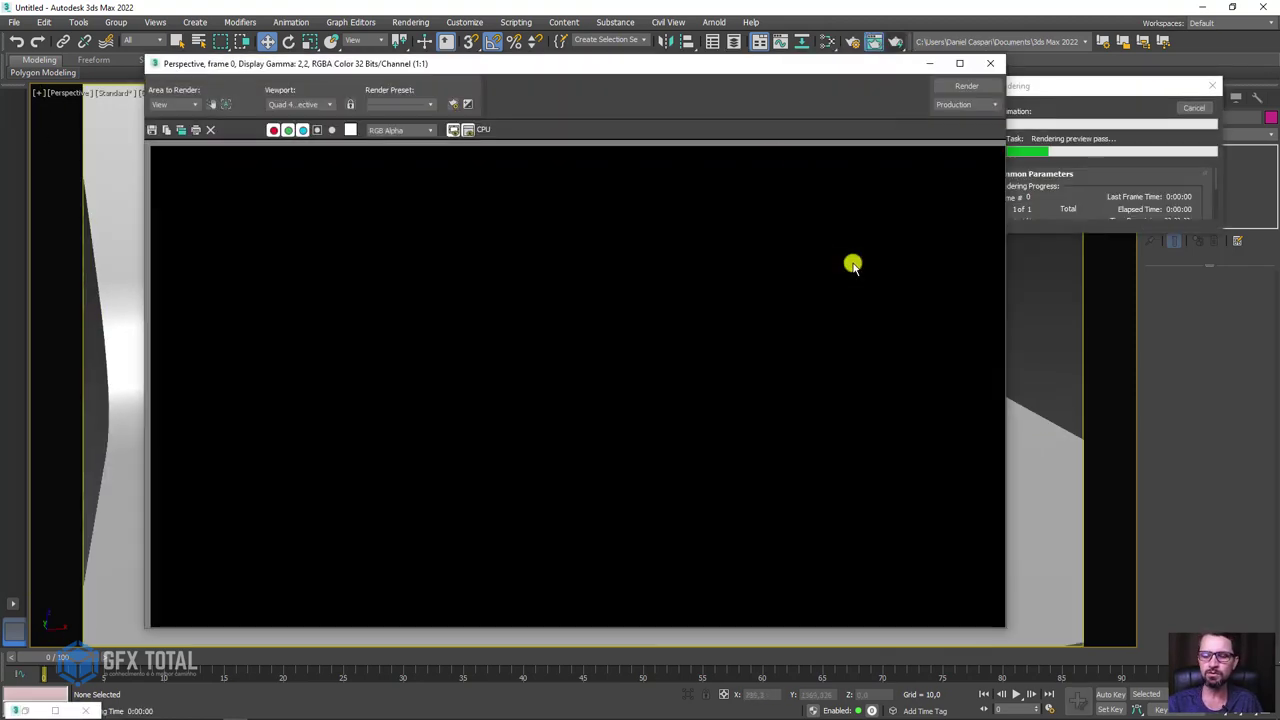